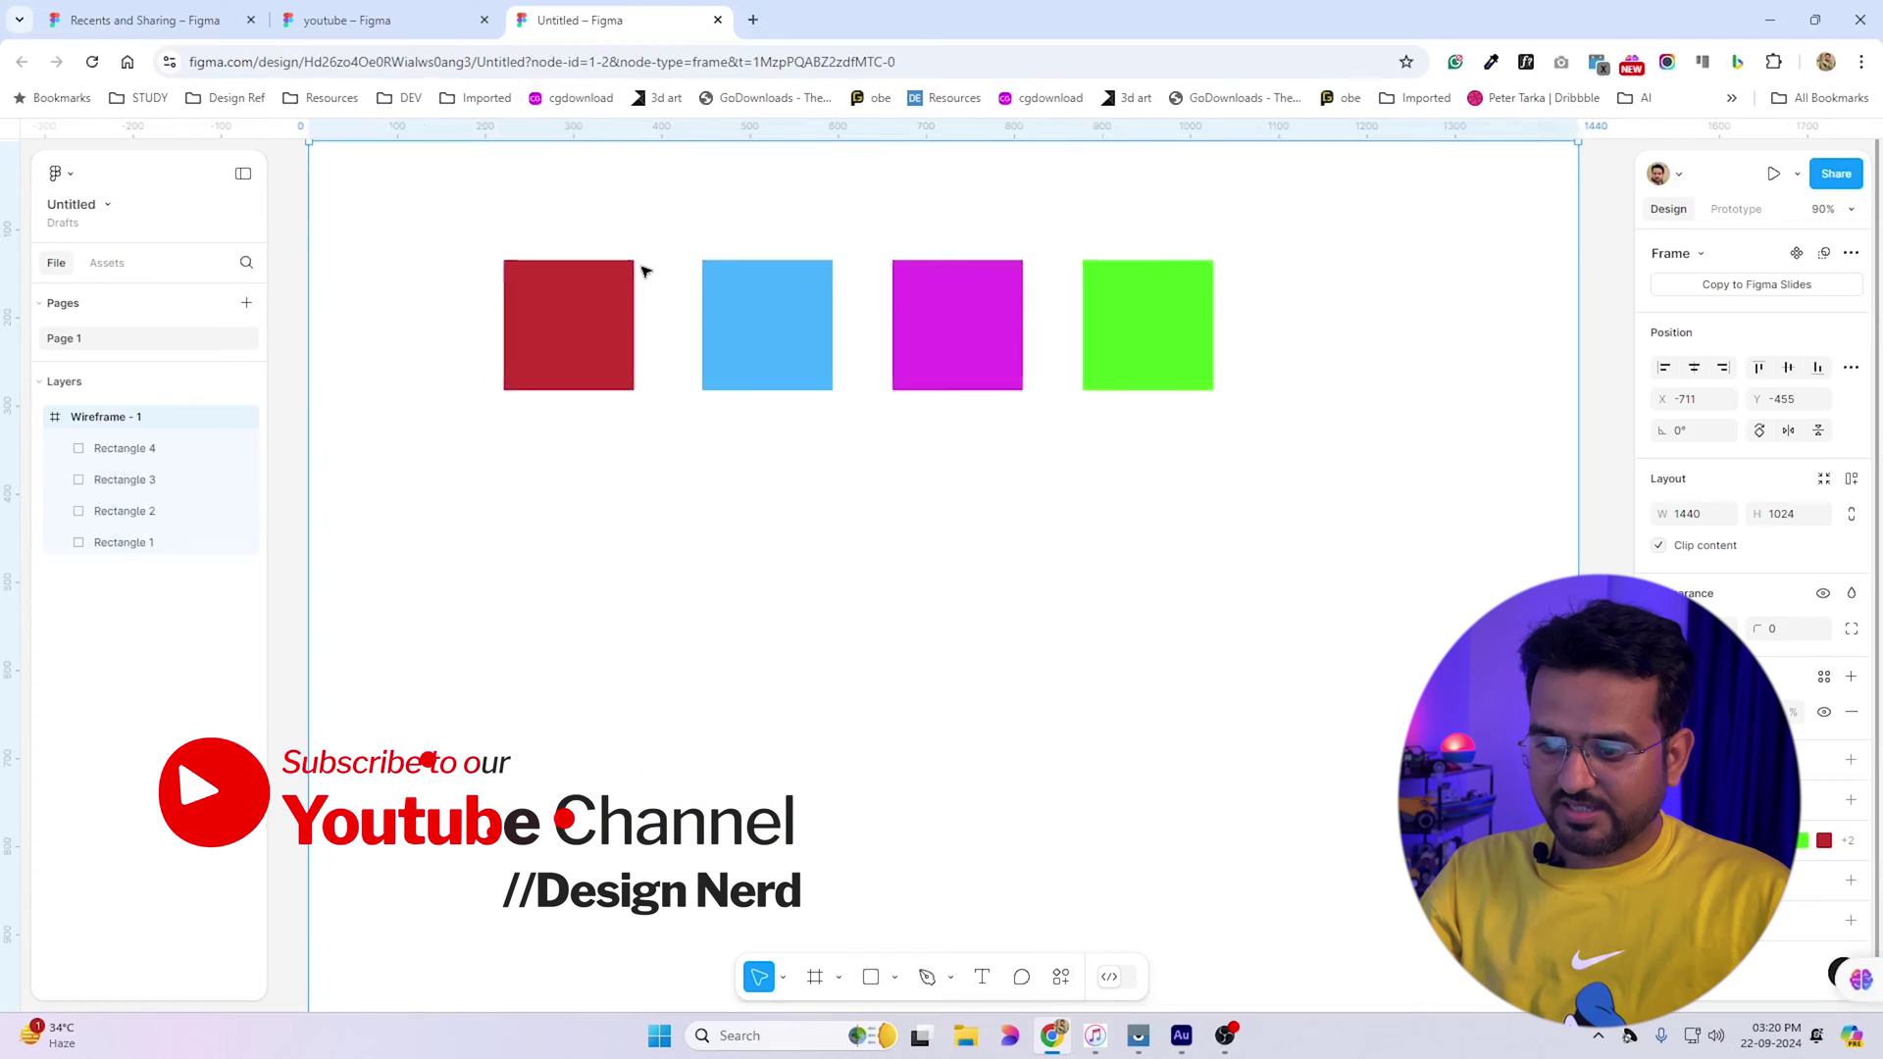
Show the red square's constraints and set its horizontal constraint to Left
{"action": "key", "text": "shift+1"}
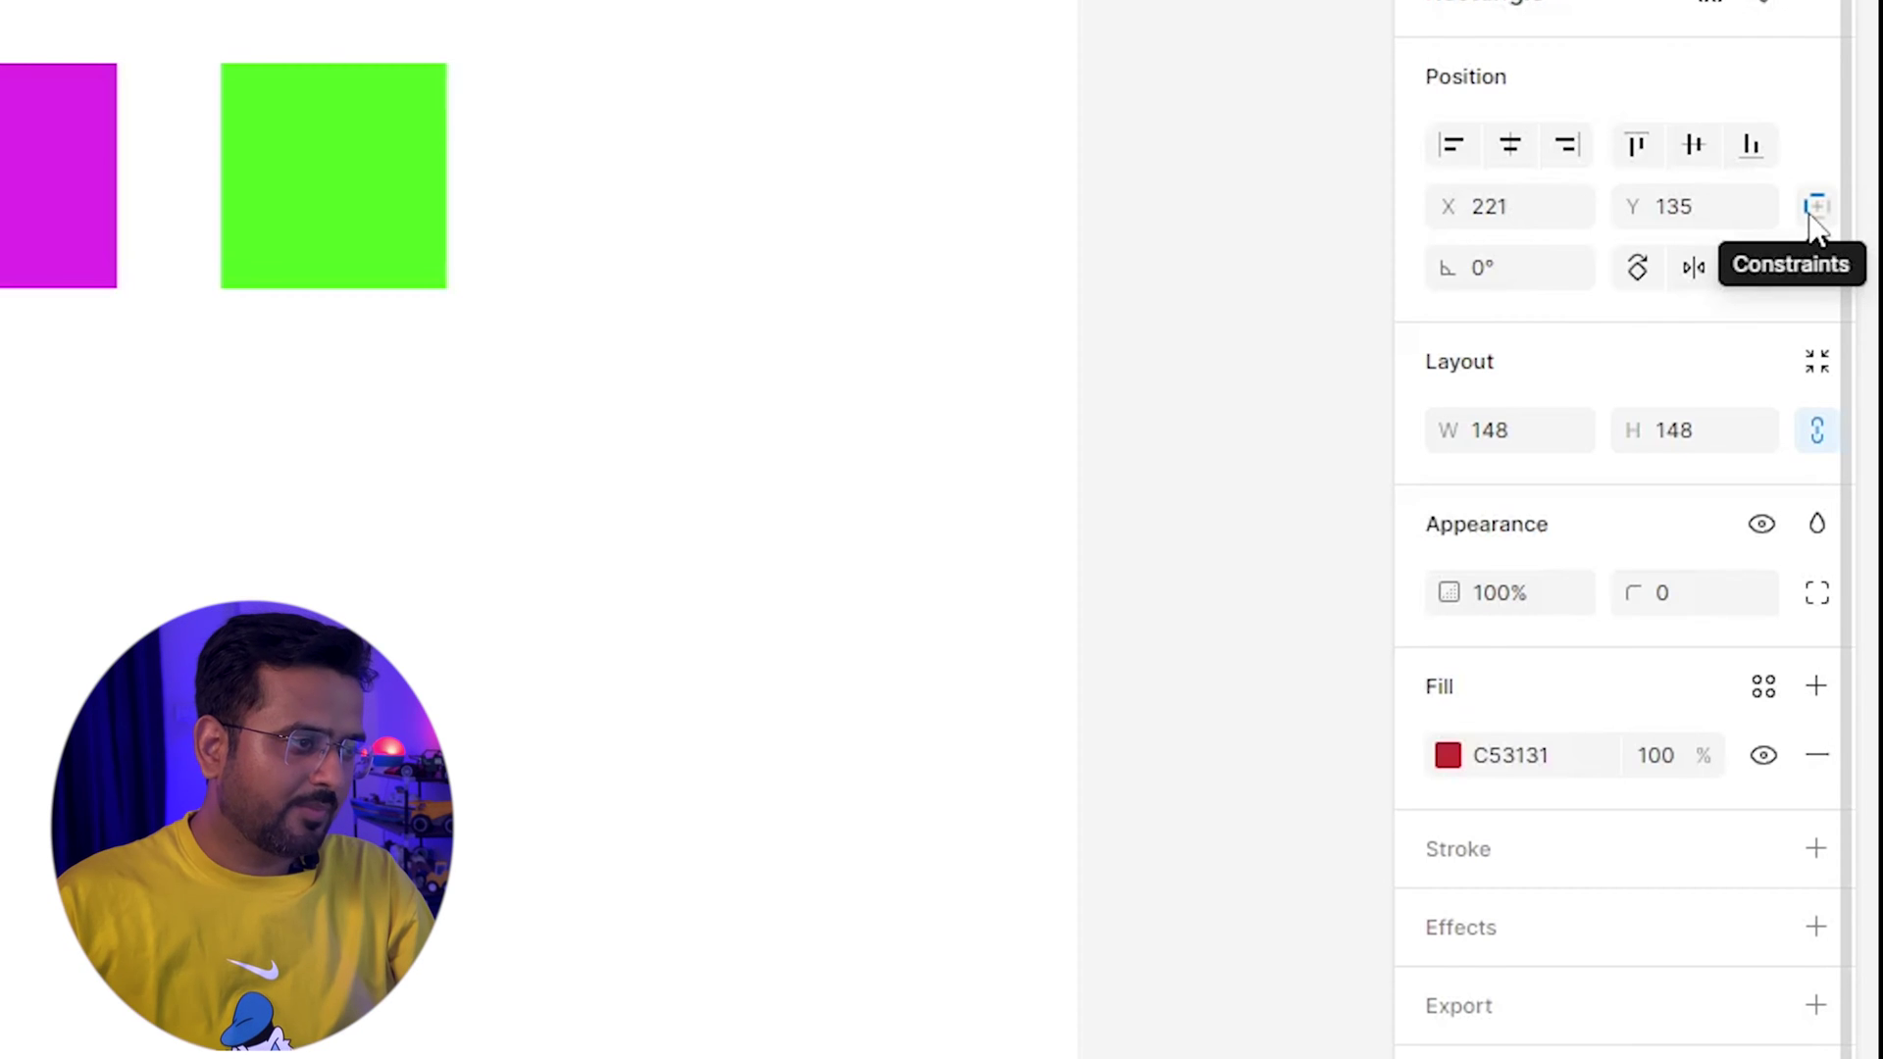
{"action": "left_click", "coordinate": [1810, 210]}
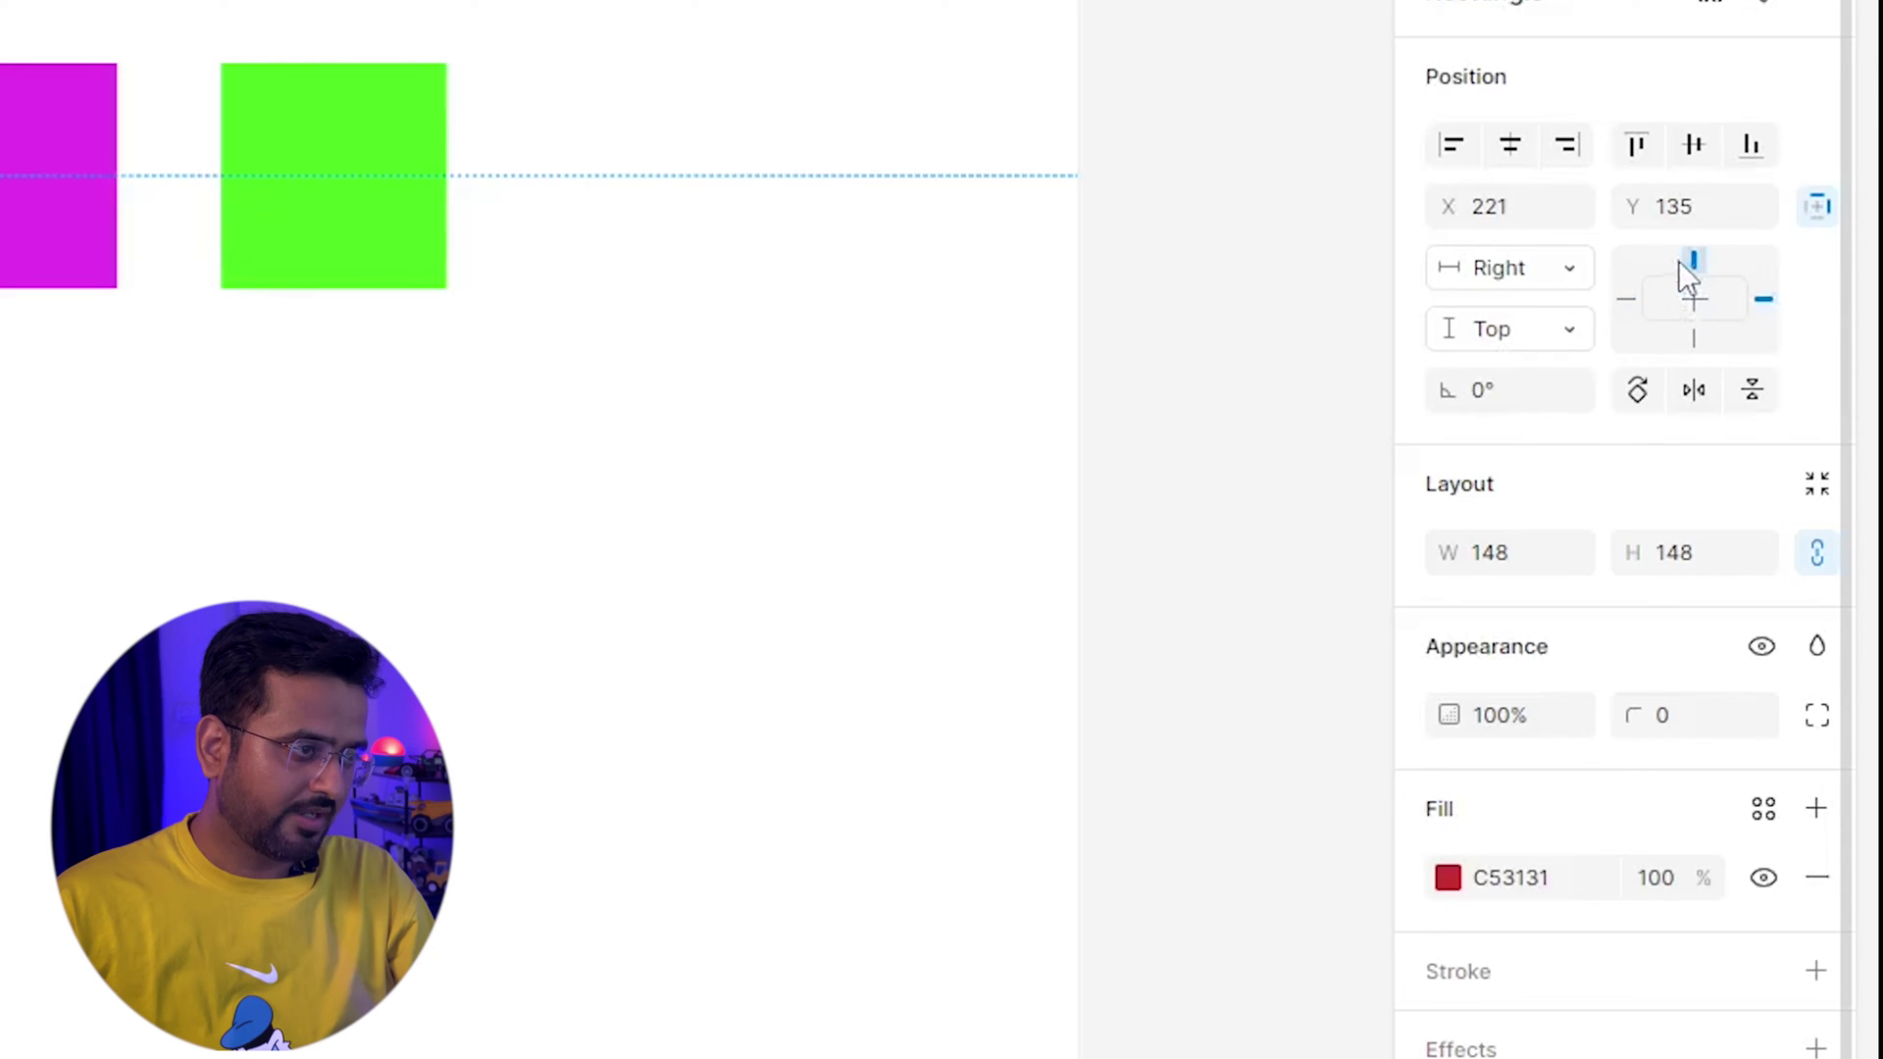
{"action": "left_click", "coordinate": [1625, 299]}
{"action": "left_click", "coordinate": [1305, 481]}
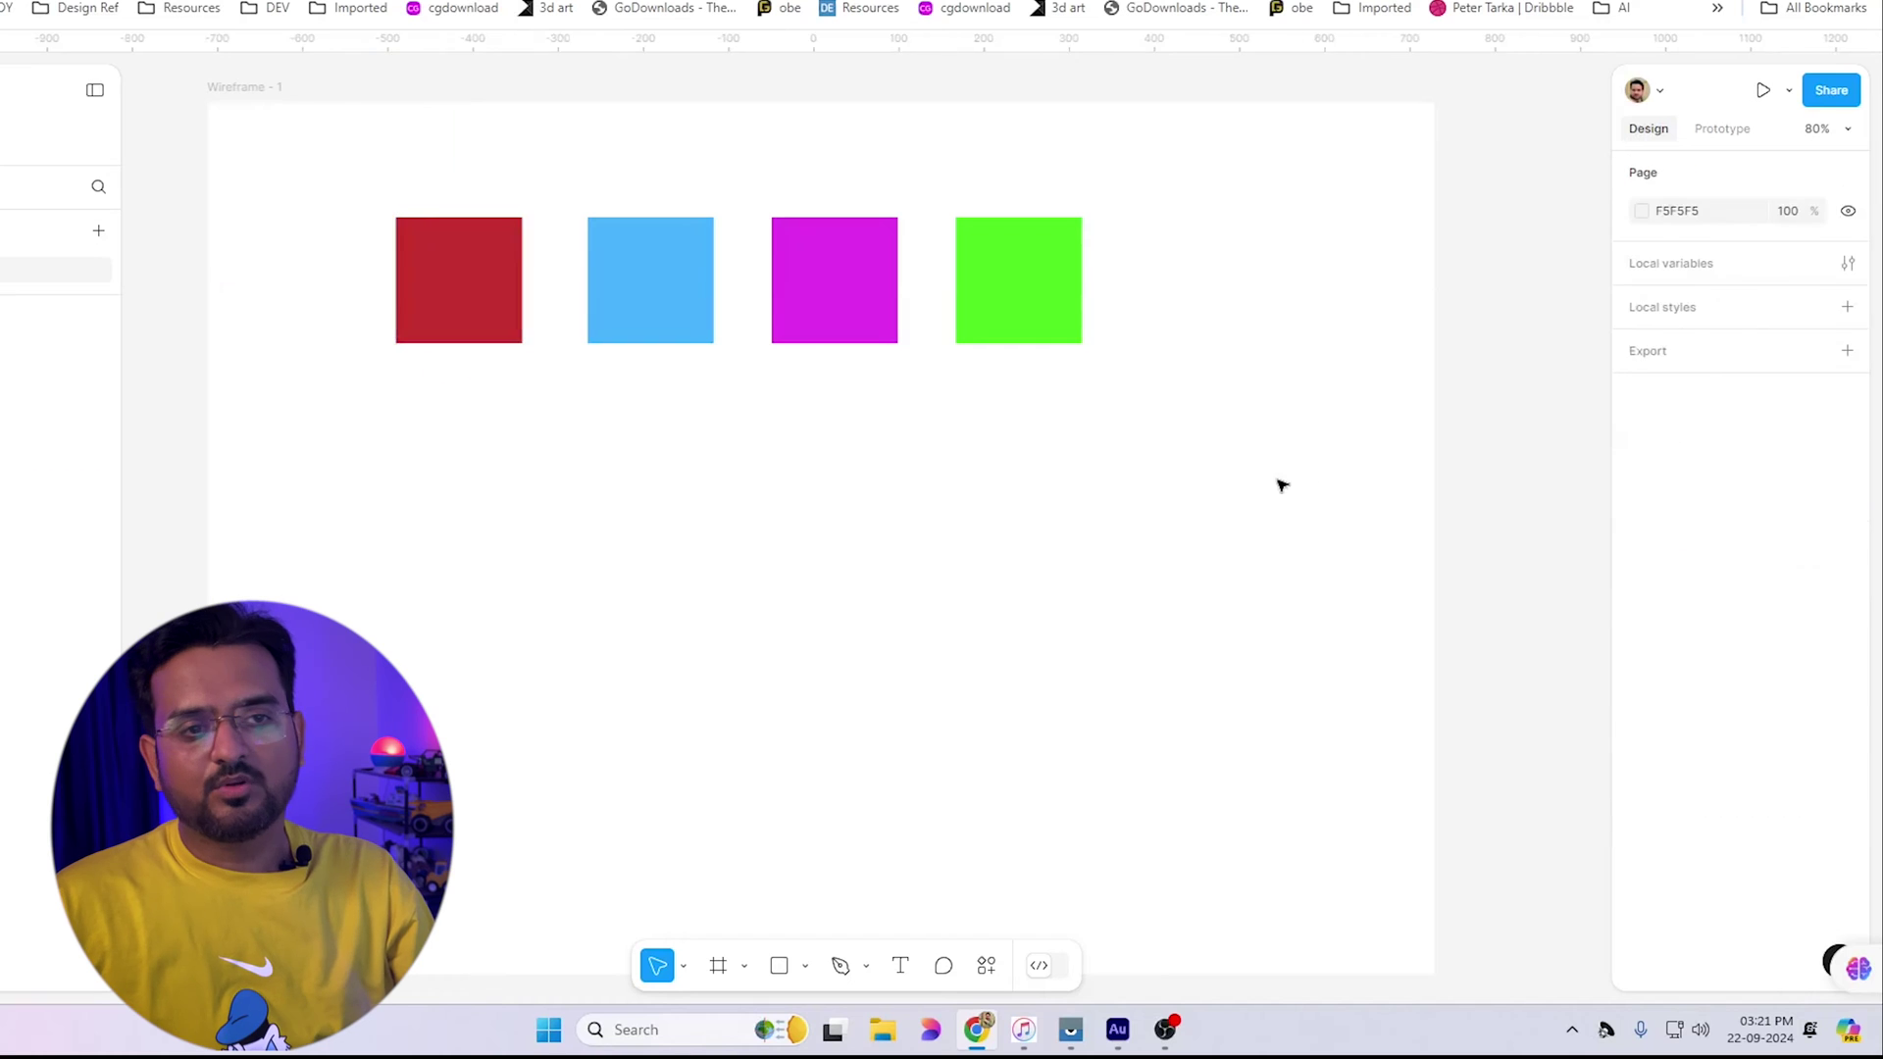
Try resizing the Wireframe - 1 frame from its right edge to test the red square's constraints
{"action": "scroll", "coordinate": [1277, 483], "scroll_direction": "down", "scroll_amount": 3}
{"action": "left_click", "coordinate": [517, 192]}
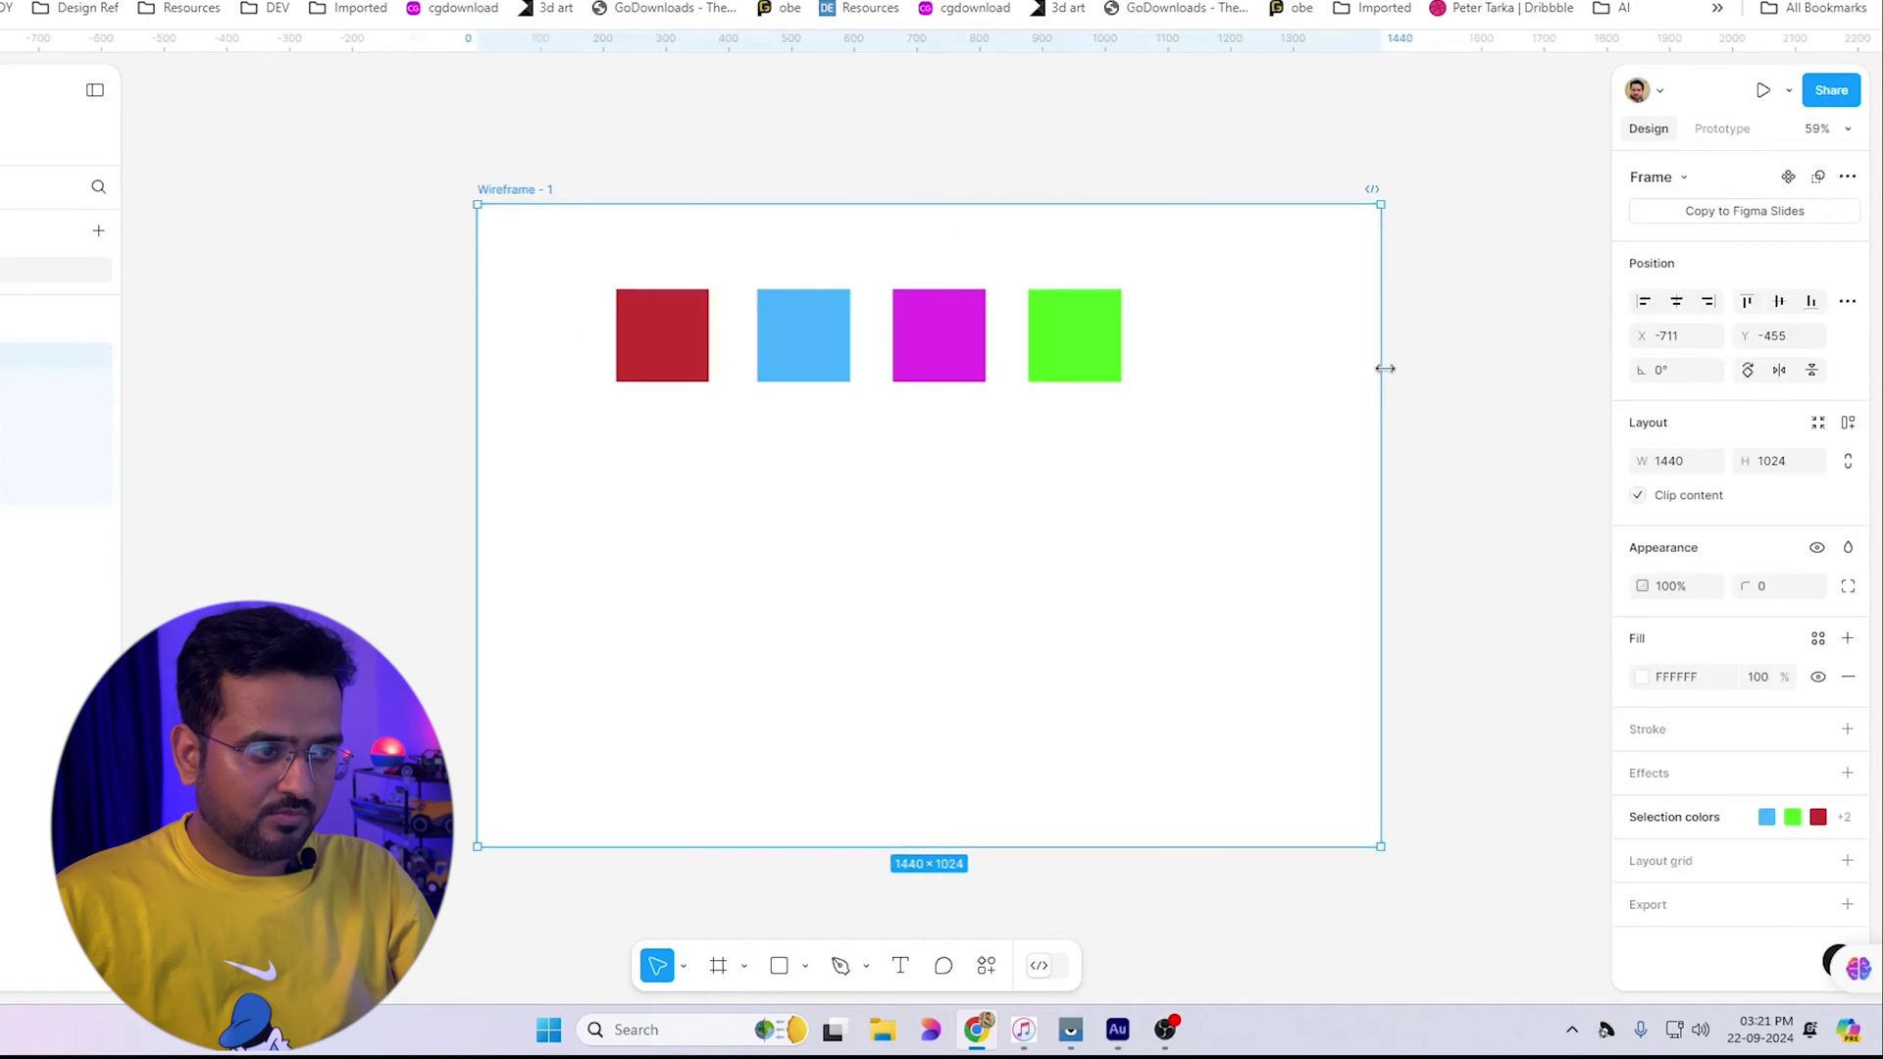
{"action": "left_click_drag", "start_coordinate": [1375, 374], "coordinate": [1380, 417]}
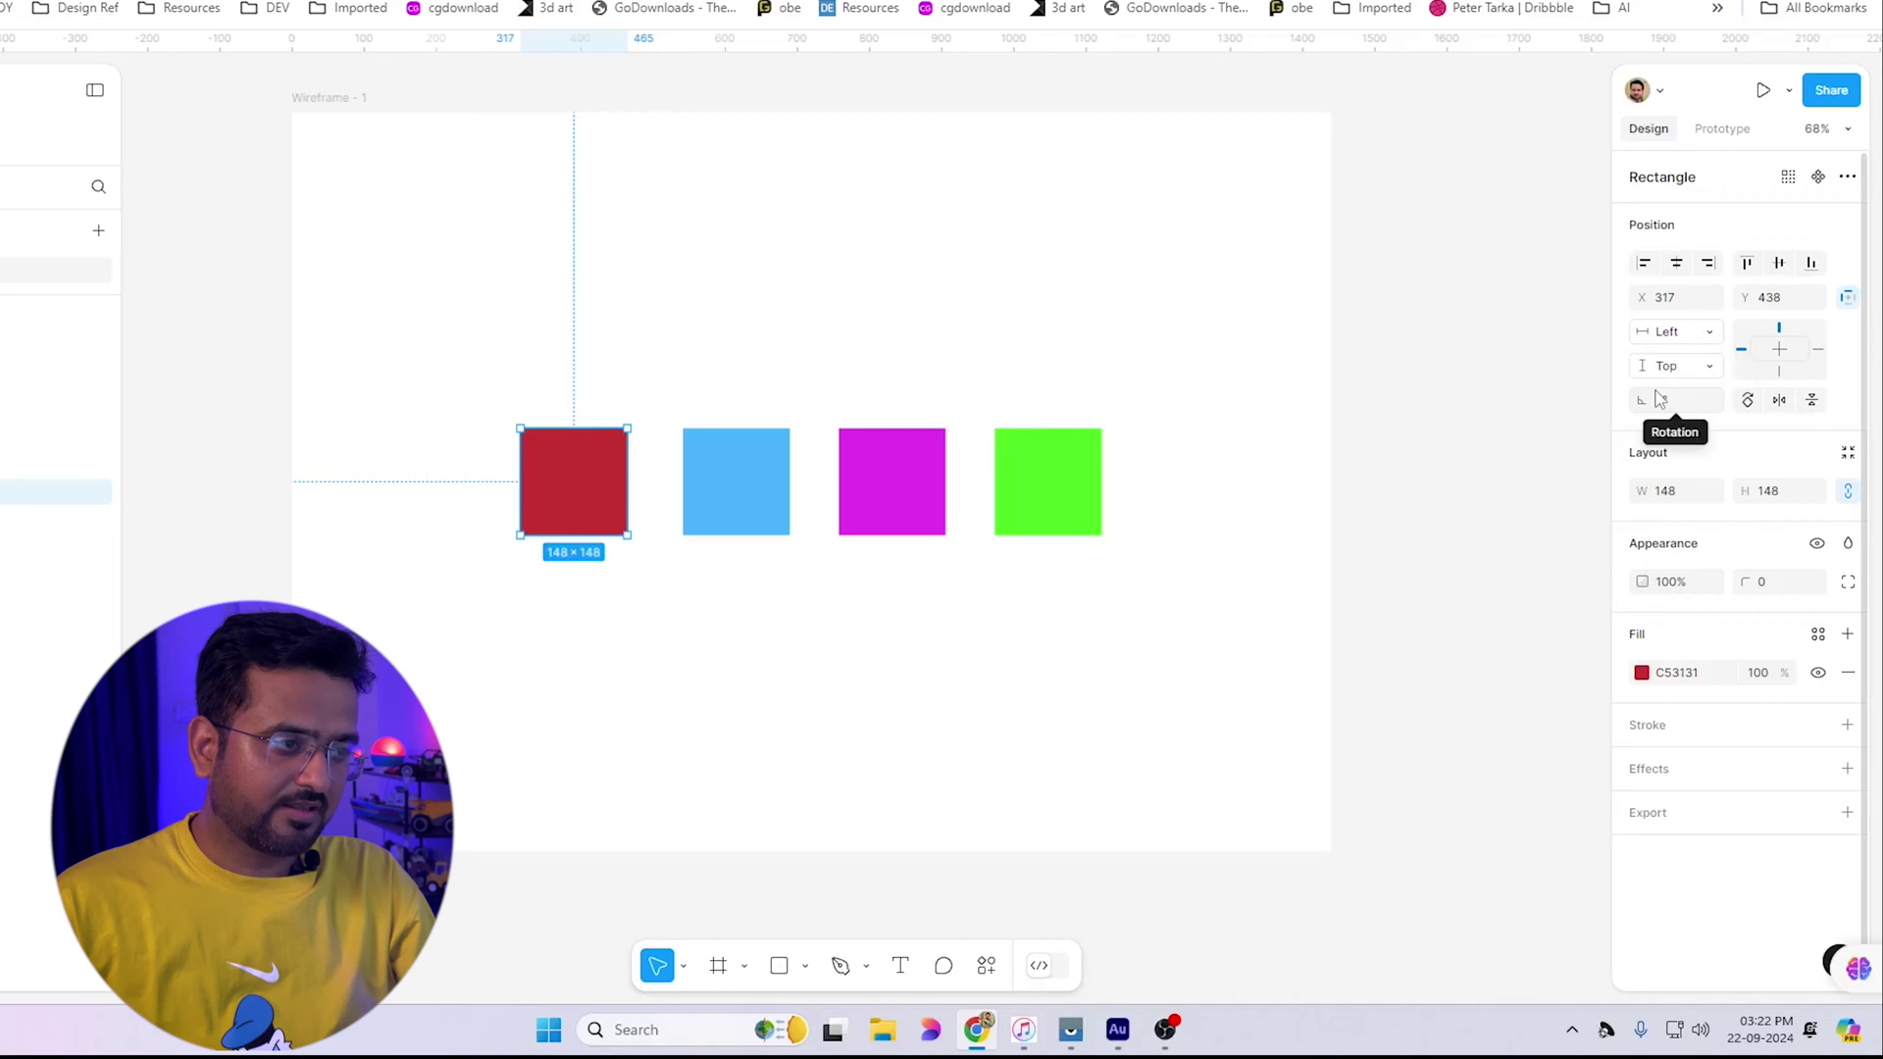
Set the red square's vertical constraint to Bottom
{"action": "left_click", "coordinate": [1683, 377]}
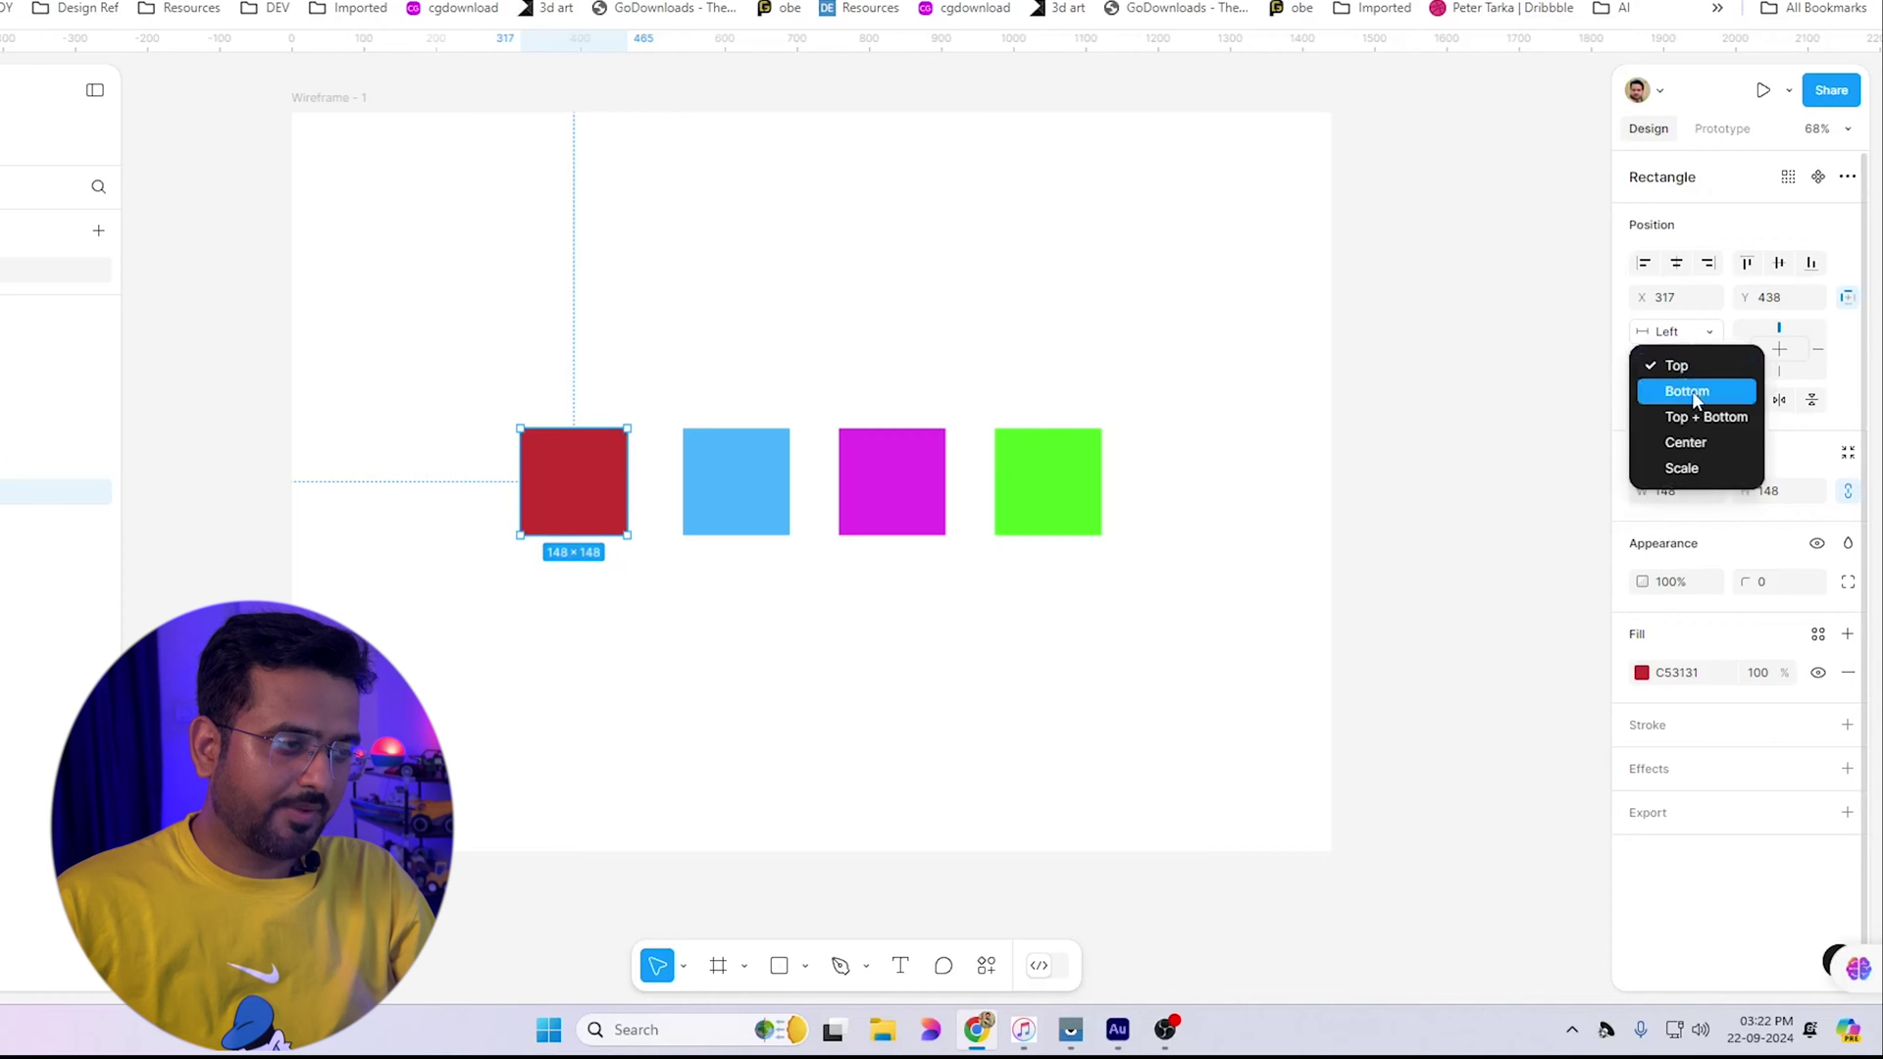
{"action": "left_click", "coordinate": [1693, 392]}
{"action": "key", "text": "Escape"}
Stretch the Wireframe - 1 frame downward to about 2020 px tall and measure the red square's distances to the frame edges
{"action": "scroll", "coordinate": [1004, 677], "scroll_direction": "down", "scroll_amount": 3}
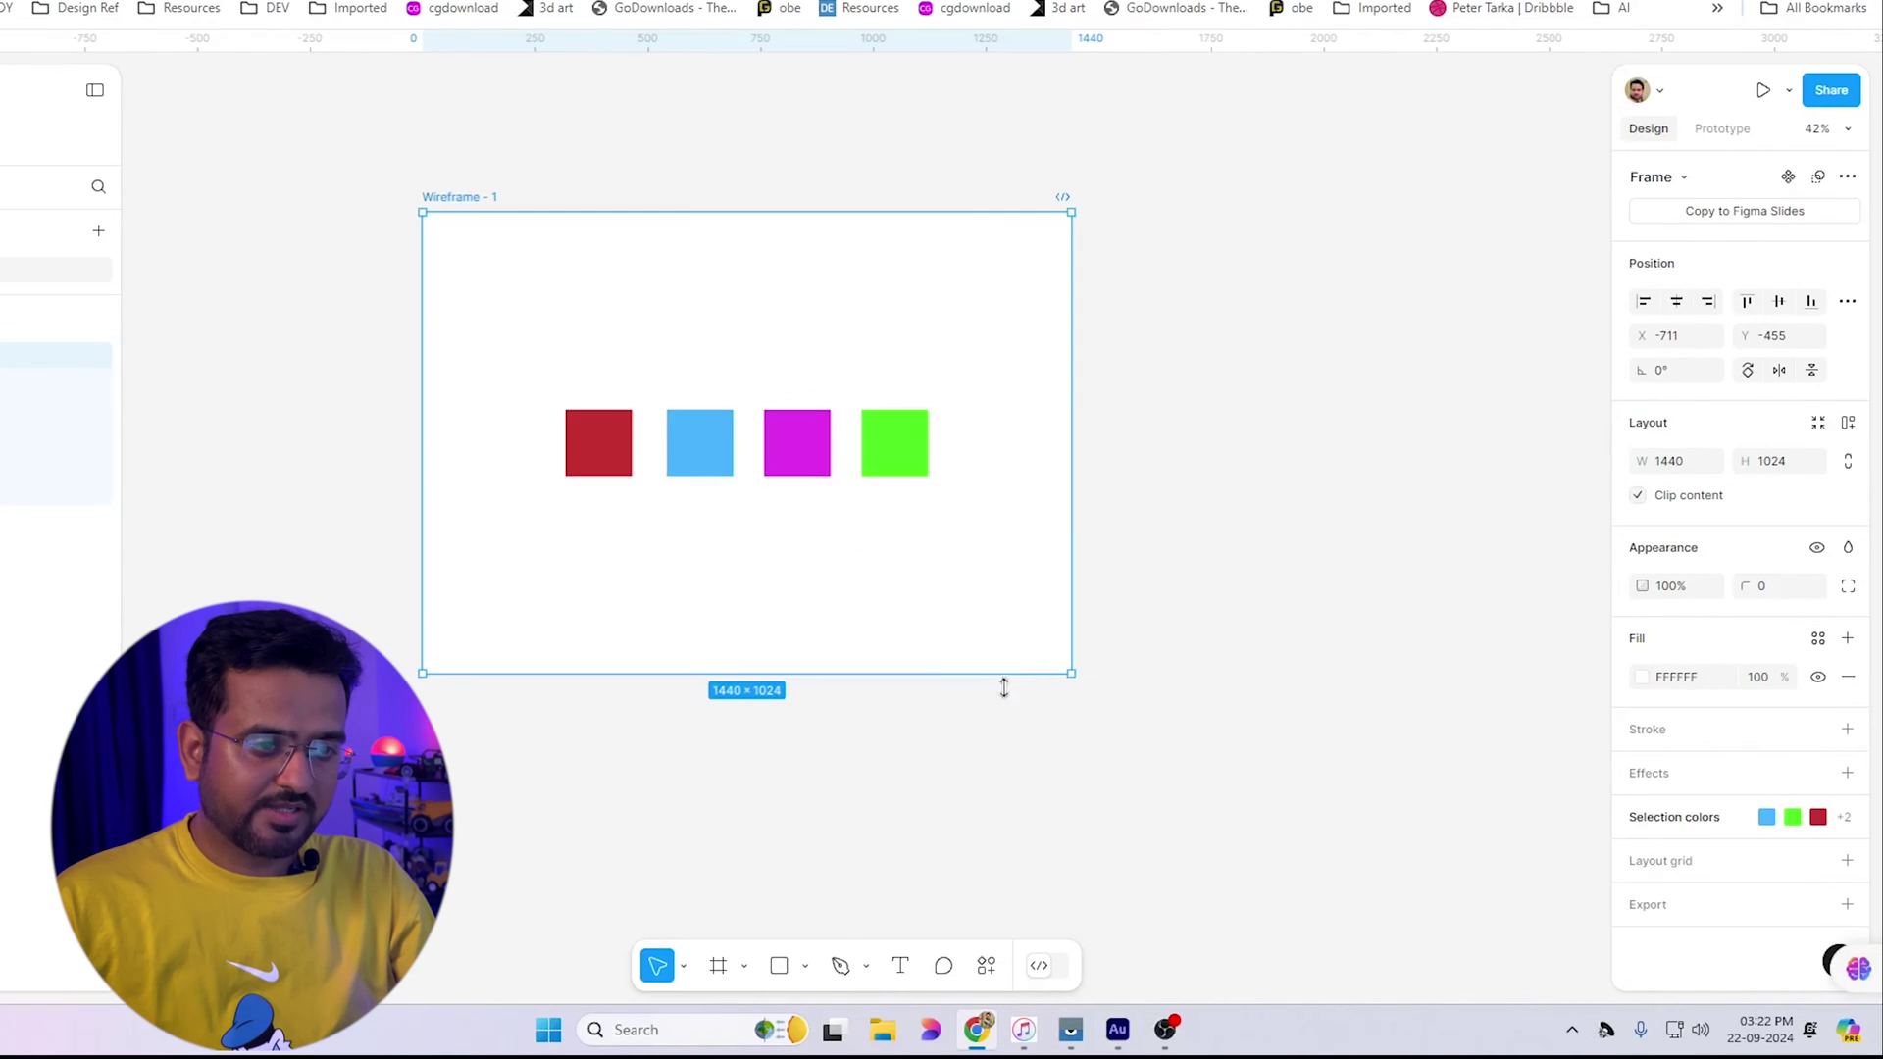
{"action": "left_click_drag", "start_coordinate": [1004, 687], "coordinate": [958, 674]}
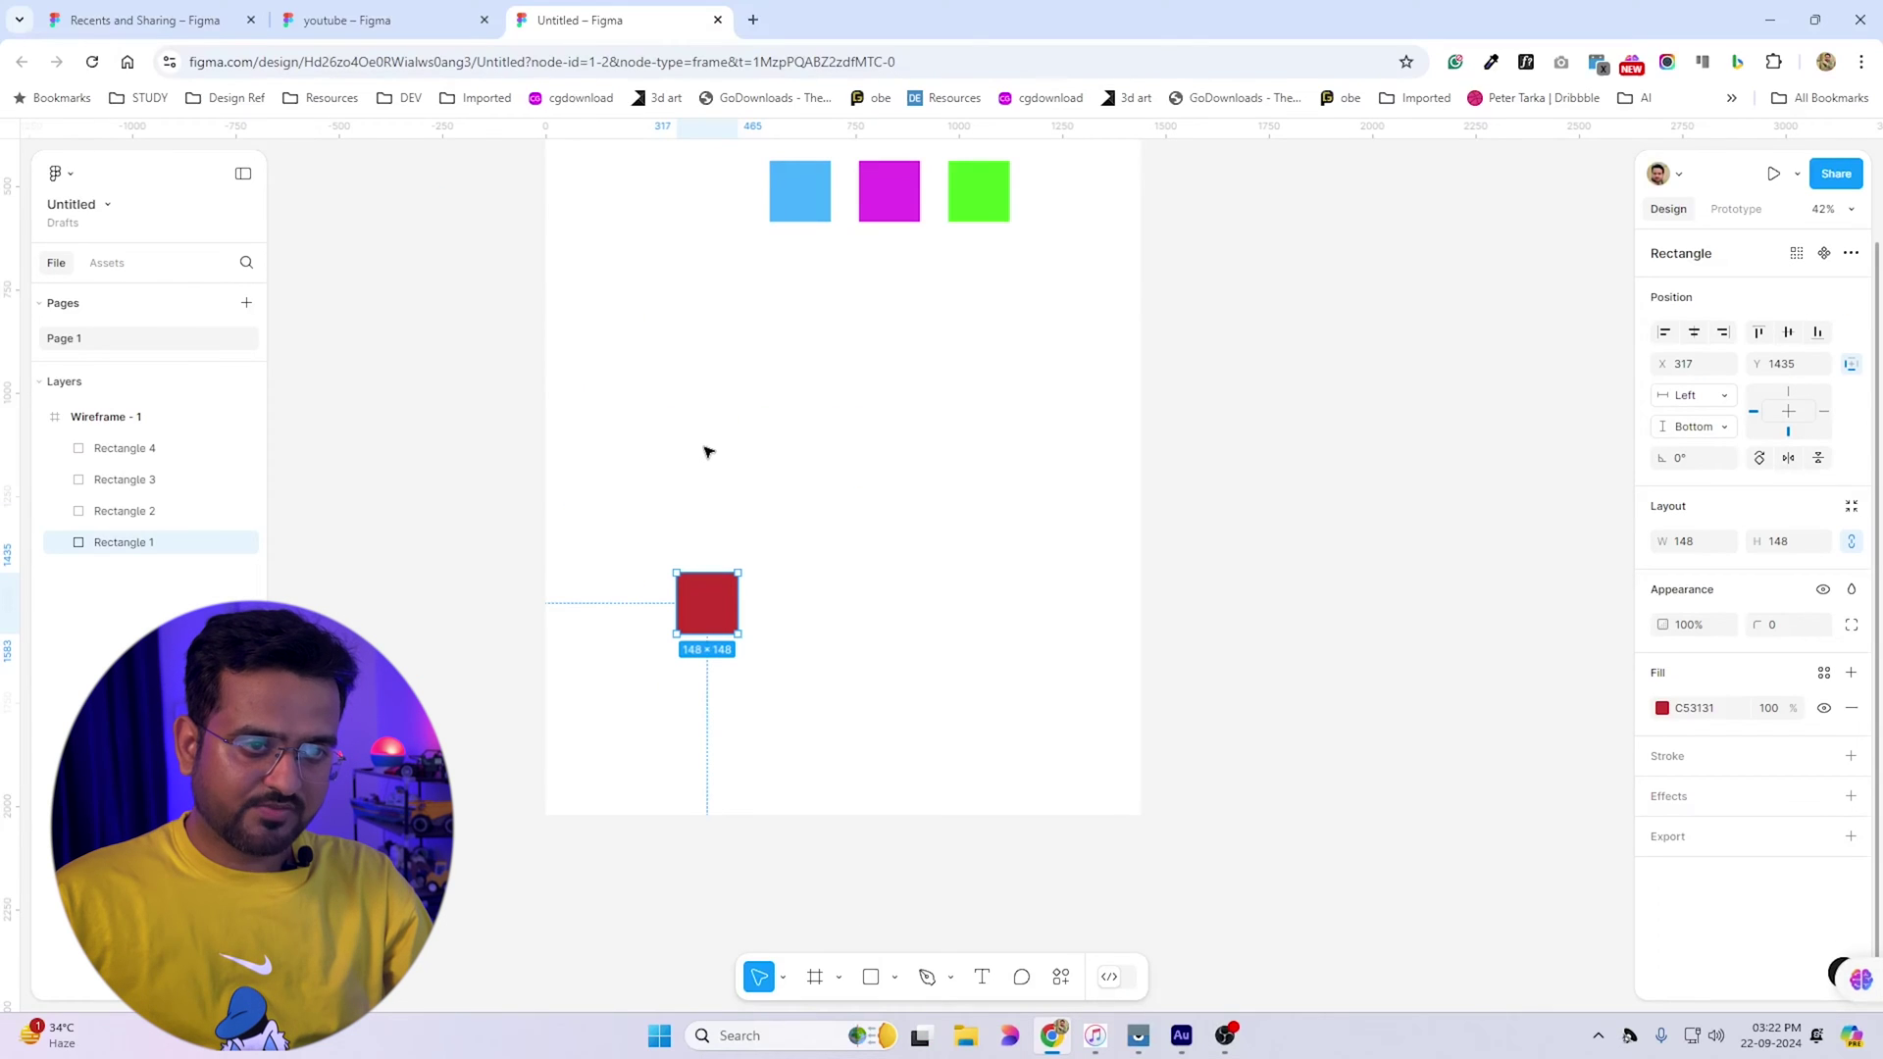
{"action": "key", "text": "alt"}
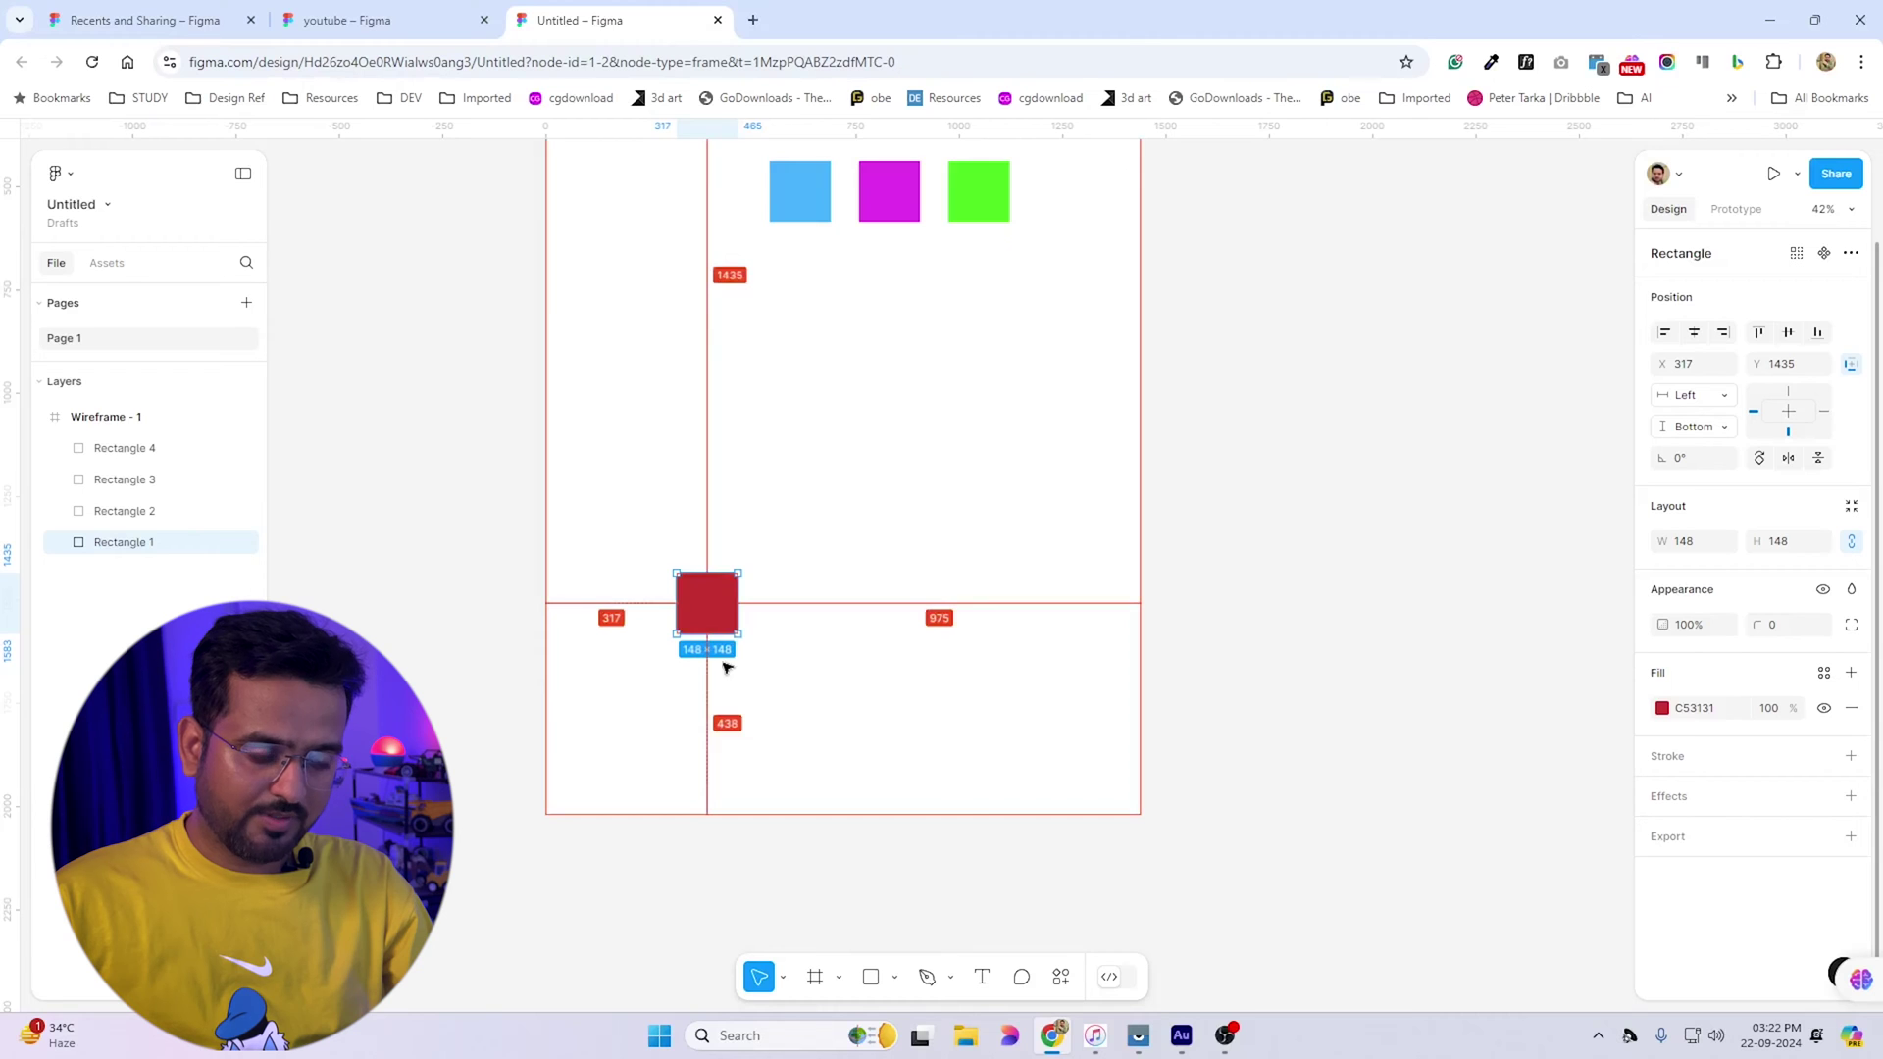
Select the blue, magenta and green squares together and examine their constraints and distances to the frame edges
{"action": "scroll", "coordinate": [775, 601], "scroll_direction": "up", "scroll_amount": 5}
{"action": "left_click_drag", "start_coordinate": [667, 419], "coordinate": [1023, 630]}
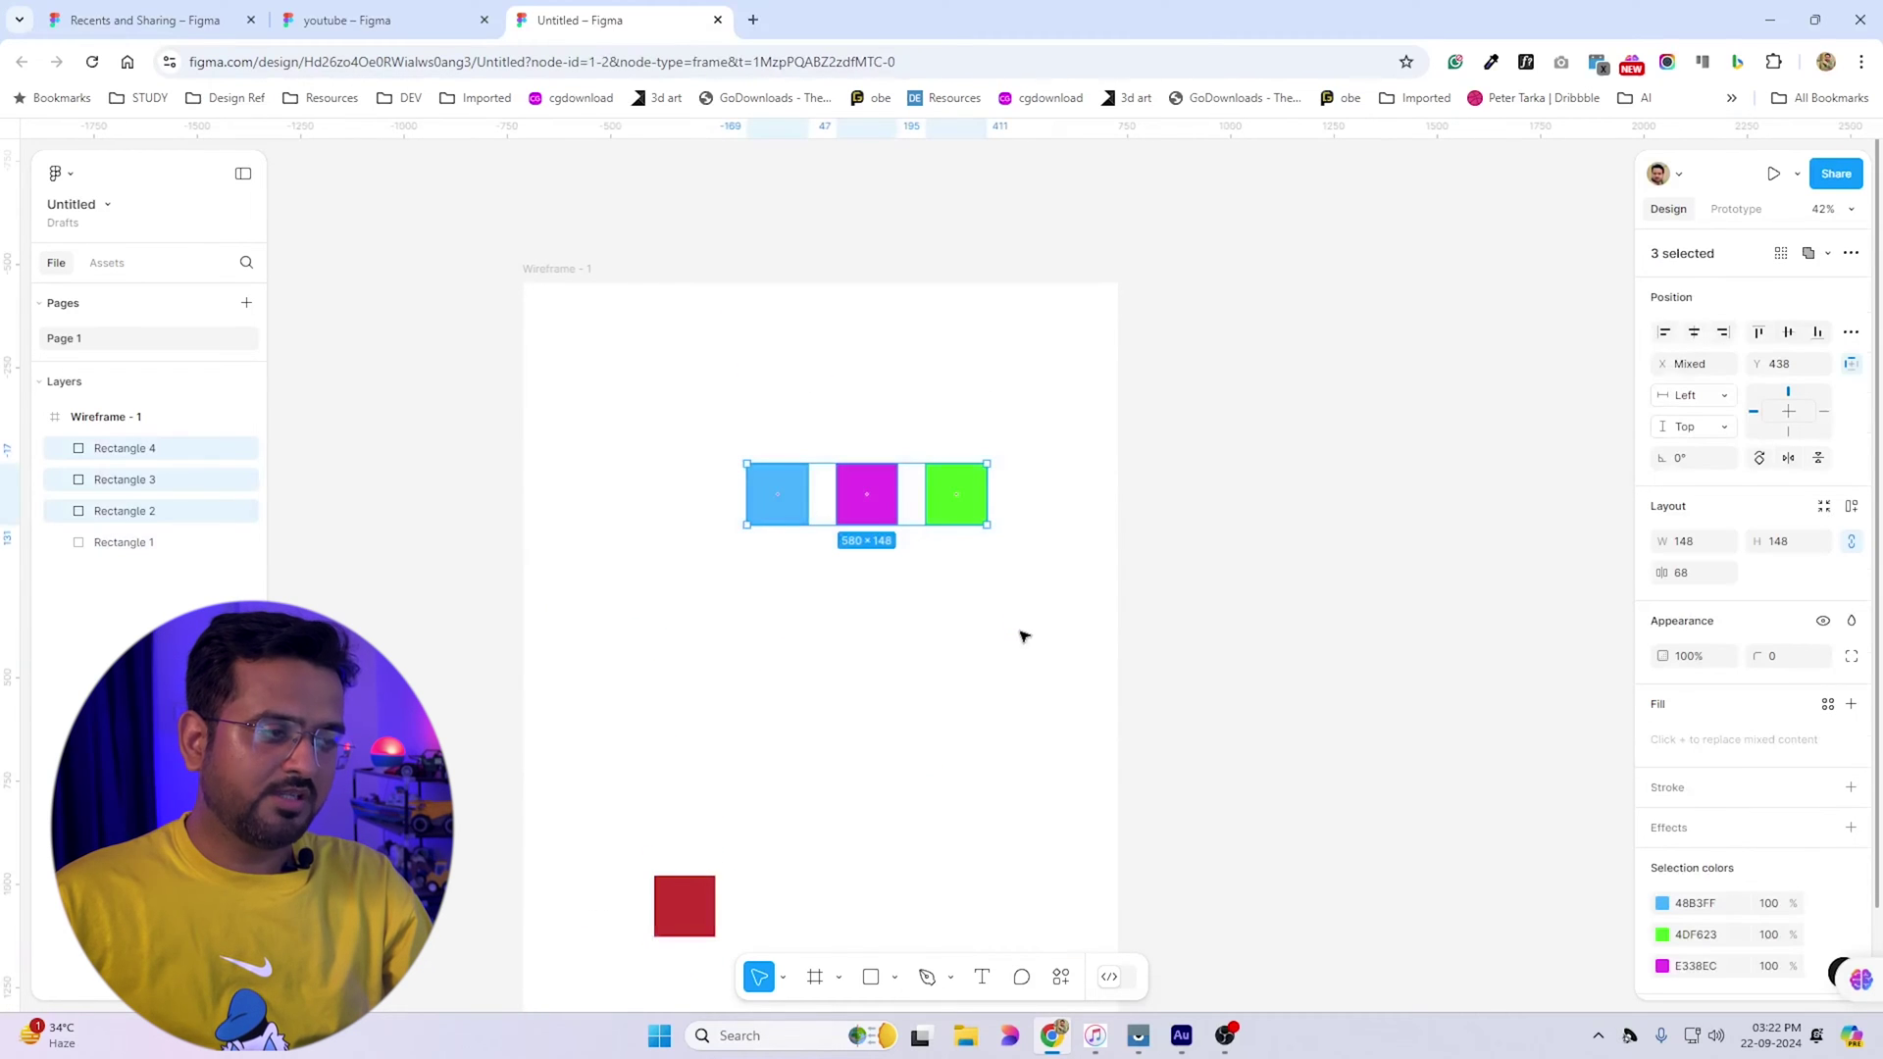
{"action": "left_click", "coordinate": [732, 429]}
{"action": "left_click_drag", "start_coordinate": [731, 429], "coordinate": [1164, 601]}
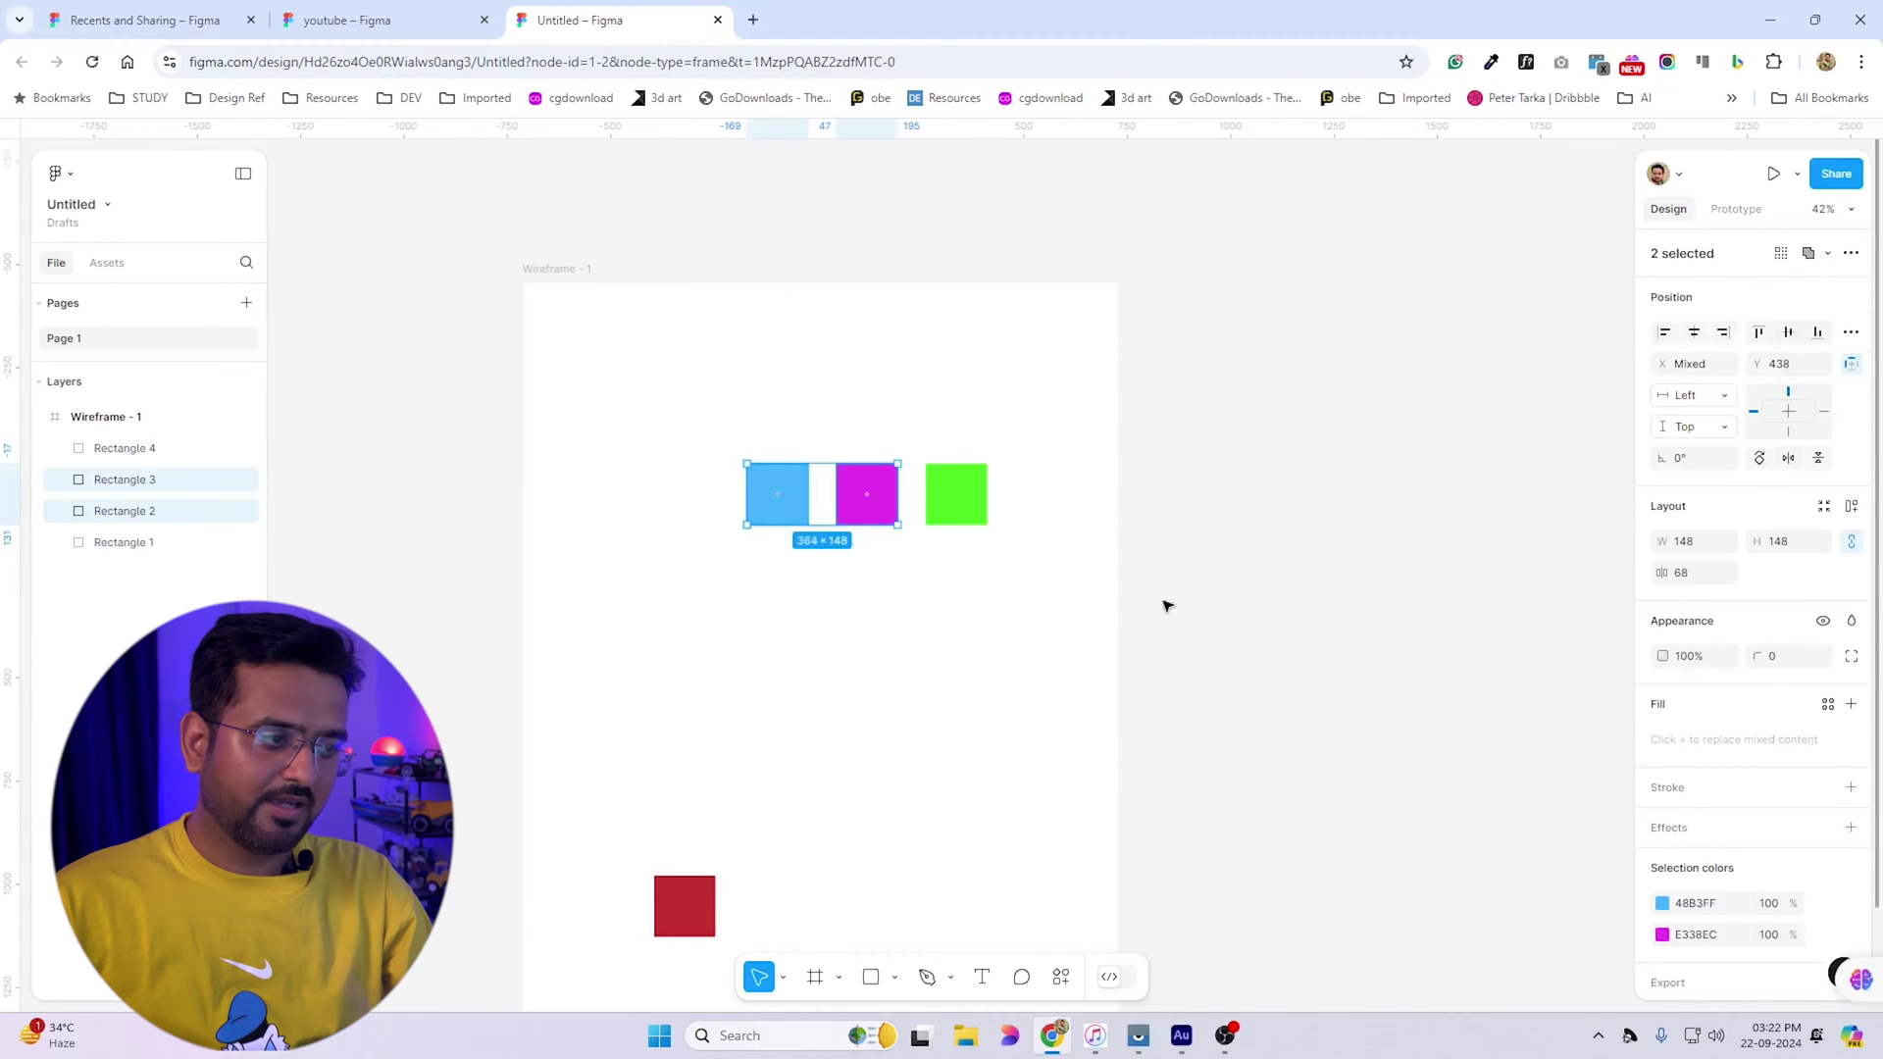
{"action": "left_click", "coordinate": [828, 403]}
{"action": "left_click_drag", "start_coordinate": [792, 409], "coordinate": [1093, 669]}
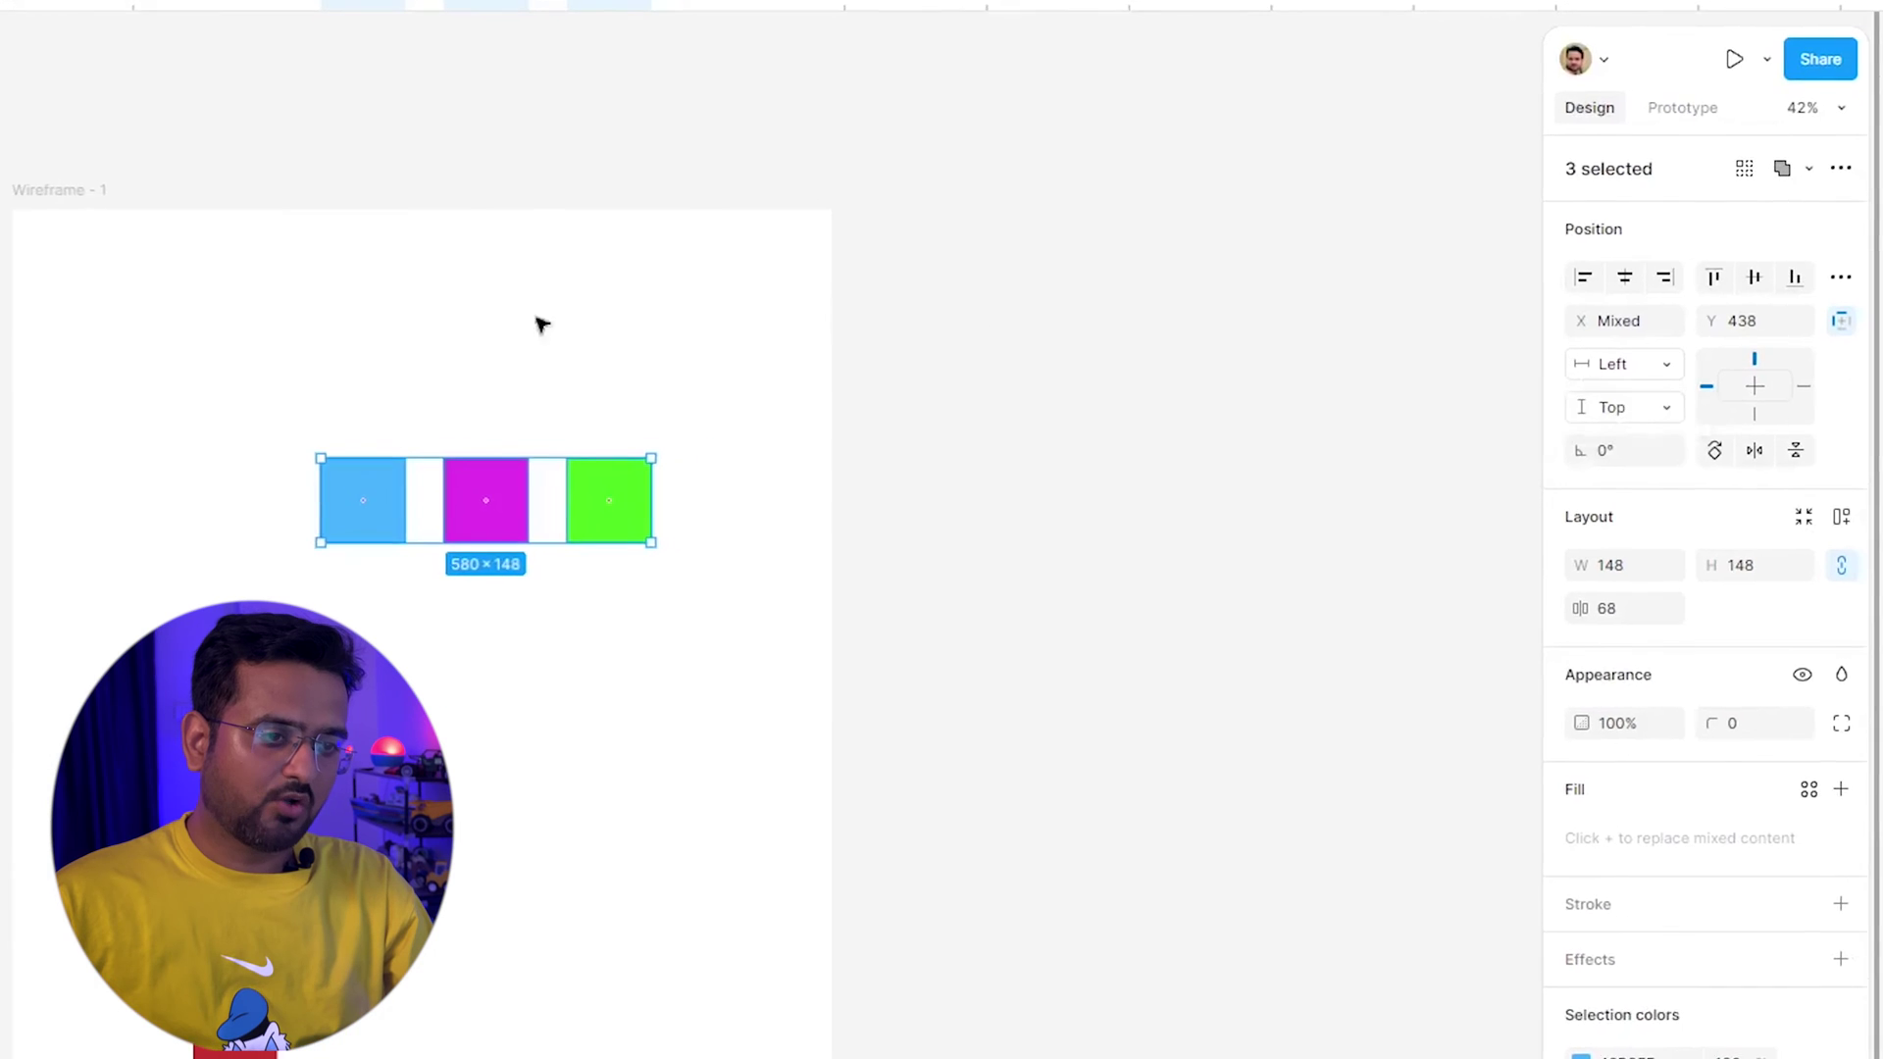
{"action": "key", "text": "alt"}
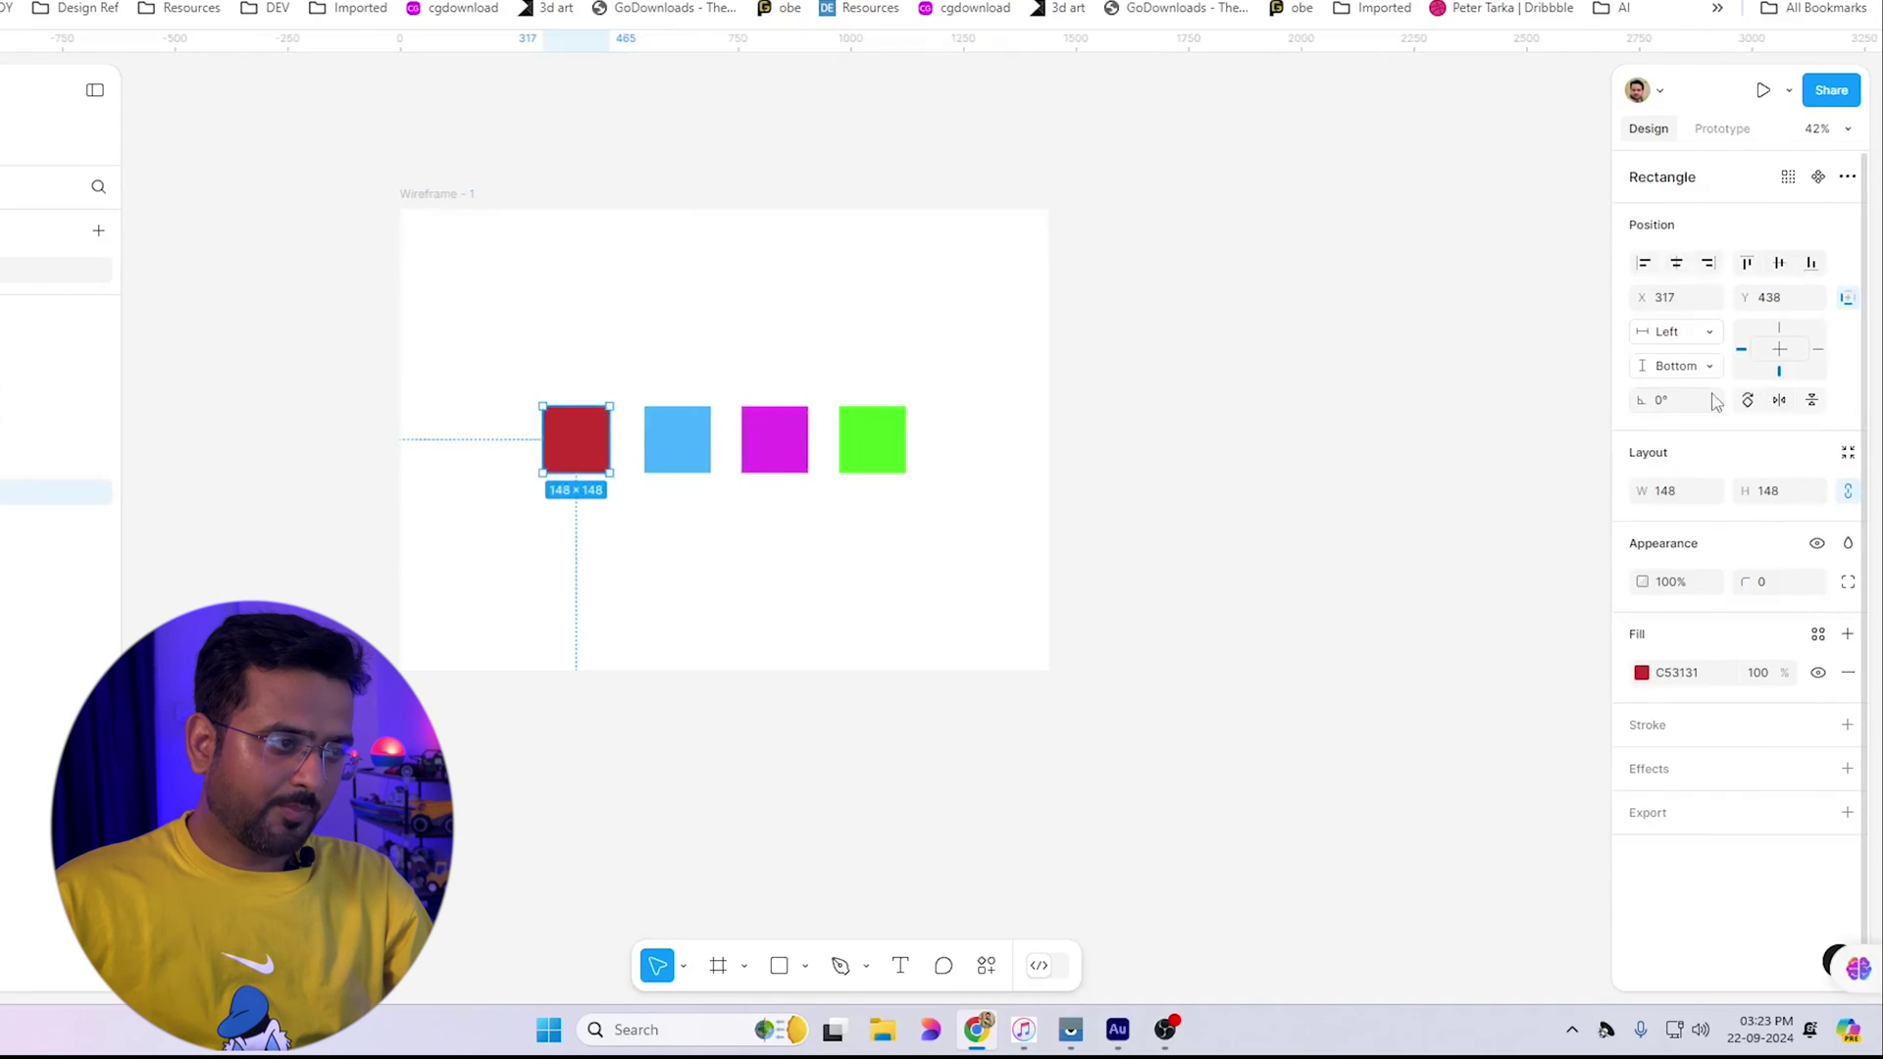
Set the blue square's vertical constraint to Center
{"action": "left_click", "coordinate": [677, 451]}
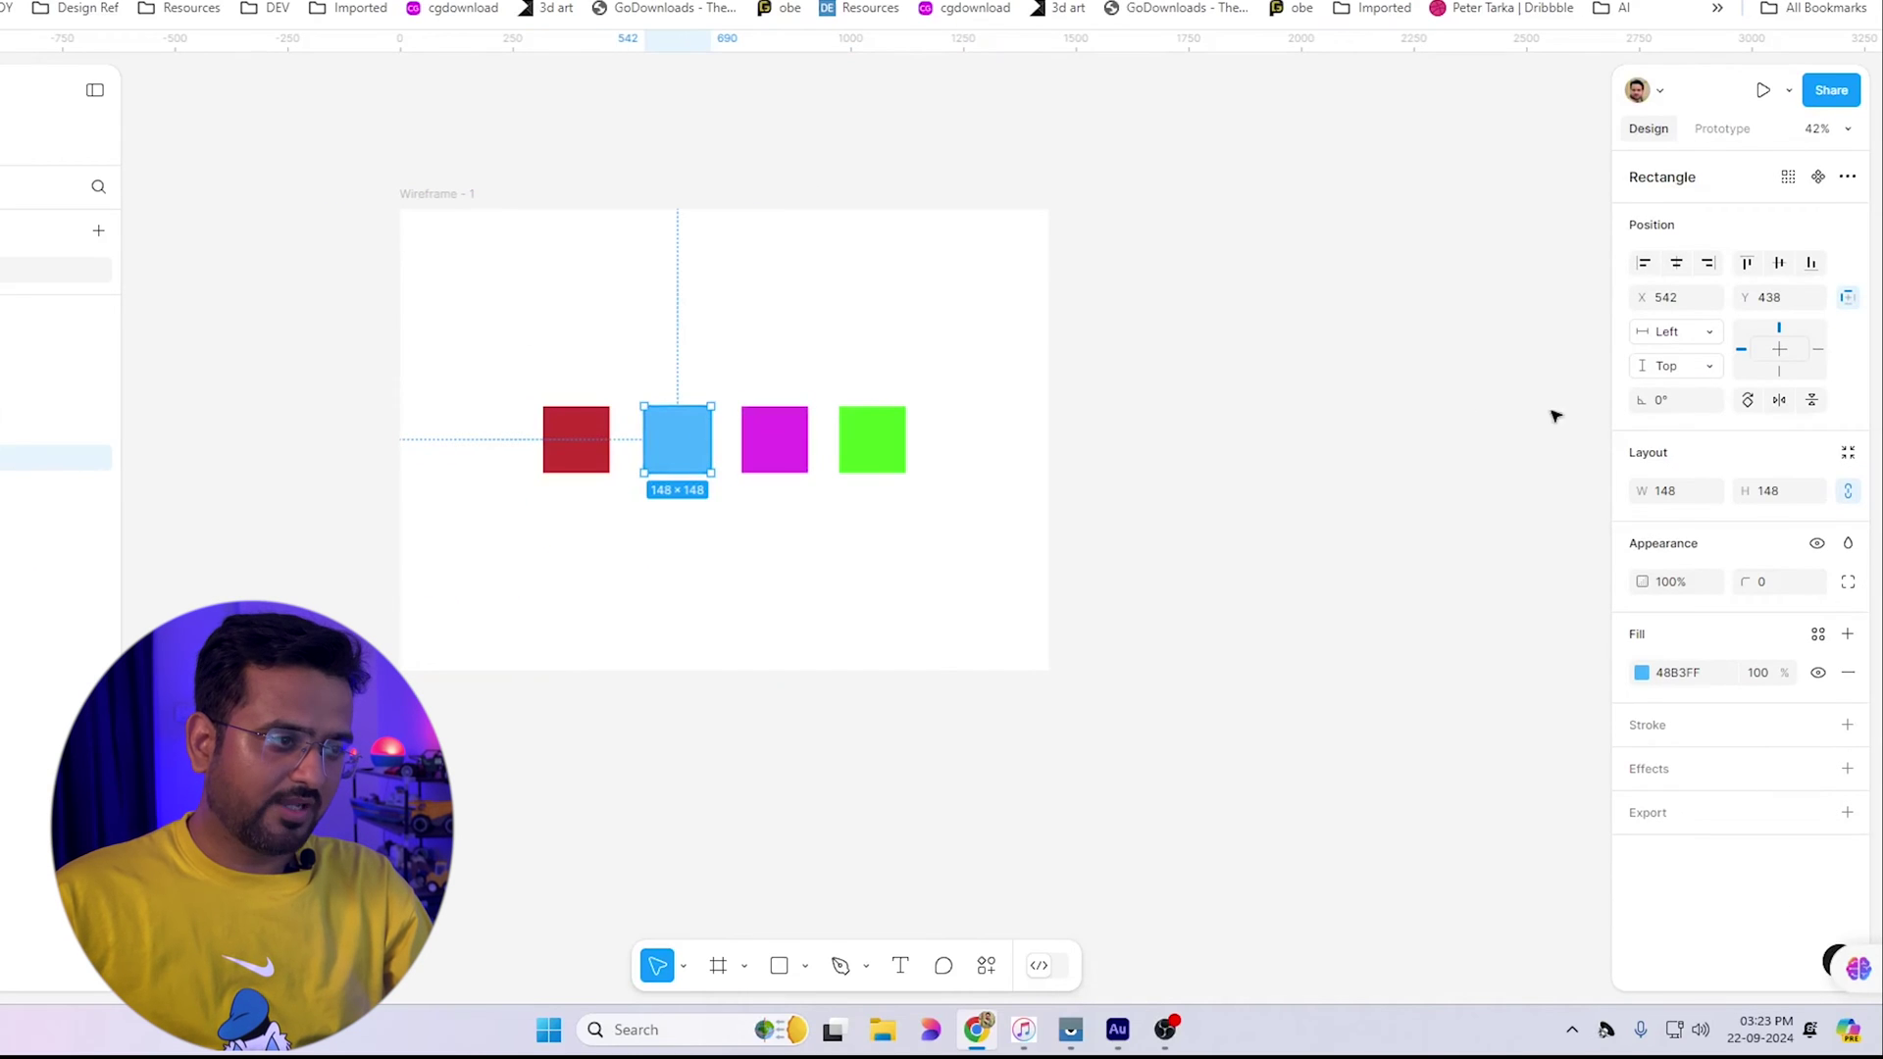
{"action": "left_click", "coordinate": [1698, 339]}
{"action": "left_click", "coordinate": [1679, 367]}
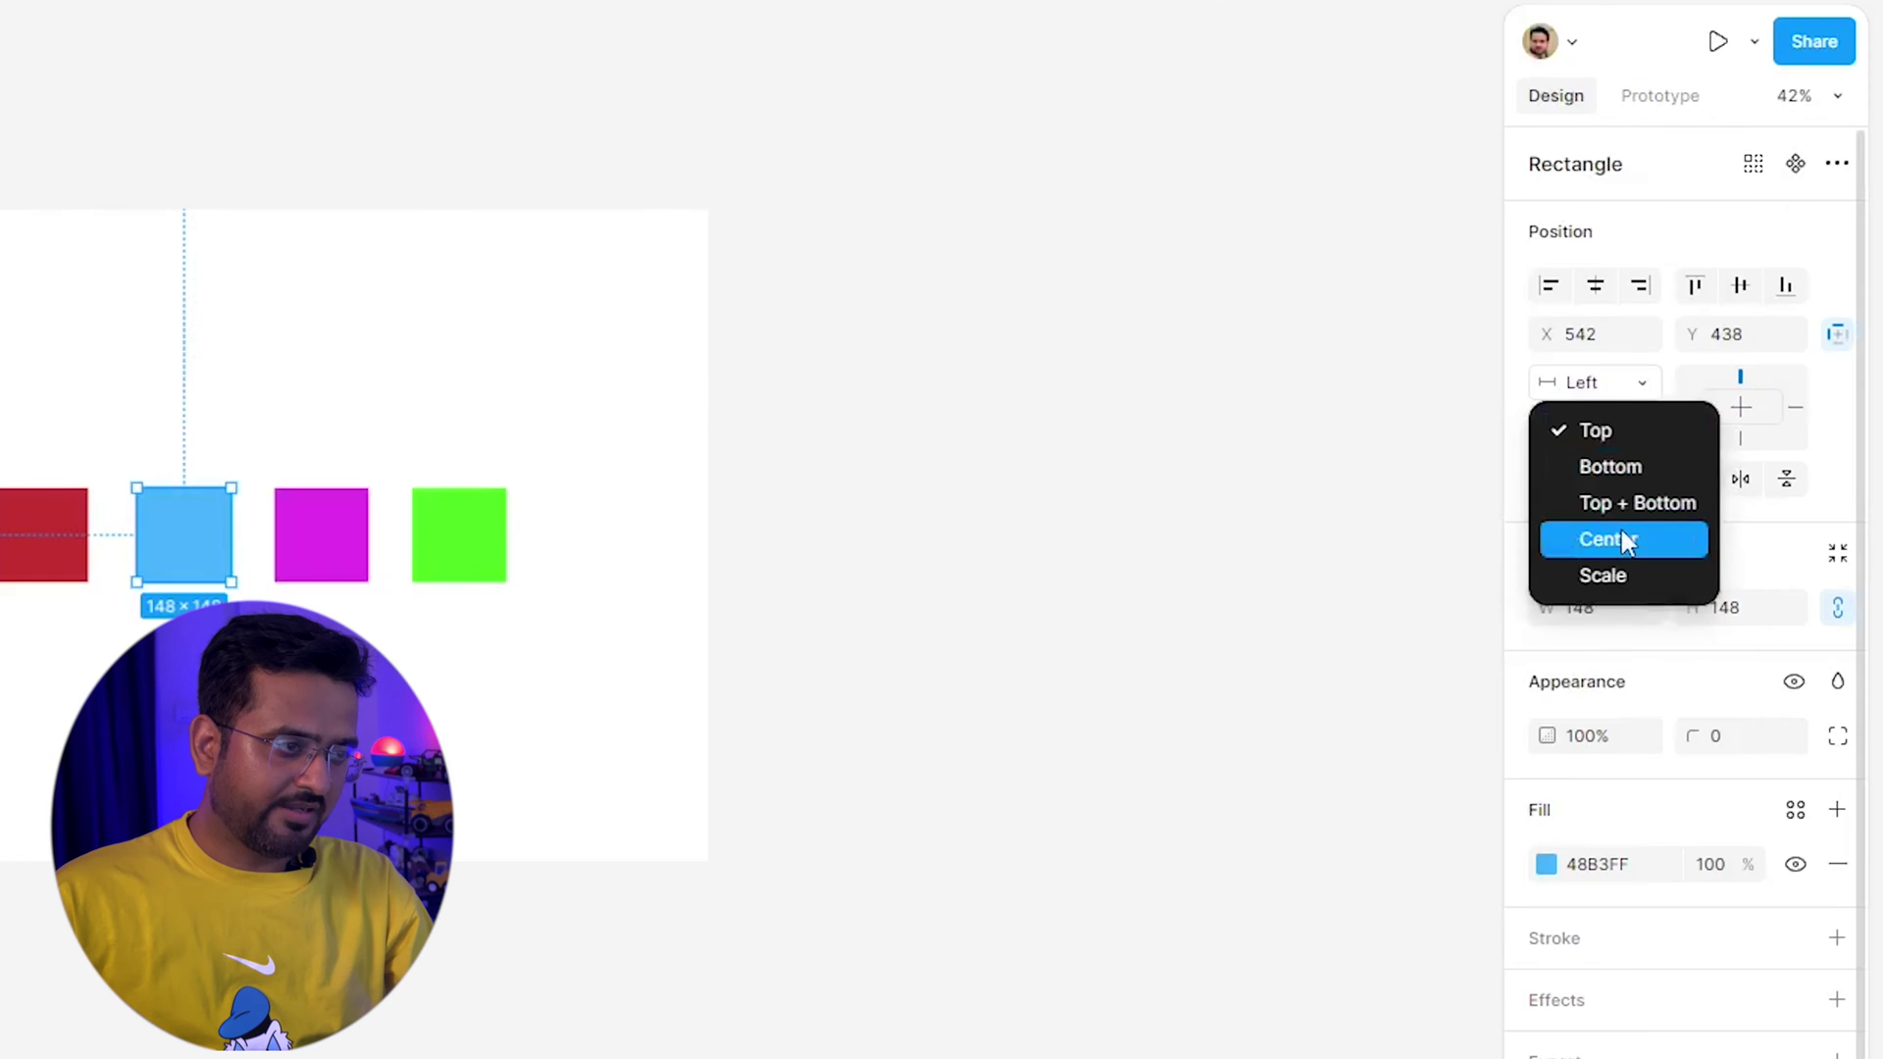
{"action": "left_click", "coordinate": [1621, 538]}
Set the magenta square's horizontal constraint to Right
{"action": "left_click", "coordinate": [321, 534]}
{"action": "left_click", "coordinate": [1594, 382]}
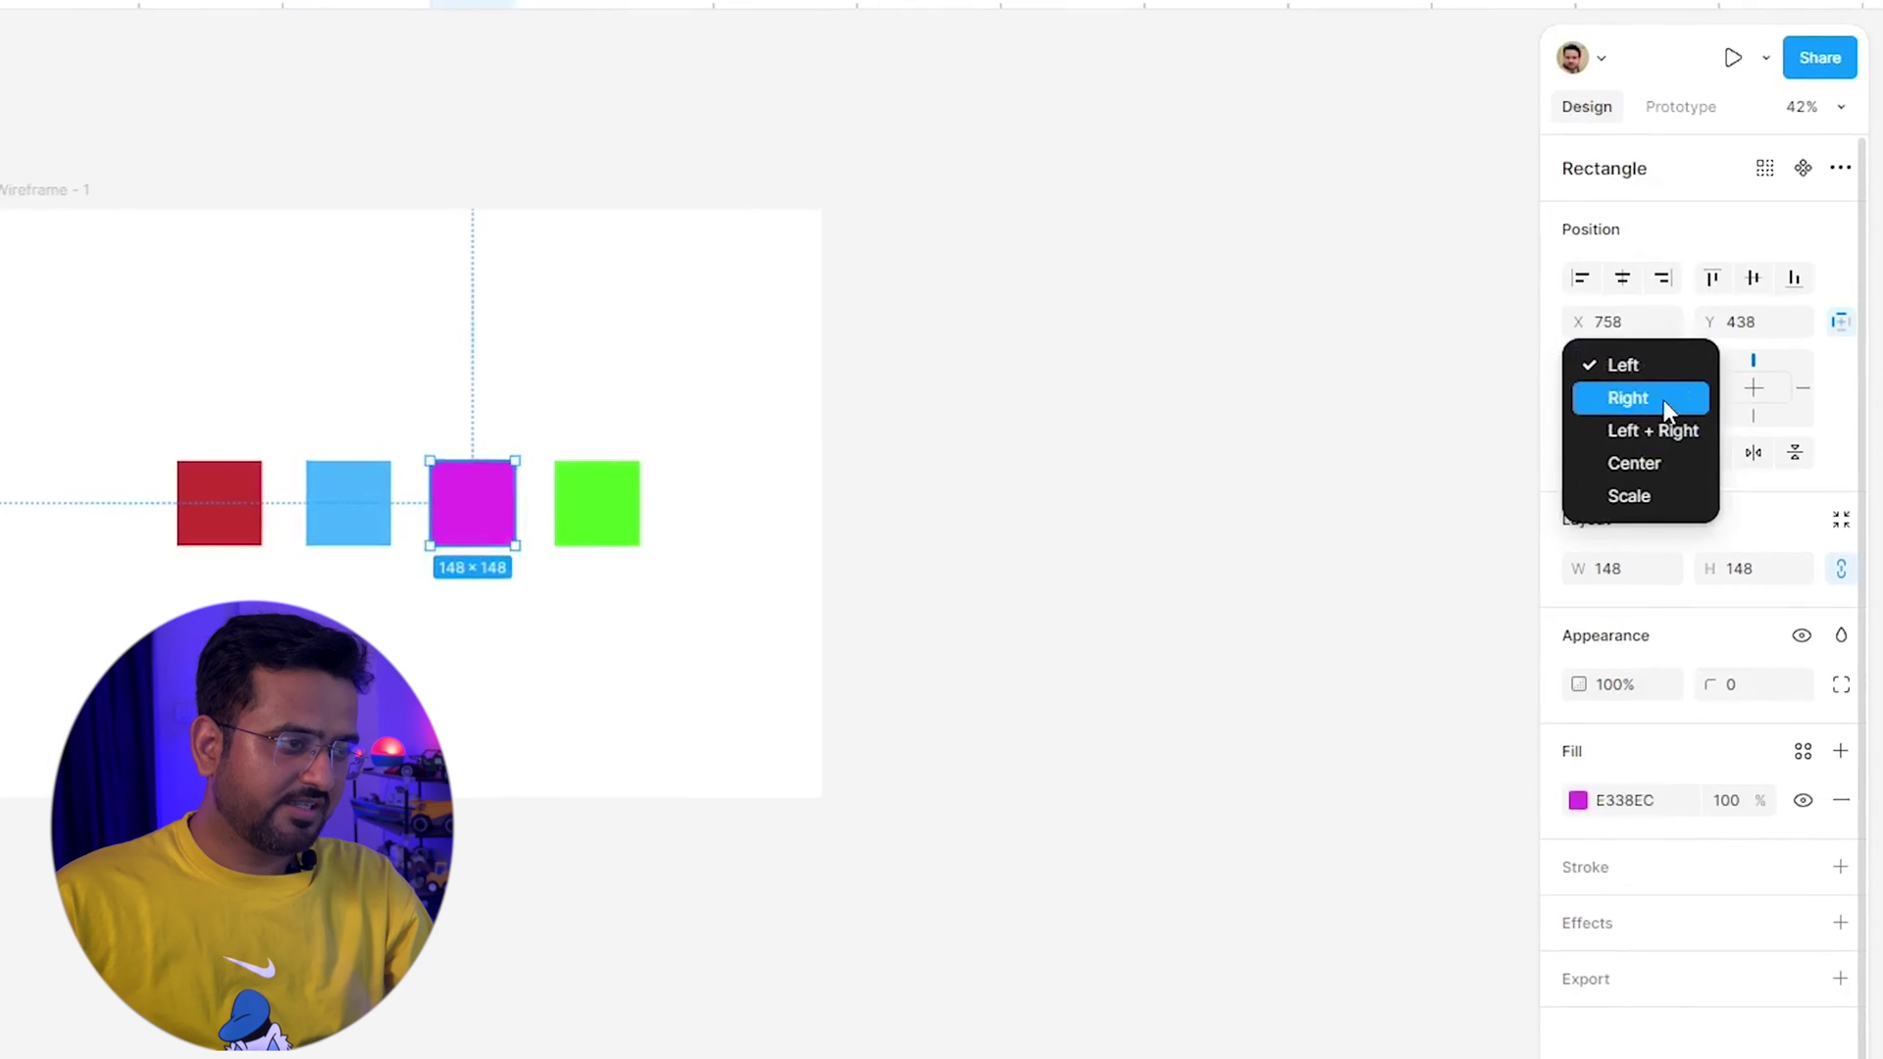
{"action": "left_click", "coordinate": [1667, 408]}
Set the green square's vertical constraint to Bottom
{"action": "left_click", "coordinate": [559, 496]}
{"action": "left_click", "coordinate": [1608, 420]}
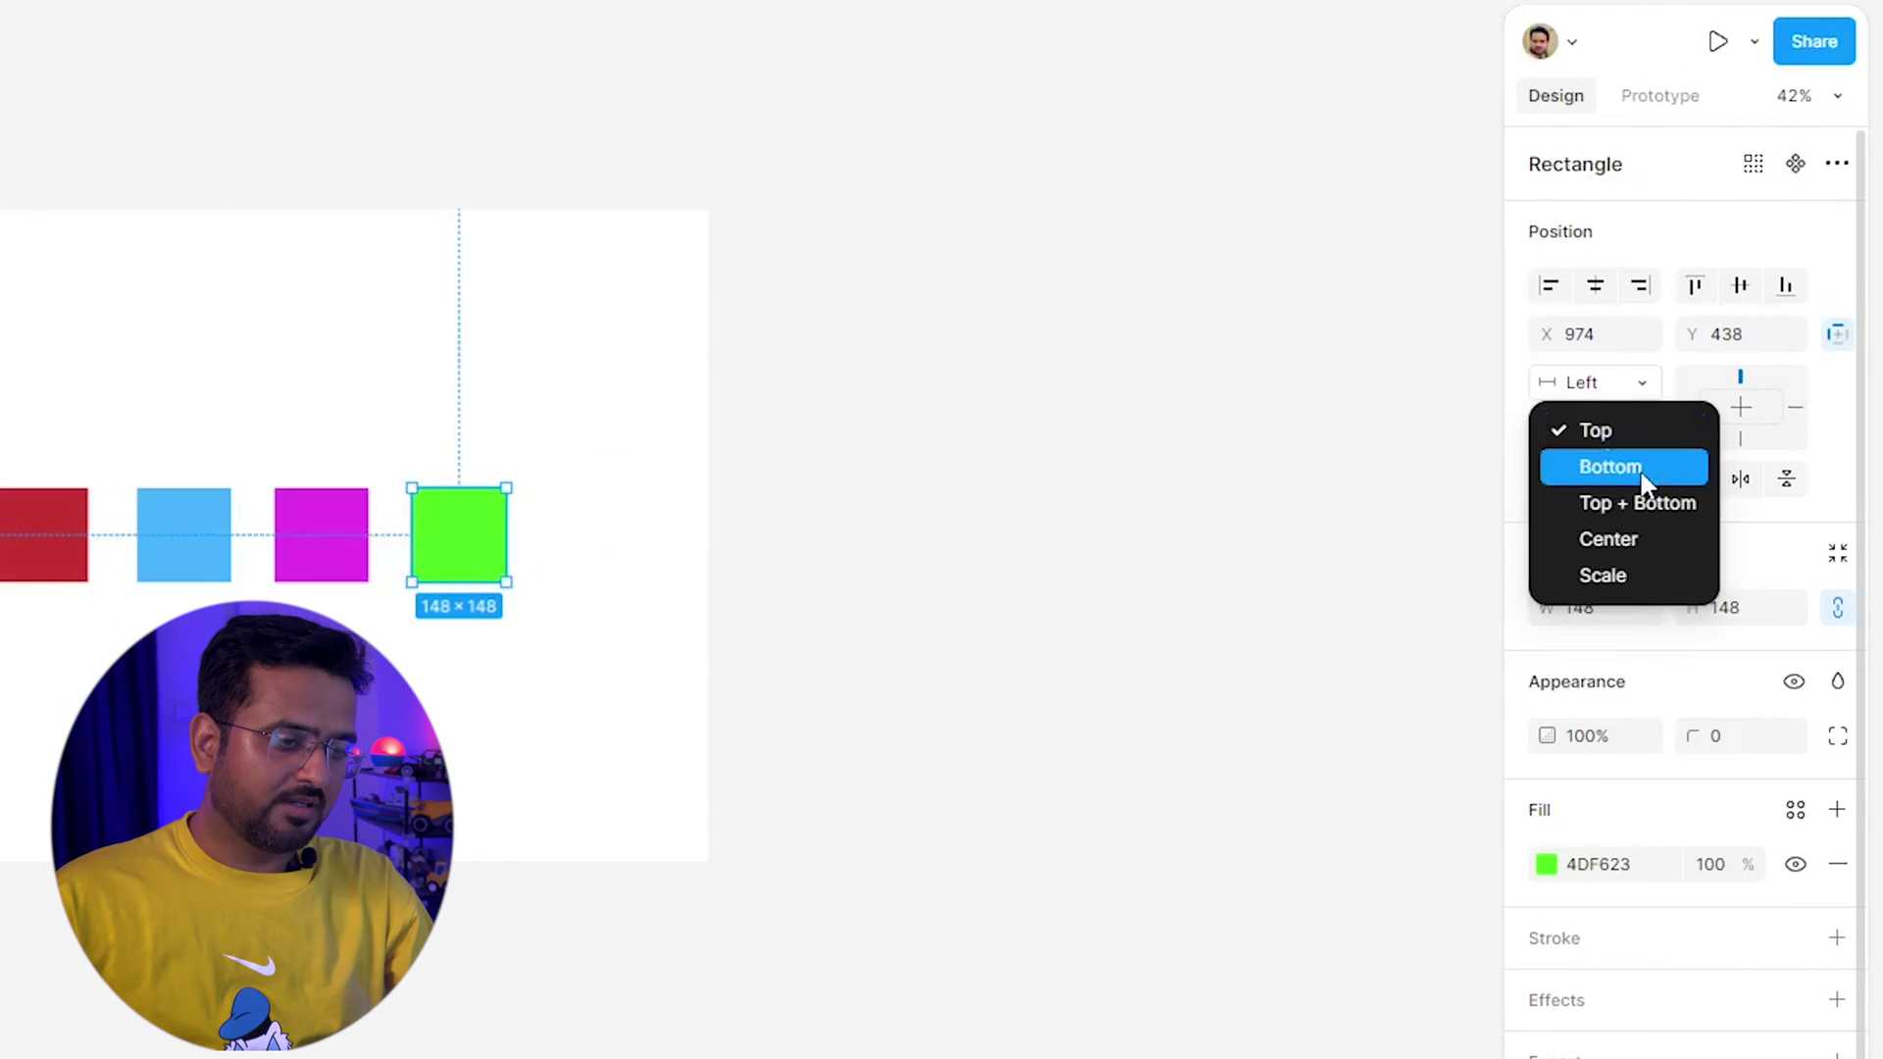
{"action": "left_click", "coordinate": [1640, 469]}
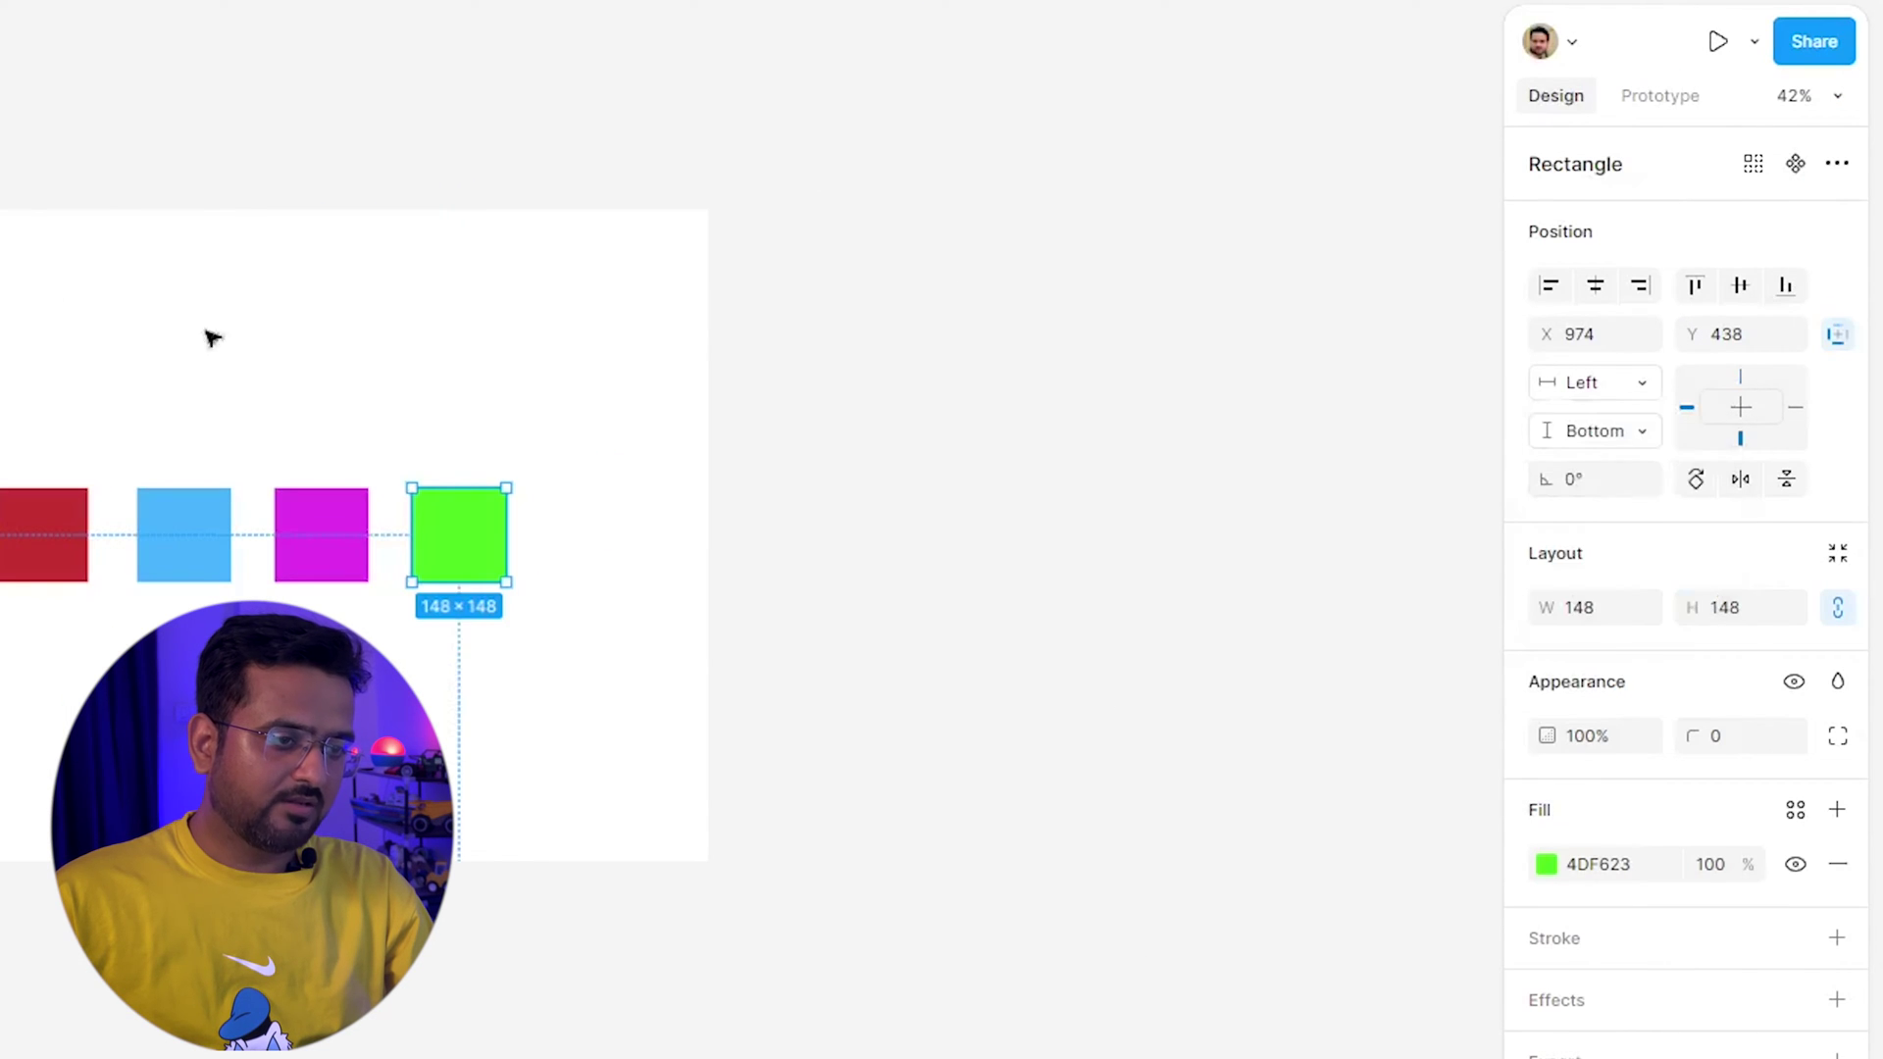
Stretch the Wireframe - 1 frame downward to about 2040 px tall to test the squares' constraints
{"action": "left_click", "coordinate": [210, 333]}
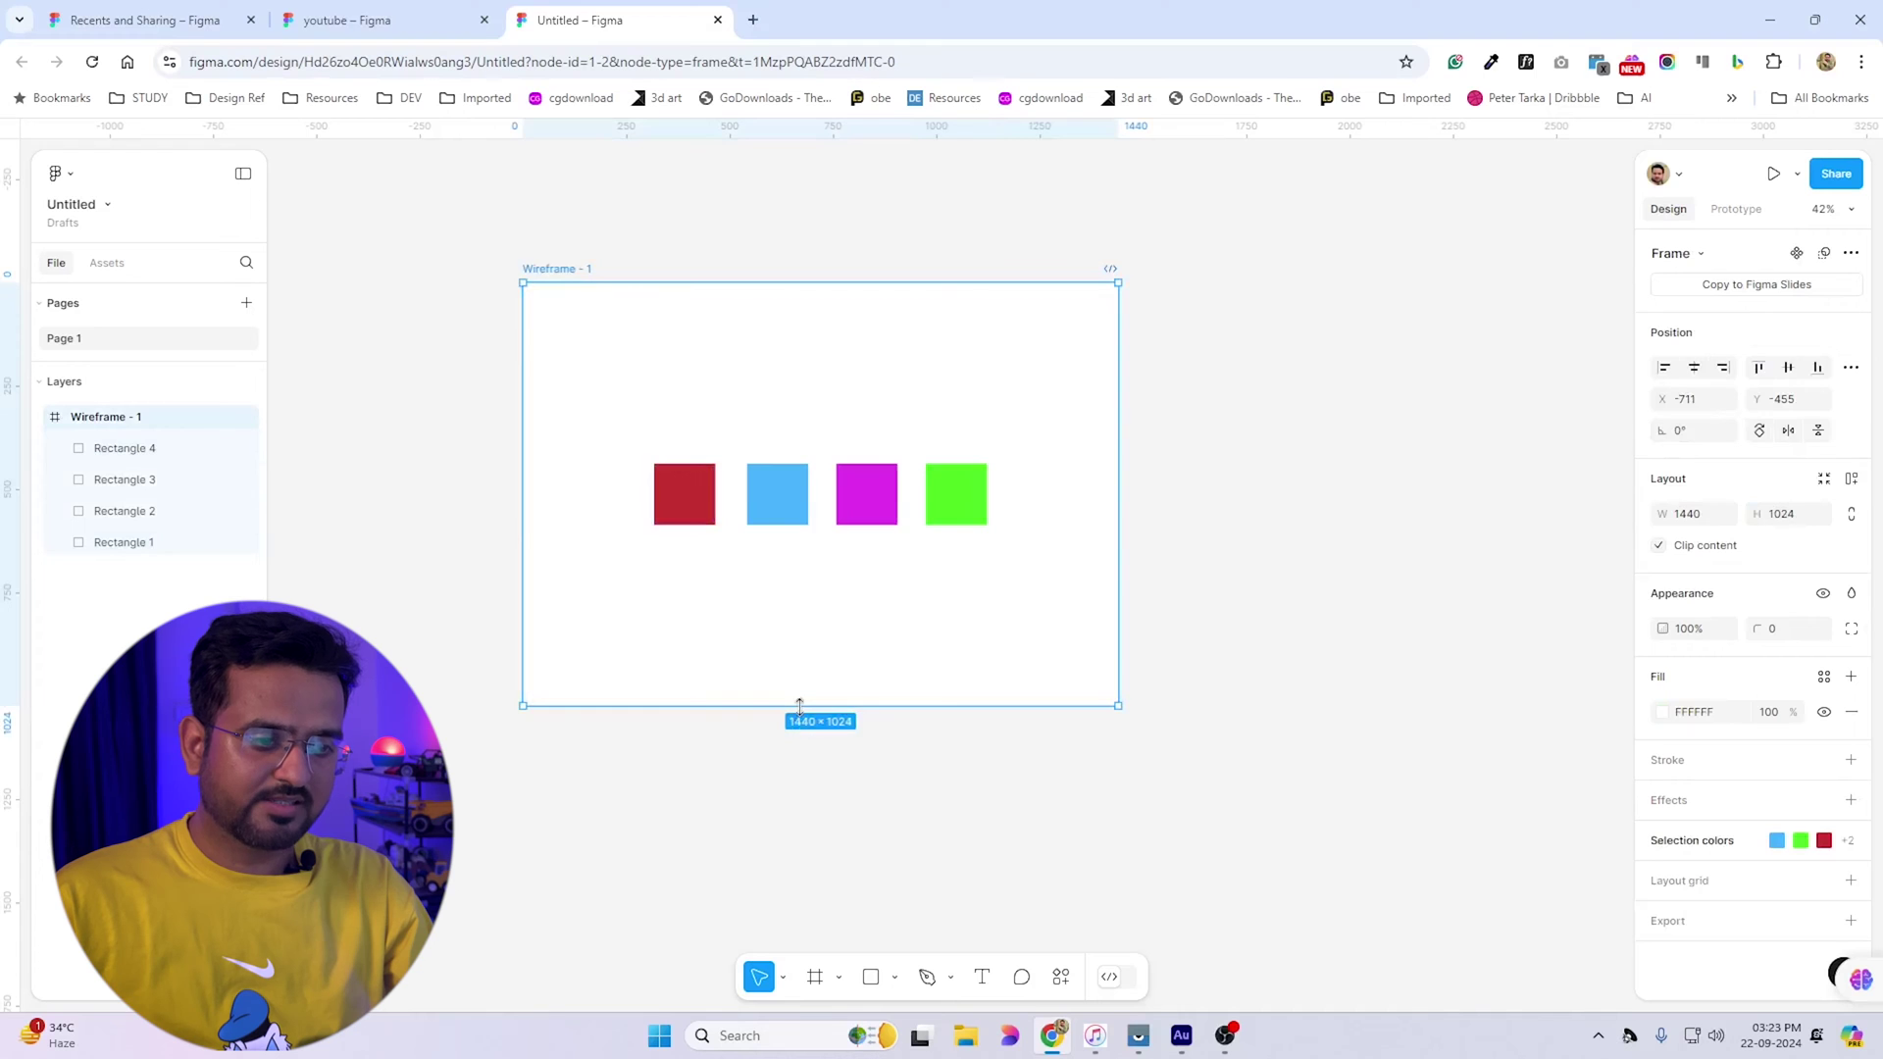
{"action": "left_click_drag", "start_coordinate": [800, 704], "coordinate": [839, 849]}
{"action": "scroll", "coordinate": [840, 849], "scroll_direction": "down", "scroll_amount": 2}
Select each of the four squares in turn and check its constraints and distances to the frame edges
{"action": "left_click", "coordinate": [790, 542]}
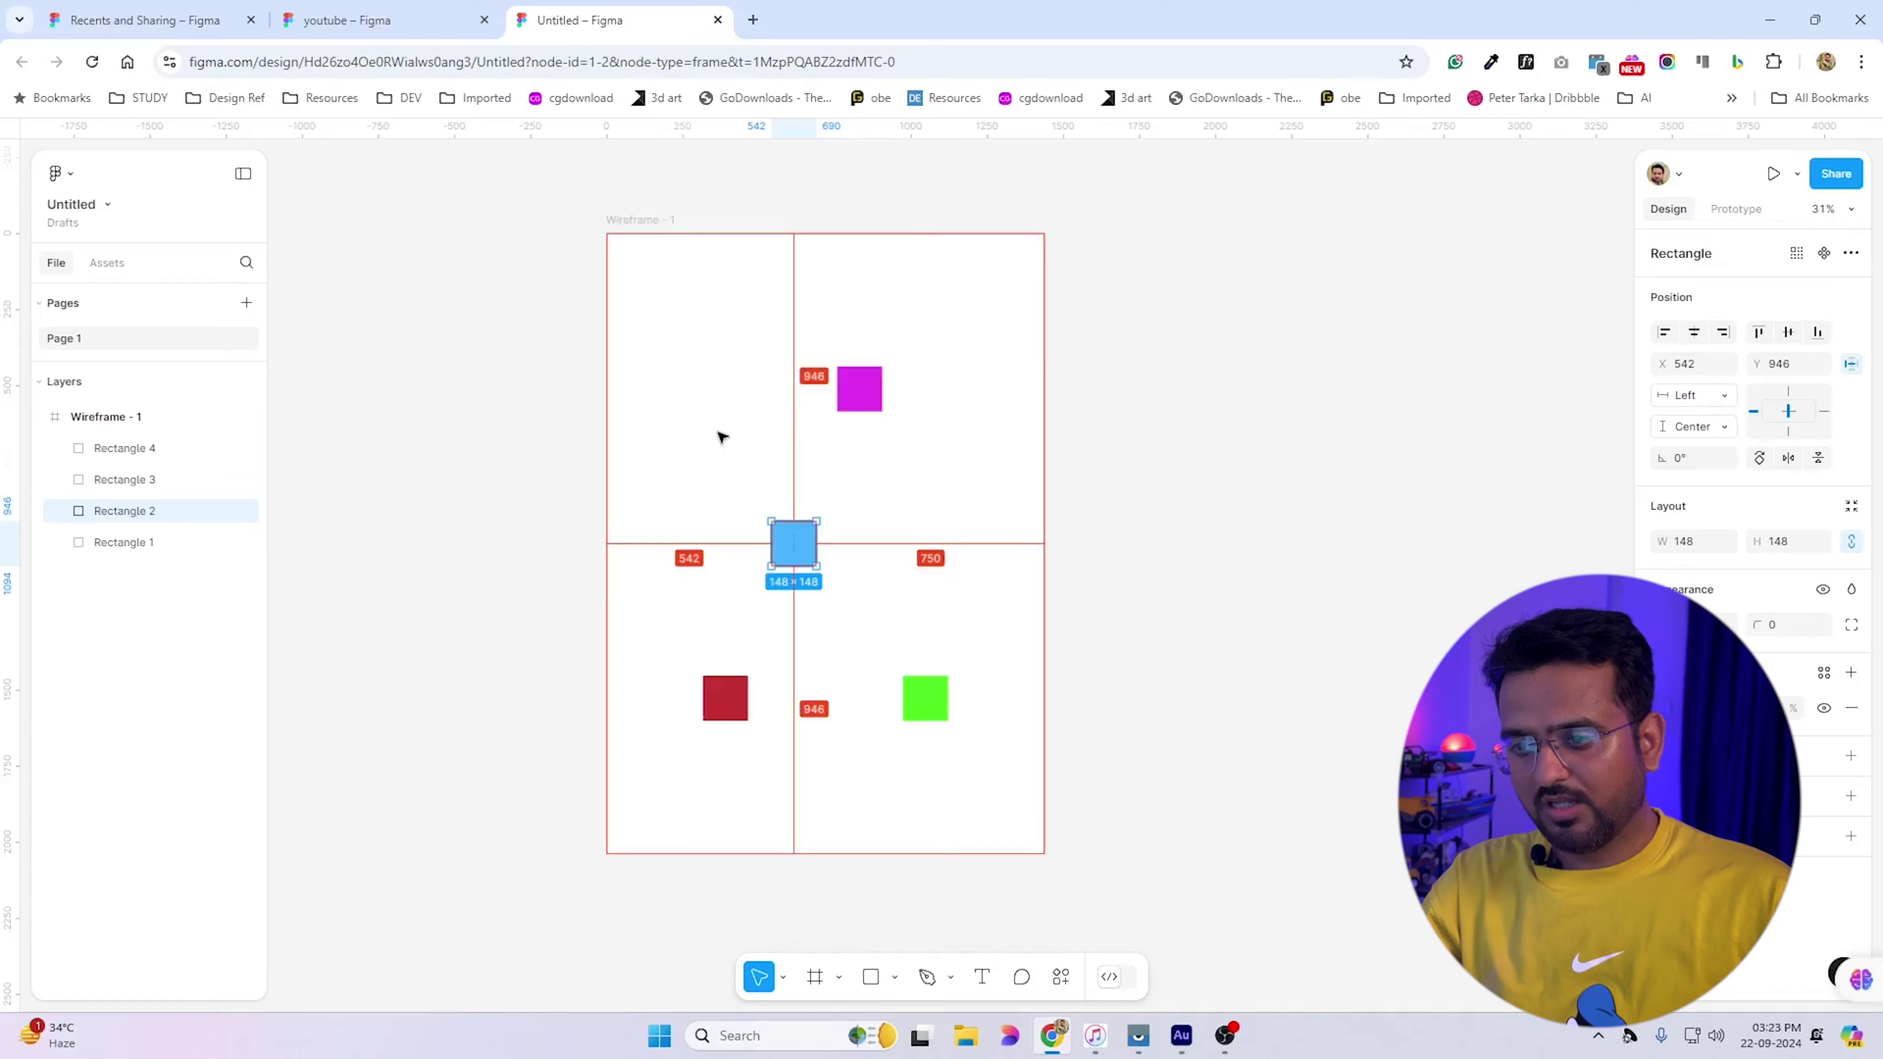
{"action": "left_click", "coordinate": [733, 698]}
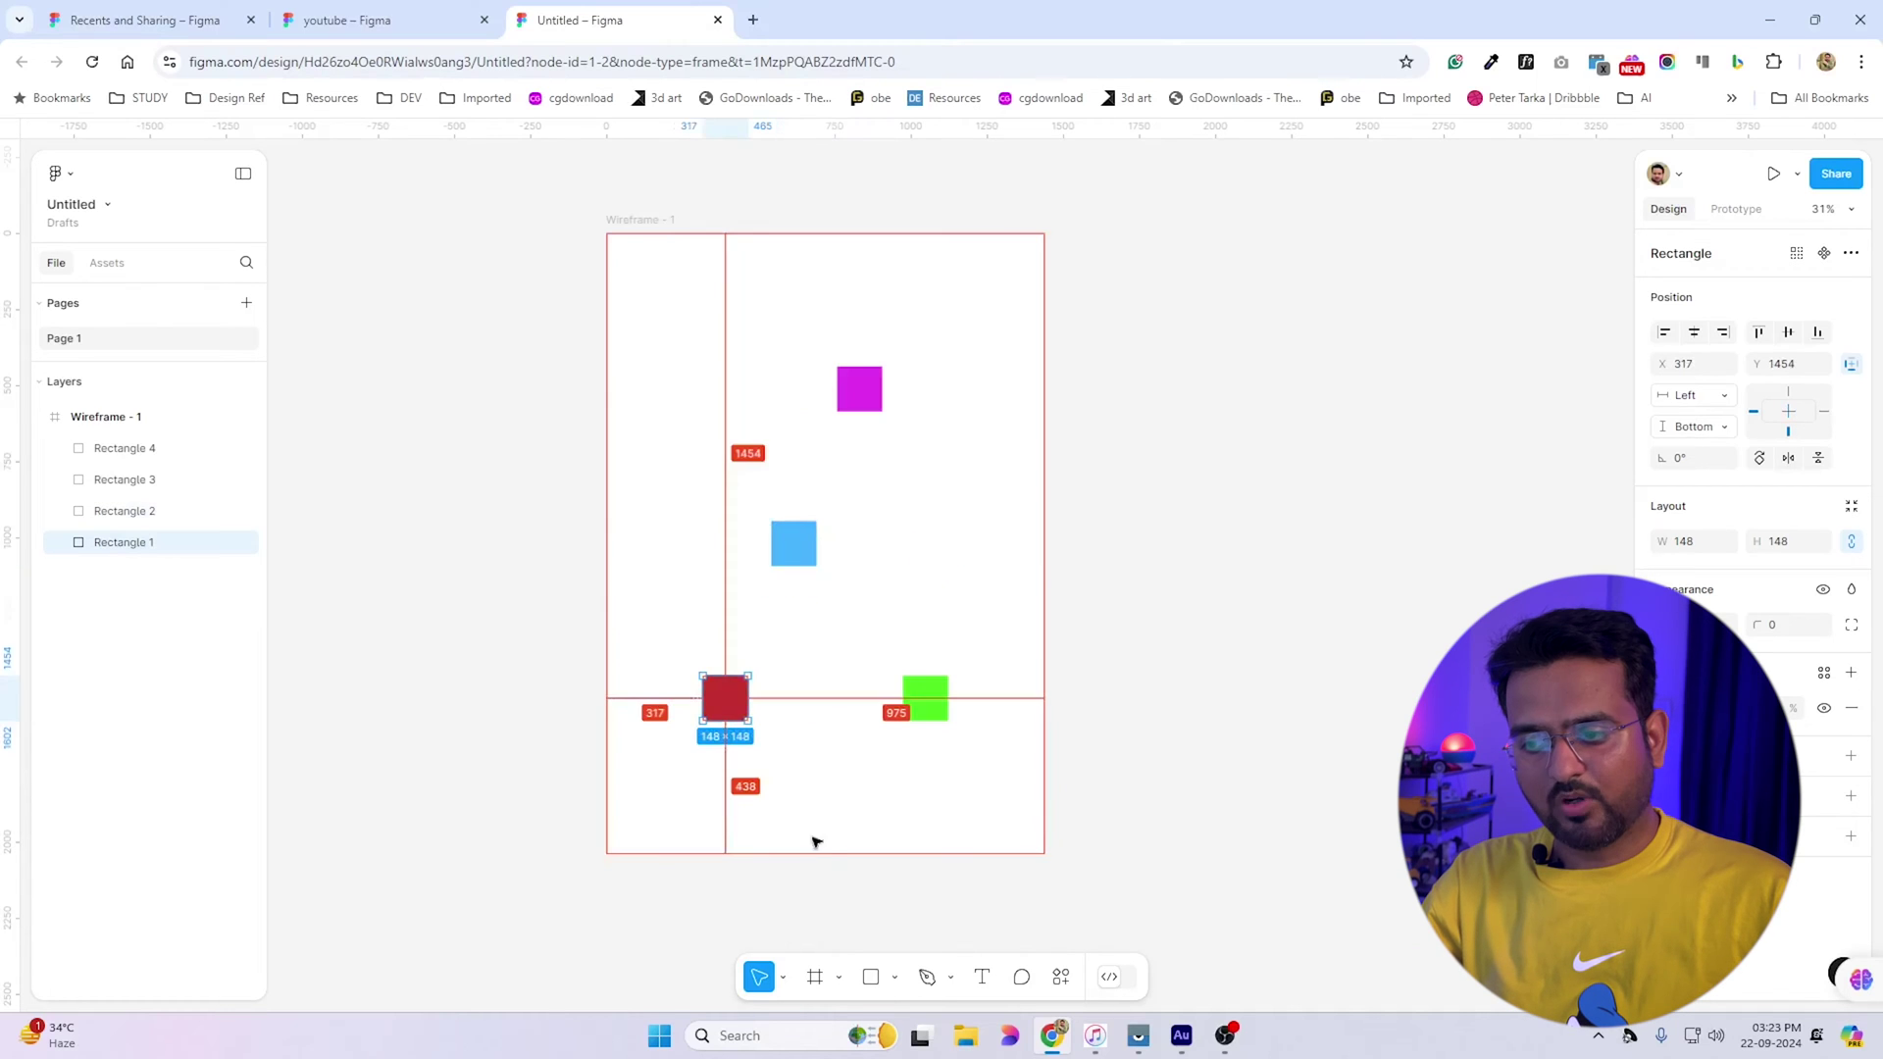
{"action": "left_click", "coordinate": [945, 696]}
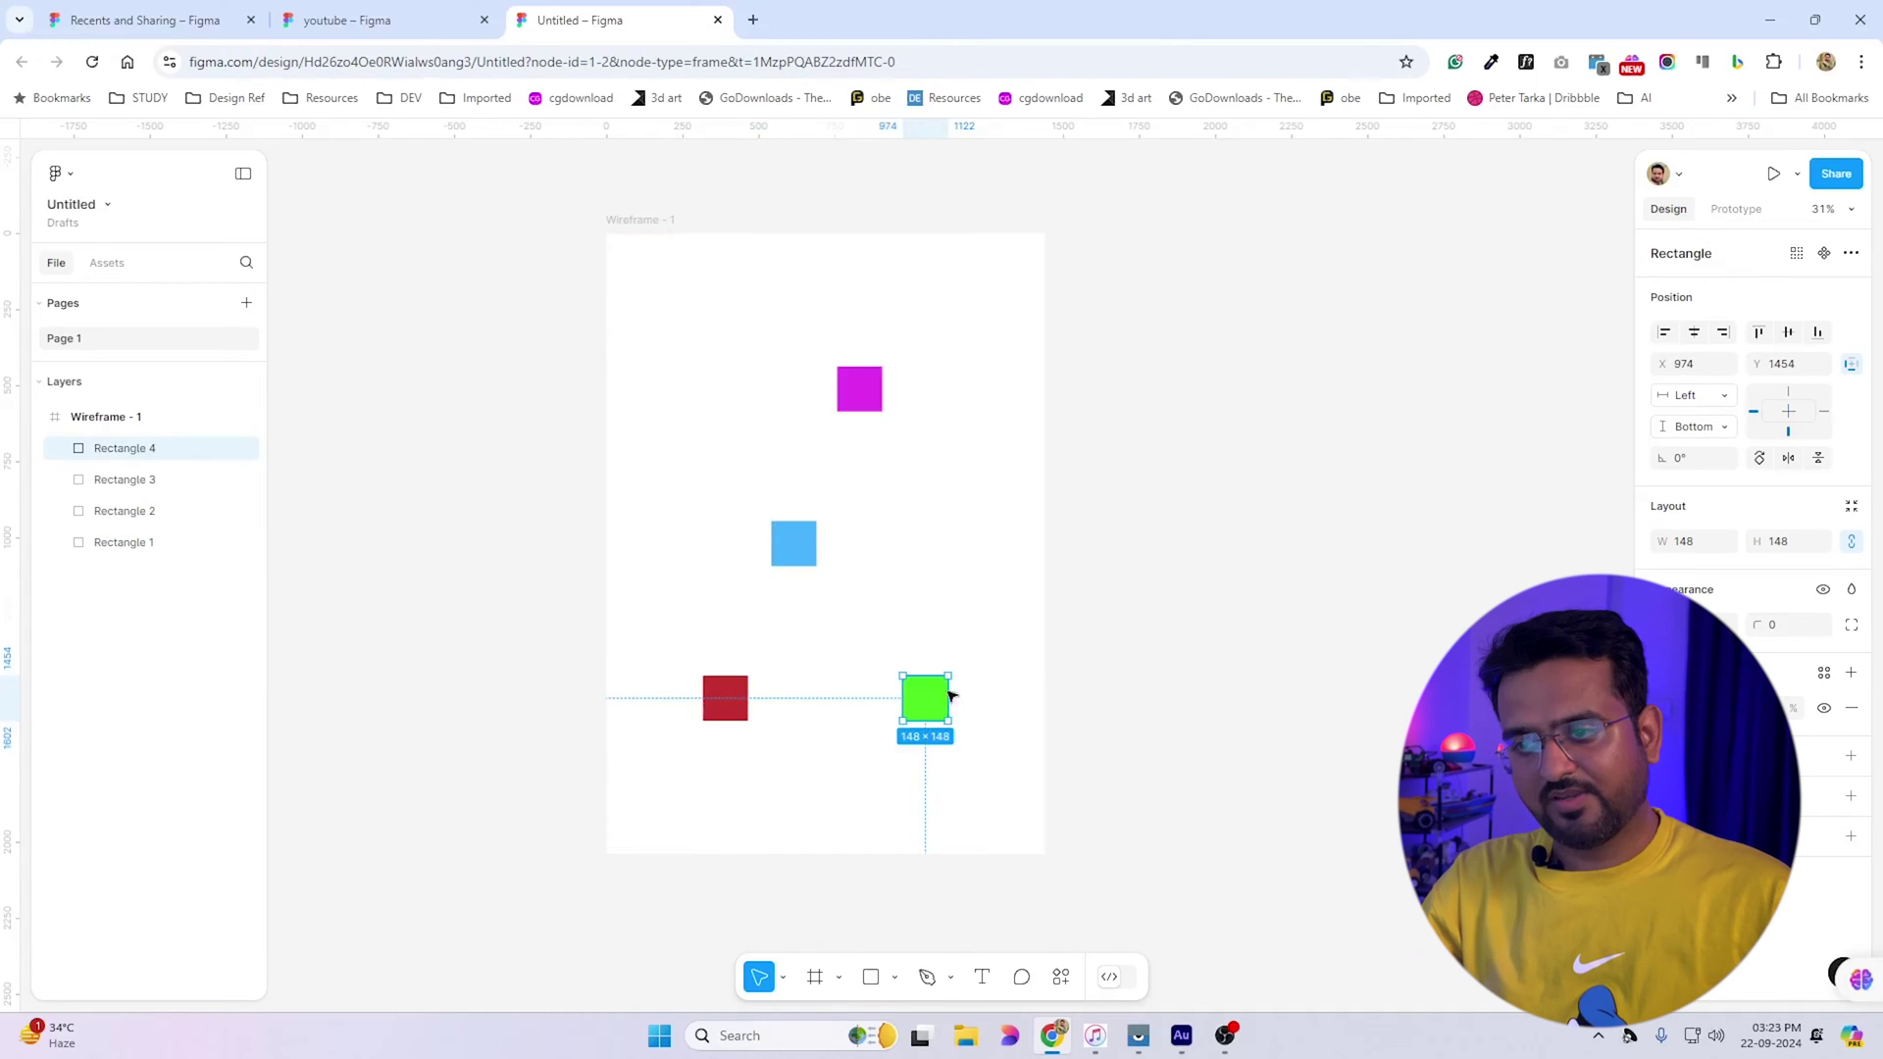
{"action": "left_click", "coordinate": [874, 411]}
{"action": "key", "text": "alt"}
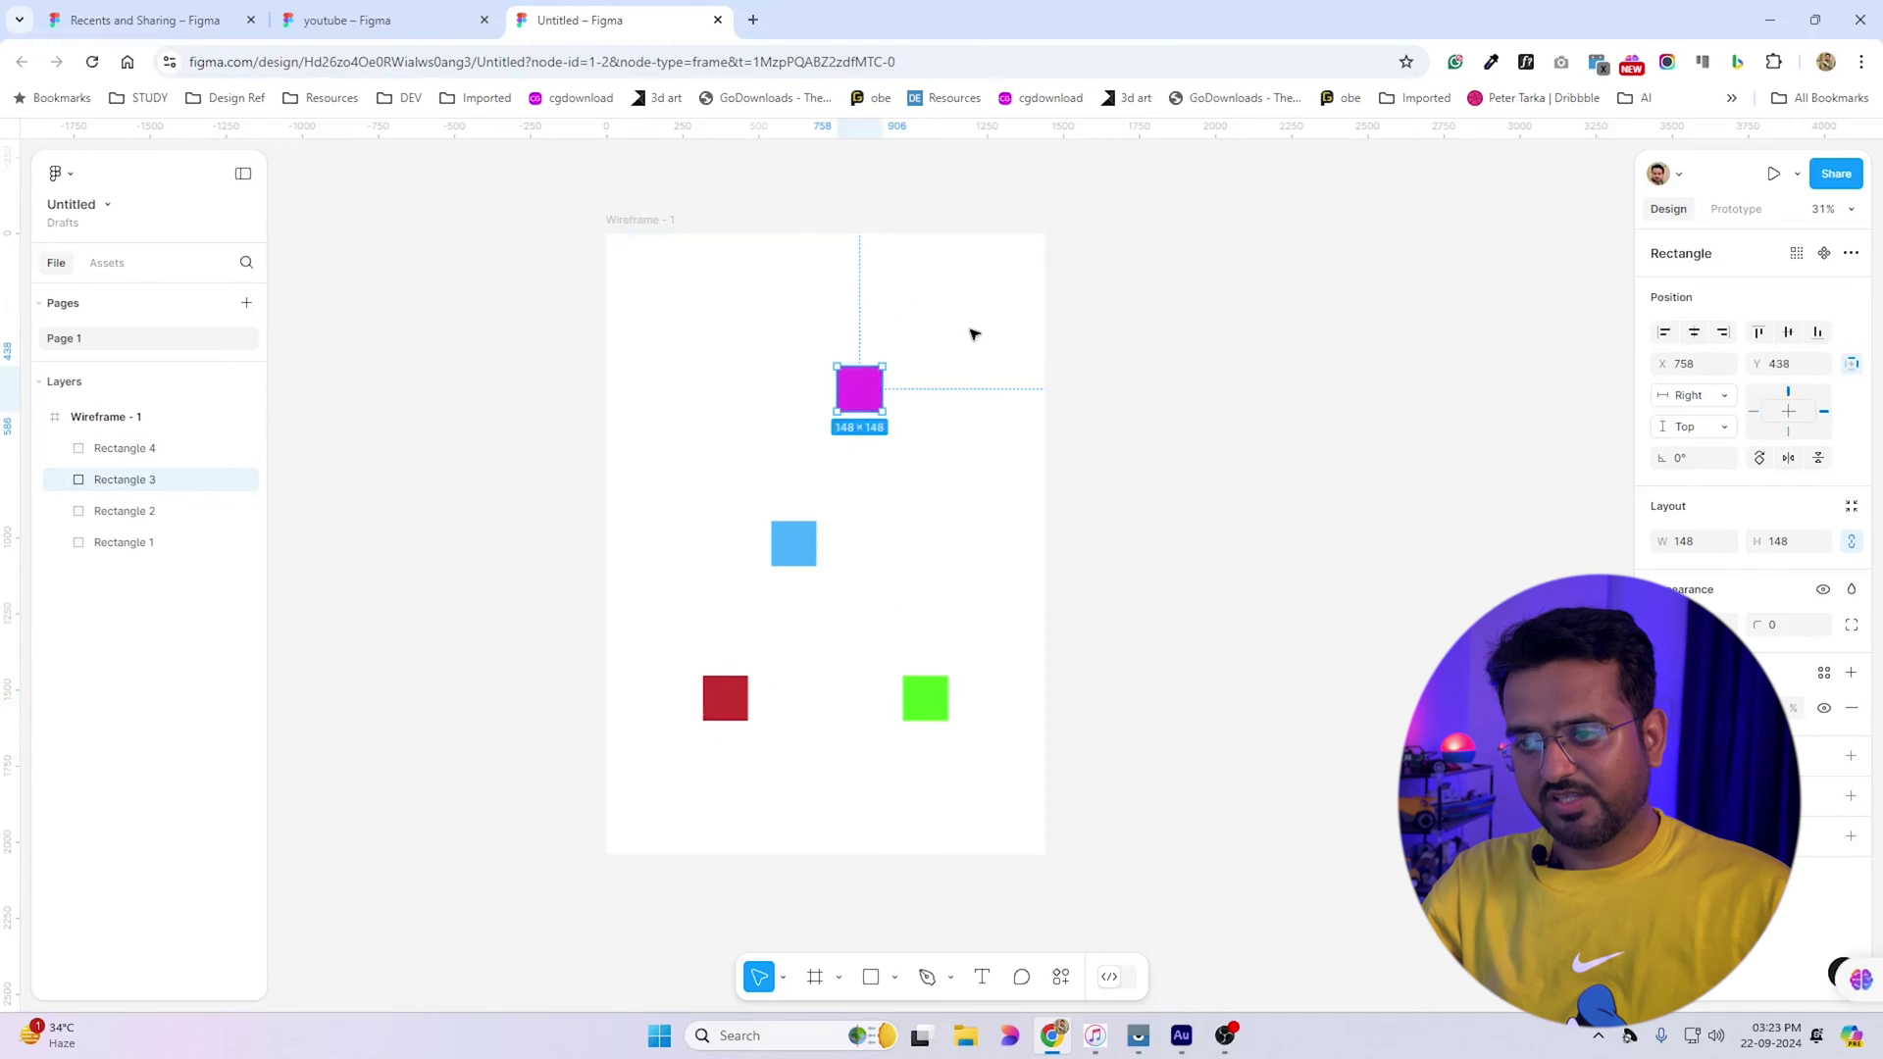
Undo the last height change of the Wireframe - 1 frame
{"action": "key", "text": "ctrl+z"}
{"action": "key", "text": "ctrl+z"}
{"action": "key", "text": "ctrl+z"}
{"action": "key", "text": "ctrl+z"}
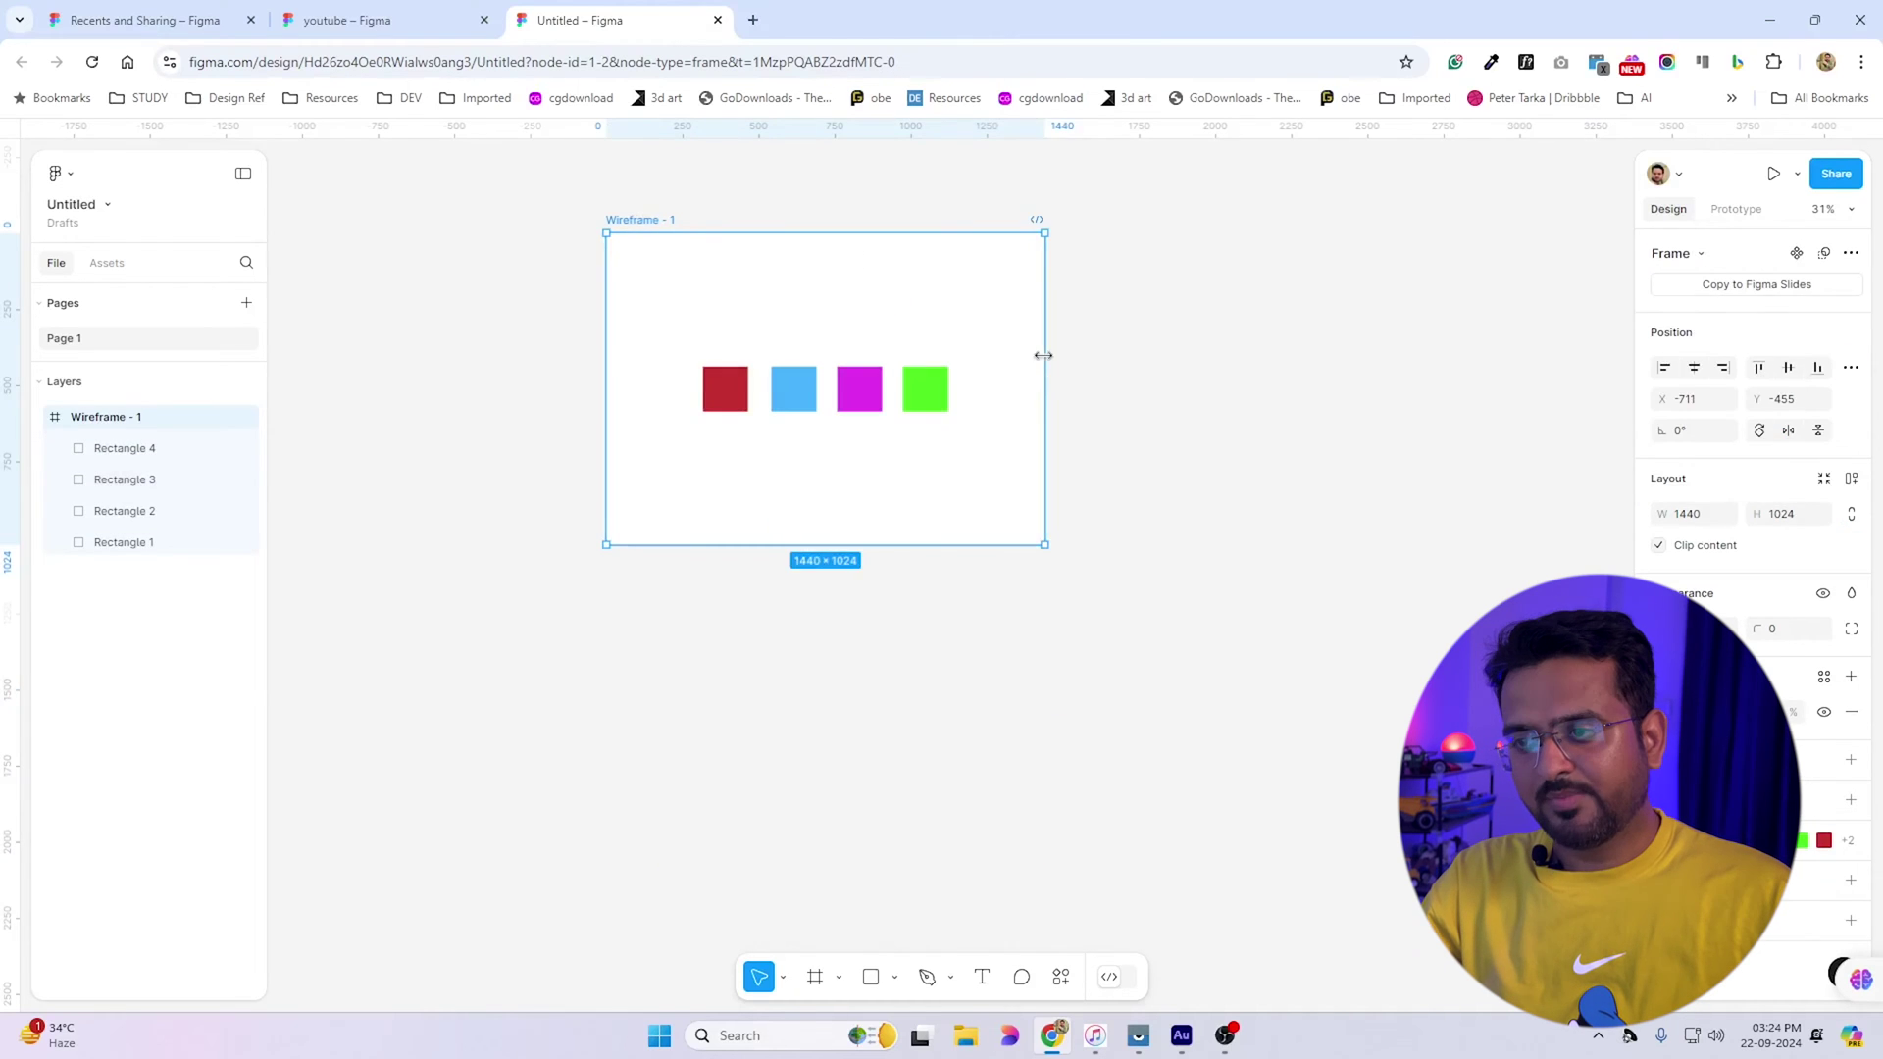
Widen the Wireframe - 1 frame from its right edge, undo that, and try stretching the frame downward
{"action": "left_click_drag", "start_coordinate": [1042, 355], "coordinate": [1501, 355]}
{"action": "key", "text": "ctrl+z"}
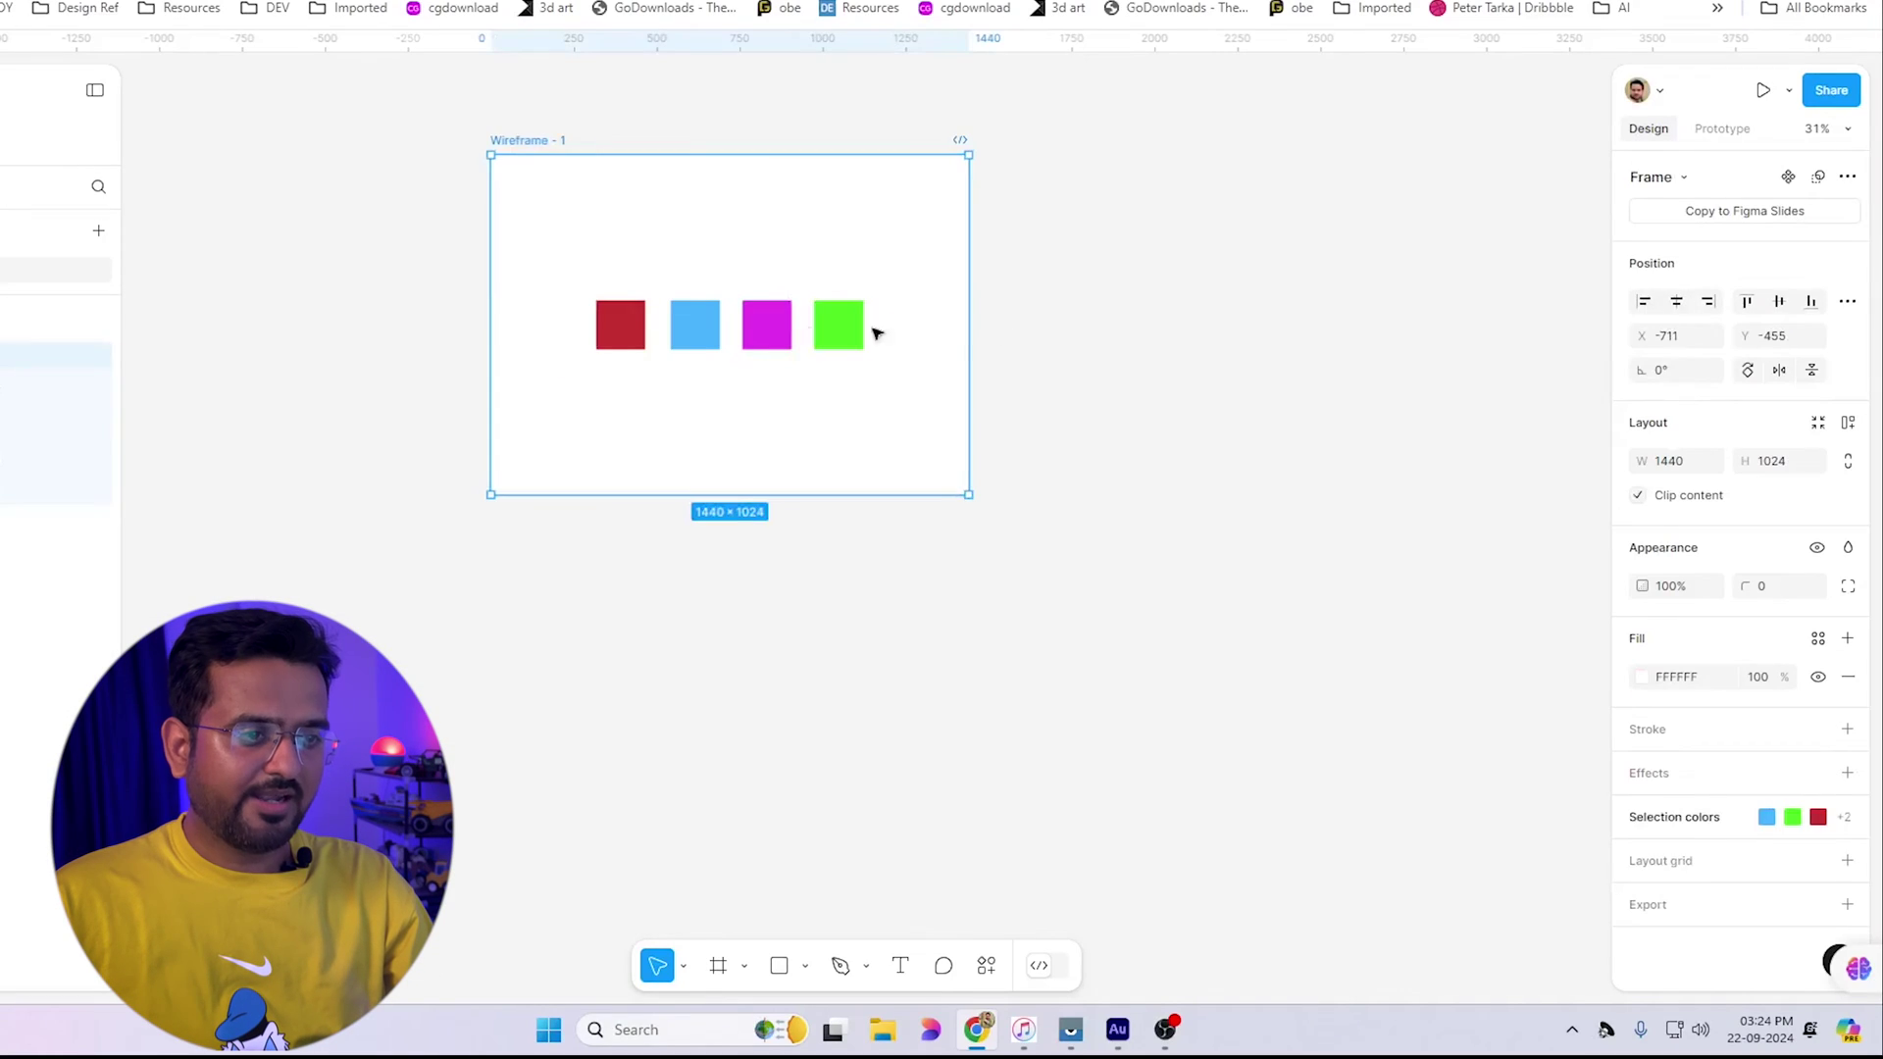
{"action": "key", "text": "Escape"}
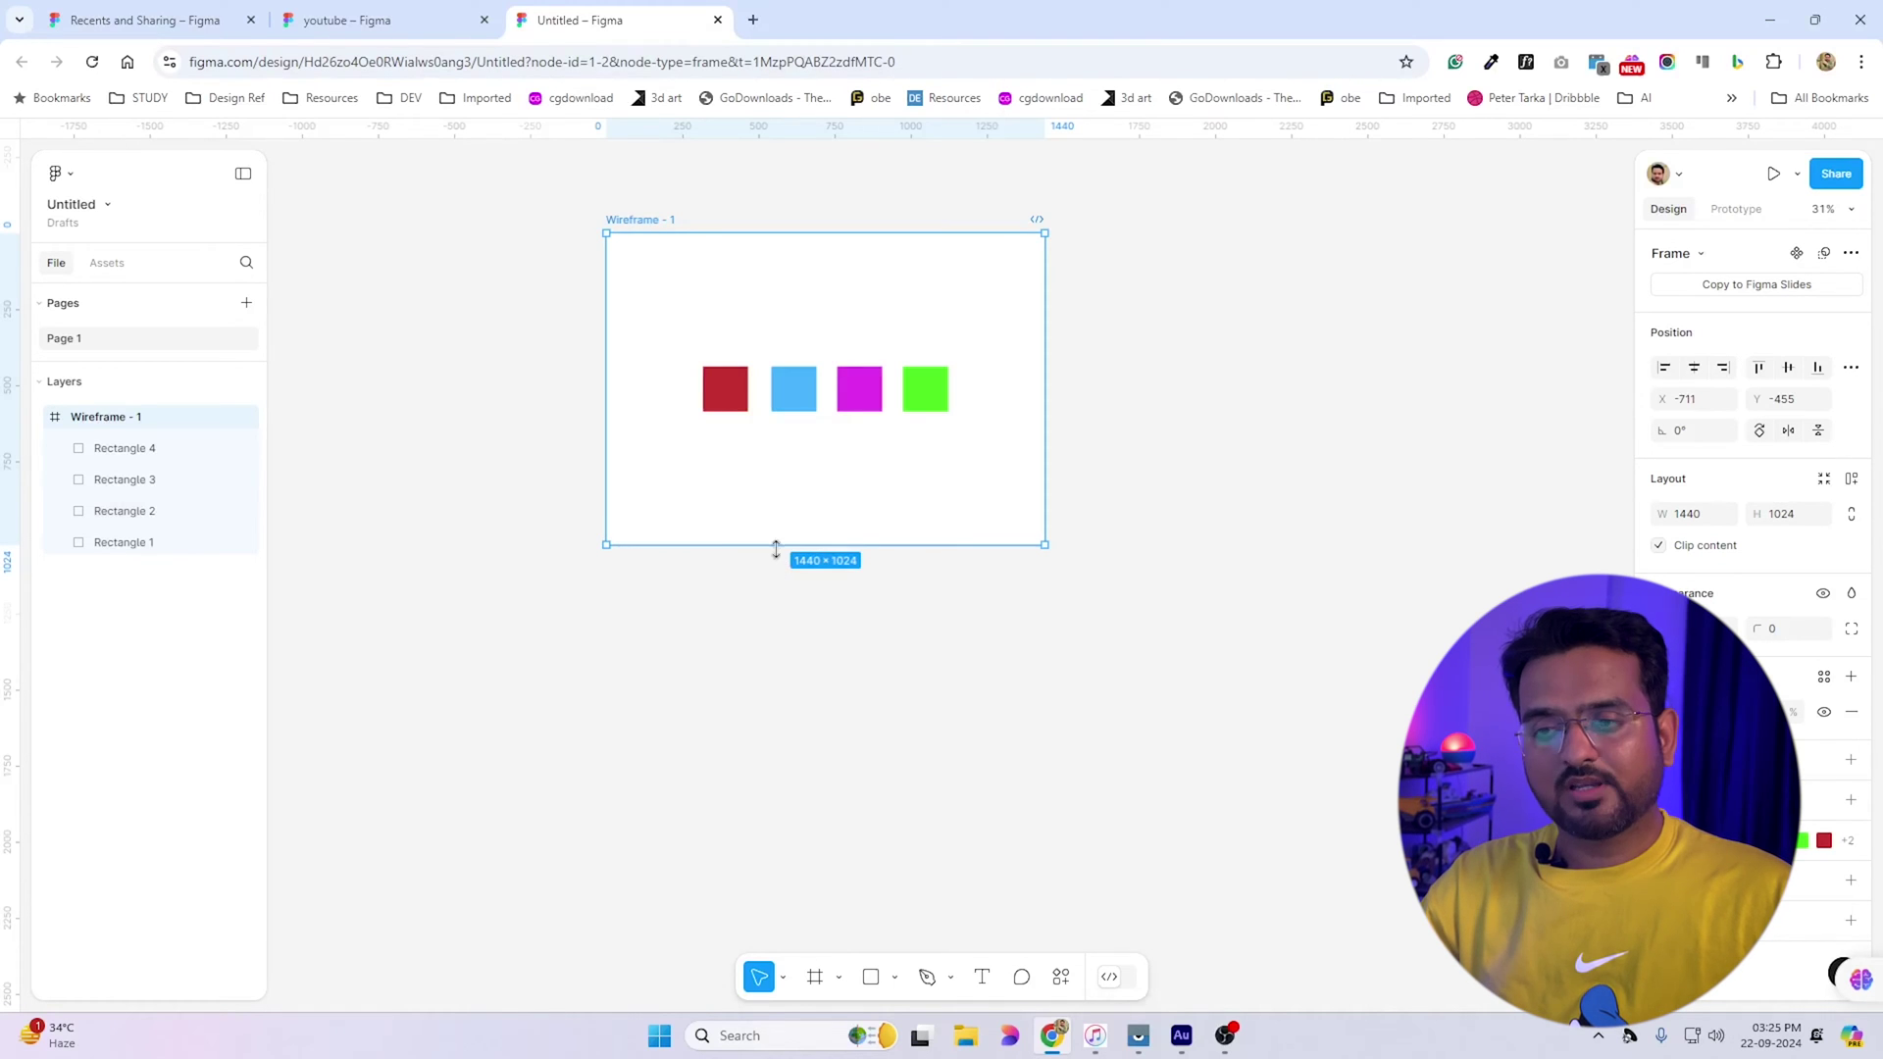
{"action": "left_click_drag", "start_coordinate": [776, 550], "coordinate": [795, 809]}
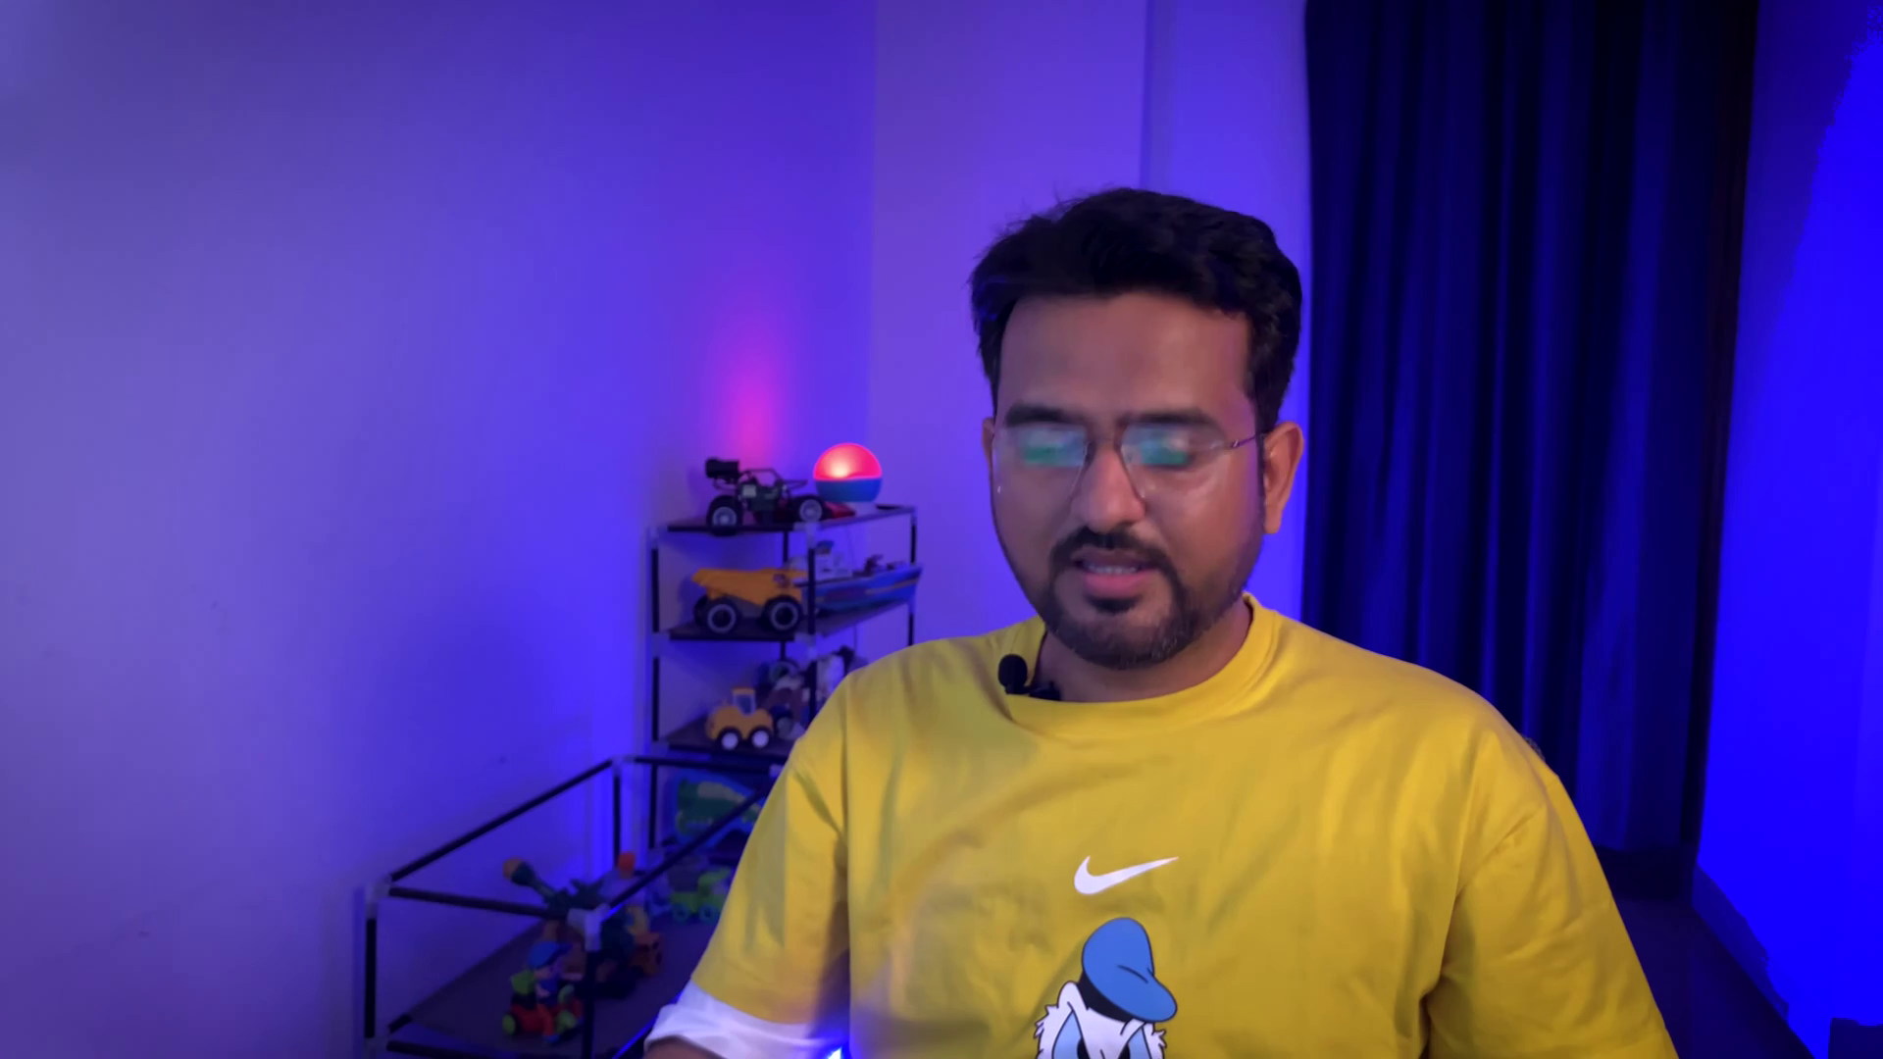
Wrap all four squares in an auto layout frame and inspect its layer contents and width sizing options
{"action": "left_click_drag", "start_coordinate": [343, 365], "coordinate": [1167, 757]}
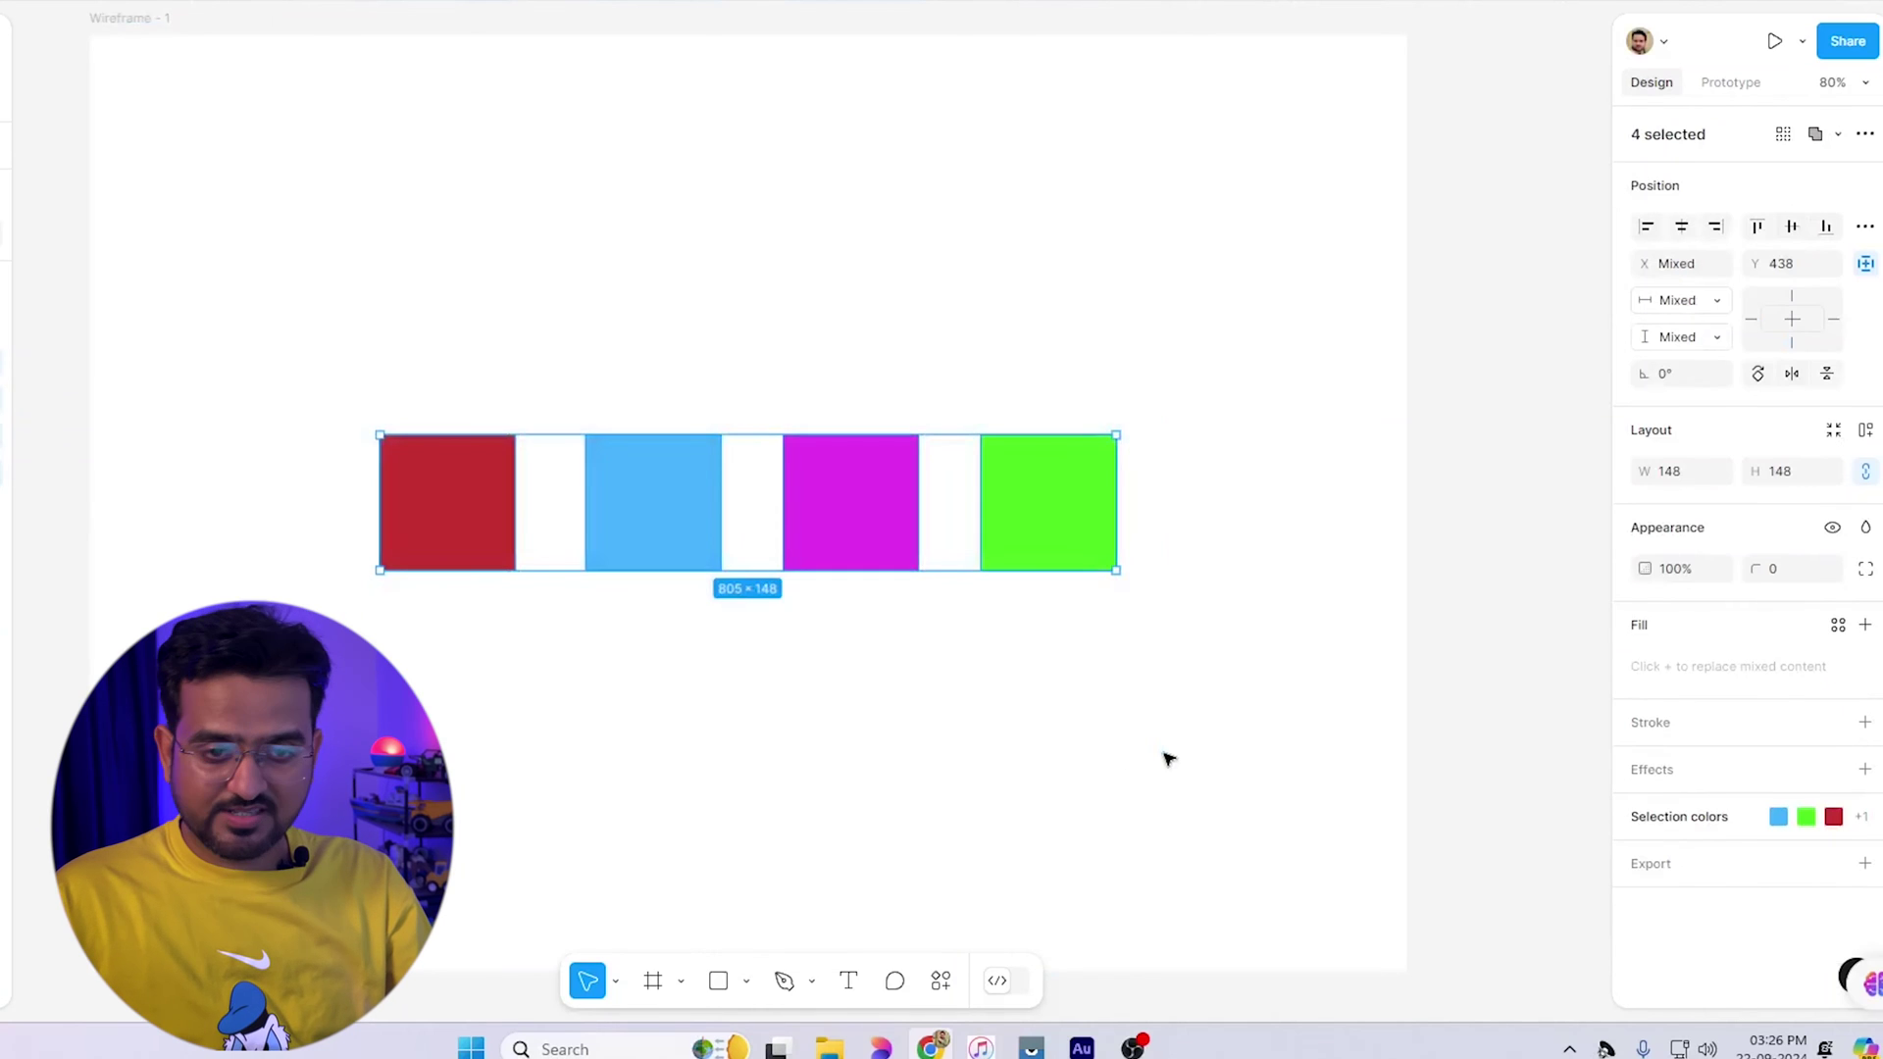
{"action": "key", "text": "shift+a"}
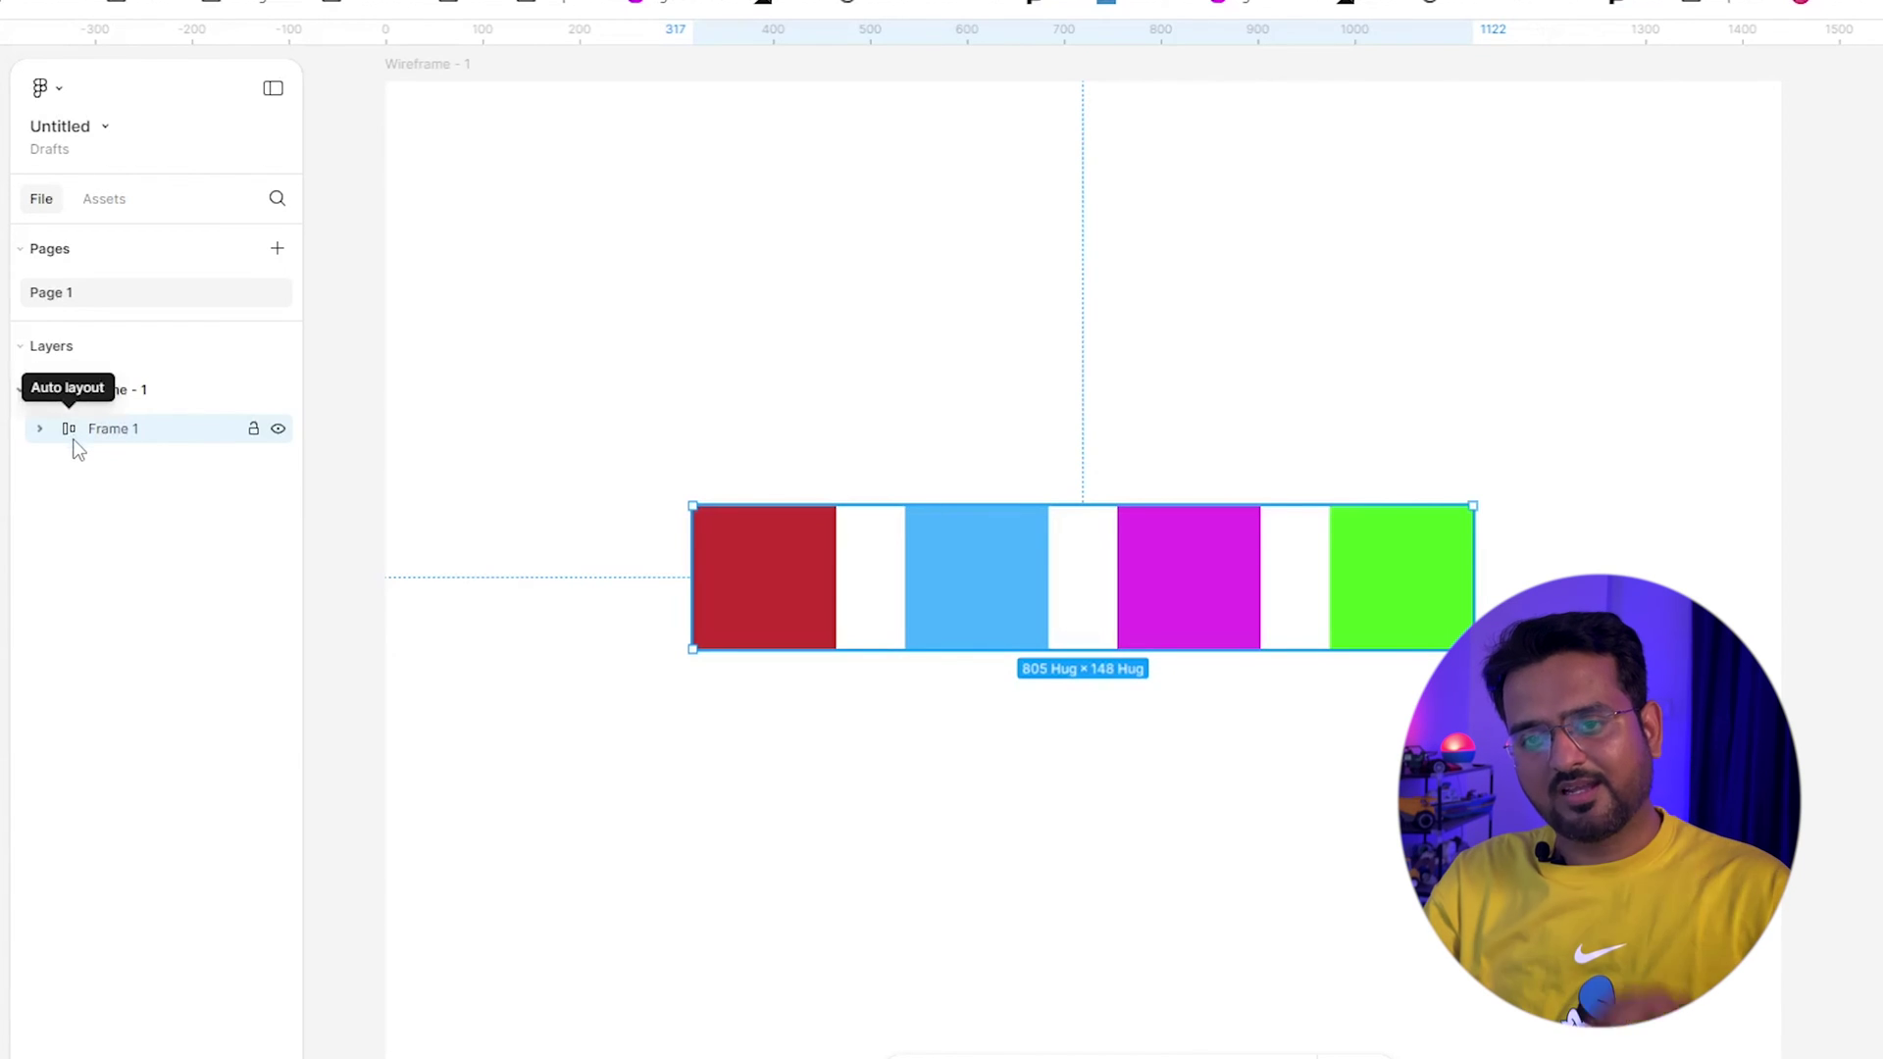
{"action": "left_click", "coordinate": [40, 429]}
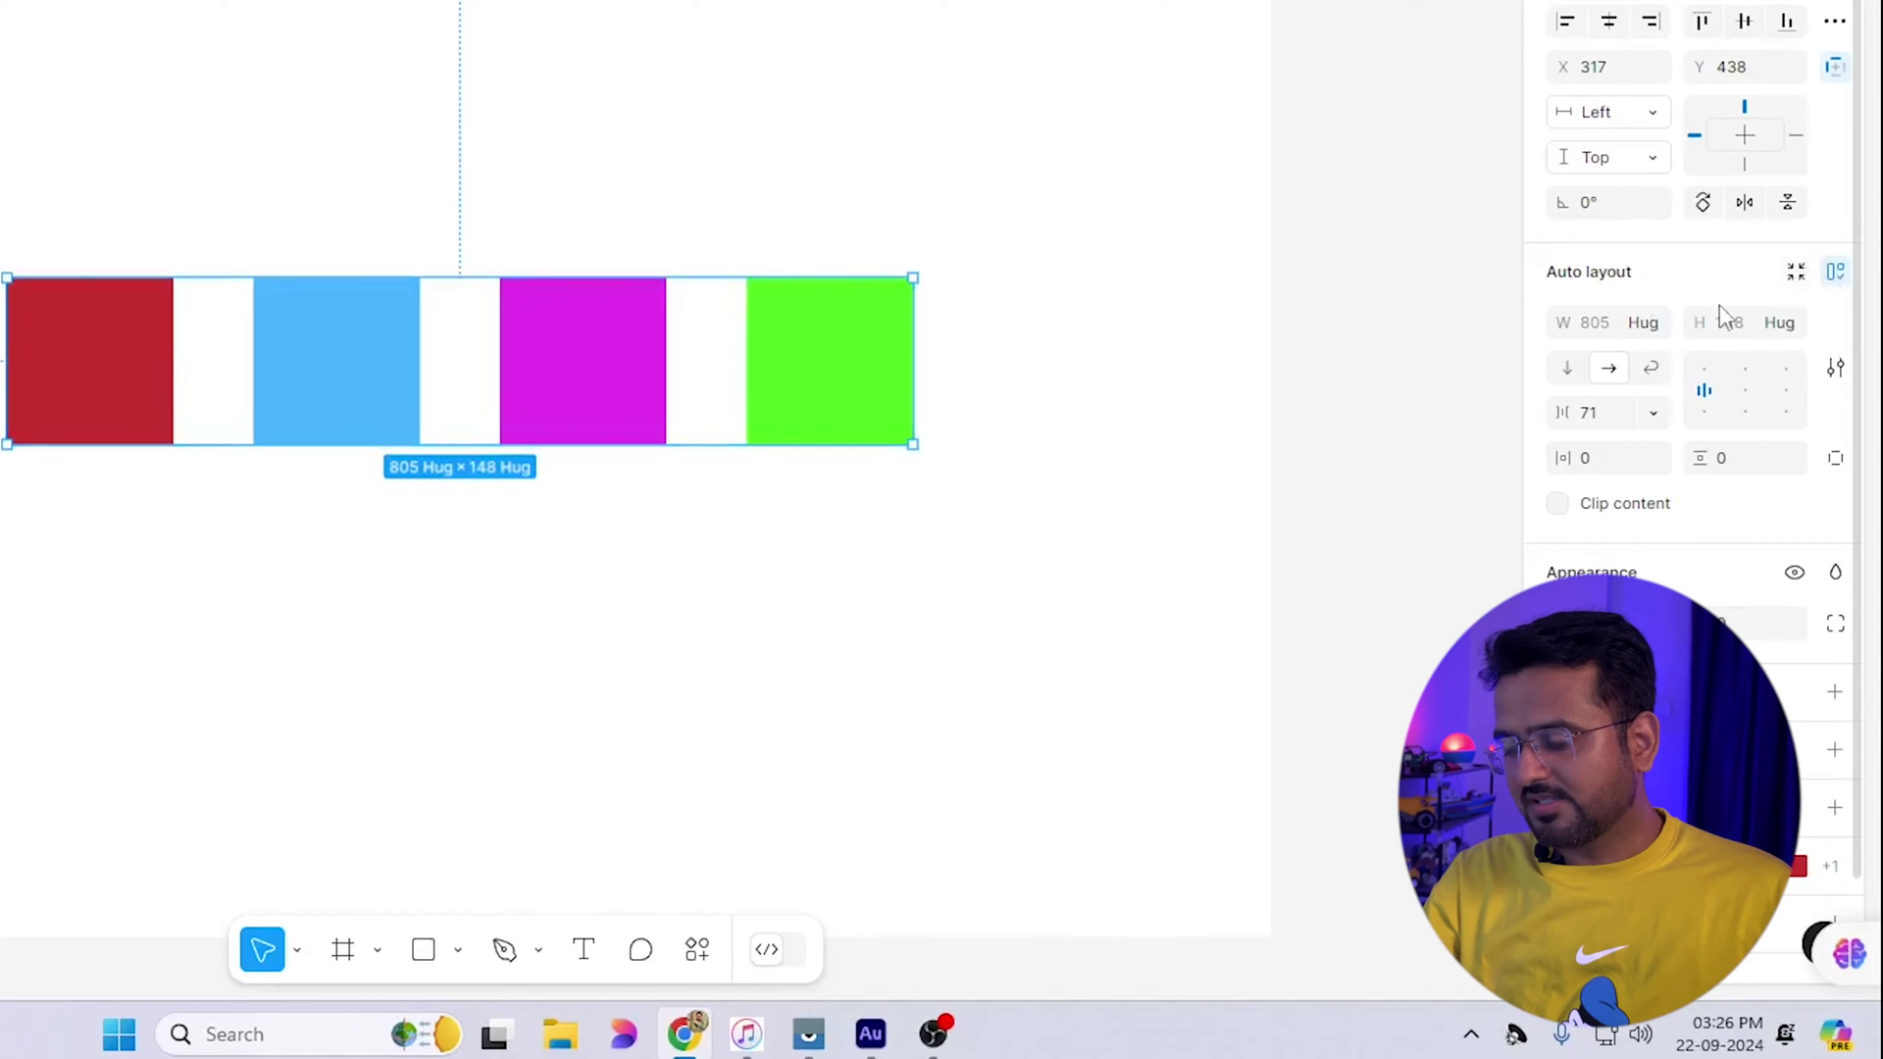
{"action": "left_click", "coordinate": [1652, 328]}
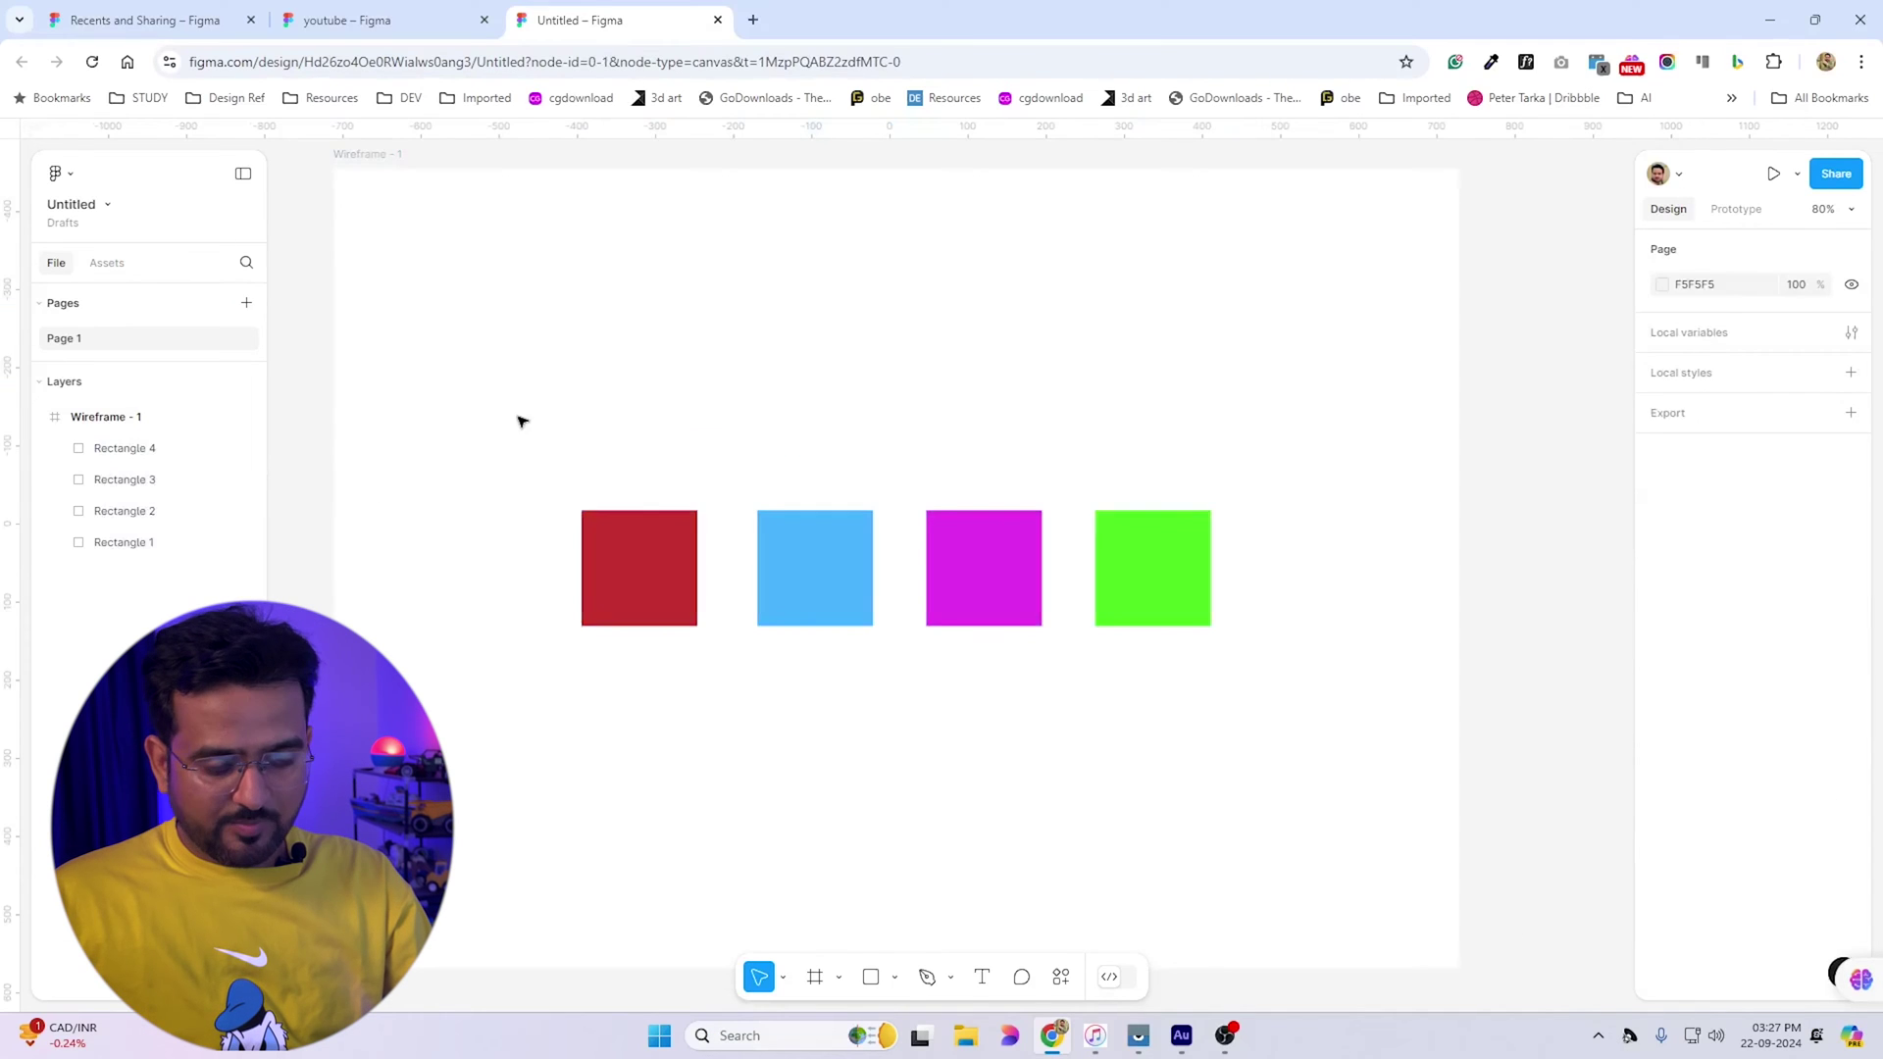
Apply auto layout to the red, blue, magenta and green squares
{"action": "left_click_drag", "start_coordinate": [520, 422], "coordinate": [1199, 884]}
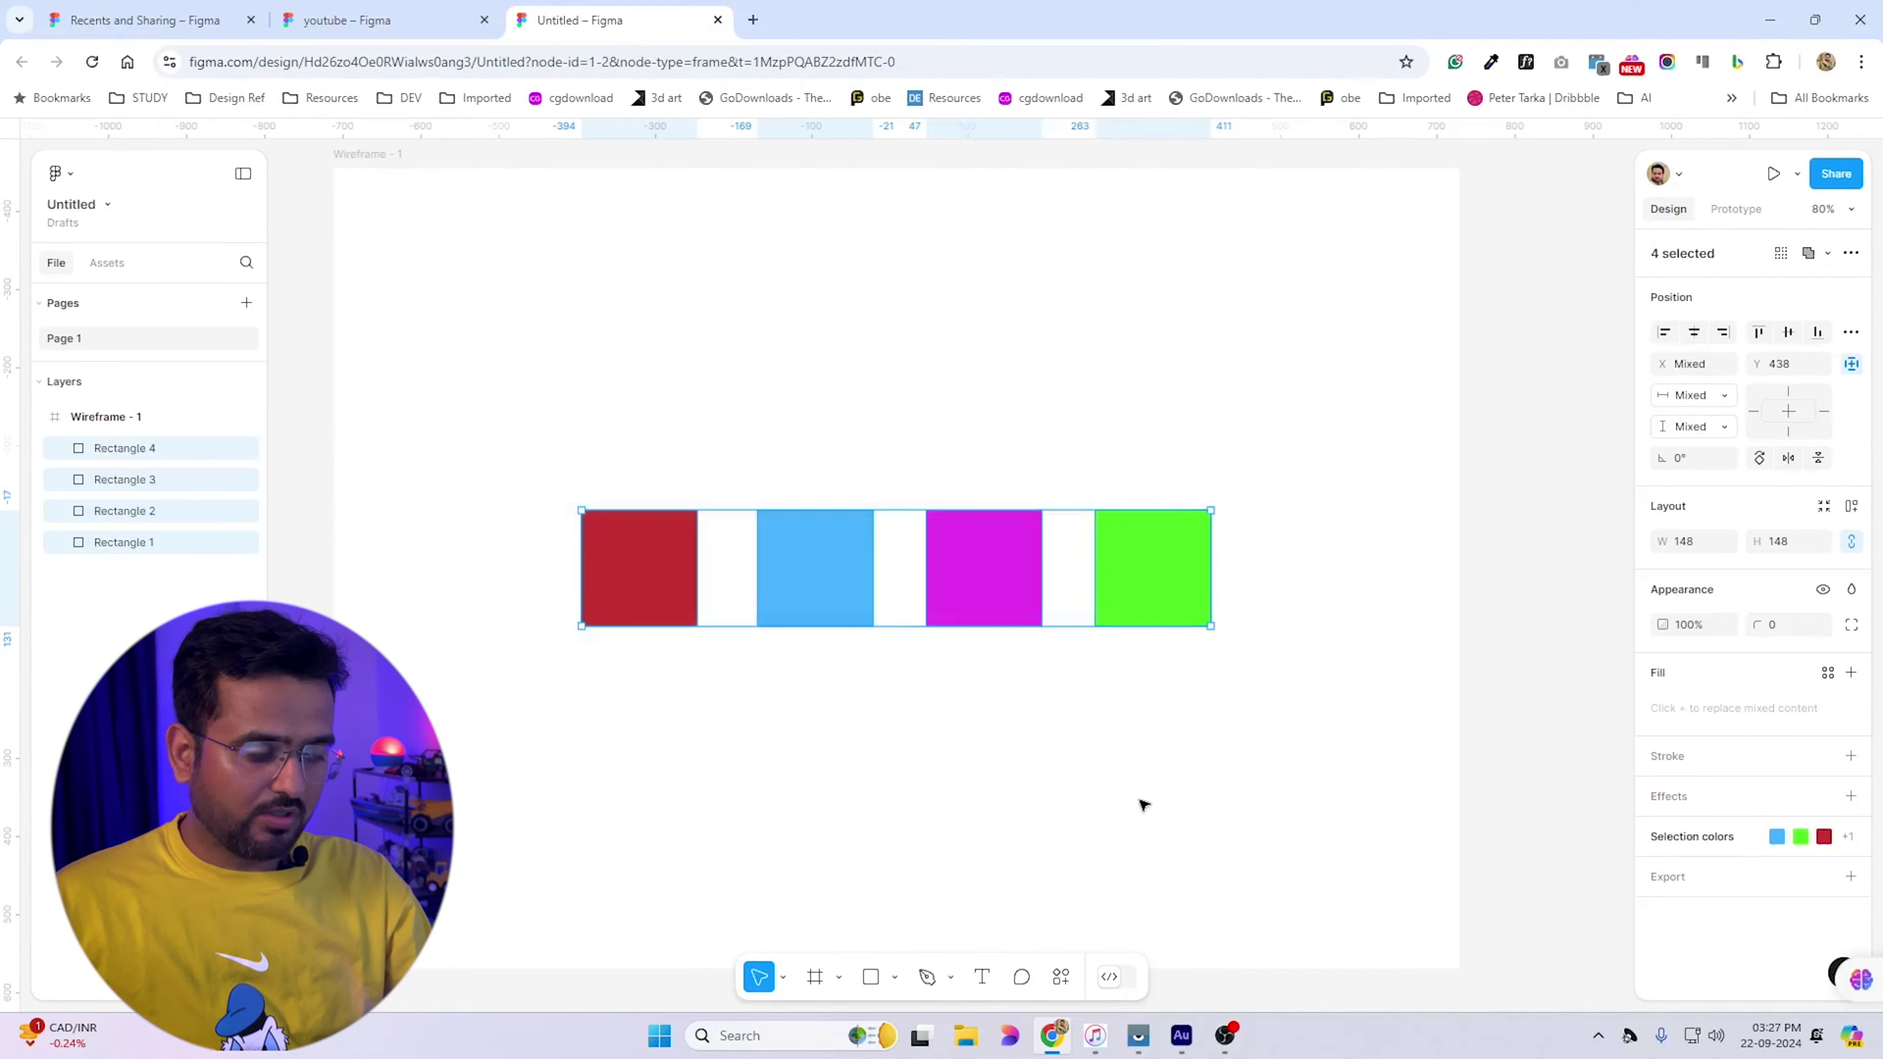
{"action": "key", "text": "shift+a"}
Reorder the squares within the auto layout row to red, magenta, blue, green
{"action": "left_click", "coordinate": [662, 595]}
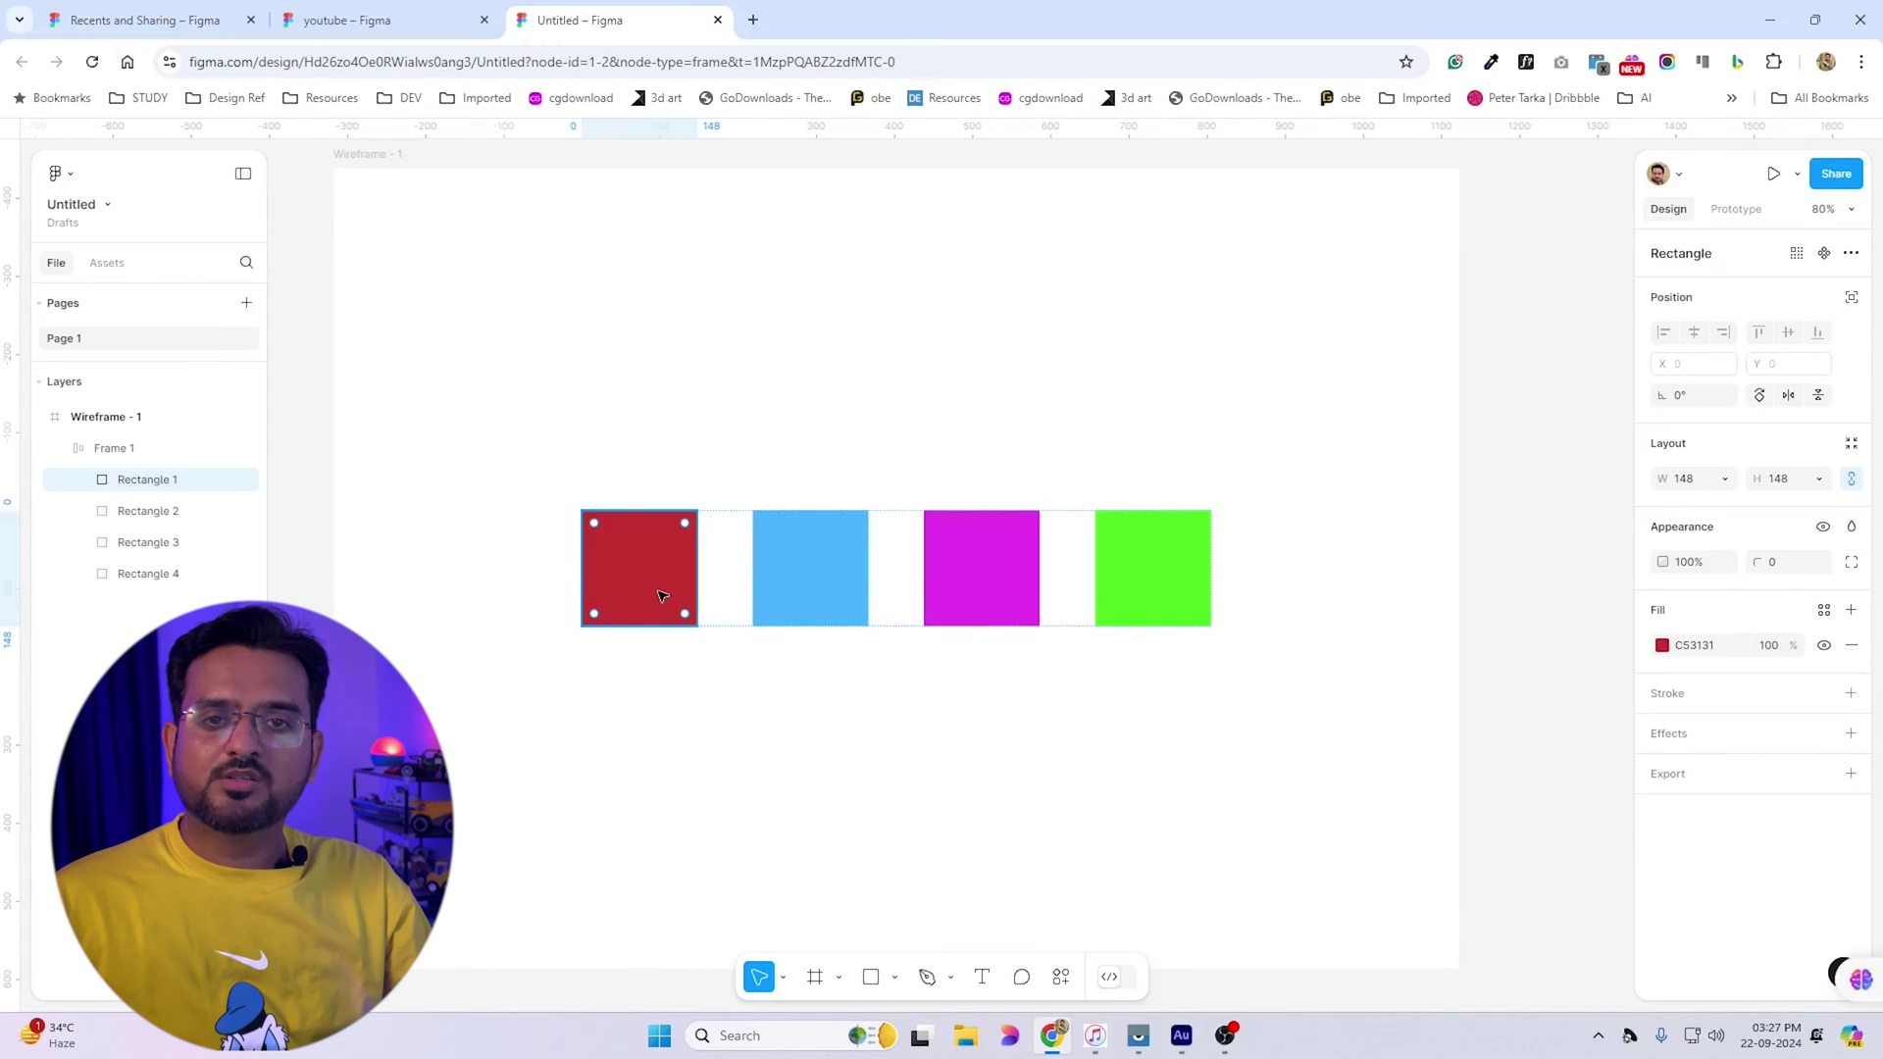
{"action": "left_click_drag", "start_coordinate": [655, 595], "coordinate": [1168, 535]}
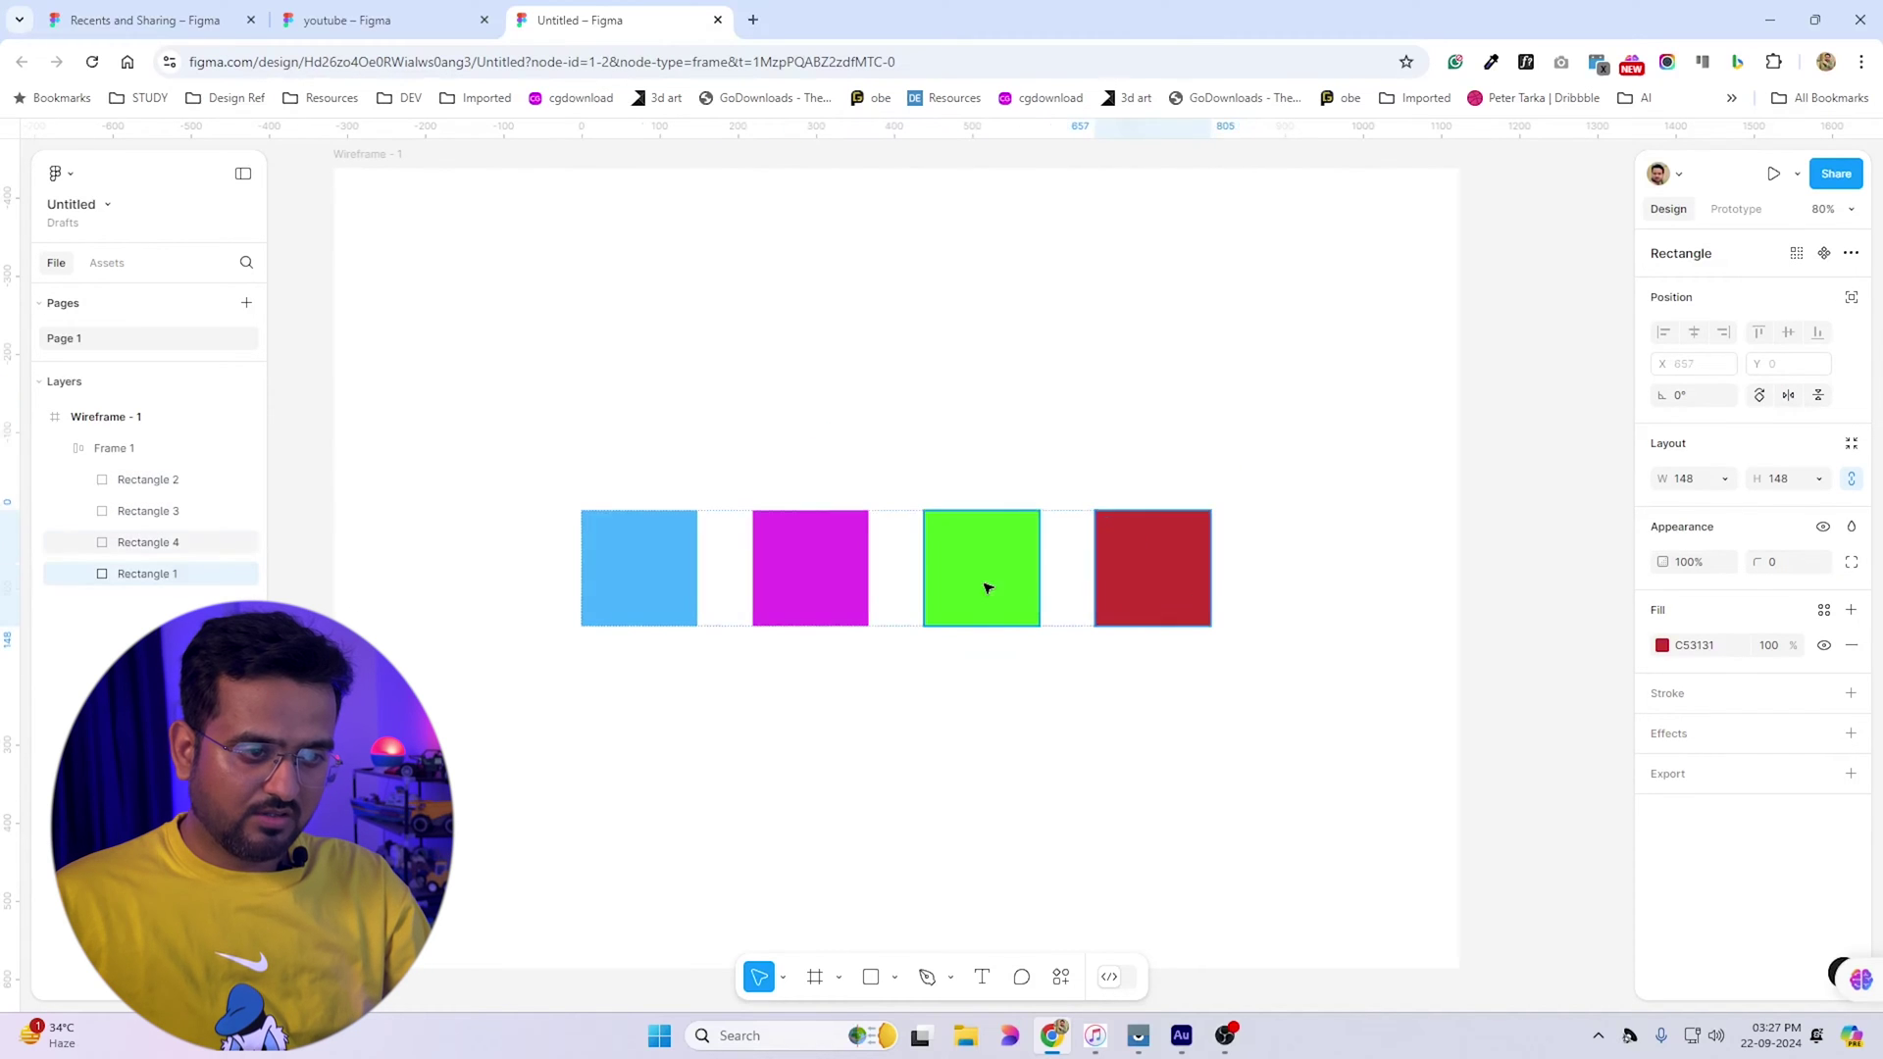
{"action": "left_click_drag", "start_coordinate": [985, 587], "coordinate": [1152, 561]}
{"action": "left_click_drag", "start_coordinate": [858, 582], "coordinate": [719, 585]}
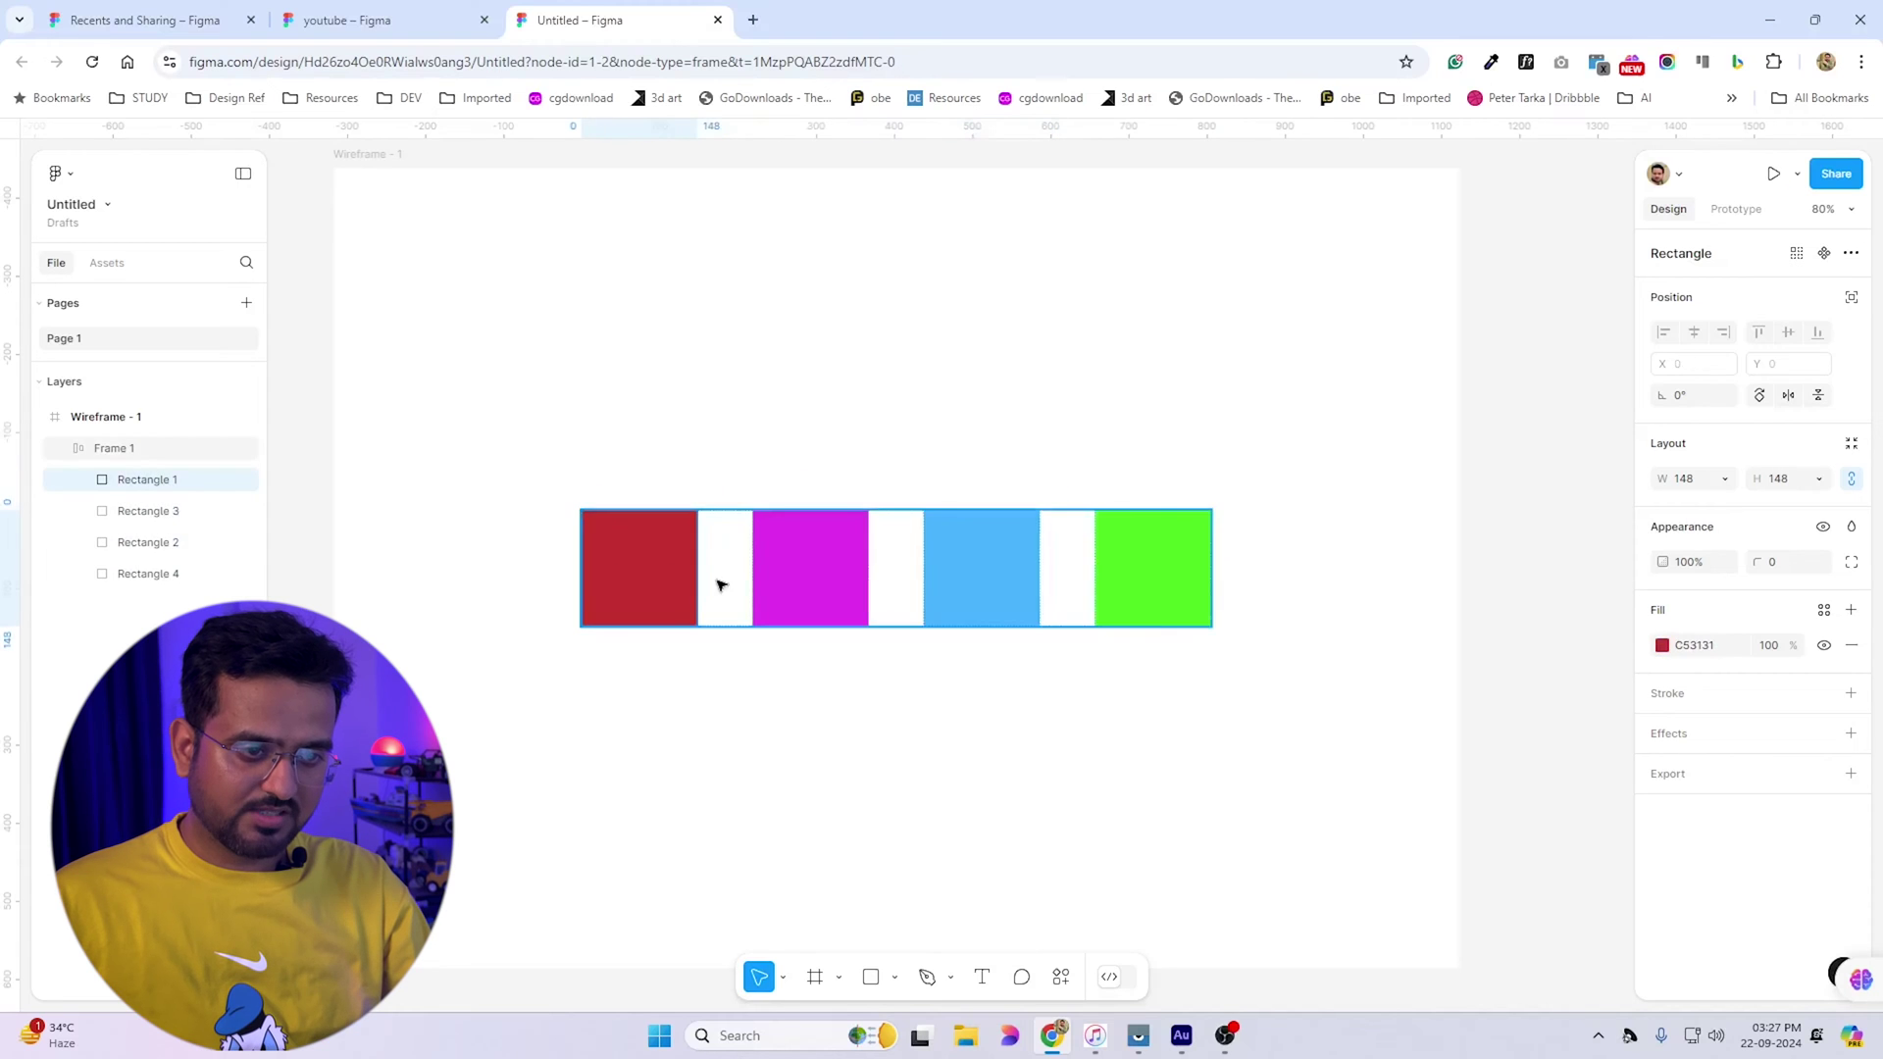
Reorder the squares within the auto layout row to red, blue, magenta, green
{"action": "left_click", "coordinate": [853, 545]}
{"action": "key", "text": "Right"}
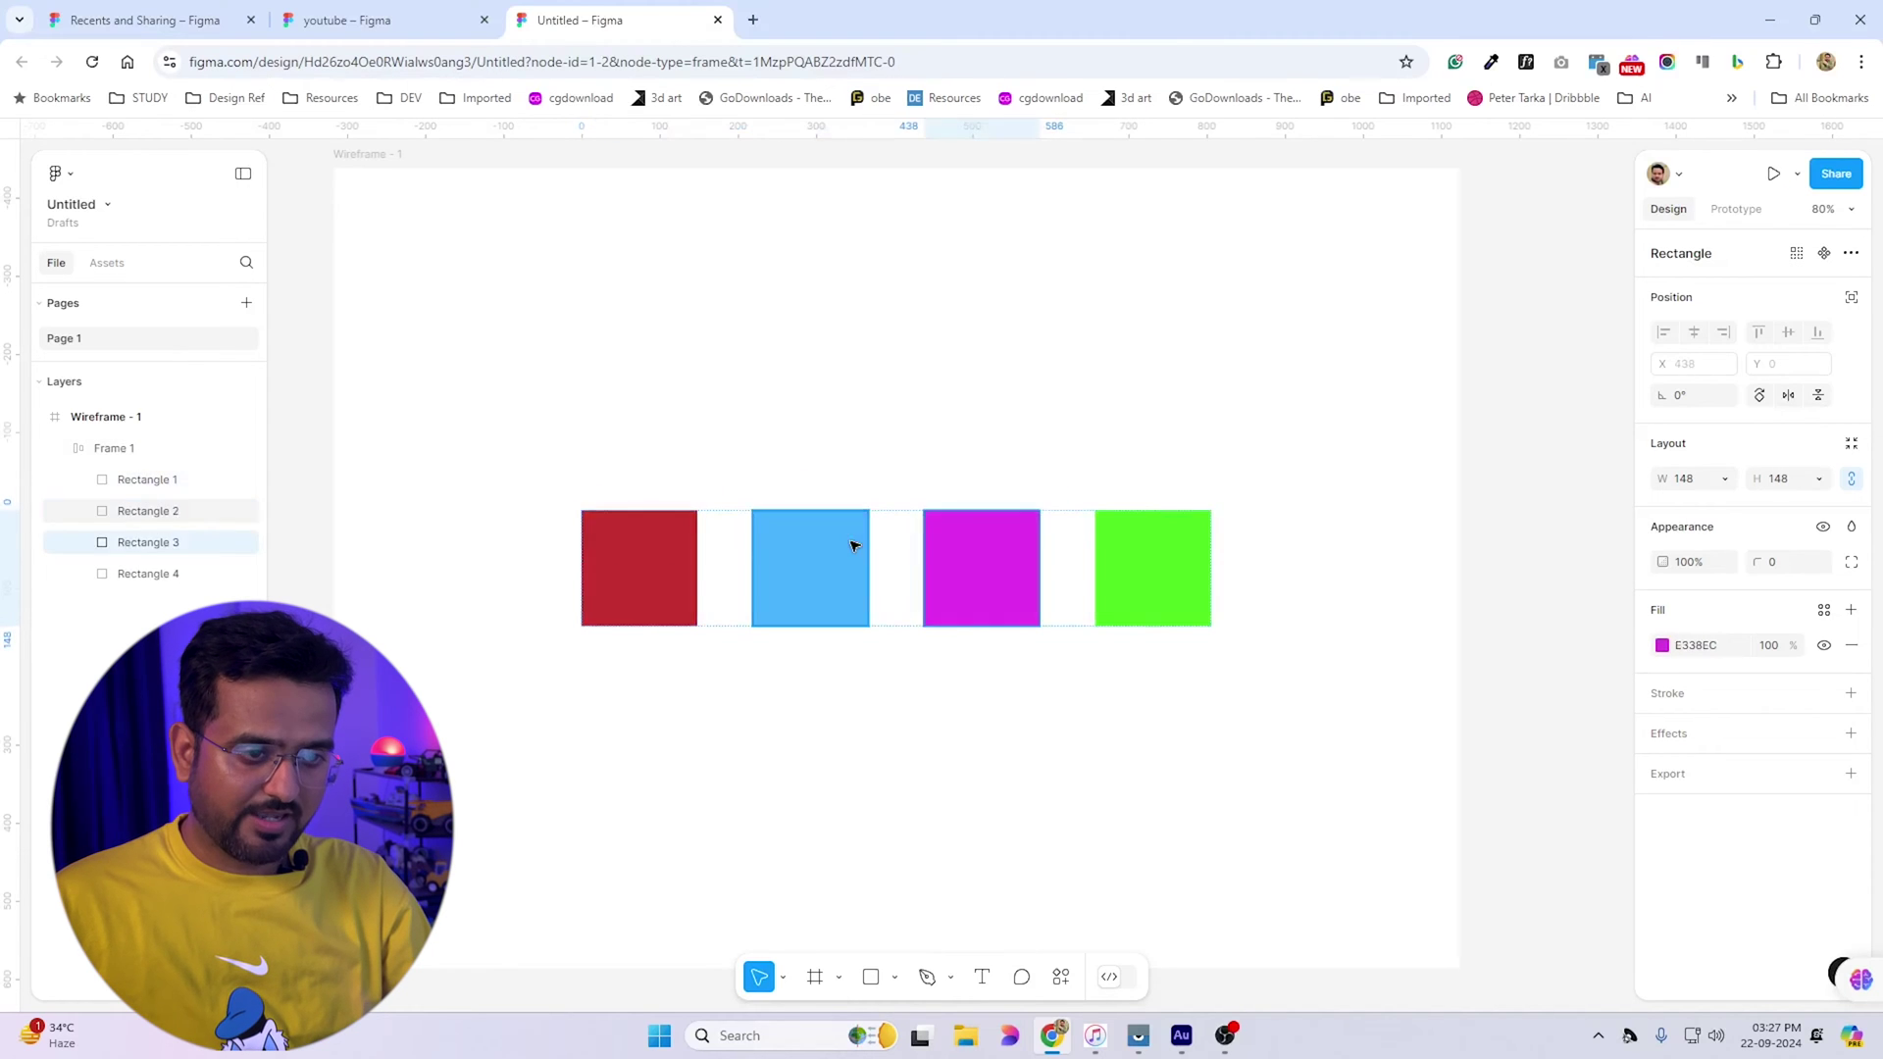
{"action": "key", "text": "Left"}
{"action": "key", "text": "Left"}
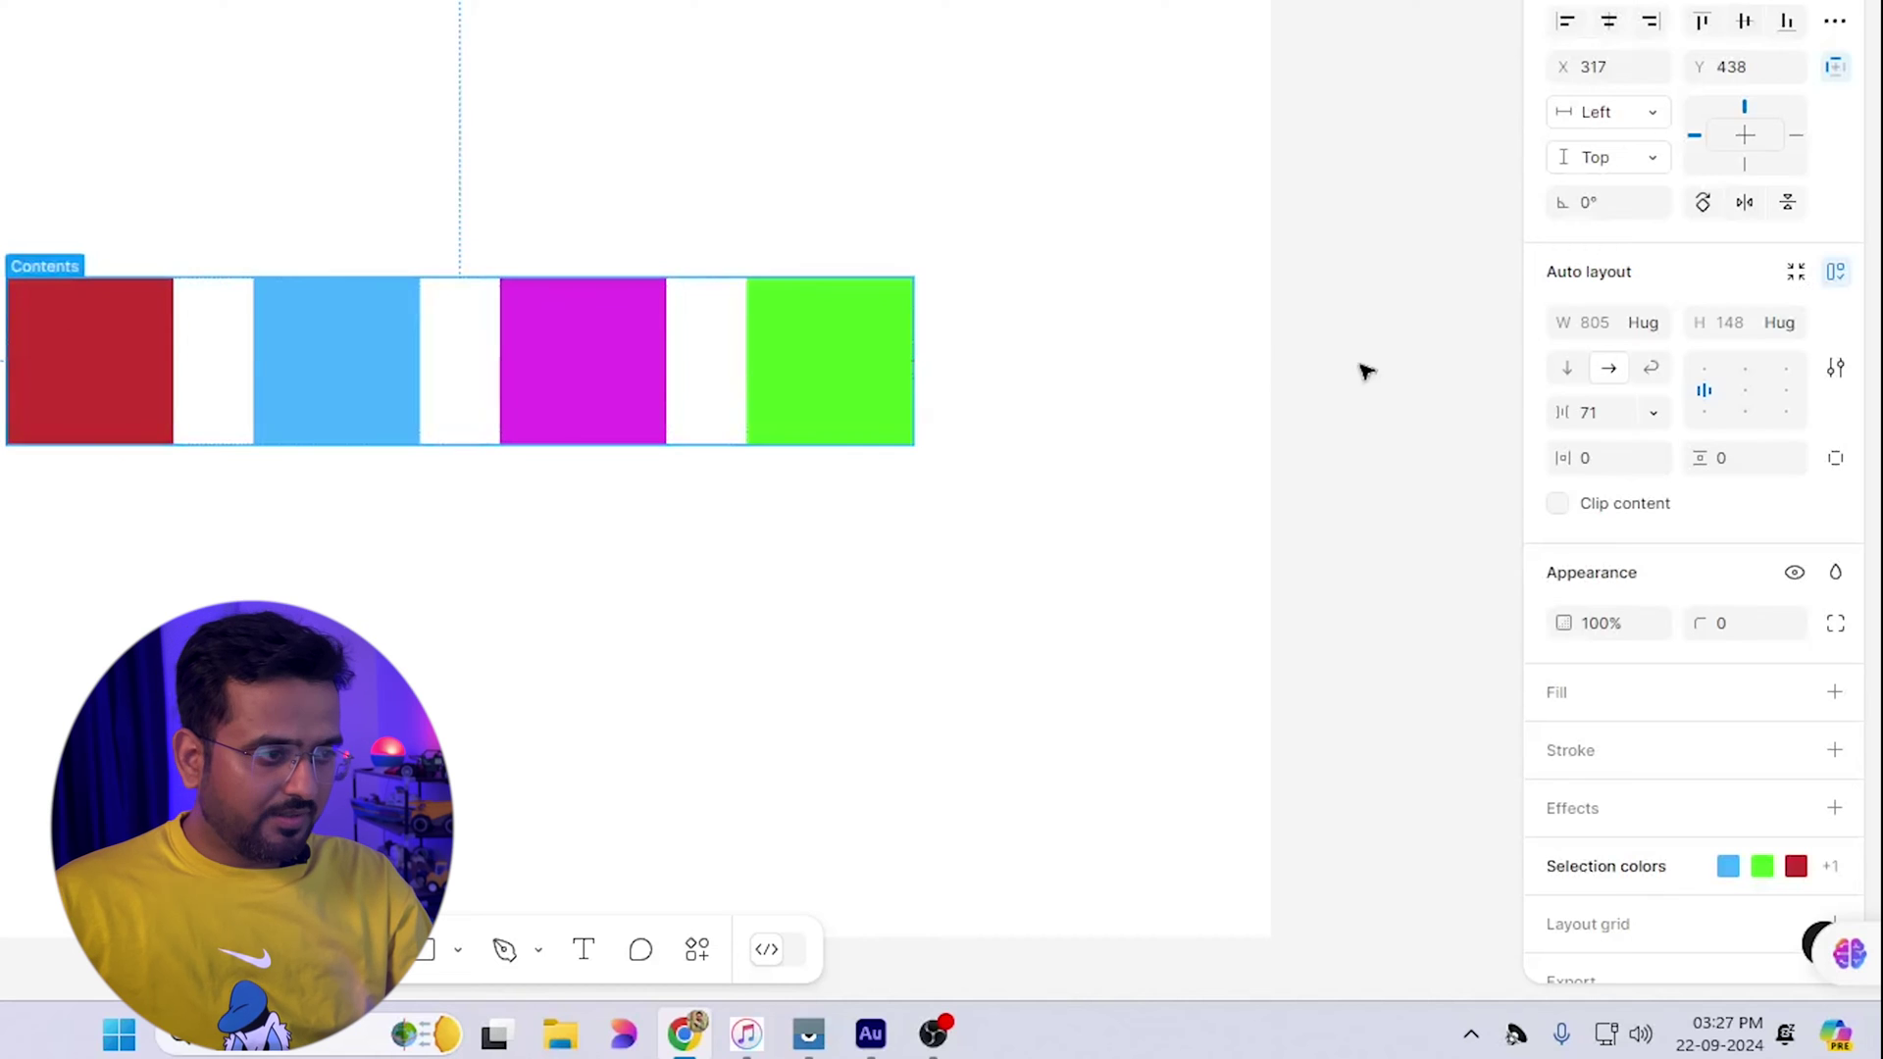
Try the vertical and wrap directions on the squares' auto layout frame and return it to the horizontal direction
{"action": "left_click", "coordinate": [1569, 369]}
{"action": "left_click", "coordinate": [1608, 370]}
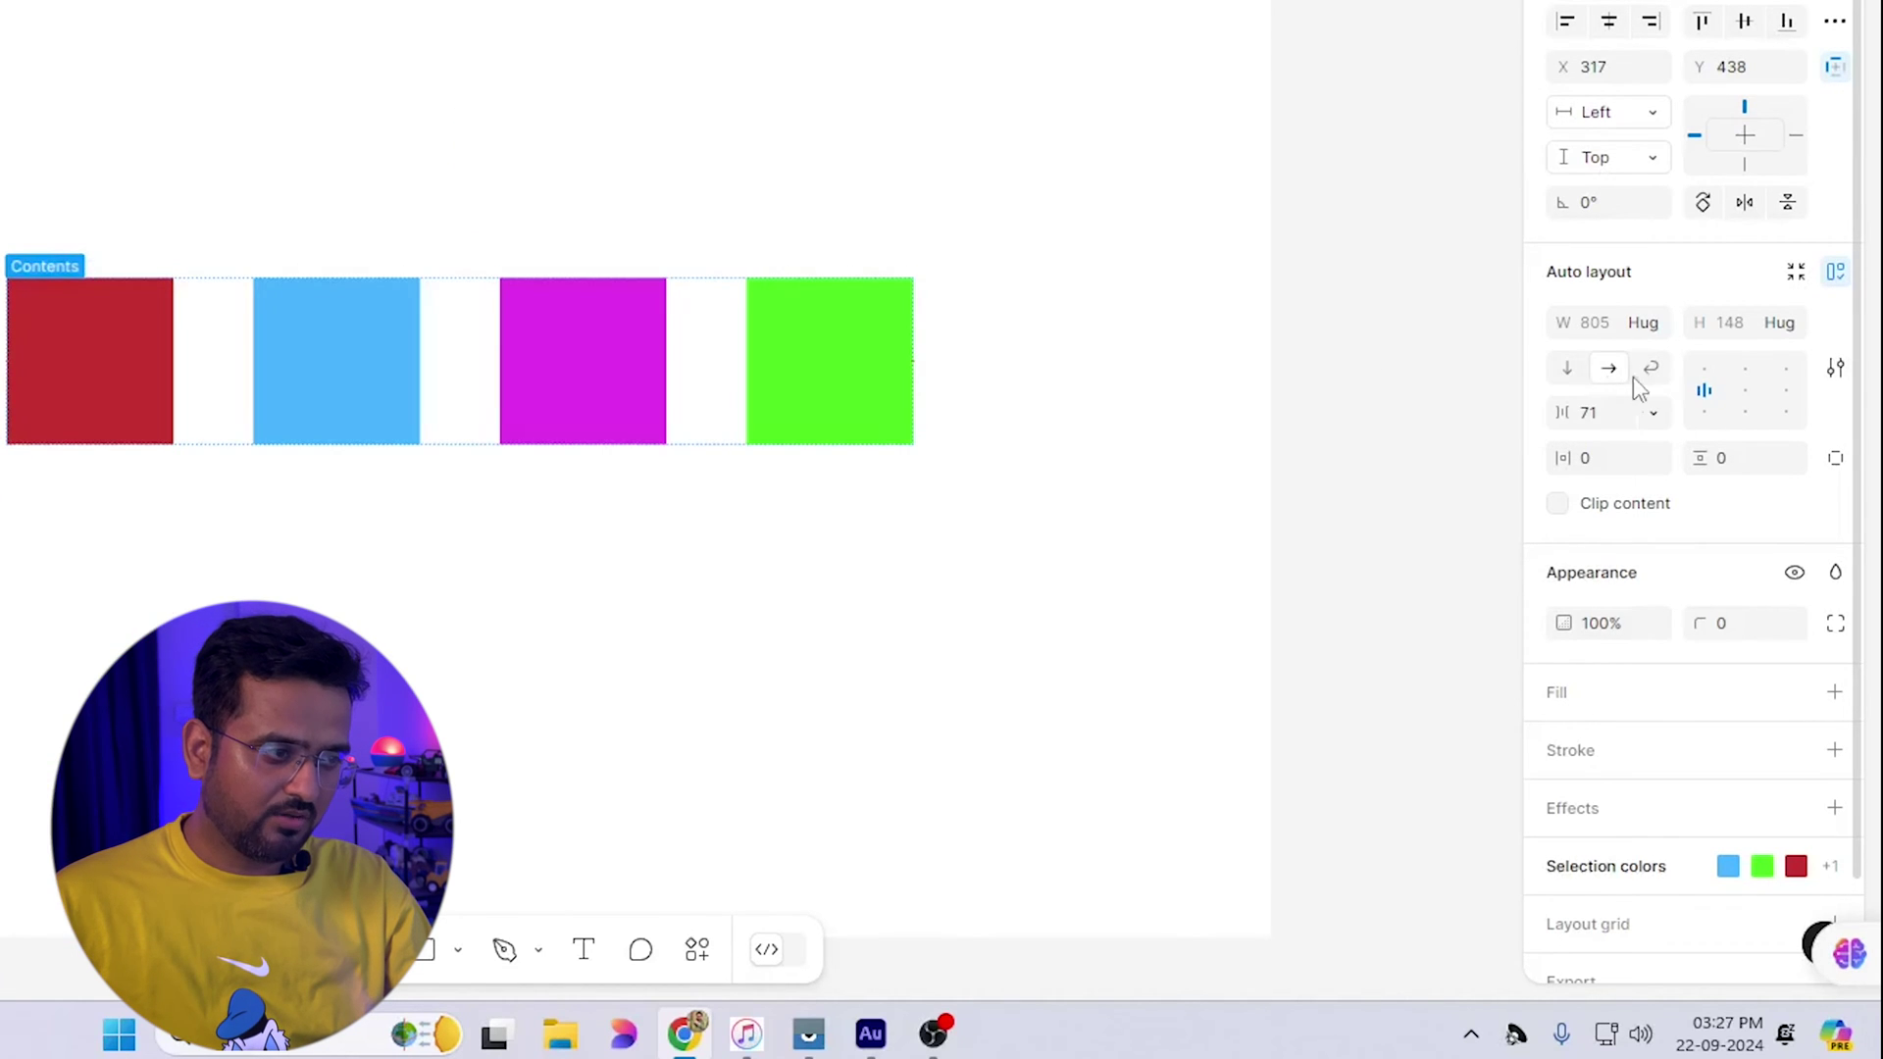
{"action": "left_click", "coordinate": [1651, 373]}
{"action": "left_click", "coordinate": [1568, 370]}
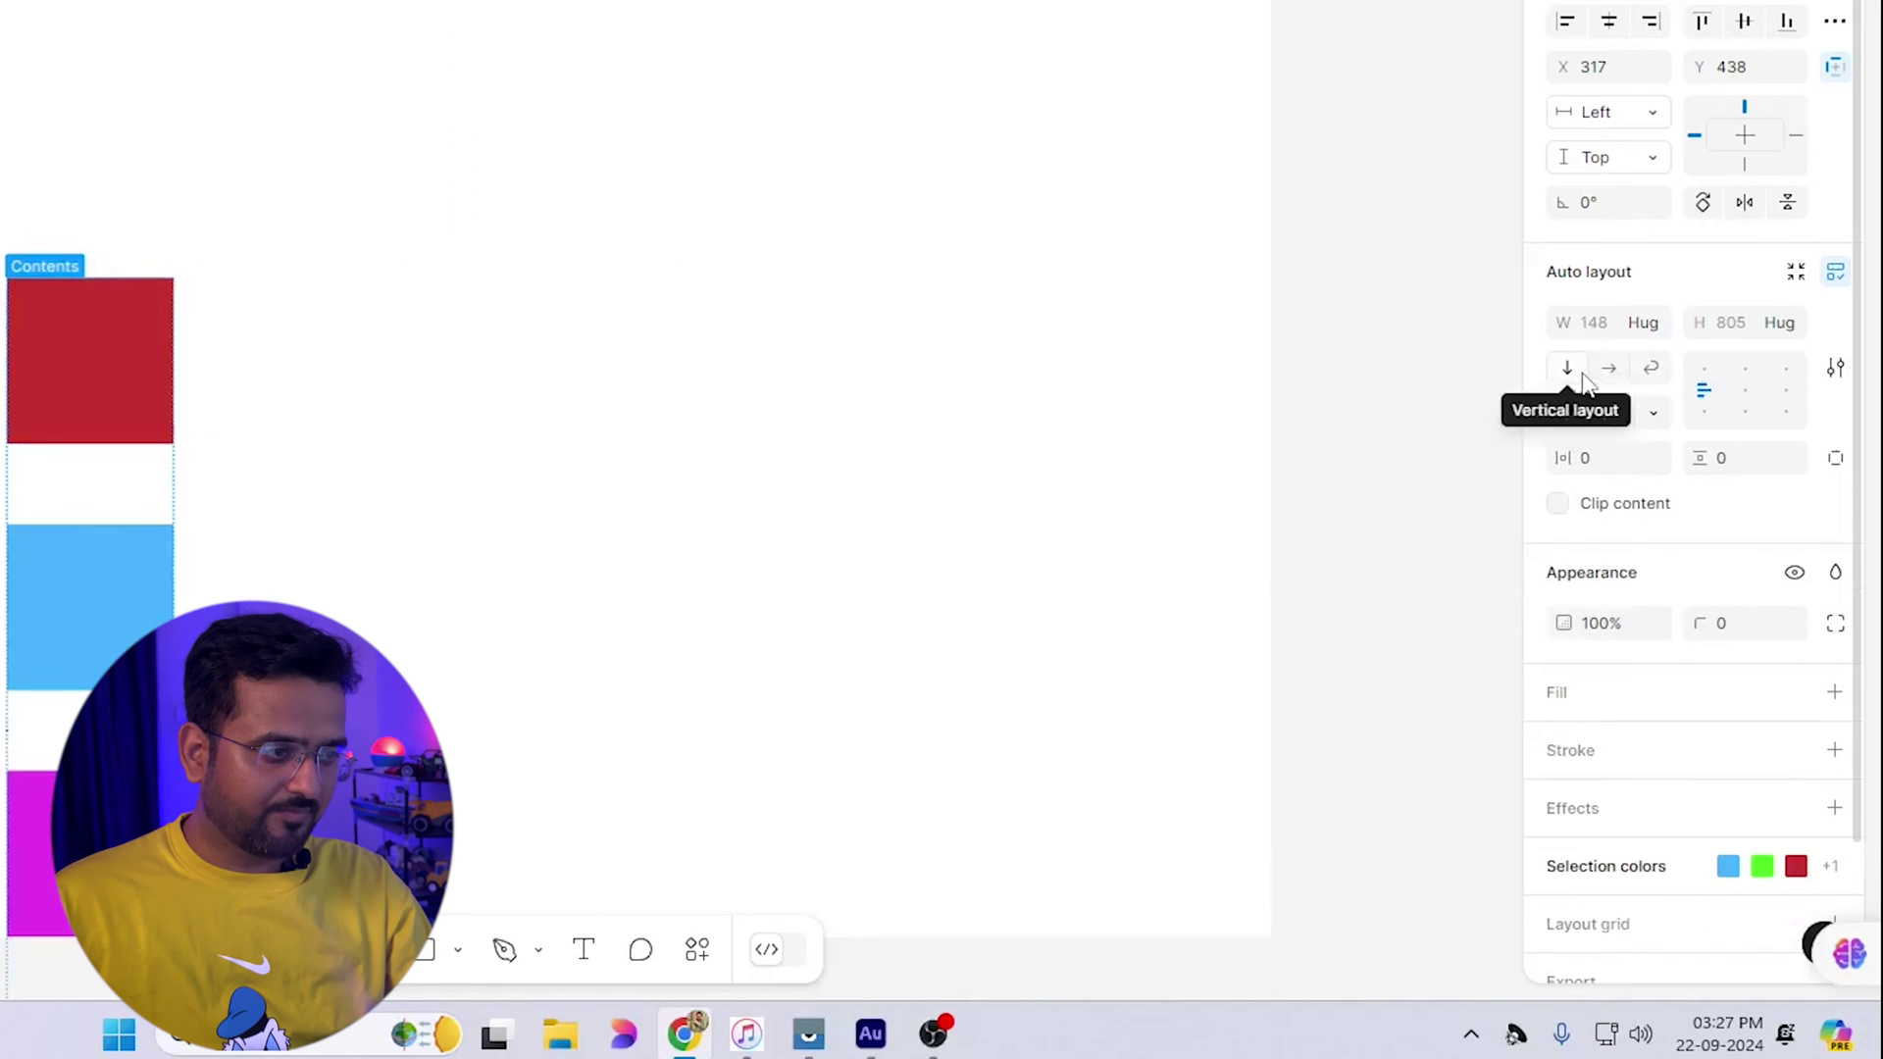
{"action": "left_click", "coordinate": [1608, 369]}
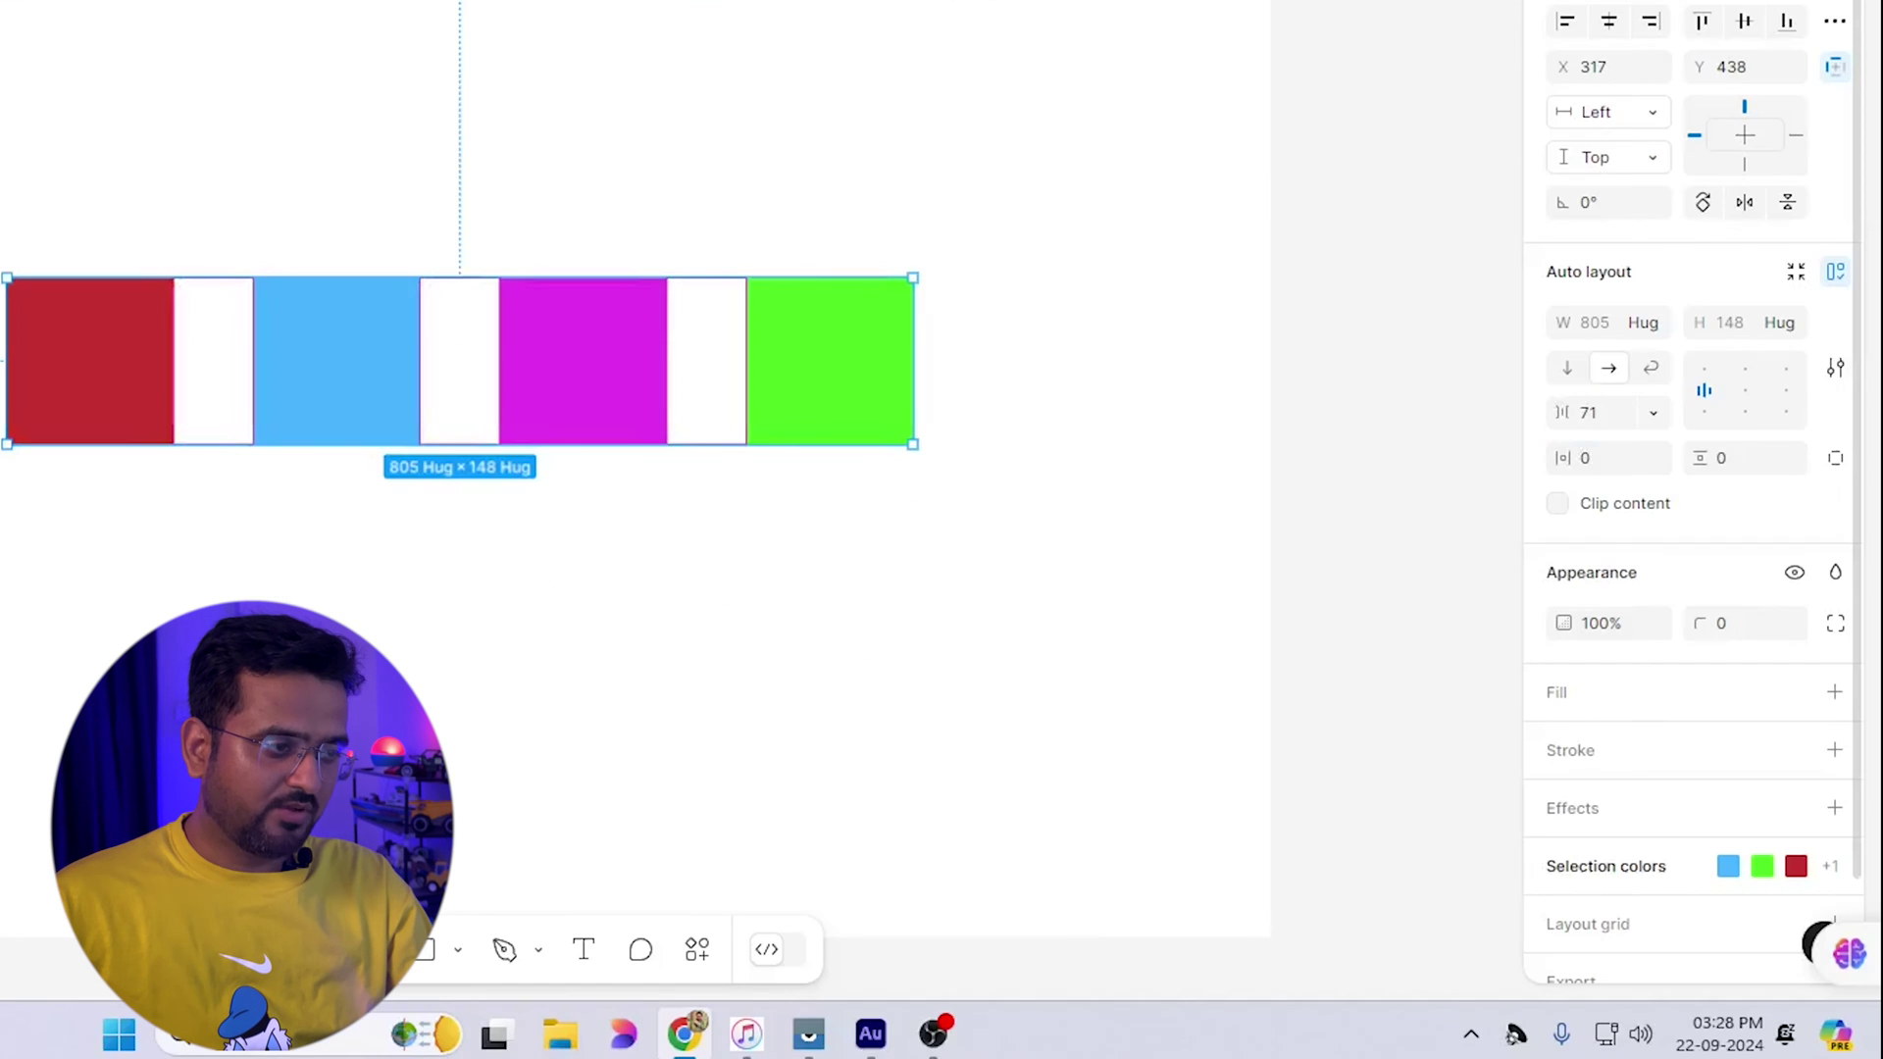
Set the auto layout frame's horizontal padding to 60 and reduce the gap between the squares to 33
{"action": "left_click_drag", "start_coordinate": [1661, 604], "coordinate": [1579, 604]}
{"action": "left_click_drag", "start_coordinate": [1444, 414], "coordinate": [1600, 478]}
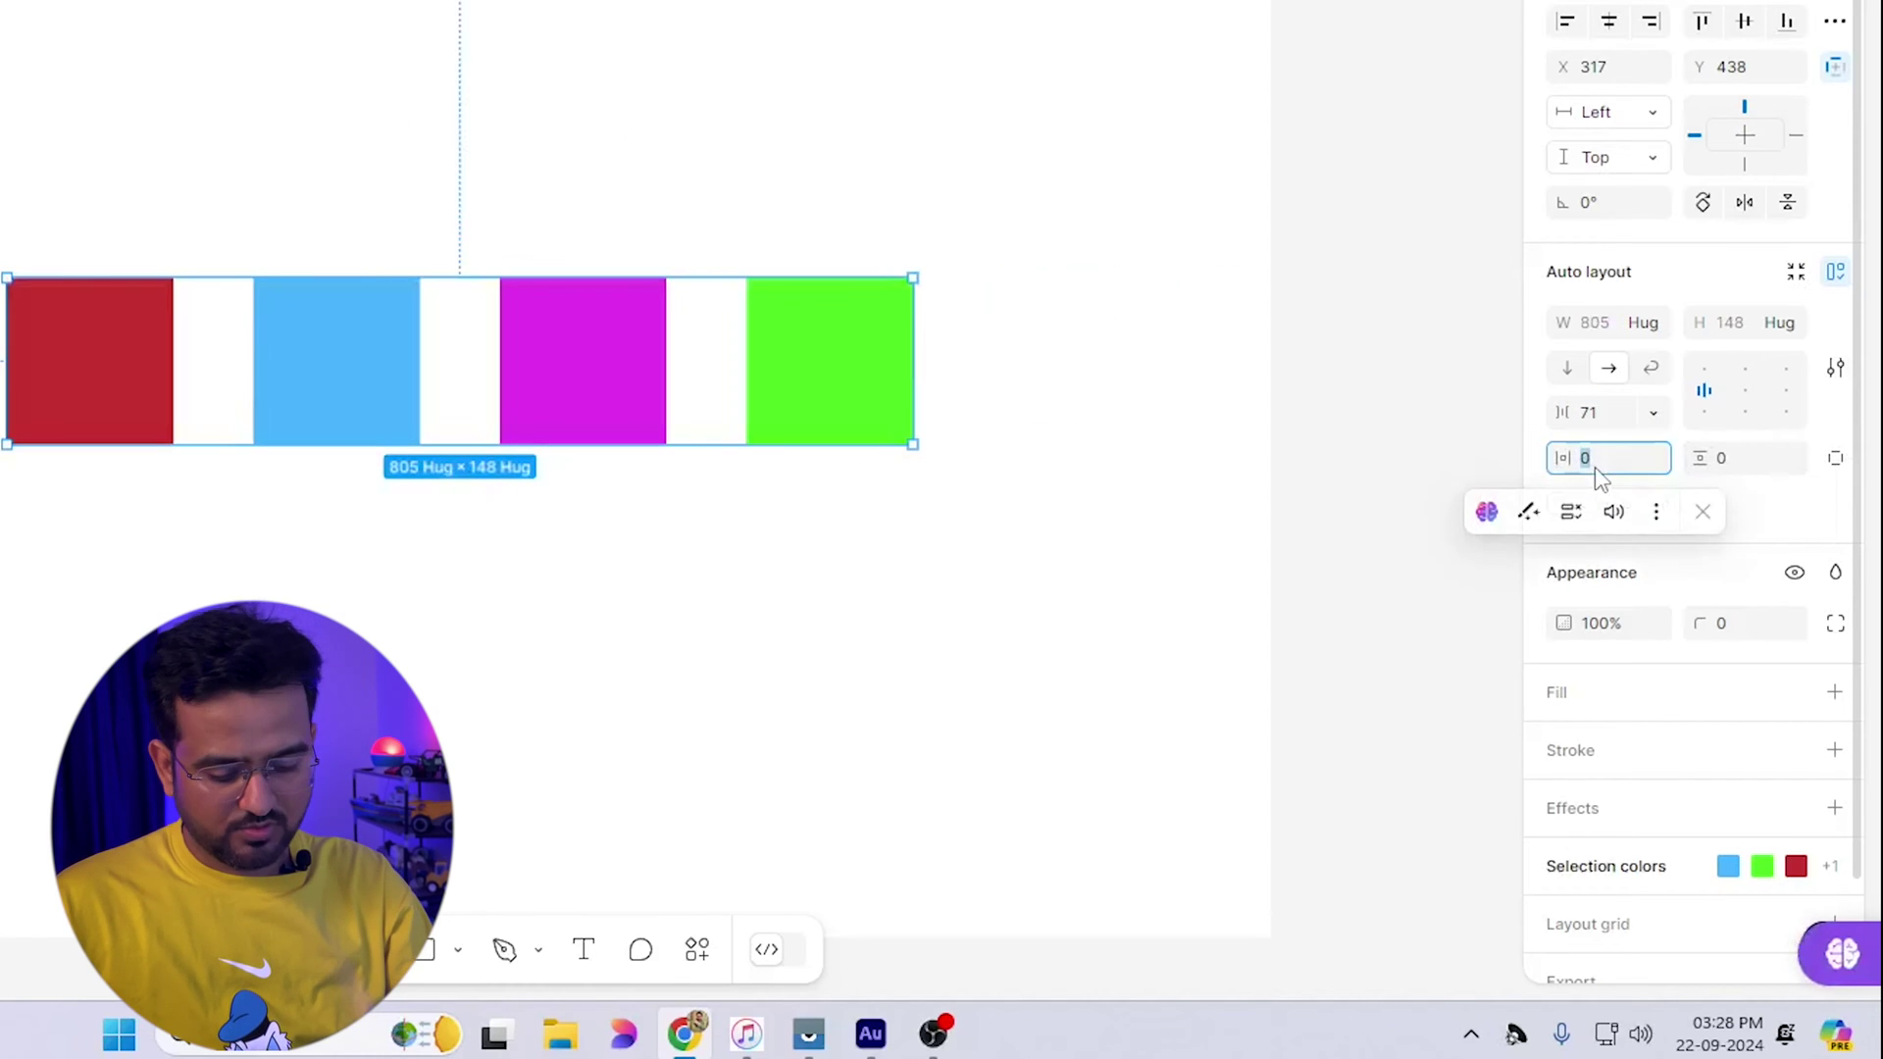
{"action": "key", "text": "shift+Up"}
{"action": "key", "text": "shift+Up"}
{"action": "key", "text": "shift+Up"}
{"action": "key", "text": "shift+Up"}
{"action": "key", "text": "shift+Up"}
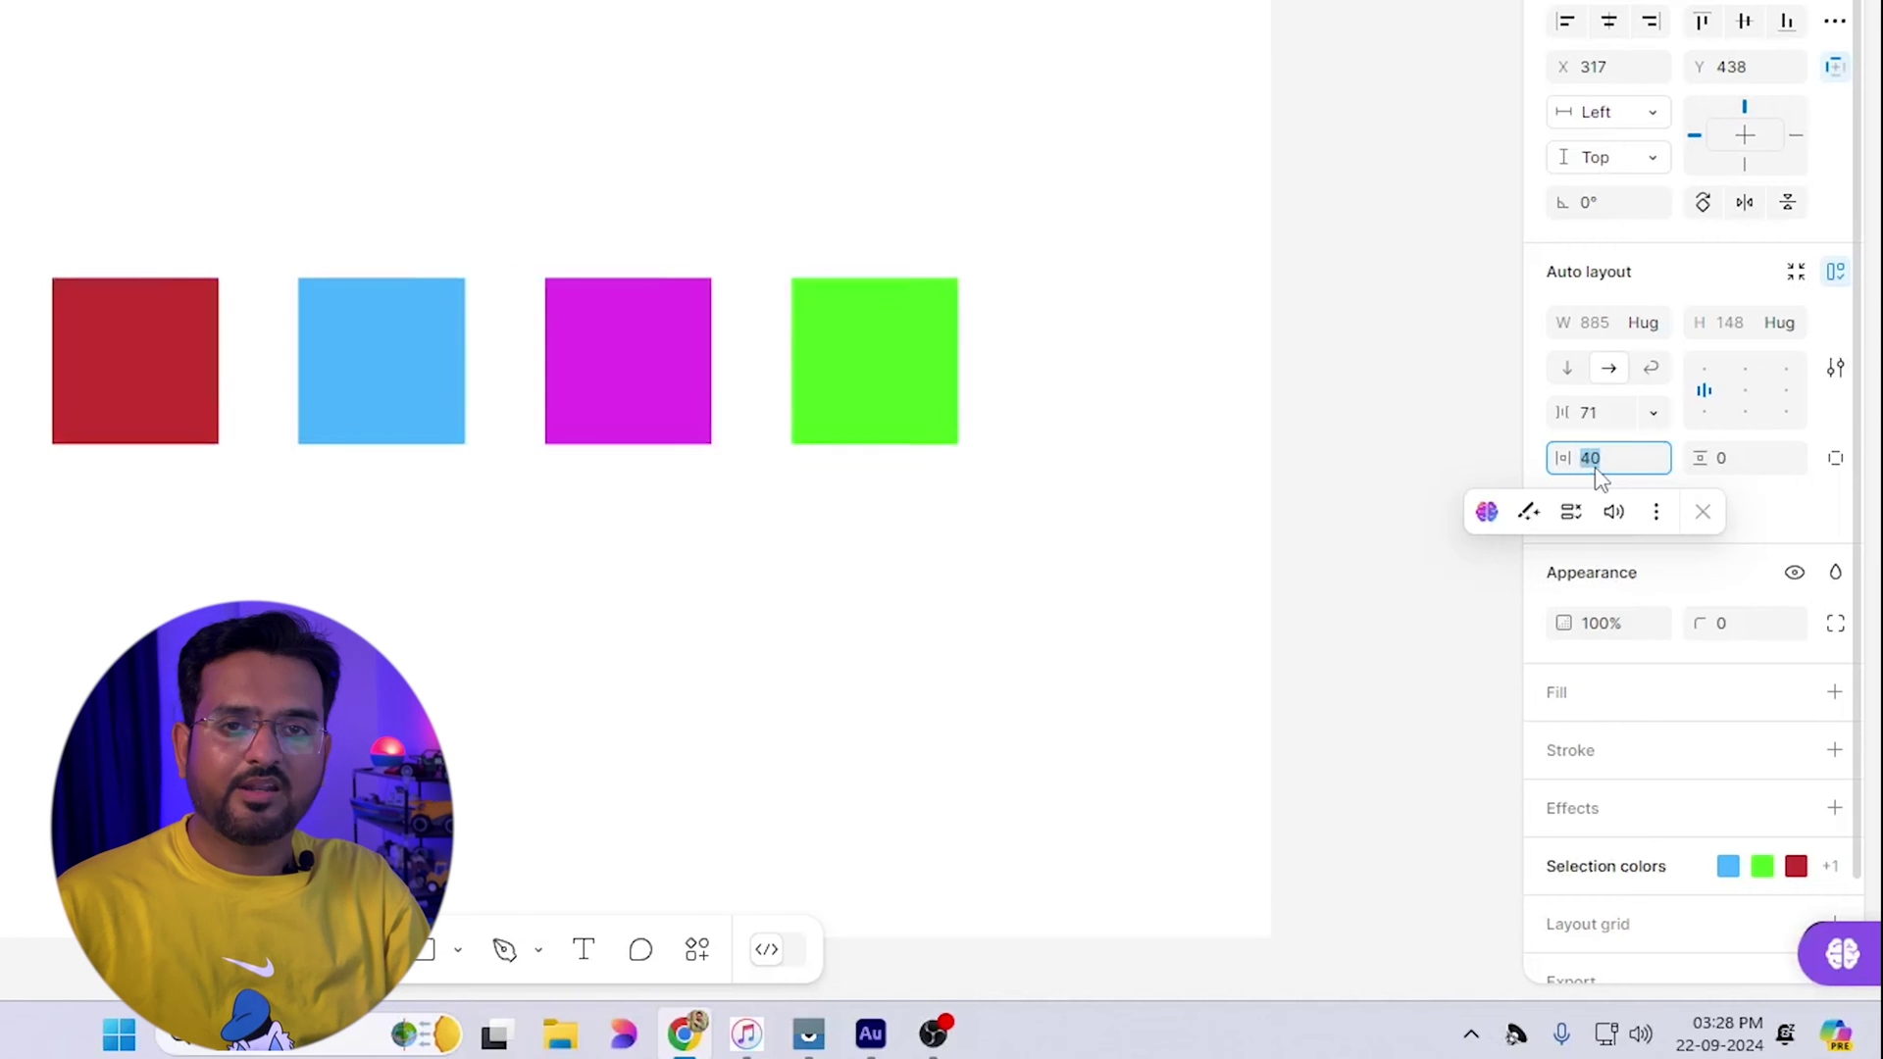
{"action": "key", "text": "shift+Up"}
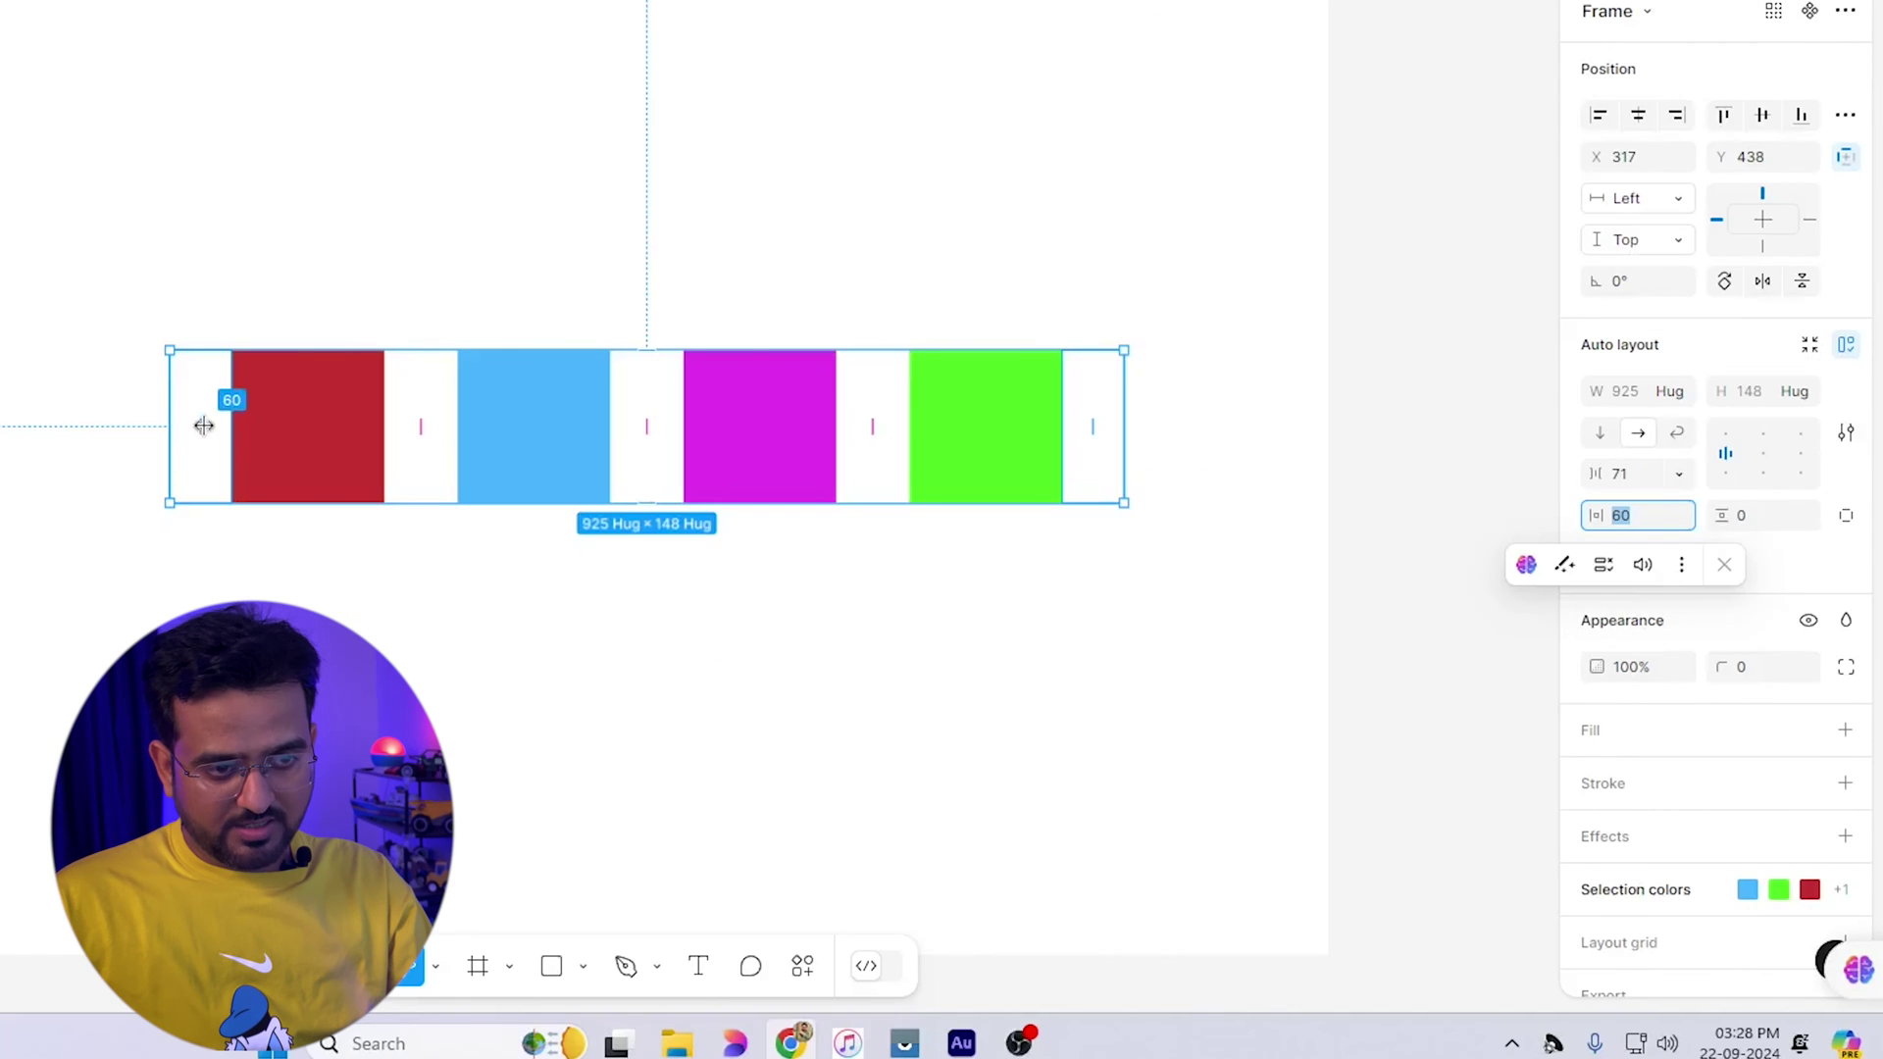
{"action": "left_click_drag", "start_coordinate": [421, 426], "coordinate": [585, 429]}
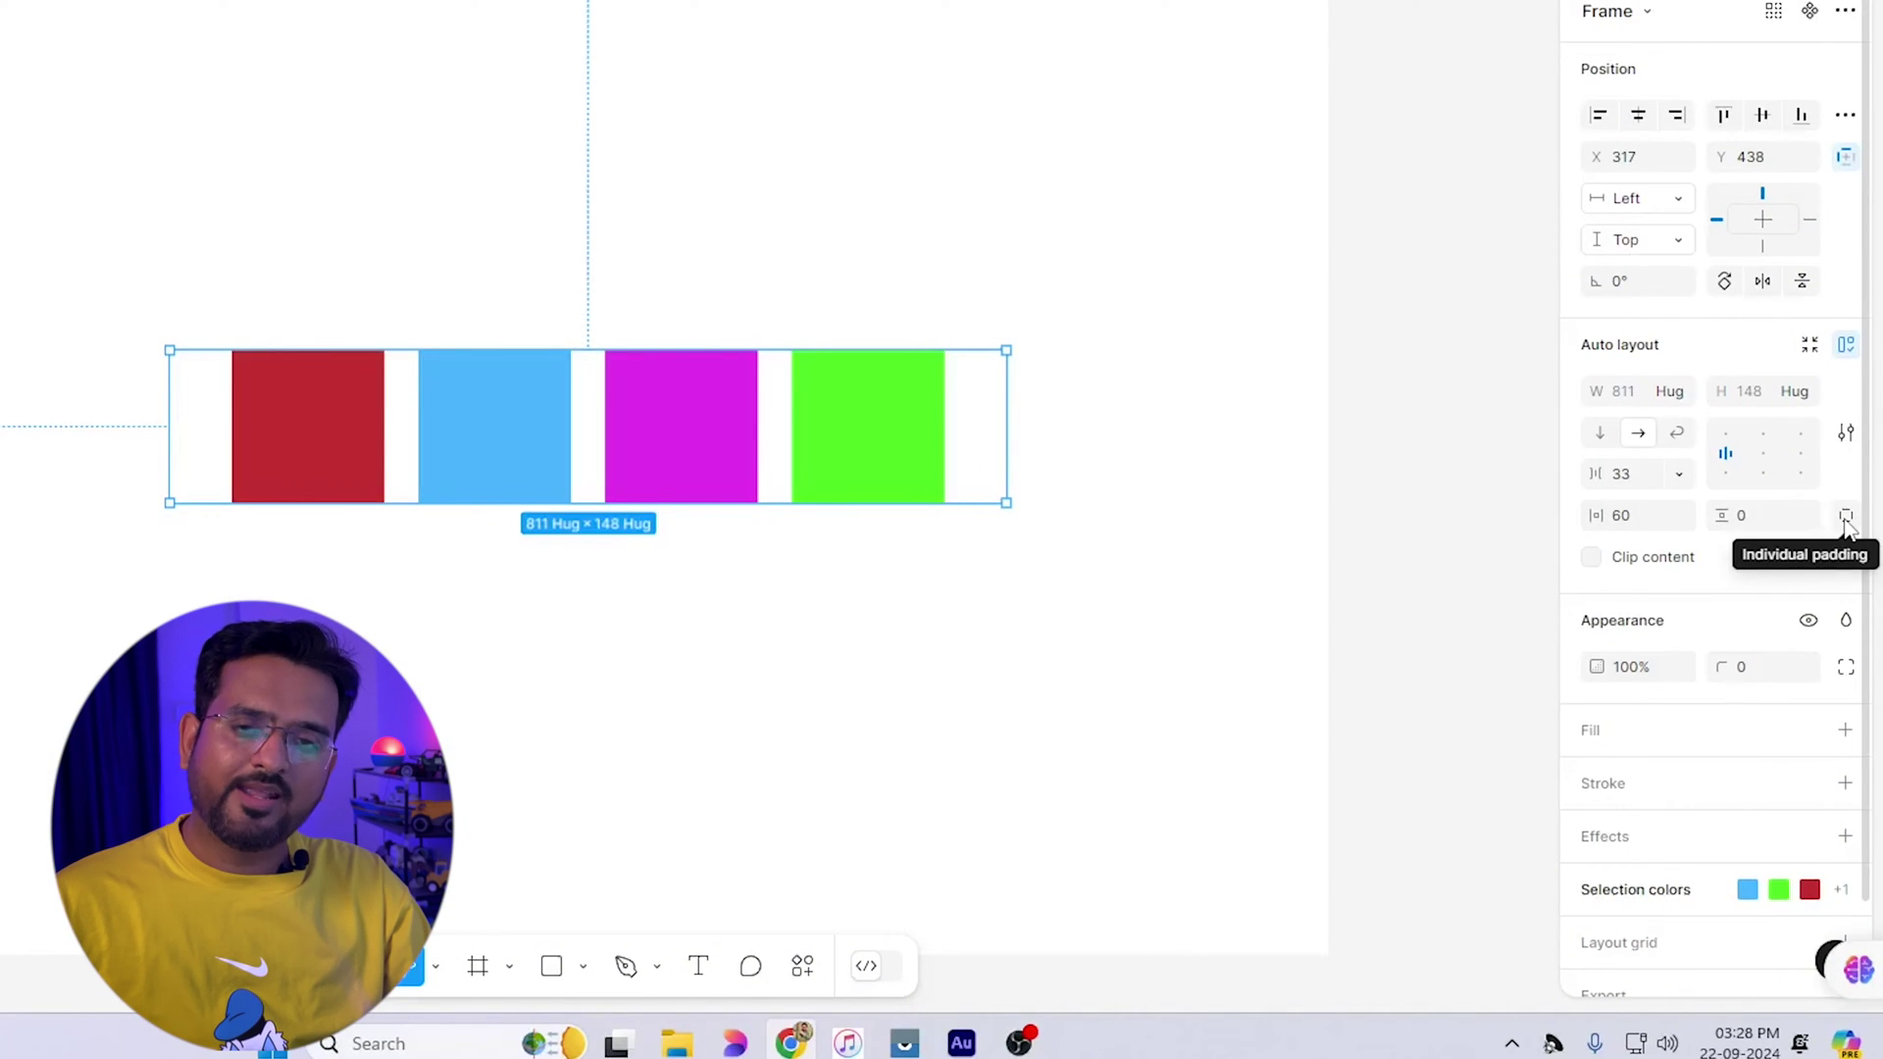
Enable individual padding on the auto layout frame and set the left padding to 20 and the right to 45
{"action": "left_click", "coordinate": [1846, 516]}
{"action": "left_click", "coordinate": [1623, 520]}
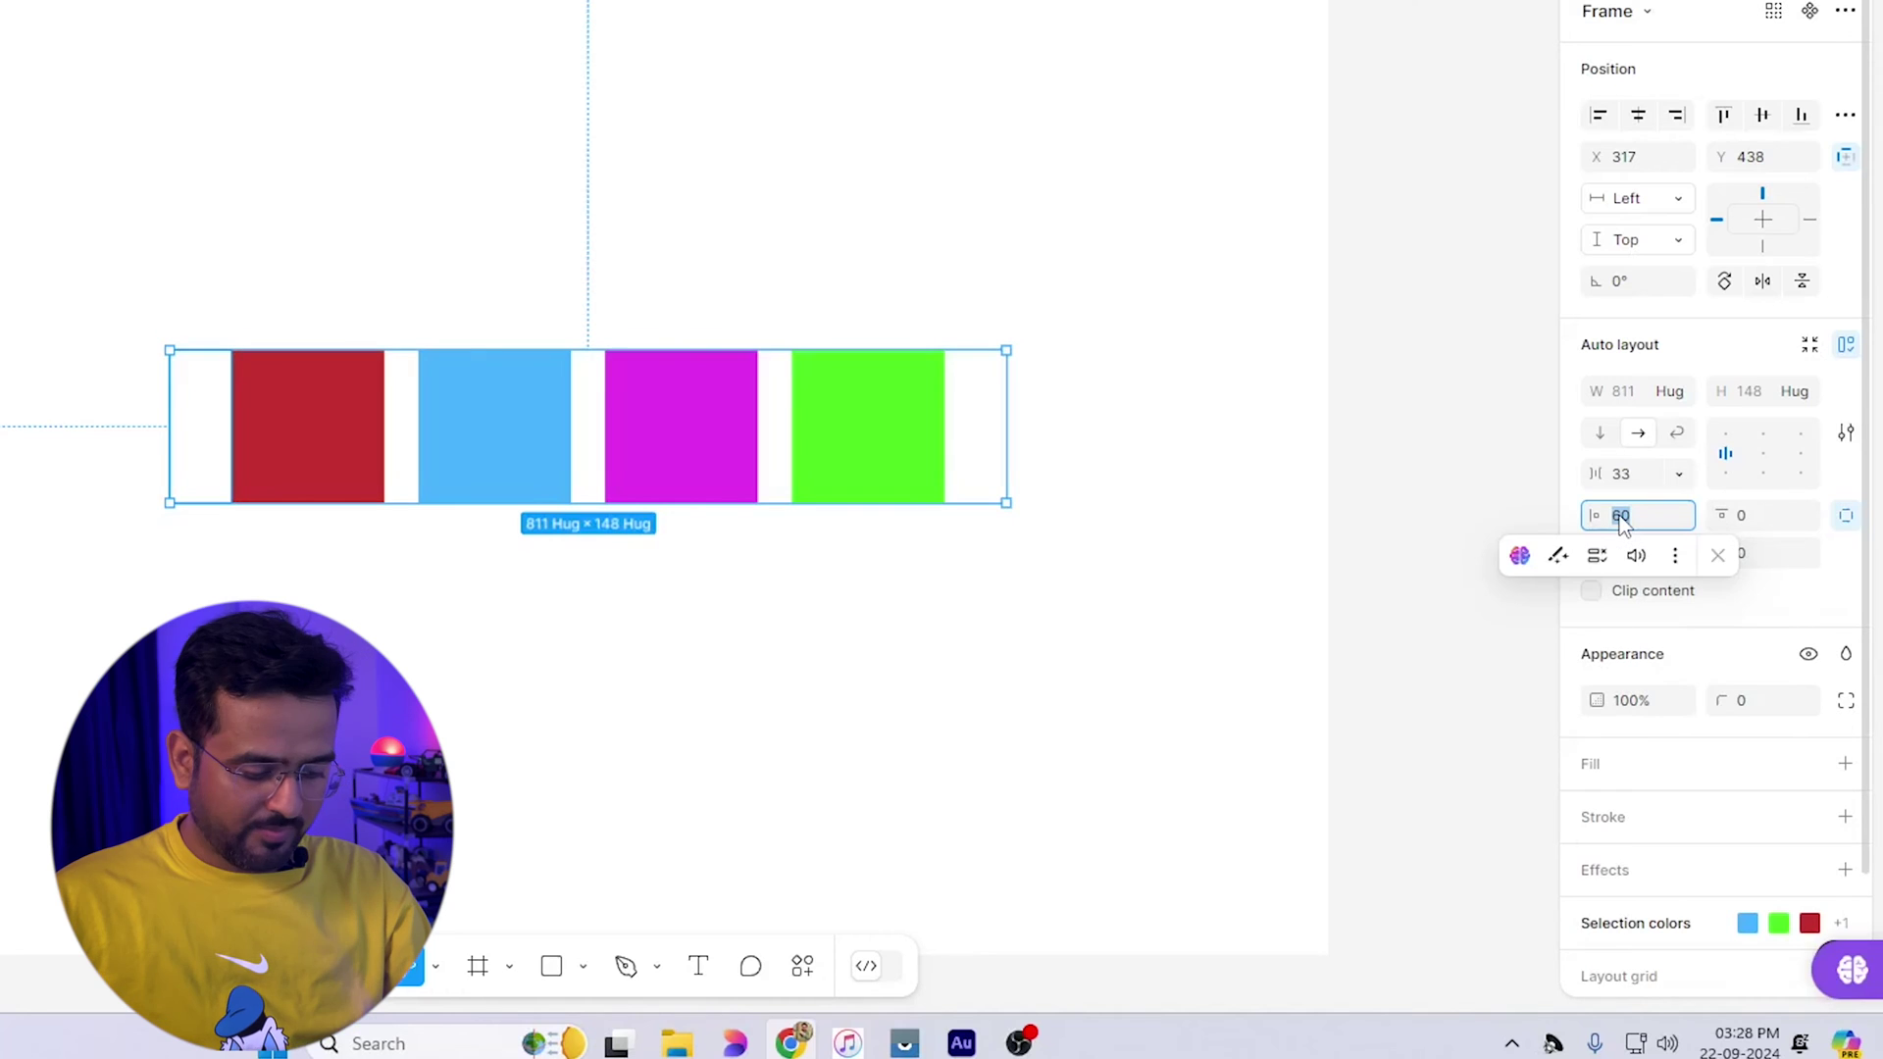
{"action": "type", "text": "20"}
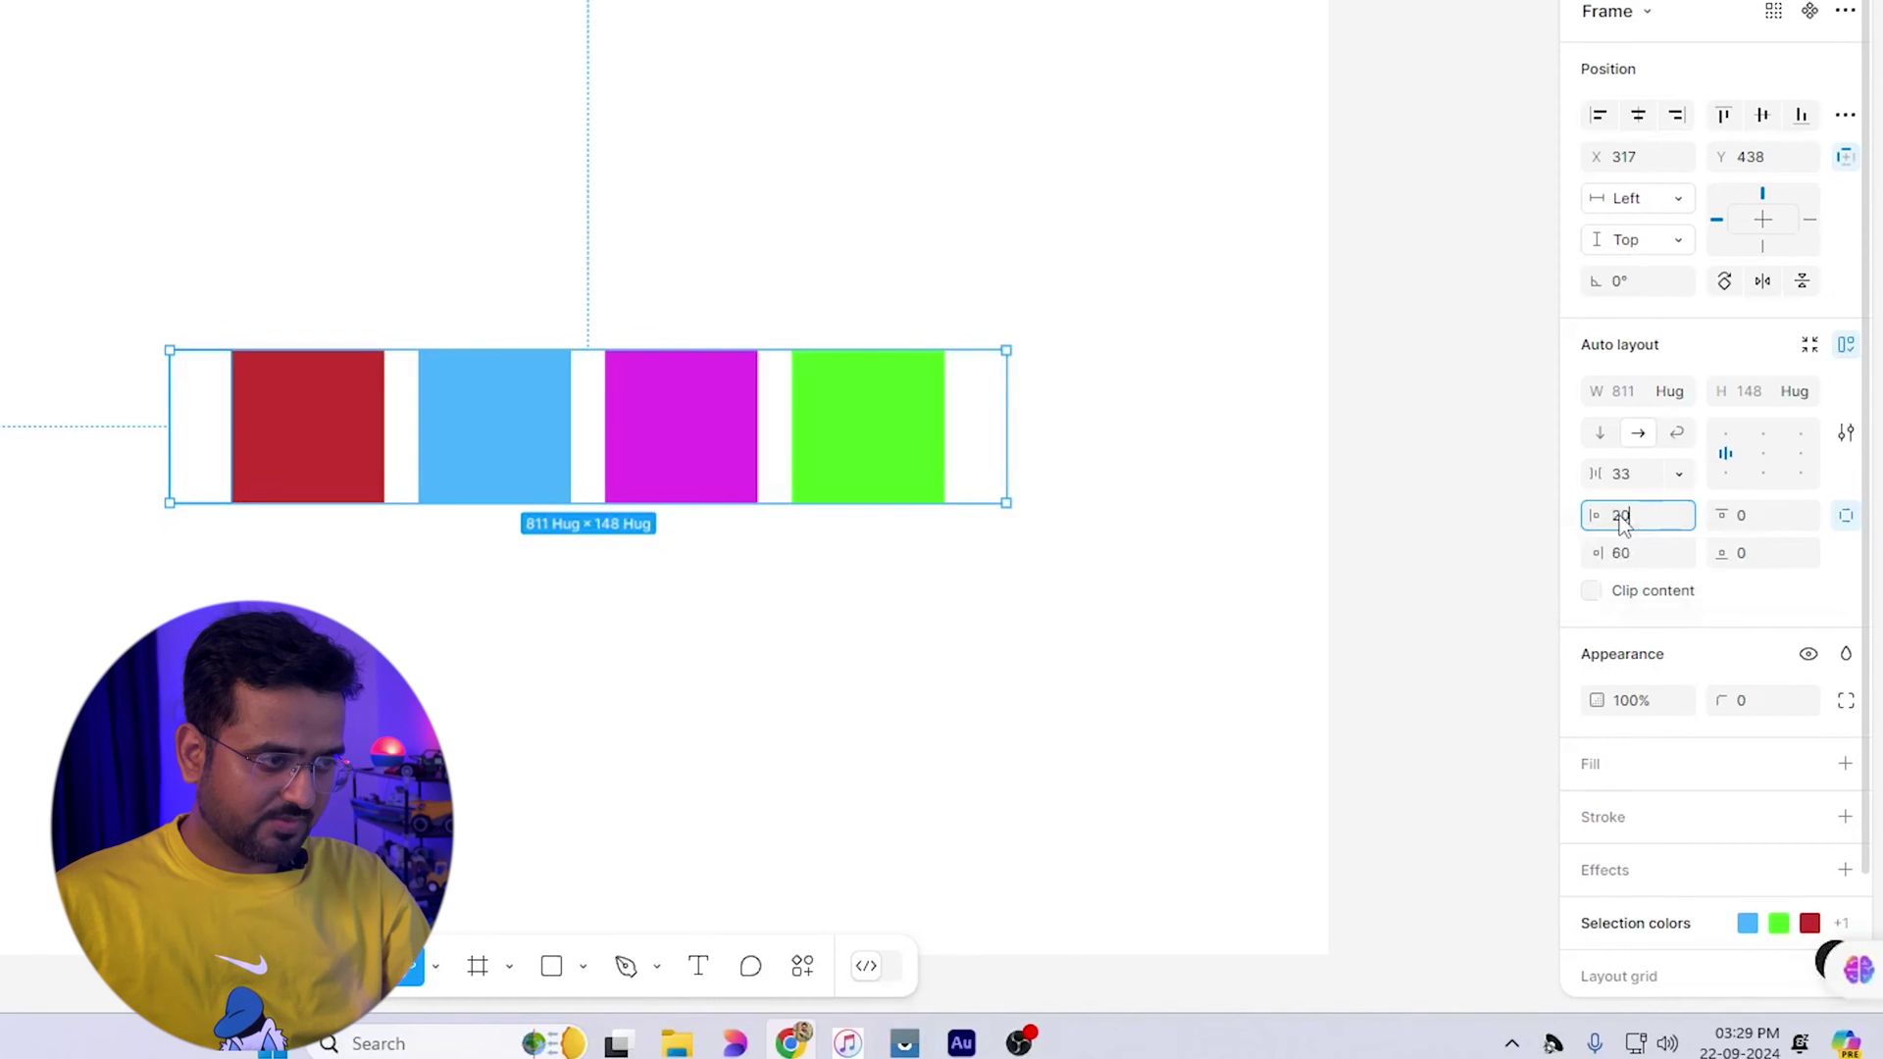
{"action": "key", "text": "Return"}
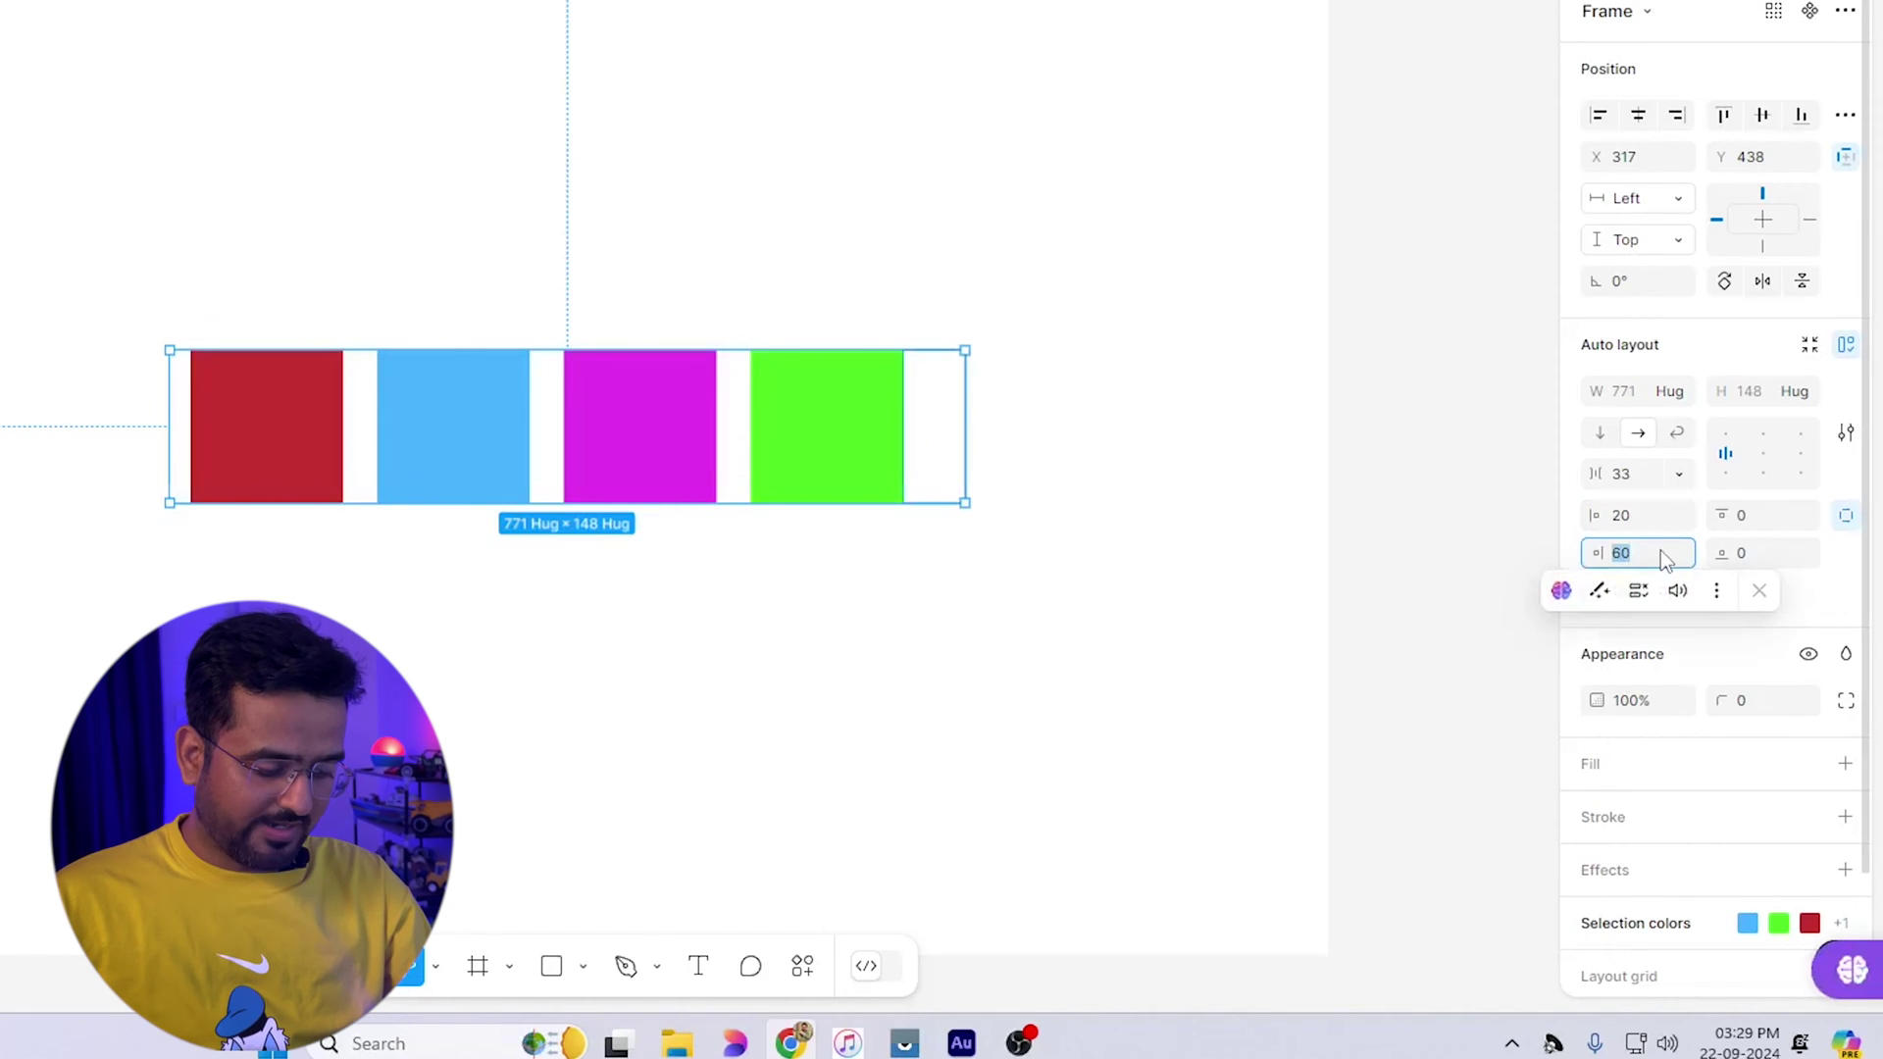
{"action": "type", "text": "45"}
{"action": "key", "text": "Return"}
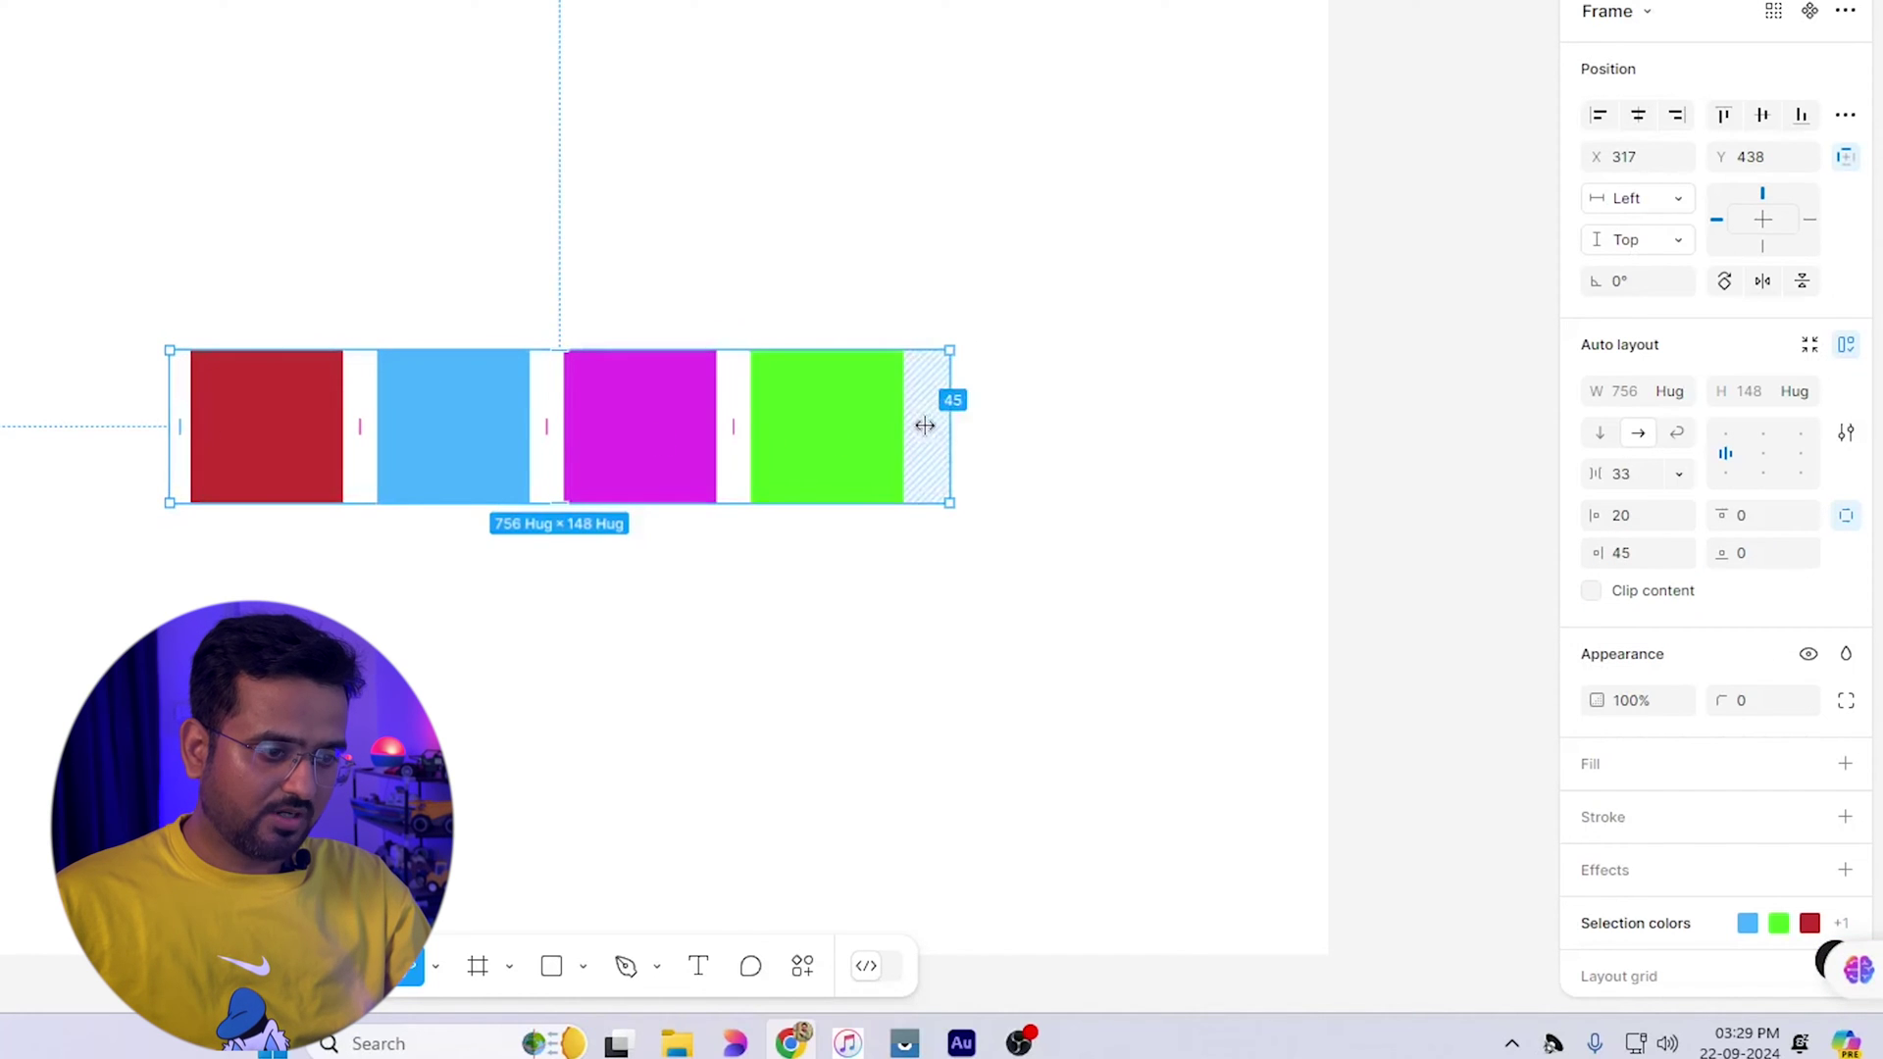
Set the auto layout frame's top padding to 10 and its bottom padding to 25
{"action": "left_click", "coordinate": [1773, 520]}
{"action": "type", "text": "1"}
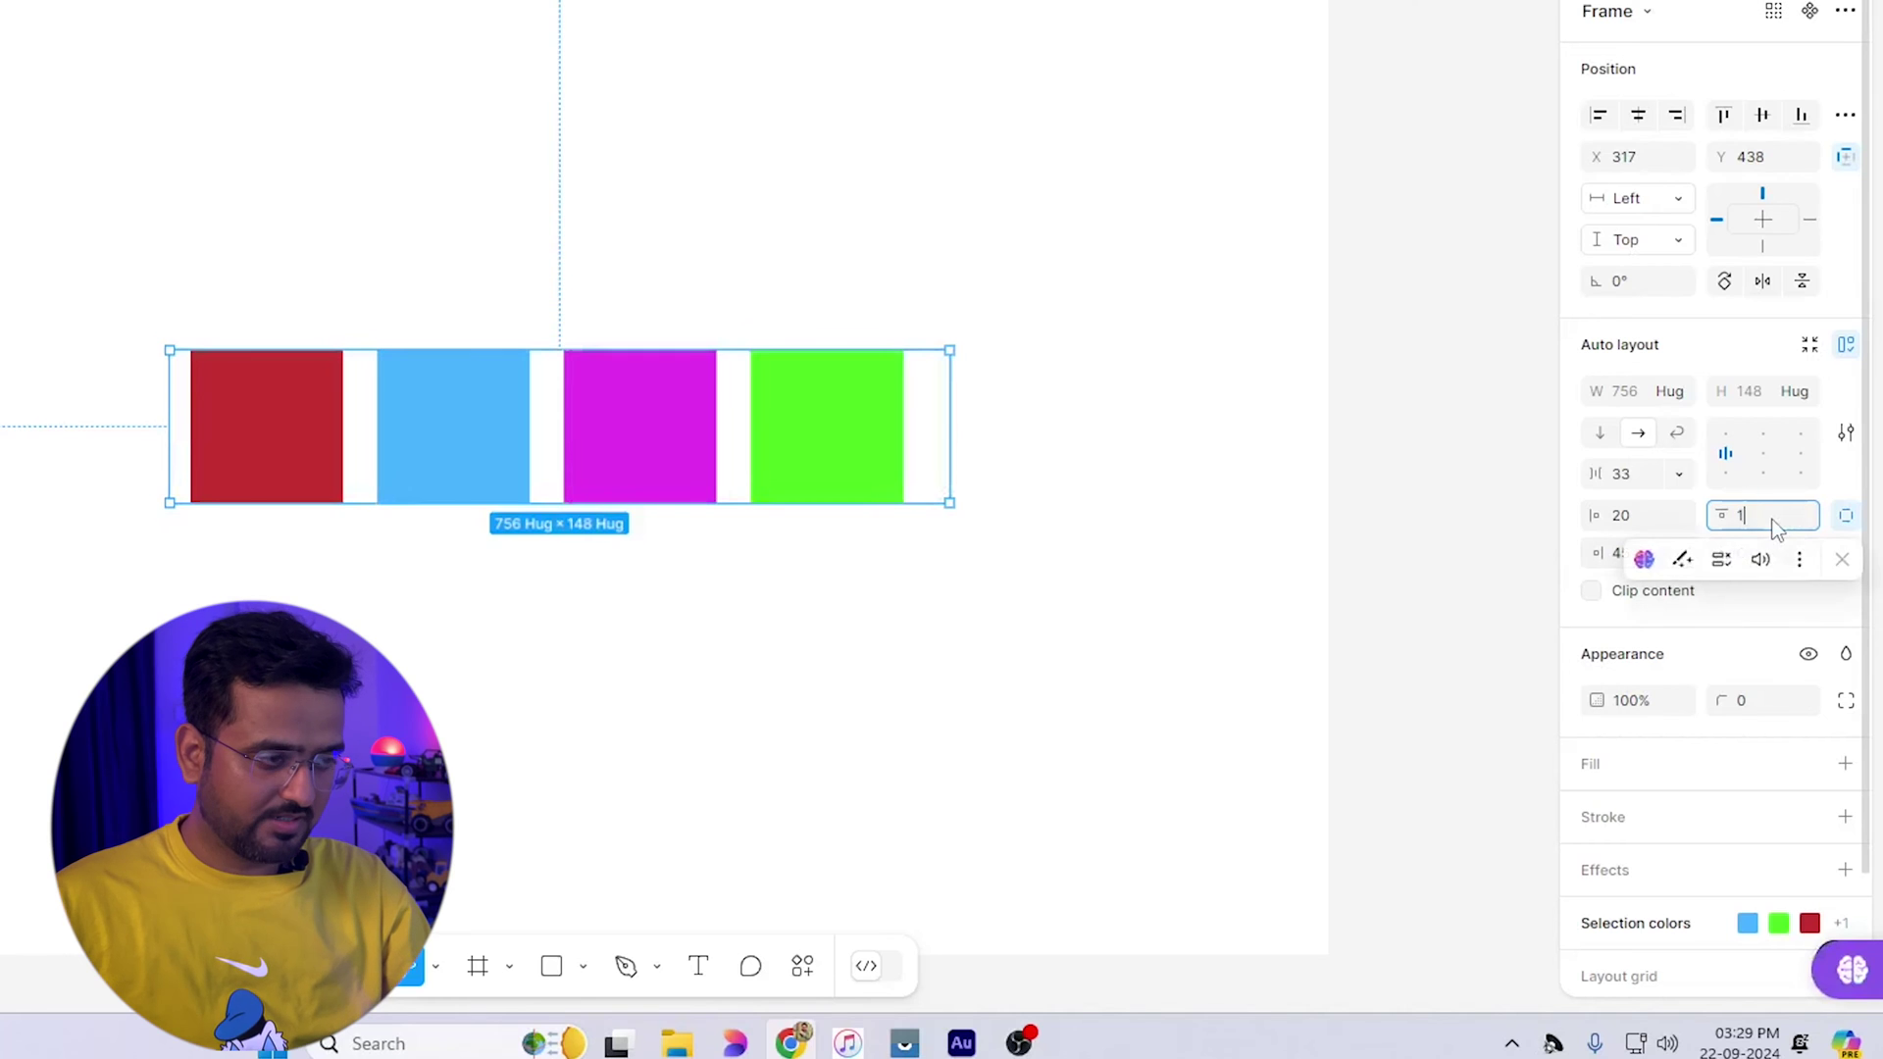
{"action": "type", "text": "0"}
{"action": "key", "text": "Tab"}
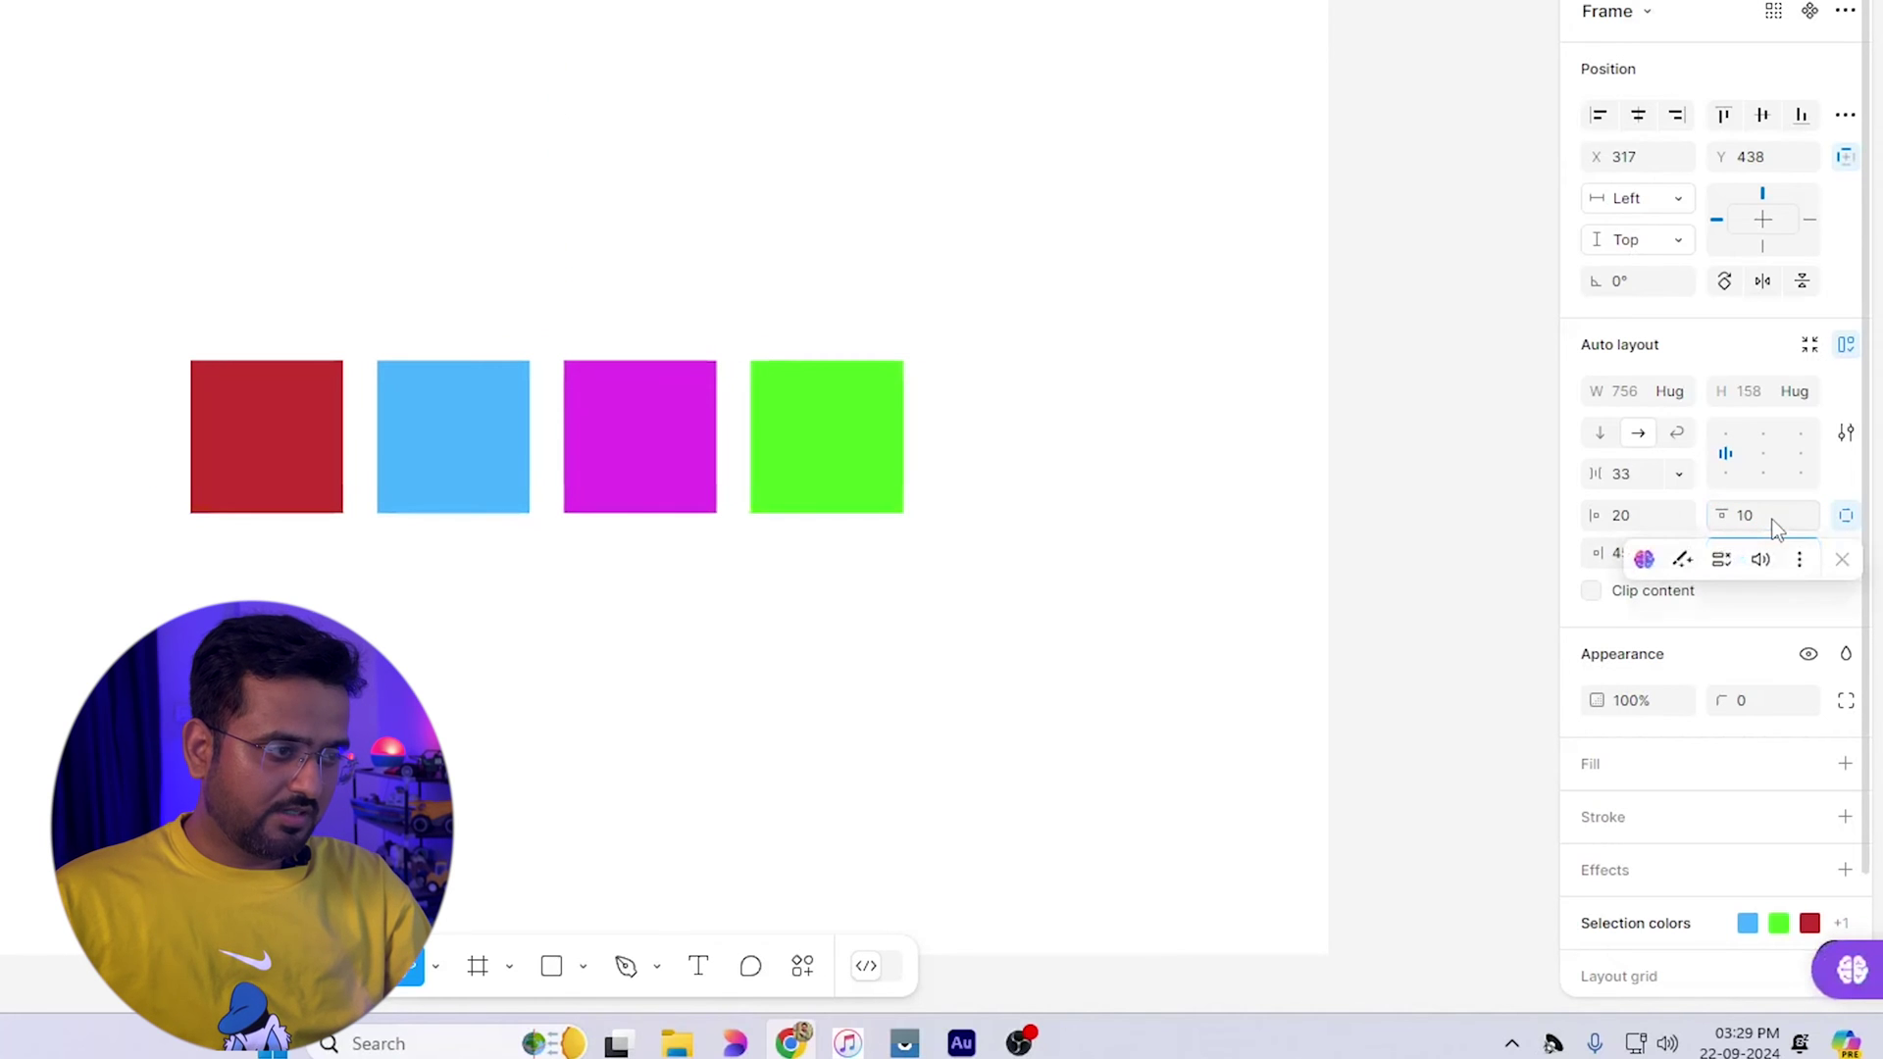
{"action": "type", "text": "25"}
{"action": "key", "text": "Return"}
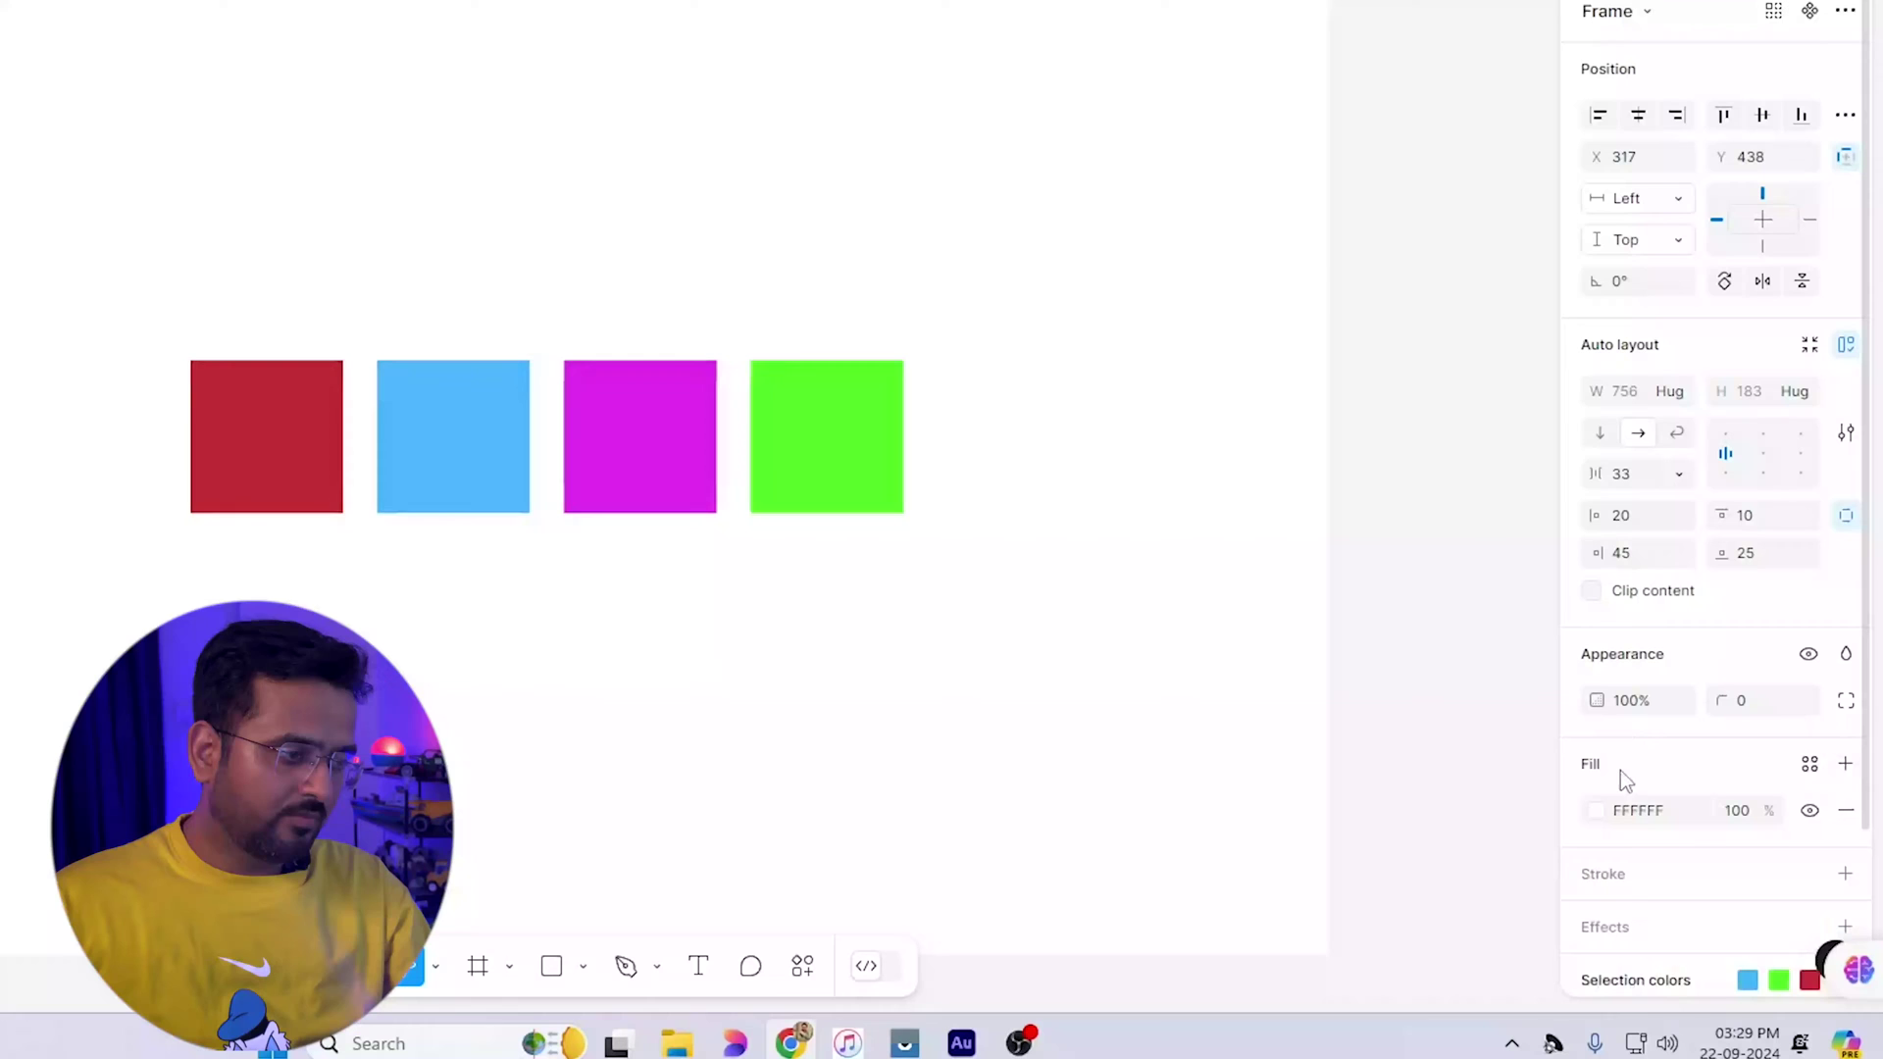
Fill the auto layout frame with light grey E3E3E3 and add a black inside stroke of weight 3
{"action": "left_click", "coordinate": [1595, 810]}
{"action": "left_click_drag", "start_coordinate": [1314, 422], "coordinate": [1239, 403]}
{"action": "left_click", "coordinate": [1845, 873]}
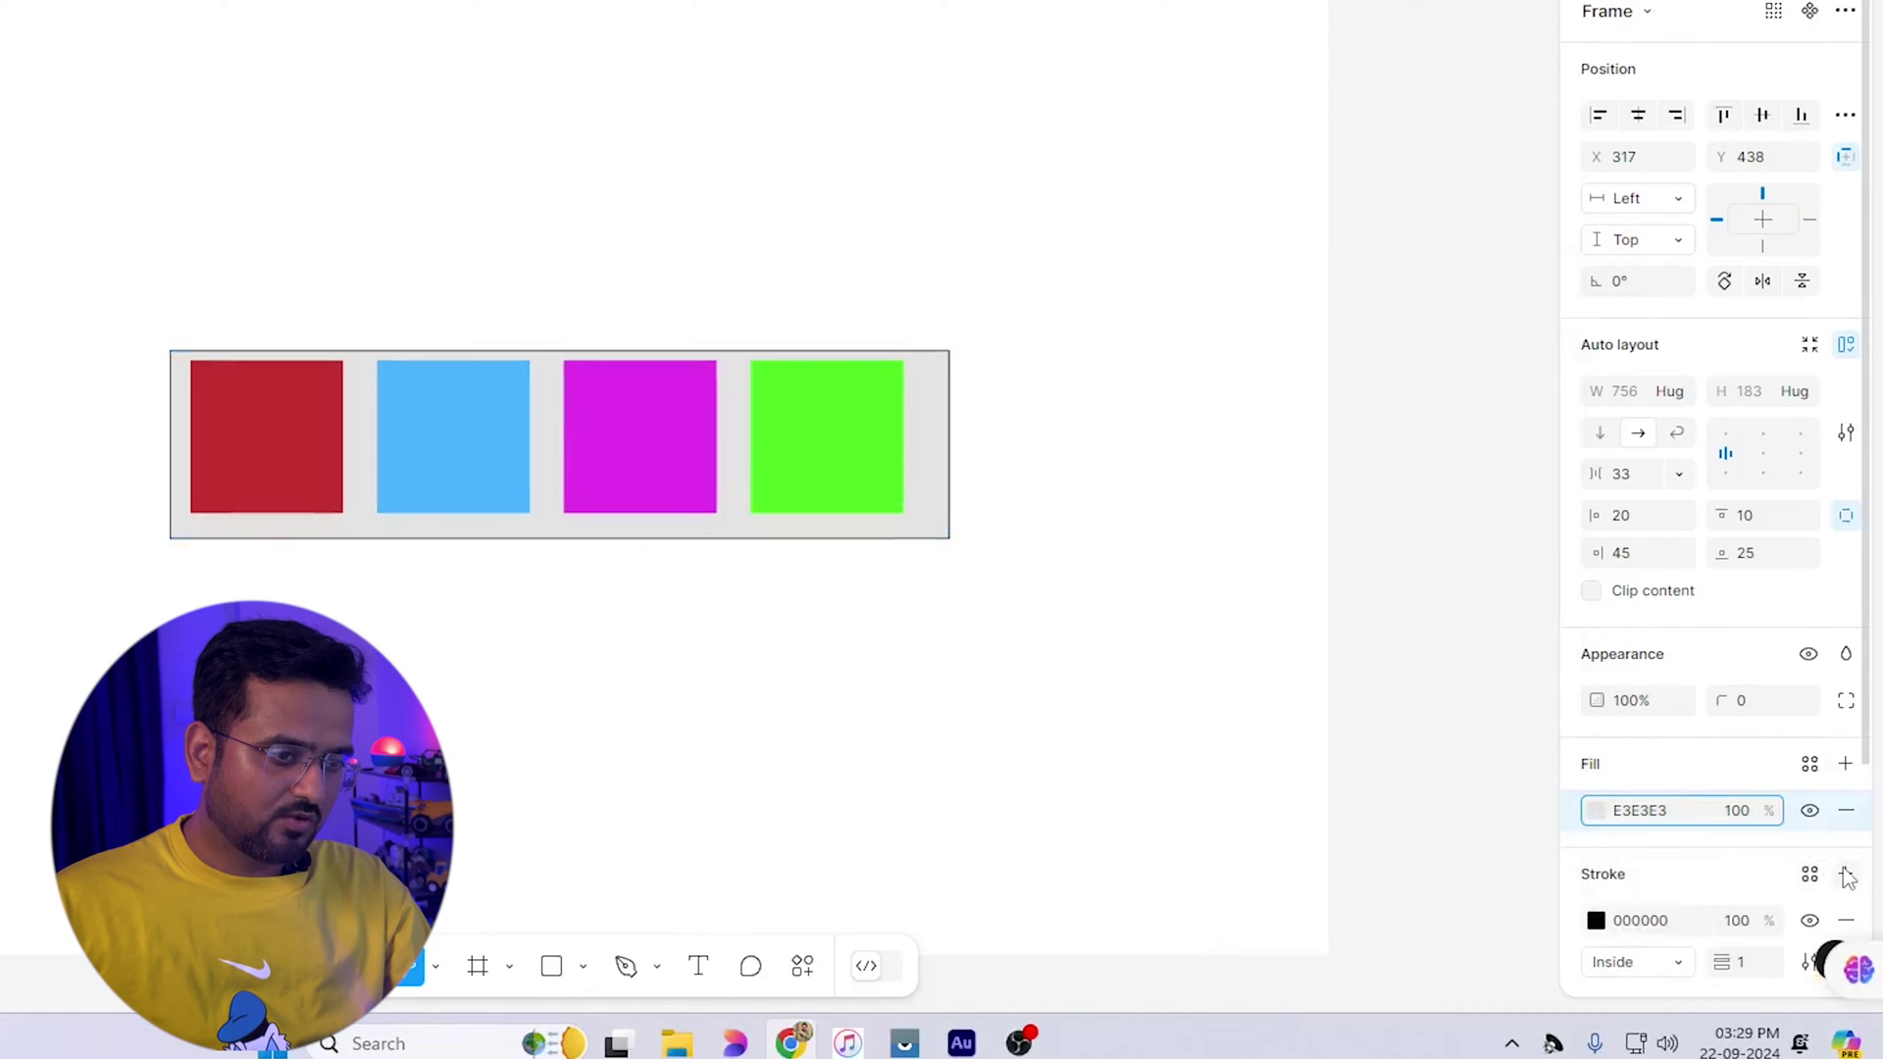
{"action": "left_click_drag", "start_coordinate": [1718, 962], "coordinate": [1728, 963]}
{"action": "key", "text": "Return"}
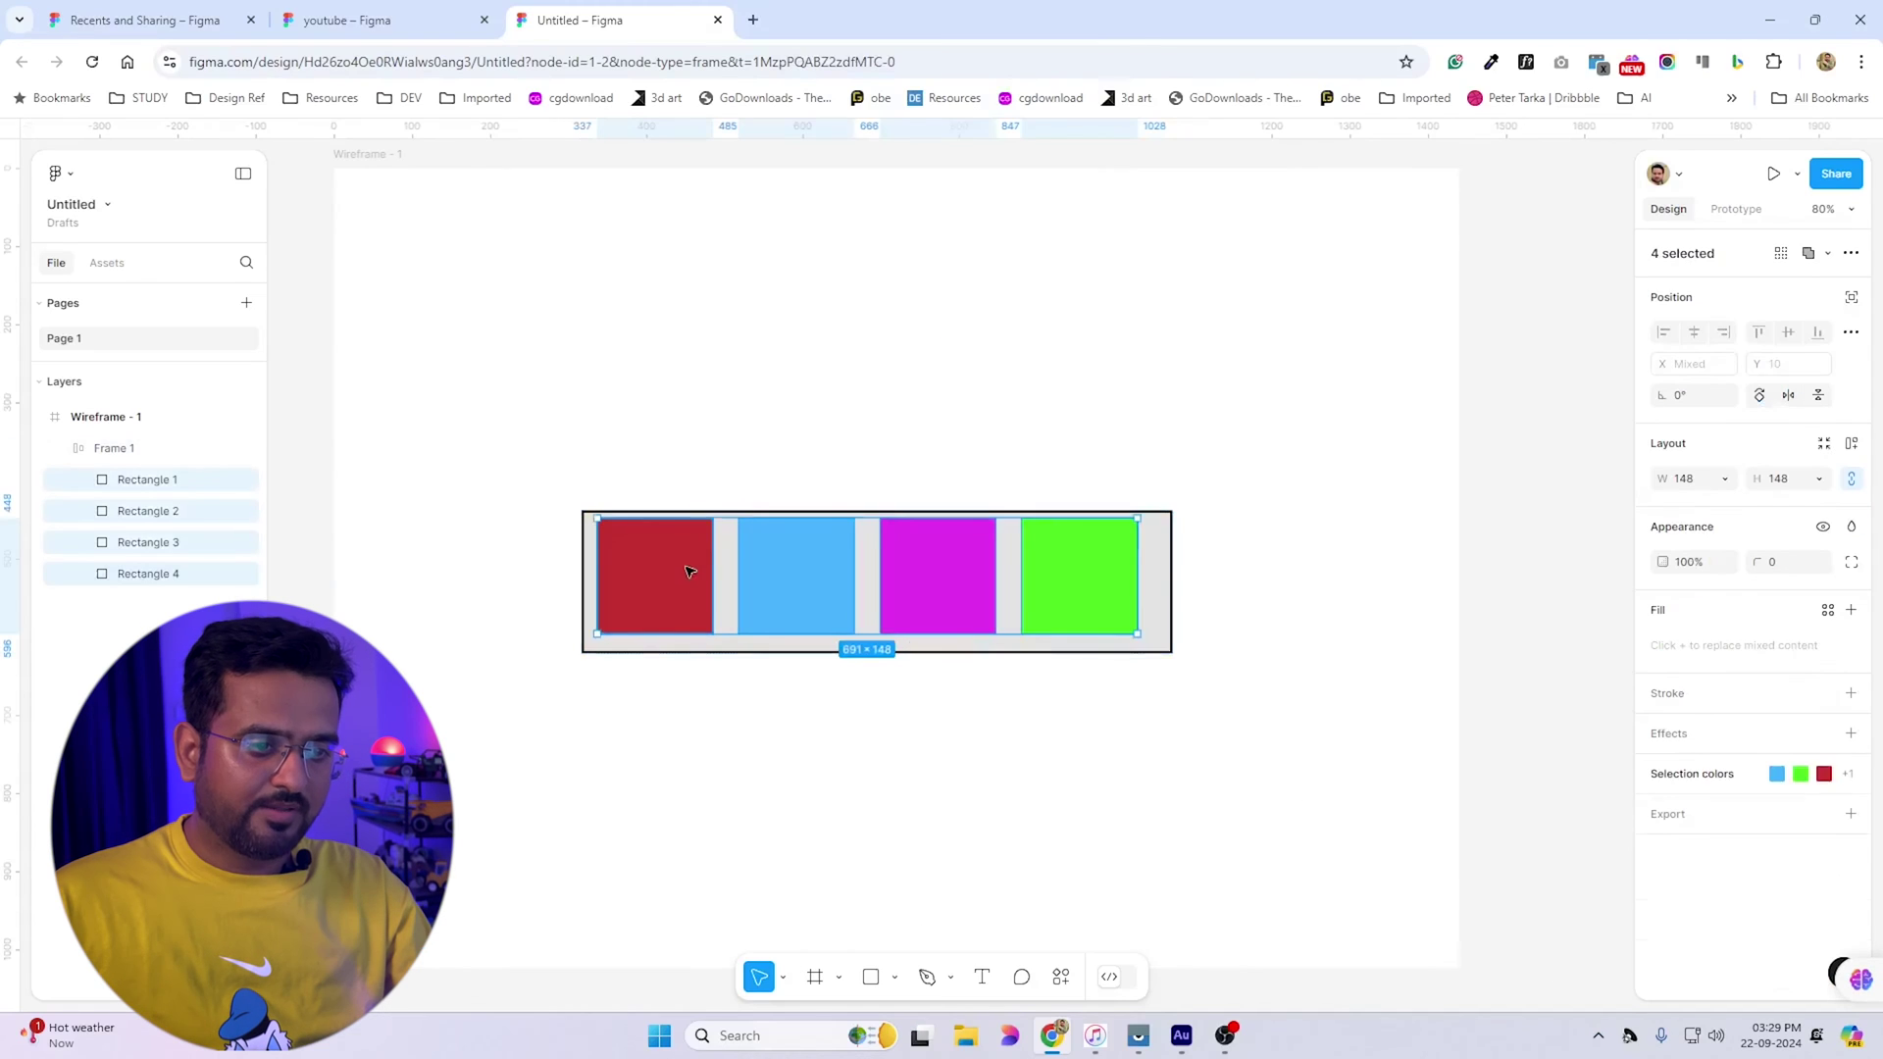
Add a thickened black stroke to all four squares
{"action": "left_click", "coordinate": [1851, 694]}
{"action": "left_click_drag", "start_coordinate": [1762, 758], "coordinate": [1768, 758]}
{"action": "key", "text": "Escape"}
Set both the horizontal and vertical padding of Frame 1 to 5
{"action": "left_click", "coordinate": [1692, 635]}
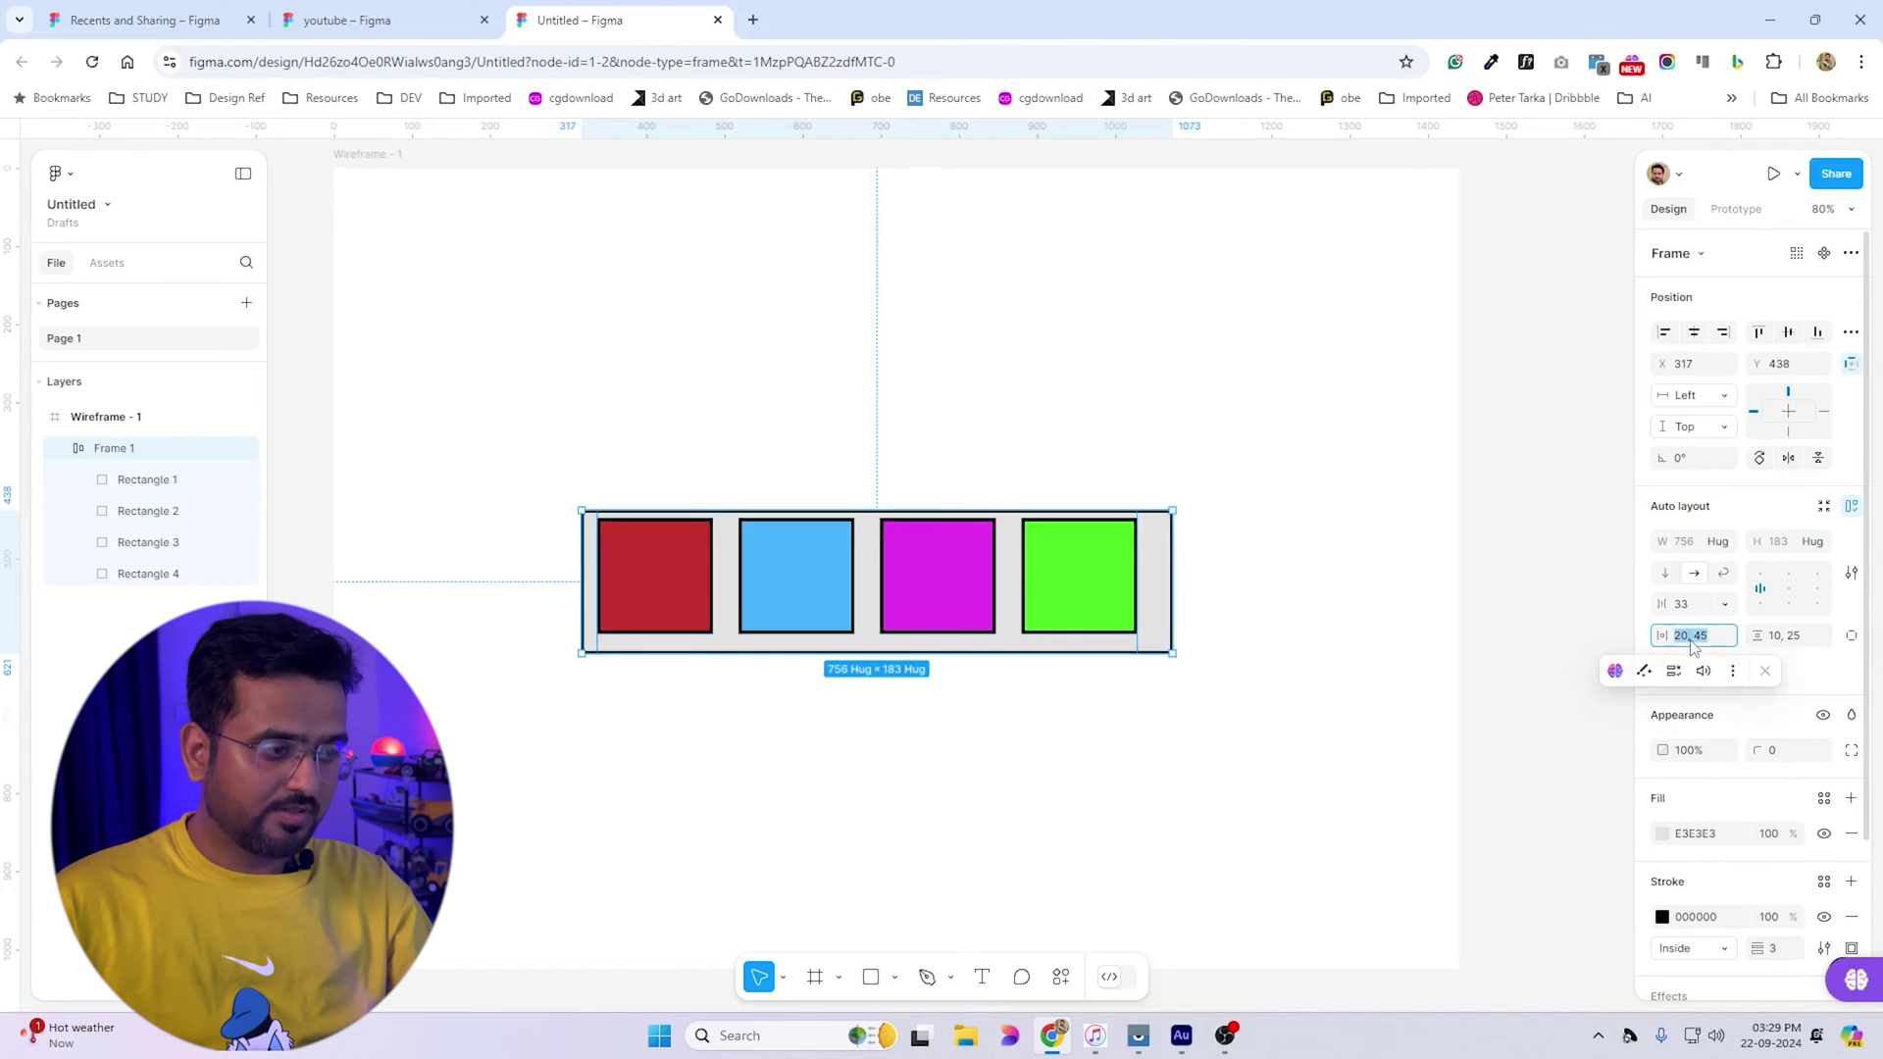
{"action": "type", "text": "5"}
{"action": "key", "text": "Tab"}
{"action": "type", "text": "5"}
{"action": "key", "text": "Return"}
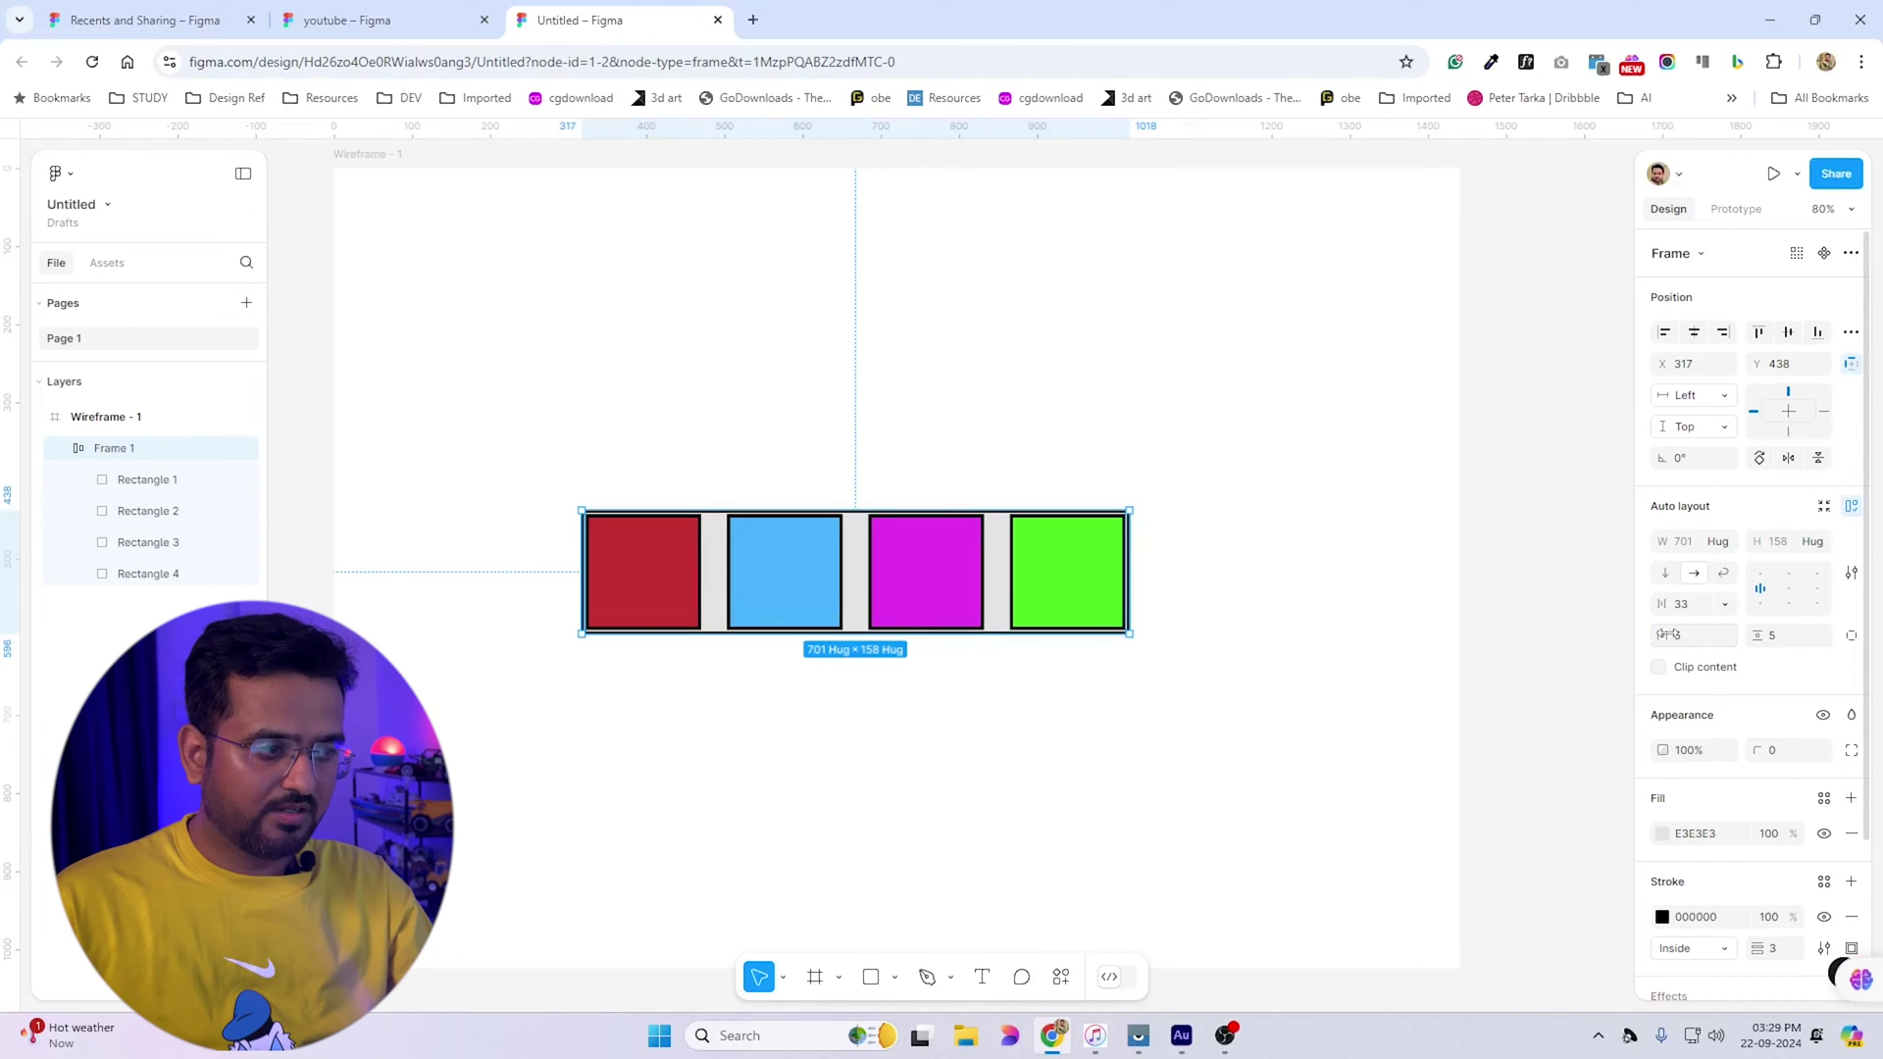
Set both the horizontal and vertical padding of Frame 1 to 50
{"action": "type", "text": "50"}
{"action": "key", "text": "Tab"}
{"action": "type", "text": "50"}
{"action": "key", "text": "Return"}
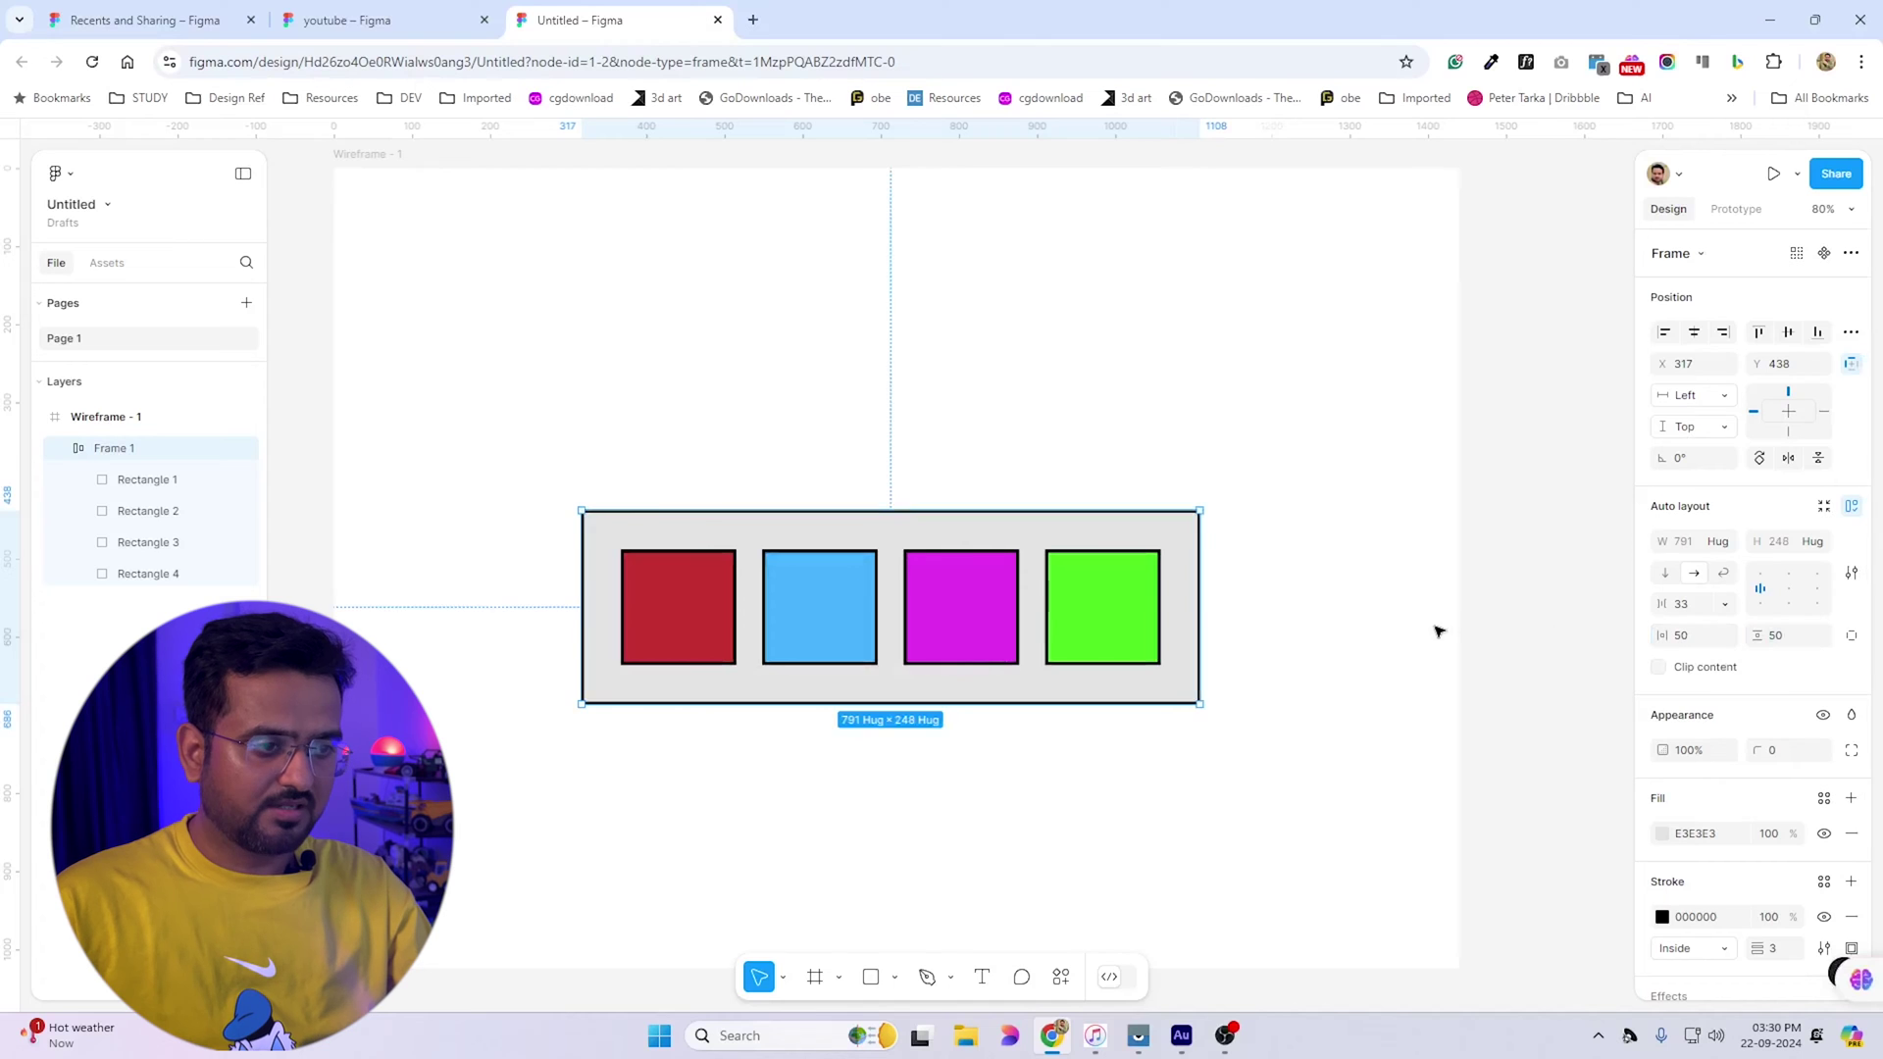
Switch Frame 1 to vertical auto layout and move it up inside Wireframe - 1 to about X 314, Y 136
{"action": "scroll", "coordinate": [1749, 747], "scroll_direction": "down", "scroll_amount": 2}
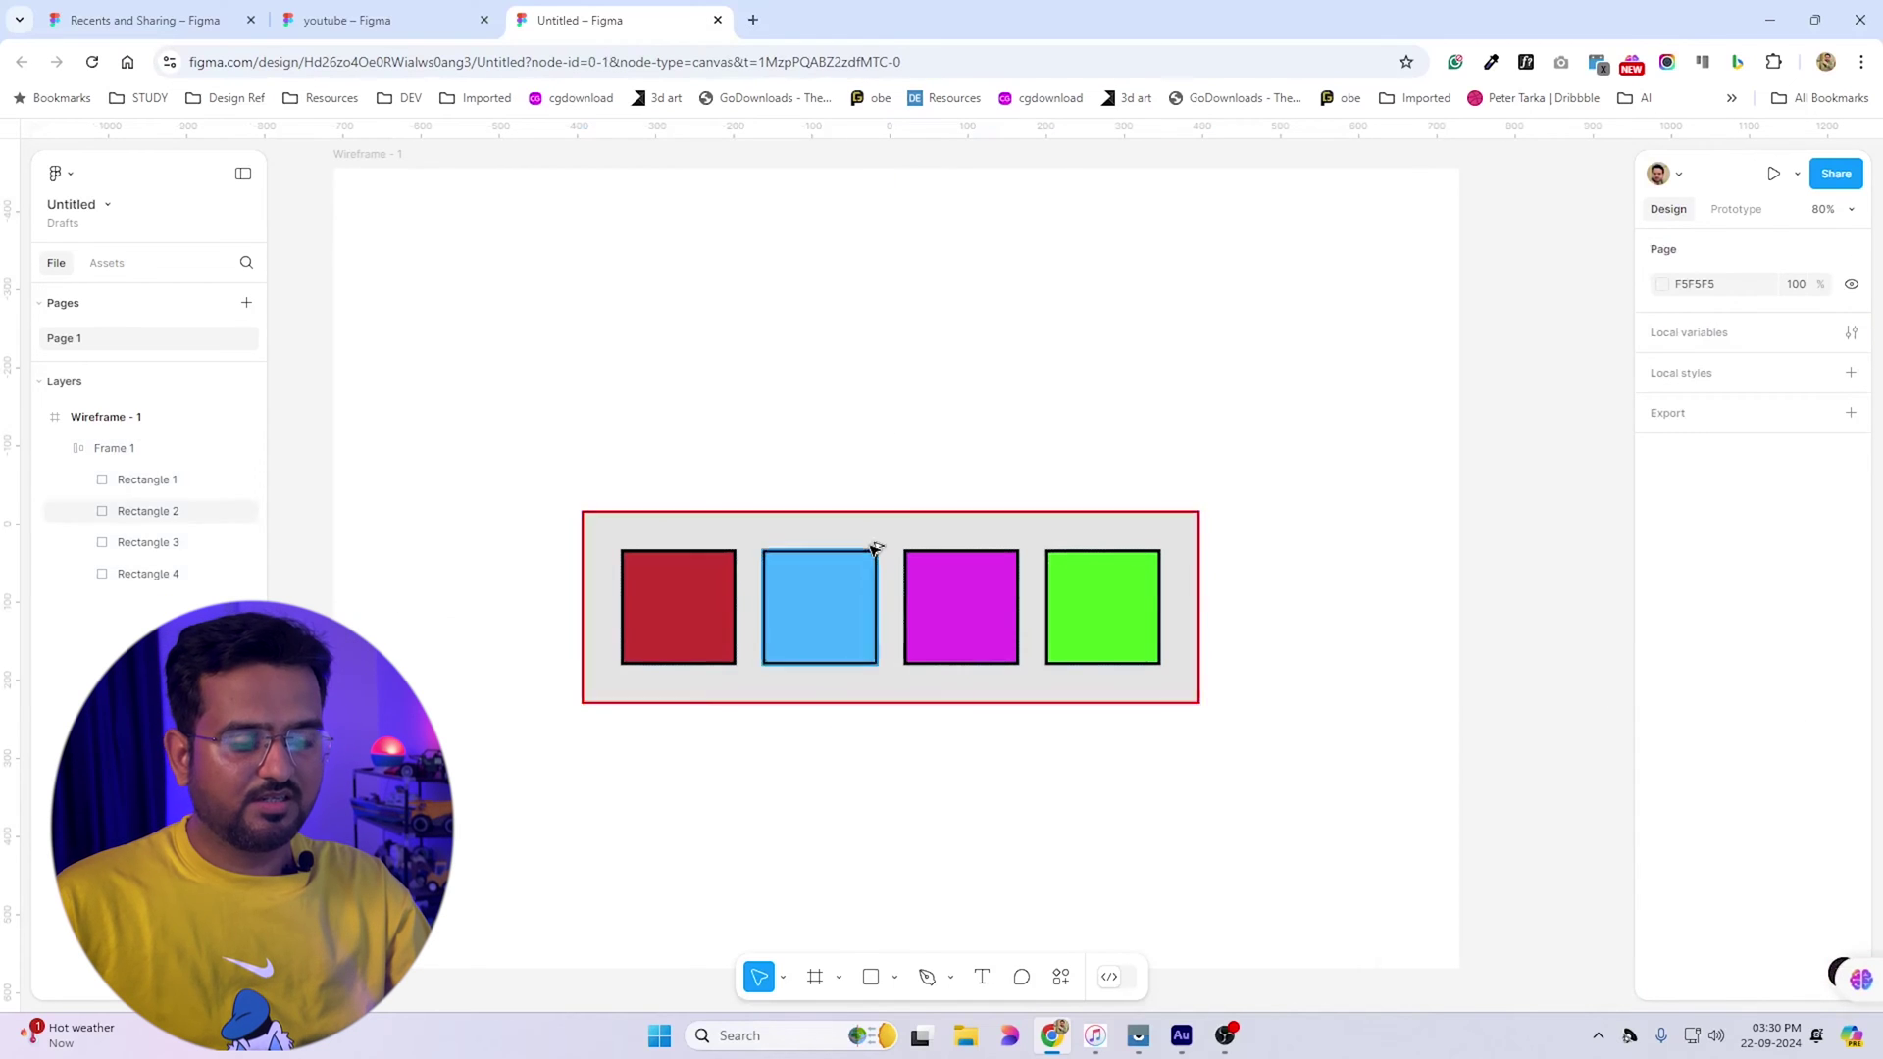
{"action": "scroll", "coordinate": [871, 546], "scroll_direction": "up", "scroll_amount": 2}
{"action": "left_click", "coordinate": [871, 542]}
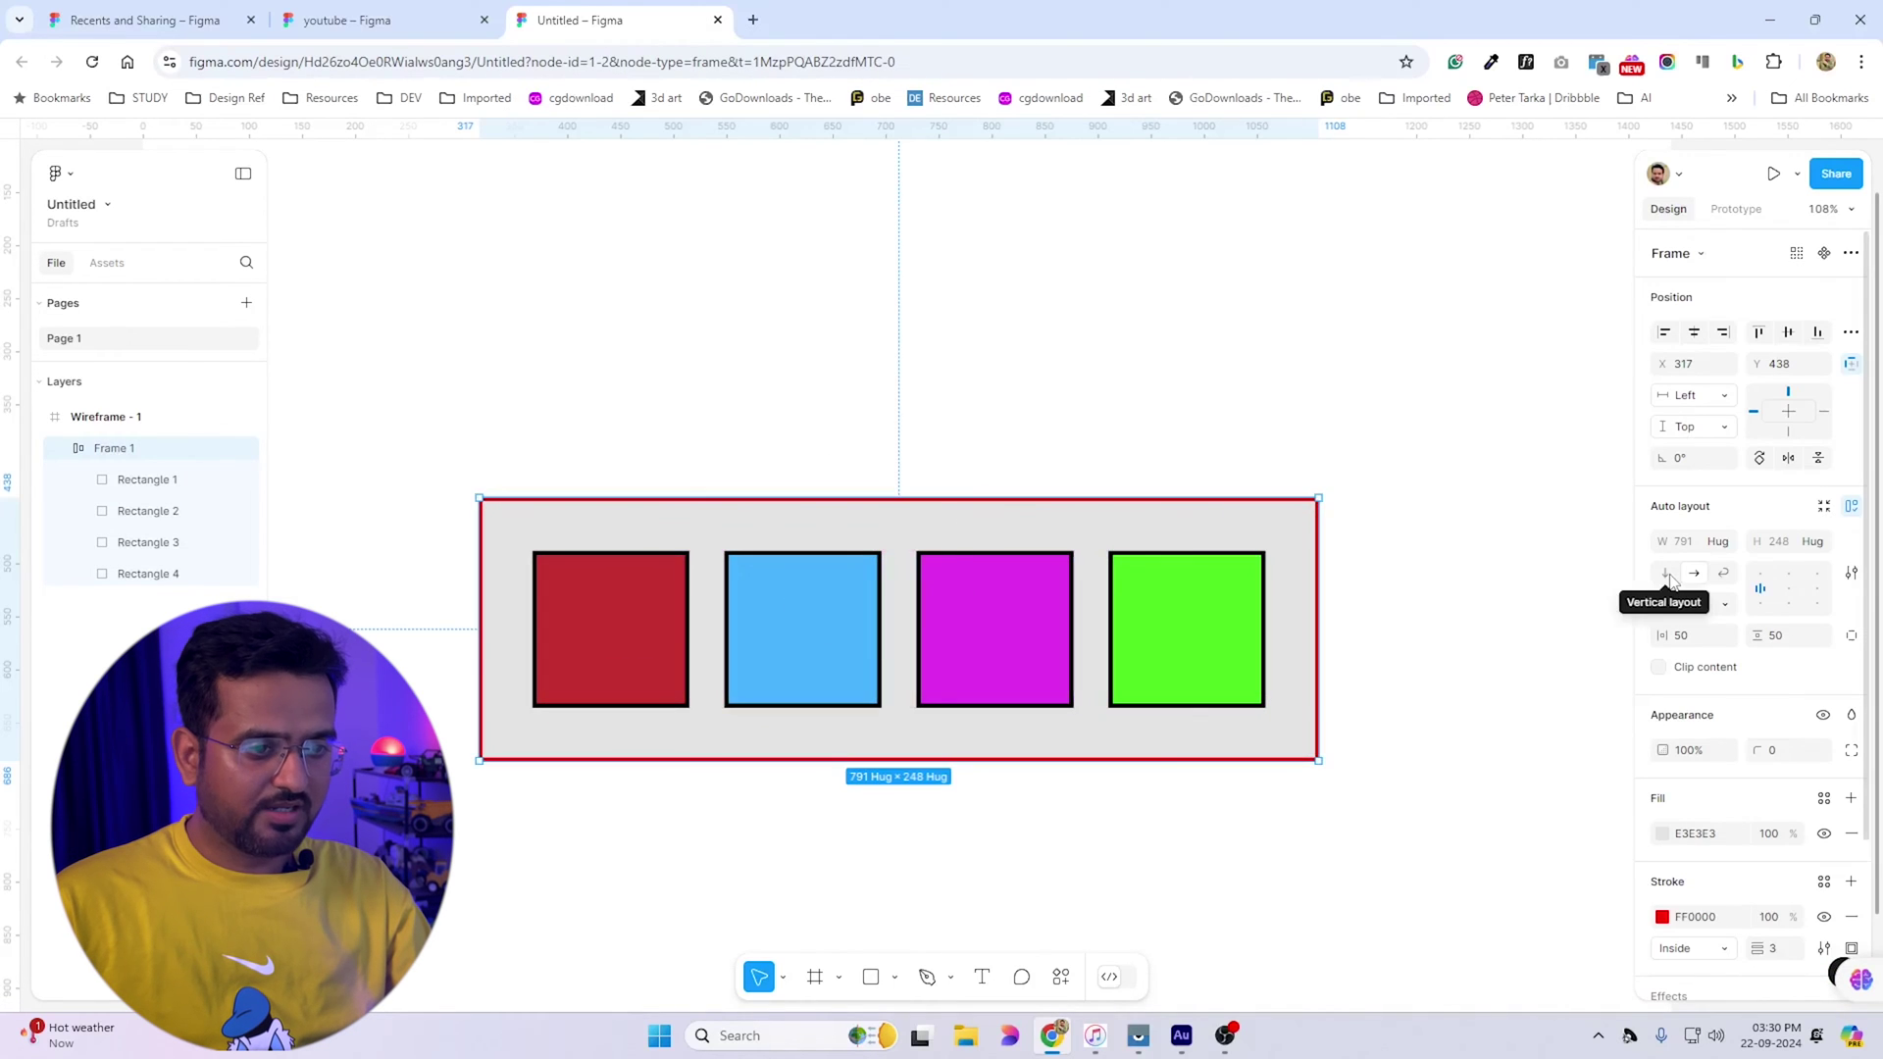
{"action": "left_click", "coordinate": [1665, 574]}
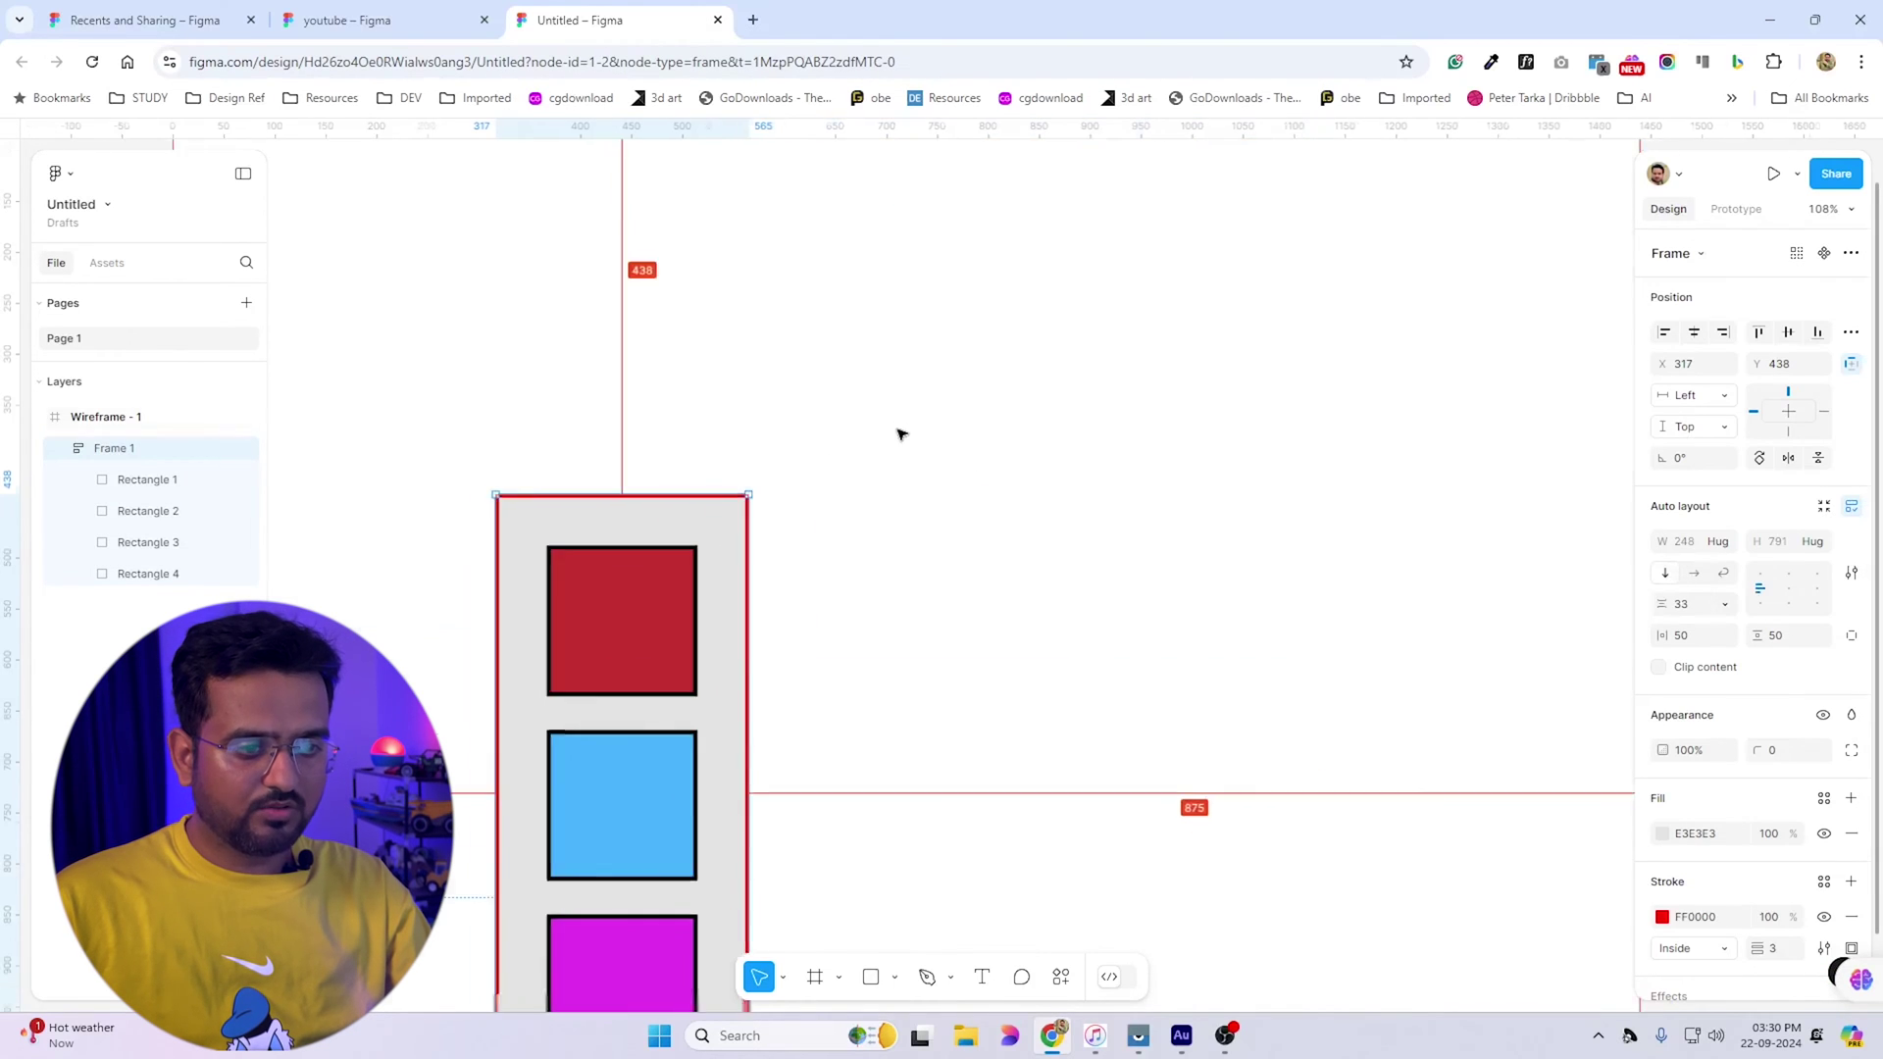
{"action": "scroll", "coordinate": [766, 462], "scroll_direction": "down", "scroll_amount": 4}
{"action": "left_click_drag", "start_coordinate": [755, 533], "coordinate": [756, 386]}
{"action": "scroll", "coordinate": [819, 408], "scroll_direction": "up", "scroll_amount": 1}
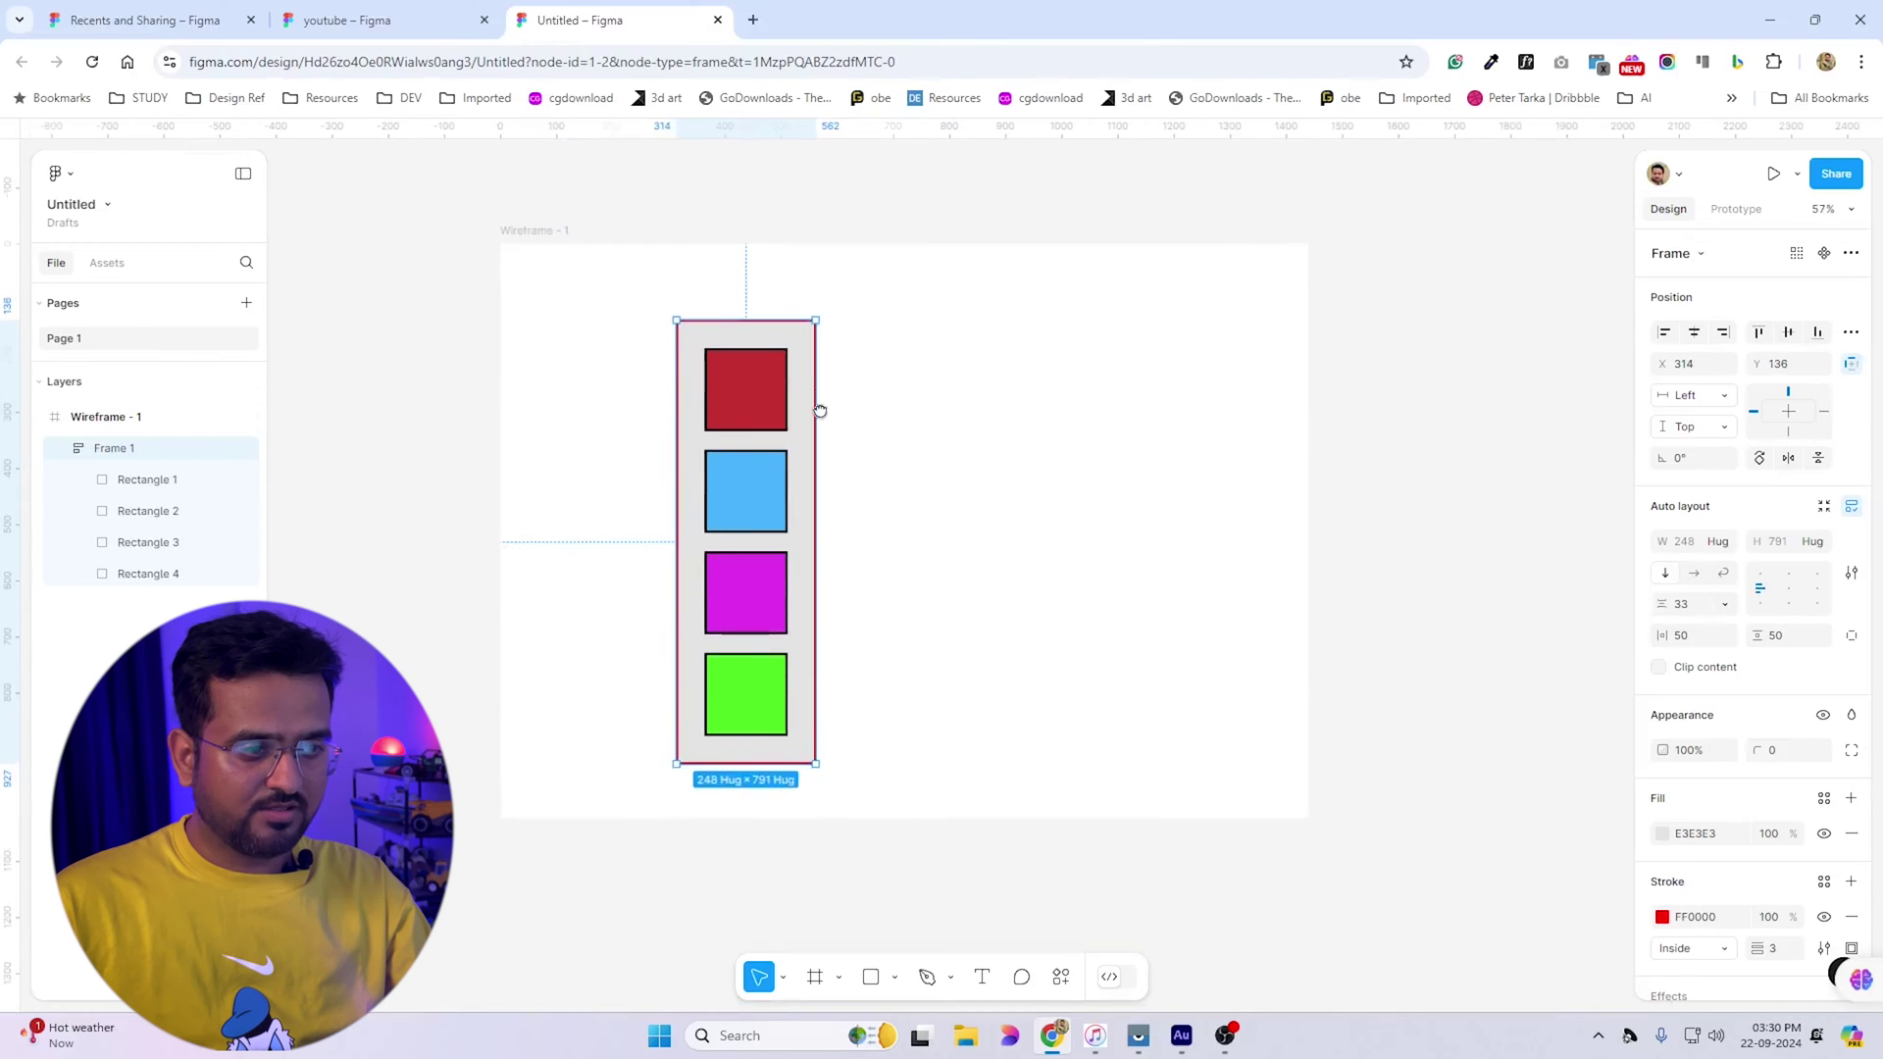
Return Frame 1 to horizontal layout, try narrowing it from its right edge and reset its width to hug
{"action": "left_click", "coordinate": [1694, 573]}
{"action": "scroll", "coordinate": [917, 363], "scroll_direction": "up", "scroll_amount": 3}
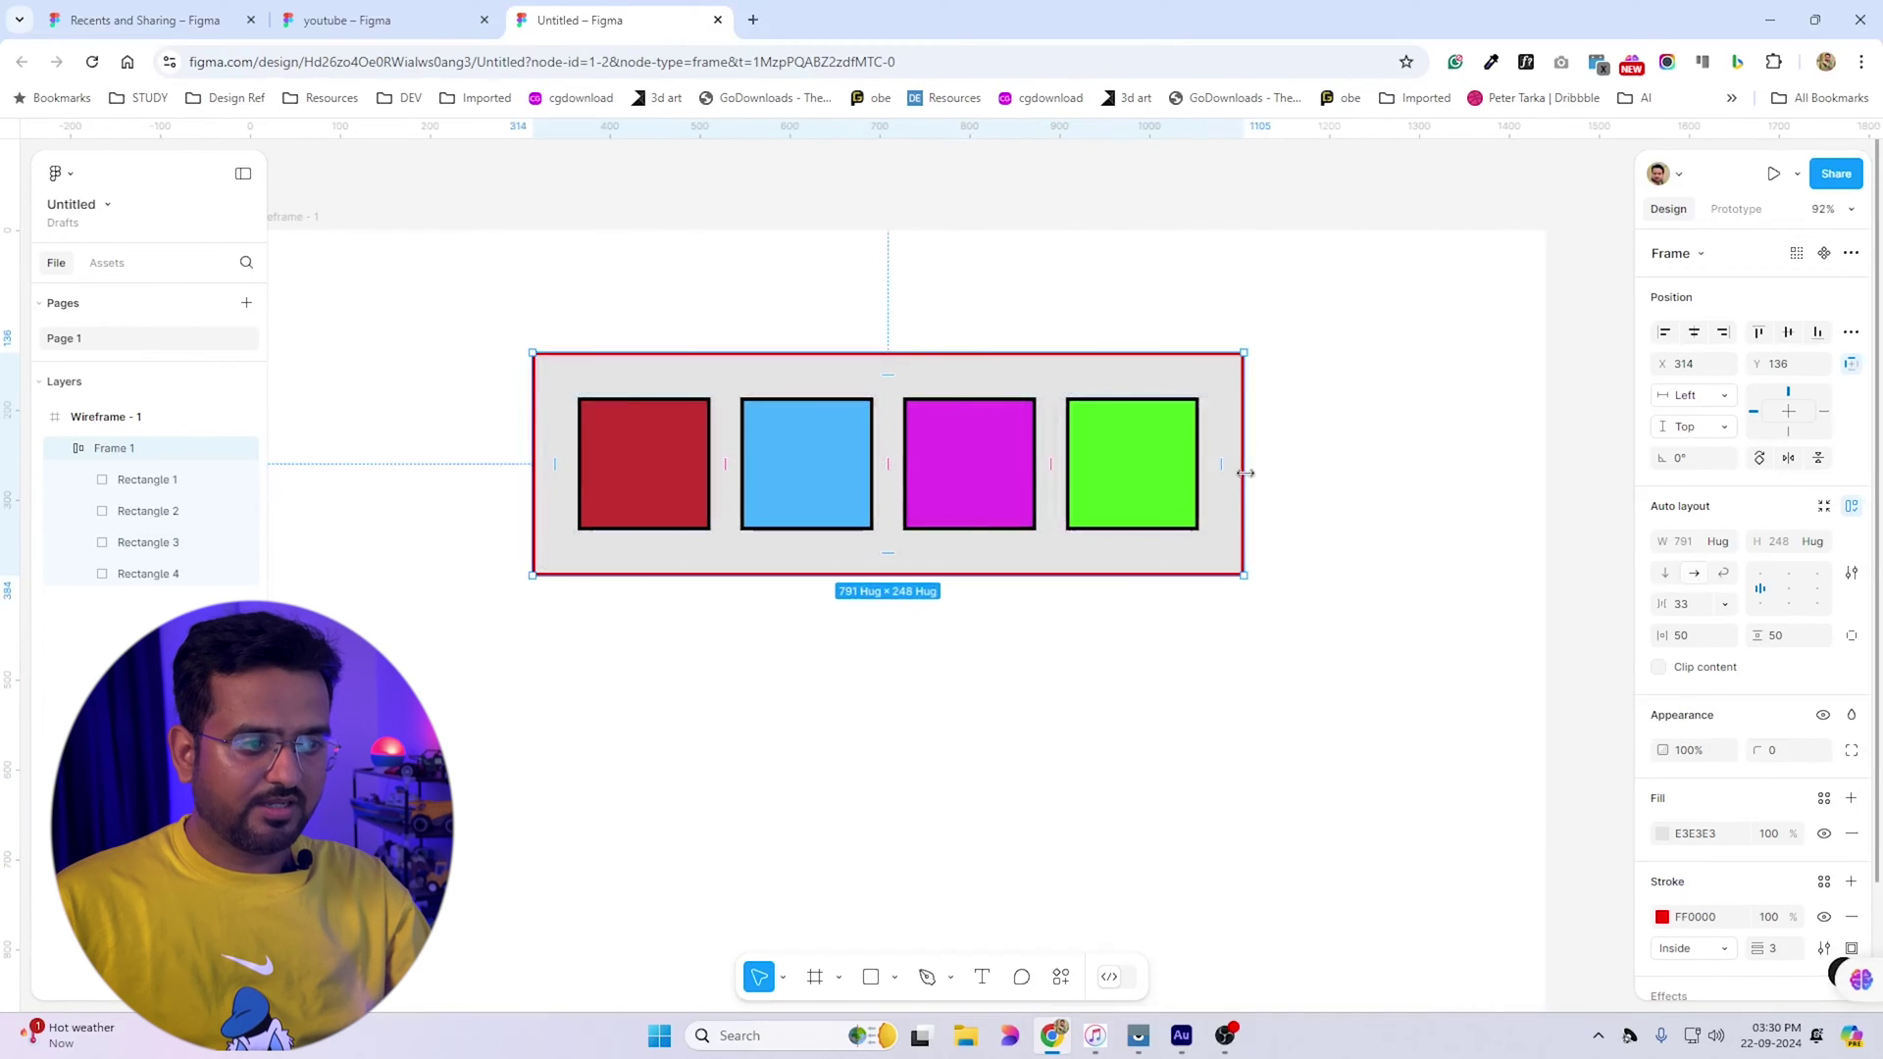
{"action": "left_click_drag", "start_coordinate": [1240, 487], "coordinate": [574, 484]}
{"action": "double_click", "coordinate": [574, 484]}
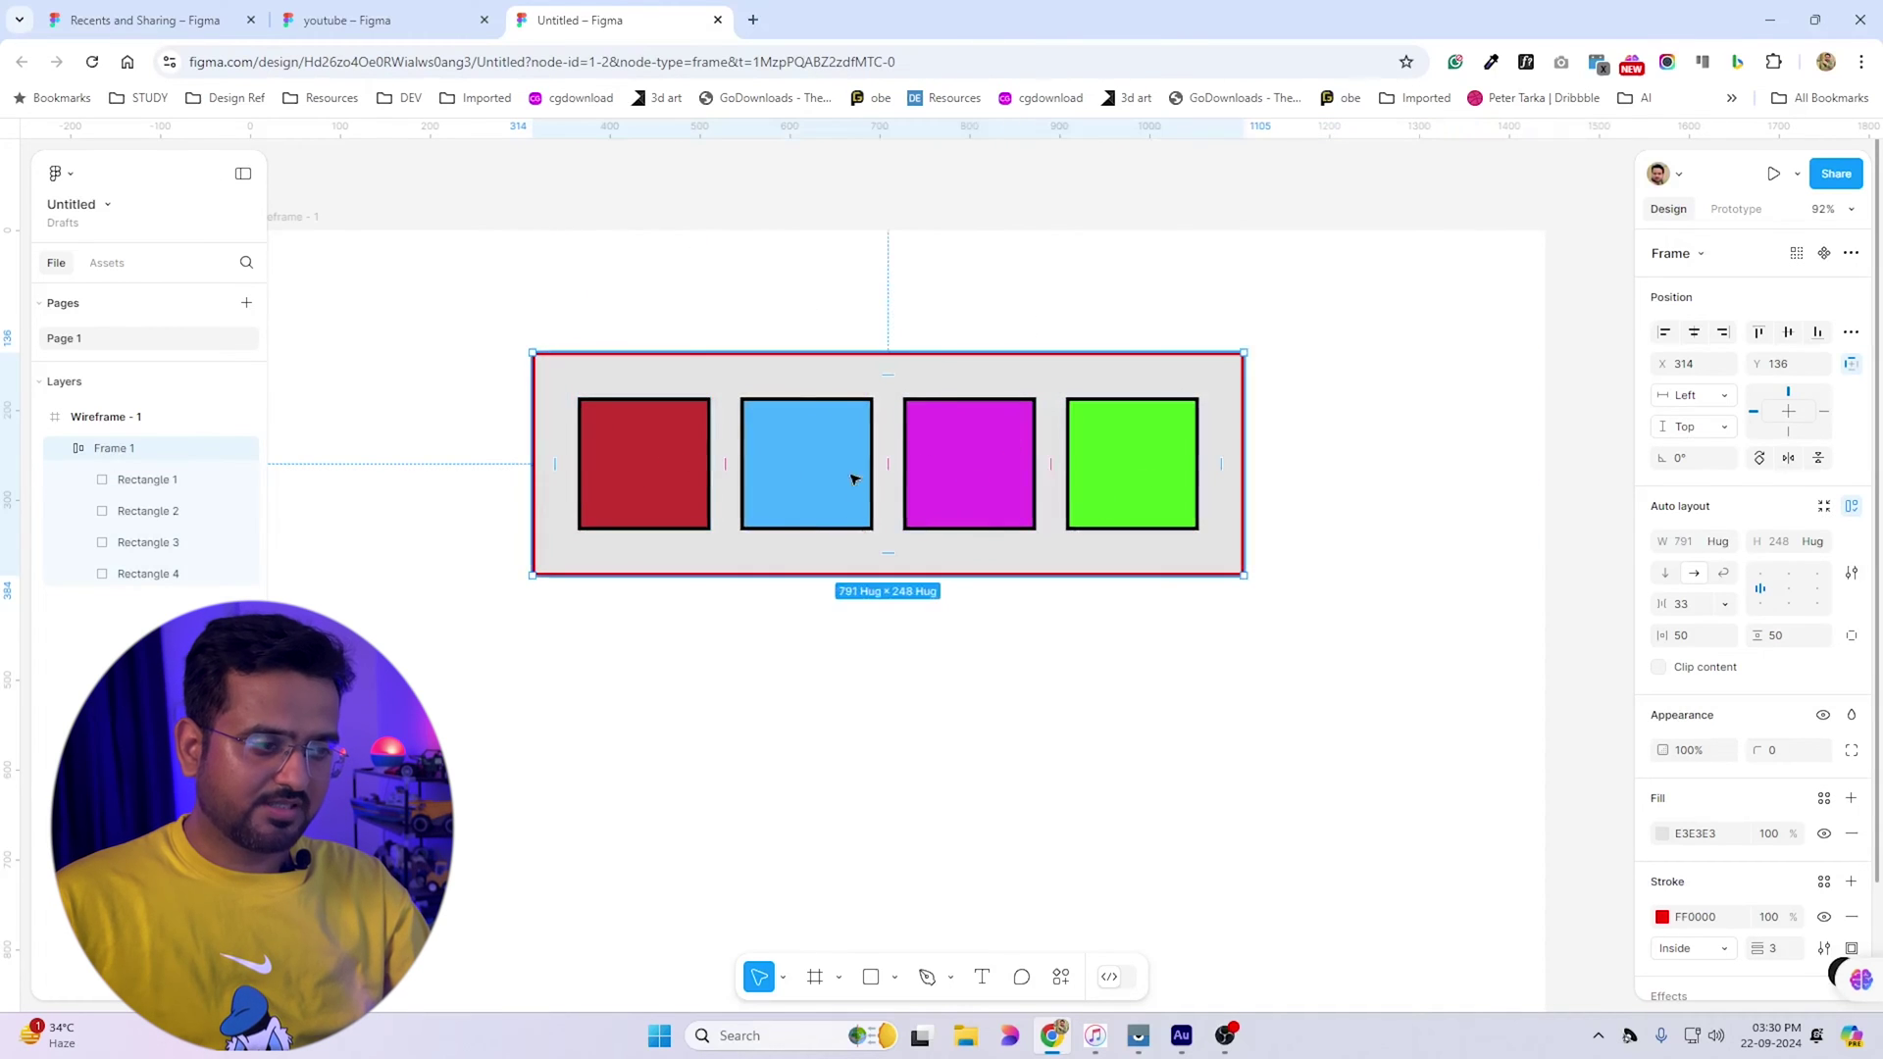
Switch Frame 1 to wrap layout and test narrowing and resetting its width, ending at about 629 wide
{"action": "left_click", "coordinate": [1725, 573]}
{"action": "left_click_drag", "start_coordinate": [1240, 525], "coordinate": [1063, 513]}
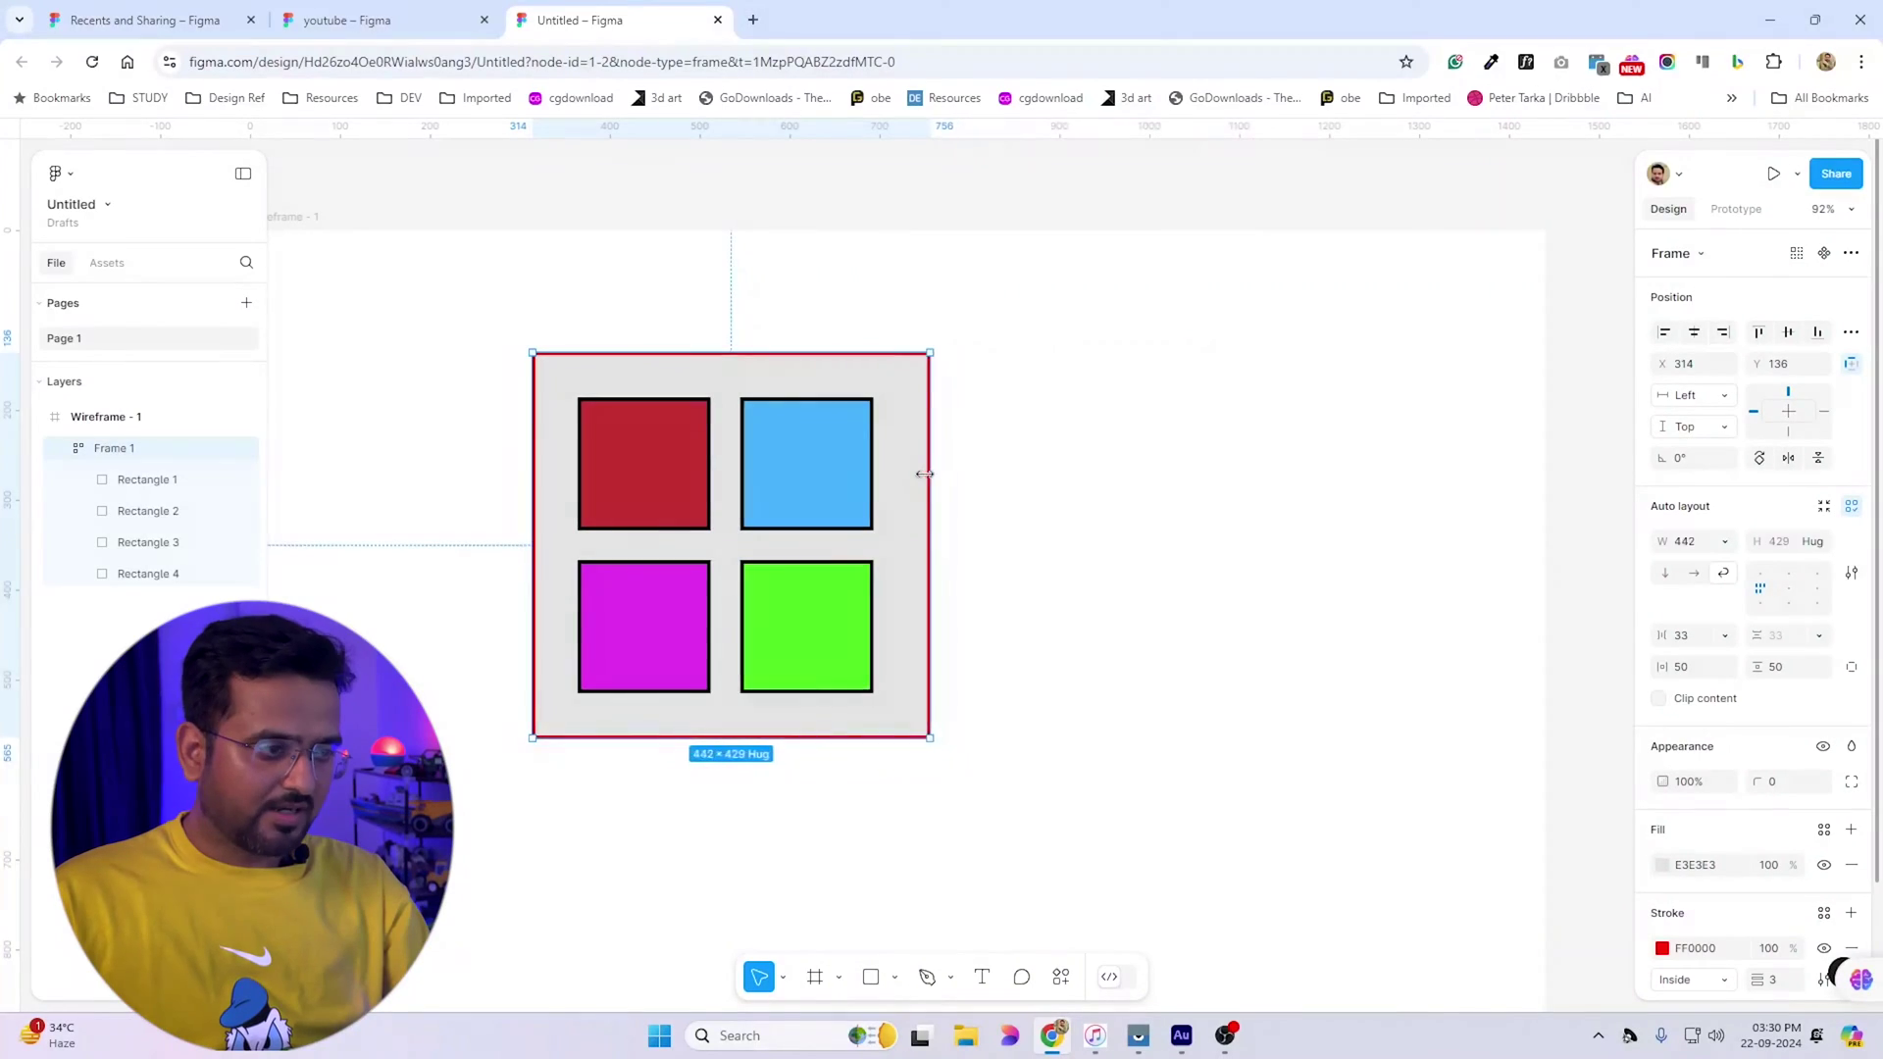
{"action": "double_click", "coordinate": [932, 473]}
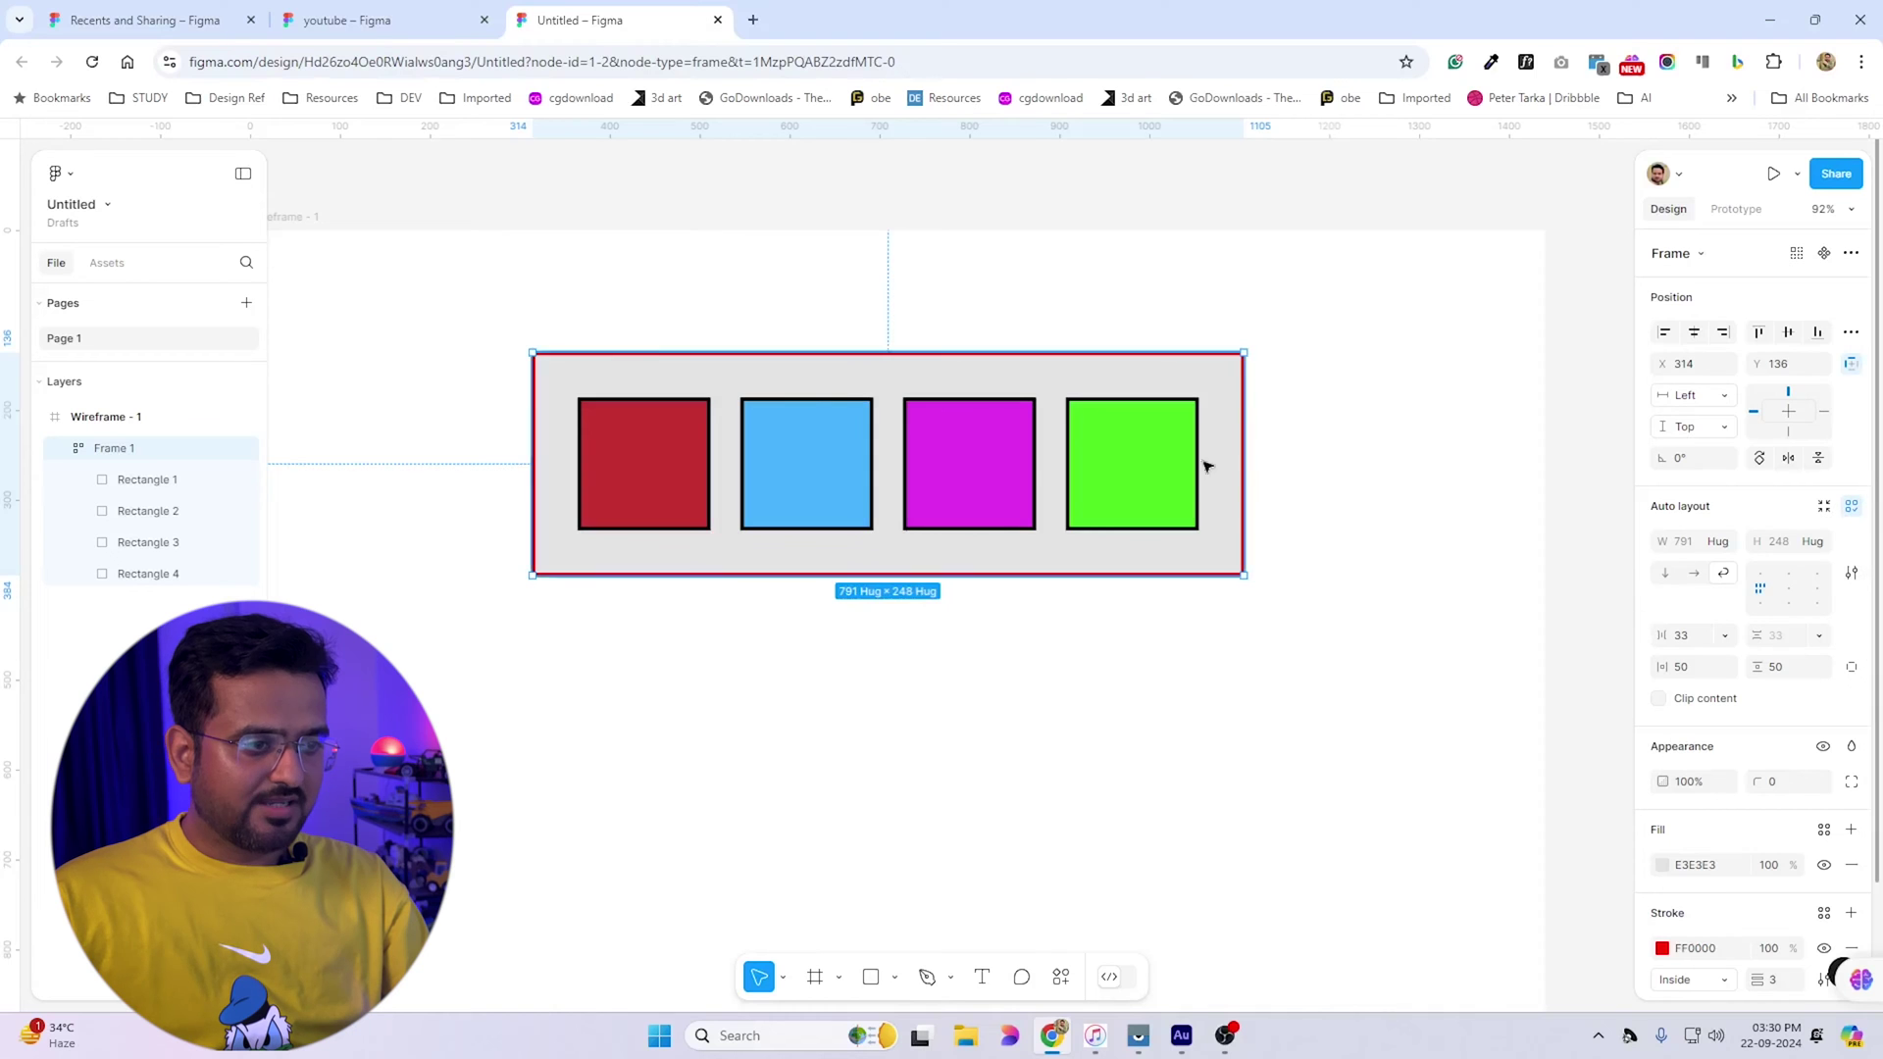
{"action": "left_click_drag", "start_coordinate": [1246, 465], "coordinate": [1097, 451]}
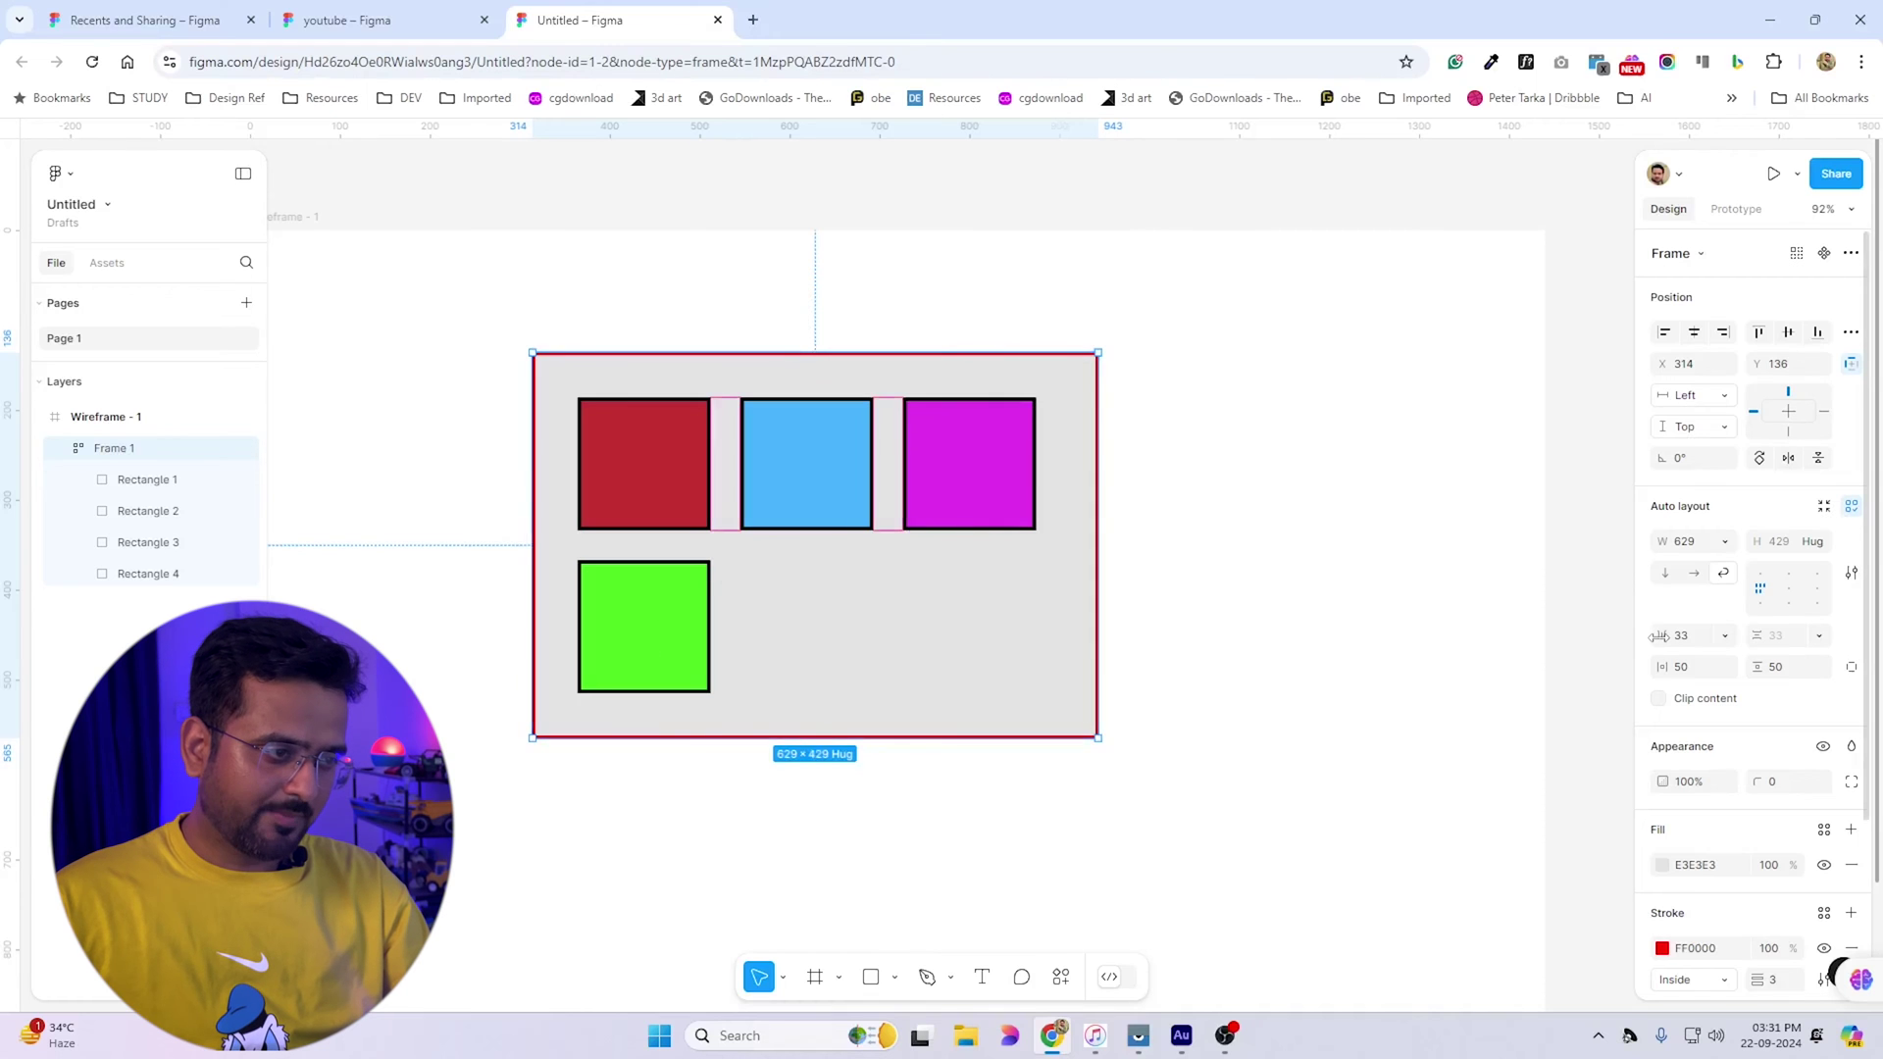
Try a horizontal gap of 43 and a vertical gap of 207 in Frame 1, and undo the gap and width changes
{"action": "mouse_move", "coordinate": [1660, 637]}
{"action": "left_mouse_down"}
{"action": "mouse_move", "coordinate": [1707, 636]}
{"action": "mouse_move", "coordinate": [1613, 637]}
{"action": "mouse_move", "coordinate": [1680, 629]}
{"action": "left_mouse_up"}
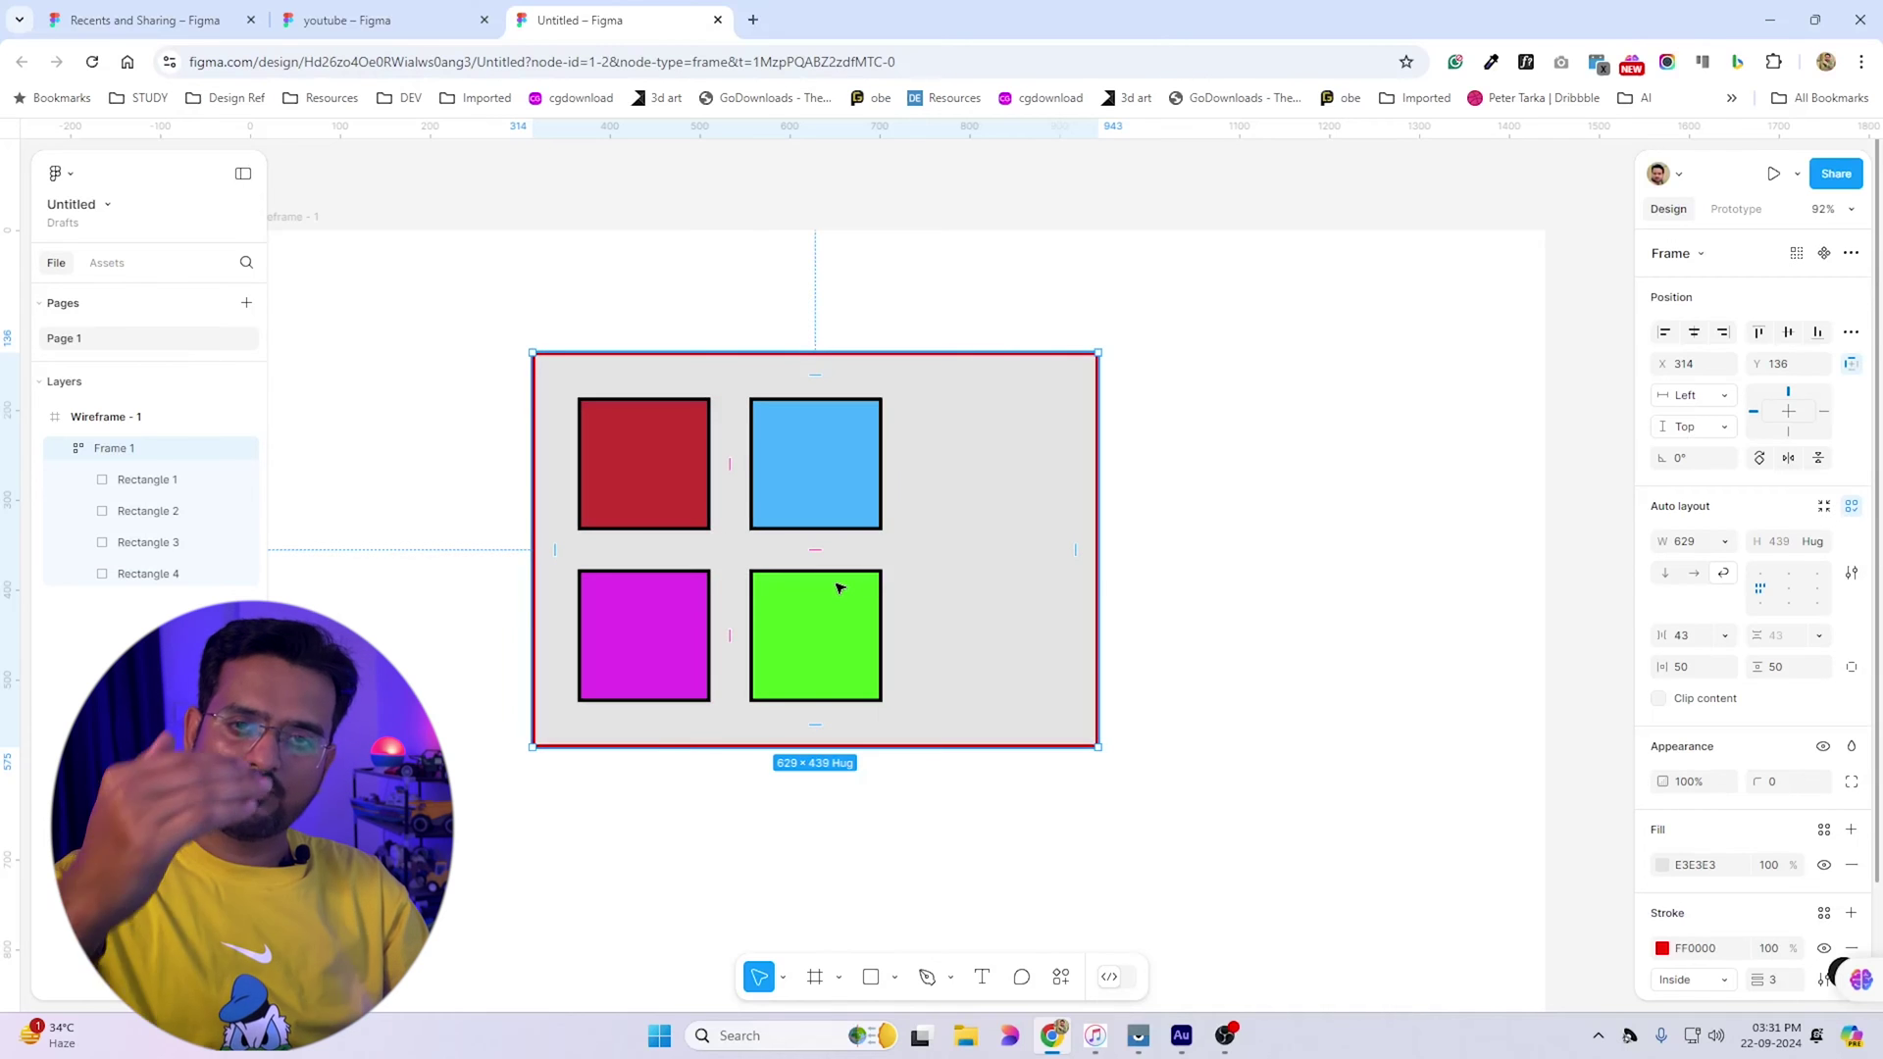
{"action": "left_click_drag", "start_coordinate": [1756, 635], "coordinate": [1500, 589]}
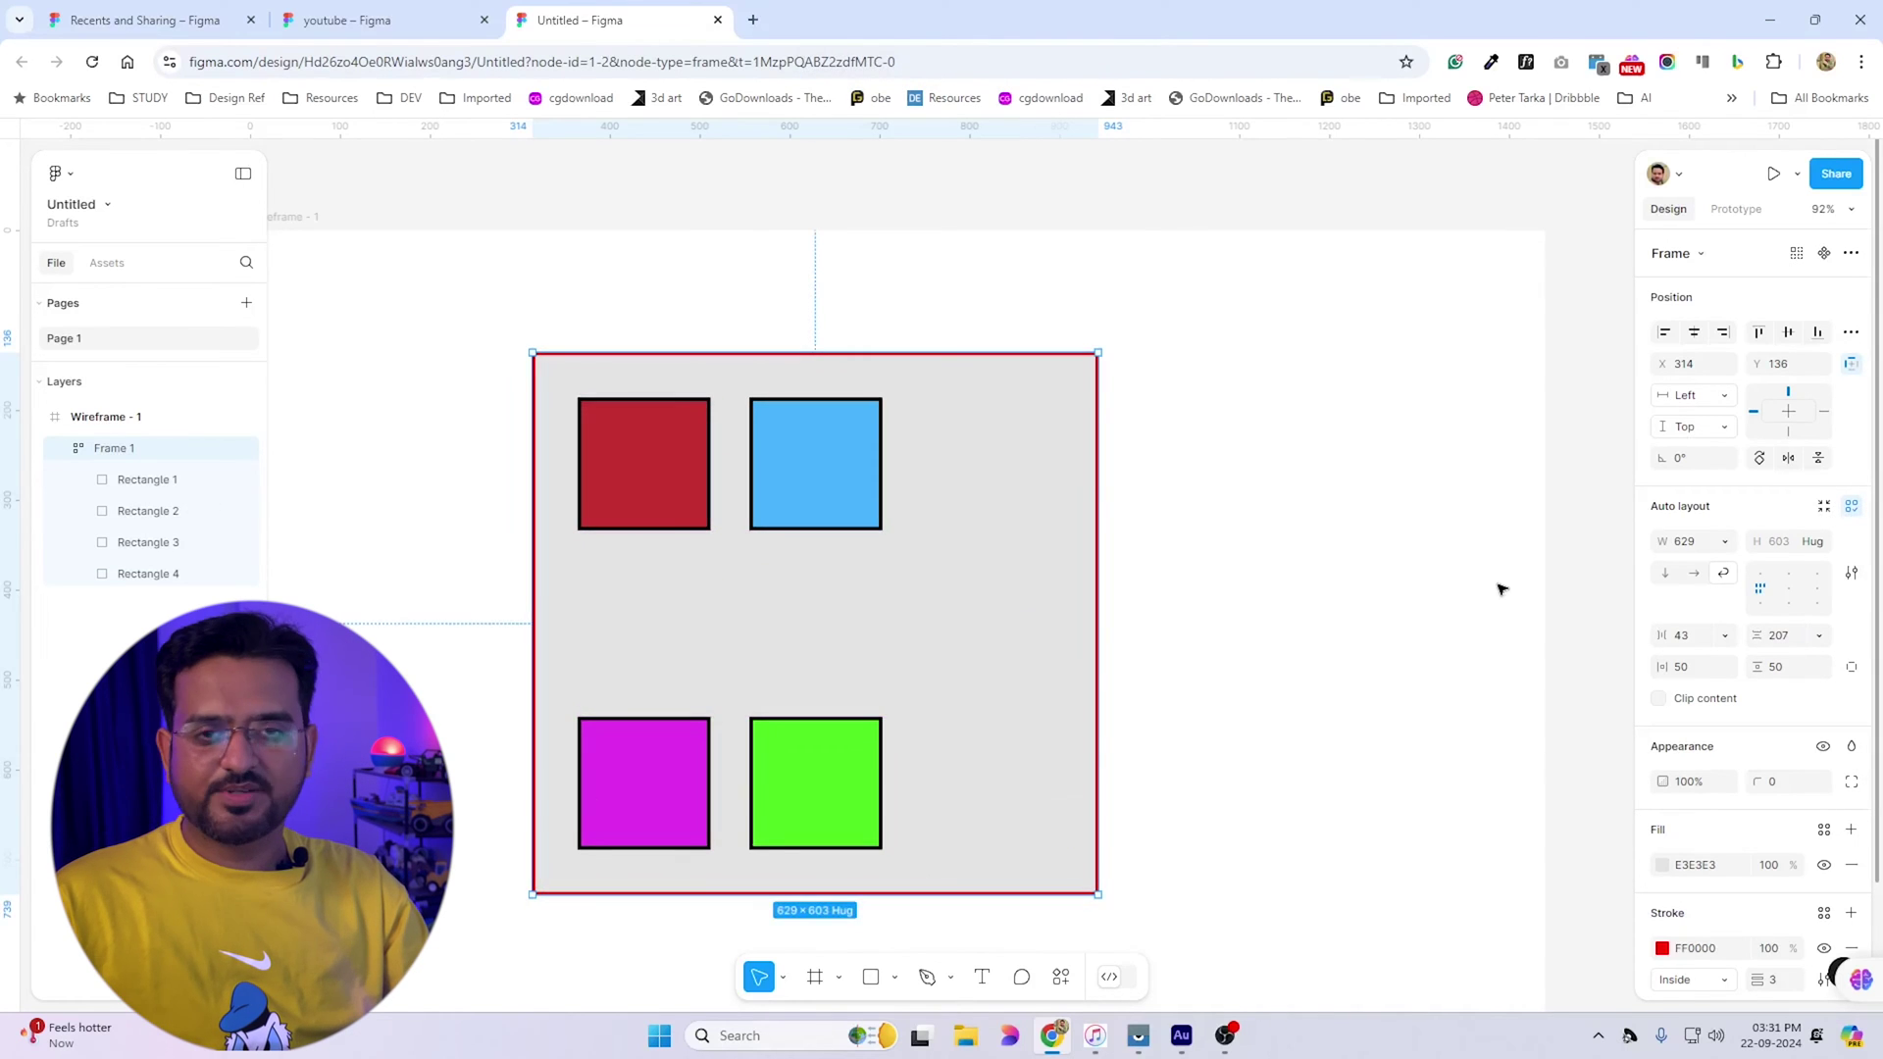
{"action": "key", "text": "ctrl+z"}
{"action": "key", "text": "ctrl+z"}
{"action": "key", "text": "ctrl+z"}
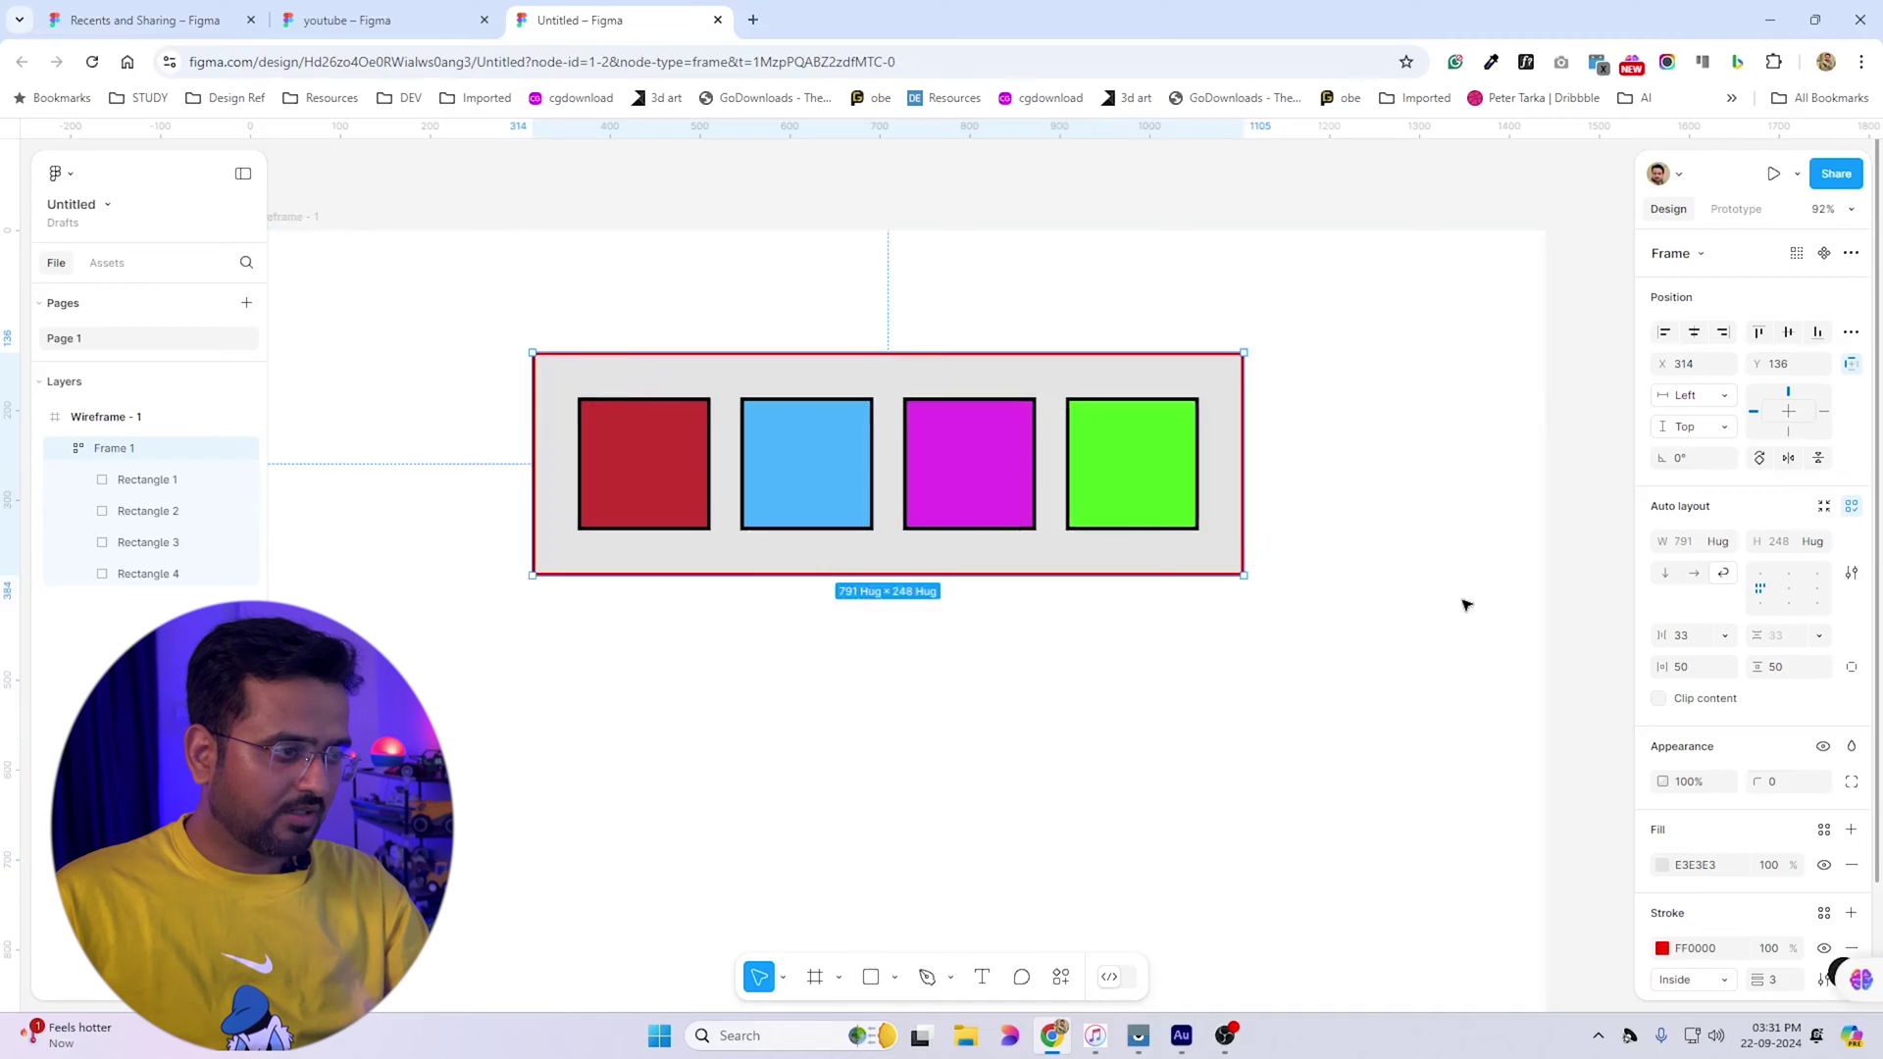
Switch Frame 1 back to horizontal layout and move it to about X 150, Y 145
{"action": "left_click", "coordinate": [1706, 573]}
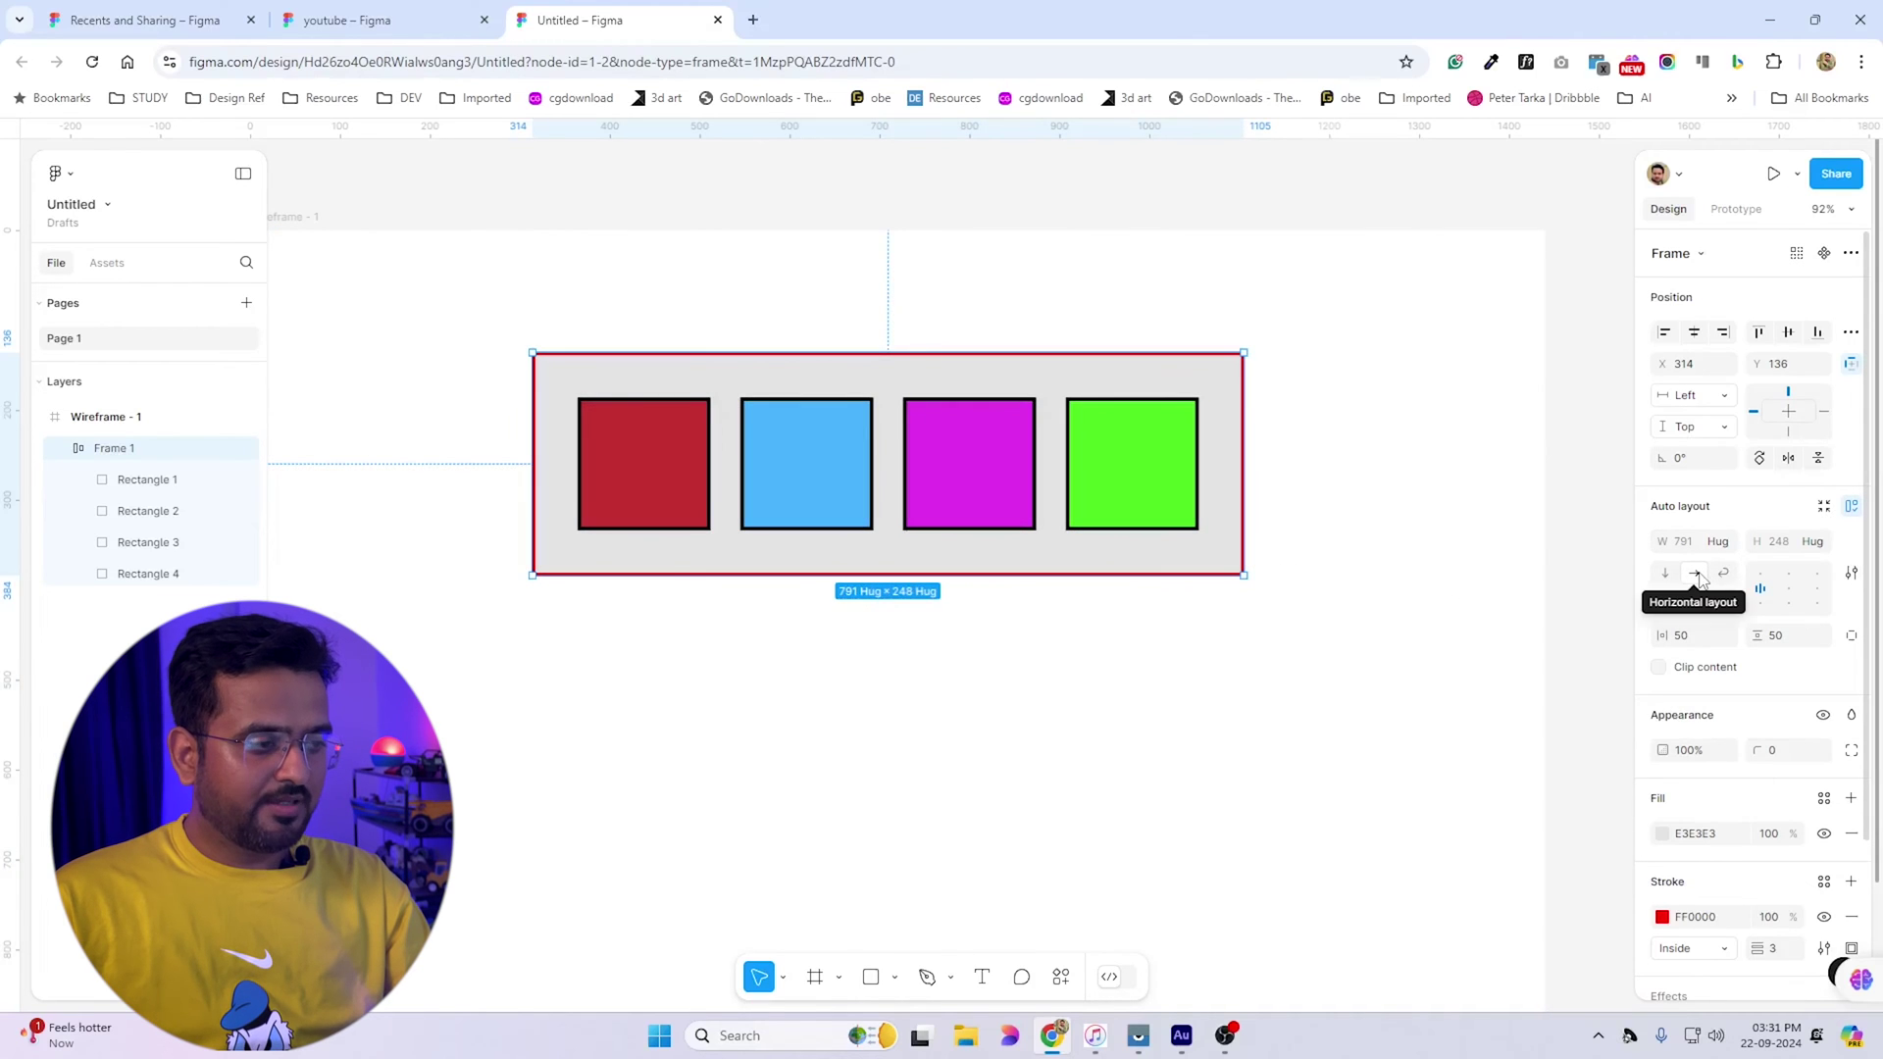
{"action": "left_click_drag", "start_coordinate": [991, 373], "coordinate": [839, 381]}
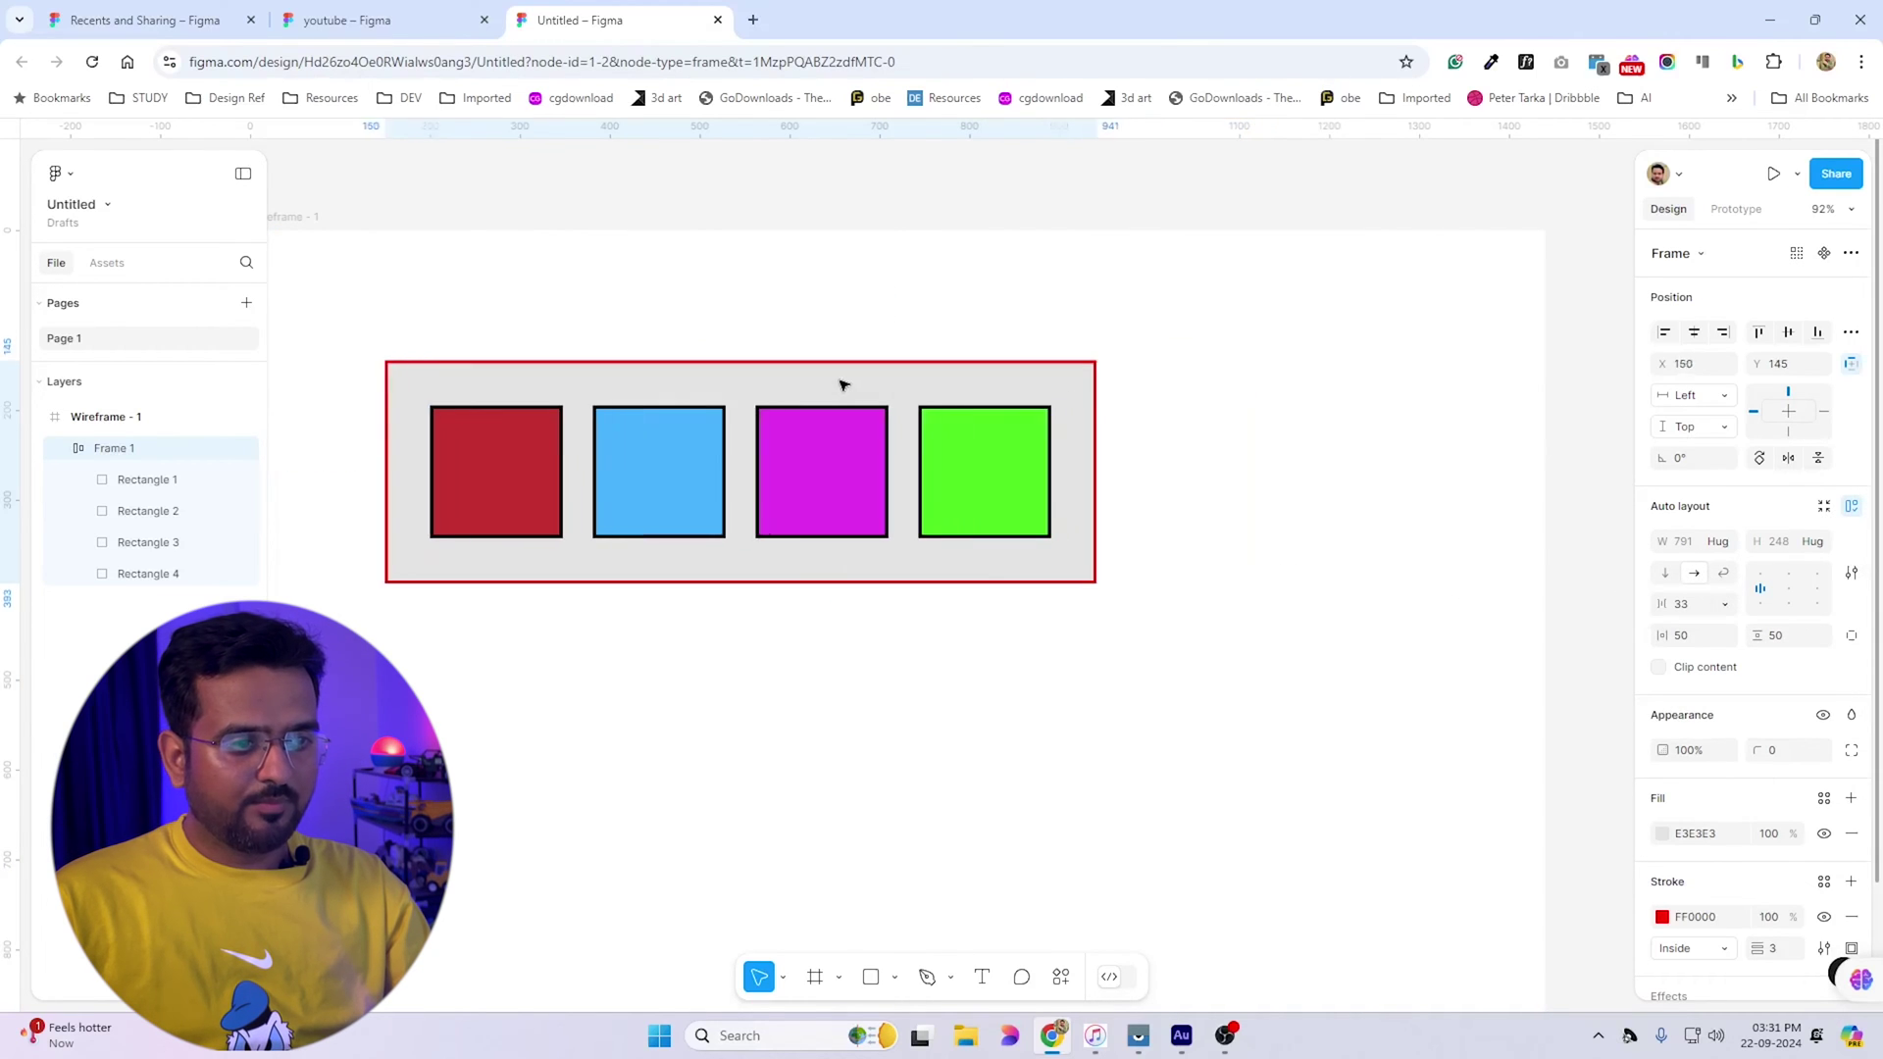
Enlarge Frame 1 to 1180 × 609 and try its top alignments for the four squares, ending with centre alignment
{"action": "left_click_drag", "start_coordinate": [1007, 583], "coordinate": [1020, 903]}
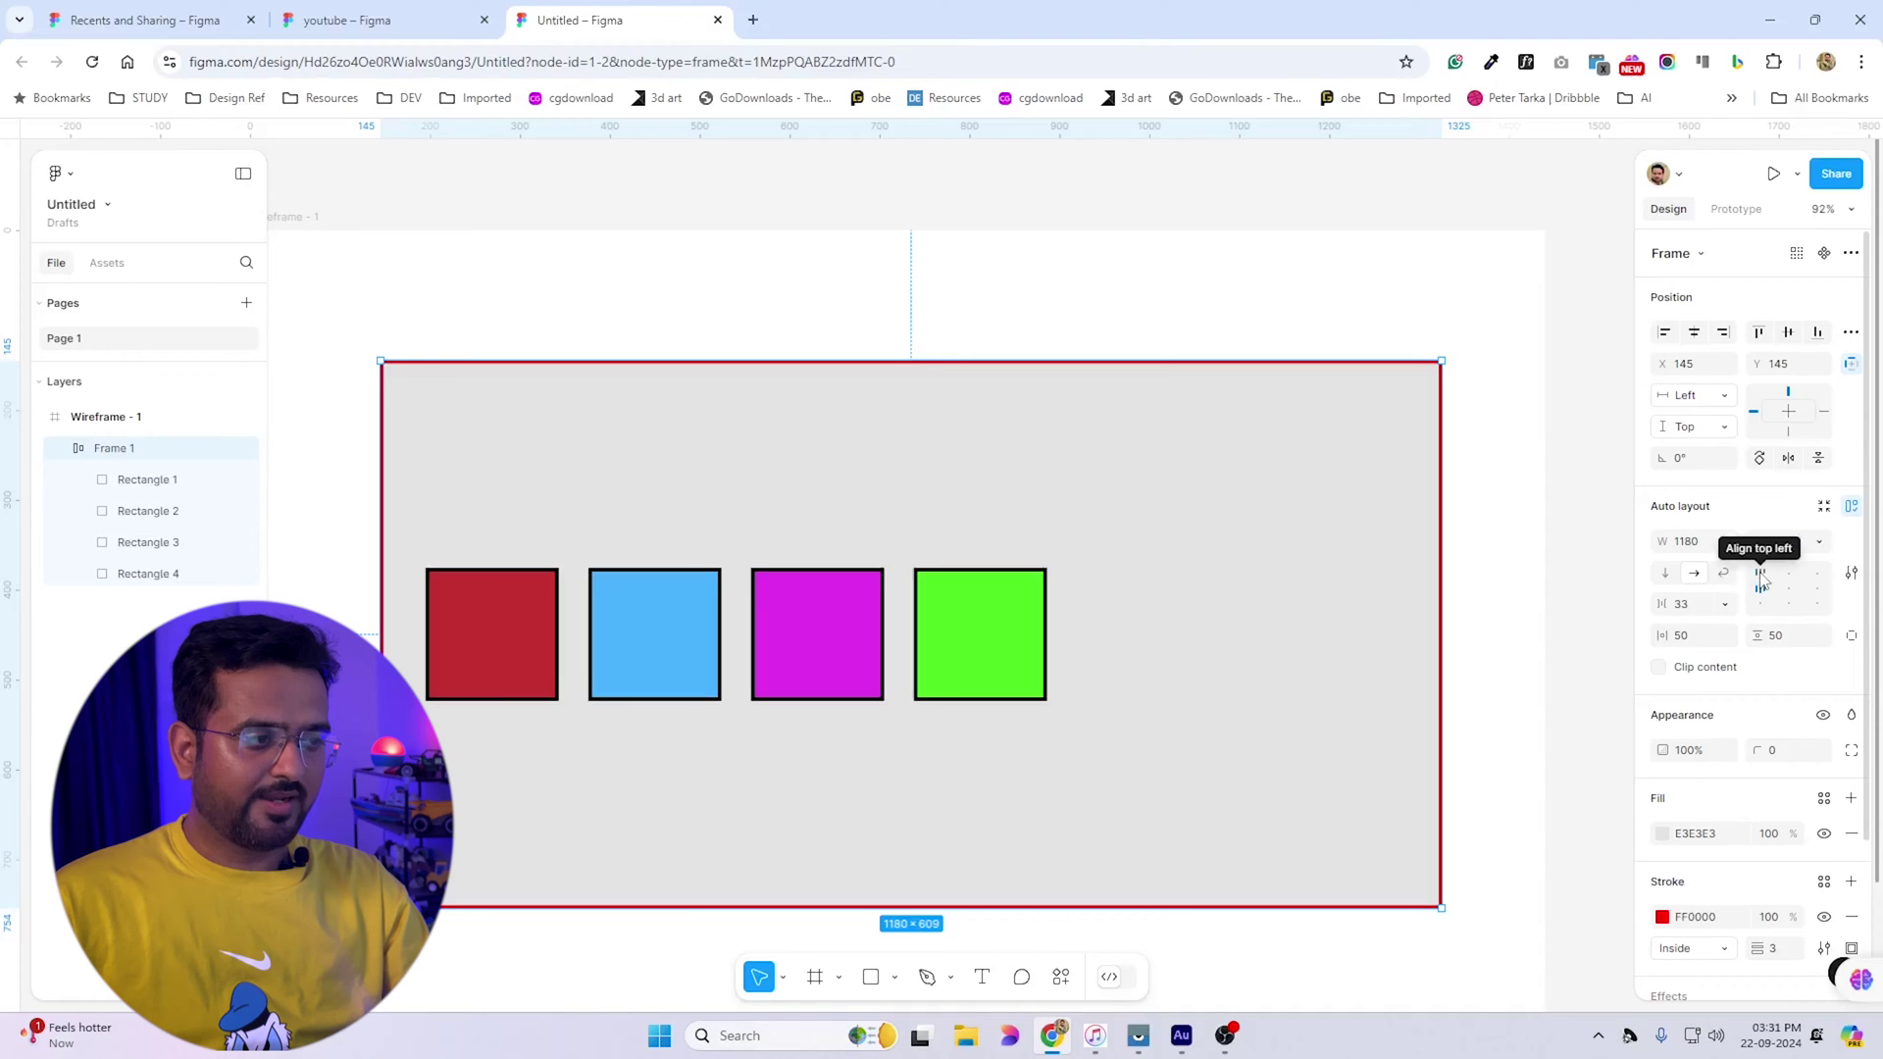
{"action": "left_click", "coordinate": [1760, 579]}
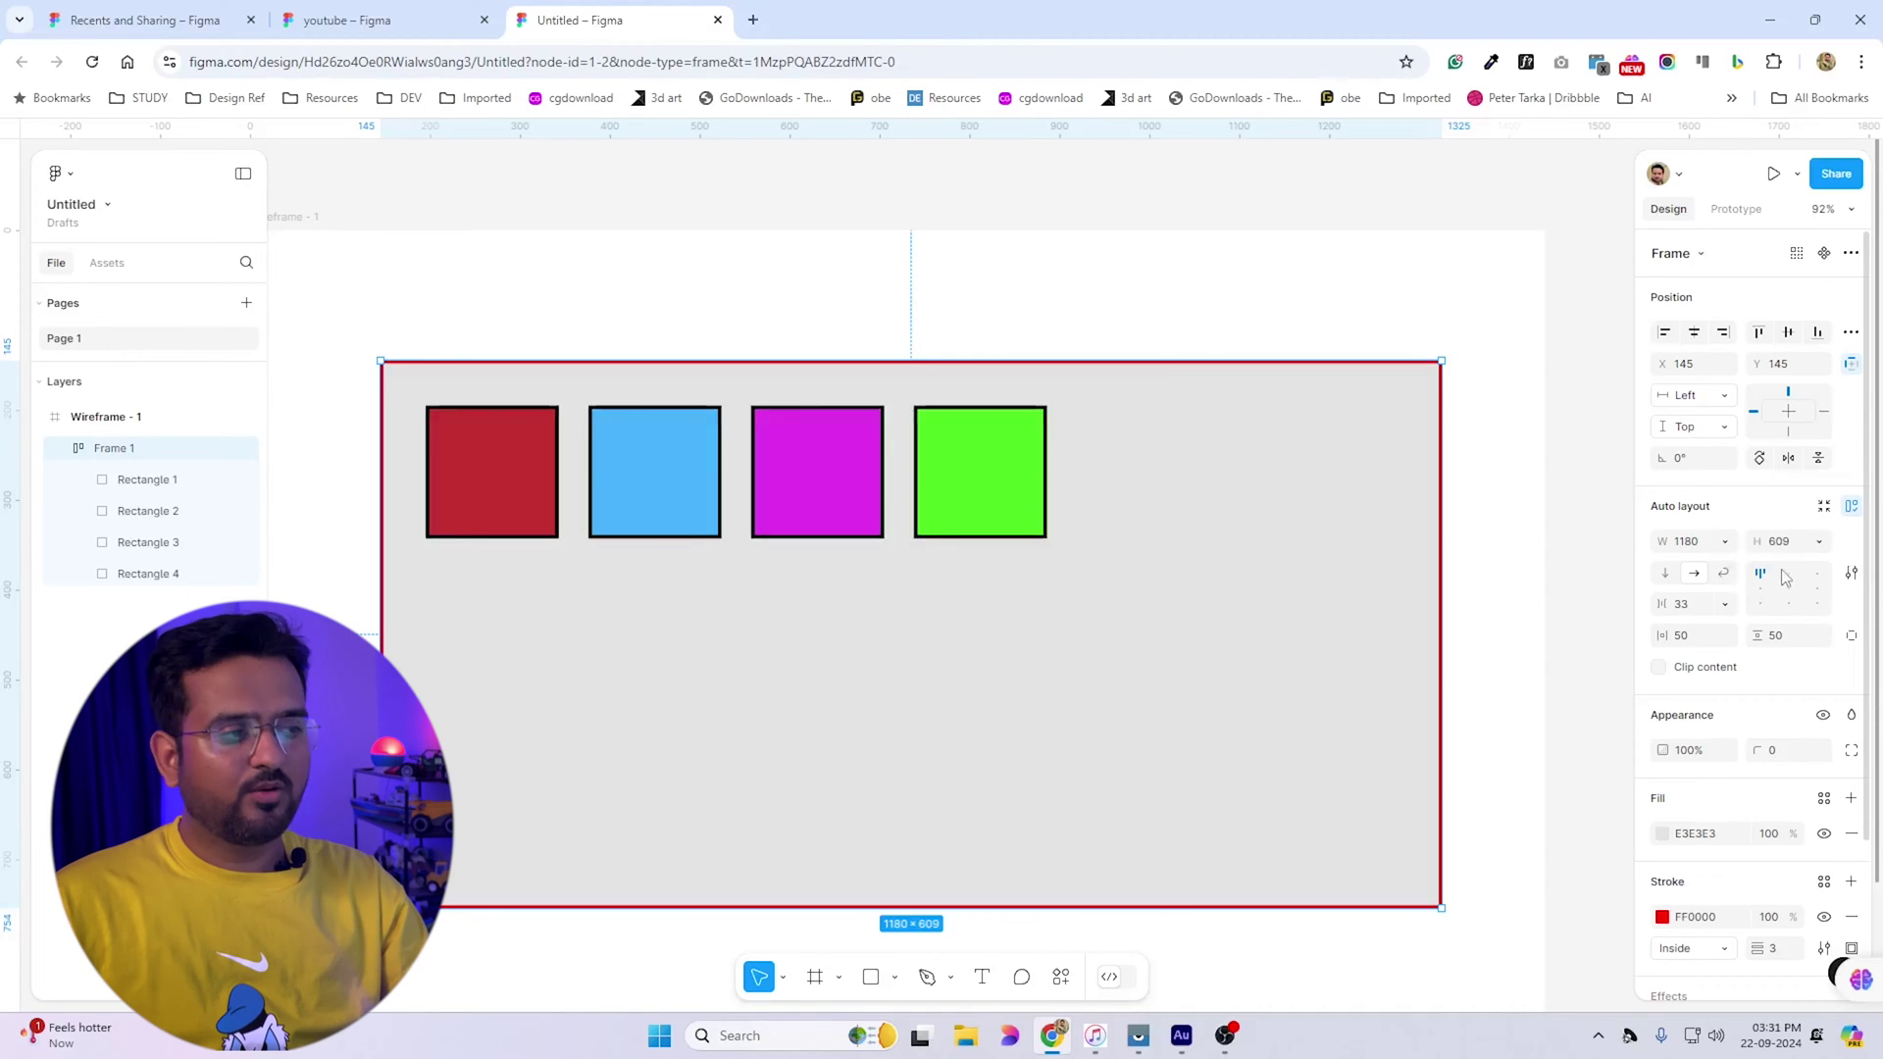
{"action": "left_click", "coordinate": [1793, 573]}
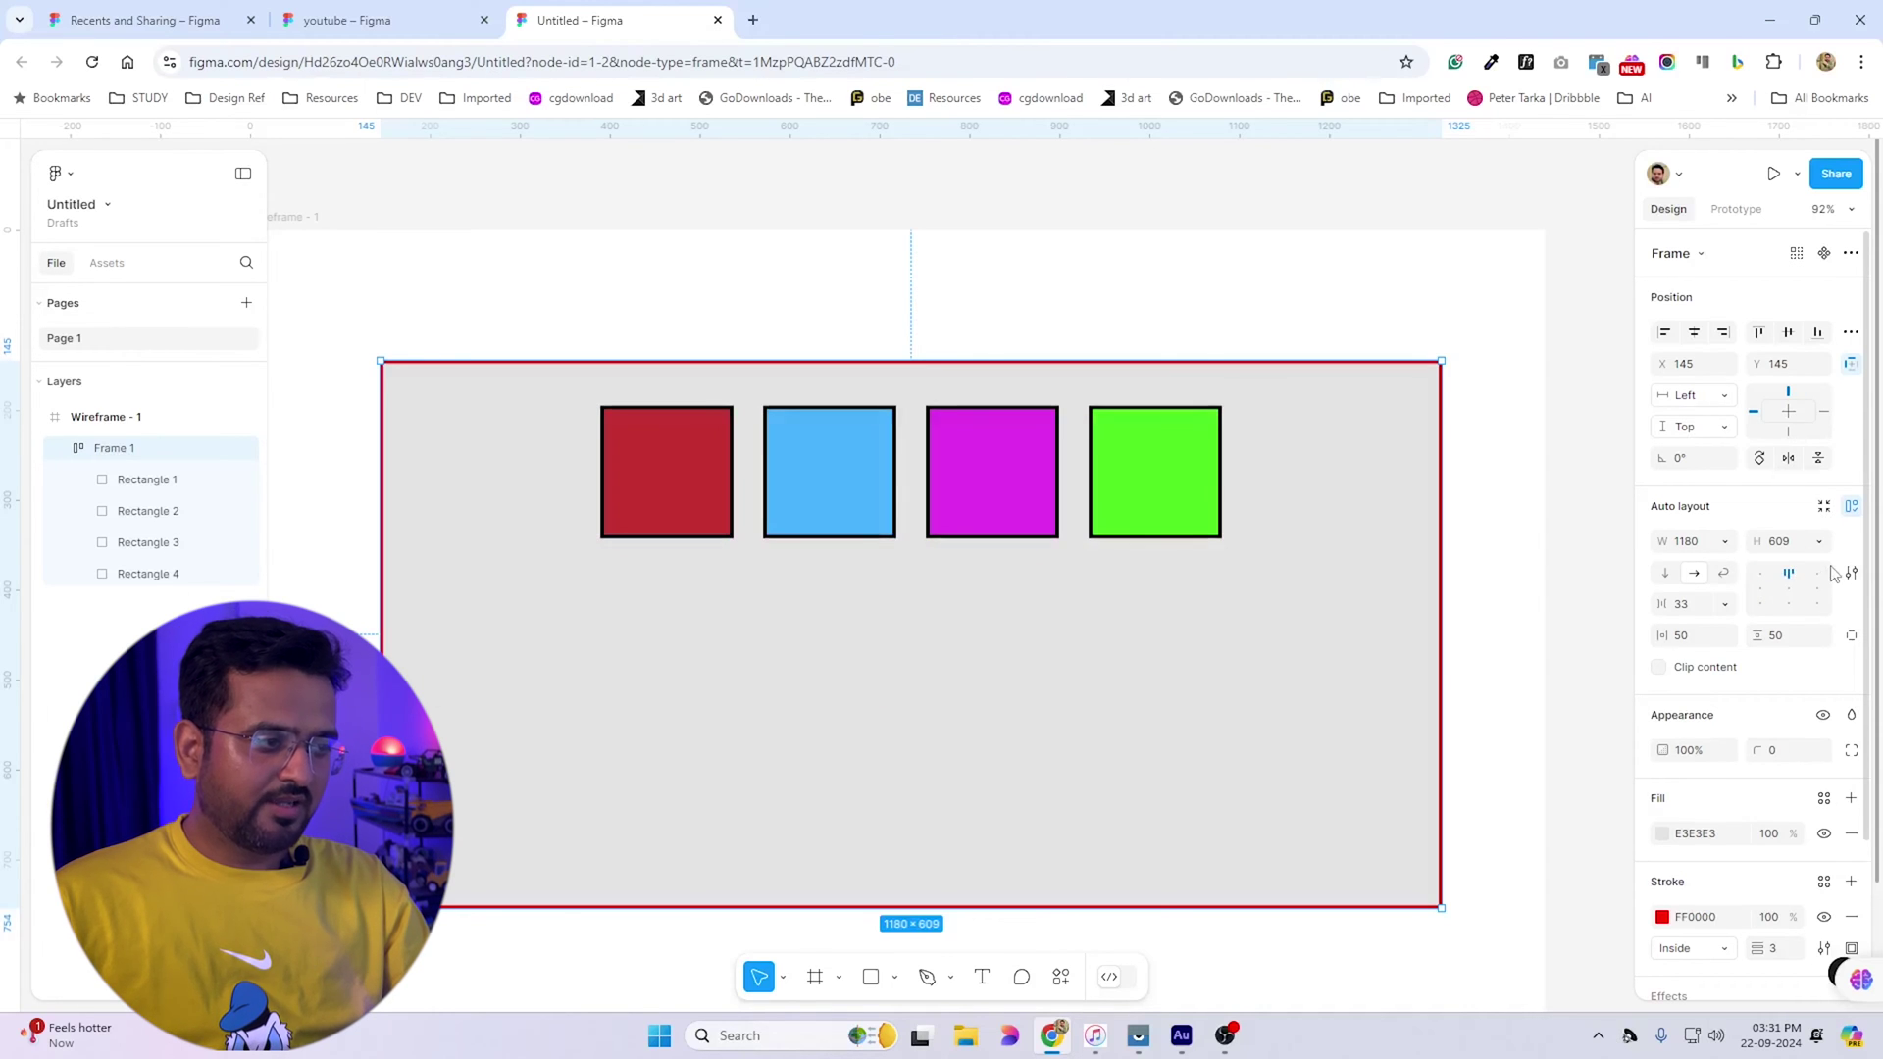
{"action": "left_click", "coordinate": [1819, 576]}
{"action": "left_click", "coordinate": [1791, 591]}
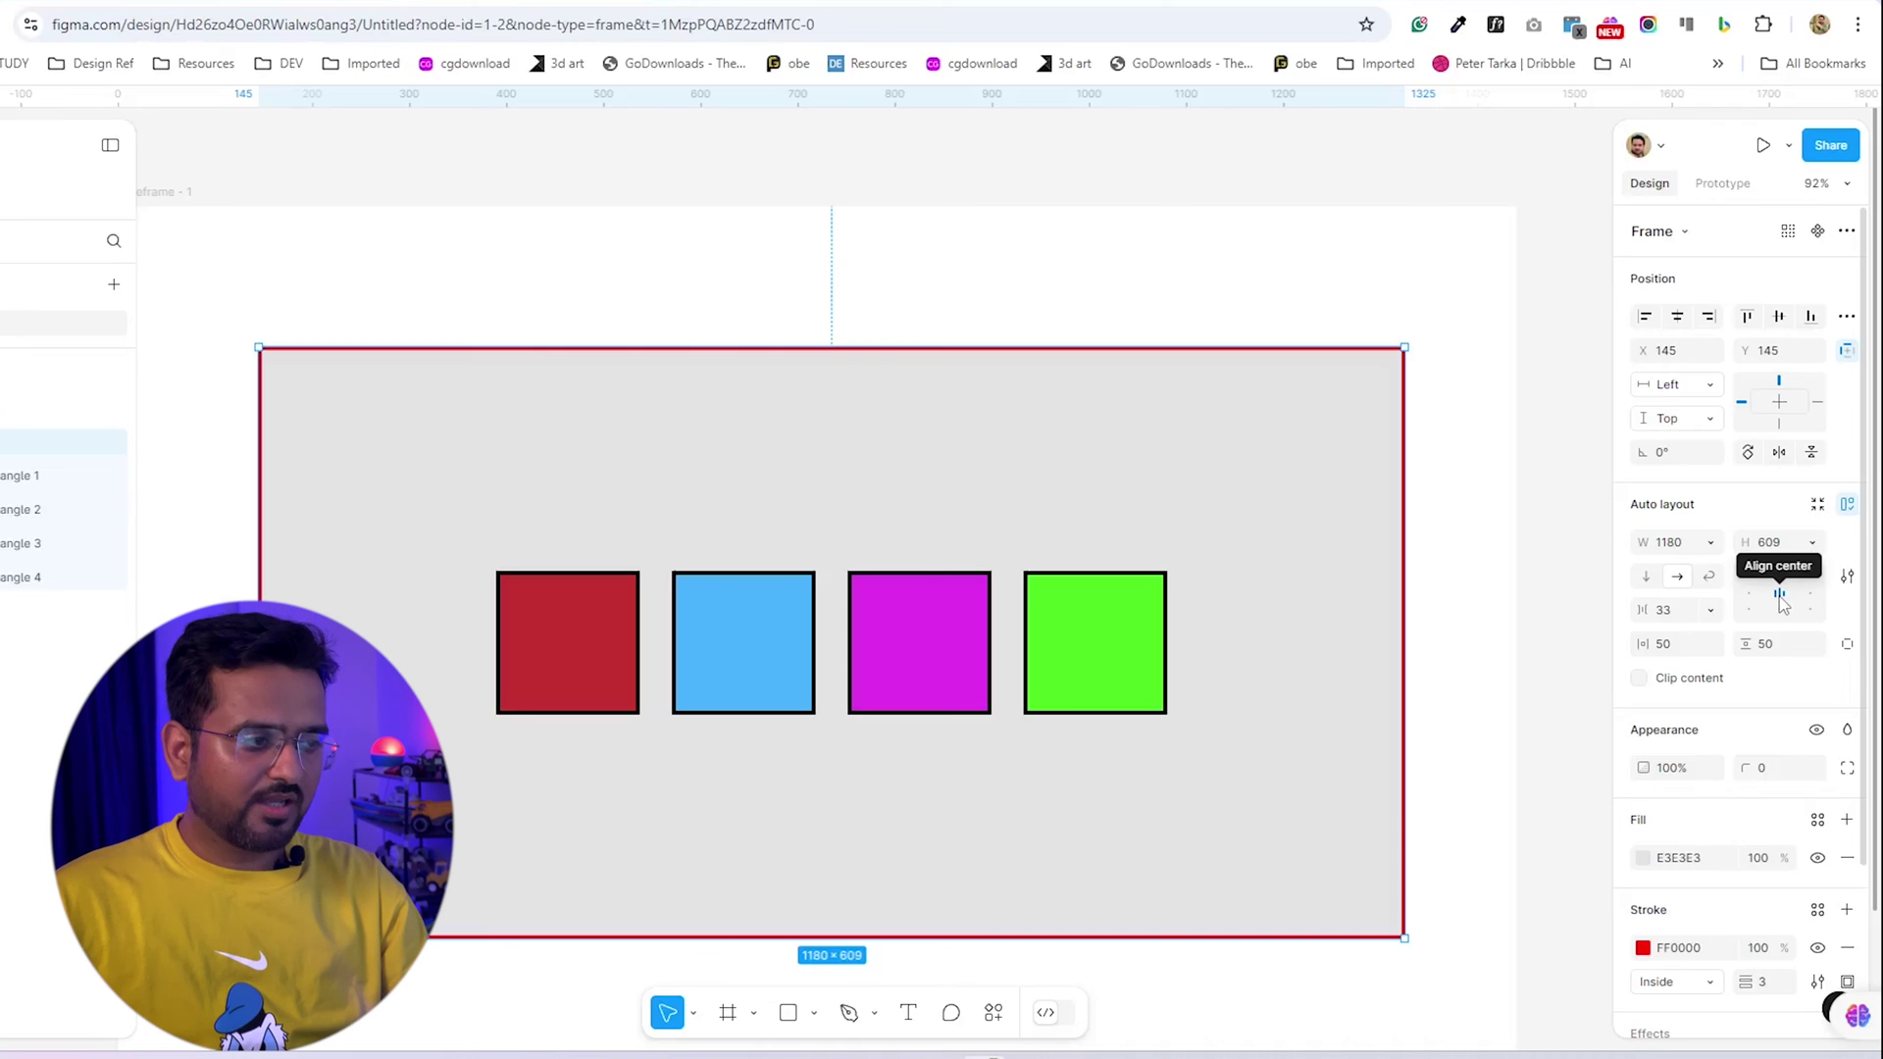
Try Auto spacing between the four squares in Frame 1, toggling it off and on and aligning the row to the top
{"action": "left_click", "coordinate": [1780, 595]}
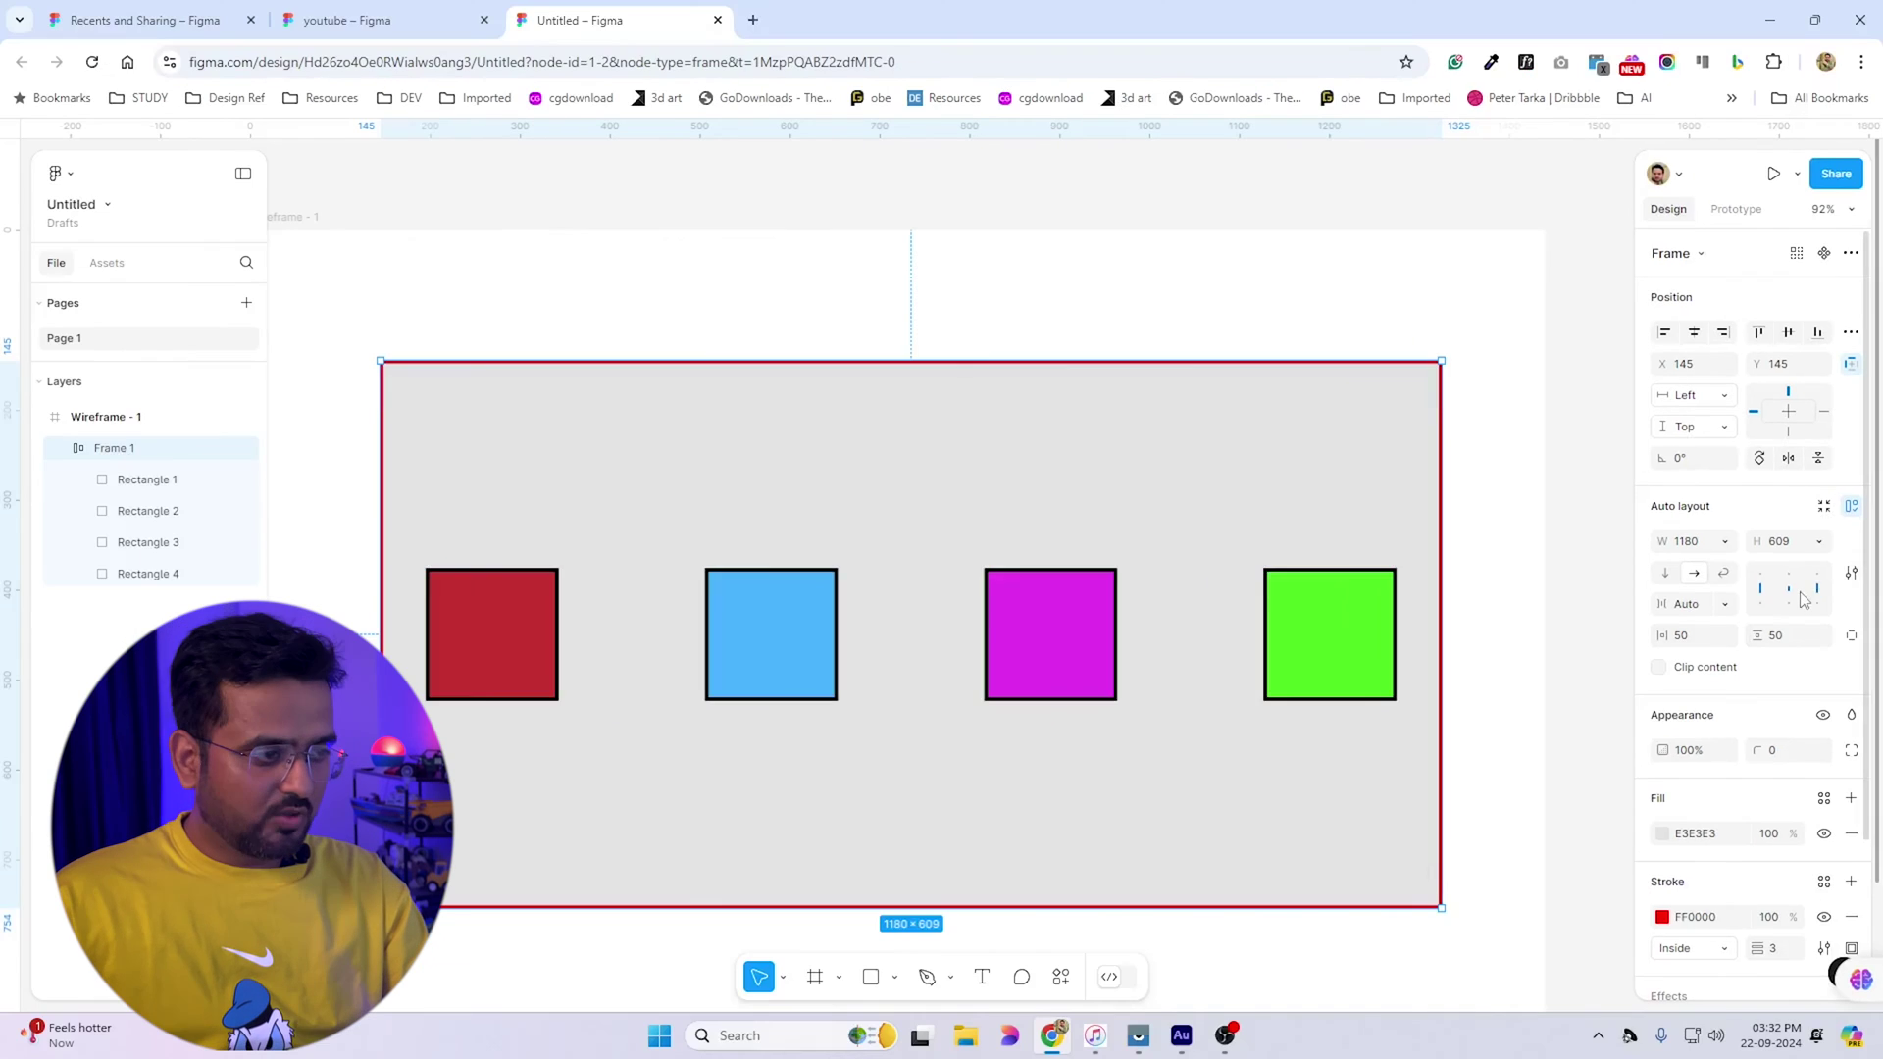
{"action": "left_click", "coordinate": [1781, 595]}
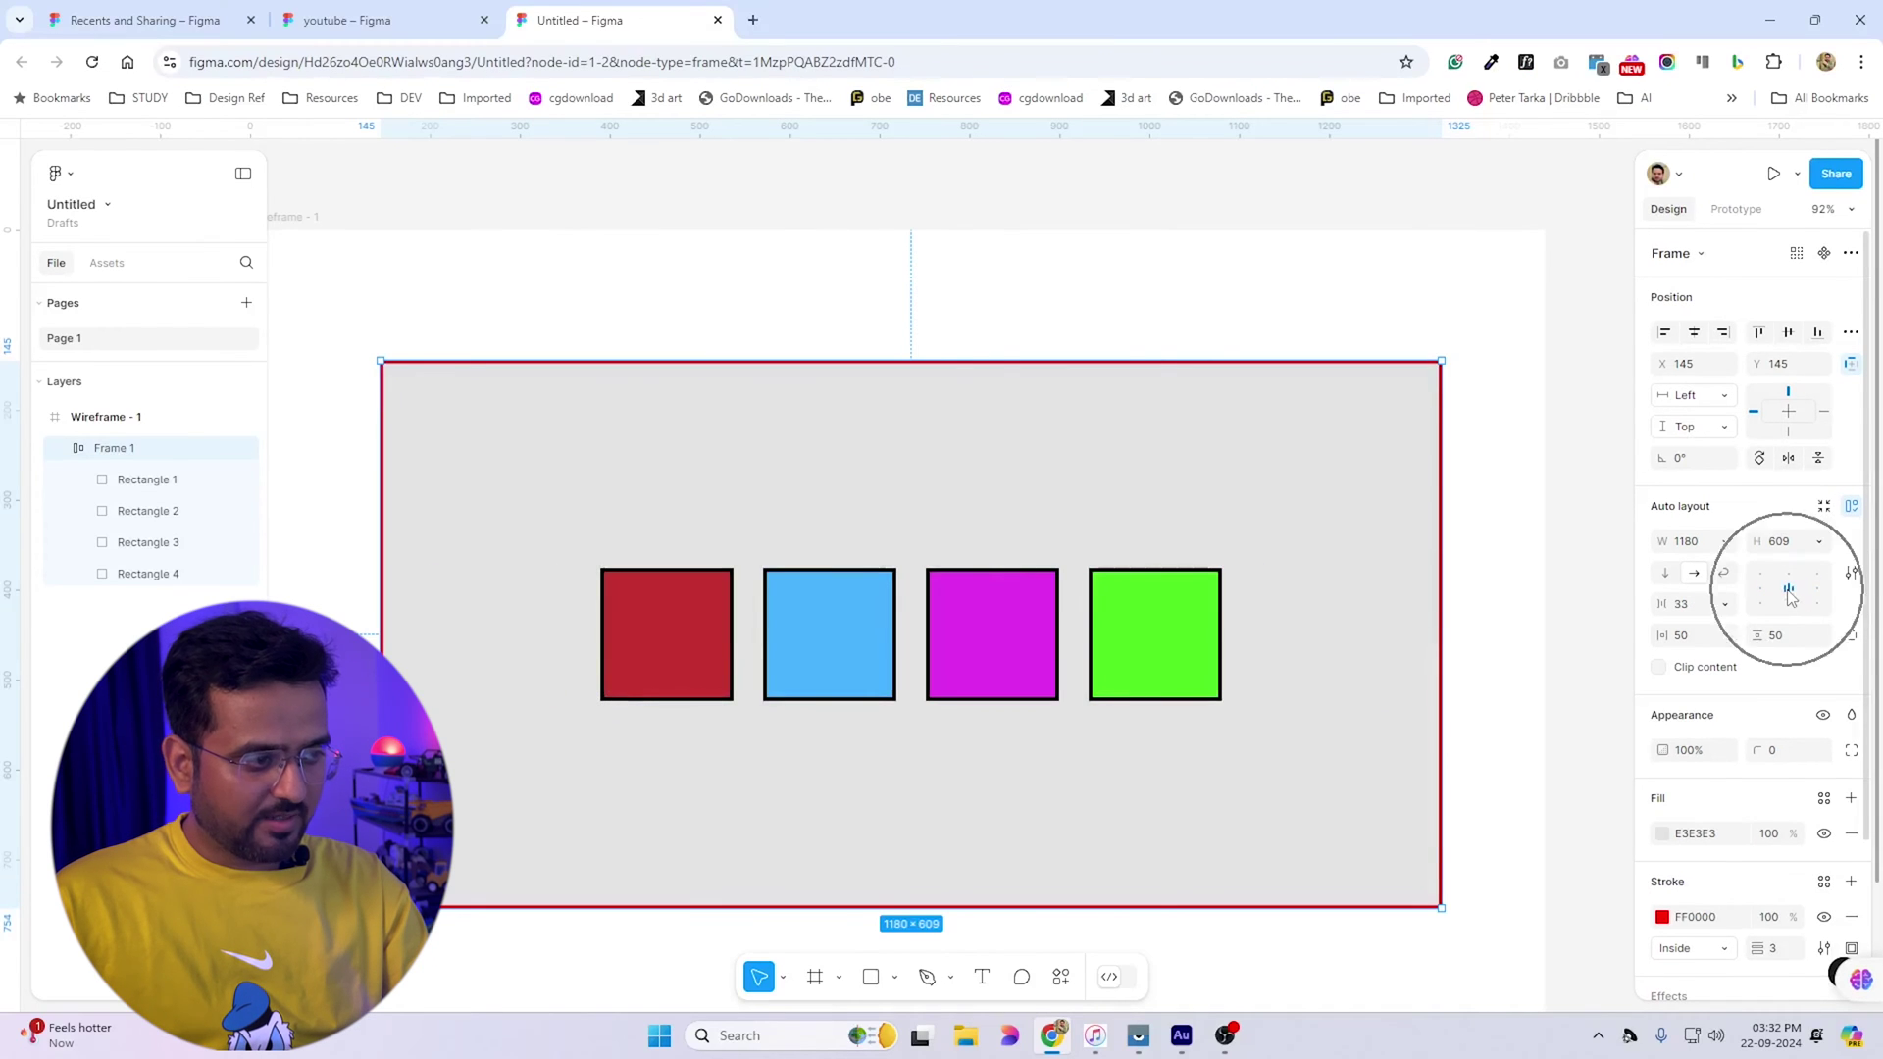
{"action": "left_click", "coordinate": [1790, 597]}
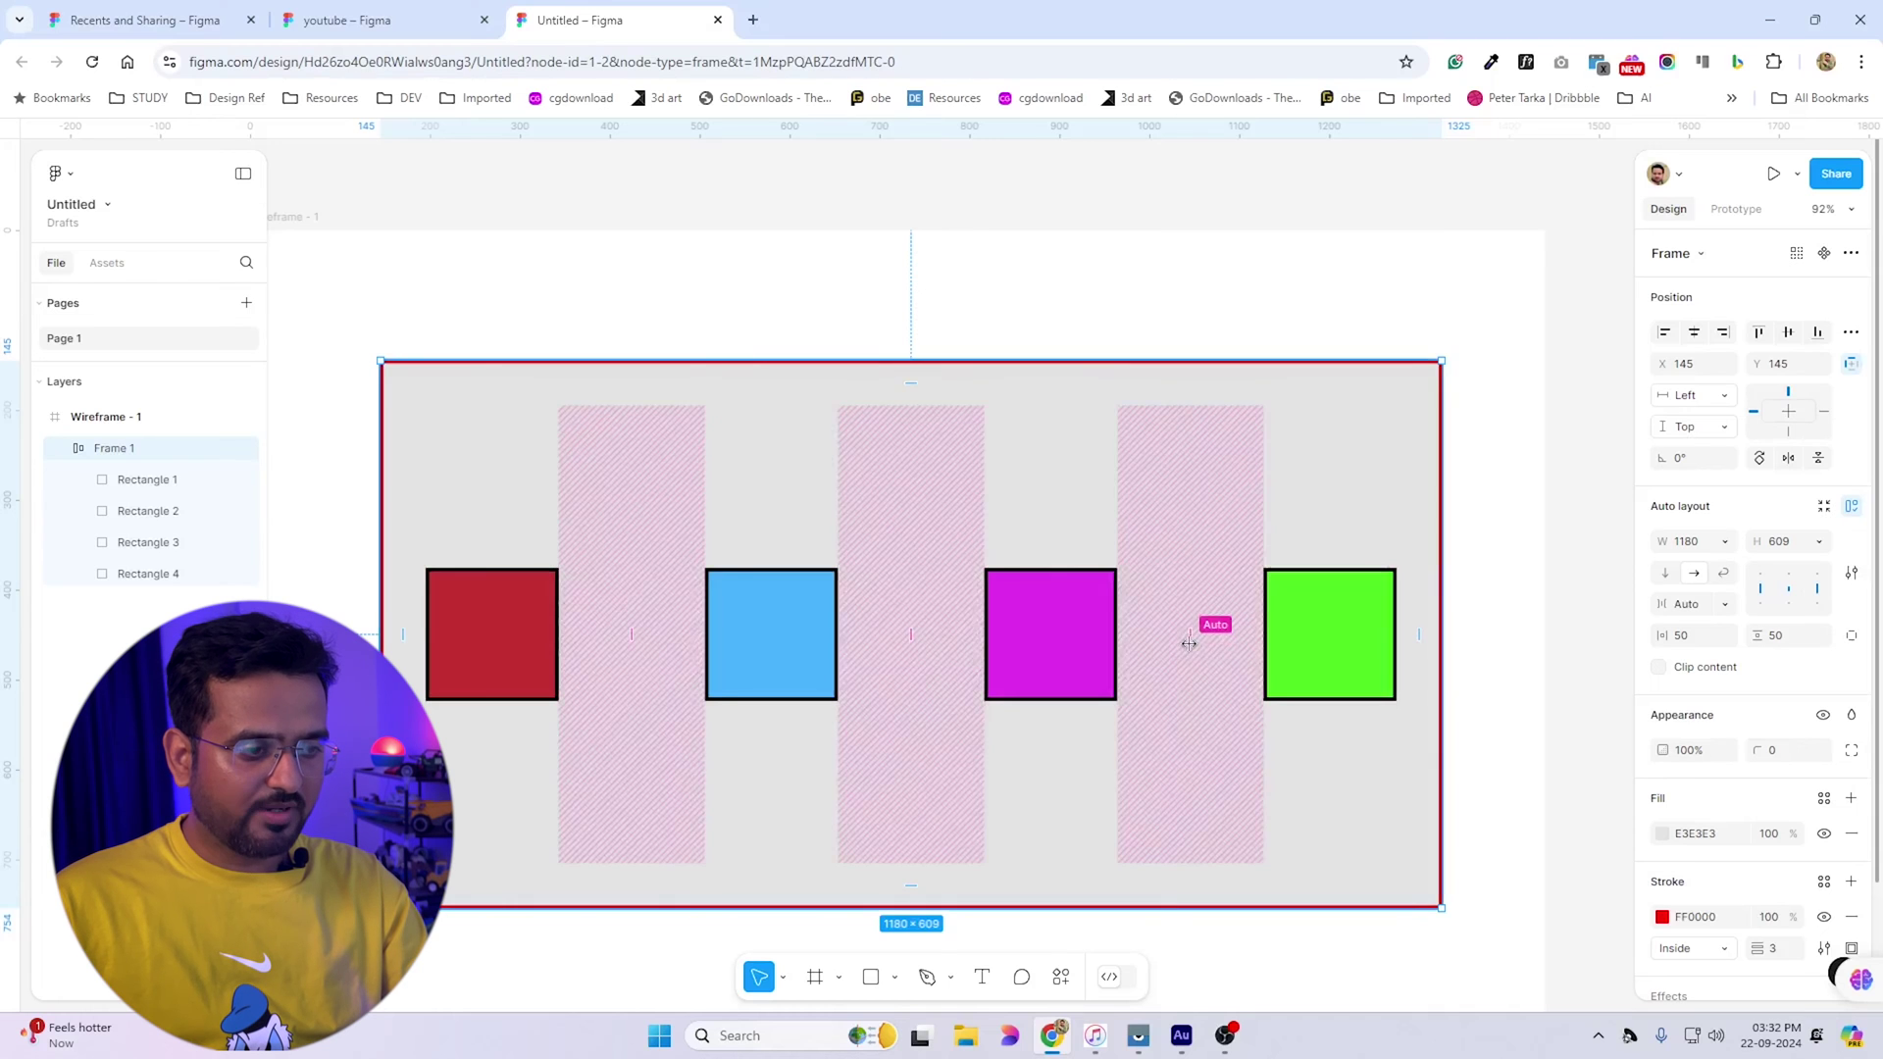
{"action": "left_click", "coordinate": [1801, 574]}
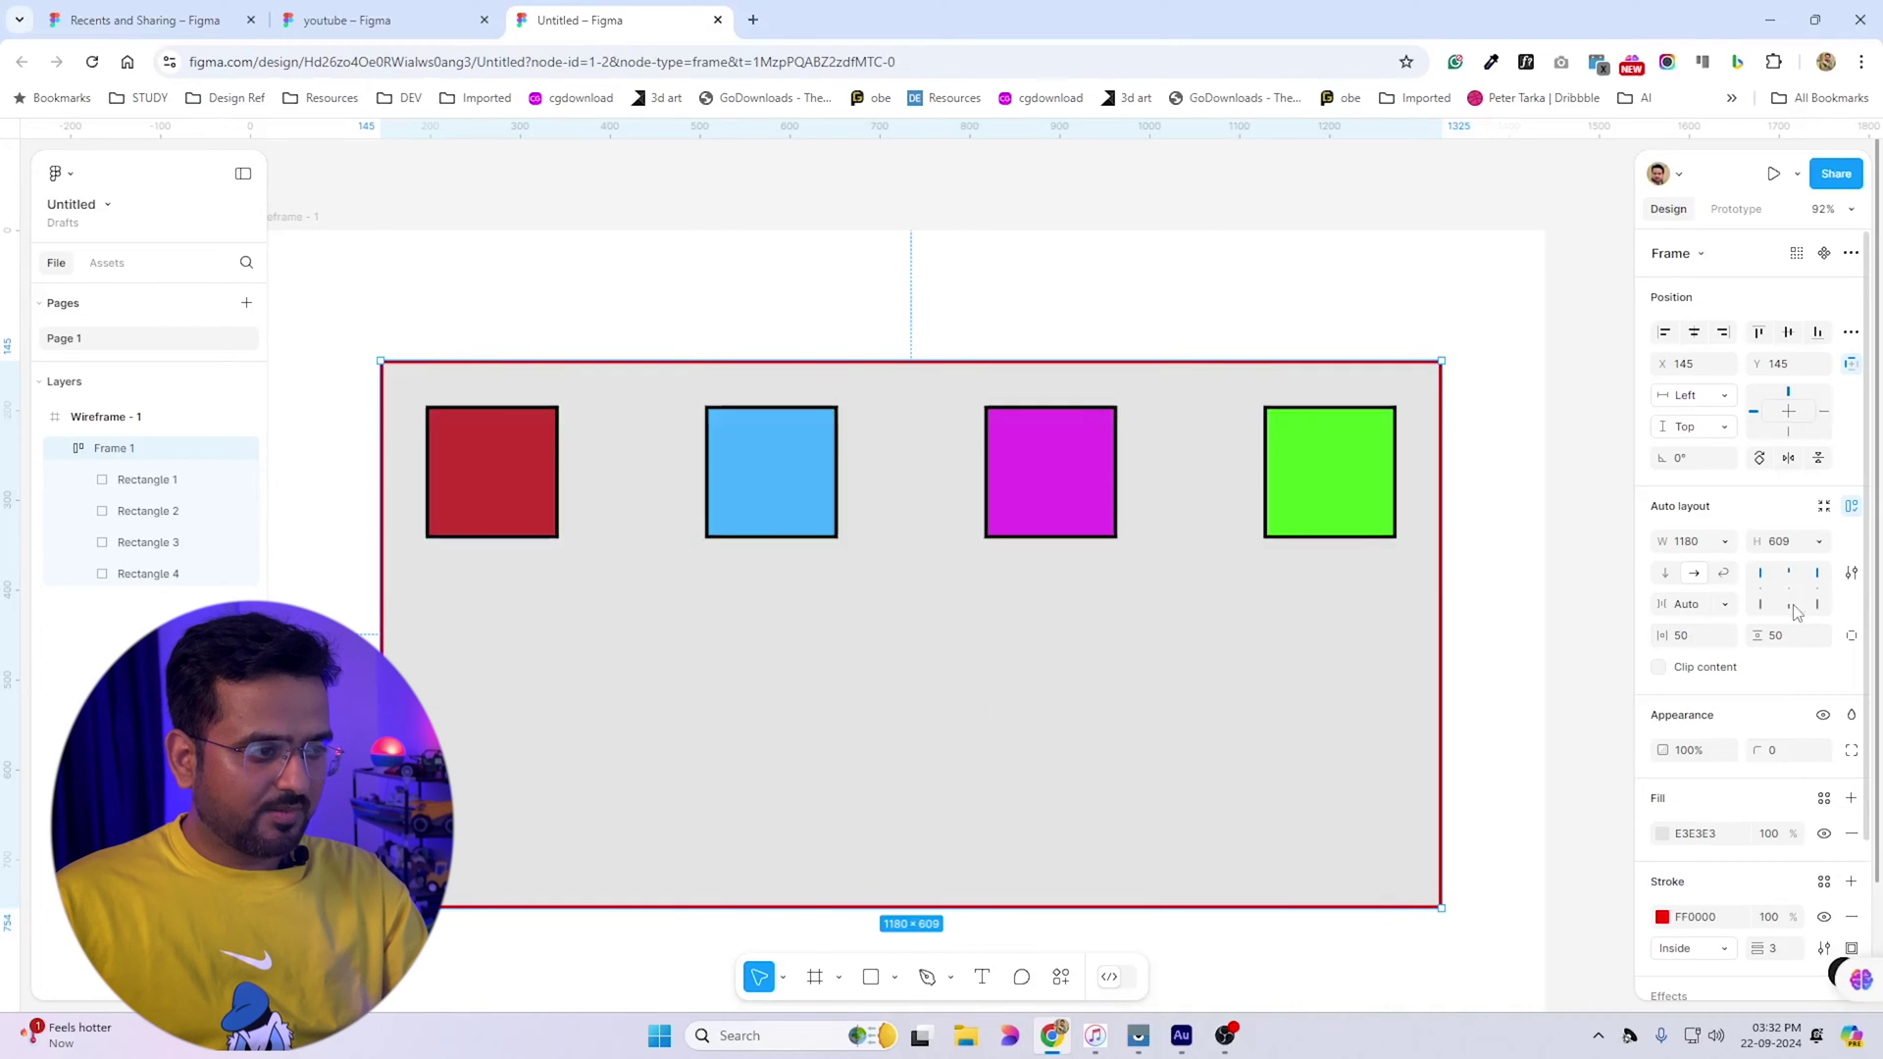
Try a centred vertical layout and a horizontal gap of 262 in Frame 1, and undo the gap change
{"action": "left_click", "coordinate": [1664, 574]}
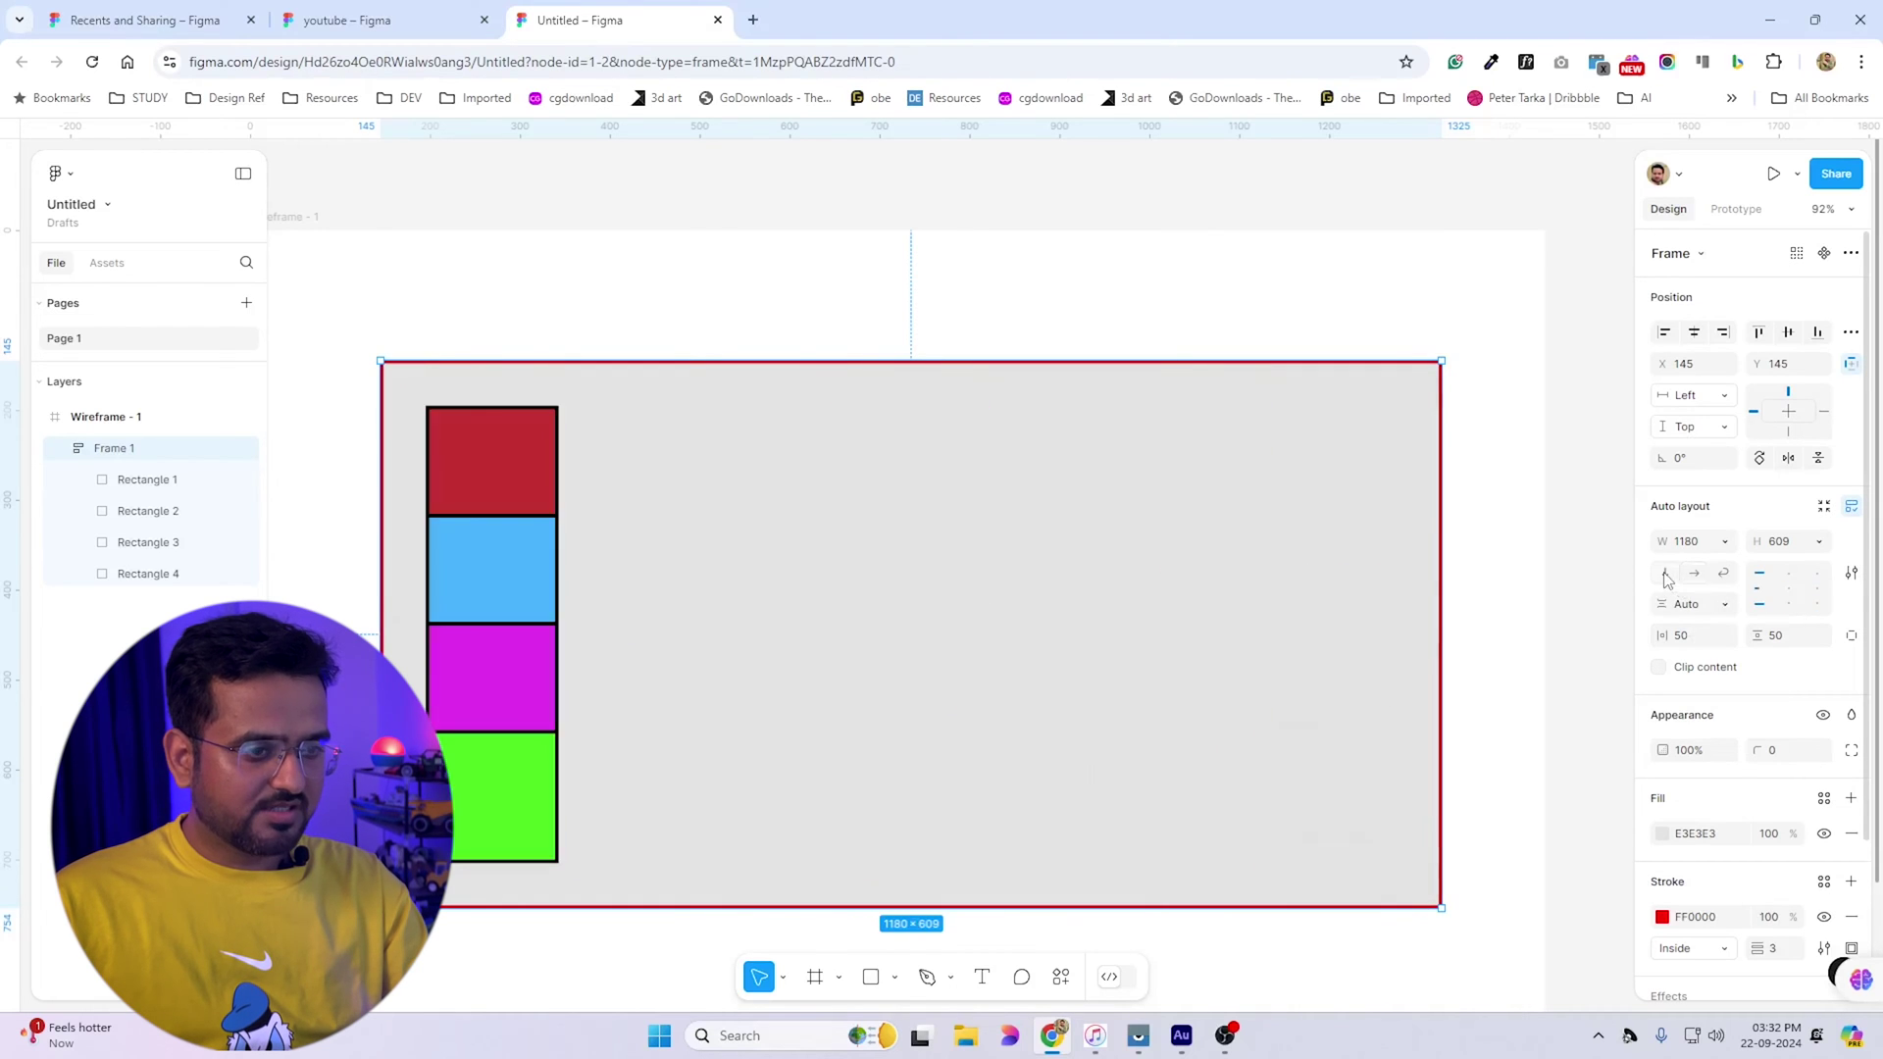
{"action": "left_click", "coordinate": [1795, 595]}
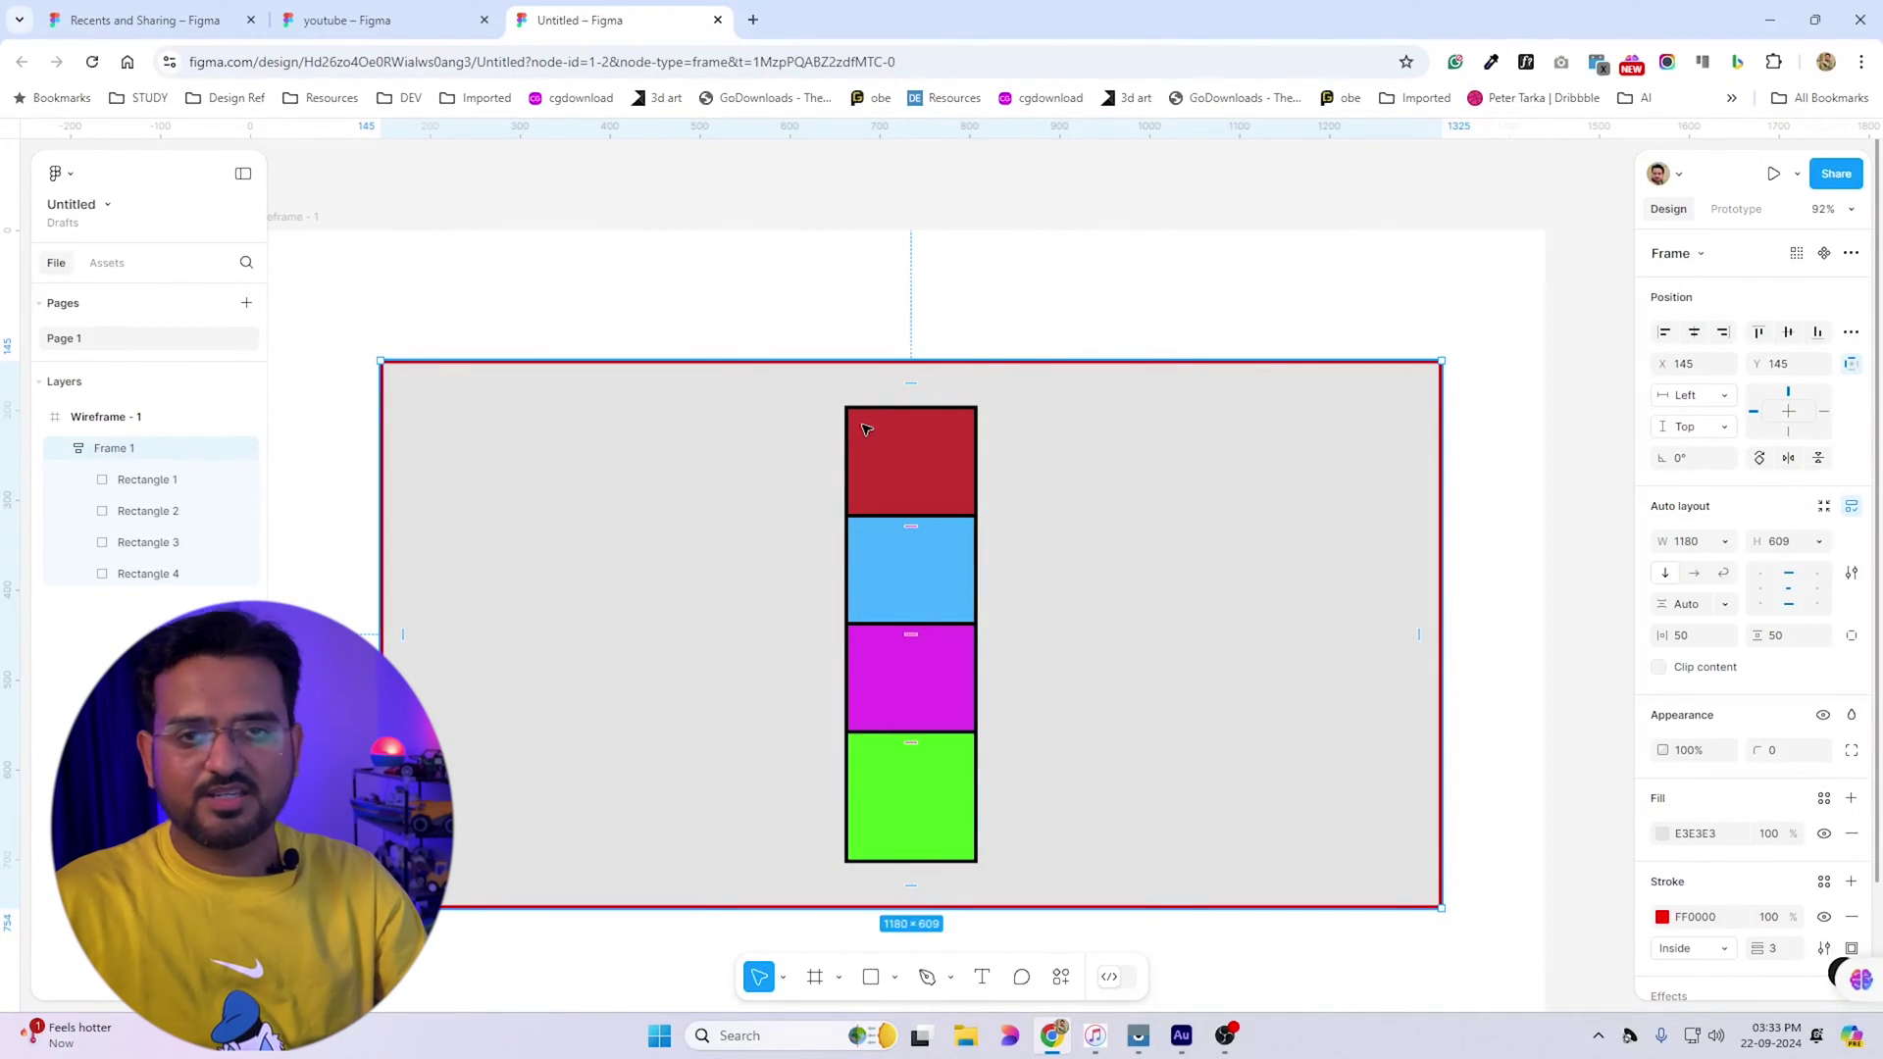
{"action": "key", "text": "shift+h"}
{"action": "left_click_drag", "start_coordinate": [911, 636], "coordinate": [1243, 640]}
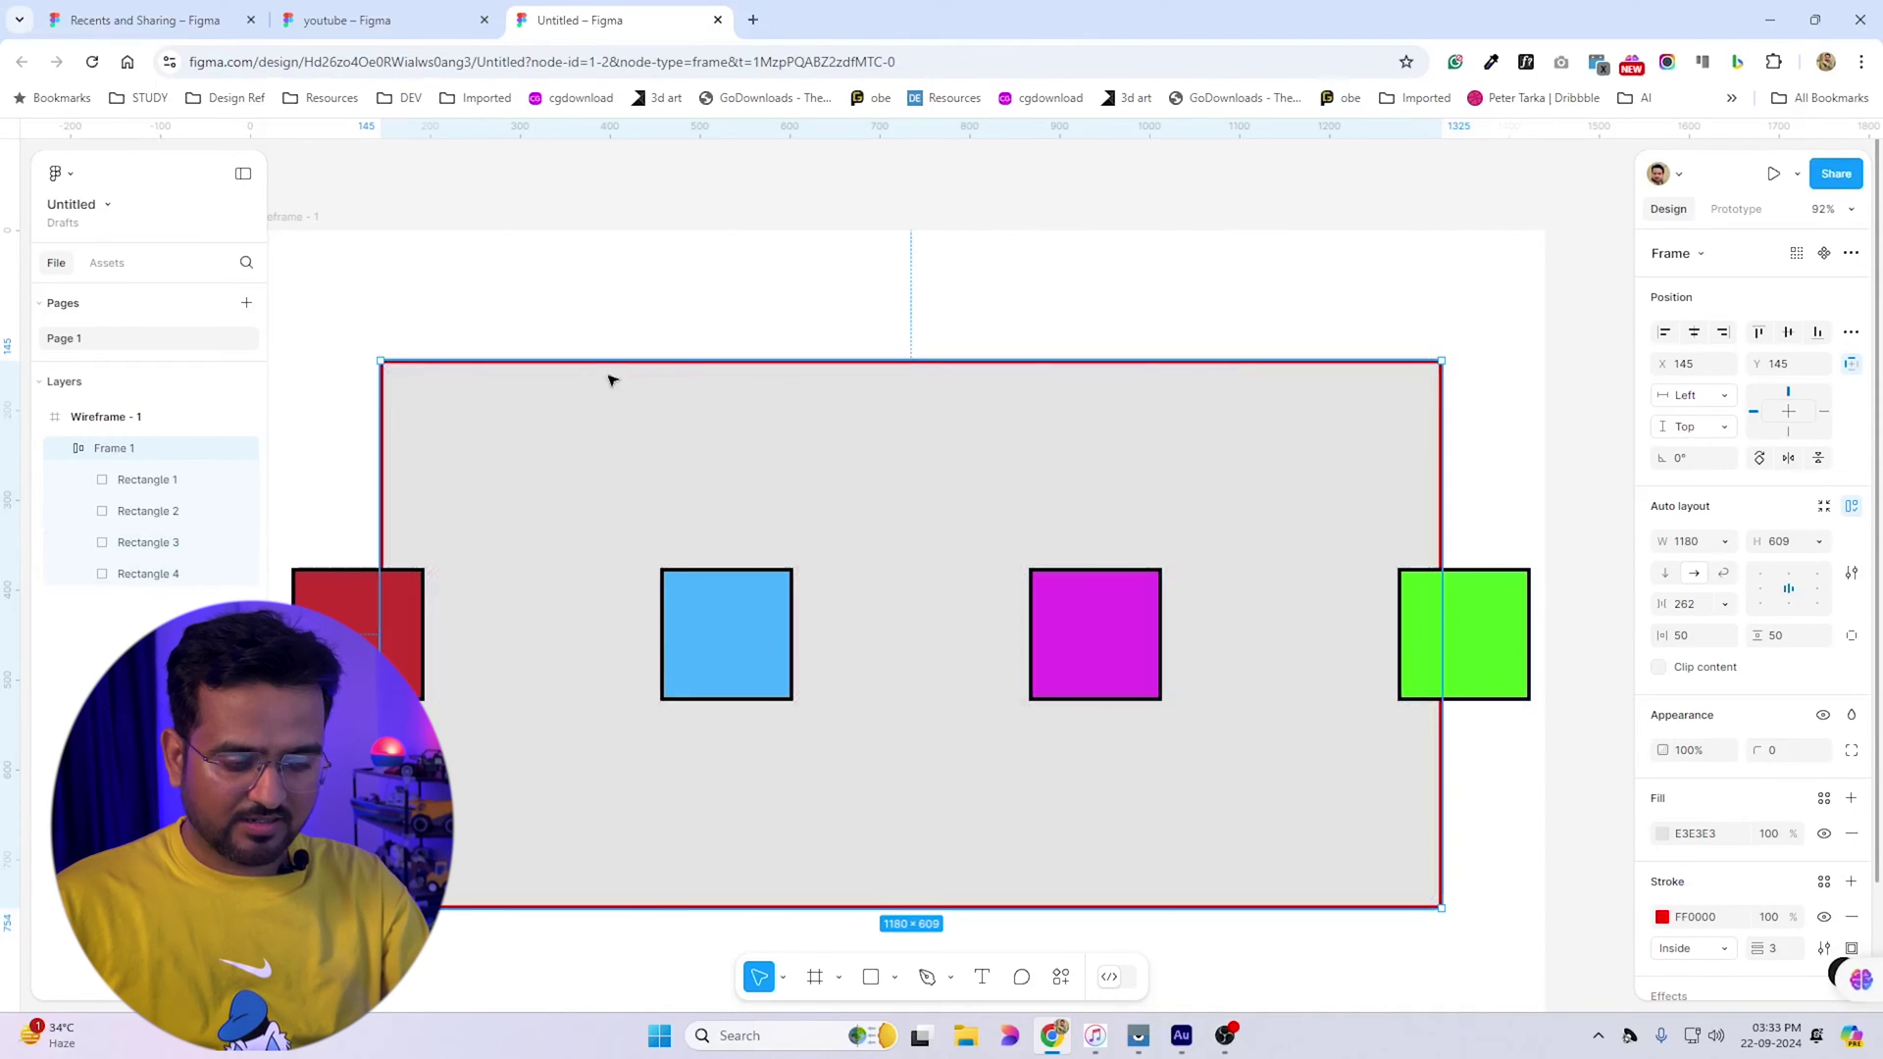
{"action": "key", "text": "ctrl+z"}
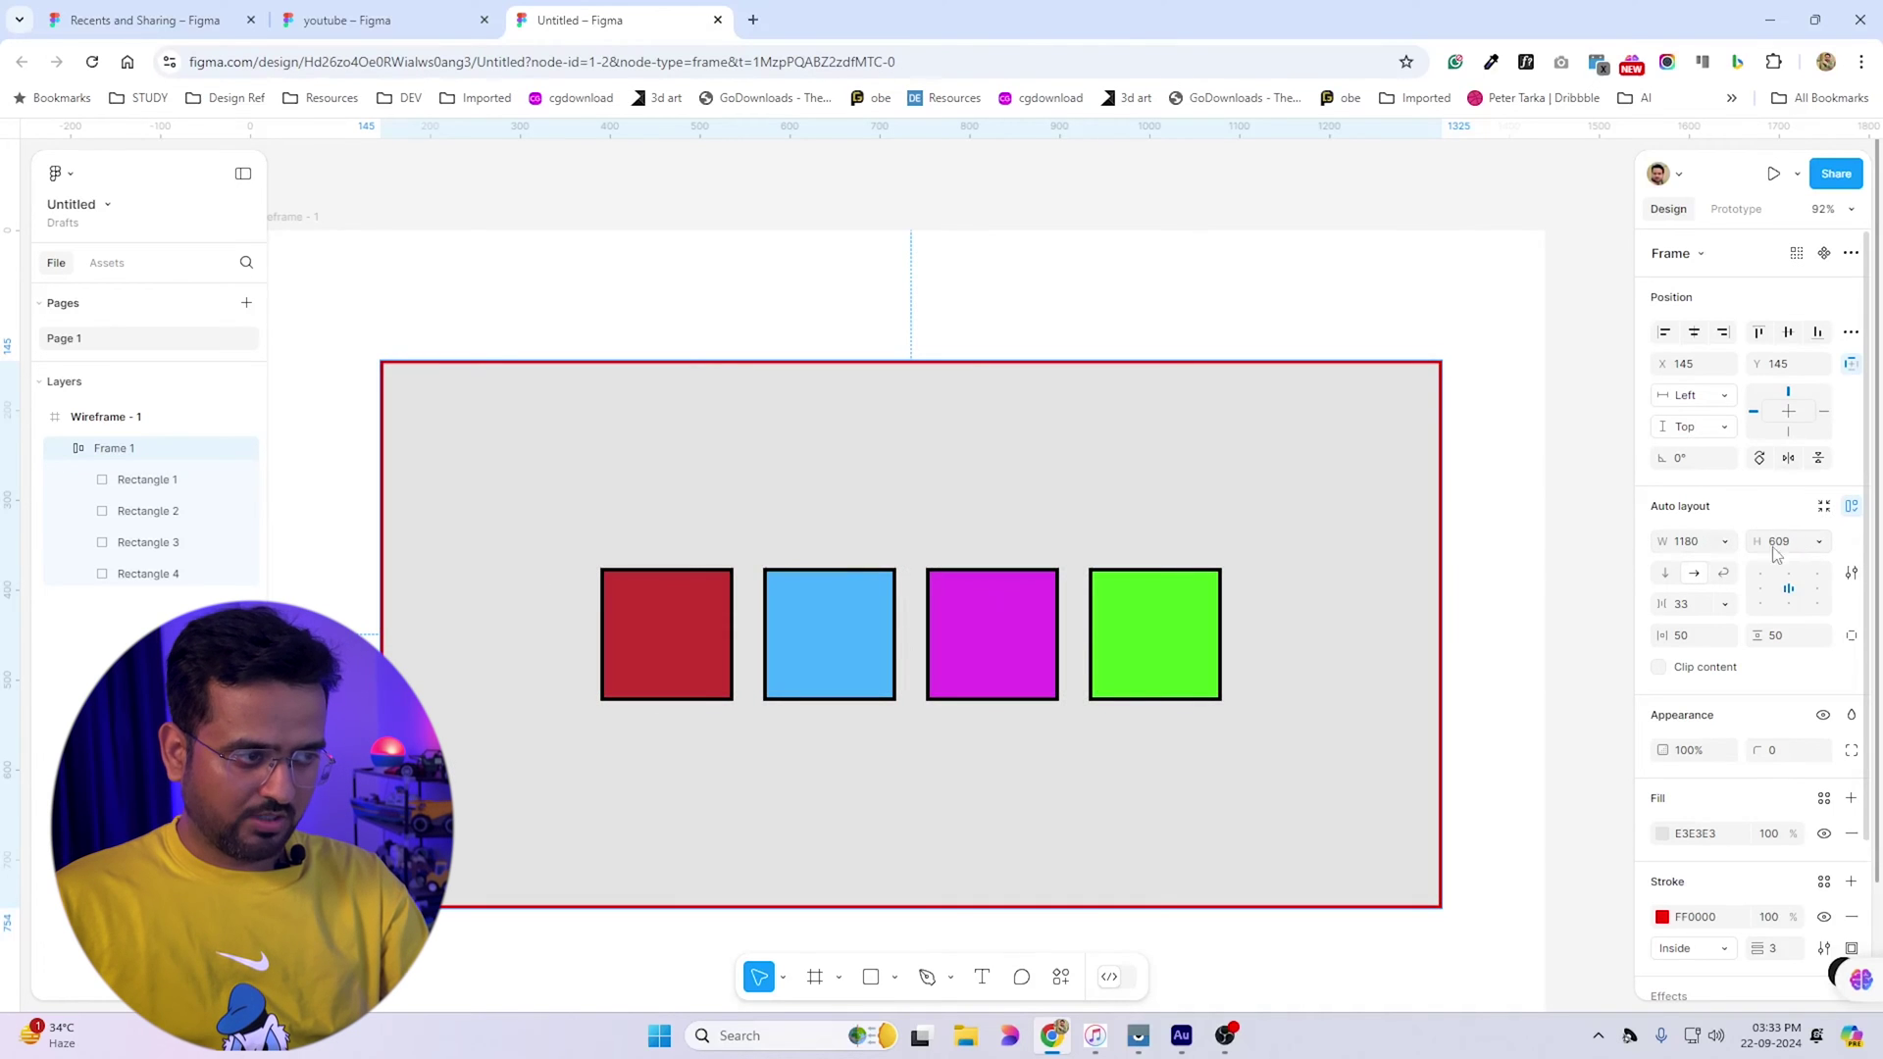
Set Frame 1's width to hug its contents and reduce its horizontal padding to 10
{"action": "left_click", "coordinate": [1701, 545]}
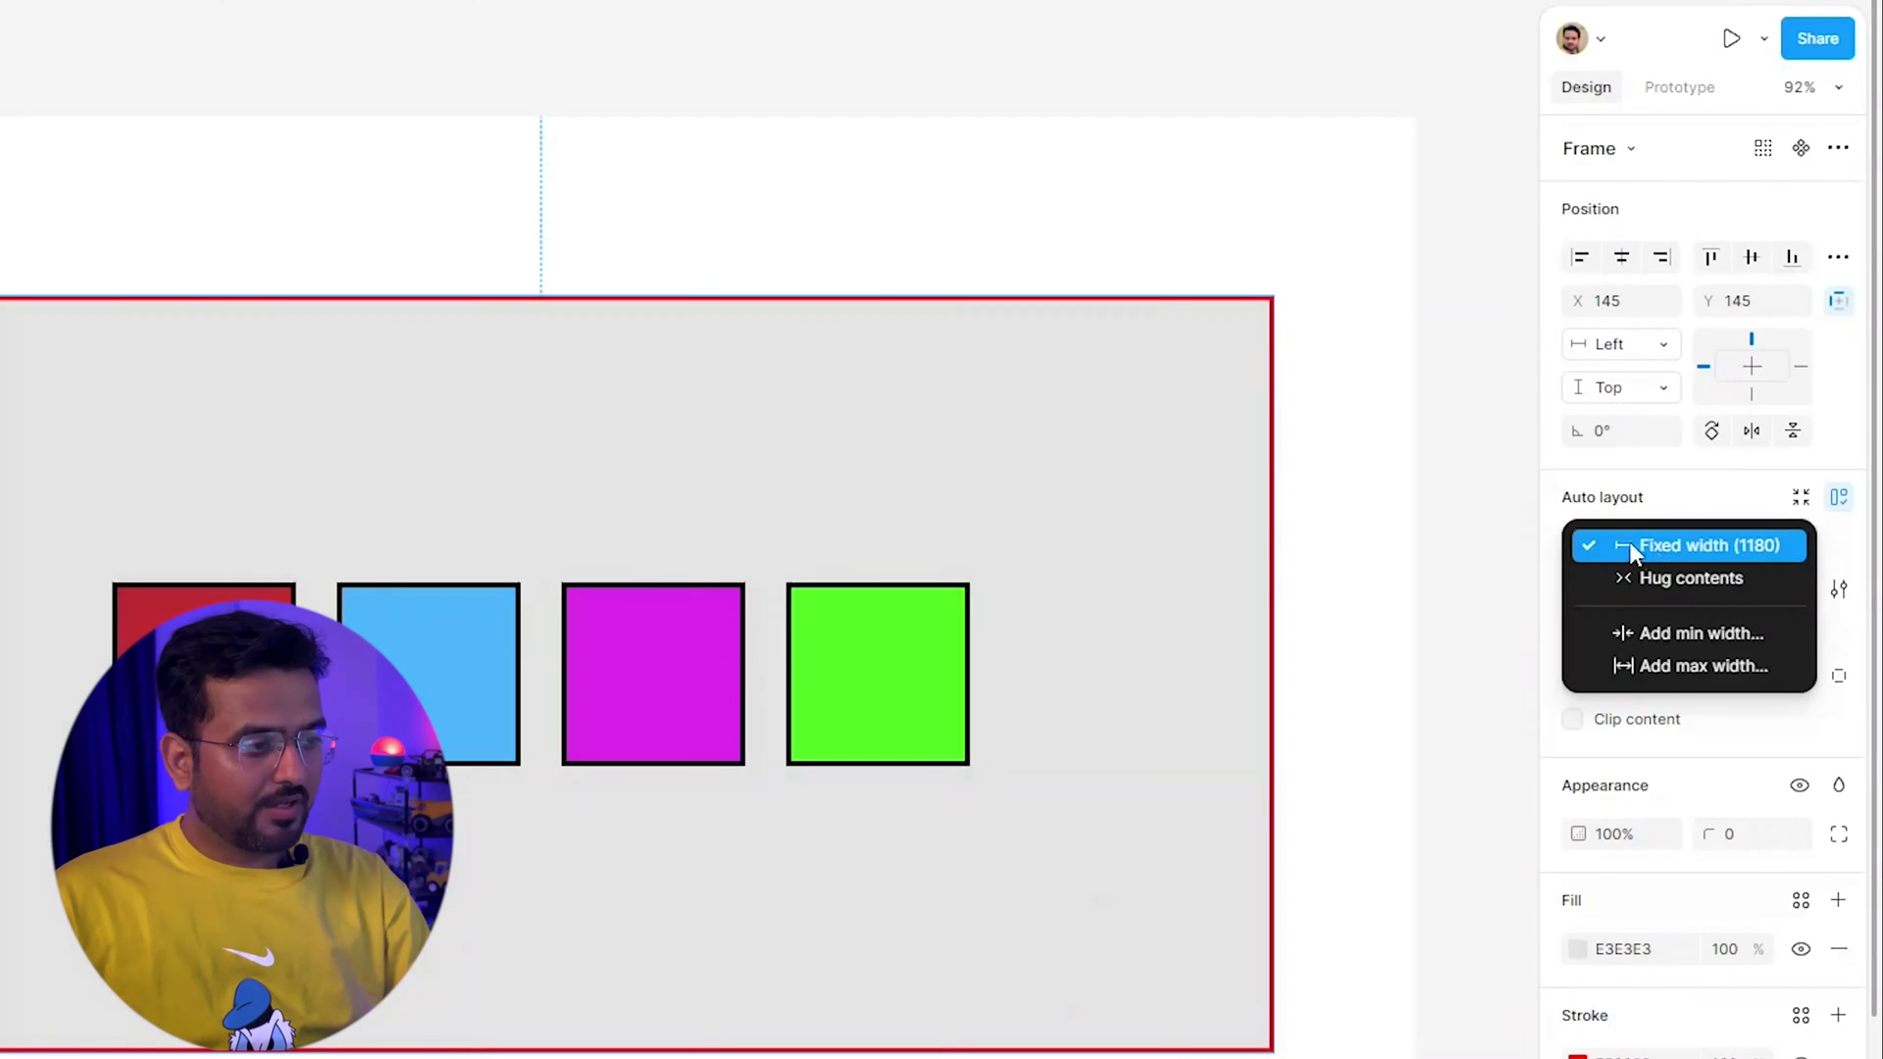
{"action": "left_click", "coordinate": [1696, 586]}
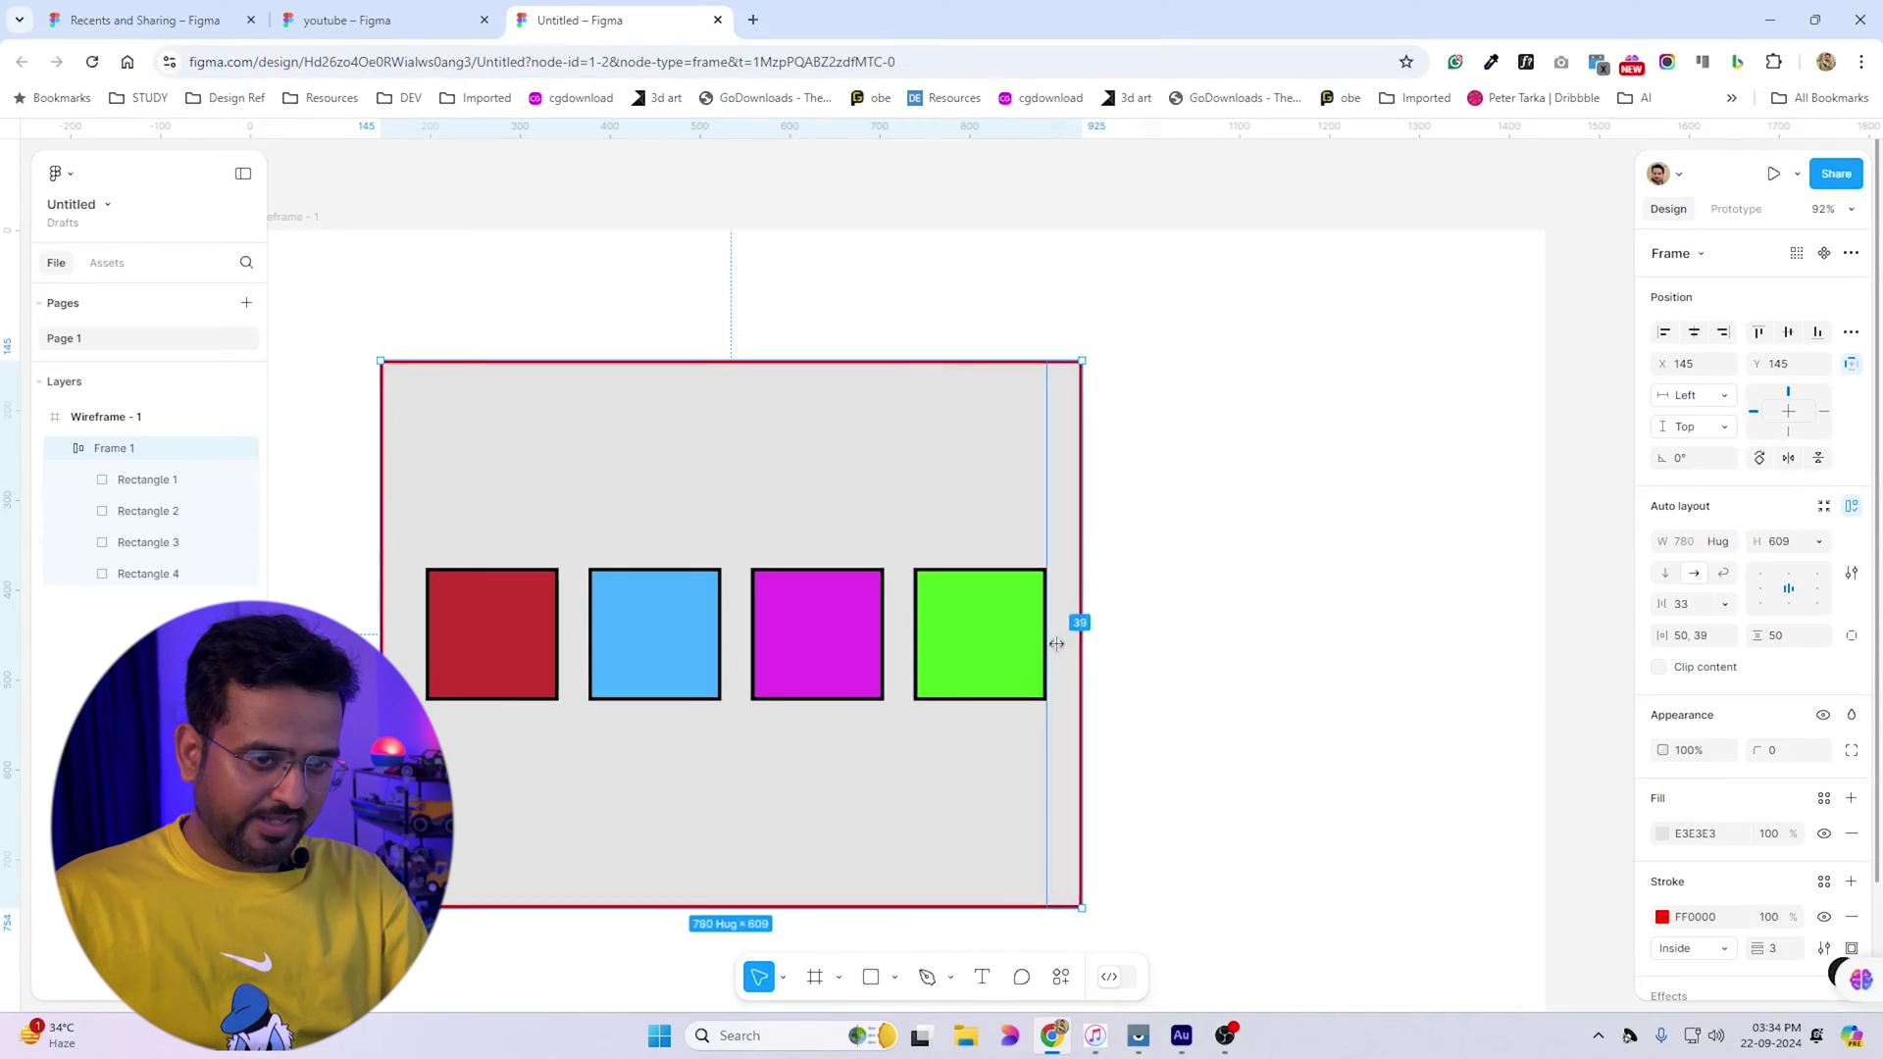
{"action": "left_click", "coordinate": [1726, 640]}
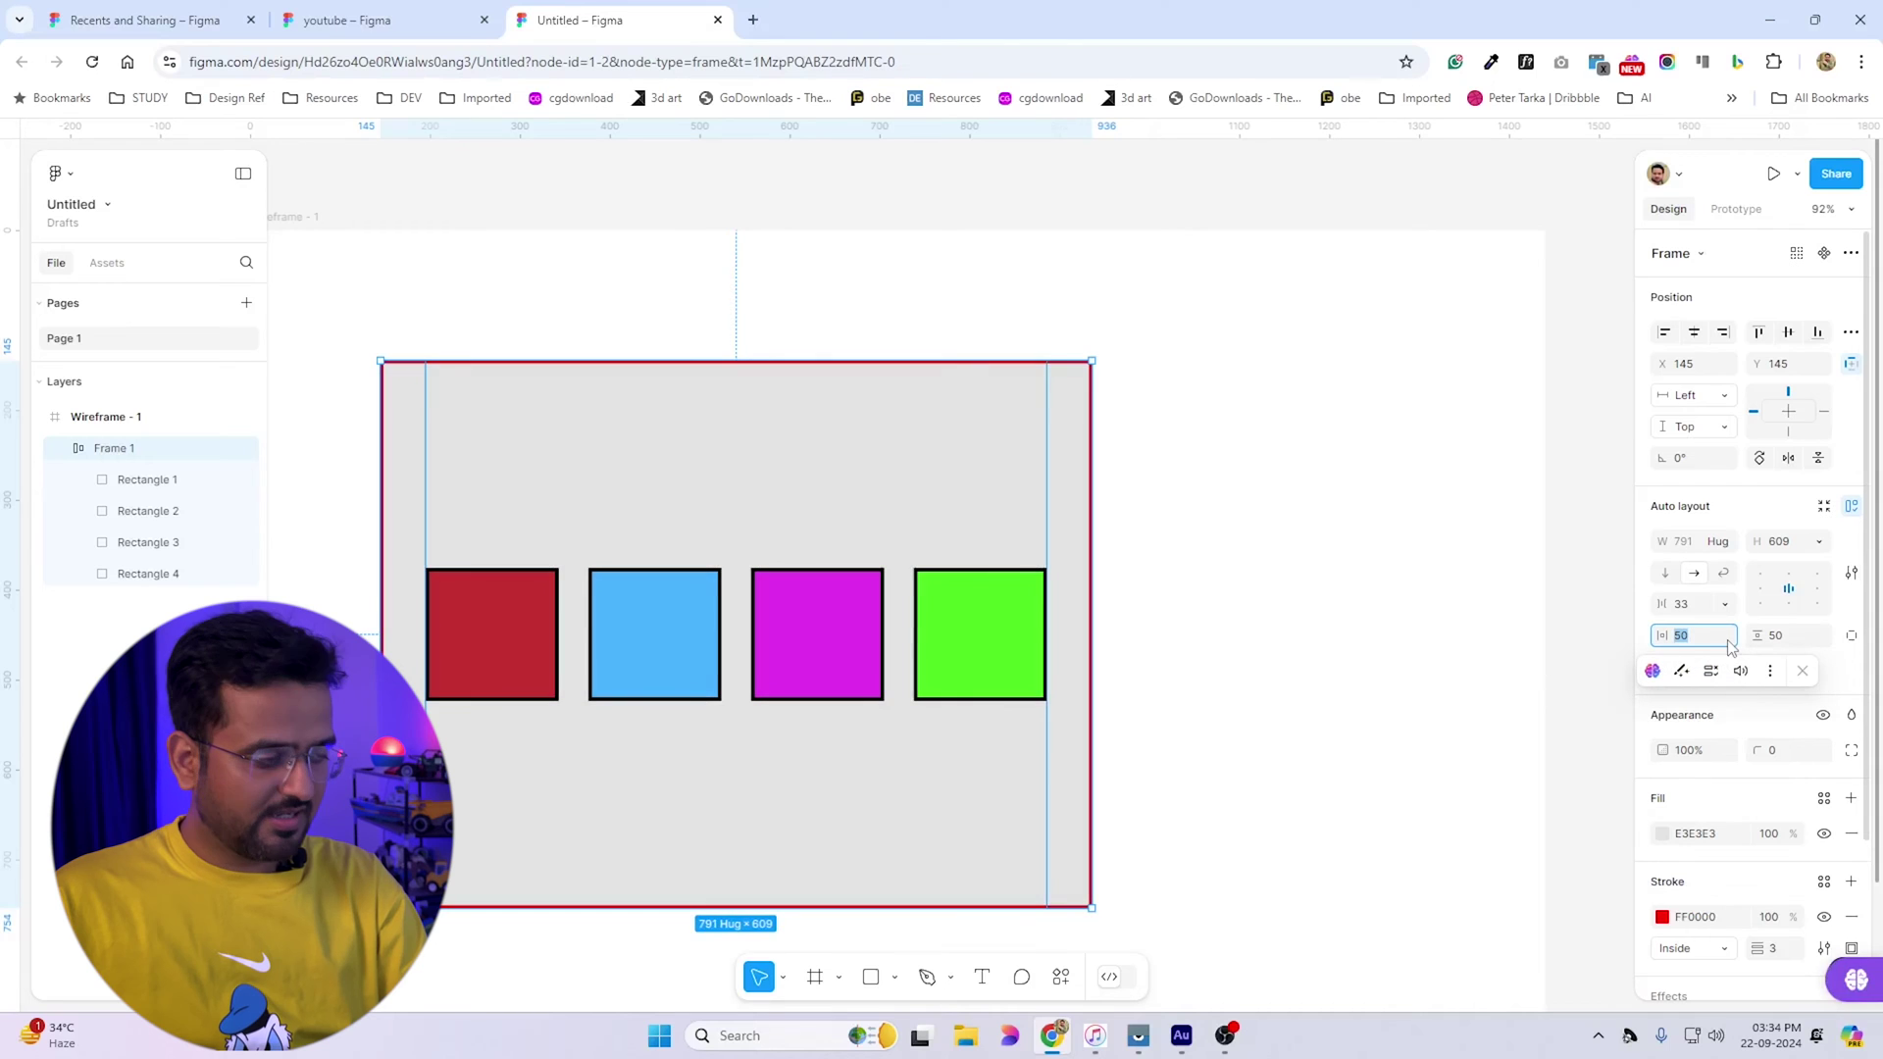
{"action": "key", "text": "shift+Down"}
{"action": "key", "text": "shift+Down"}
{"action": "key", "text": "shift+Down"}
{"action": "key", "text": "shift+Down"}
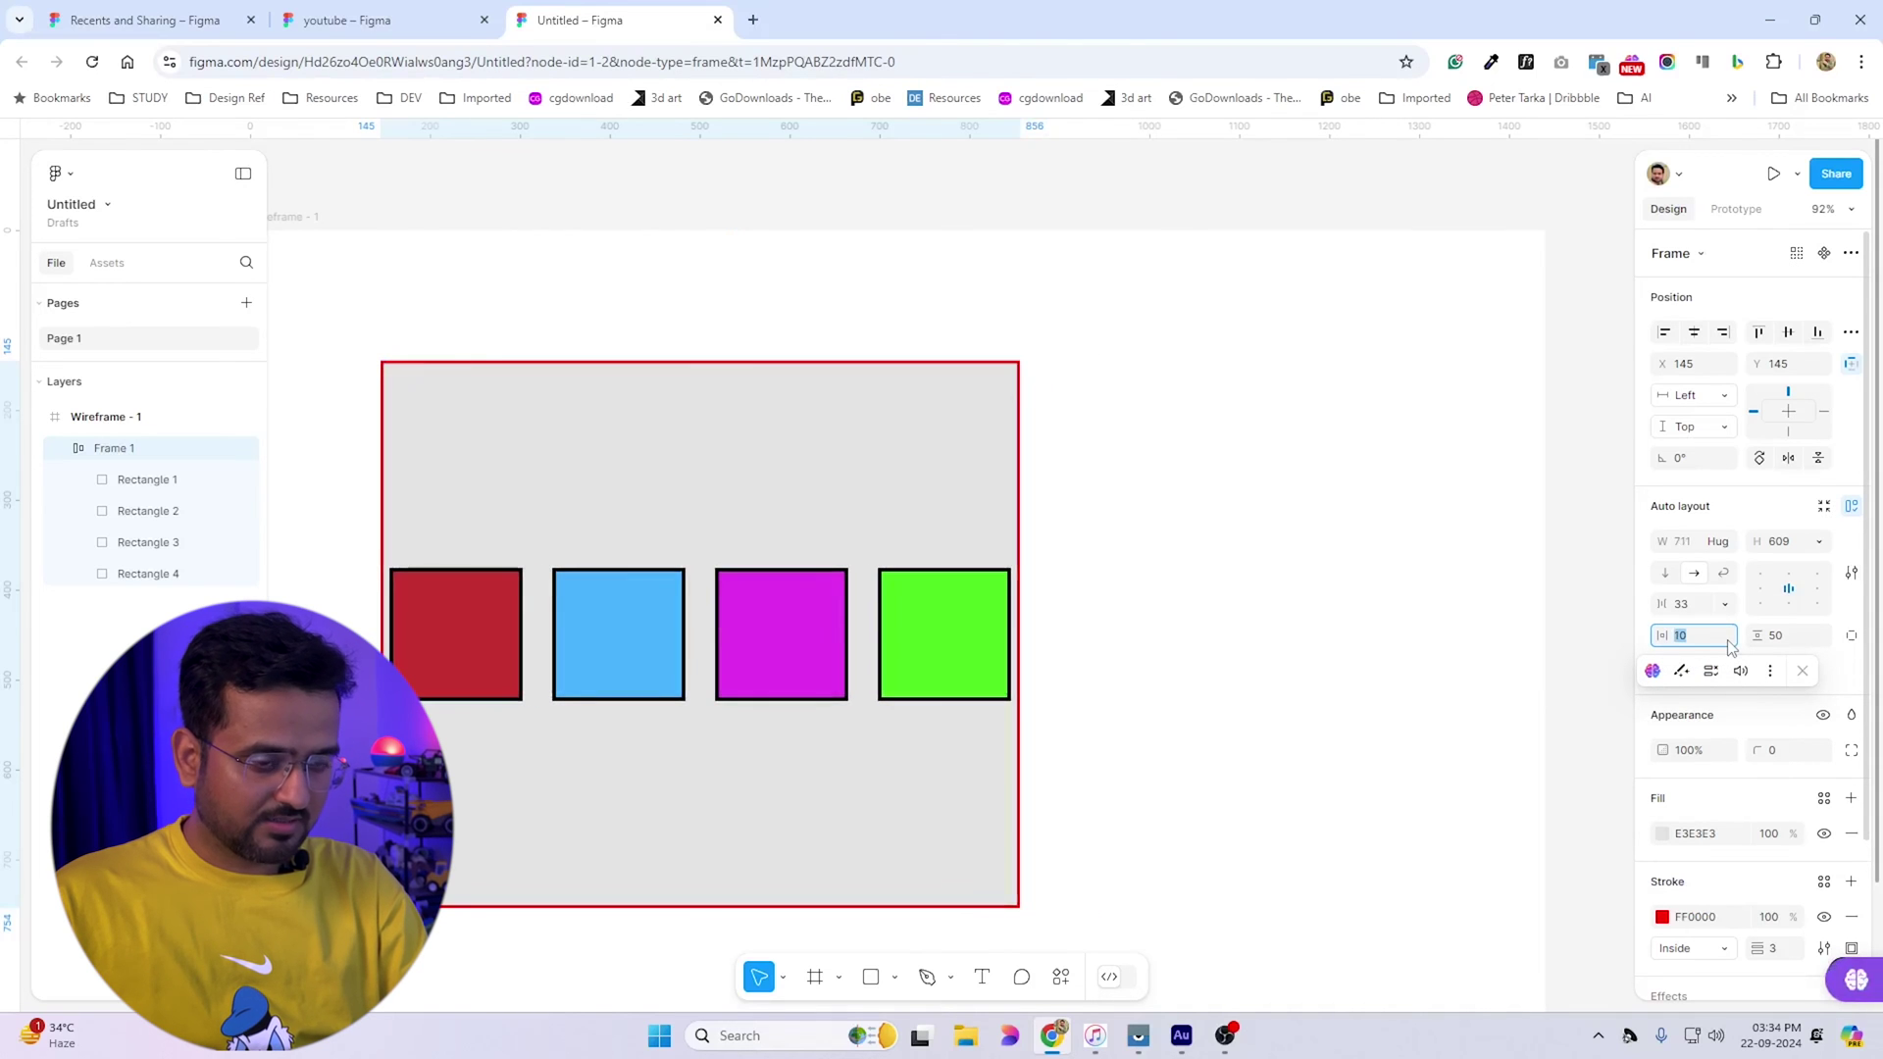
Restore Frame 1's horizontal padding to 50
{"action": "key", "text": "shift+Up"}
{"action": "key", "text": "shift+Up"}
{"action": "key", "text": "shift+Up"}
{"action": "key", "text": "shift+Up"}
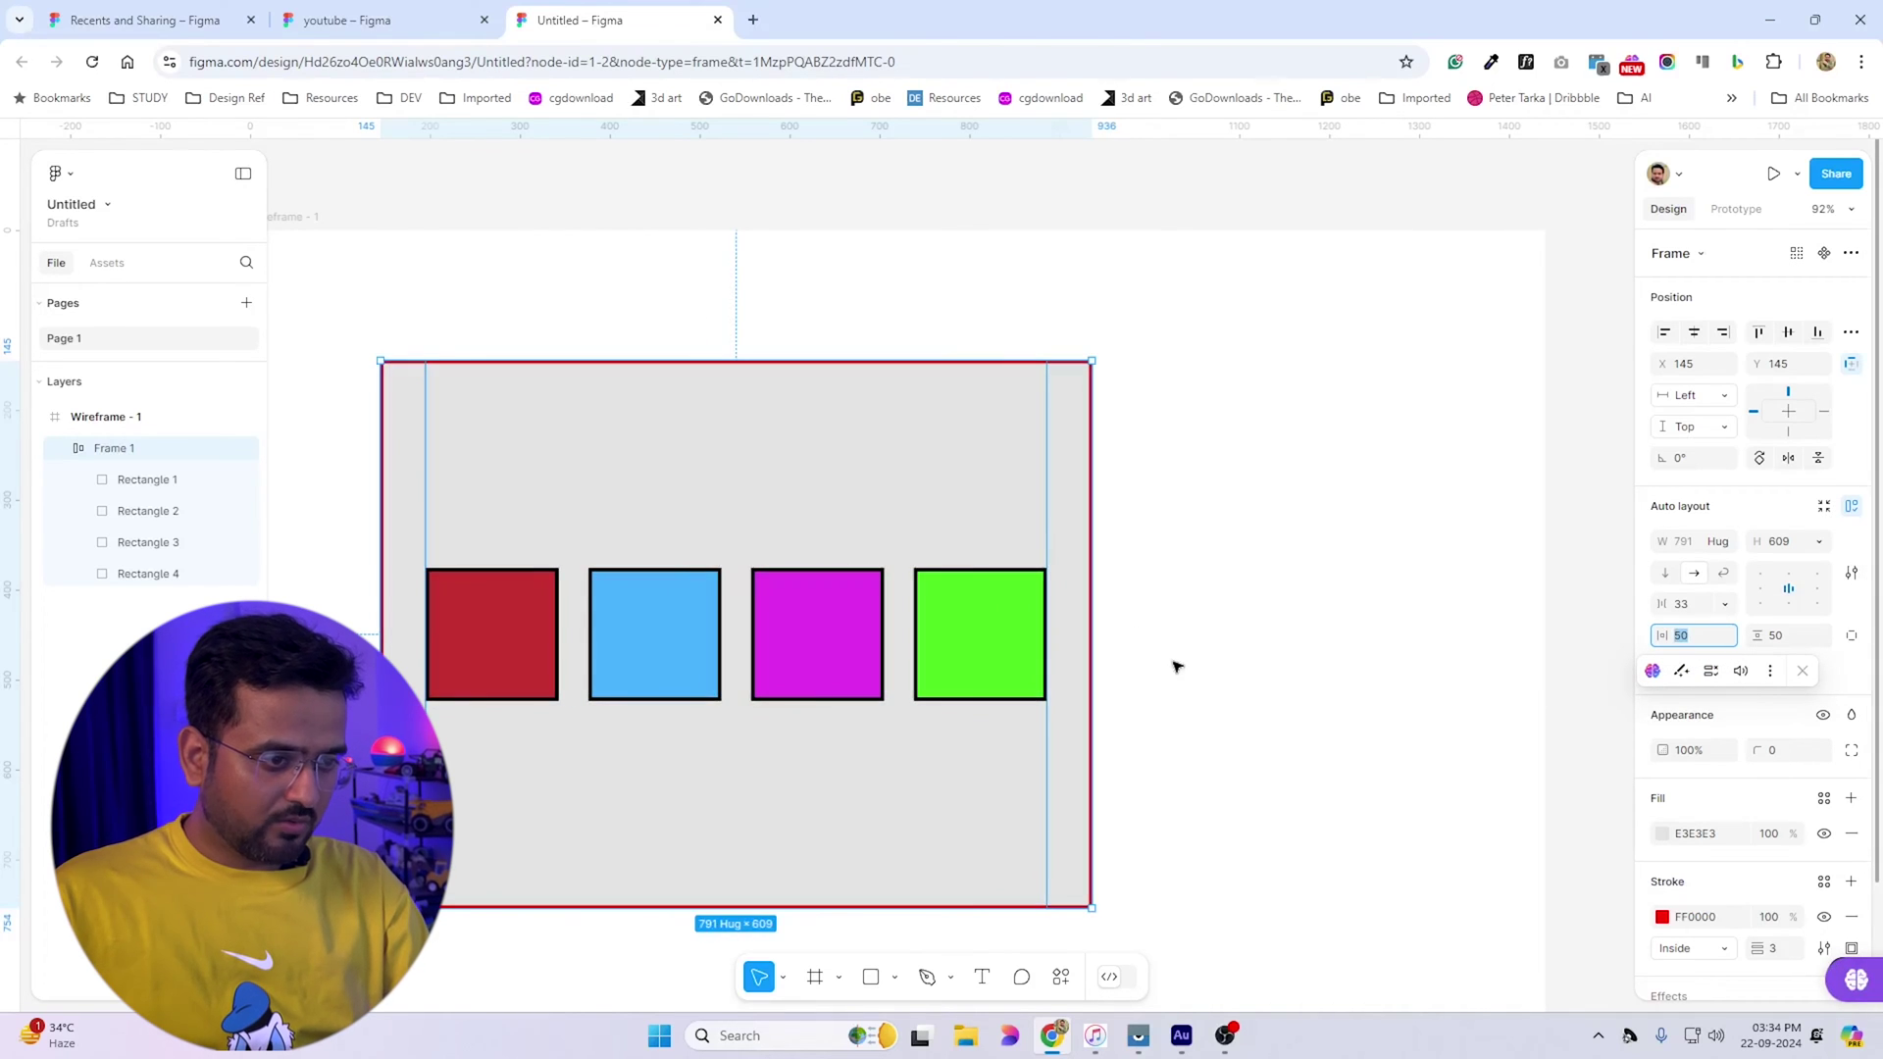
{"action": "mouse_move", "coordinate": [1650, 638]}
{"action": "left_mouse_down"}
{"action": "mouse_move", "coordinate": [1672, 638]}
{"action": "mouse_move", "coordinate": [1636, 641]}
{"action": "left_mouse_up"}
{"action": "type", "text": "50"}
{"action": "key", "text": "Return"}
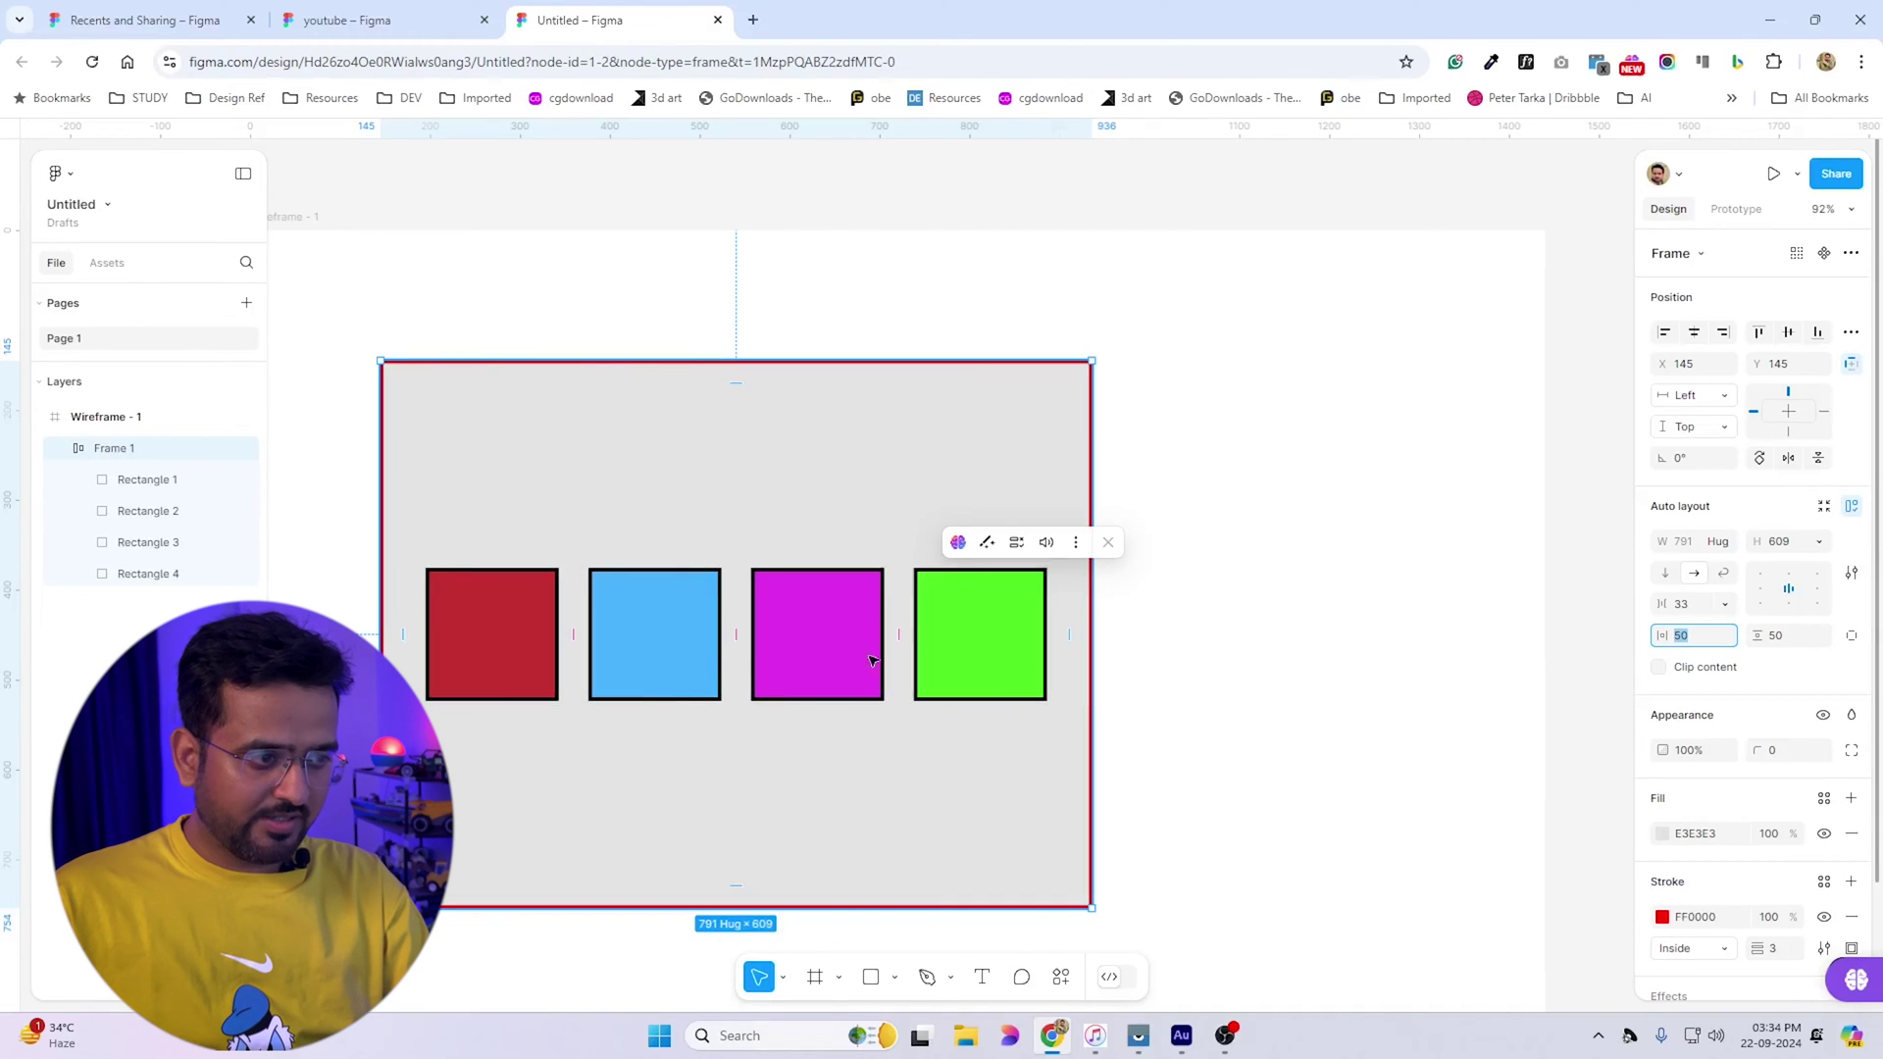
Set Frame 1's height to hug its contents
{"action": "left_click_drag", "start_coordinate": [1664, 603], "coordinate": [1746, 604]}
{"action": "key", "text": "Escape"}
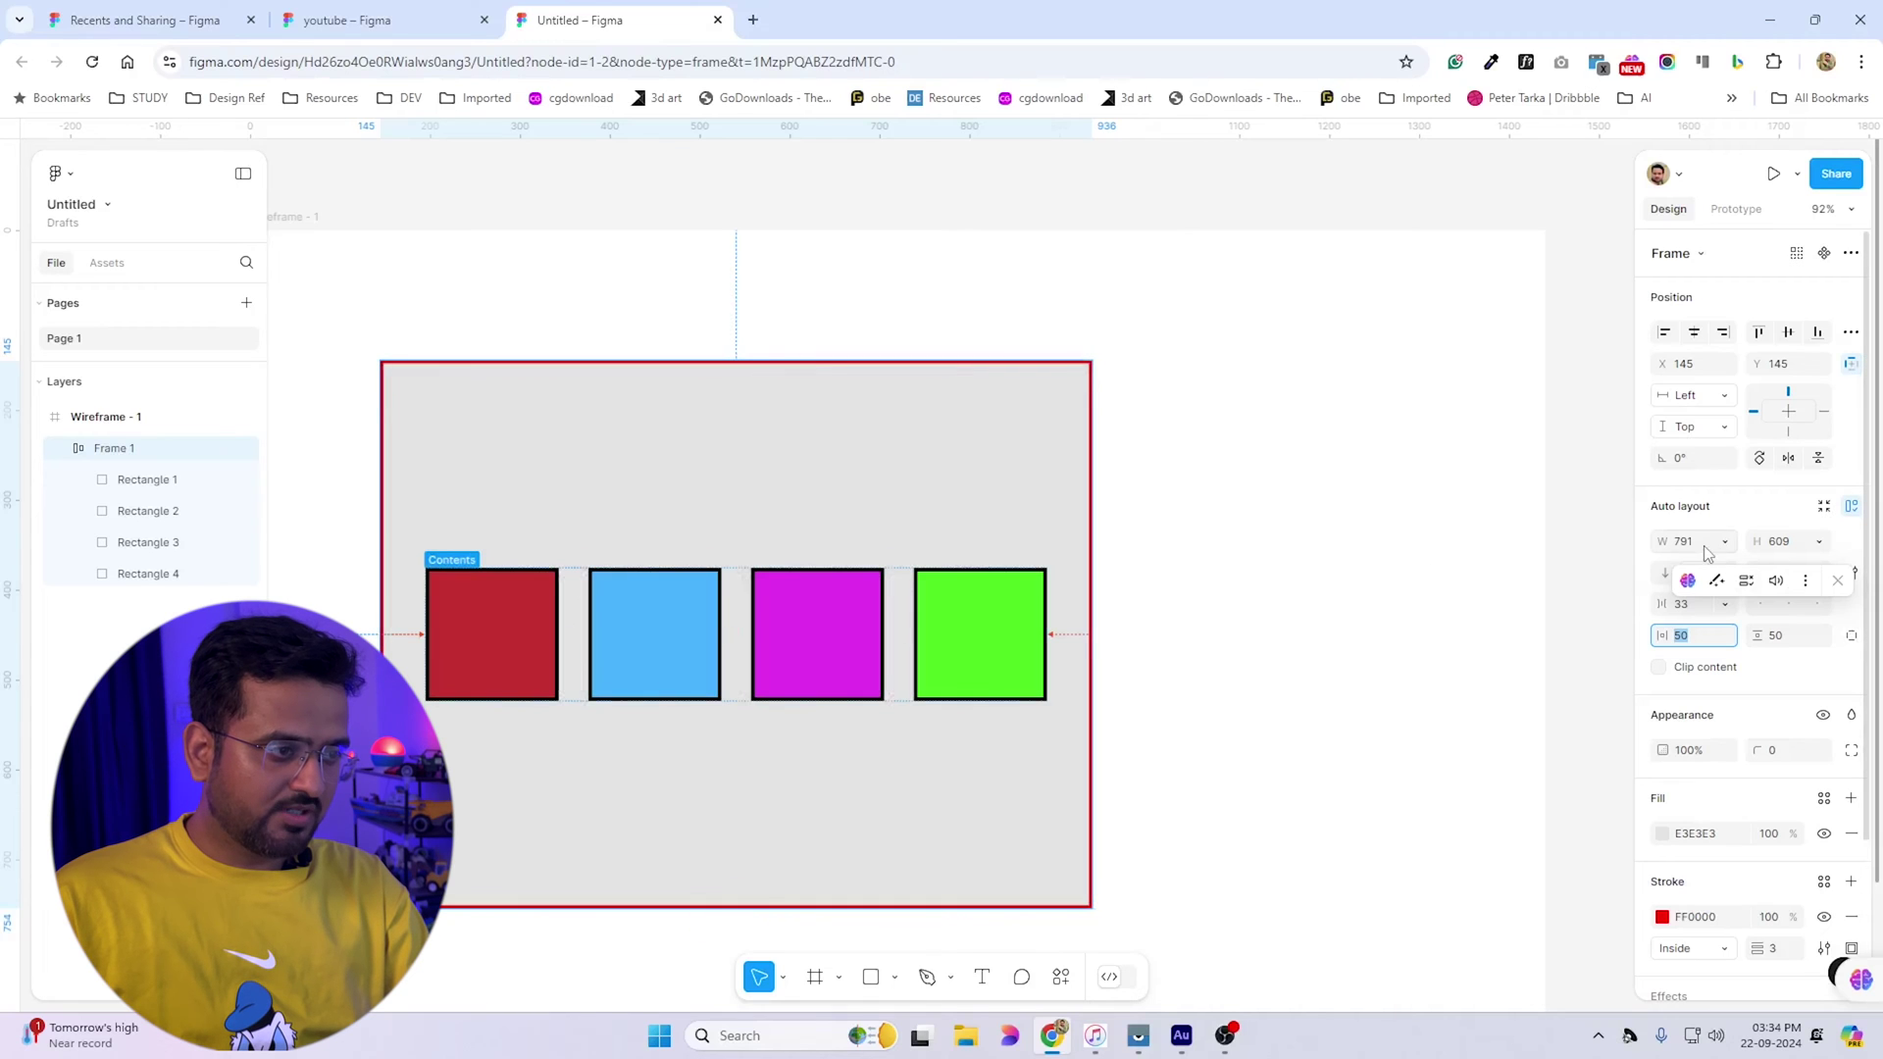
{"action": "left_click", "coordinate": [1821, 543]}
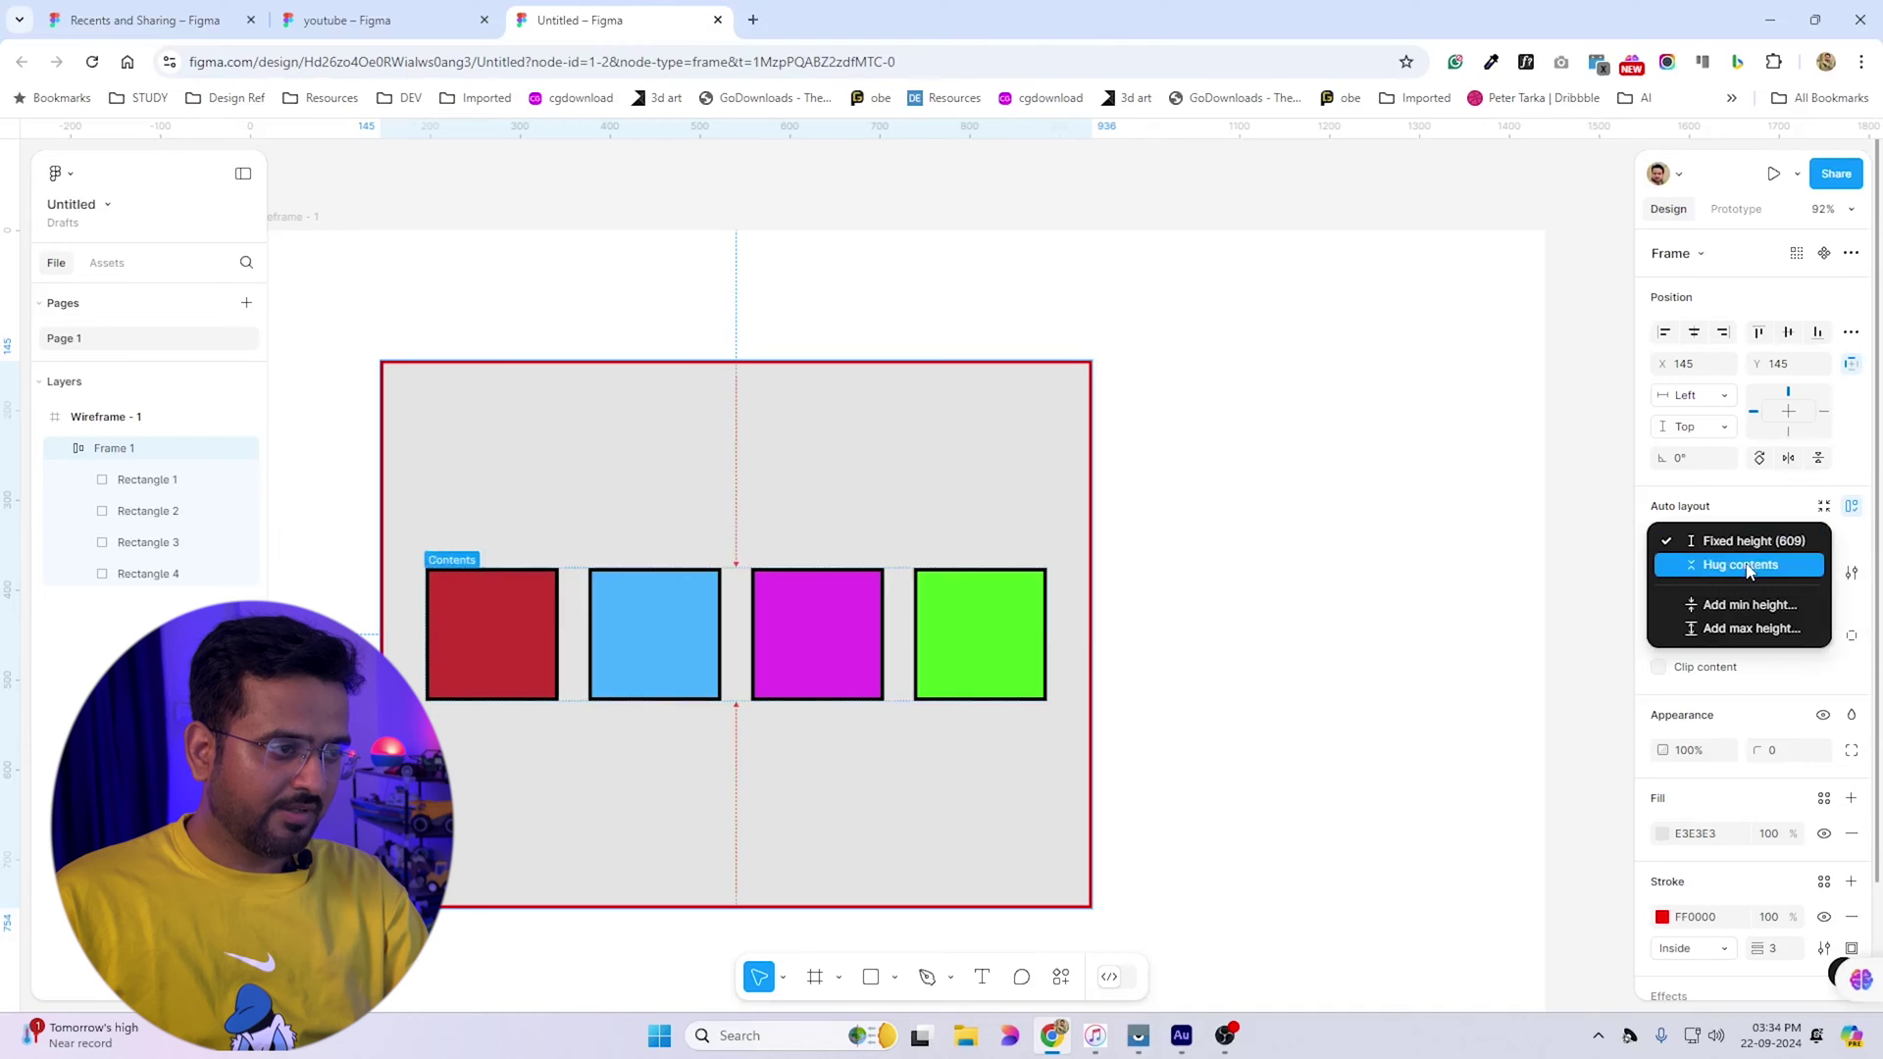
{"action": "left_click", "coordinate": [1783, 566]}
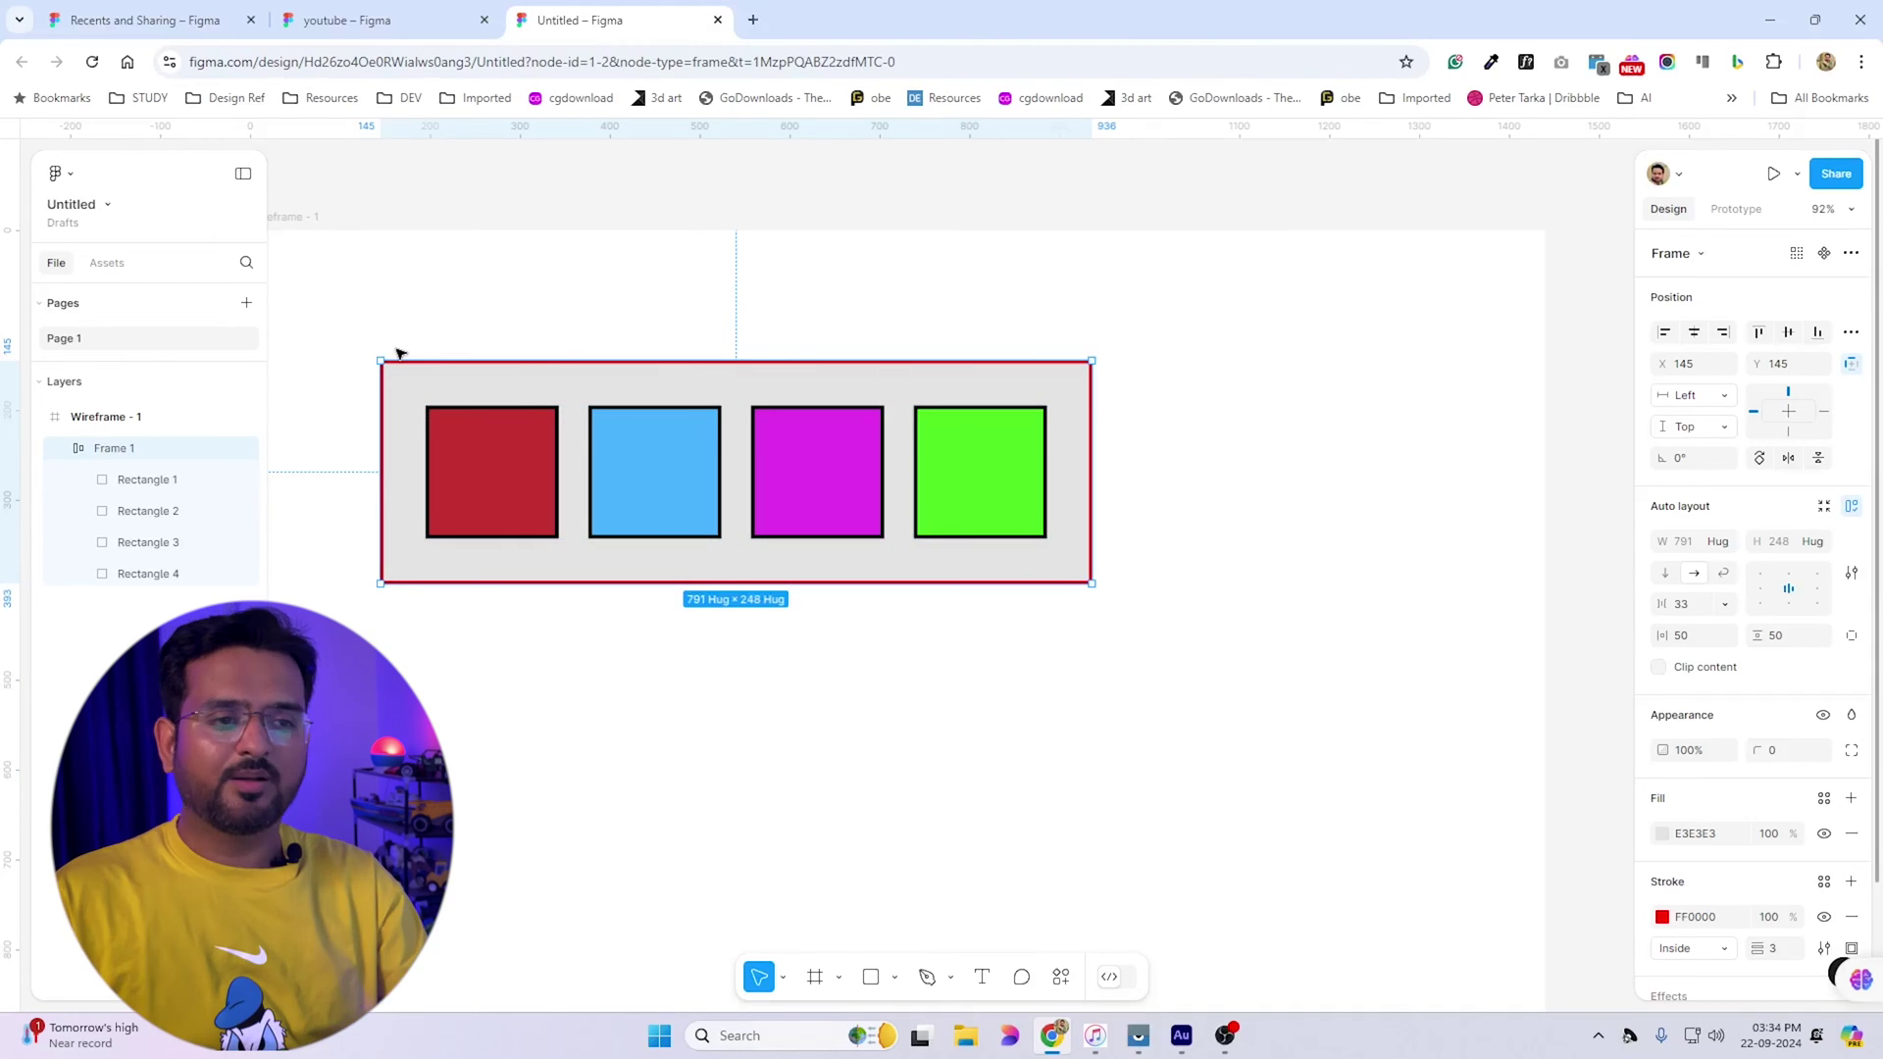
Try resizing Frame 1 by its right and bottom edges and reset its height to hug its contents
{"action": "mouse_move", "coordinate": [1092, 520]}
{"action": "left_mouse_down"}
{"action": "mouse_move", "coordinate": [1479, 520]}
{"action": "mouse_move", "coordinate": [1092, 513]}
{"action": "mouse_move", "coordinate": [1472, 509]}
{"action": "mouse_move", "coordinate": [1450, 550]}
{"action": "mouse_move", "coordinate": [1092, 520]}
{"action": "left_mouse_up"}
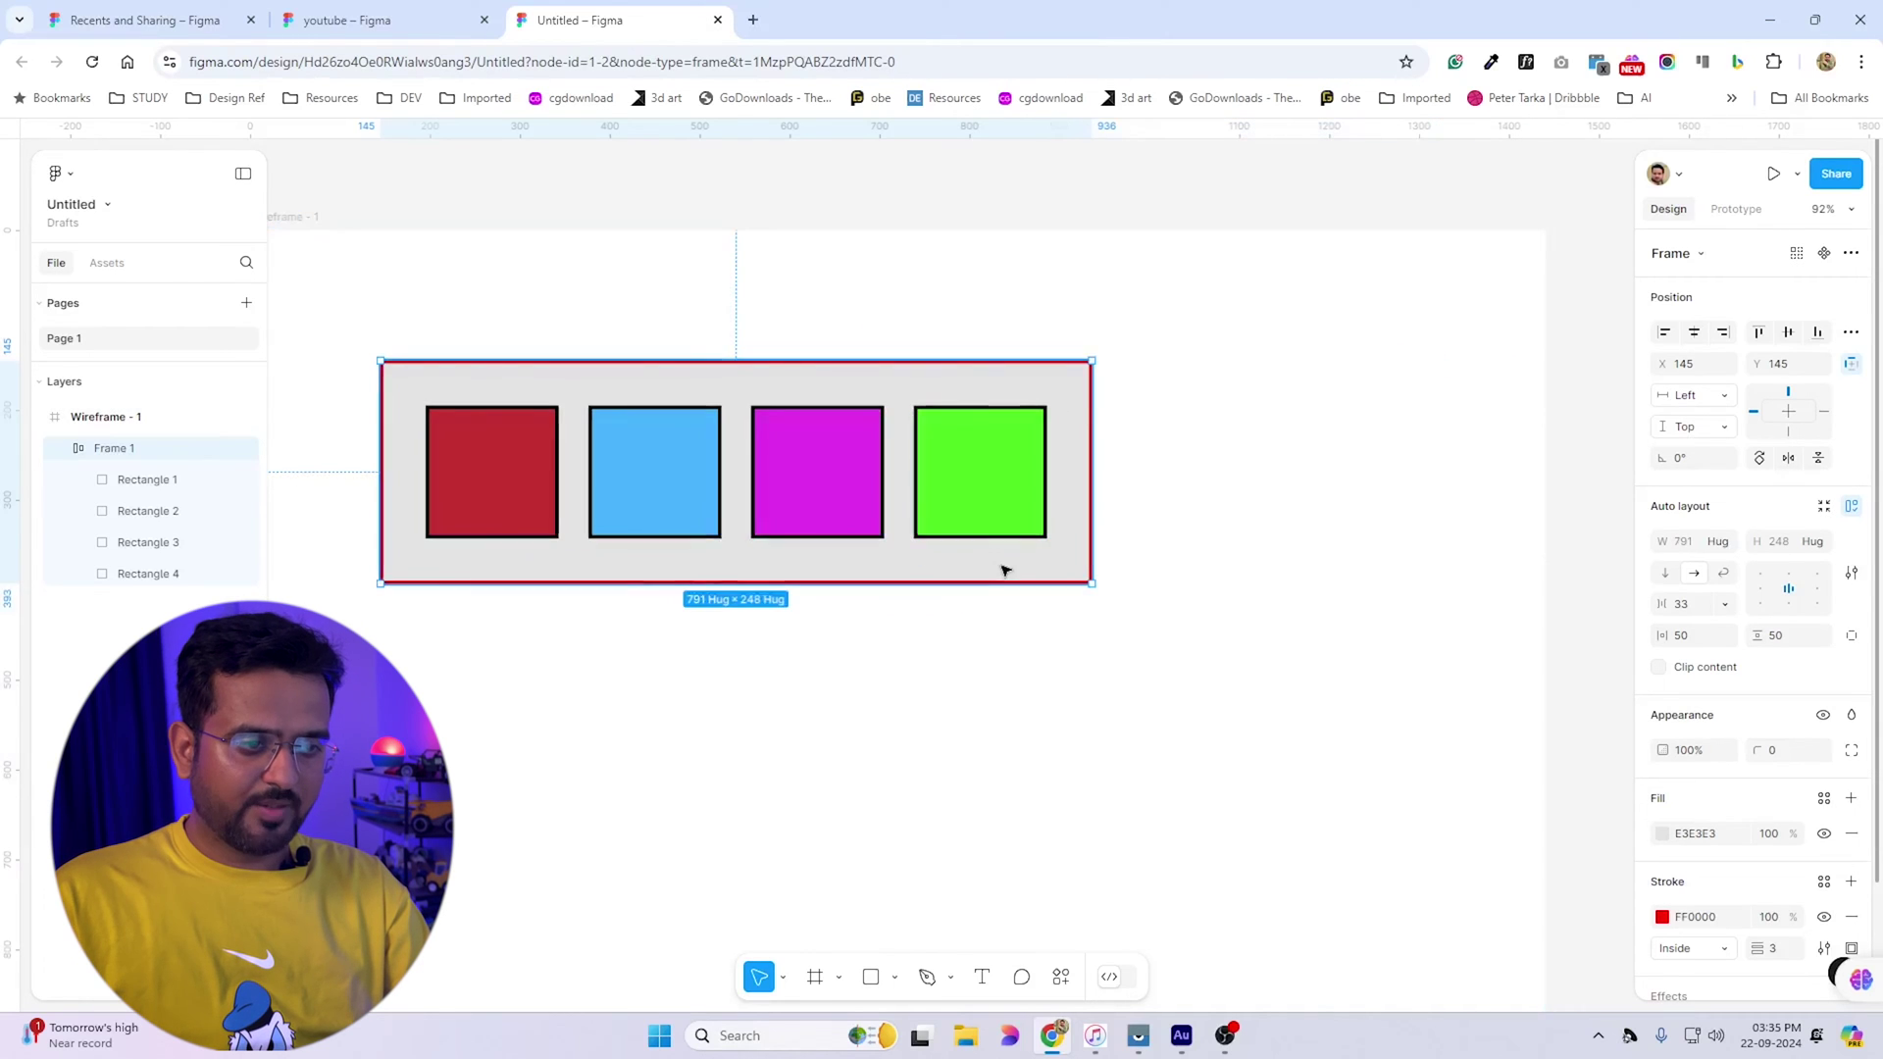
{"action": "left_click_drag", "start_coordinate": [992, 584], "coordinate": [1025, 864]}
{"action": "double_click", "coordinate": [1025, 862]}
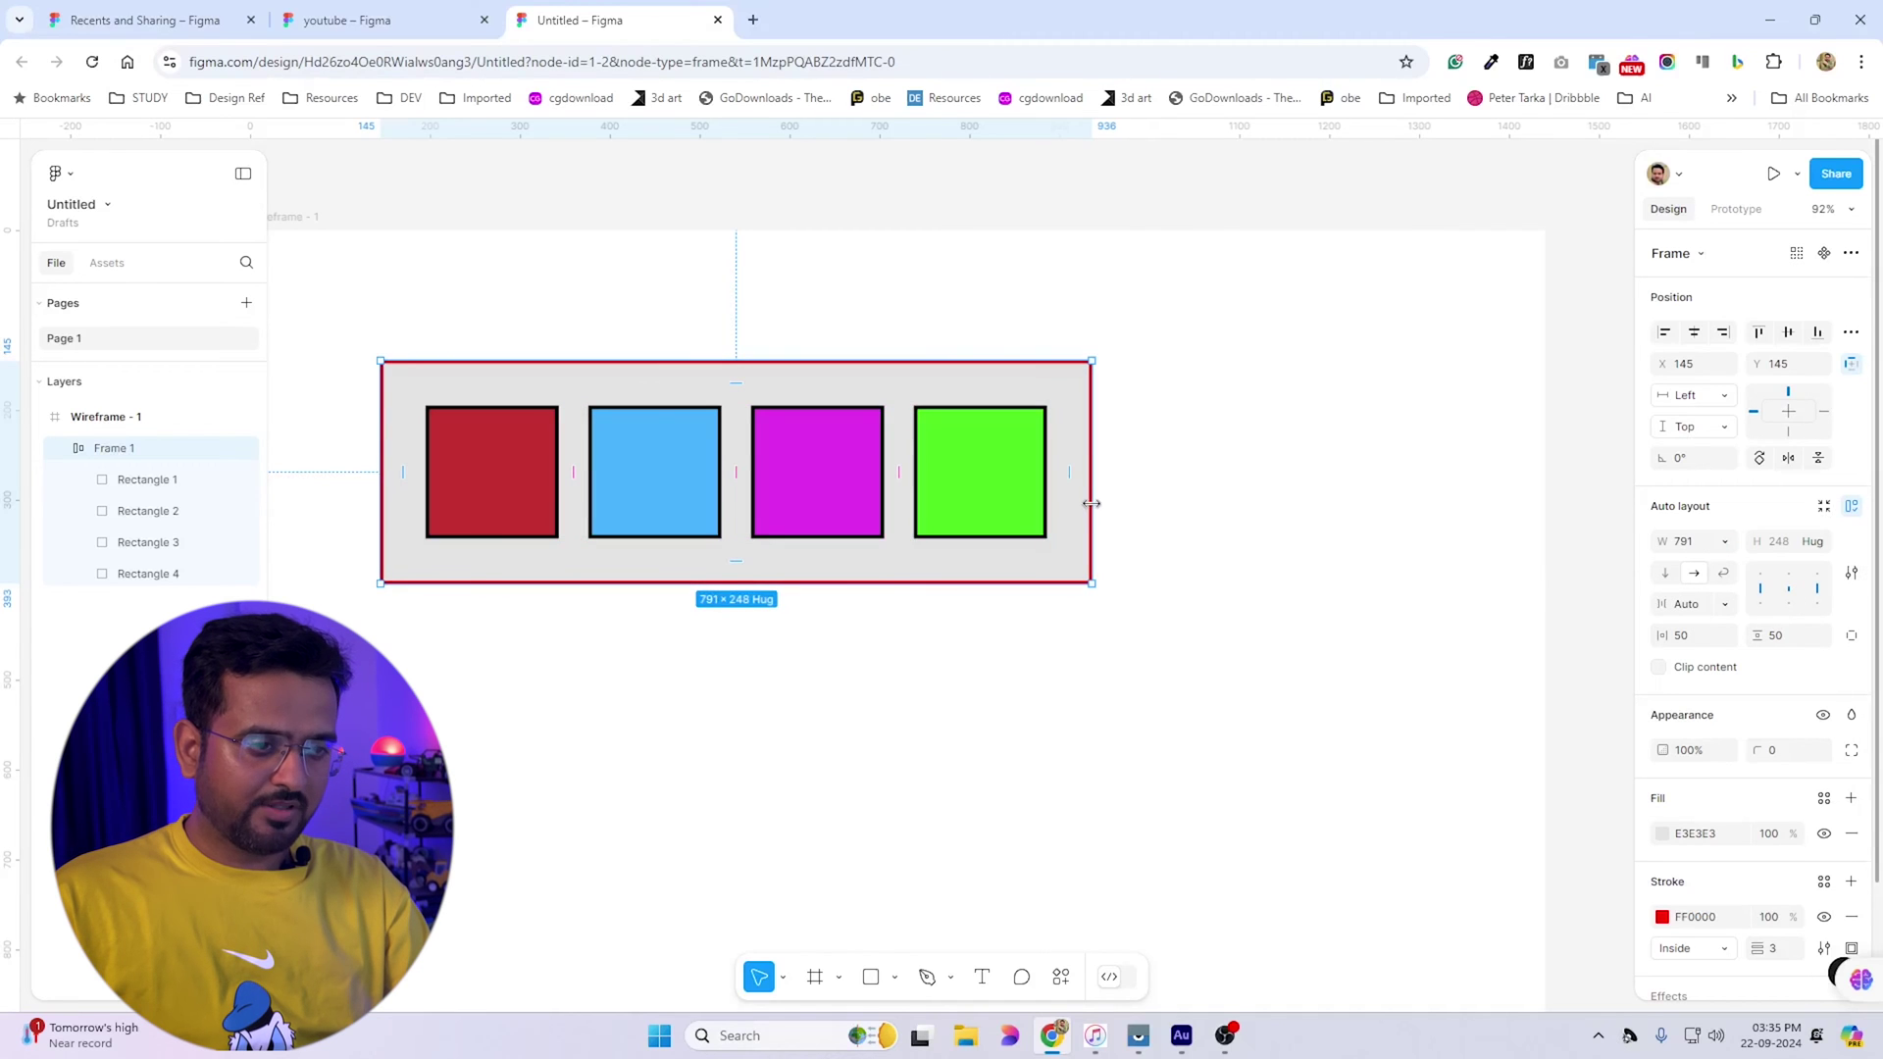
{"action": "mouse_move", "coordinate": [1091, 503]}
{"action": "left_mouse_down"}
{"action": "mouse_move", "coordinate": [1441, 521]}
{"action": "mouse_move", "coordinate": [1116, 529]}
{"action": "mouse_move", "coordinate": [1490, 542]}
{"action": "mouse_move", "coordinate": [1004, 538]}
{"action": "mouse_move", "coordinate": [1091, 537]}
{"action": "left_mouse_up"}
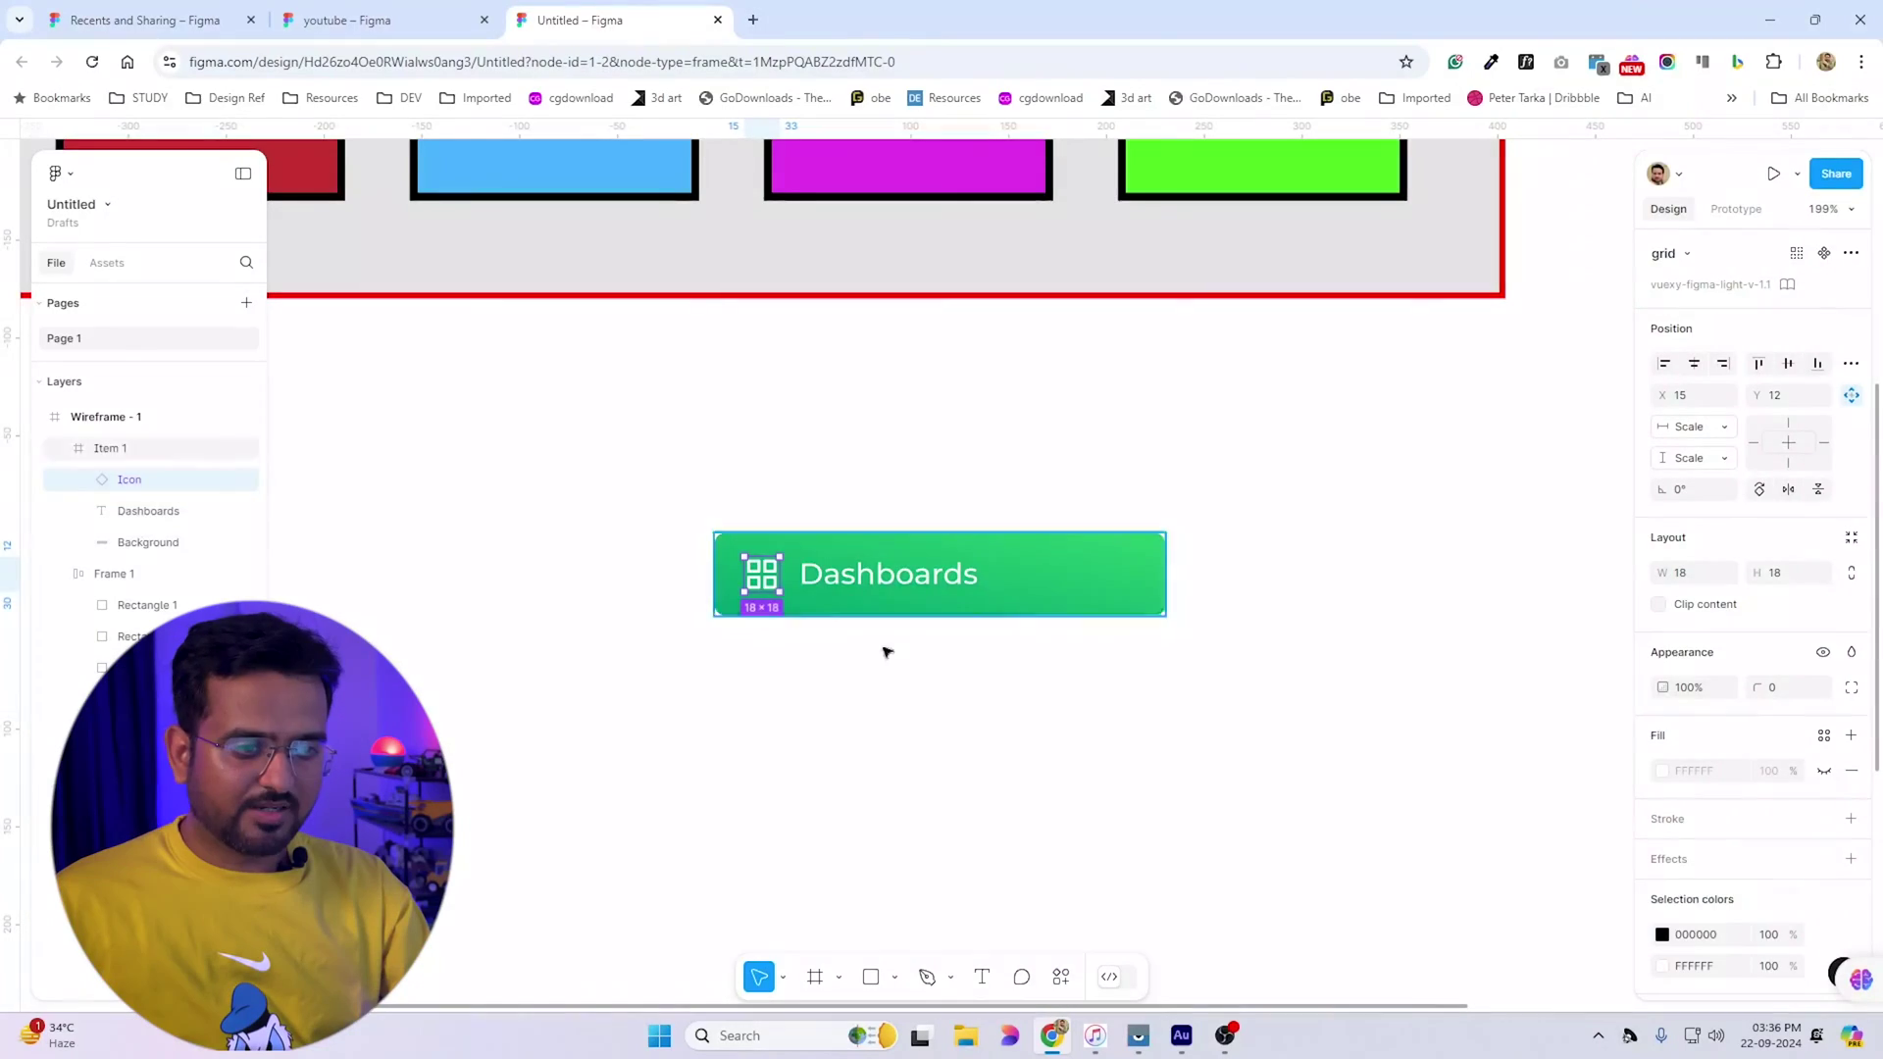
Examine the background, text and icon layers that make up the green Dashboards button, Item 1
{"action": "left_click", "coordinate": [1128, 576]}
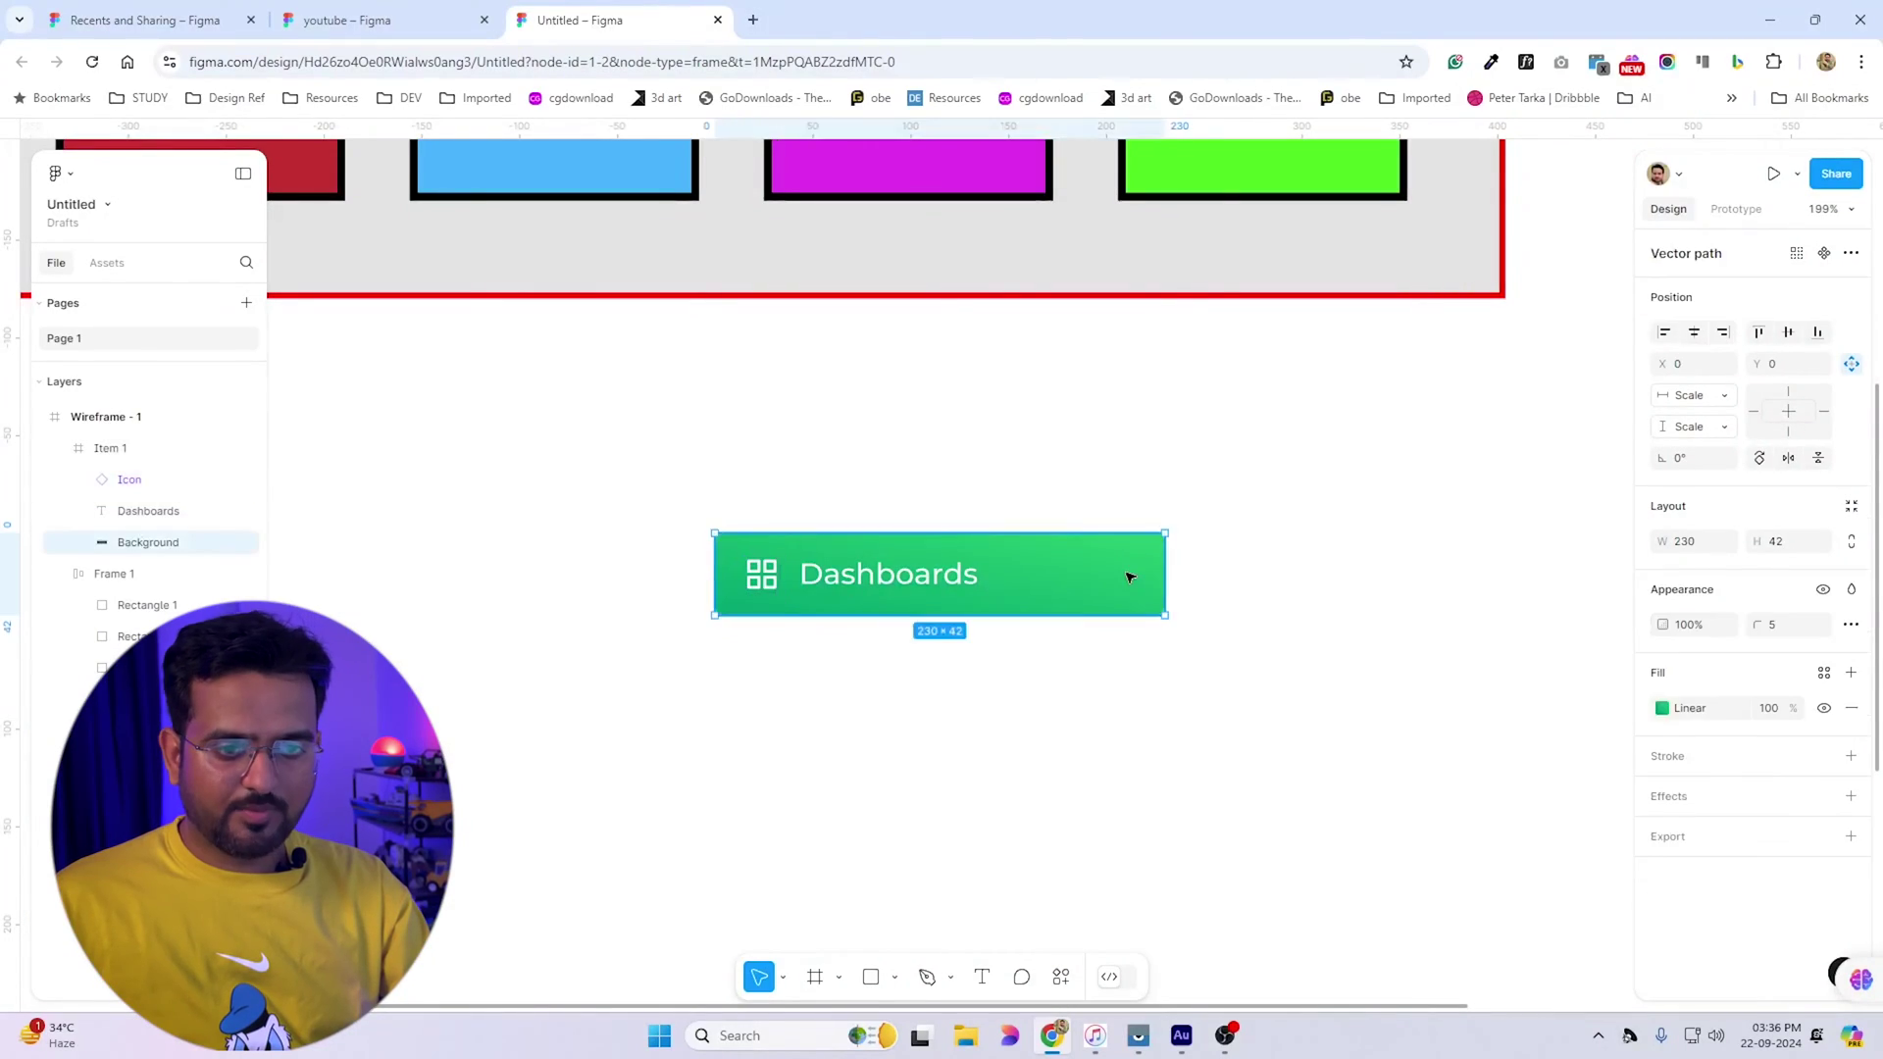
{"action": "left_click", "coordinate": [116, 511]}
{"action": "left_click", "coordinate": [115, 479]}
Duplicate Item 1, the green Dashboards button, straight below the original at Y 630
{"action": "left_click", "coordinate": [114, 448]}
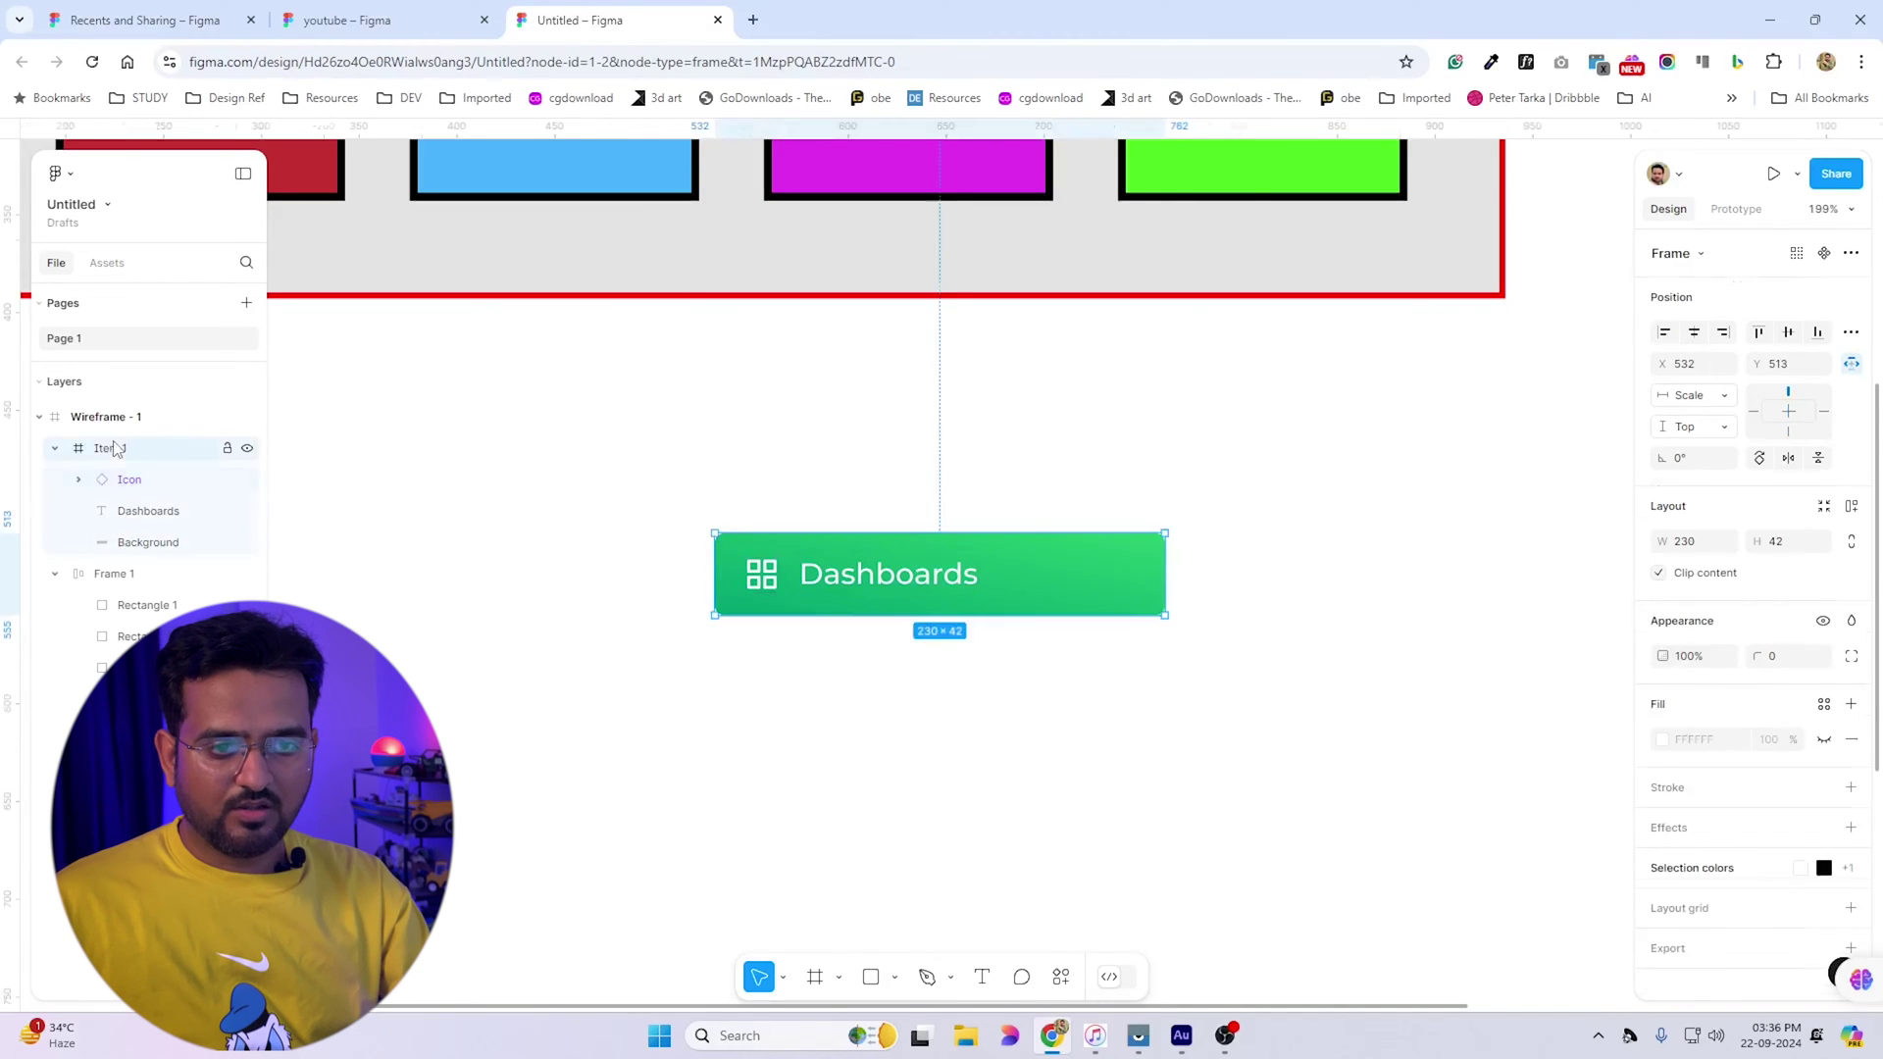
{"action": "scroll", "coordinate": [959, 482], "scroll_direction": "down", "scroll_amount": 3}
{"action": "left_click_drag", "start_coordinate": [732, 341], "coordinate": [731, 563], "text": "alt"}
{"action": "scroll", "coordinate": [723, 496], "scroll_direction": "up", "scroll_amount": 2}
{"action": "scroll", "coordinate": [744, 620], "scroll_direction": "up", "scroll_amount": 2, "text": "ctrl"}
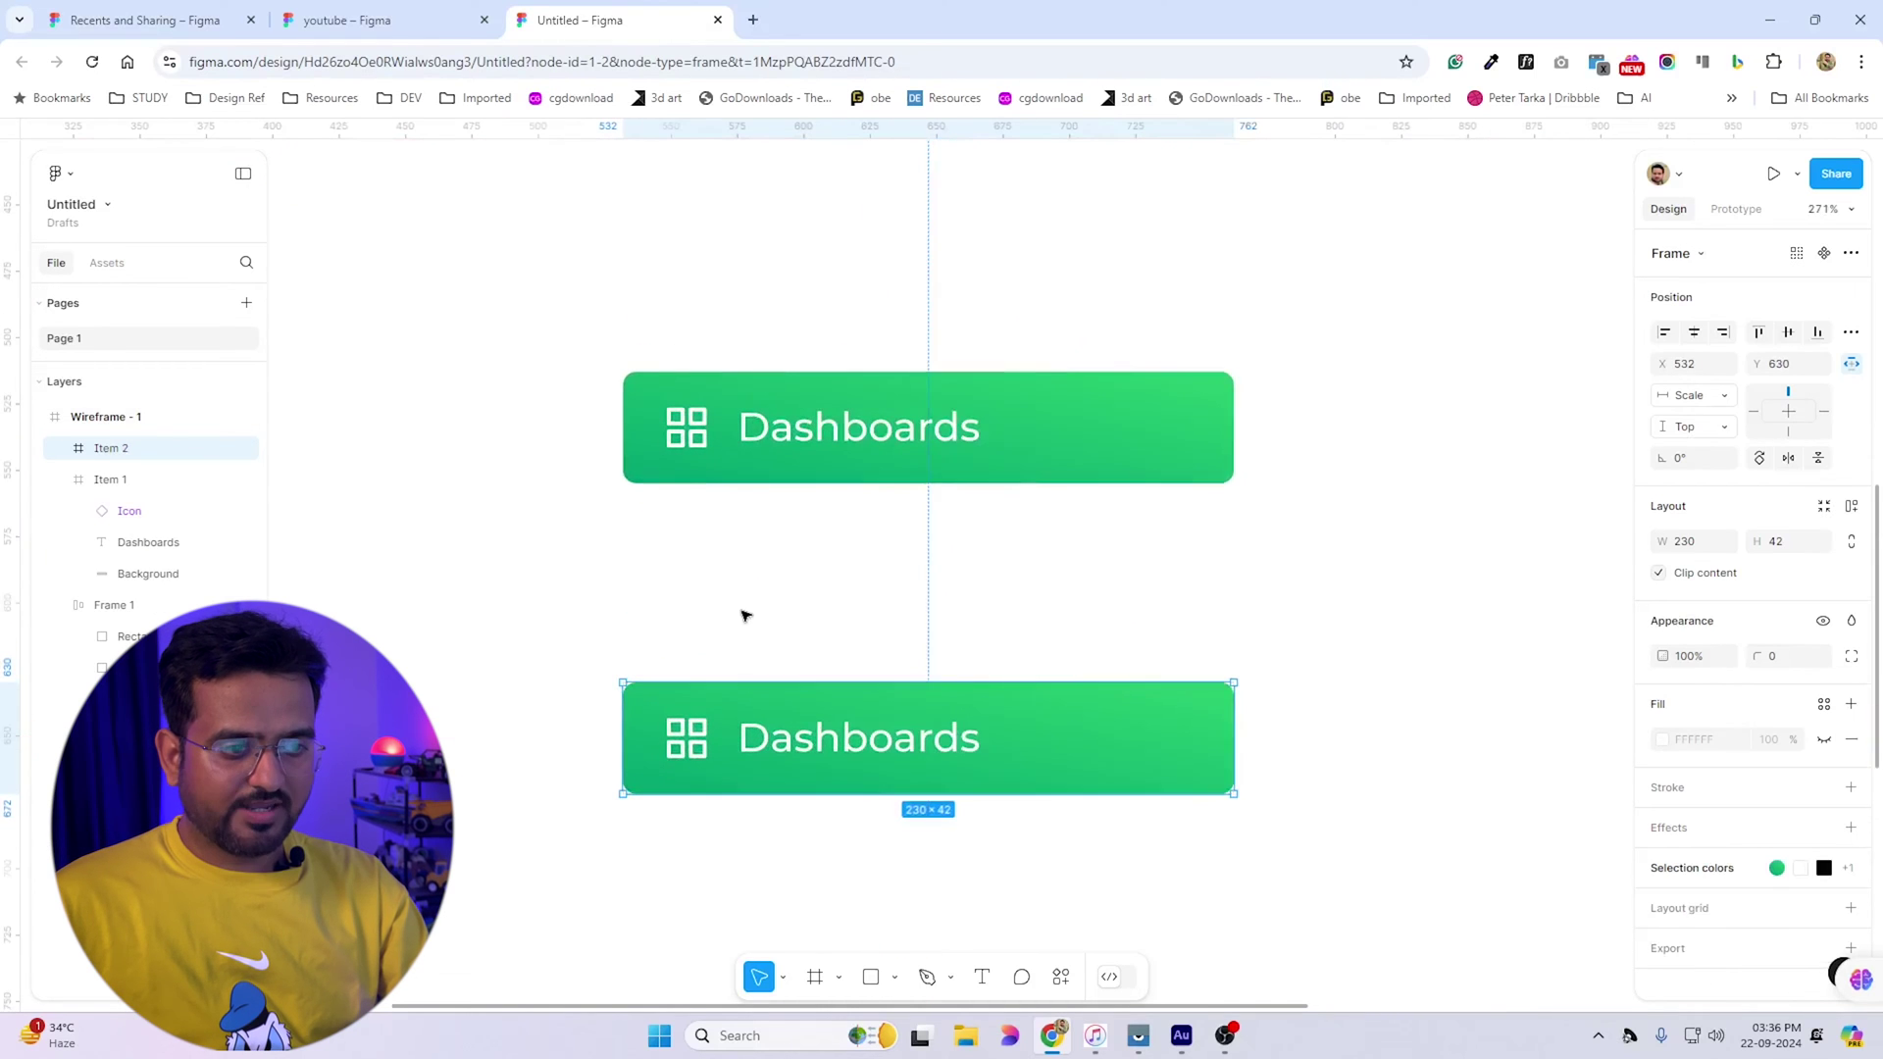
{"action": "scroll", "coordinate": [739, 588], "scroll_direction": "down", "scroll_amount": 1}
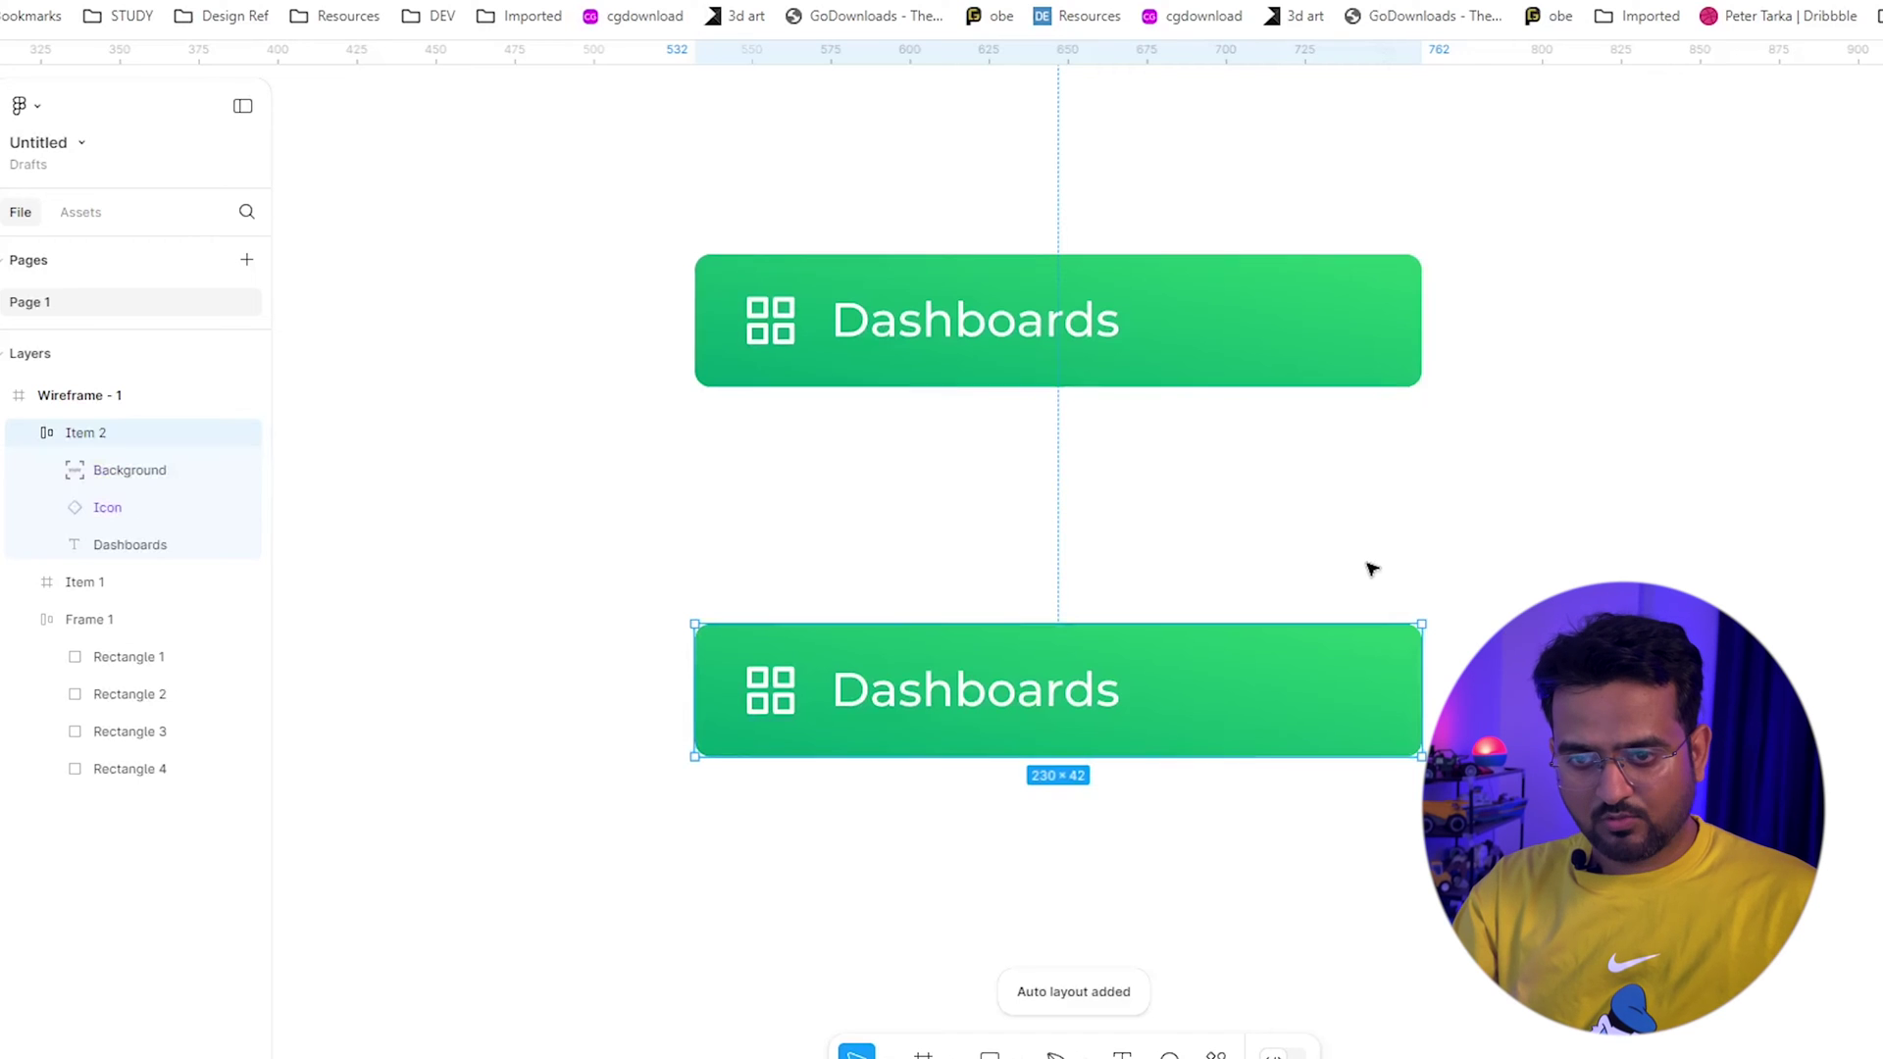
Try widening the Background layer of Item 2 to about 299
{"action": "left_click", "coordinate": [93, 469]}
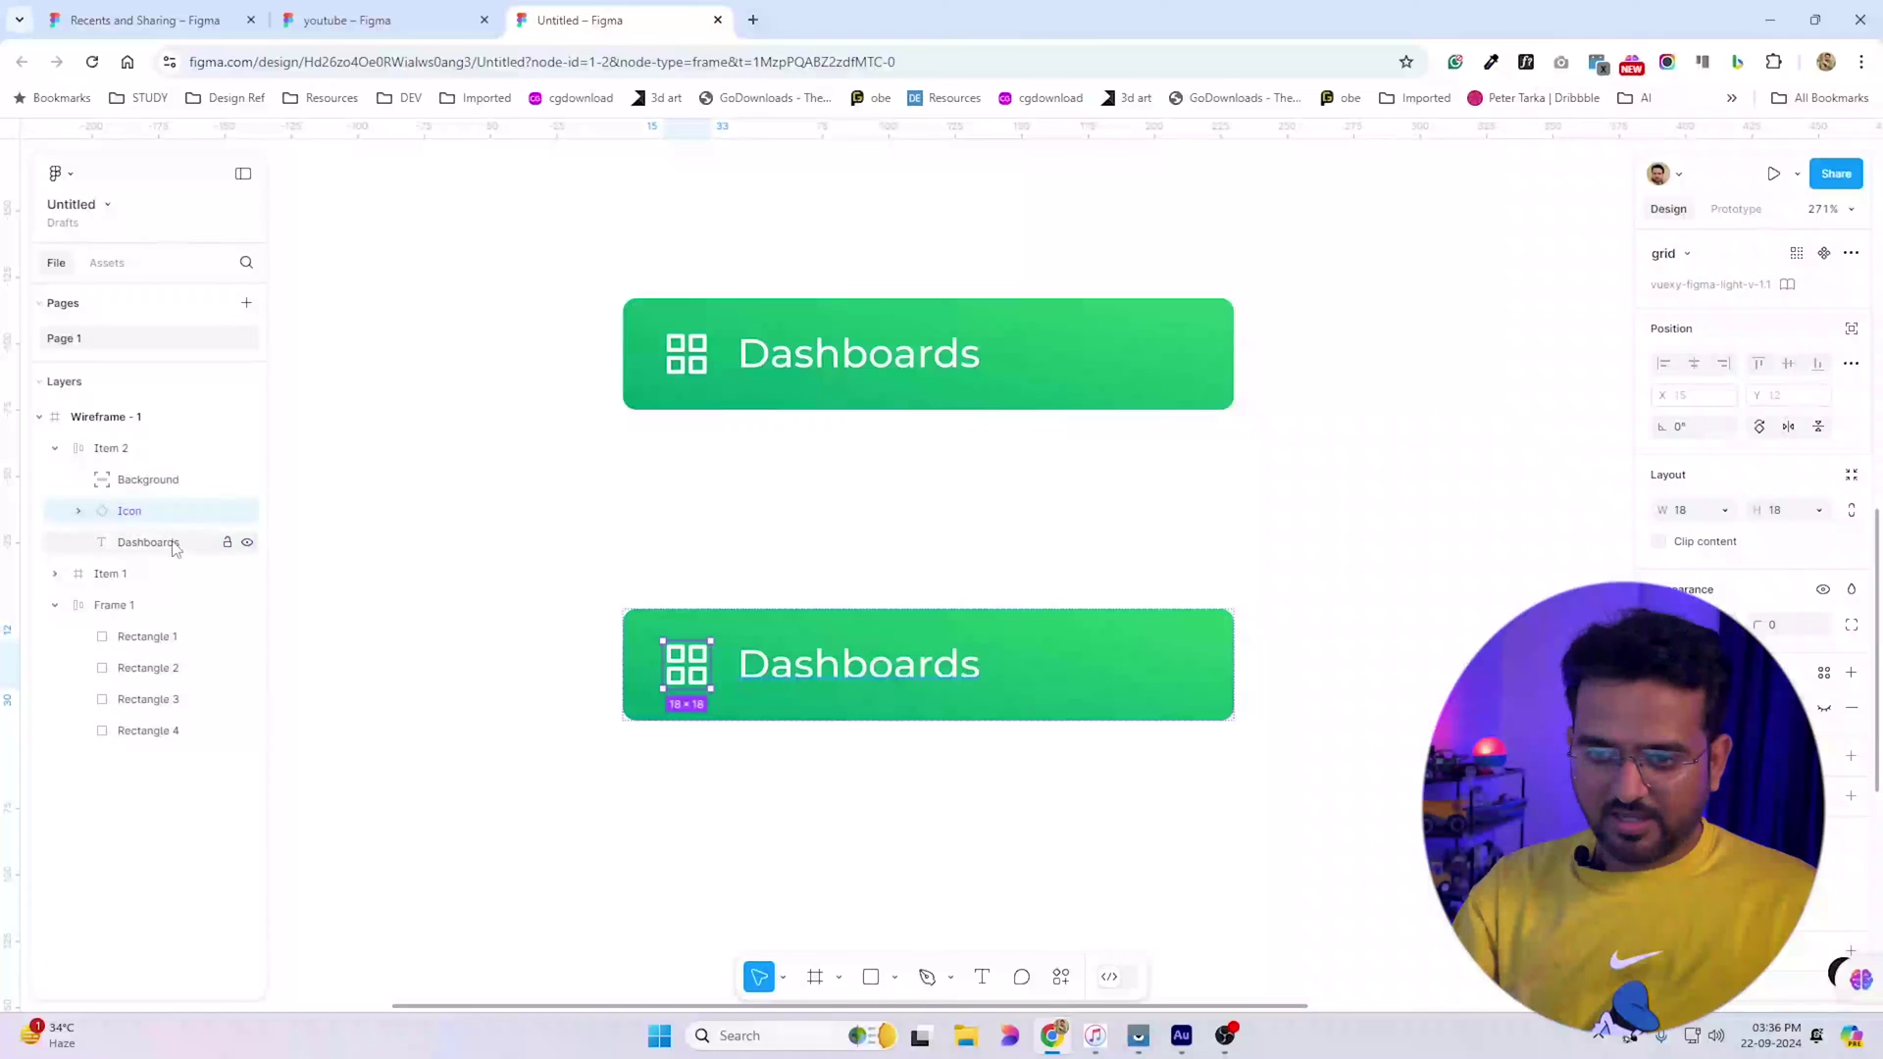
{"action": "left_click", "coordinate": [1221, 652]}
{"action": "left_click_drag", "start_coordinate": [1234, 650], "coordinate": [1412, 650]}
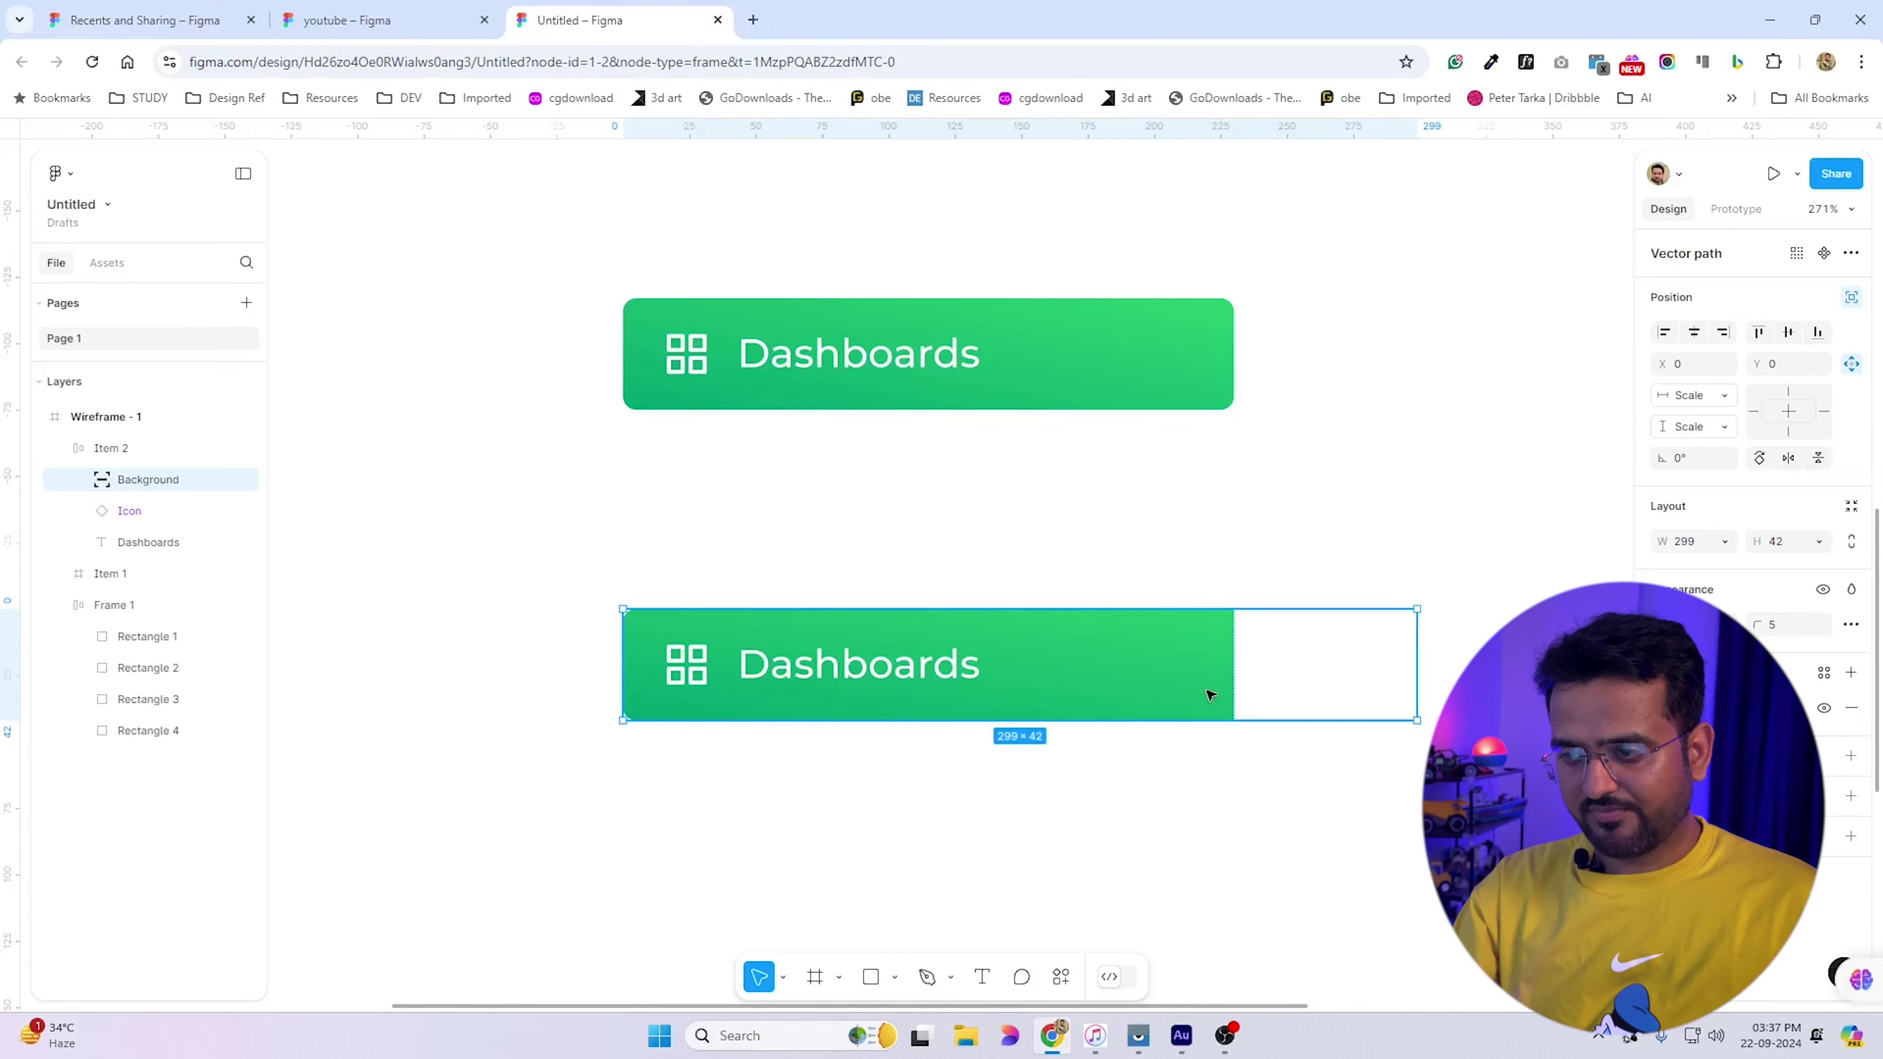
{"action": "key", "text": "Escape"}
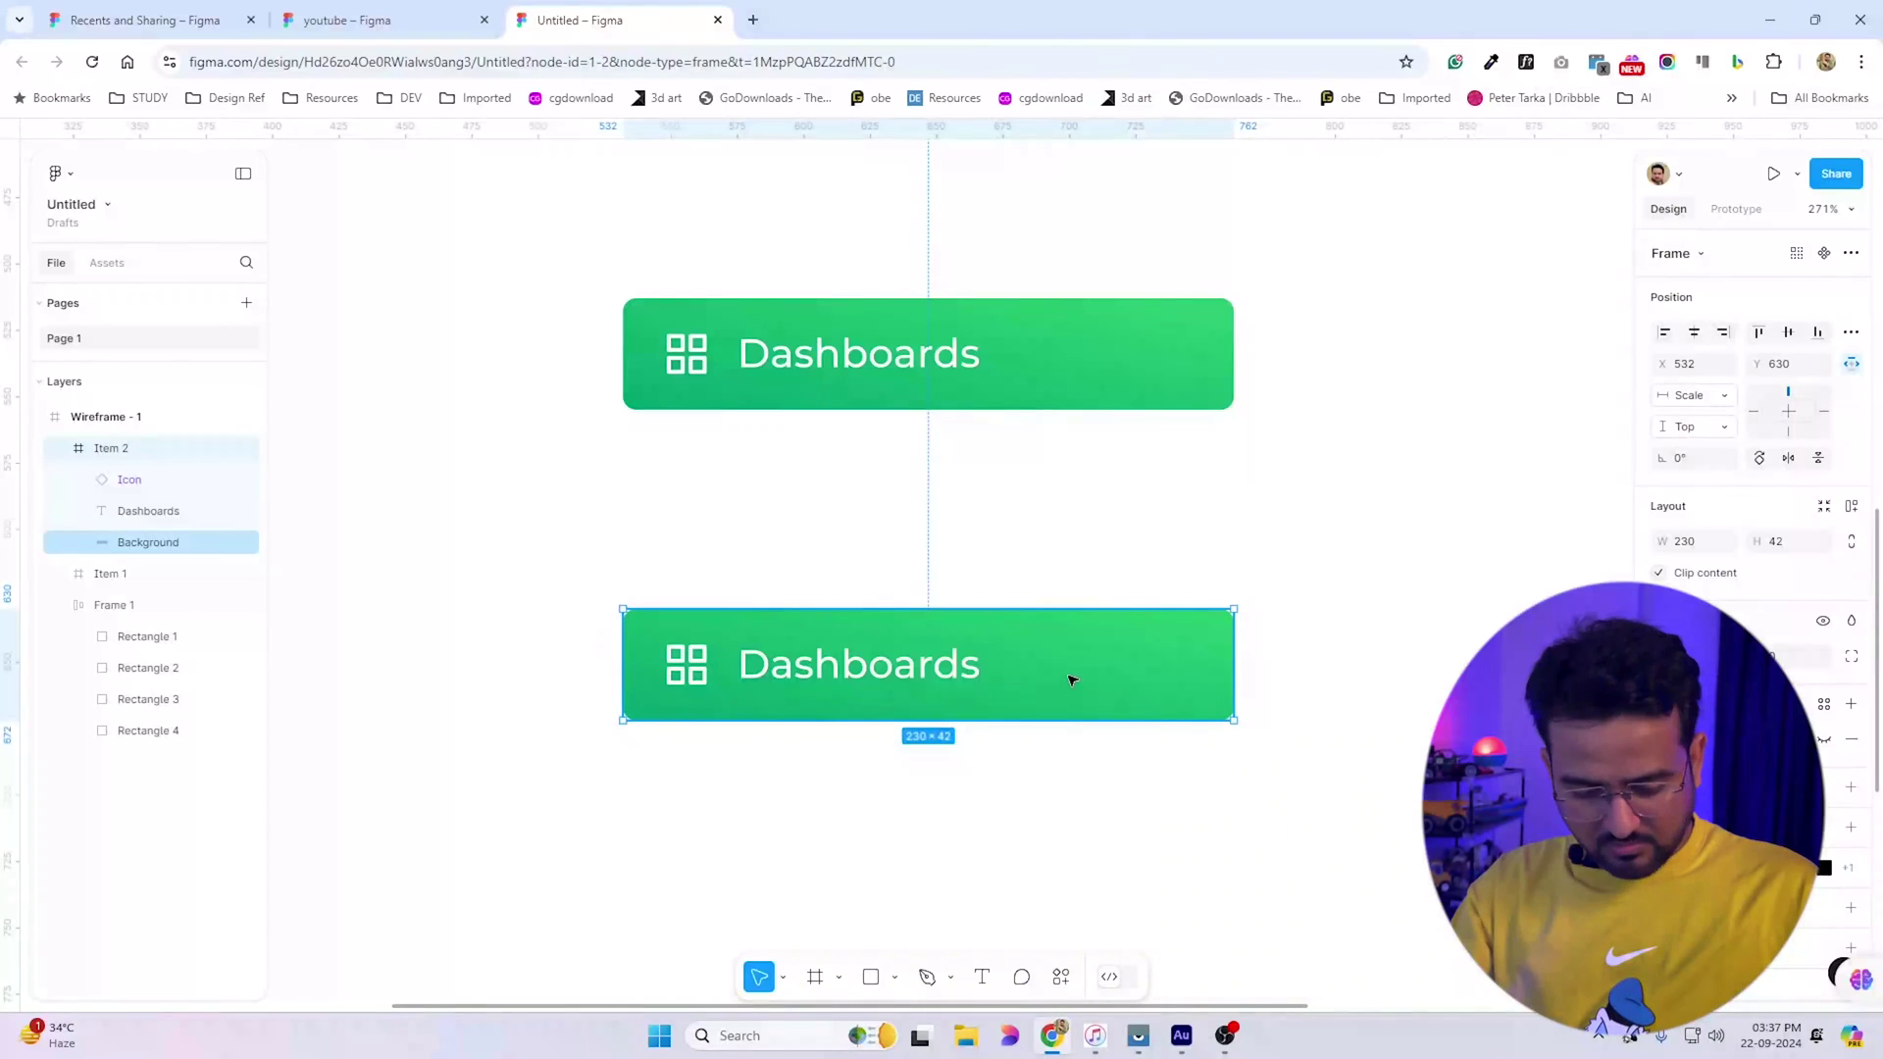
Try moving the lower button's icon and label together, and its background separately, and undo the moves
{"action": "left_click", "coordinate": [756, 652]}
{"action": "left_click", "coordinate": [701, 670], "text": "shift"}
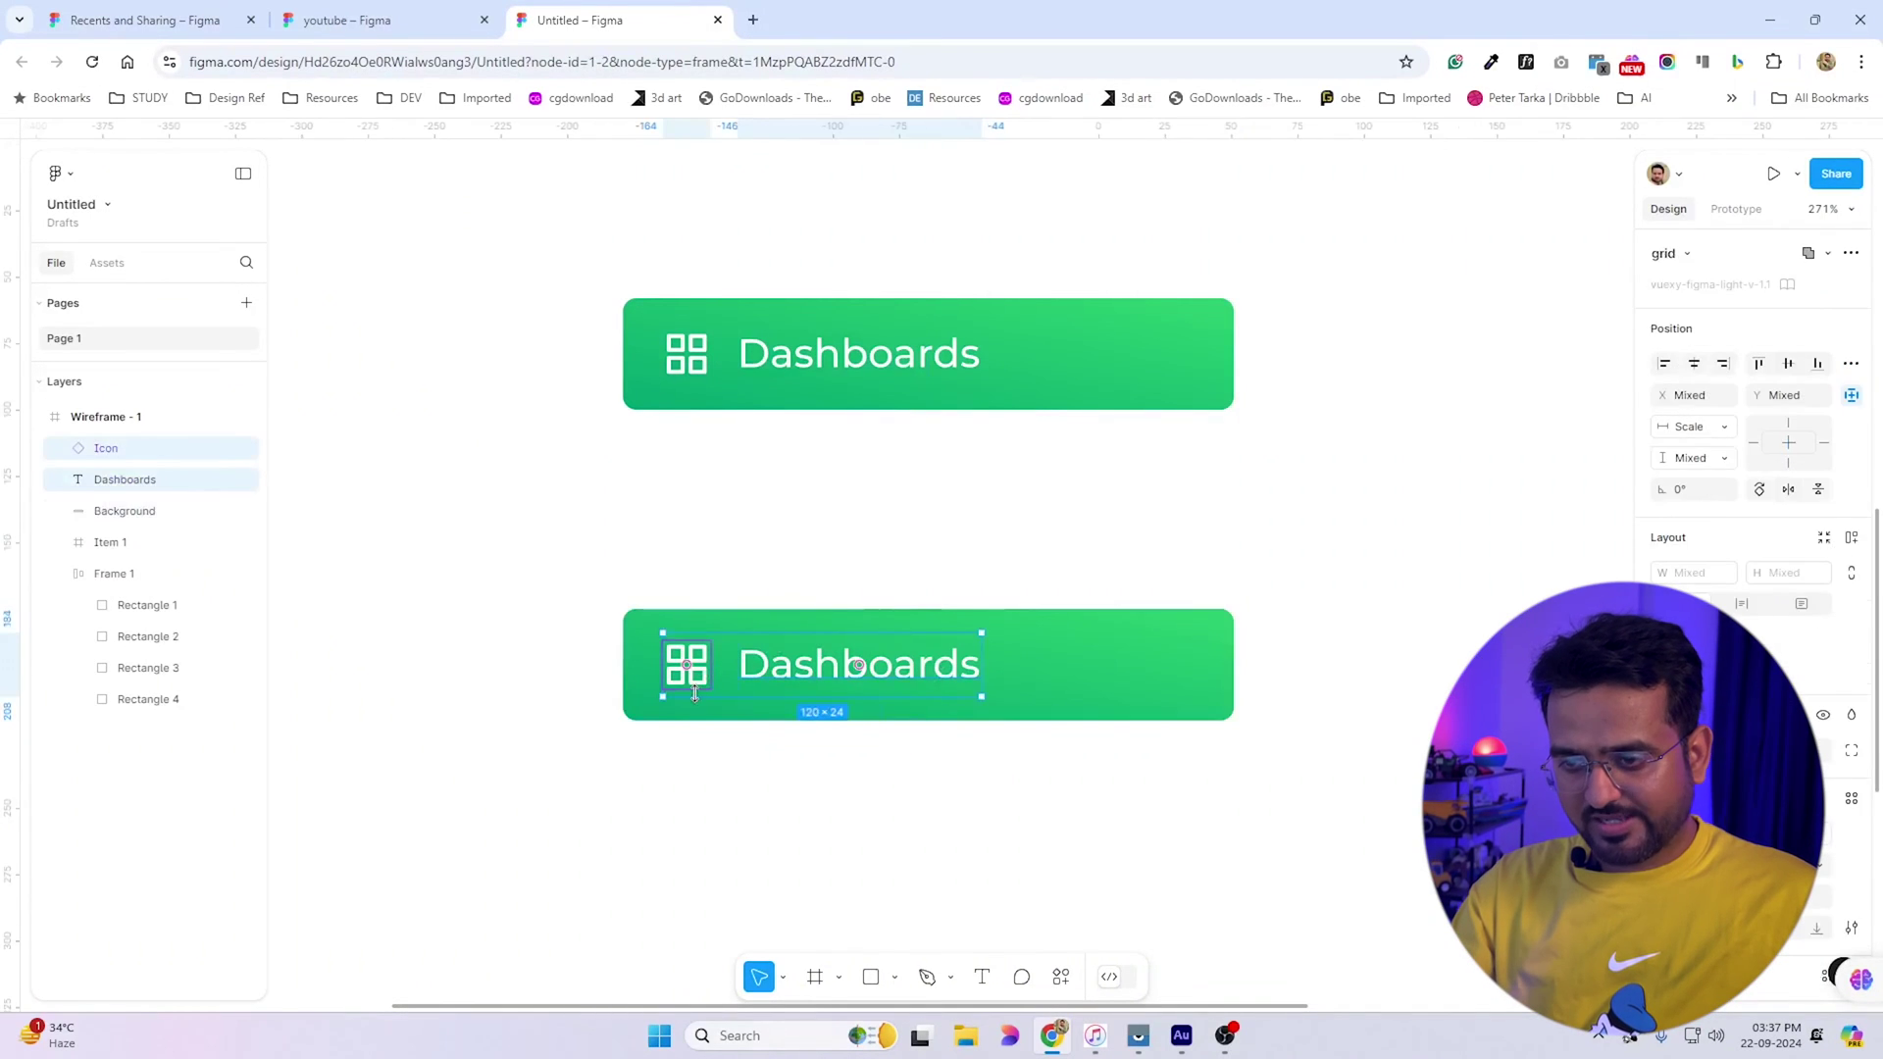
{"action": "left_click_drag", "start_coordinate": [699, 678], "coordinate": [820, 534]}
{"action": "key", "text": "ctrl+z"}
{"action": "left_click_drag", "start_coordinate": [1151, 672], "coordinate": [1160, 799]}
{"action": "key", "text": "ctrl+z"}
{"action": "key", "text": "ctrl+z"}
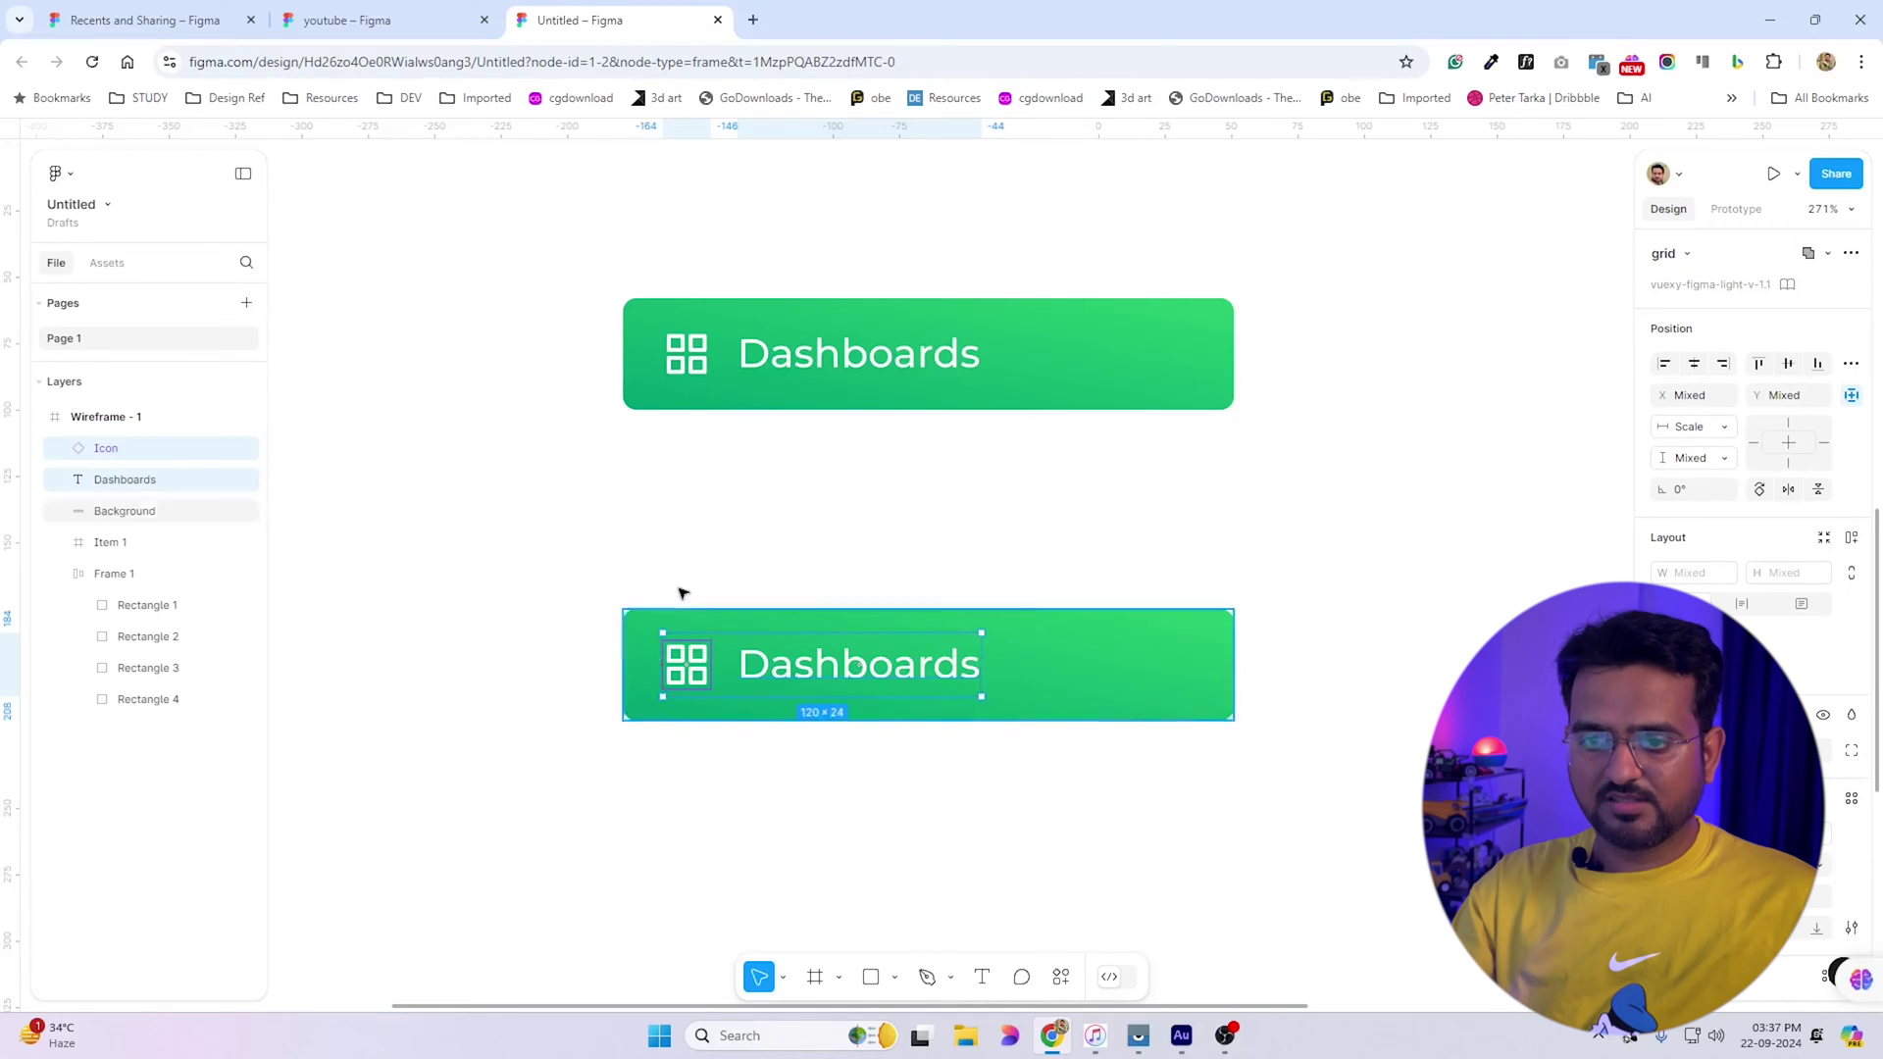
Group the icon, label and background of the lower green Dashboards button
{"action": "key", "text": "ctrl+a"}
{"action": "left_click", "coordinate": [584, 529]}
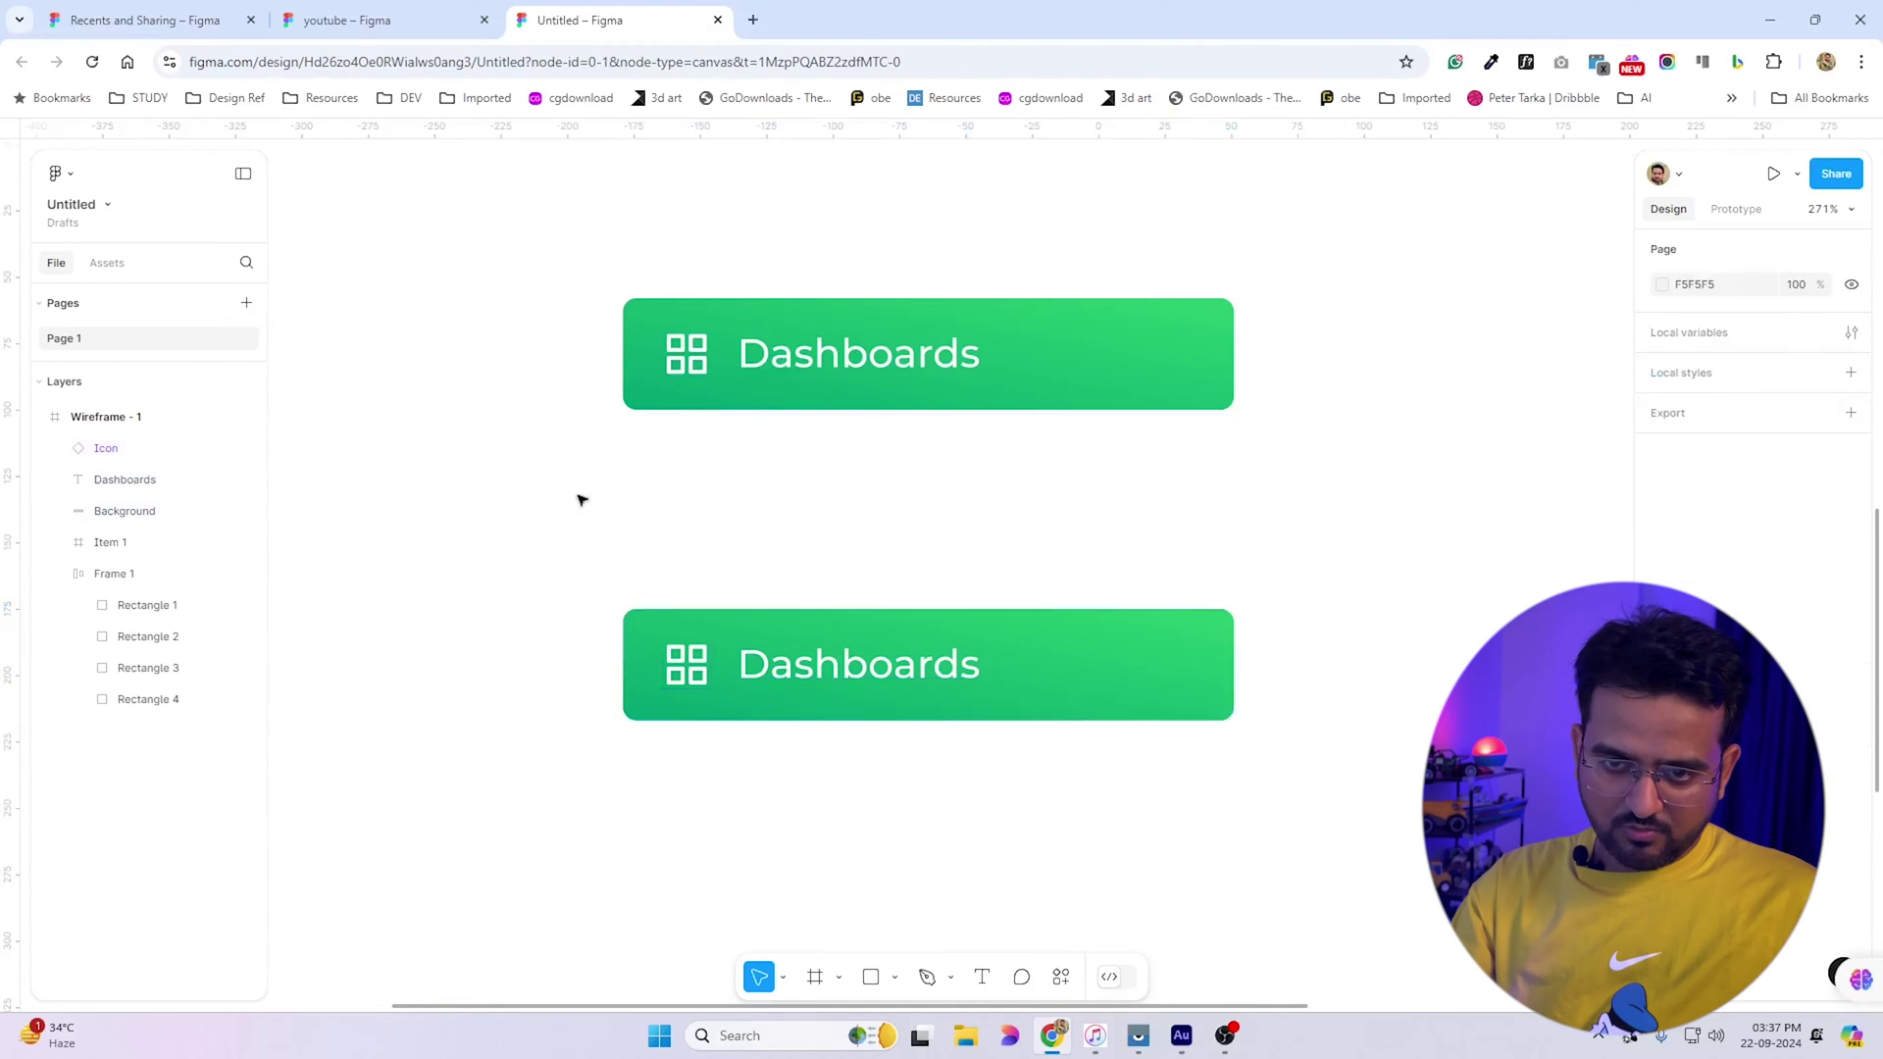
{"action": "left_click", "coordinate": [110, 543]}
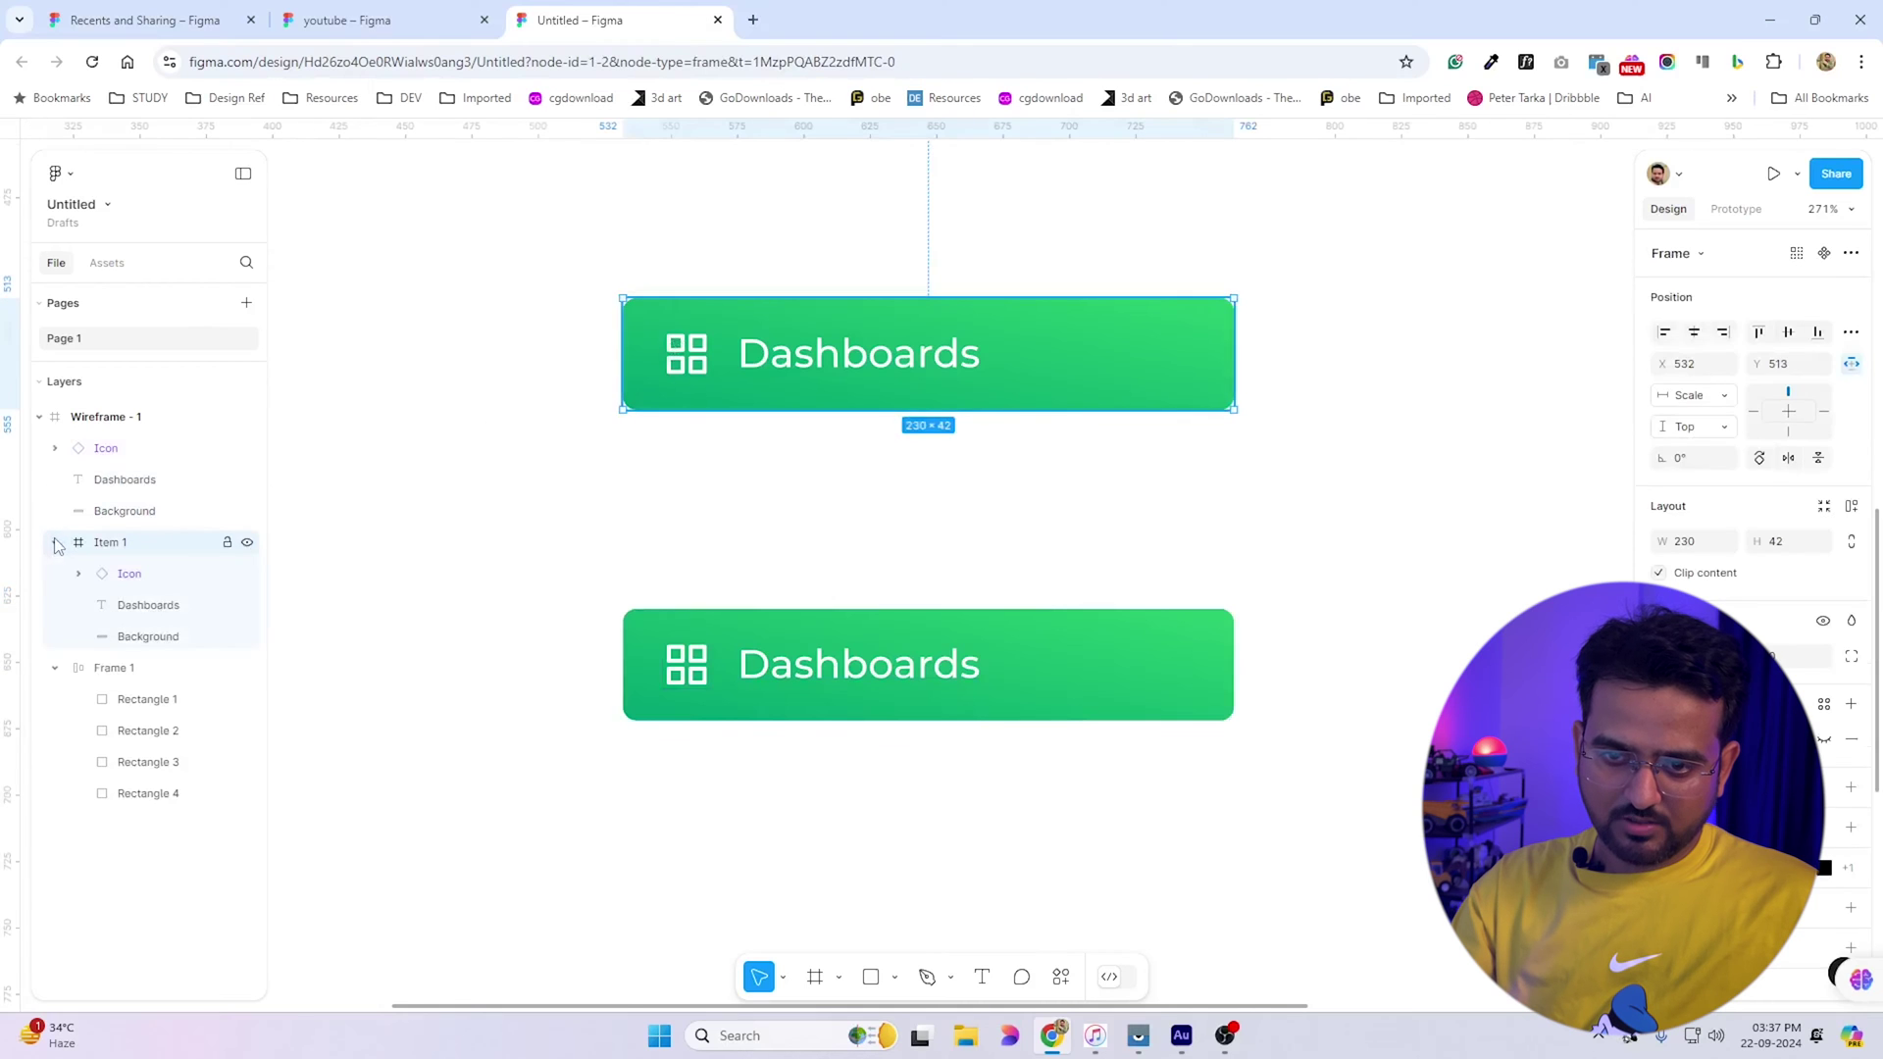
{"action": "left_click_drag", "start_coordinate": [550, 559], "coordinate": [1160, 878]}
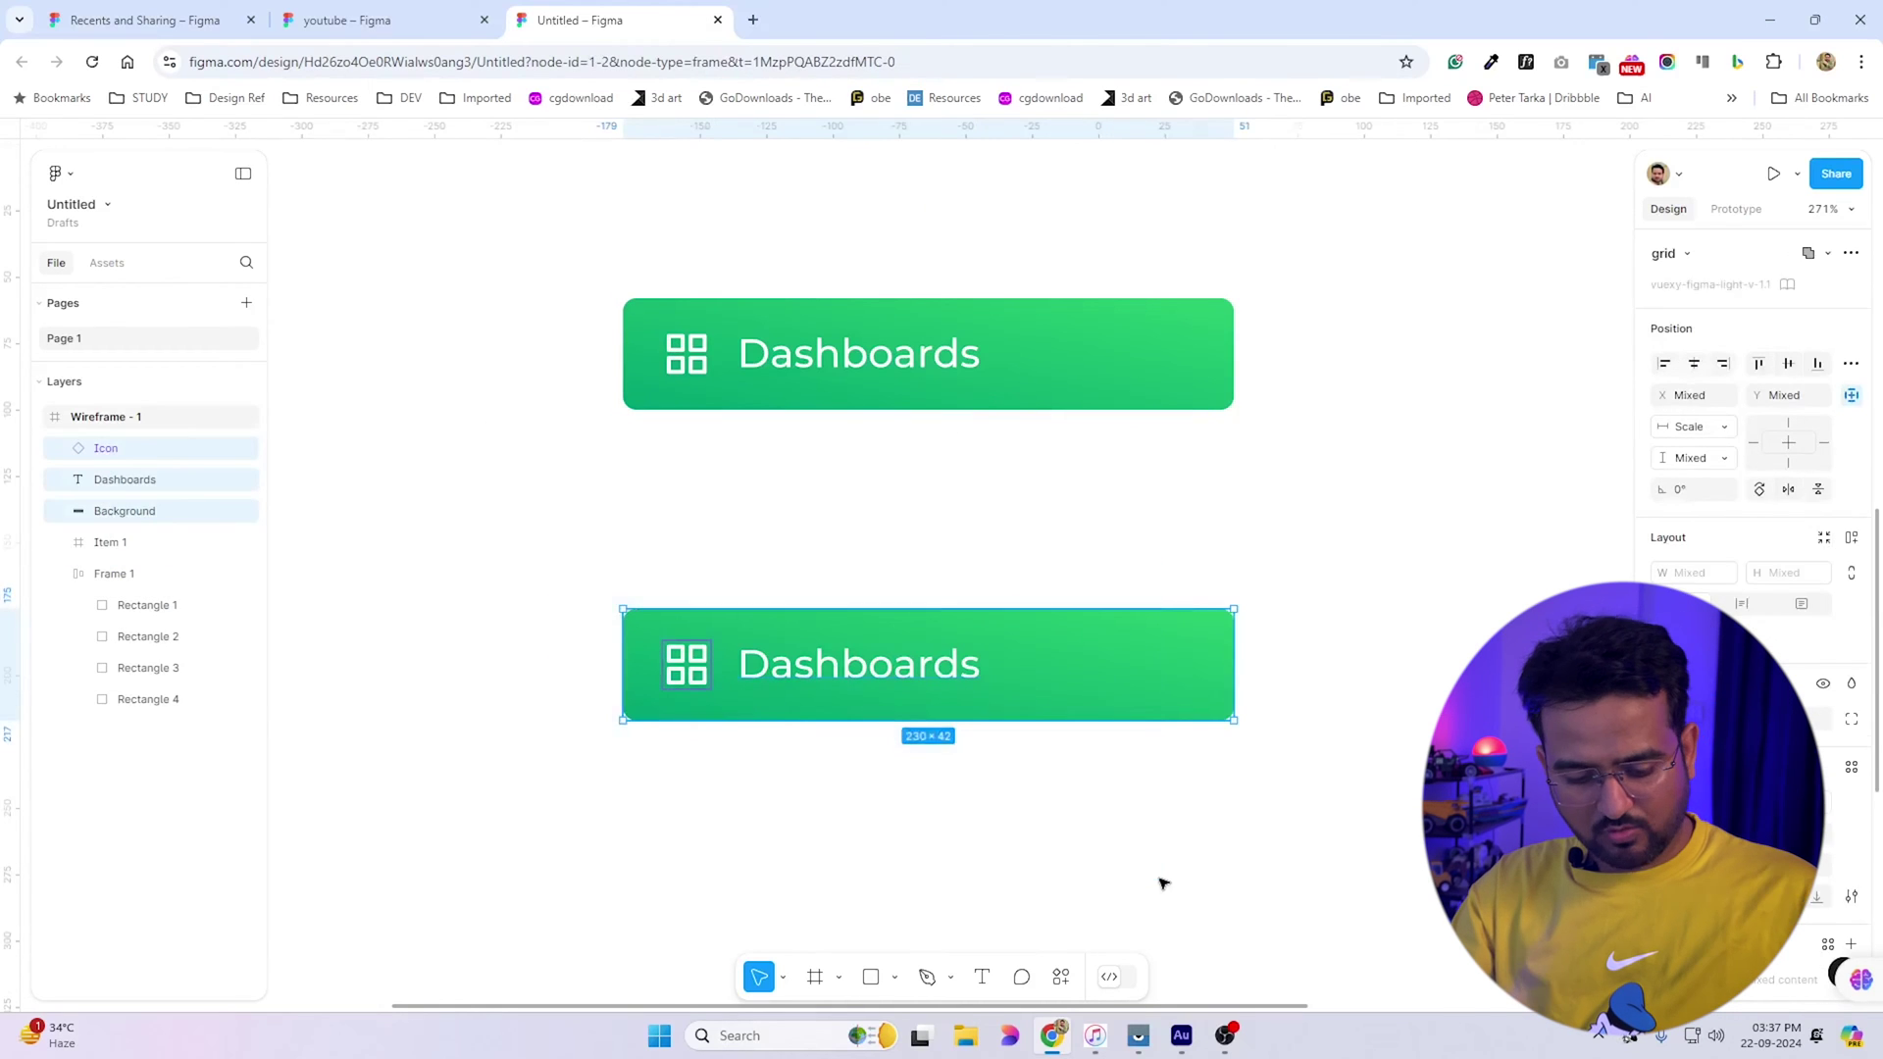
{"action": "key", "text": "ctrl+g"}
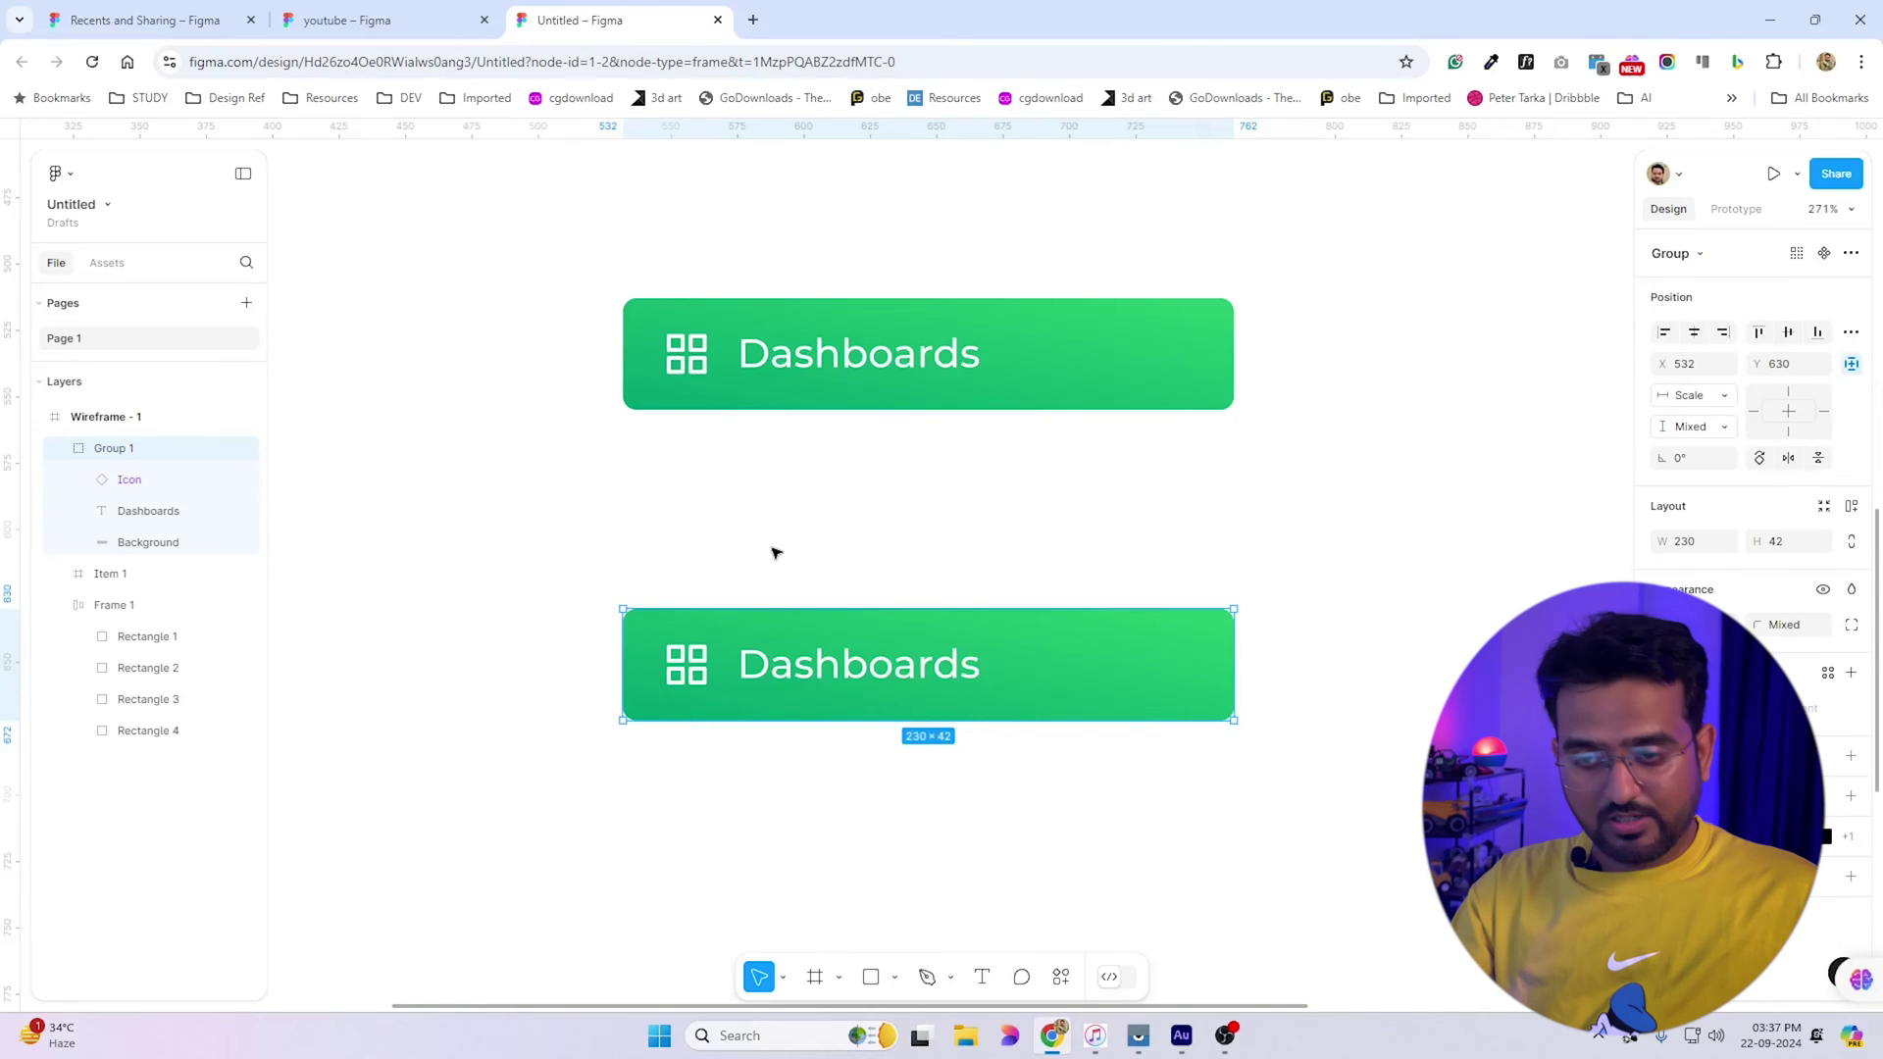
Apply auto layout to the grouped lower Dashboards button and check the layers it contains
{"action": "key", "text": "shift+a"}
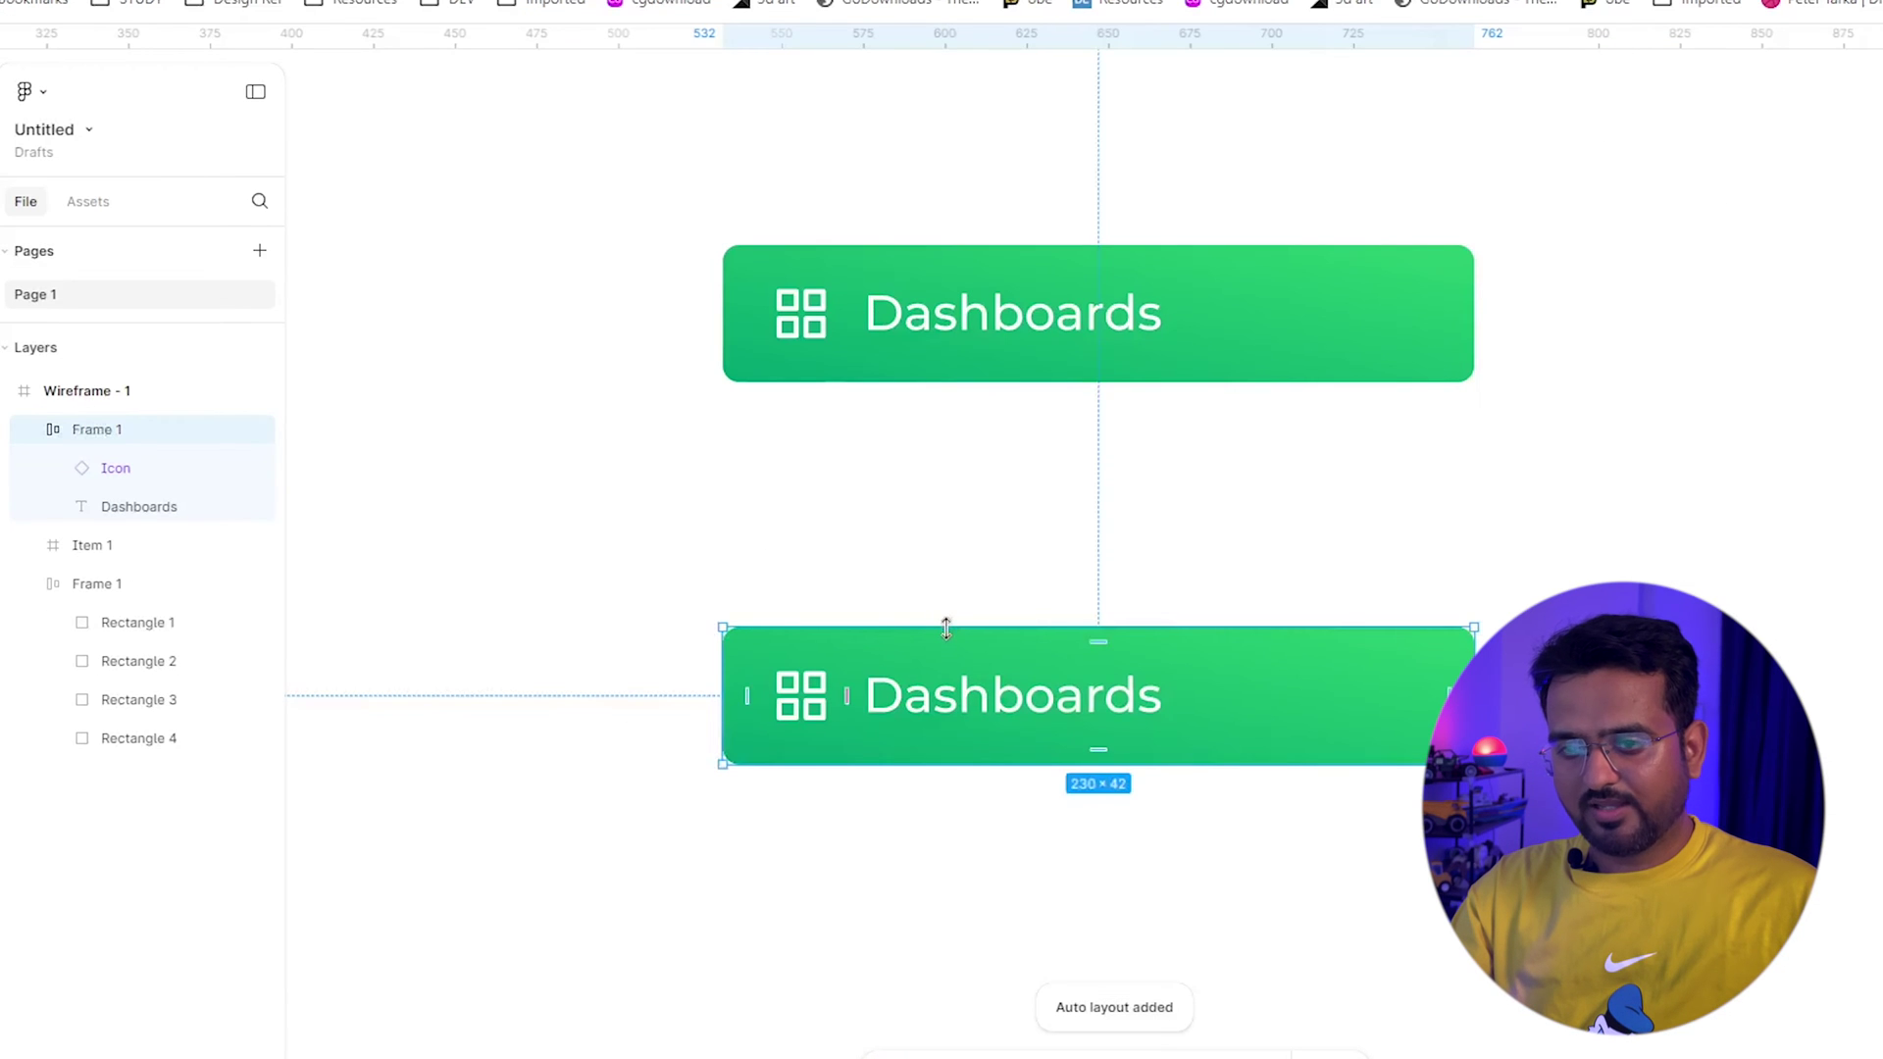
{"action": "key", "text": "ctrl+z"}
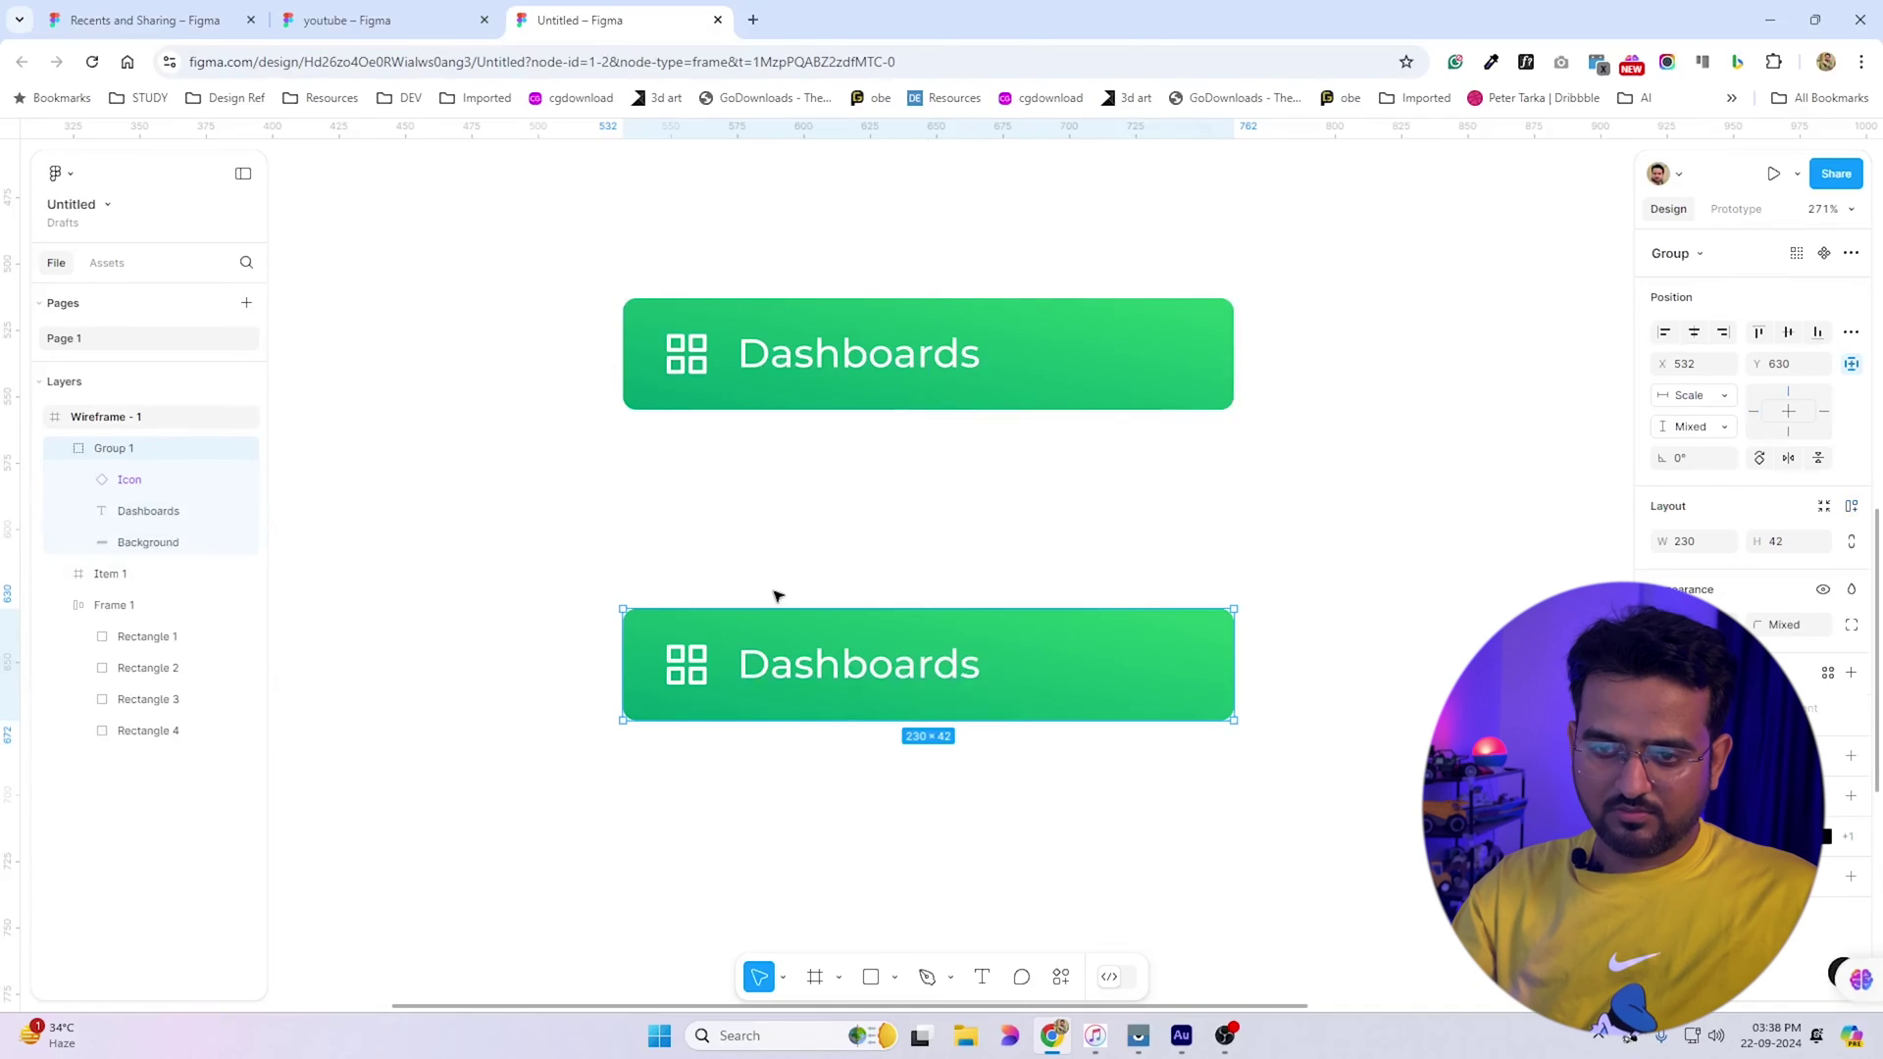
{"action": "left_click", "coordinate": [171, 516]}
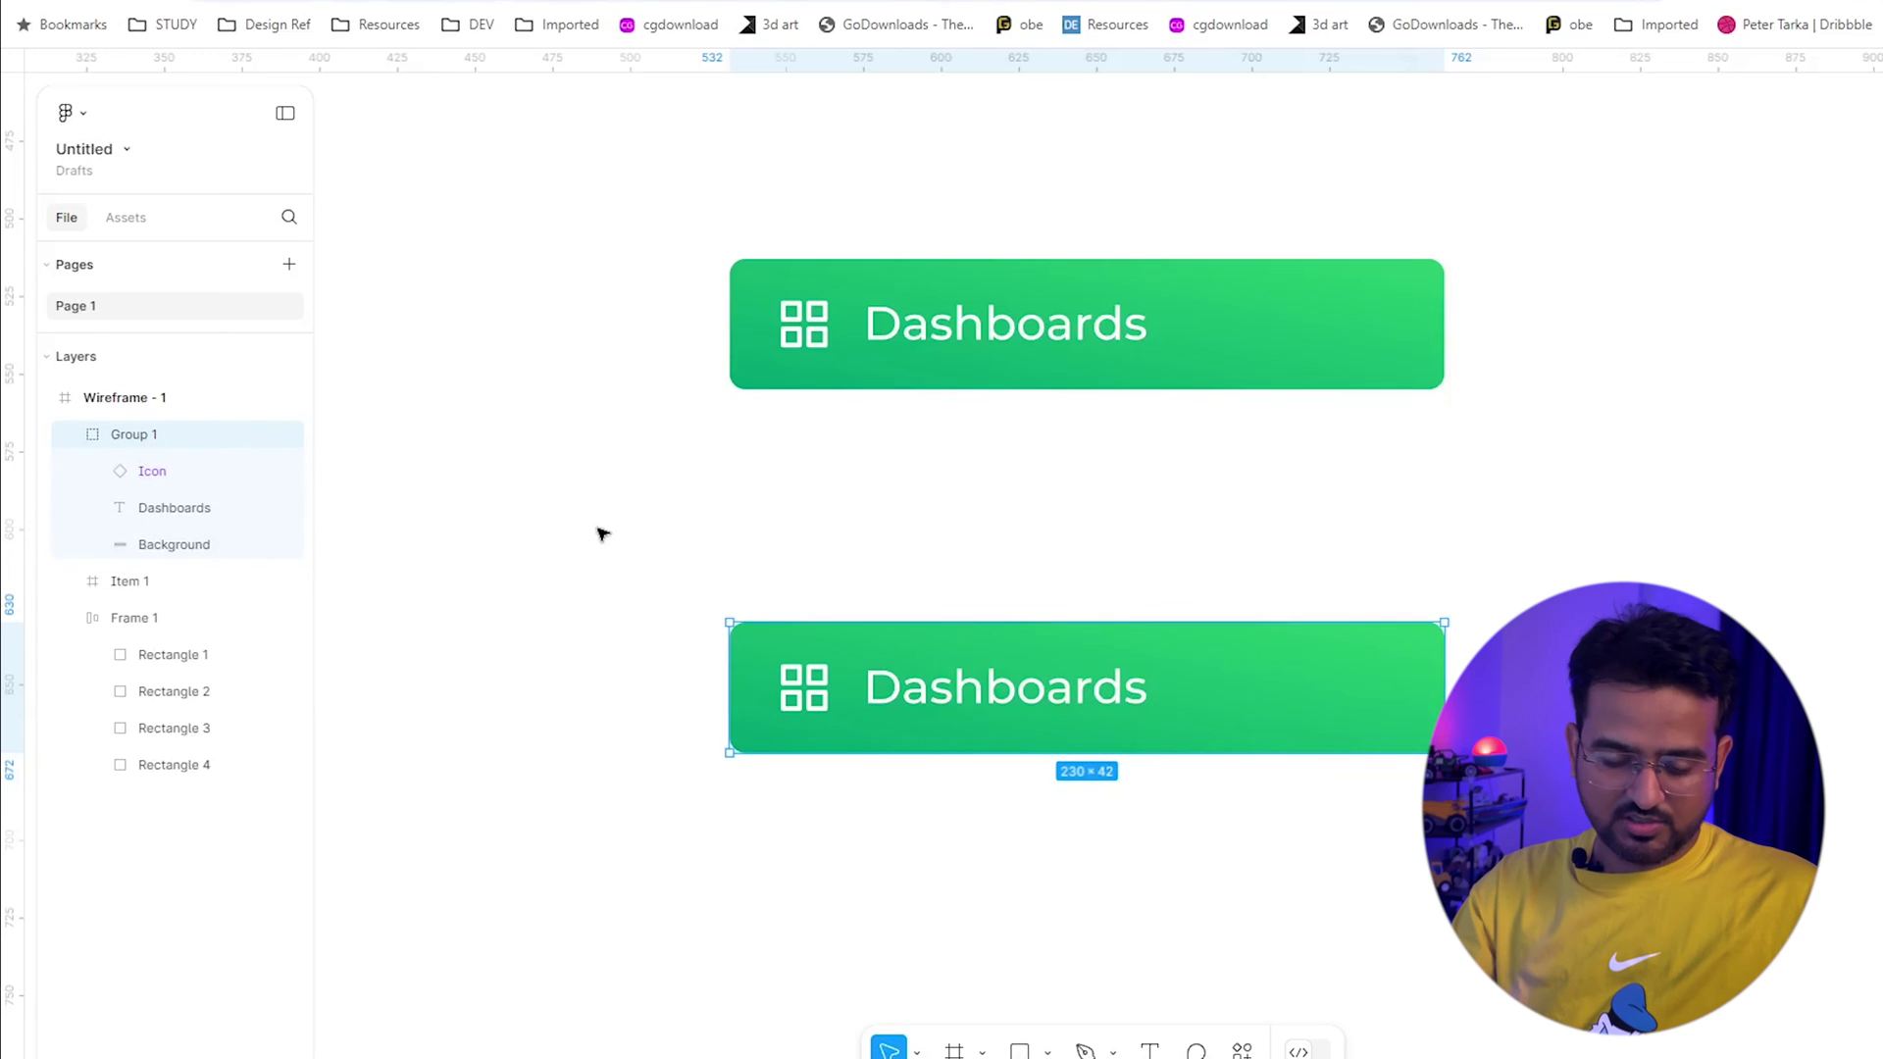
{"action": "key", "text": "shift+a"}
{"action": "left_click", "coordinate": [168, 518]}
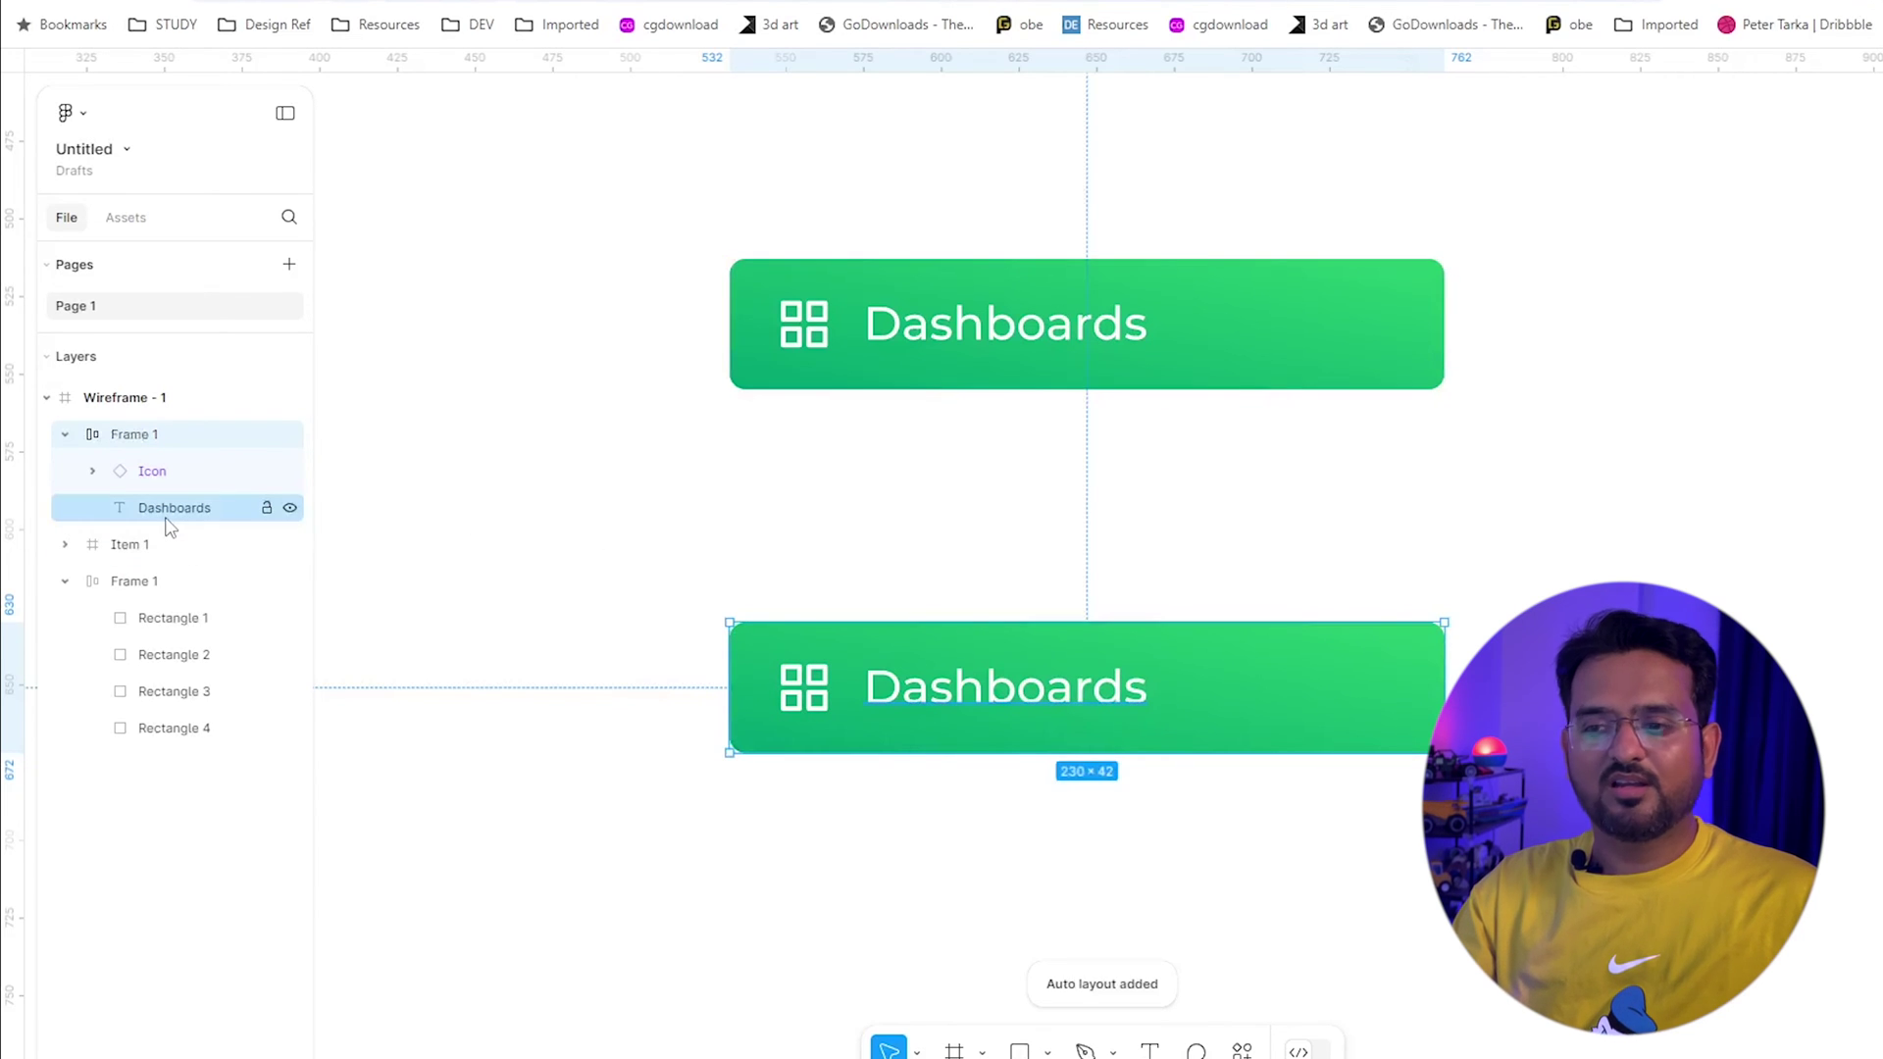
{"action": "left_click", "coordinate": [1329, 323]}
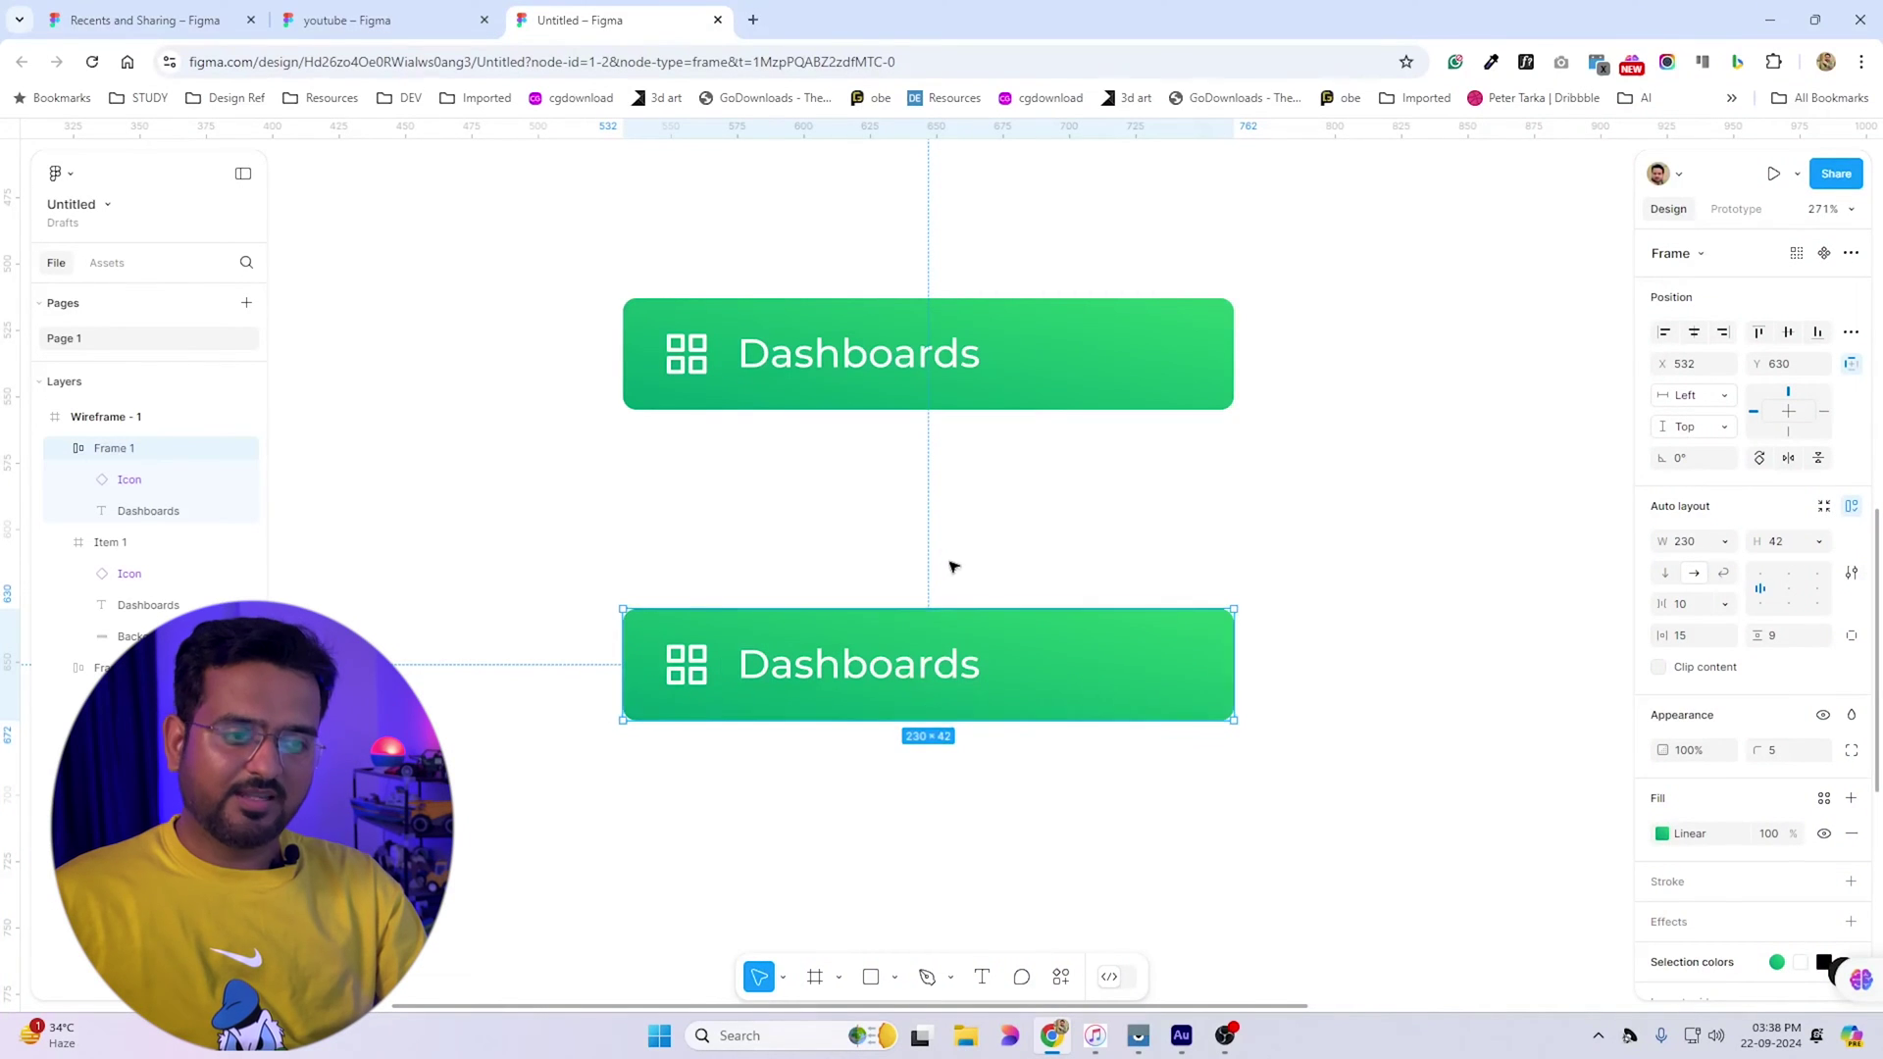
Try narrowing the lower button to about 165 wide and adding an effect to it, and undo both changes
{"action": "left_click_drag", "start_coordinate": [1231, 667], "coordinate": [1061, 675]}
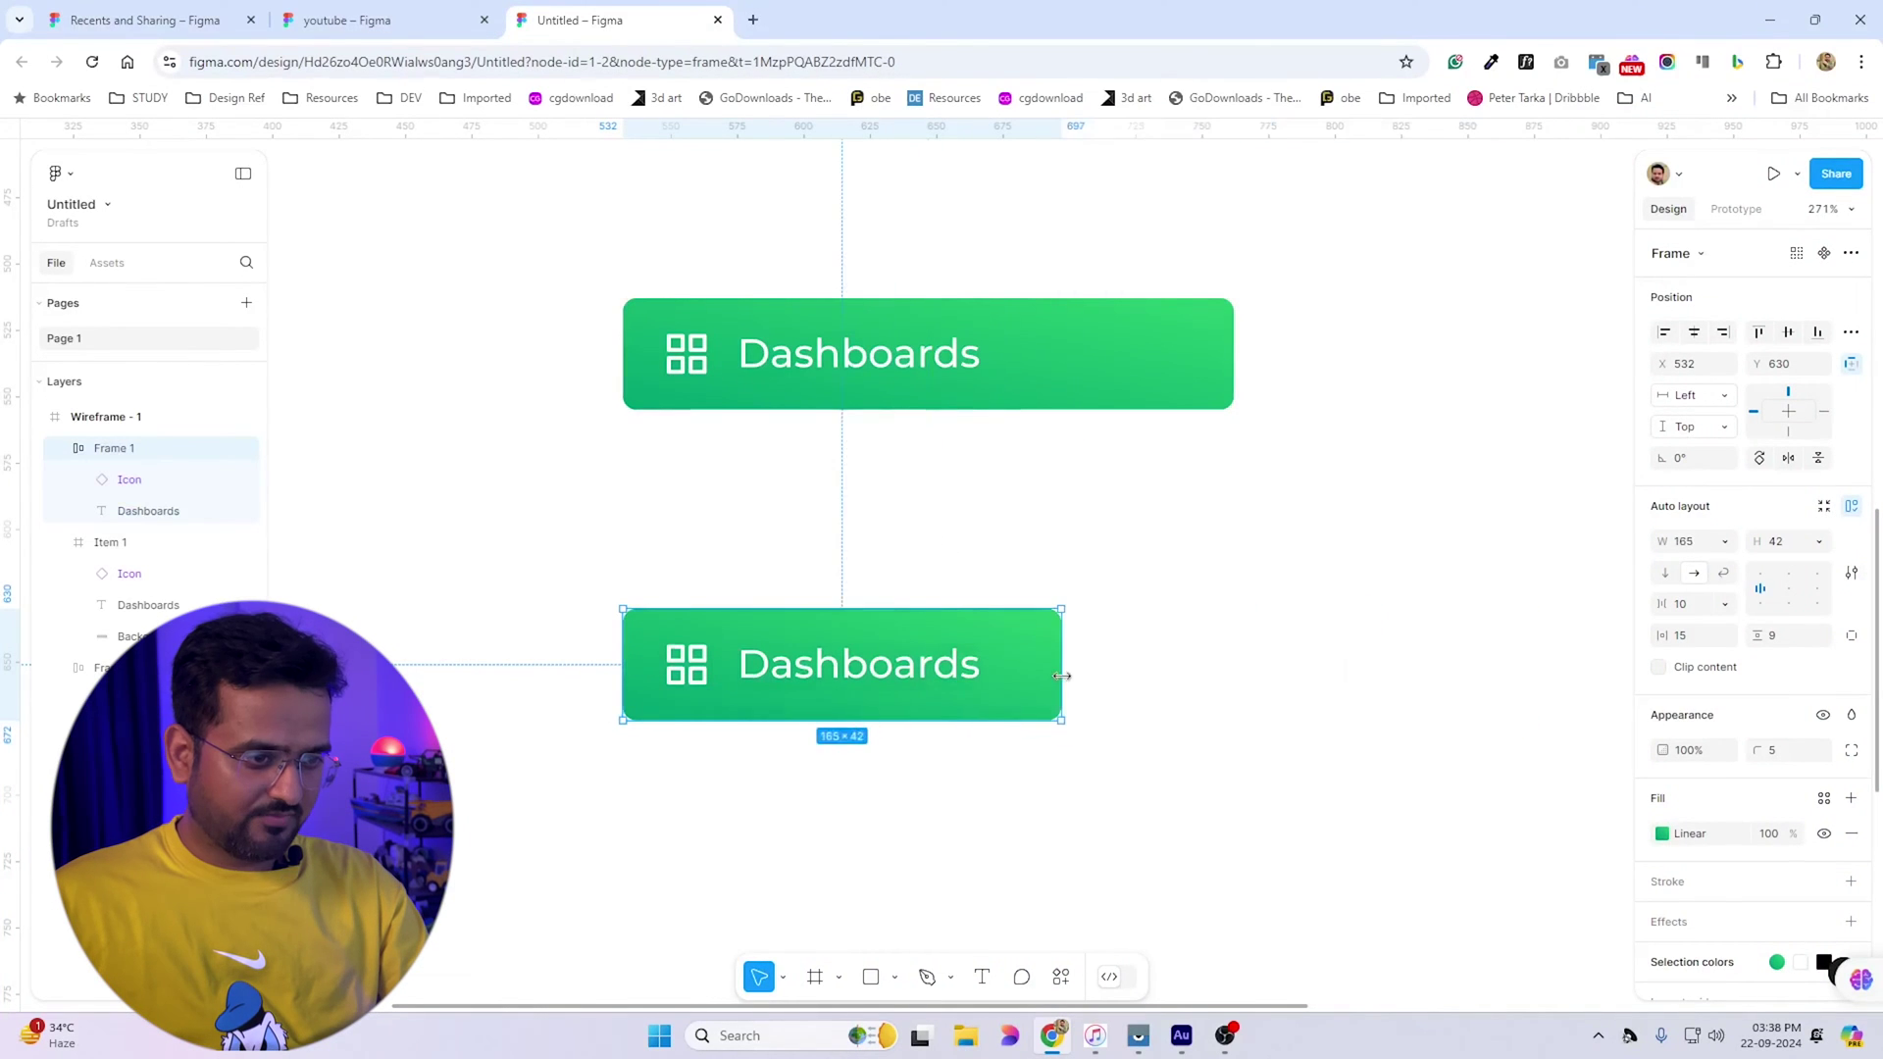
{"action": "key", "text": "ctrl+z"}
{"action": "scroll", "coordinate": [1718, 822], "scroll_direction": "down", "scroll_amount": 2}
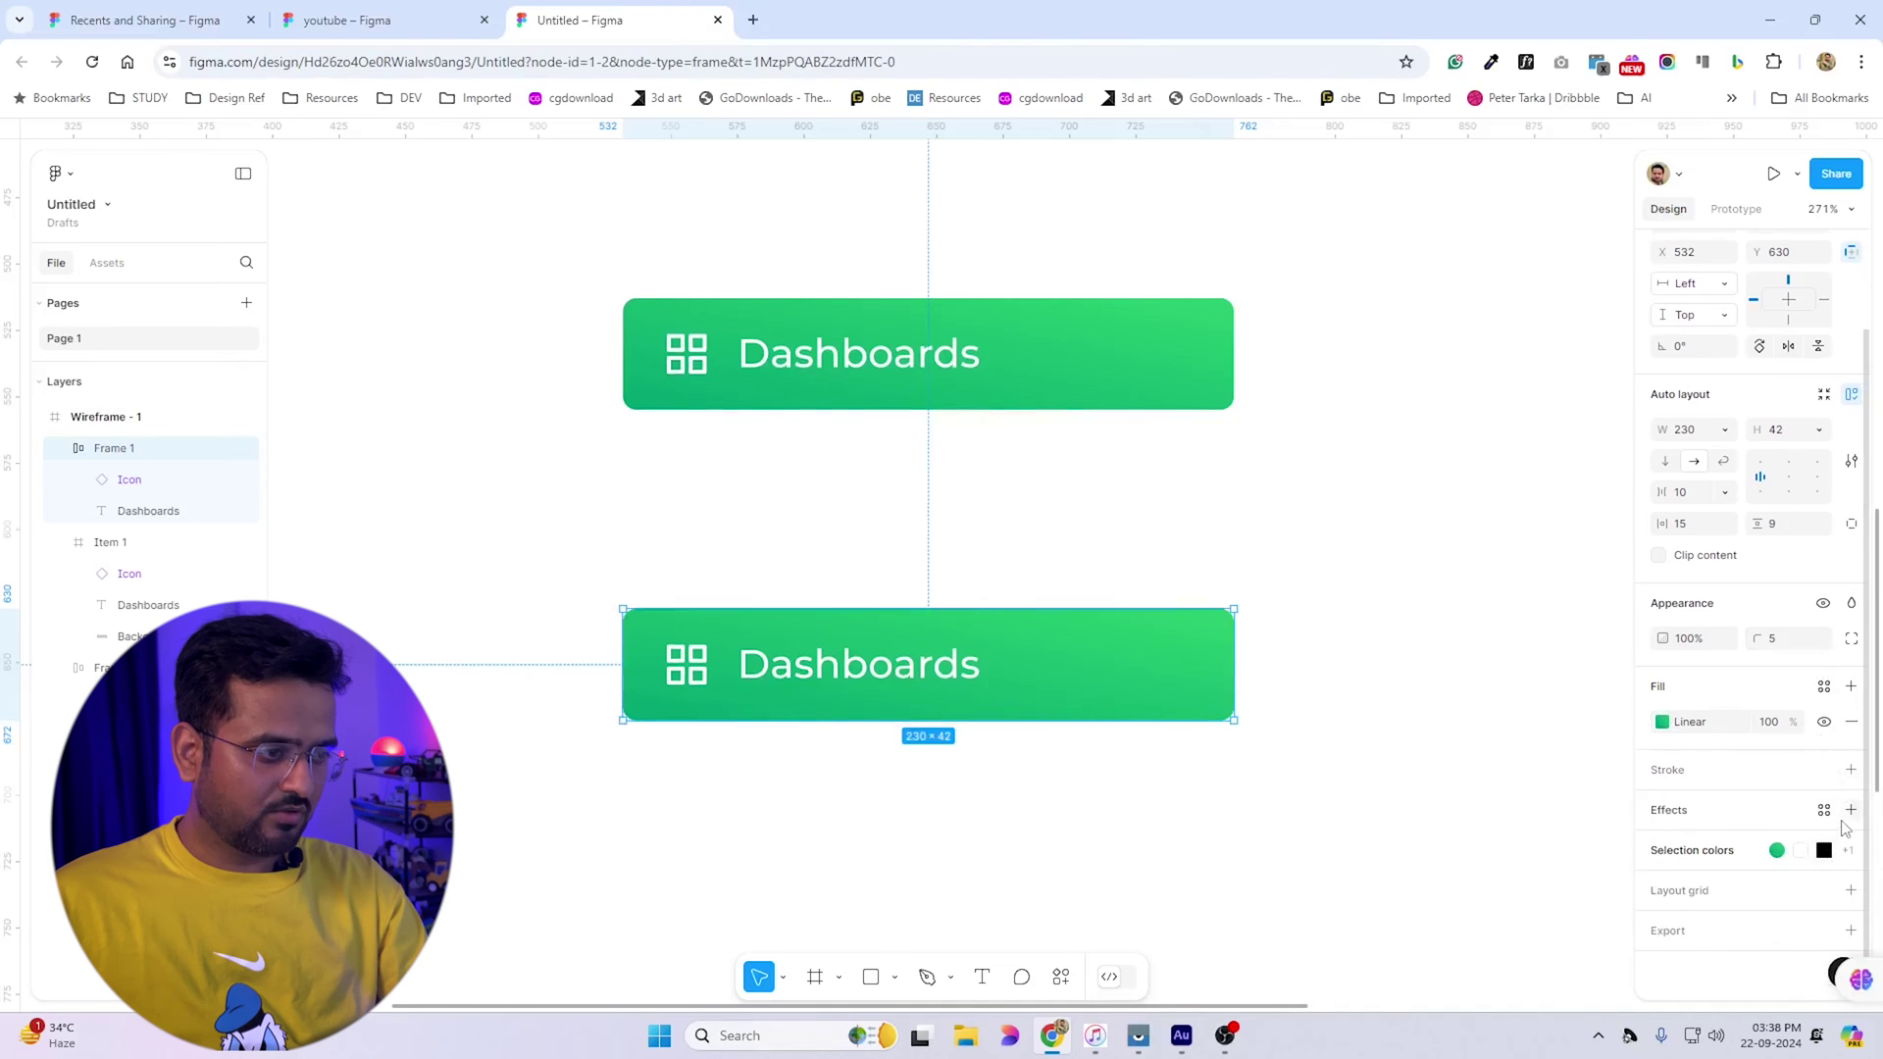
{"action": "left_click", "coordinate": [1850, 810]}
{"action": "key", "text": "ctrl+z"}
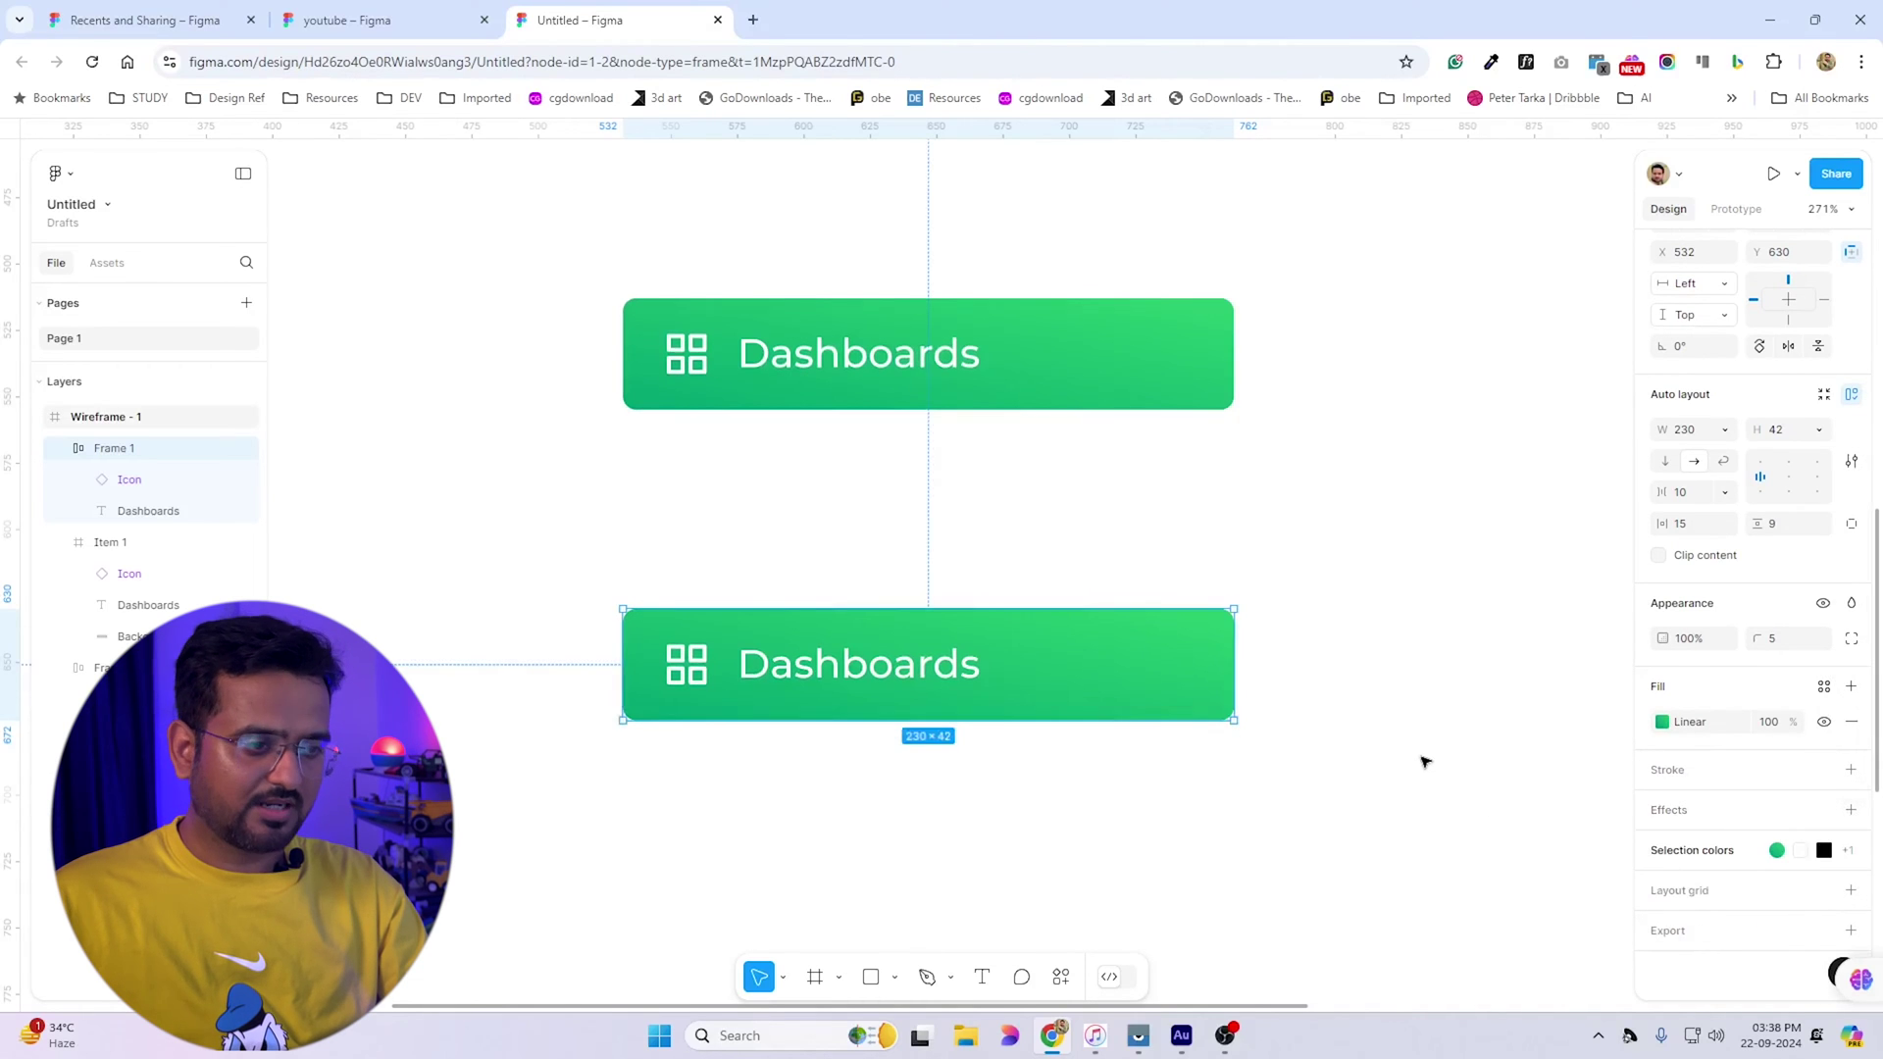
Set the lower button's width to hug contents and change its label to "My Dashboard"
{"action": "left_click", "coordinate": [1720, 437]}
{"action": "left_click", "coordinate": [1723, 457]}
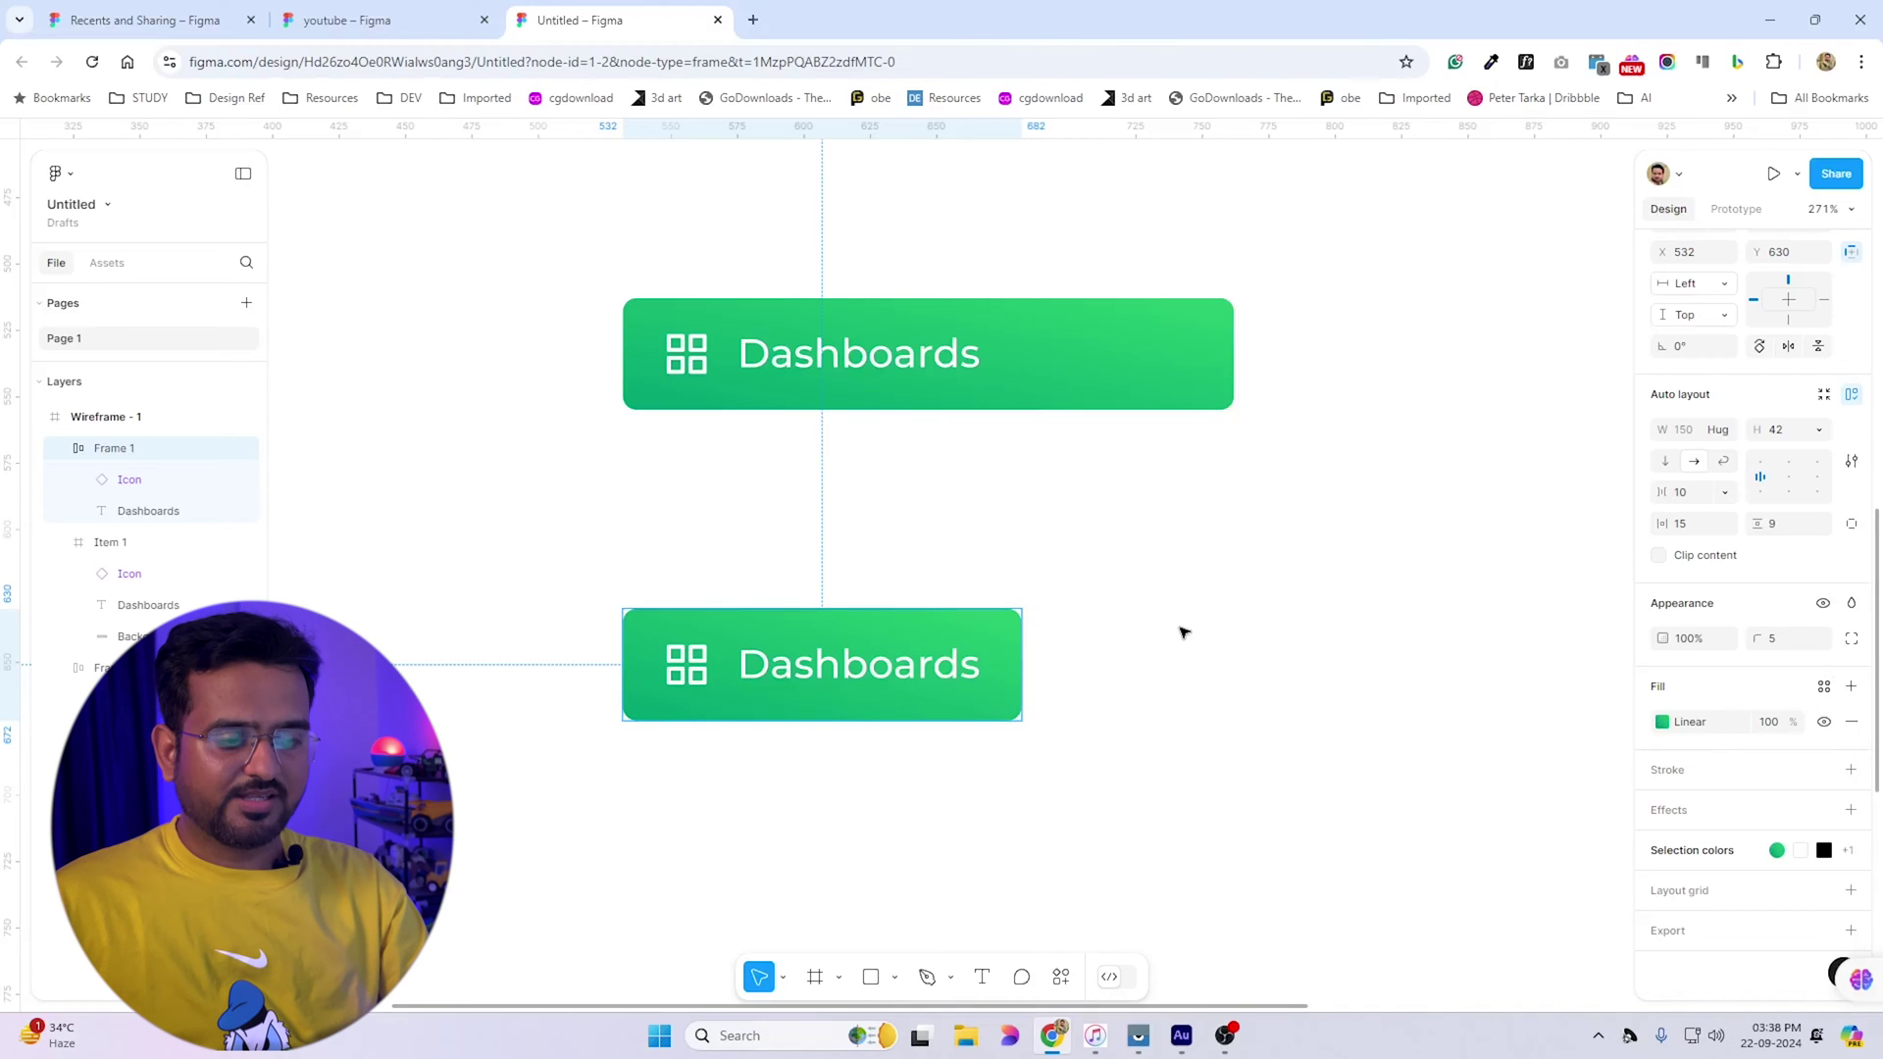
{"action": "left_click", "coordinate": [959, 668]}
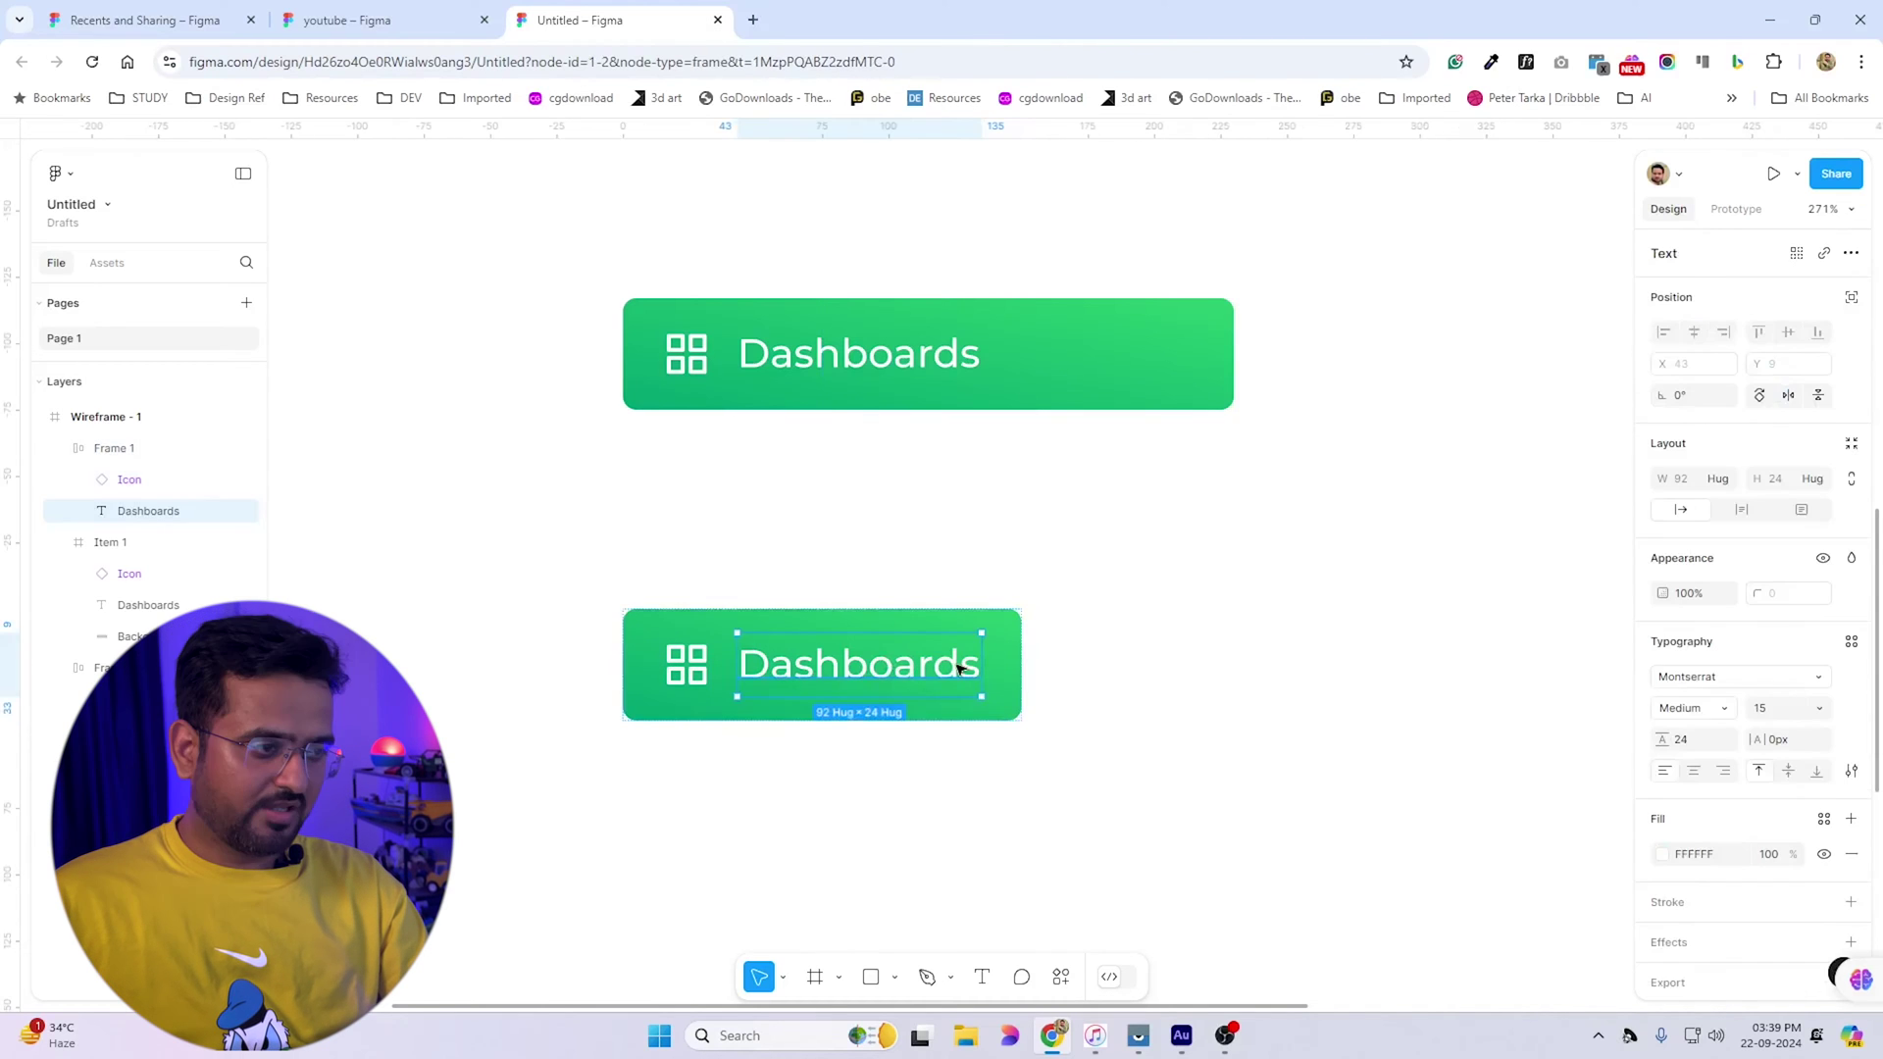
{"action": "double_click", "coordinate": [868, 669]}
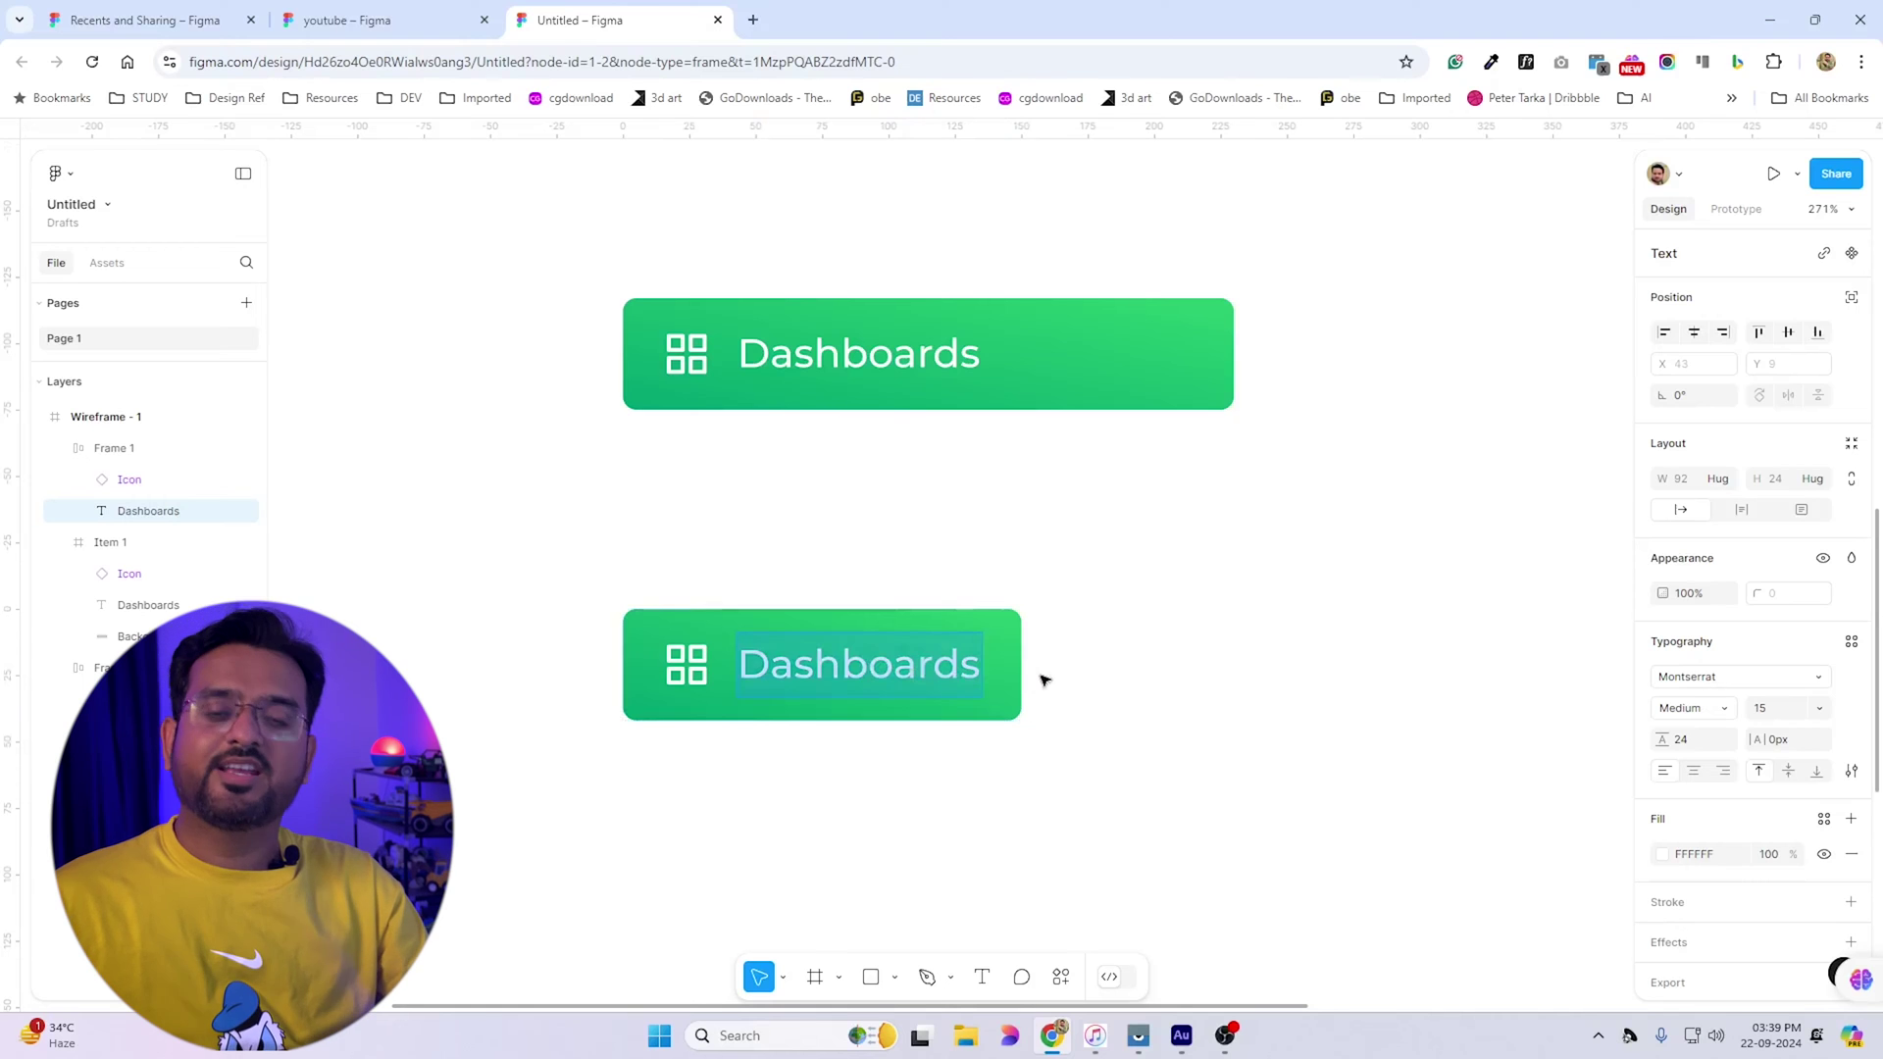
{"action": "type", "text": "M"}
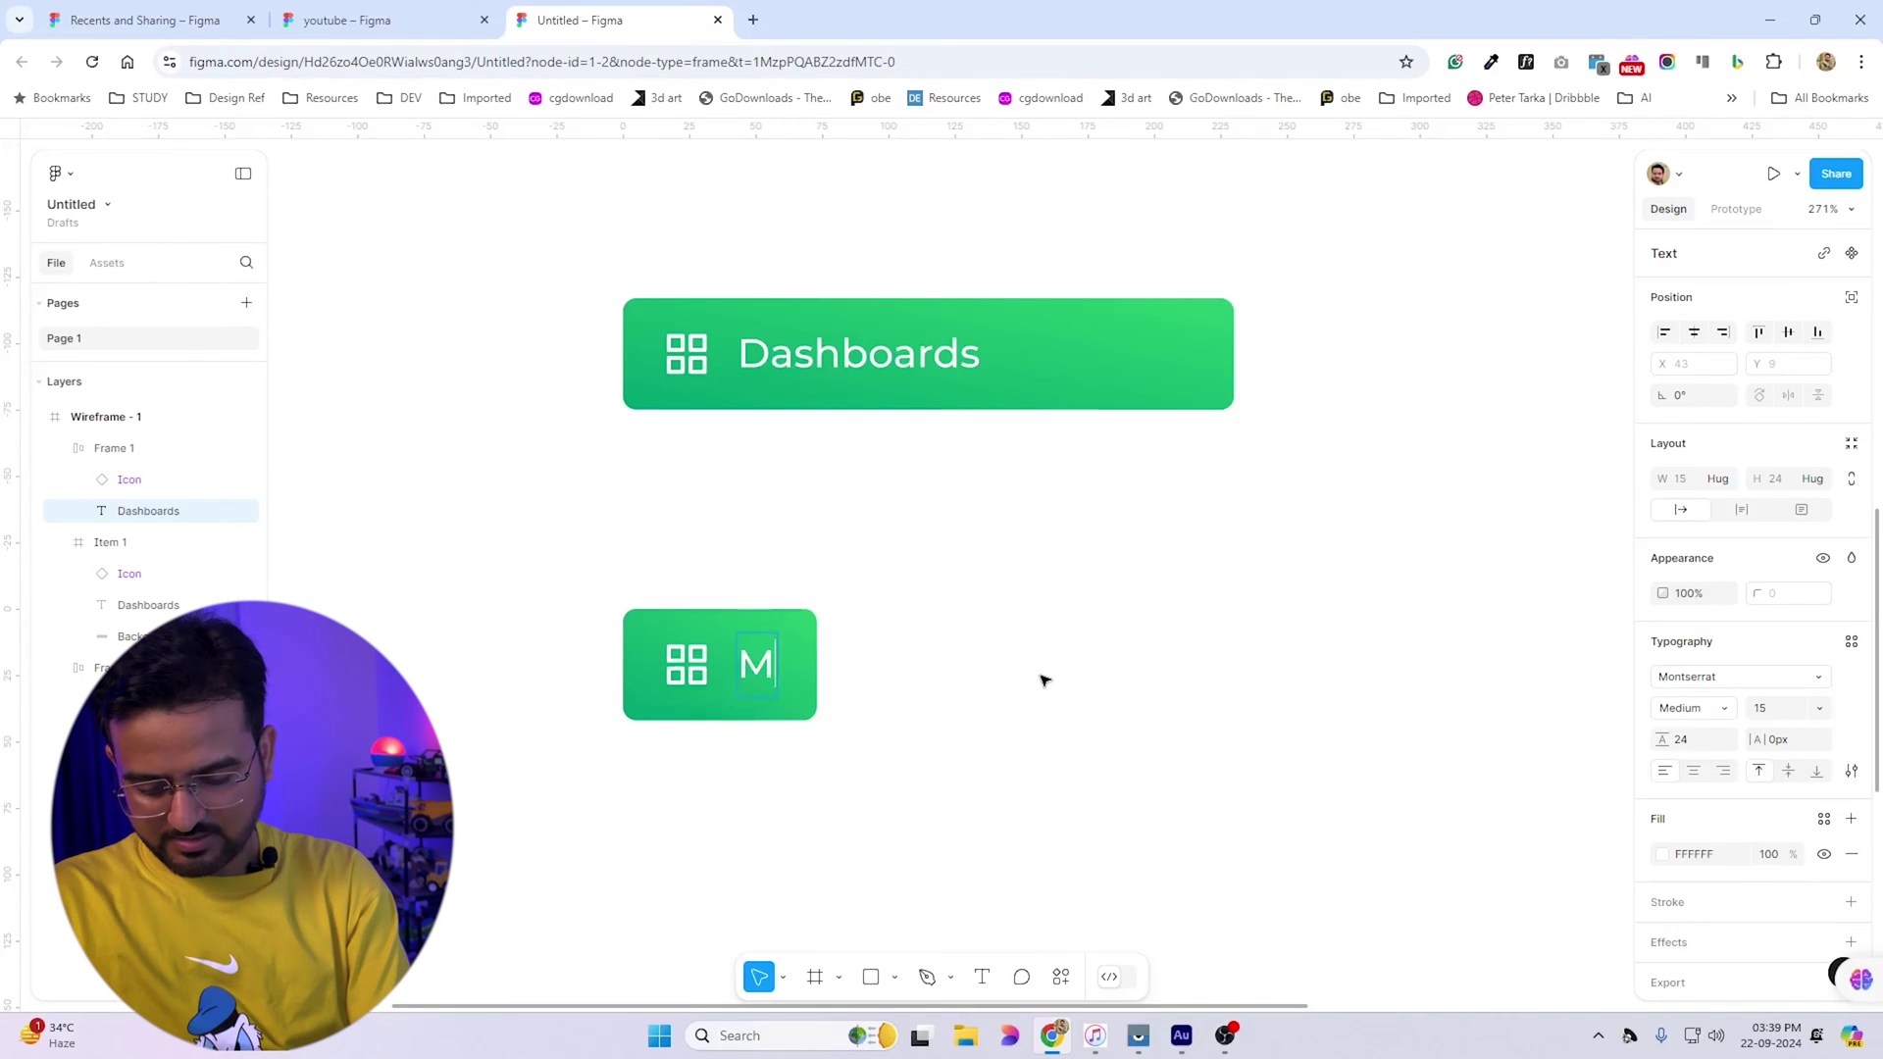
{"action": "type", "text": "y Dashboard"}
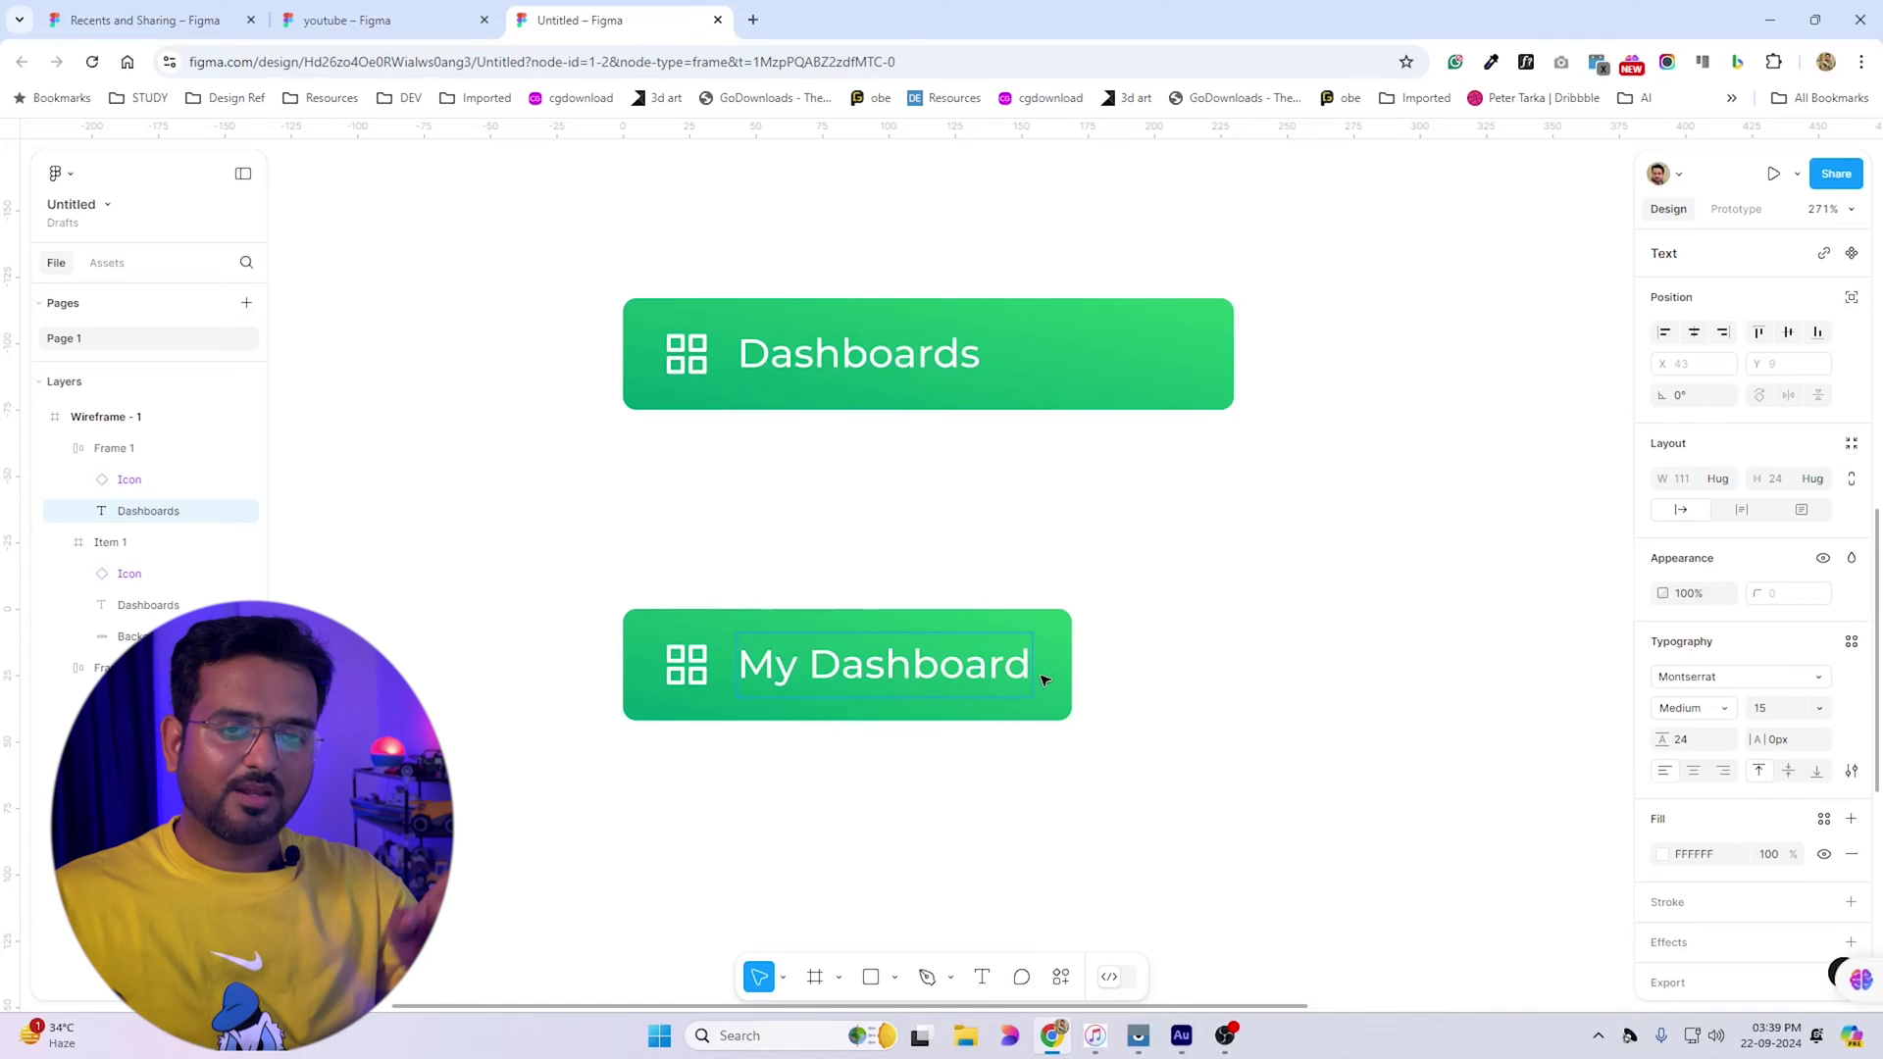
Try enlarging the lower button's grid icon to about 78 × 78, and undo the resize
{"action": "left_click", "coordinate": [702, 684]}
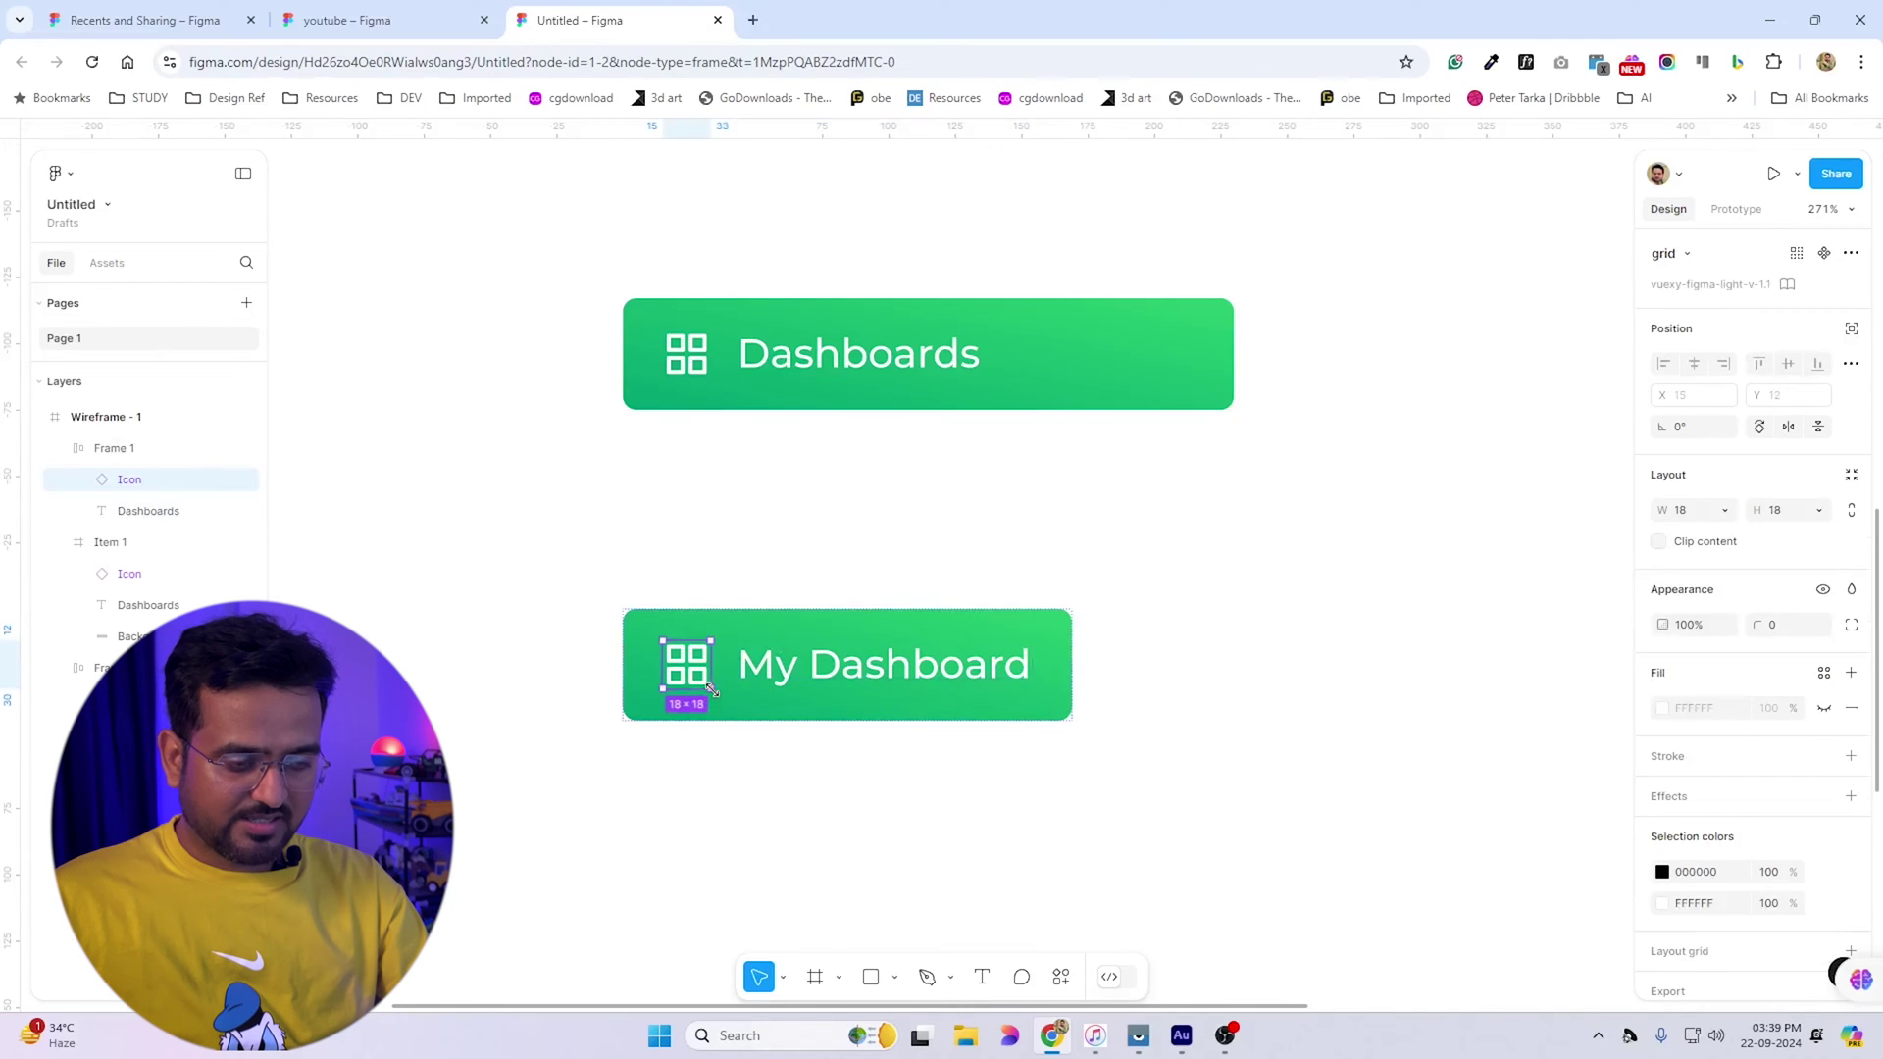
{"action": "left_click_drag", "start_coordinate": [711, 690], "coordinate": [794, 718]}
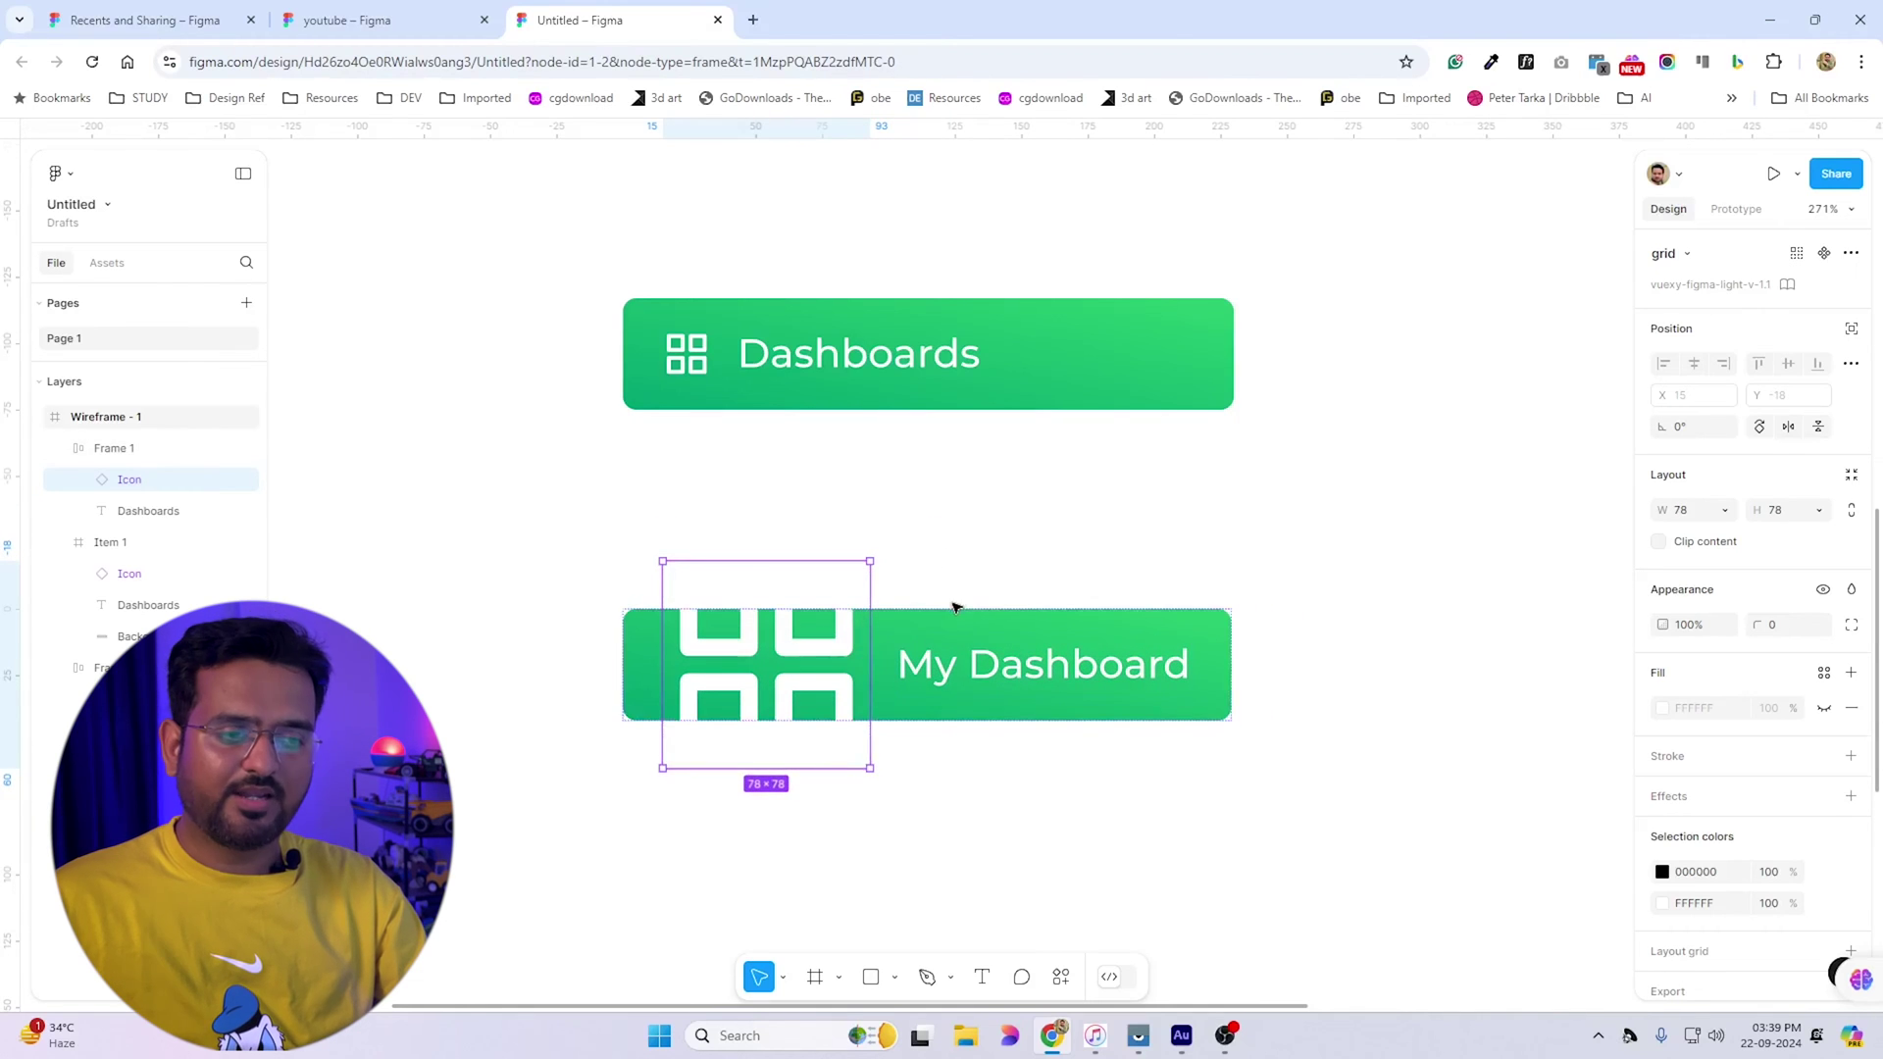
{"action": "key", "text": "ctrl+z"}
{"action": "key", "text": "Escape"}
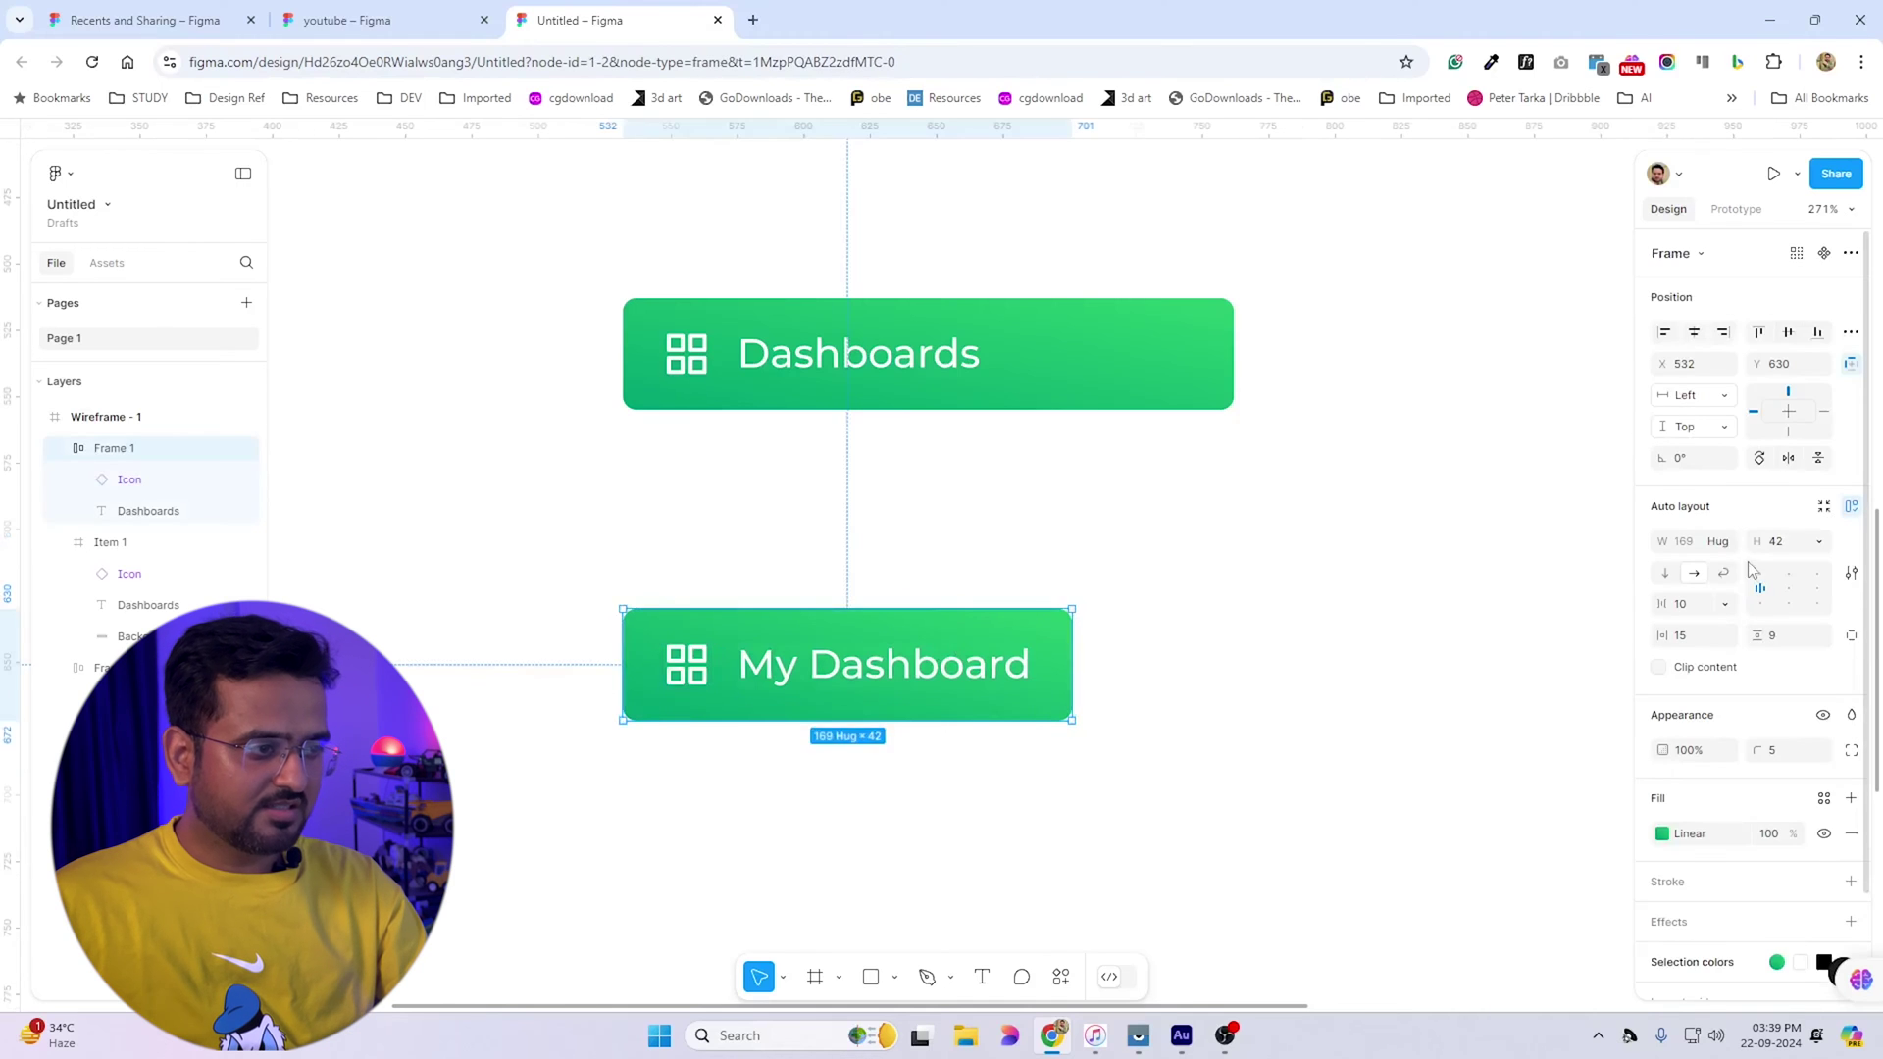
Set the My Dashboard button's height to hug contents, and test it by enlarging the icon to about 86 × 86 and undoing that
{"action": "left_click", "coordinate": [1819, 545]}
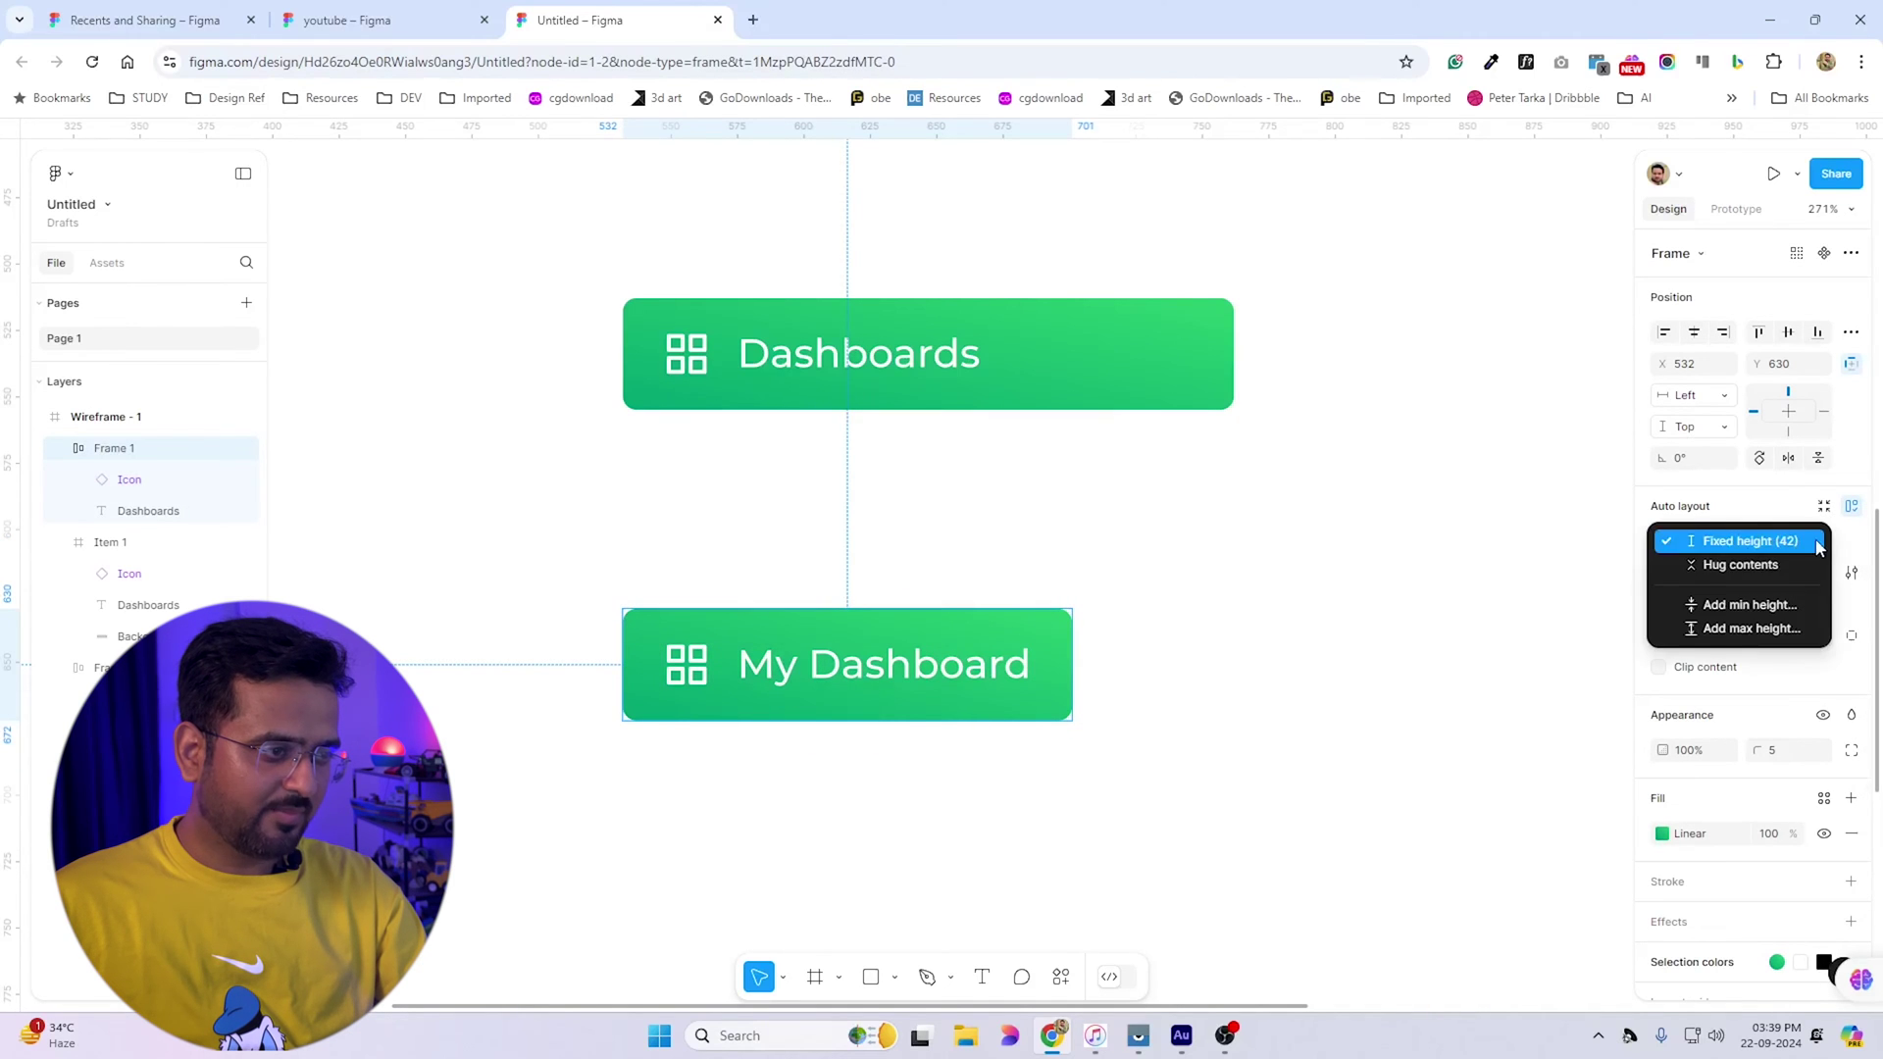
{"action": "left_click", "coordinate": [1765, 567]}
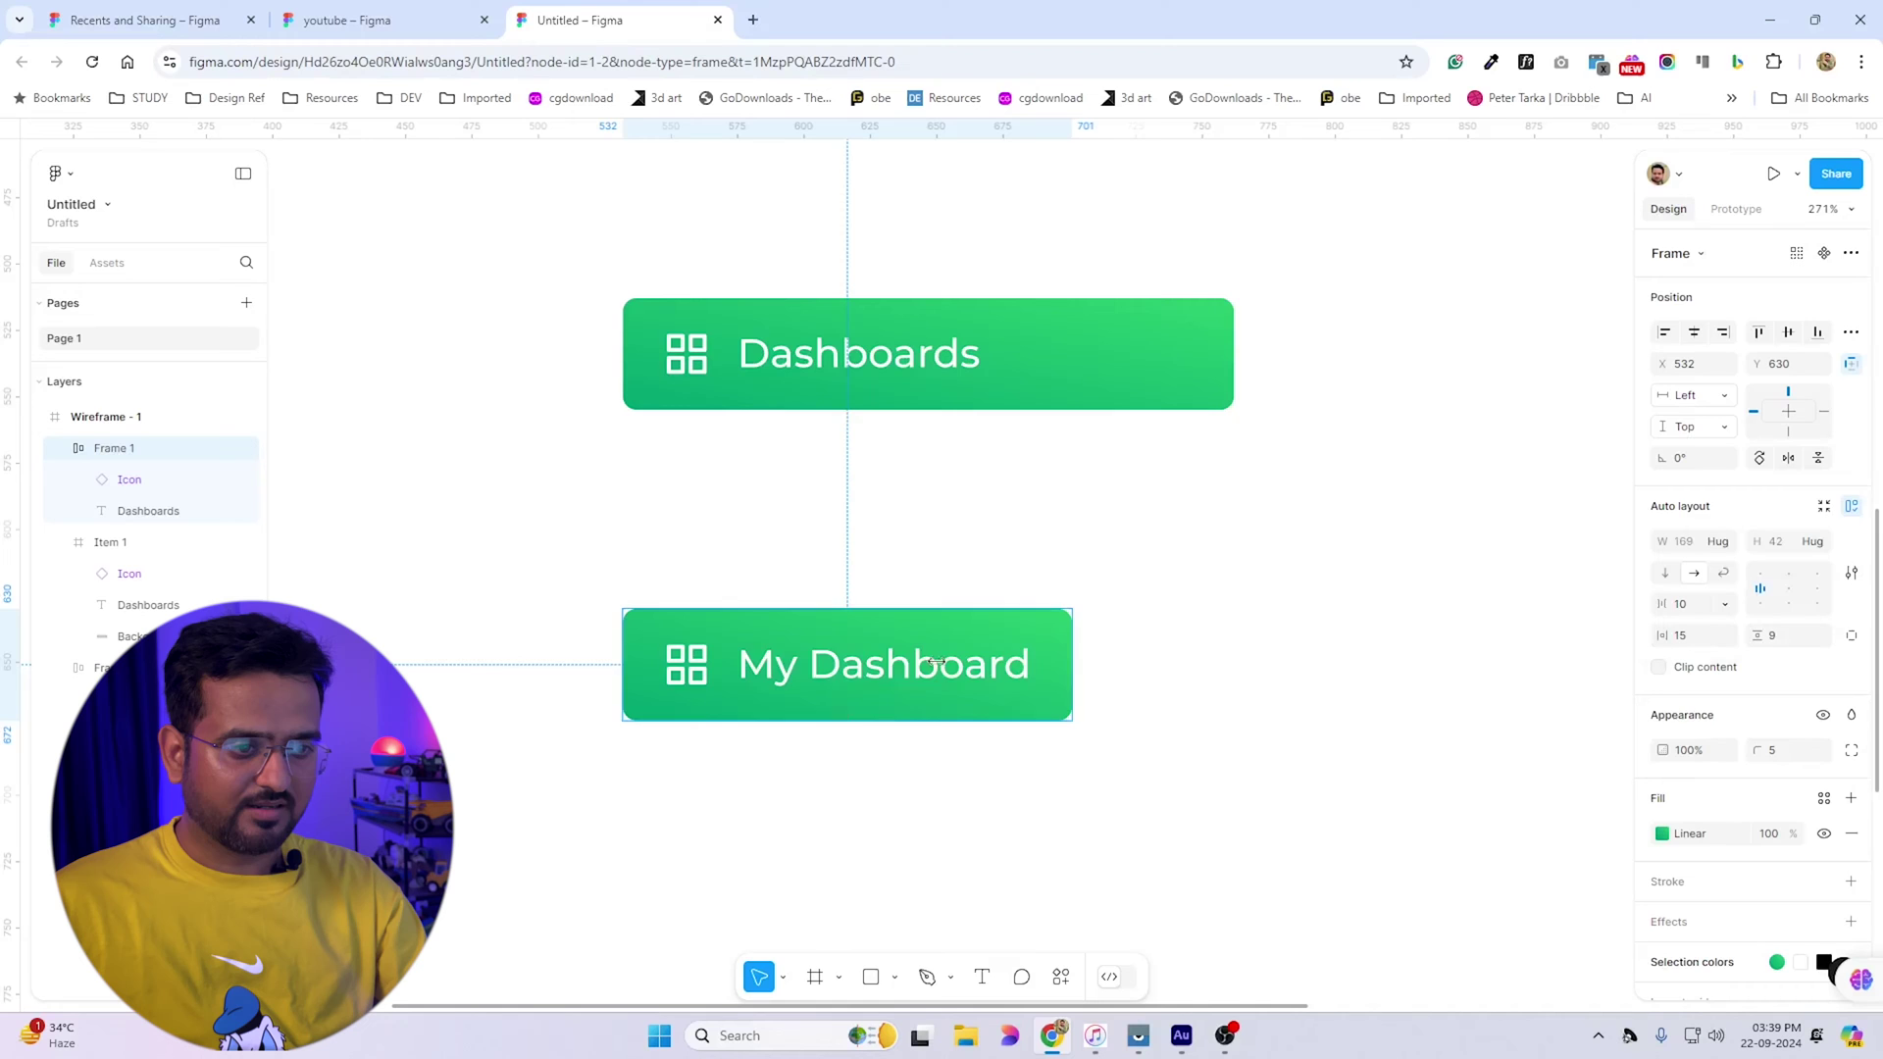
{"action": "double_click", "coordinate": [702, 679]}
{"action": "left_click_drag", "start_coordinate": [726, 696], "coordinate": [798, 727]}
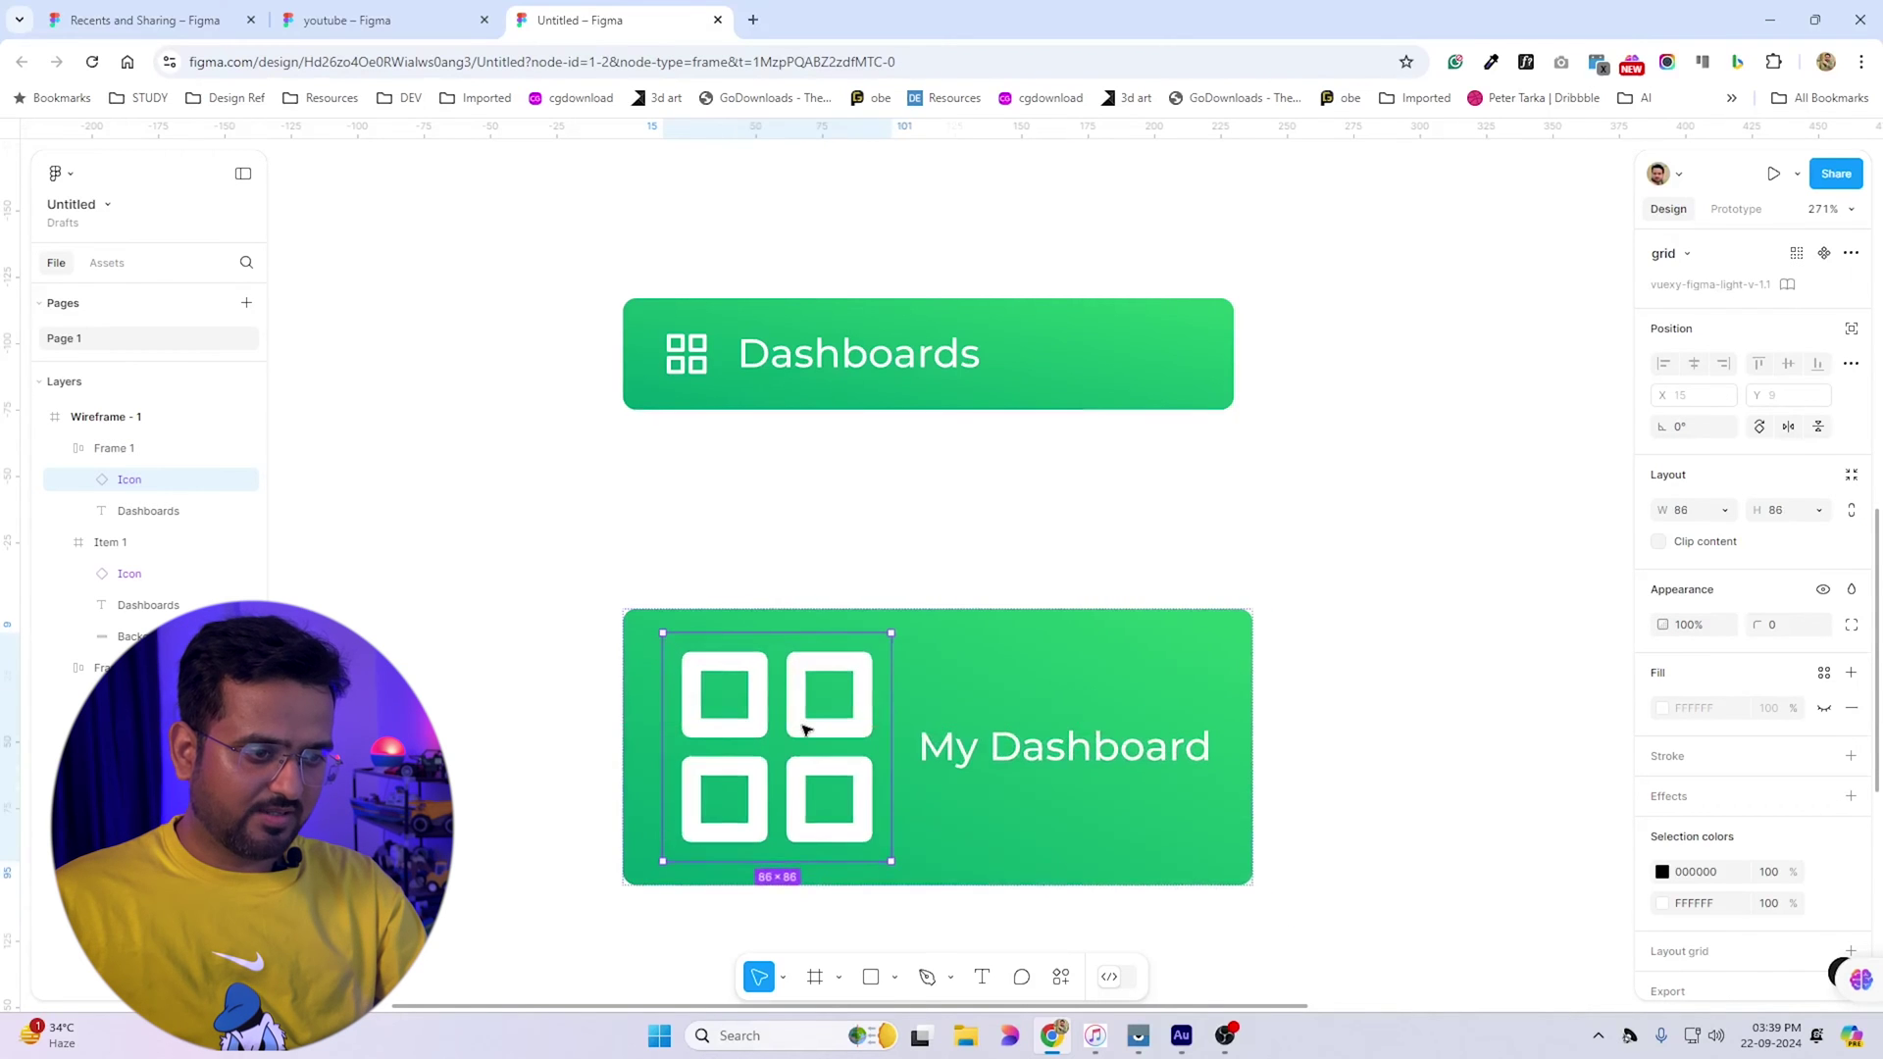
{"action": "key", "text": "ctrl+z"}
{"action": "key", "text": "Escape"}
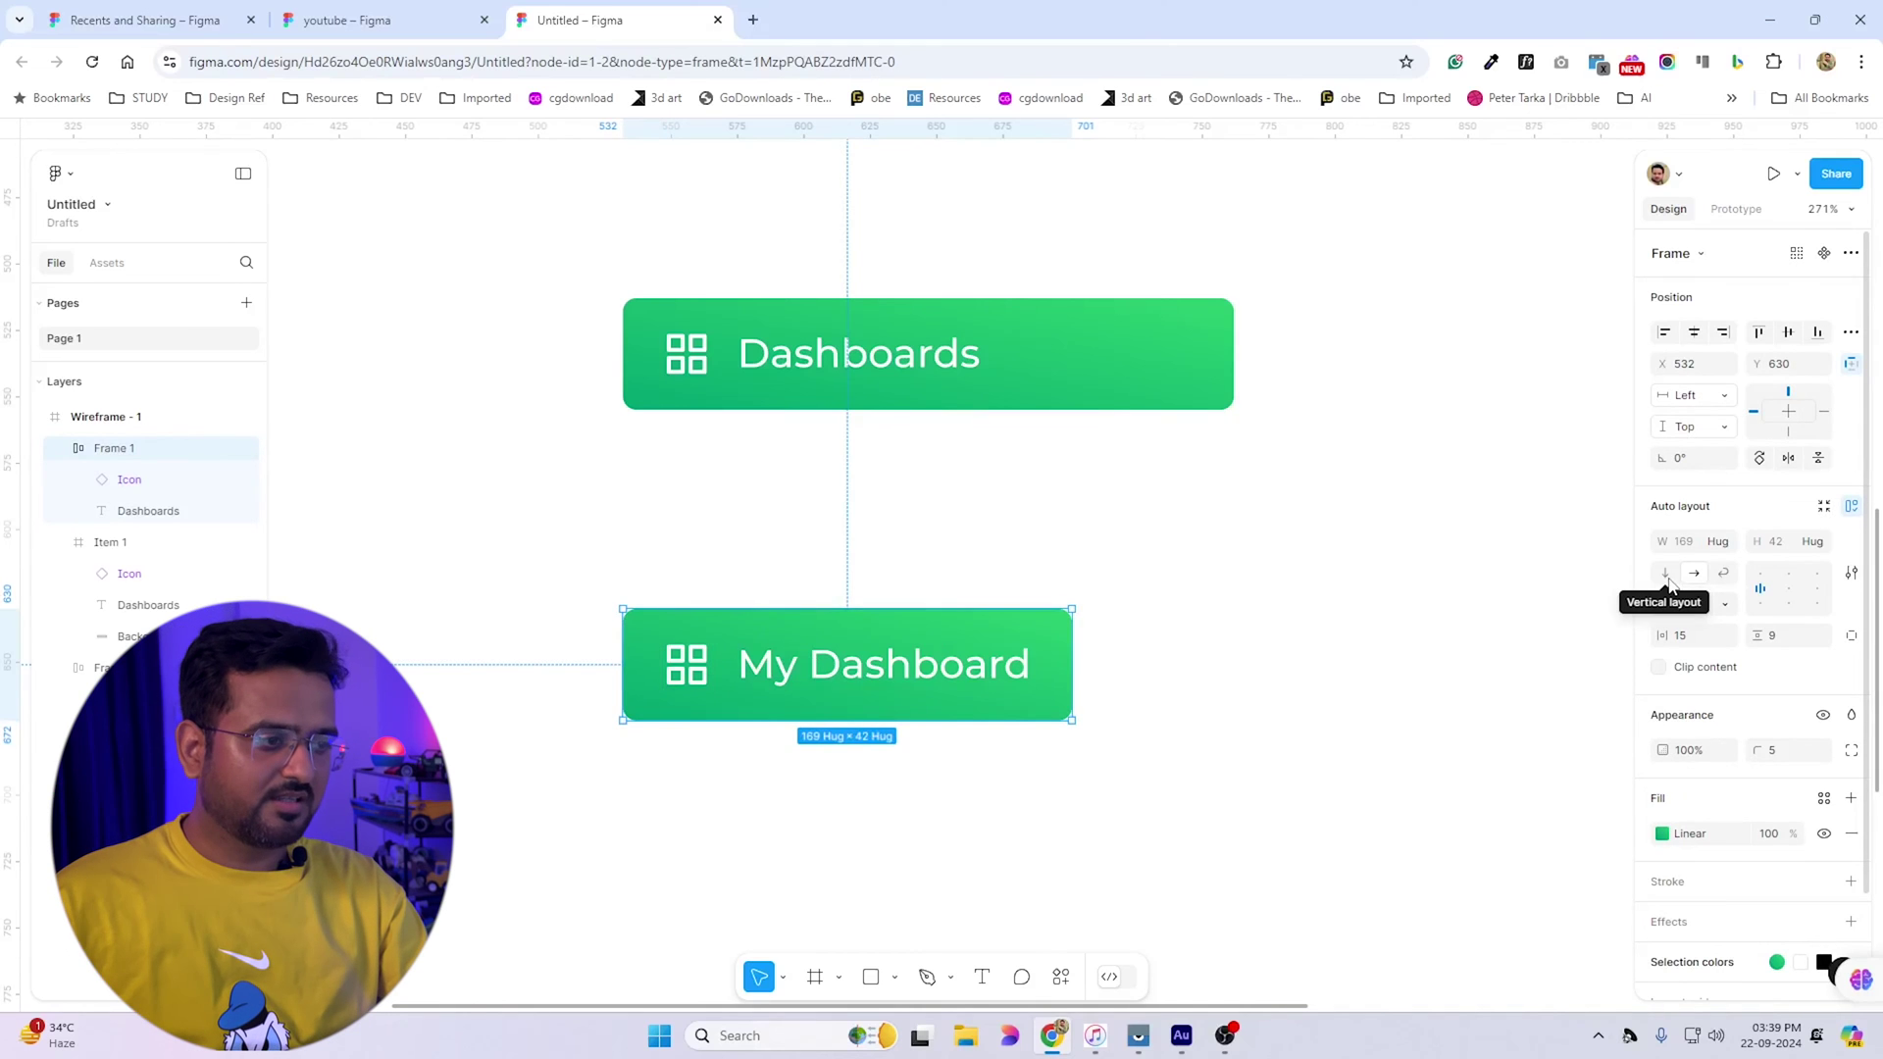
Try a vertical layout with a gap of 0 and centred alignment on the My Dashboard button, and undo the changes
{"action": "left_click", "coordinate": [1666, 573]}
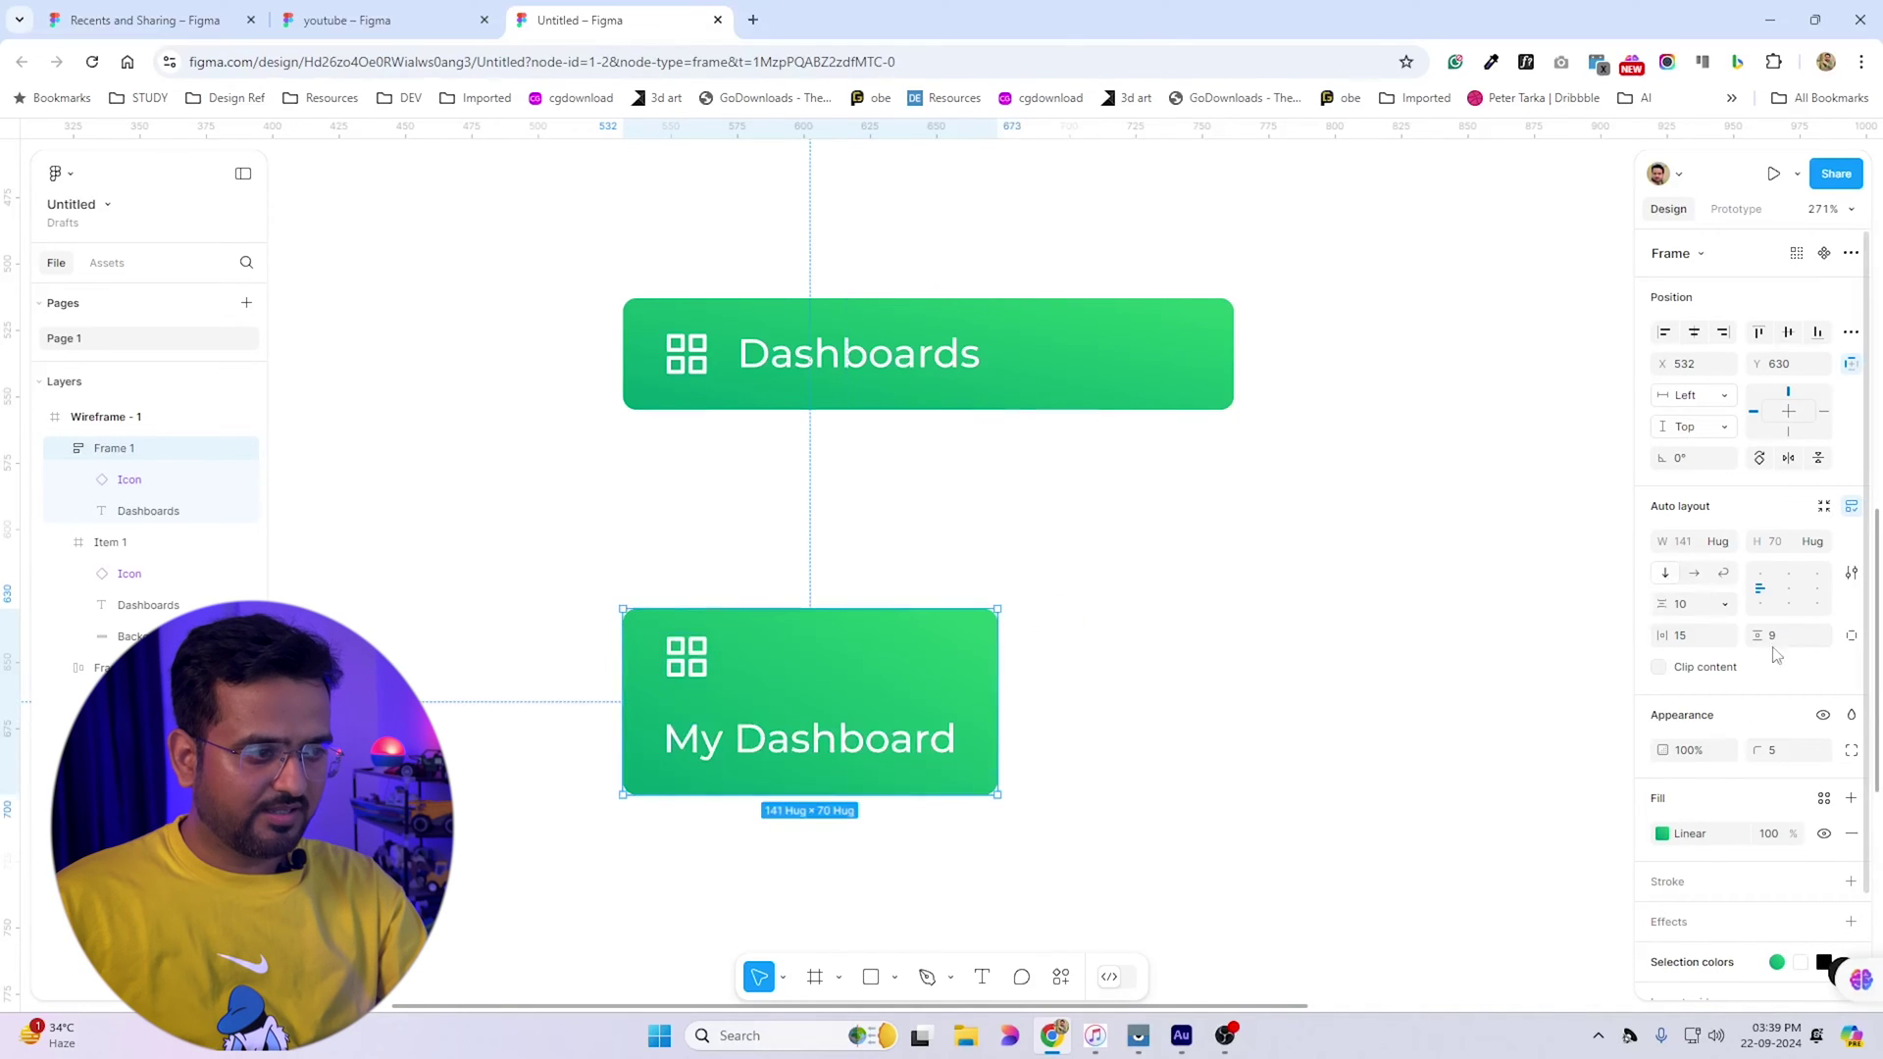
{"action": "left_click", "coordinate": [1683, 606]}
{"action": "key", "text": "Down"}
{"action": "key", "text": "Down"}
{"action": "key", "text": "Down"}
{"action": "key", "text": "Down"}
{"action": "key", "text": "Down"}
{"action": "key", "text": "Down"}
{"action": "key", "text": "Down"}
{"action": "key", "text": "Down"}
{"action": "key", "text": "Down"}
{"action": "key", "text": "Down"}
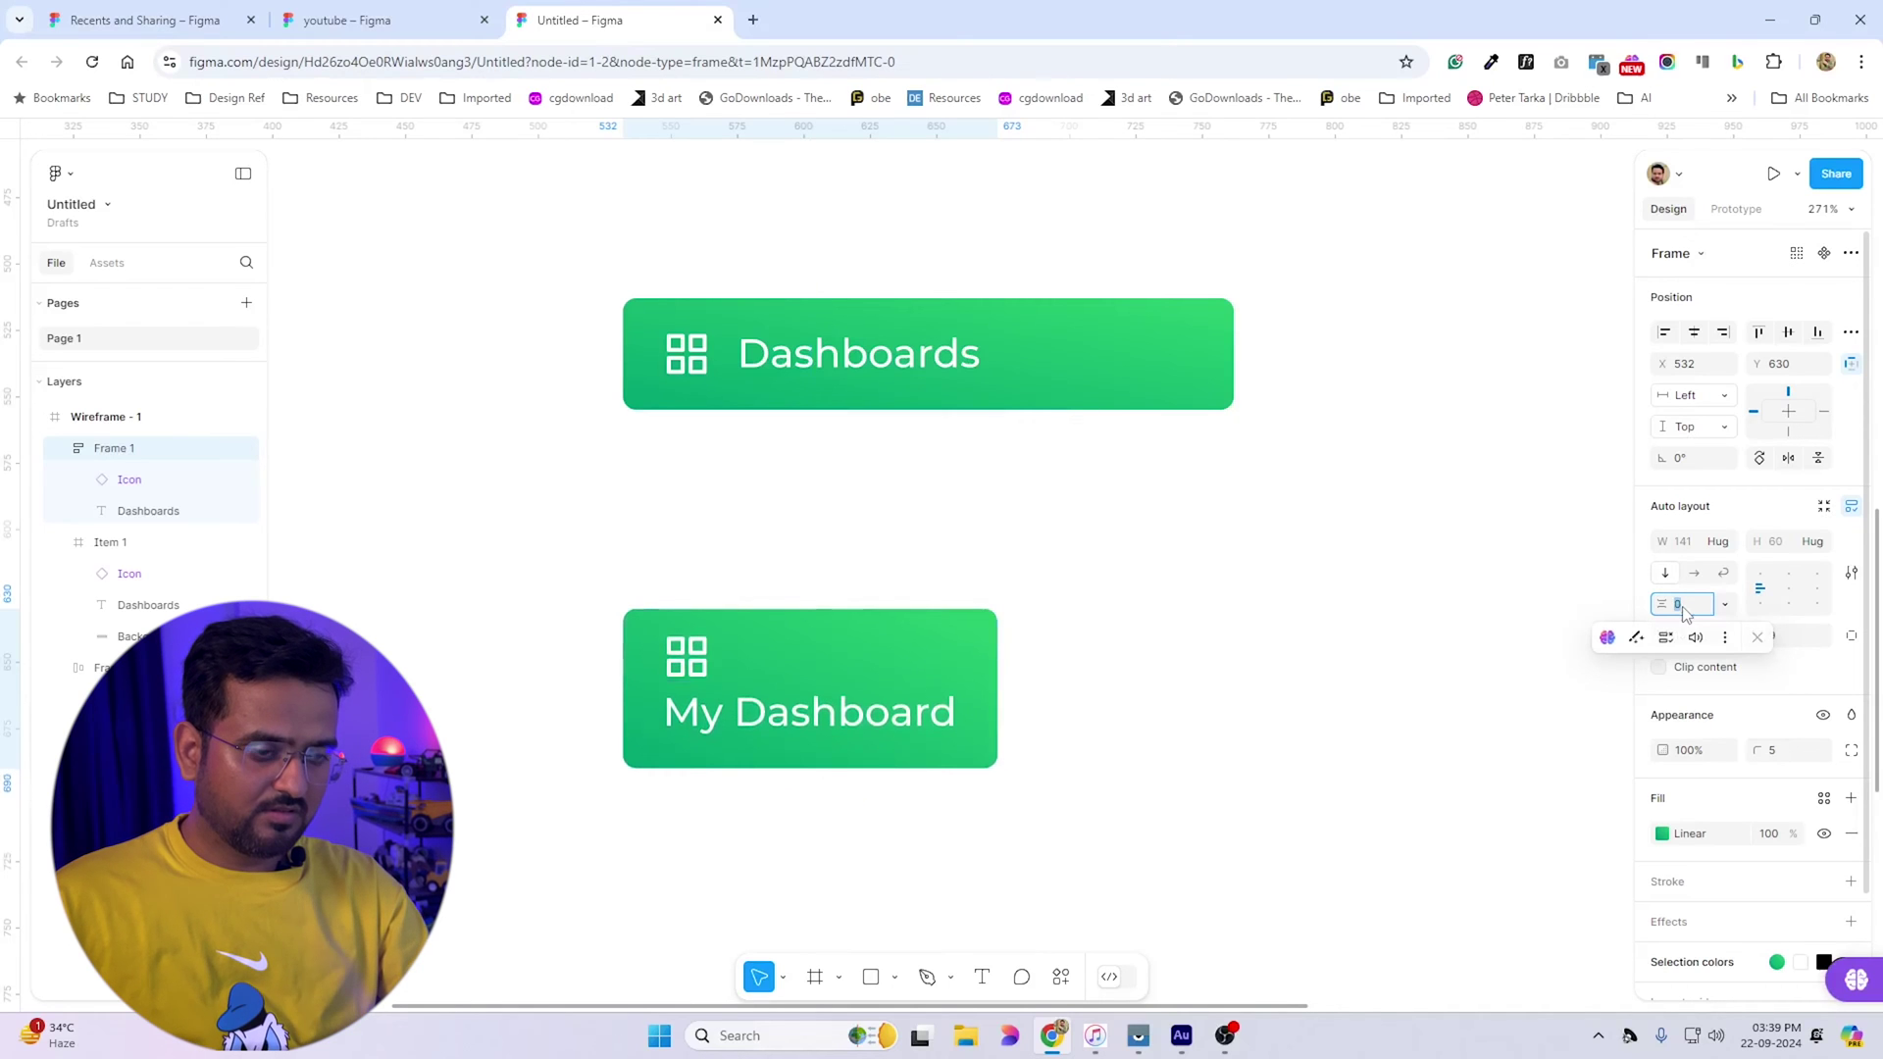
{"action": "left_click", "coordinate": [1787, 589]}
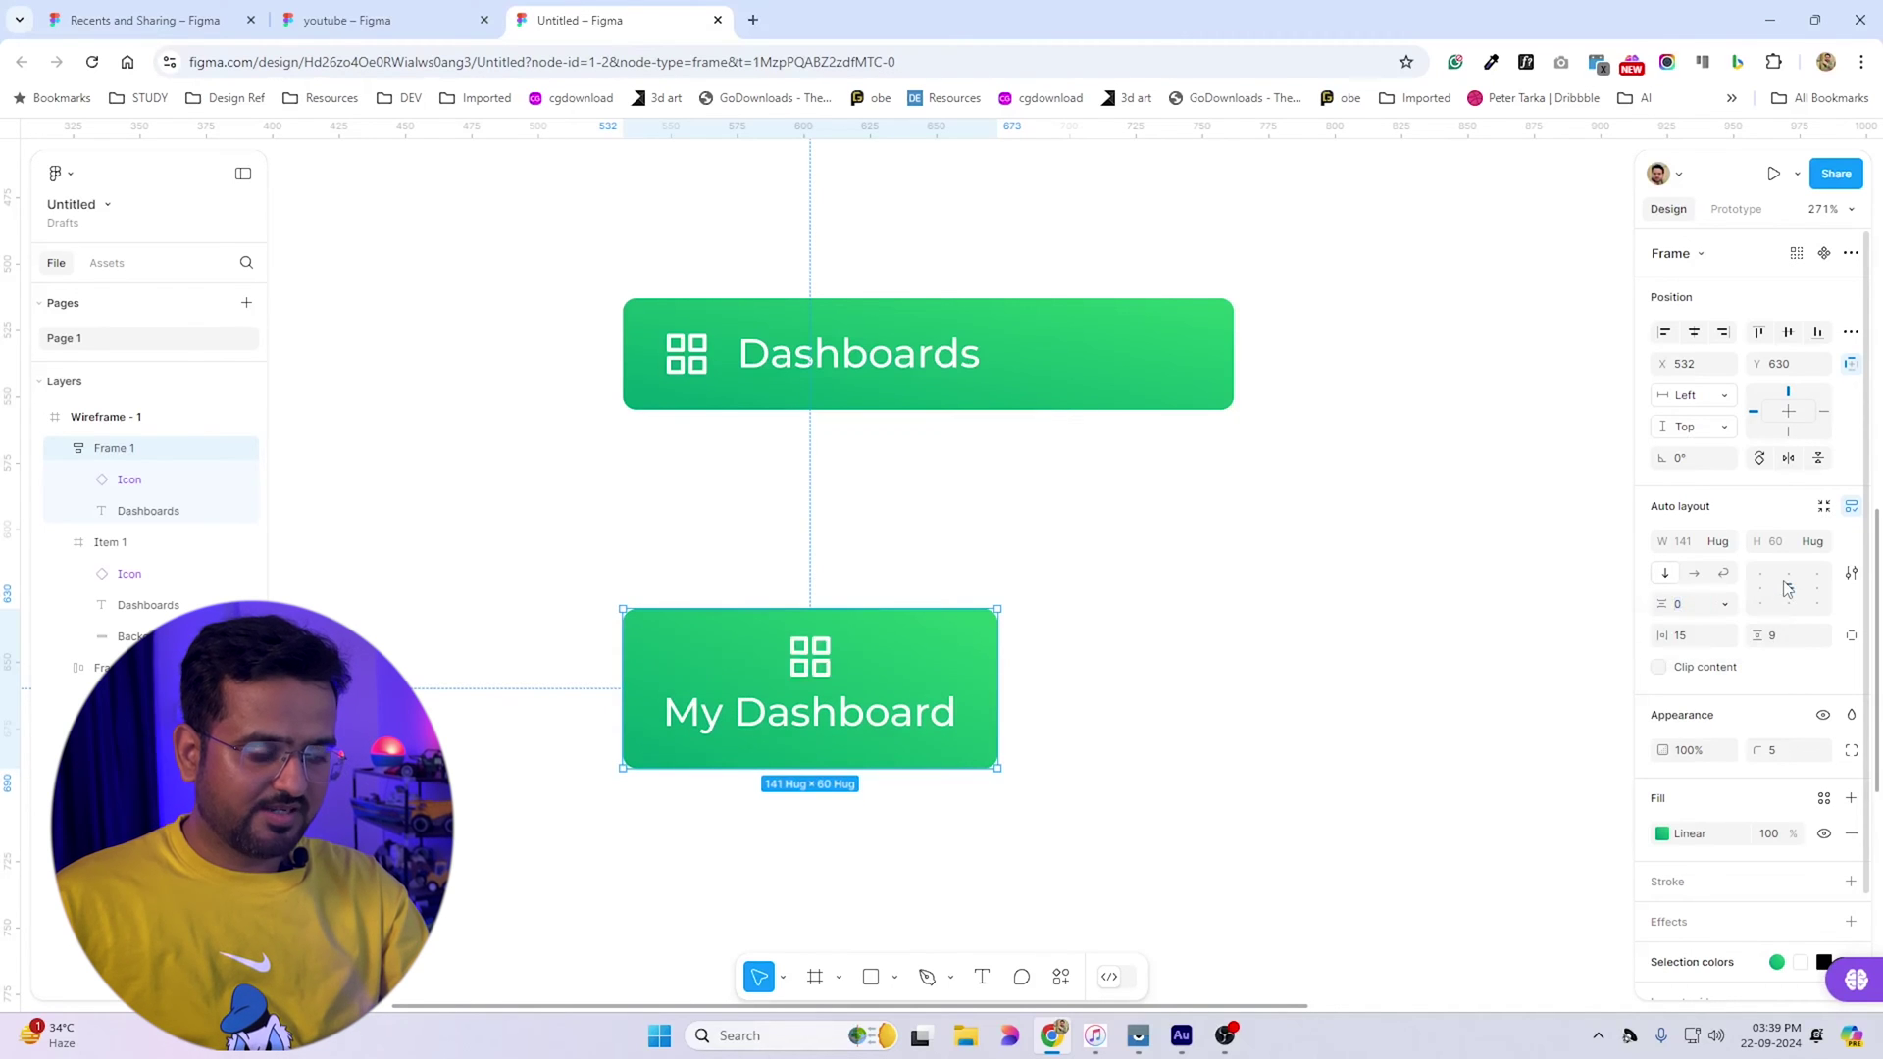
{"action": "key", "text": "ctrl+z"}
{"action": "key", "text": "ctrl+z"}
{"action": "key", "text": "ctrl+z"}
{"action": "key", "text": "ctrl+z"}
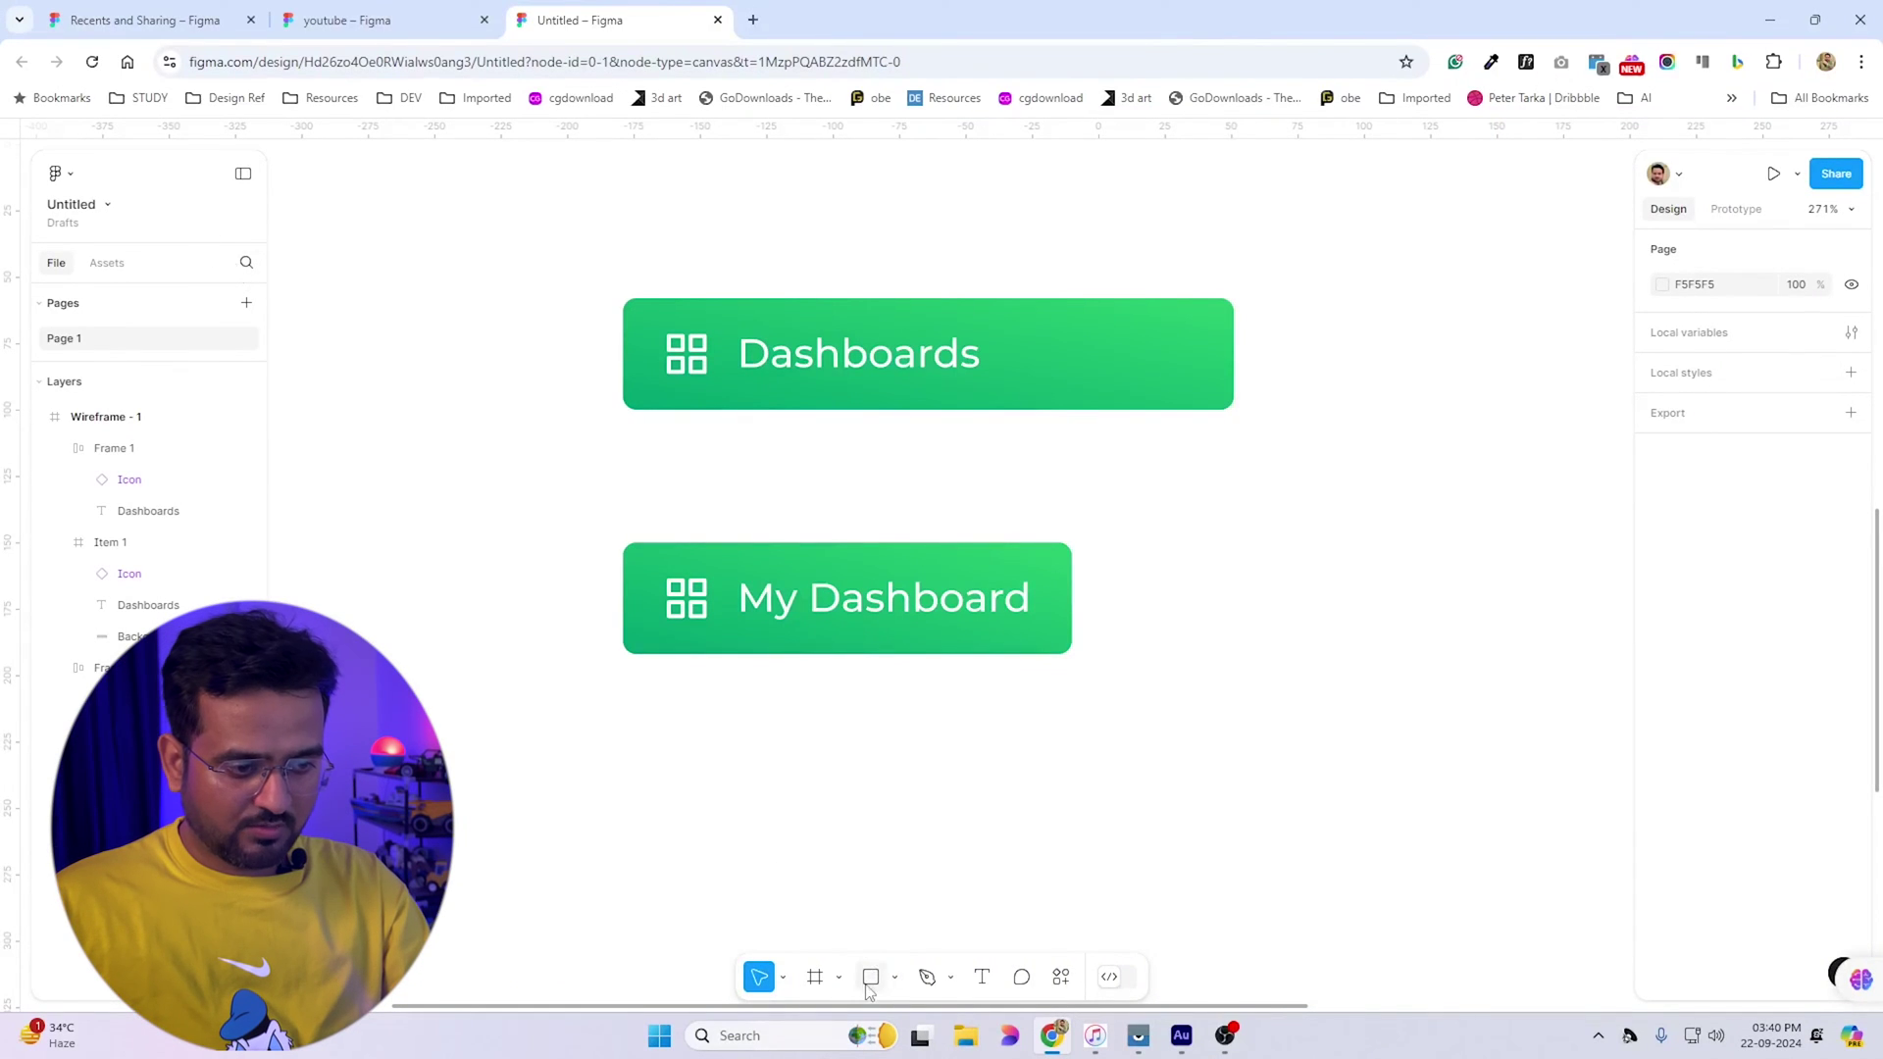
Draw a grey rectangle about 49 × 16 beside the My Dashboard button and notch its left edge inward by 10 to form a ribbon
{"action": "mouse_move", "coordinate": [1299, 582]}
{"action": "left_mouse_down"}
{"action": "mouse_move", "coordinate": [1151, 619]}
{"action": "mouse_move", "coordinate": [1170, 611]}
{"action": "mouse_move", "coordinate": [1126, 696]}
{"action": "left_mouse_up"}
{"action": "scroll", "coordinate": [1244, 602], "scroll_direction": "up", "scroll_amount": 5}
{"action": "double_click", "coordinate": [1072, 636]}
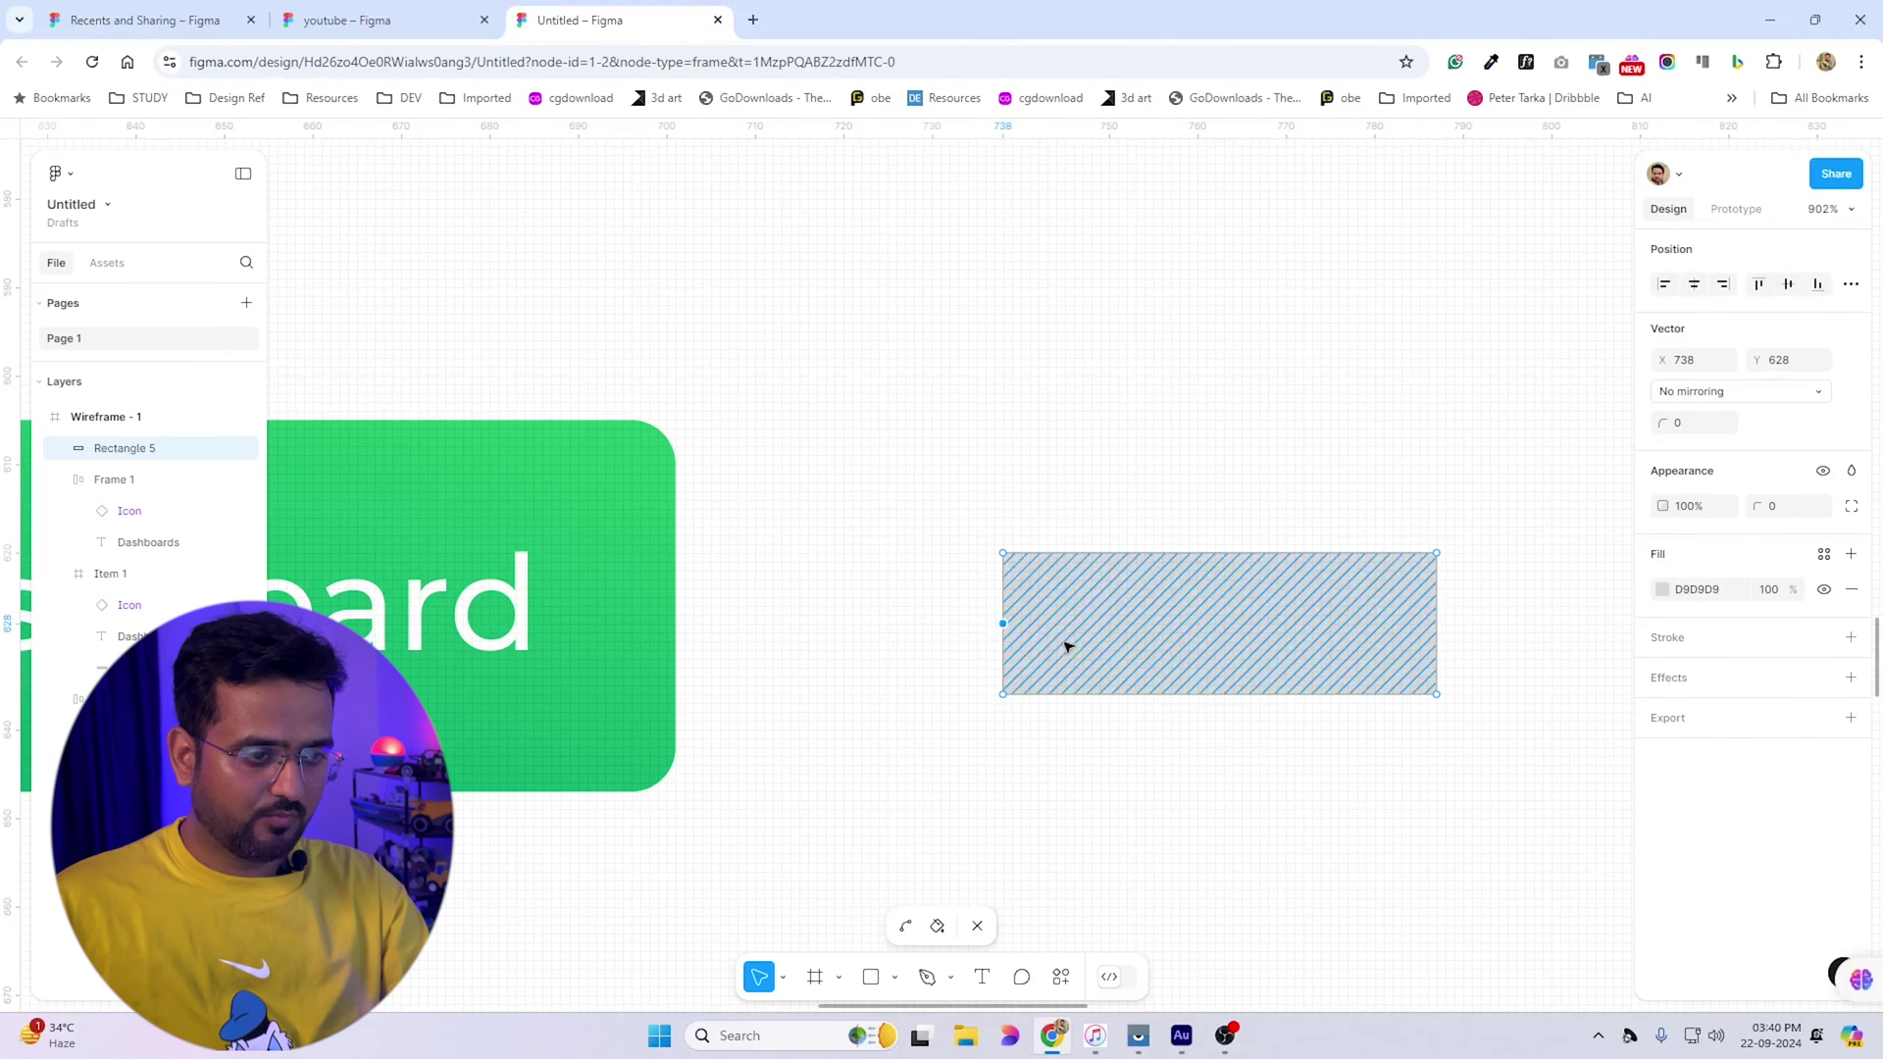
{"action": "key", "text": "shift+Right"}
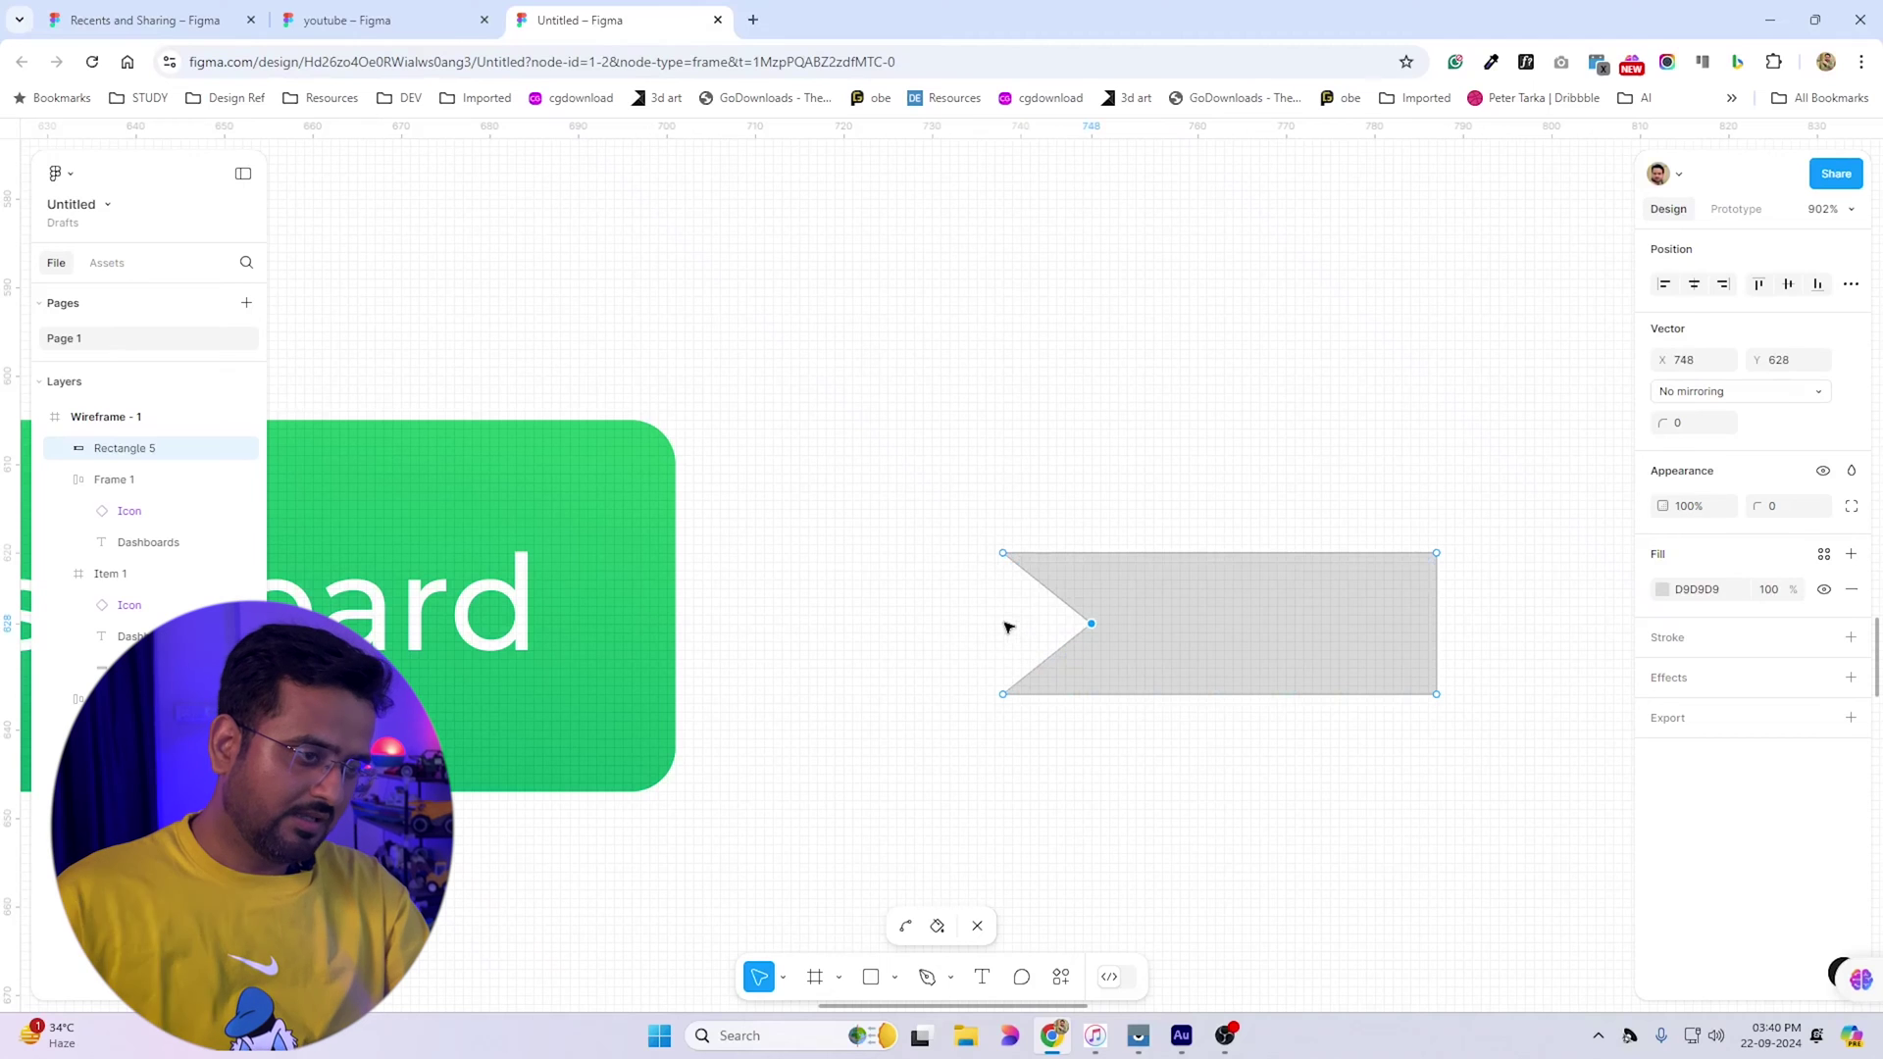
{"action": "key", "text": "Escape"}
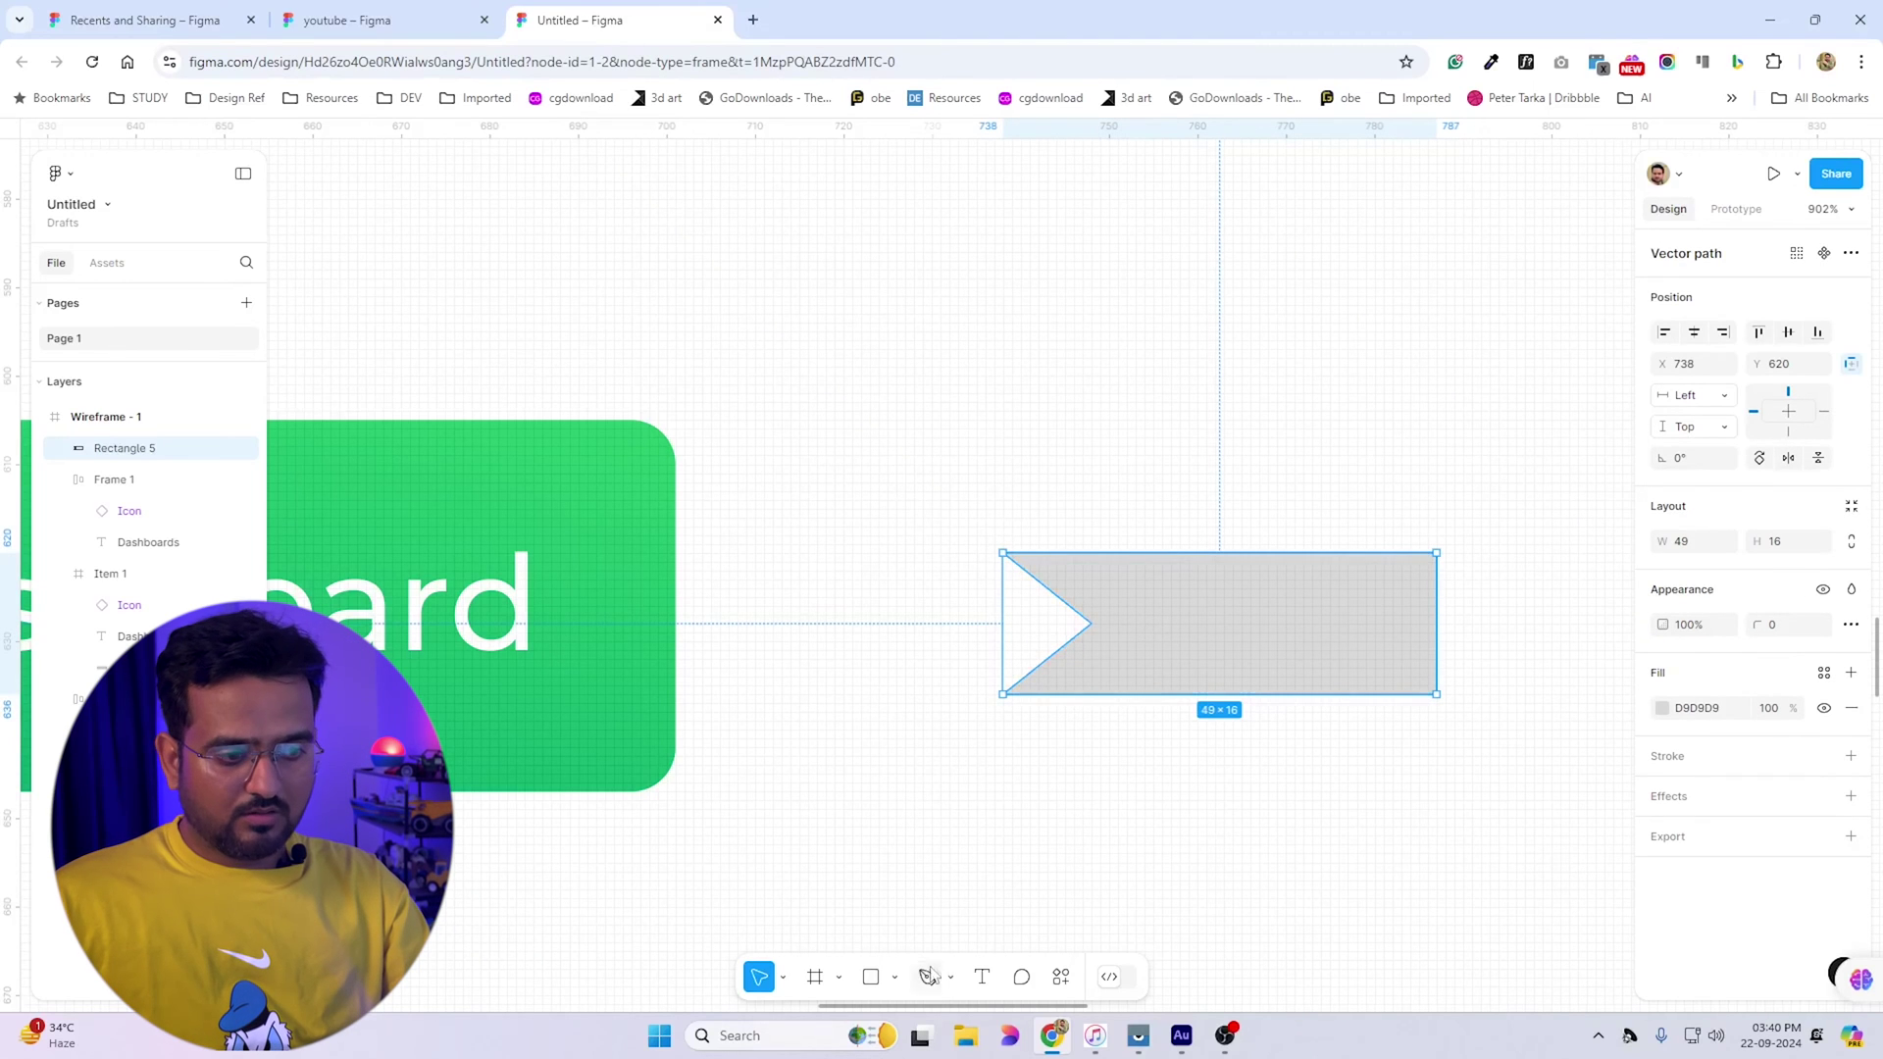
Place the text "New" at font size 8 on the grey ribbon and group the text with the ribbon
{"action": "left_click", "coordinate": [1186, 740]}
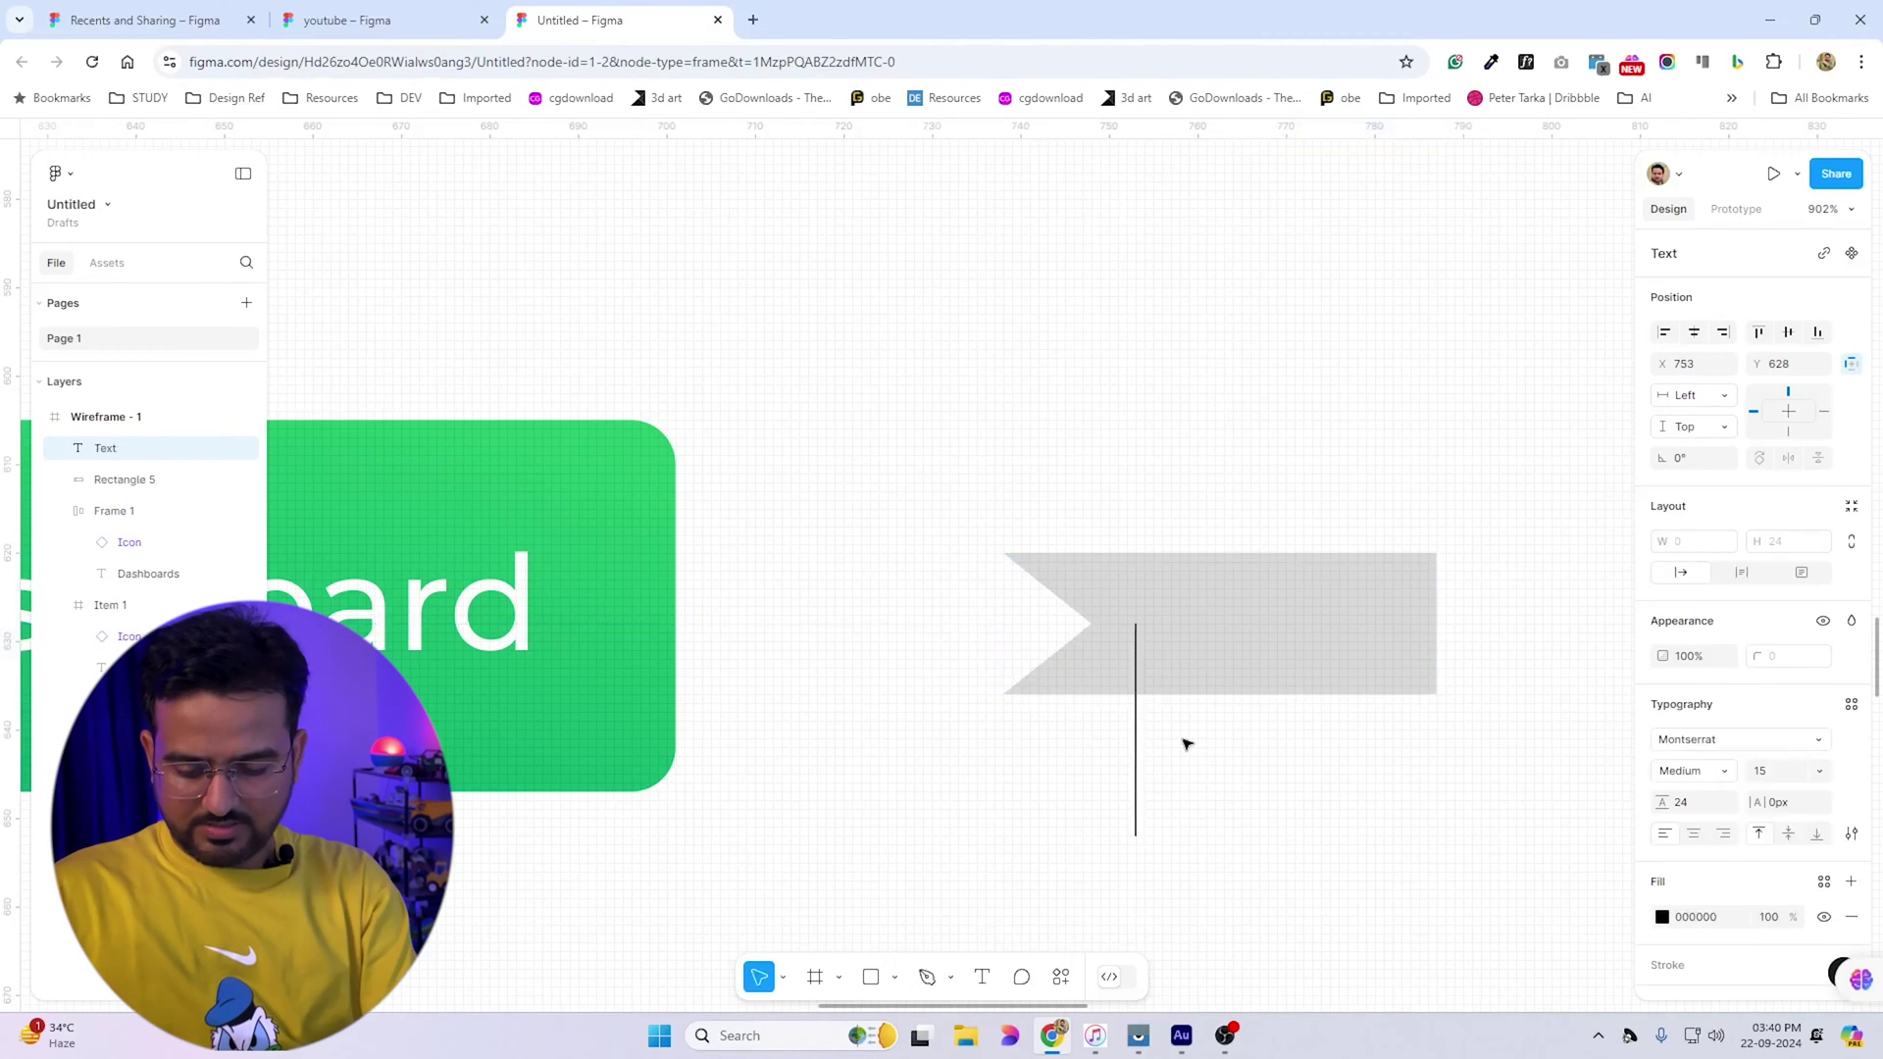
{"action": "type", "text": "New"}
{"action": "key", "text": "Escape"}
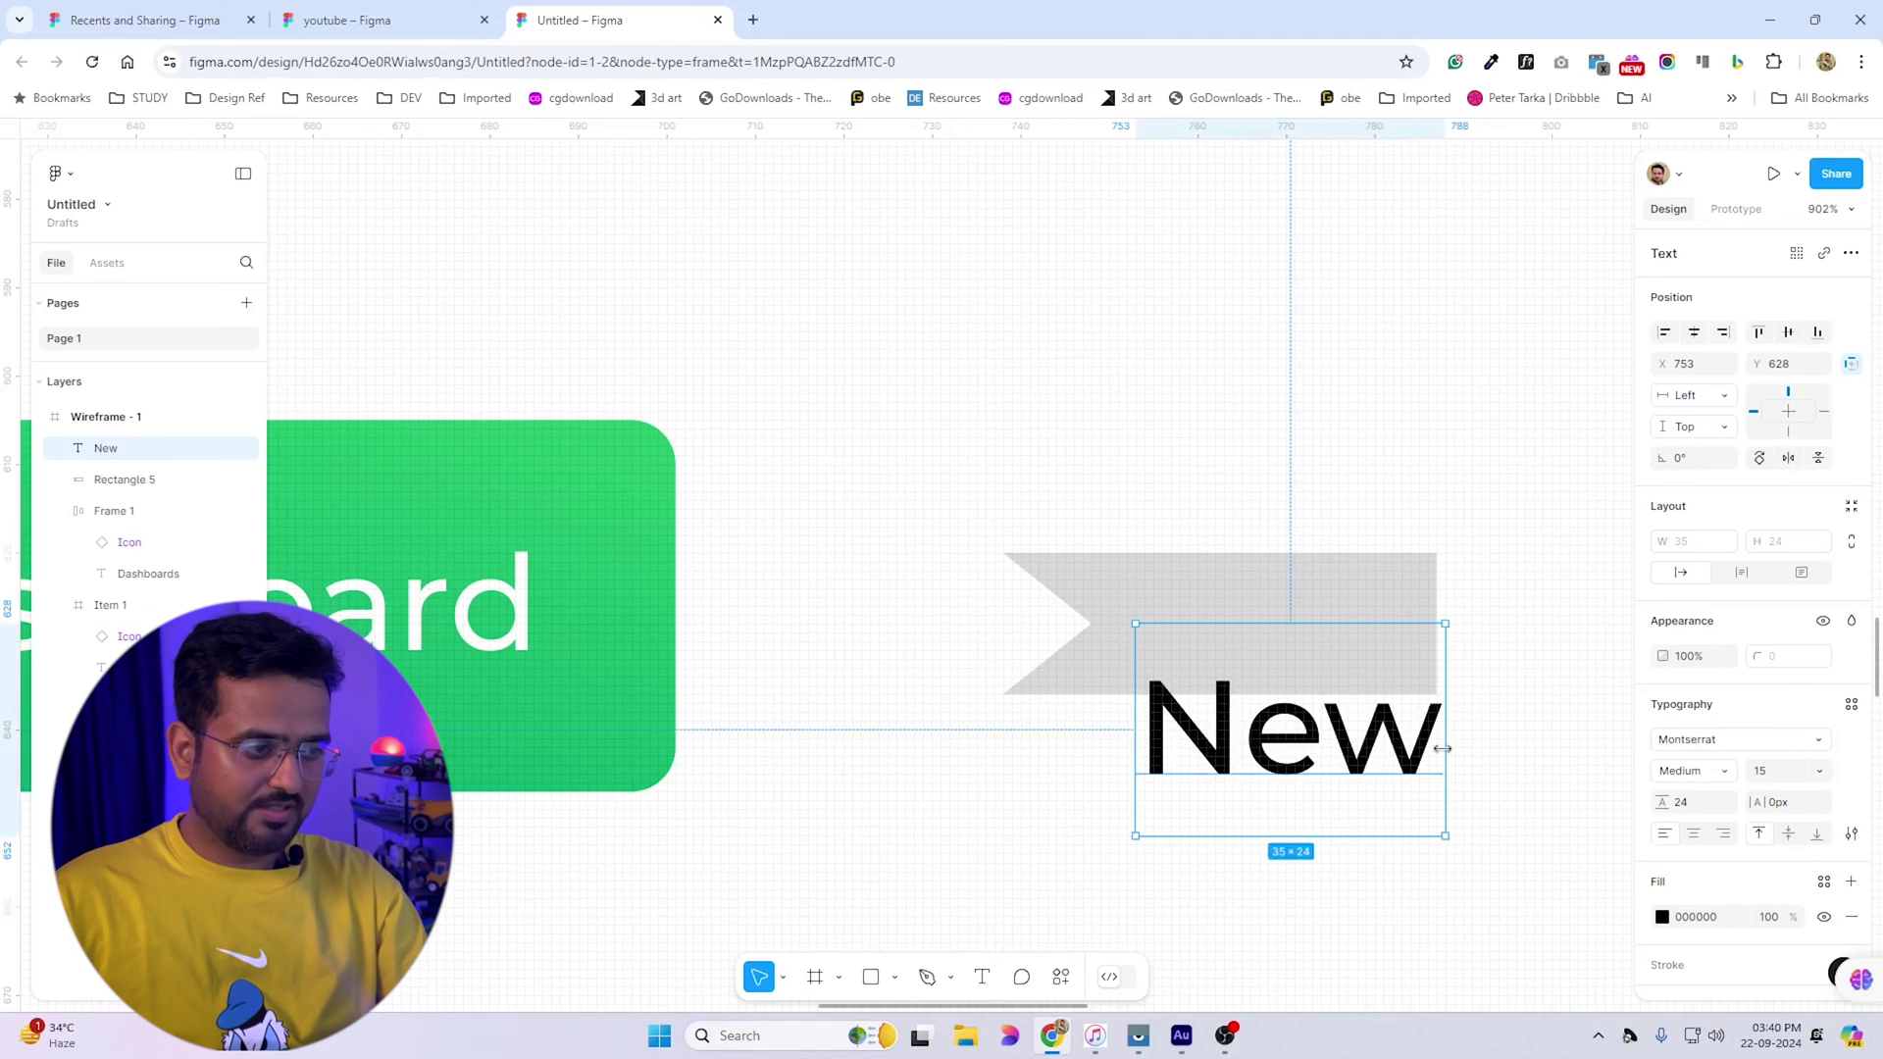
{"action": "double_click", "coordinate": [1810, 777]}
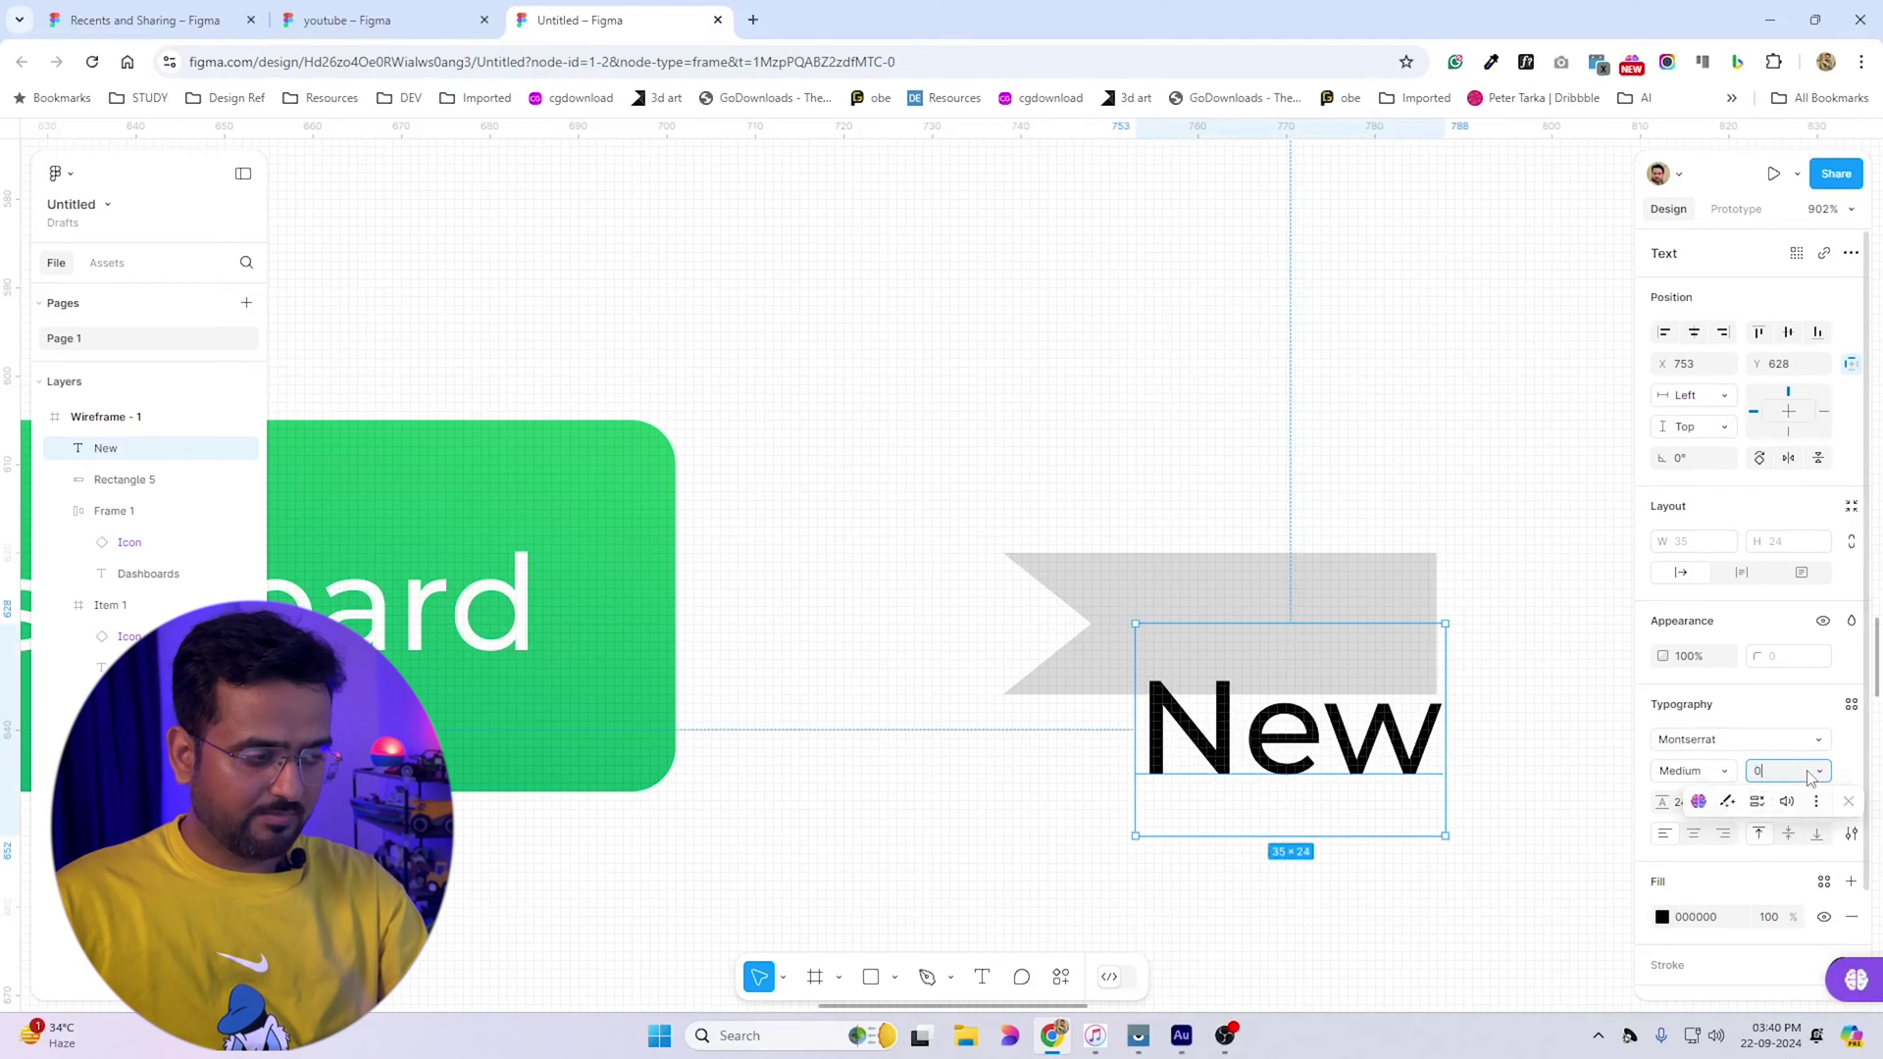
{"action": "type", "text": "8"}
{"action": "key", "text": "Return"}
{"action": "left_click_drag", "start_coordinate": [1227, 746], "coordinate": [1244, 635]}
{"action": "key", "text": "ctrl+g"}
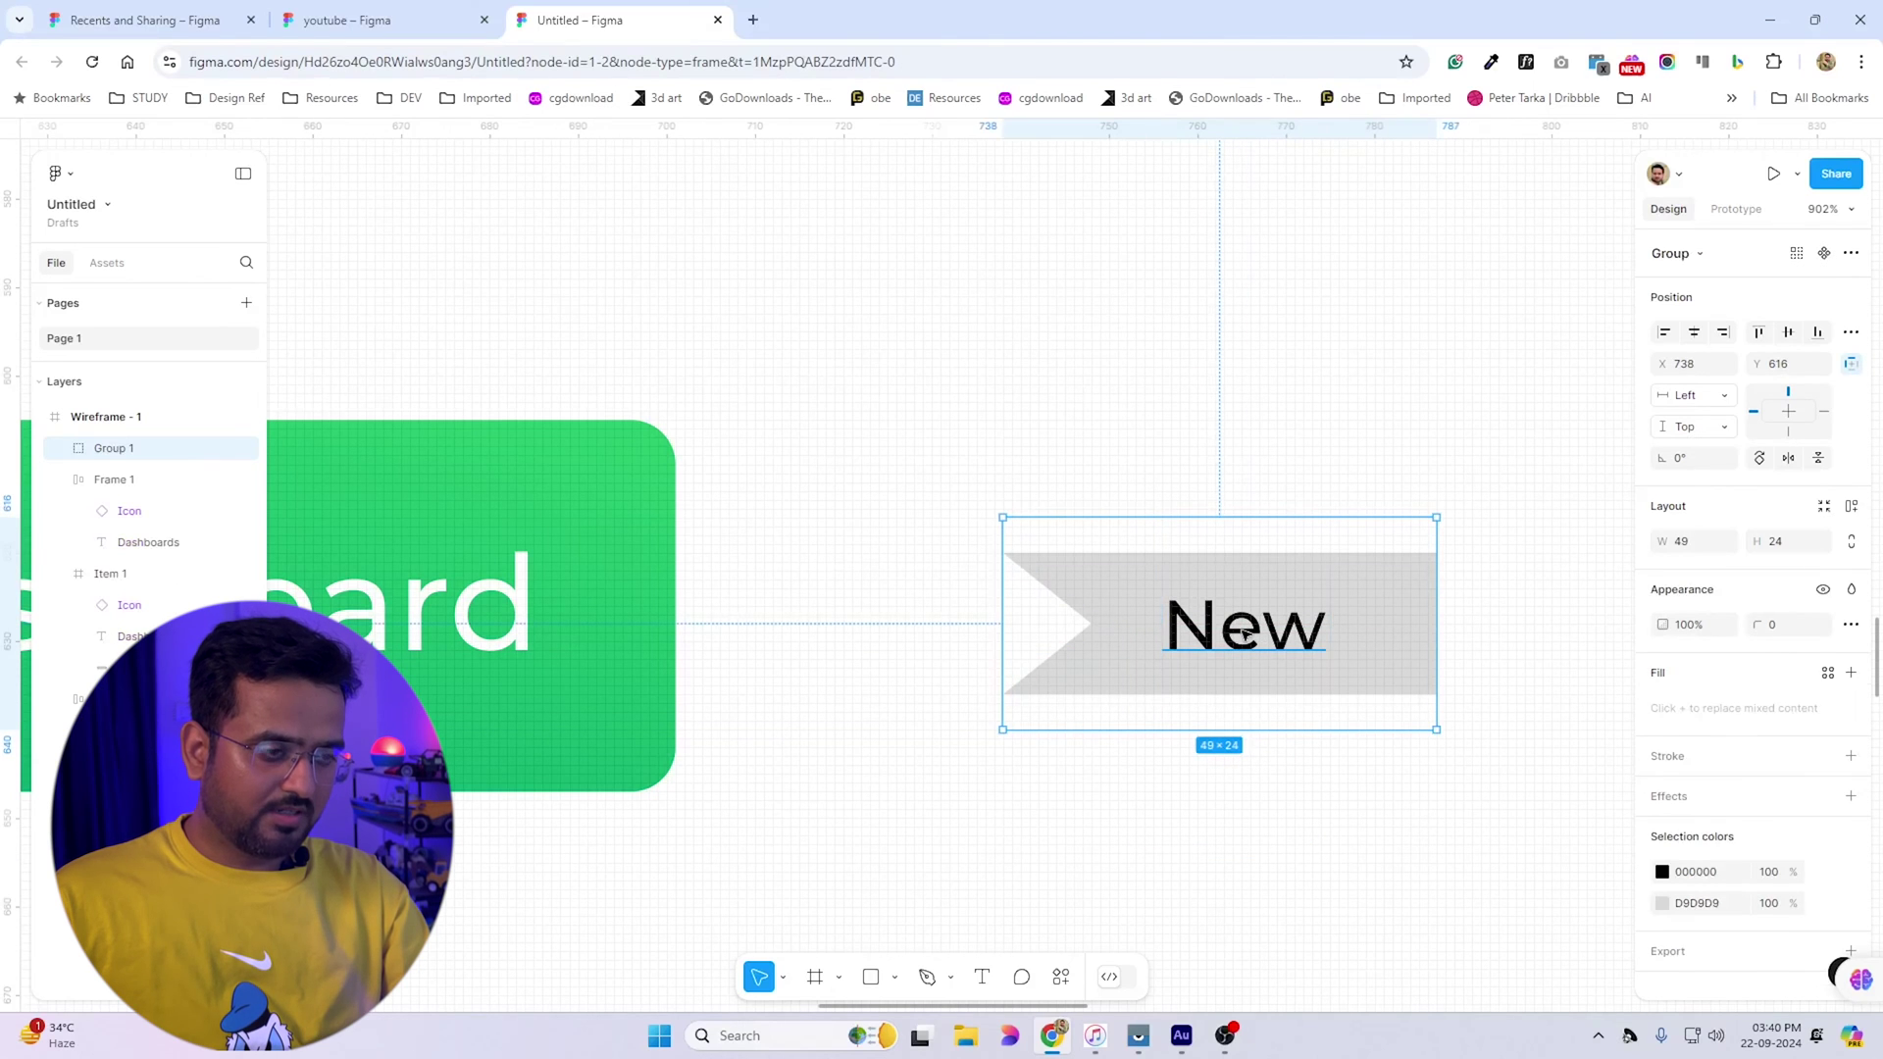
Undo the ribbon grouping and set the "New" text's vertical trim to cap height to baseline
{"action": "key", "text": "ctrl+z"}
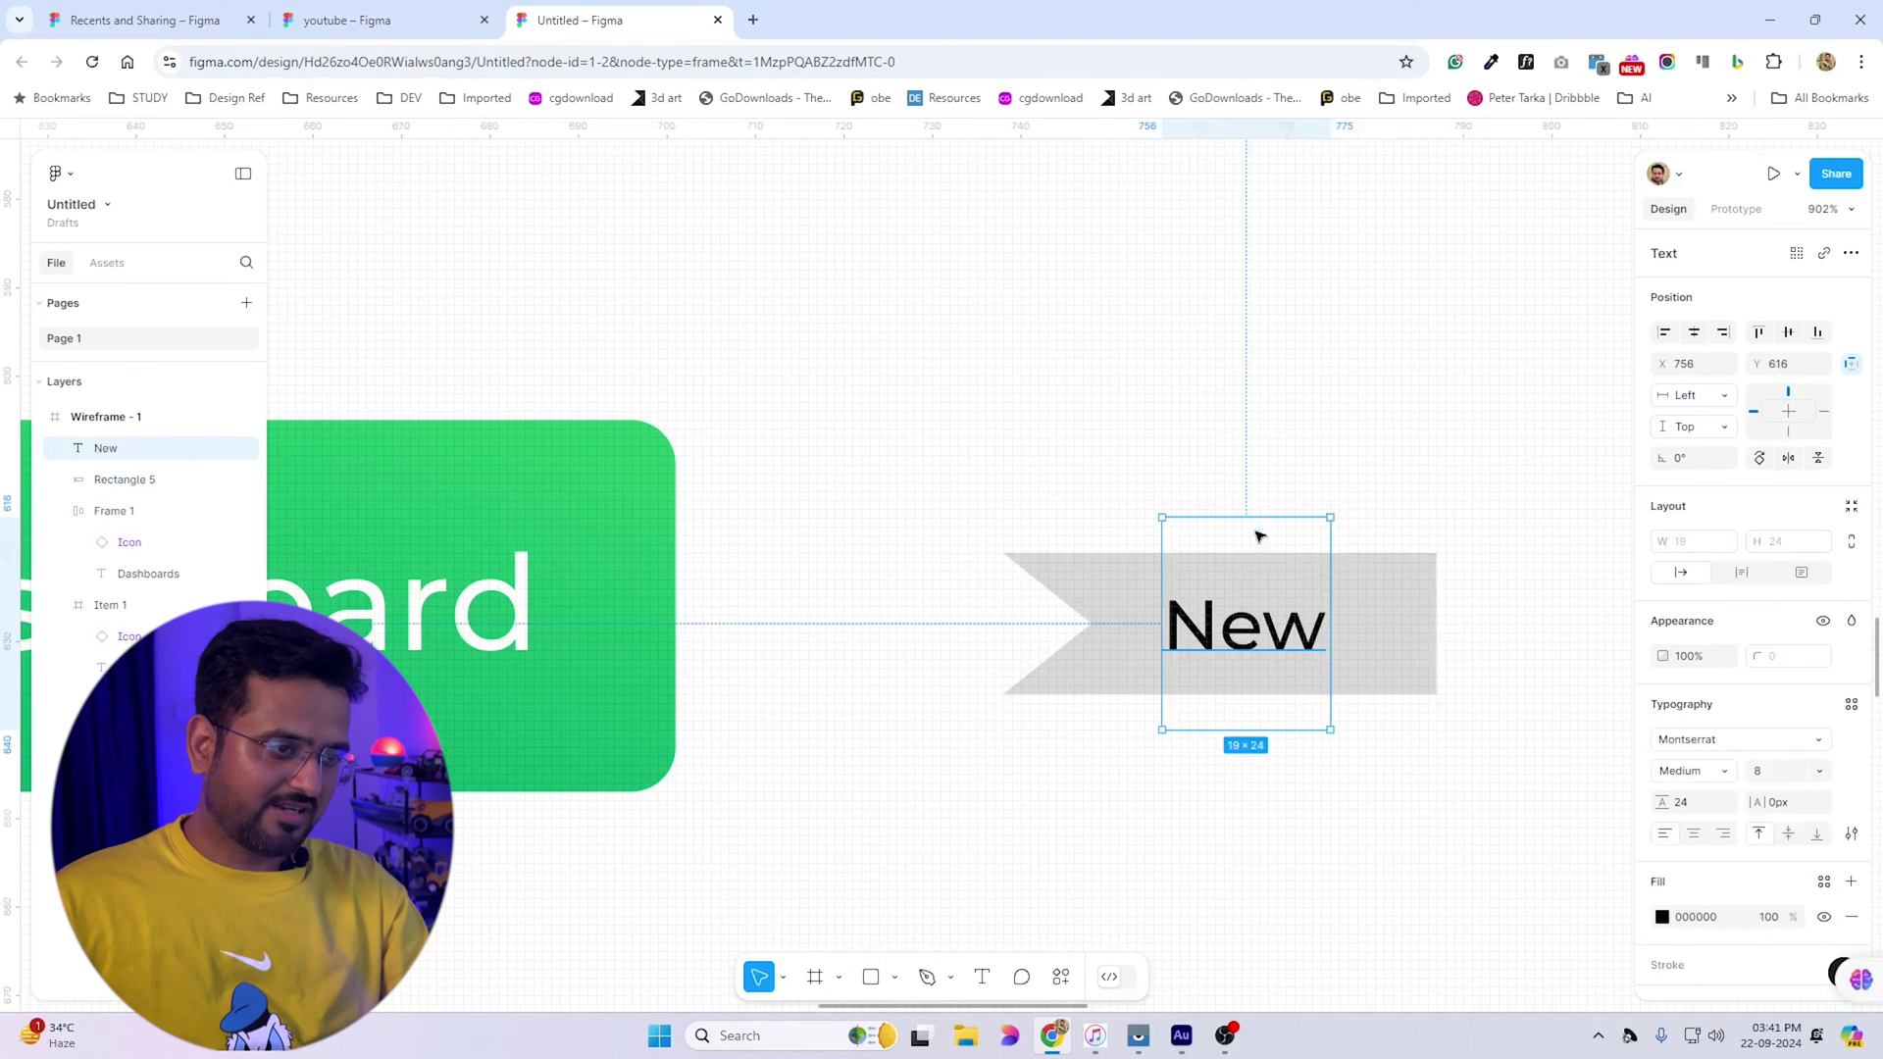
{"action": "left_click", "coordinate": [1381, 627]}
{"action": "left_click", "coordinate": [1258, 645]}
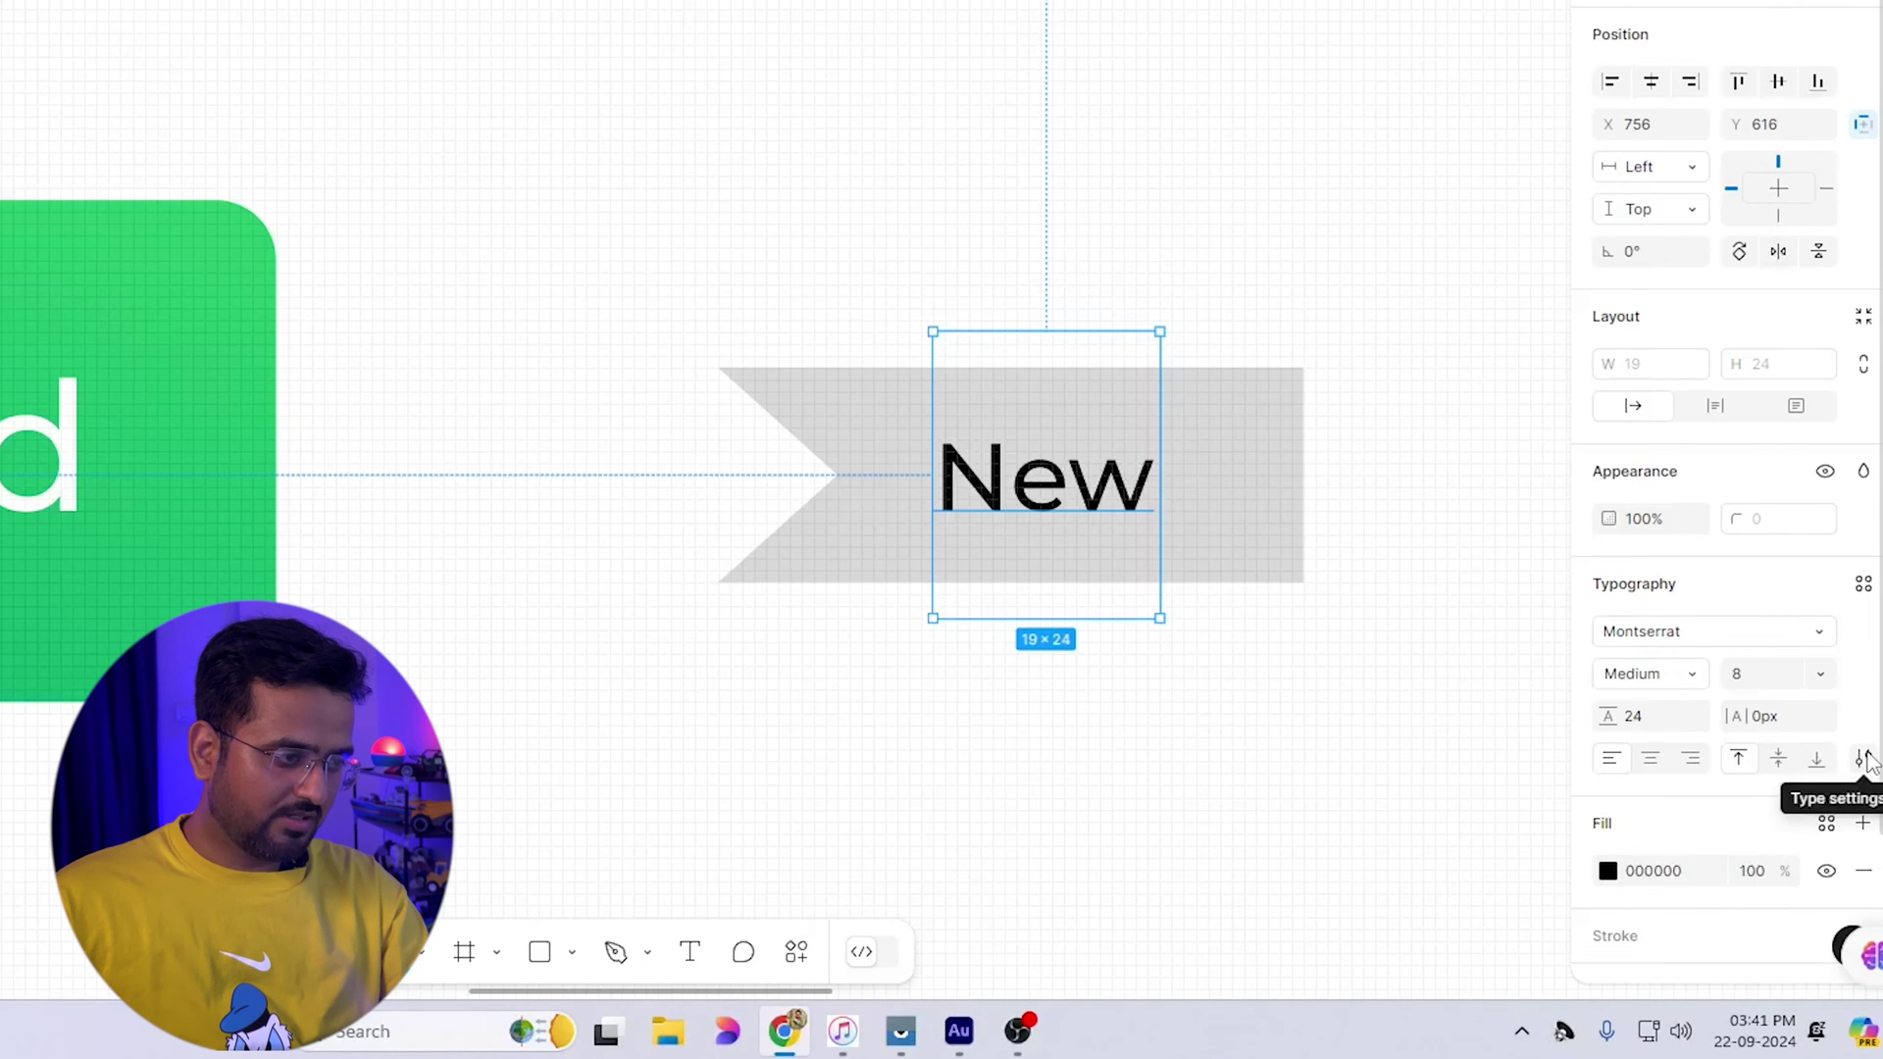
{"action": "left_click", "coordinate": [1863, 760]}
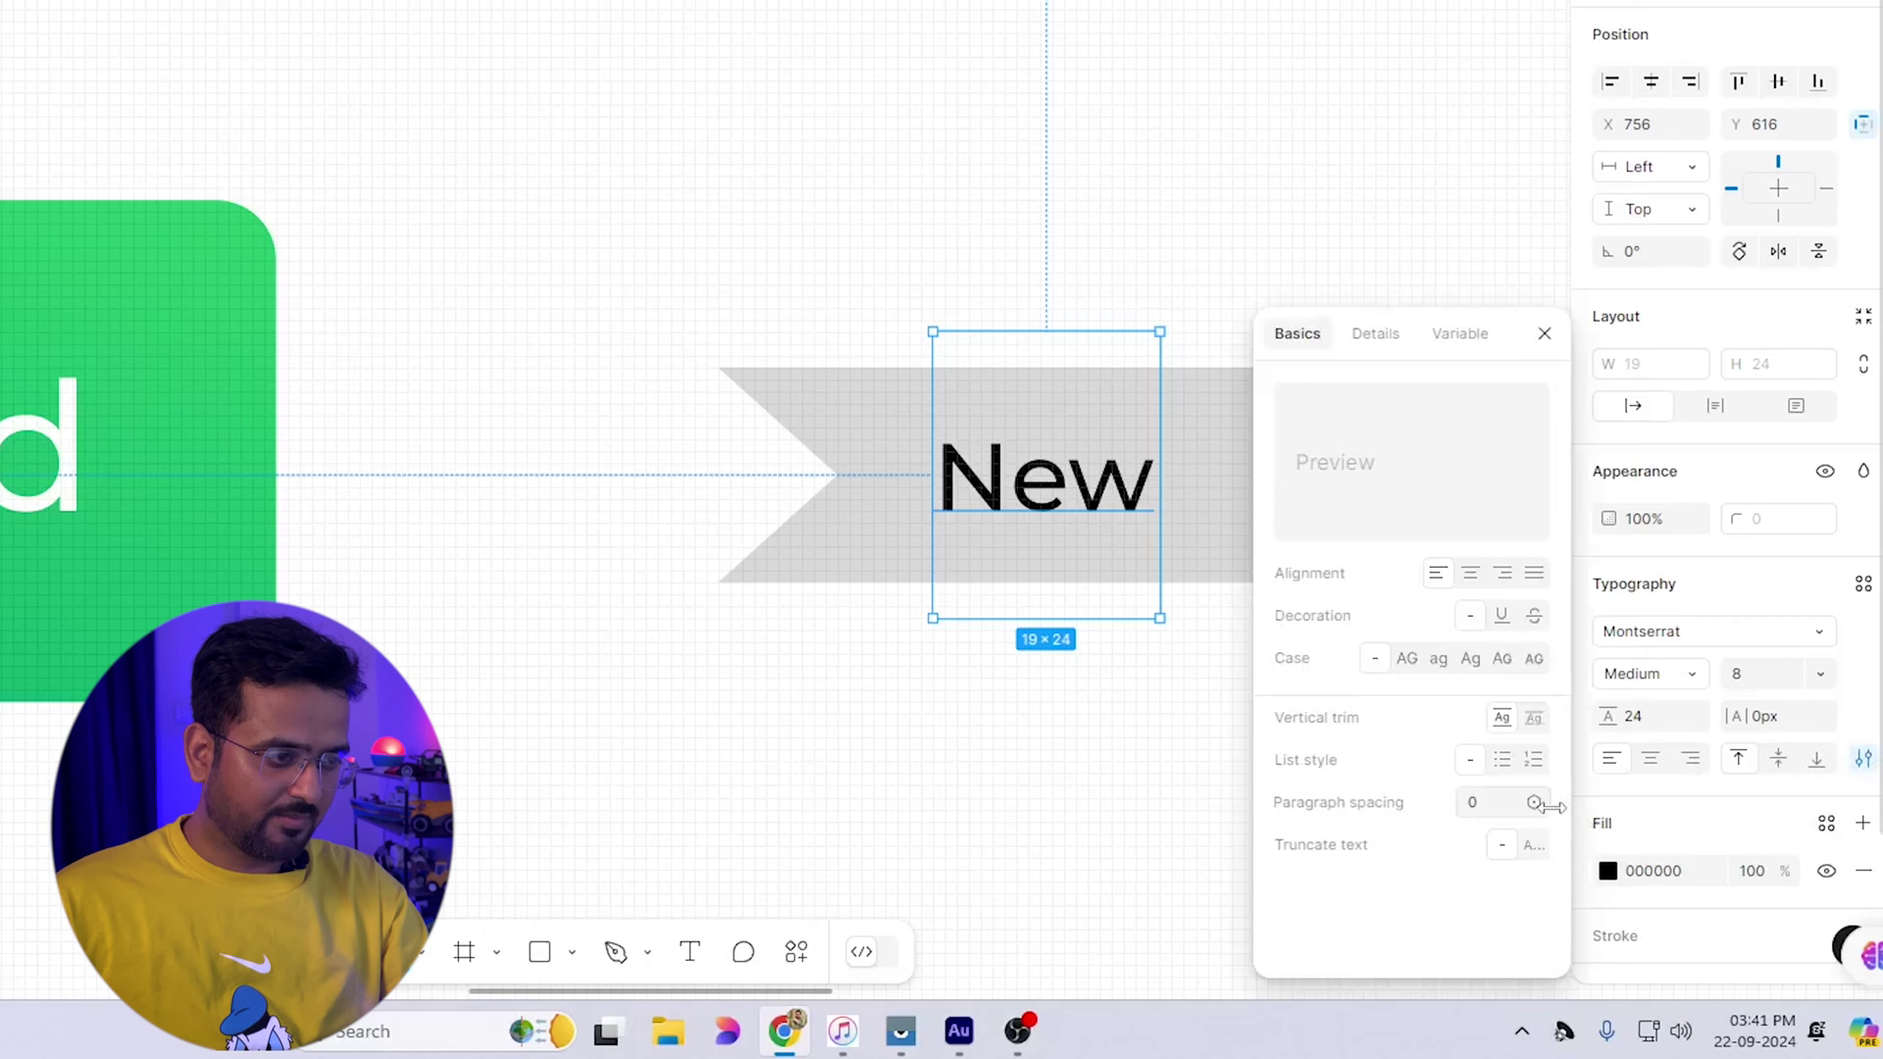
{"action": "left_click", "coordinate": [1533, 718]}
{"action": "key", "text": "Escape"}
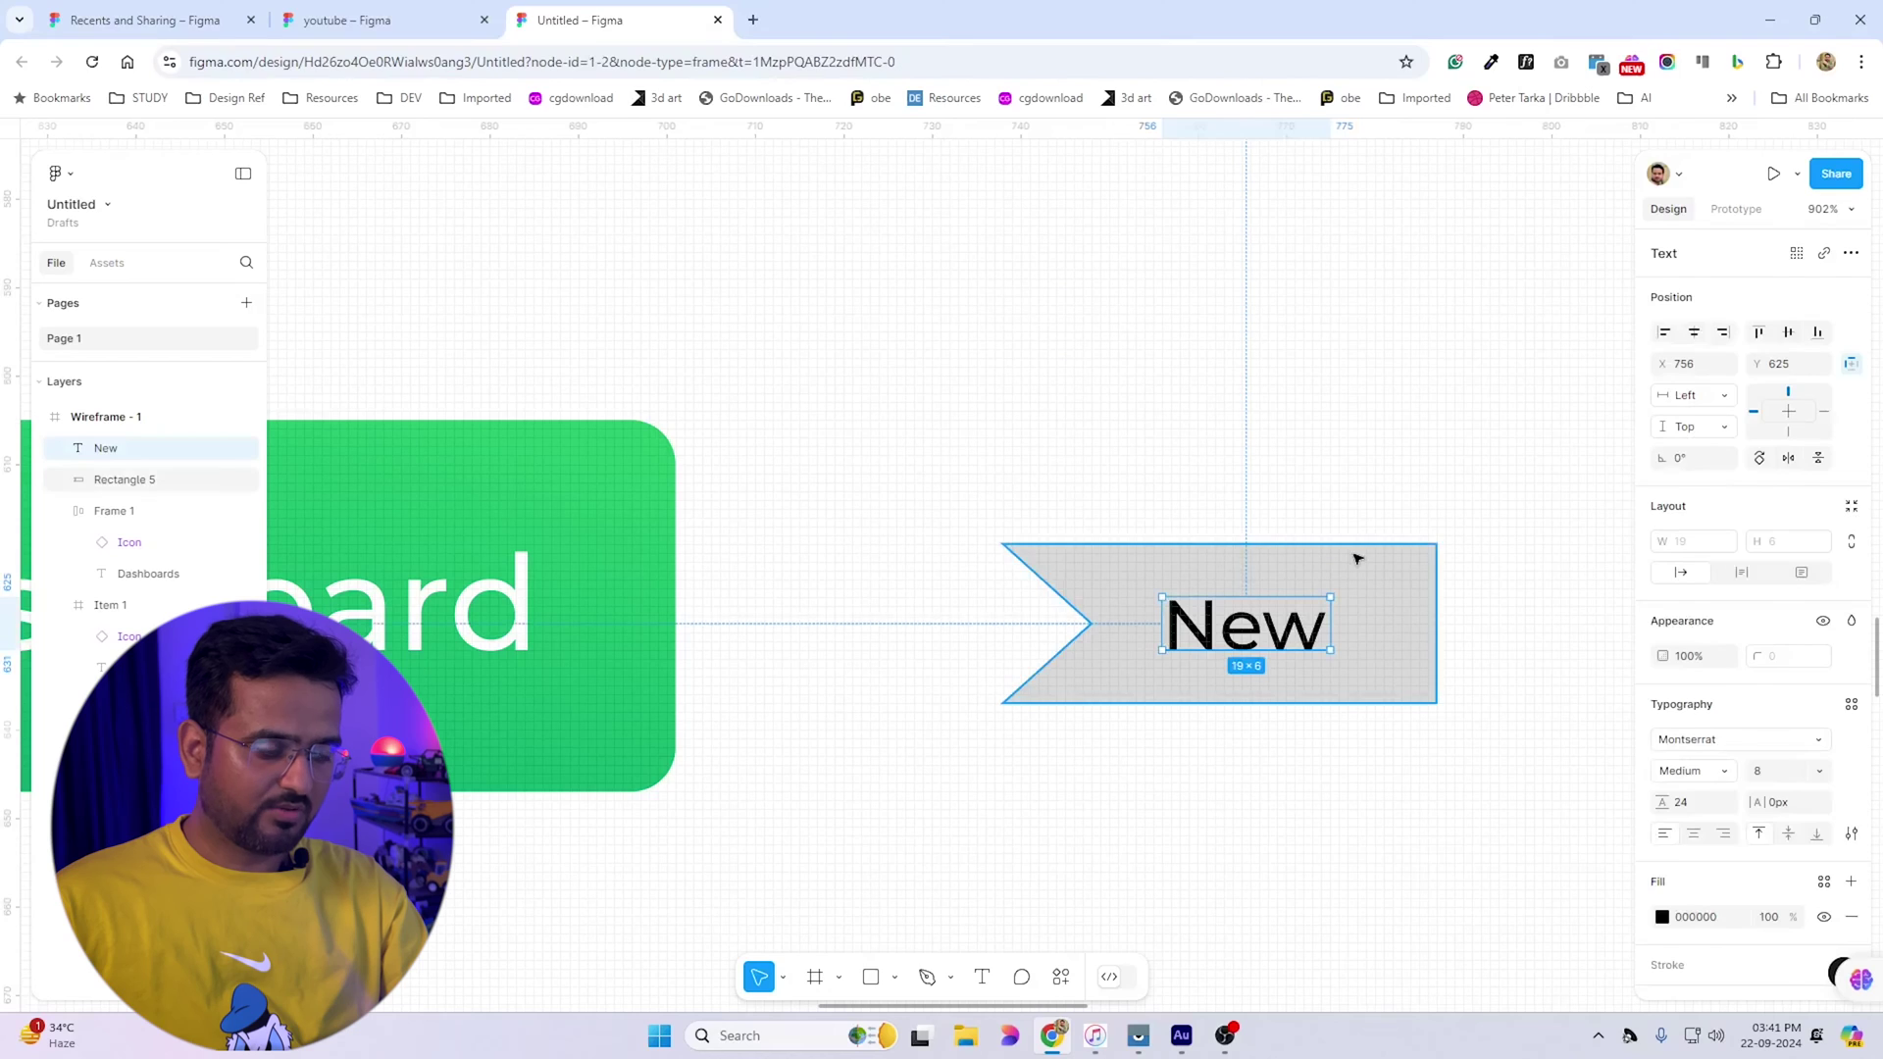
Group the "New" text with the ribbon and change the ribbon's grey fill to white FFFFFF
{"action": "left_click", "coordinate": [1417, 640], "text": "shift"}
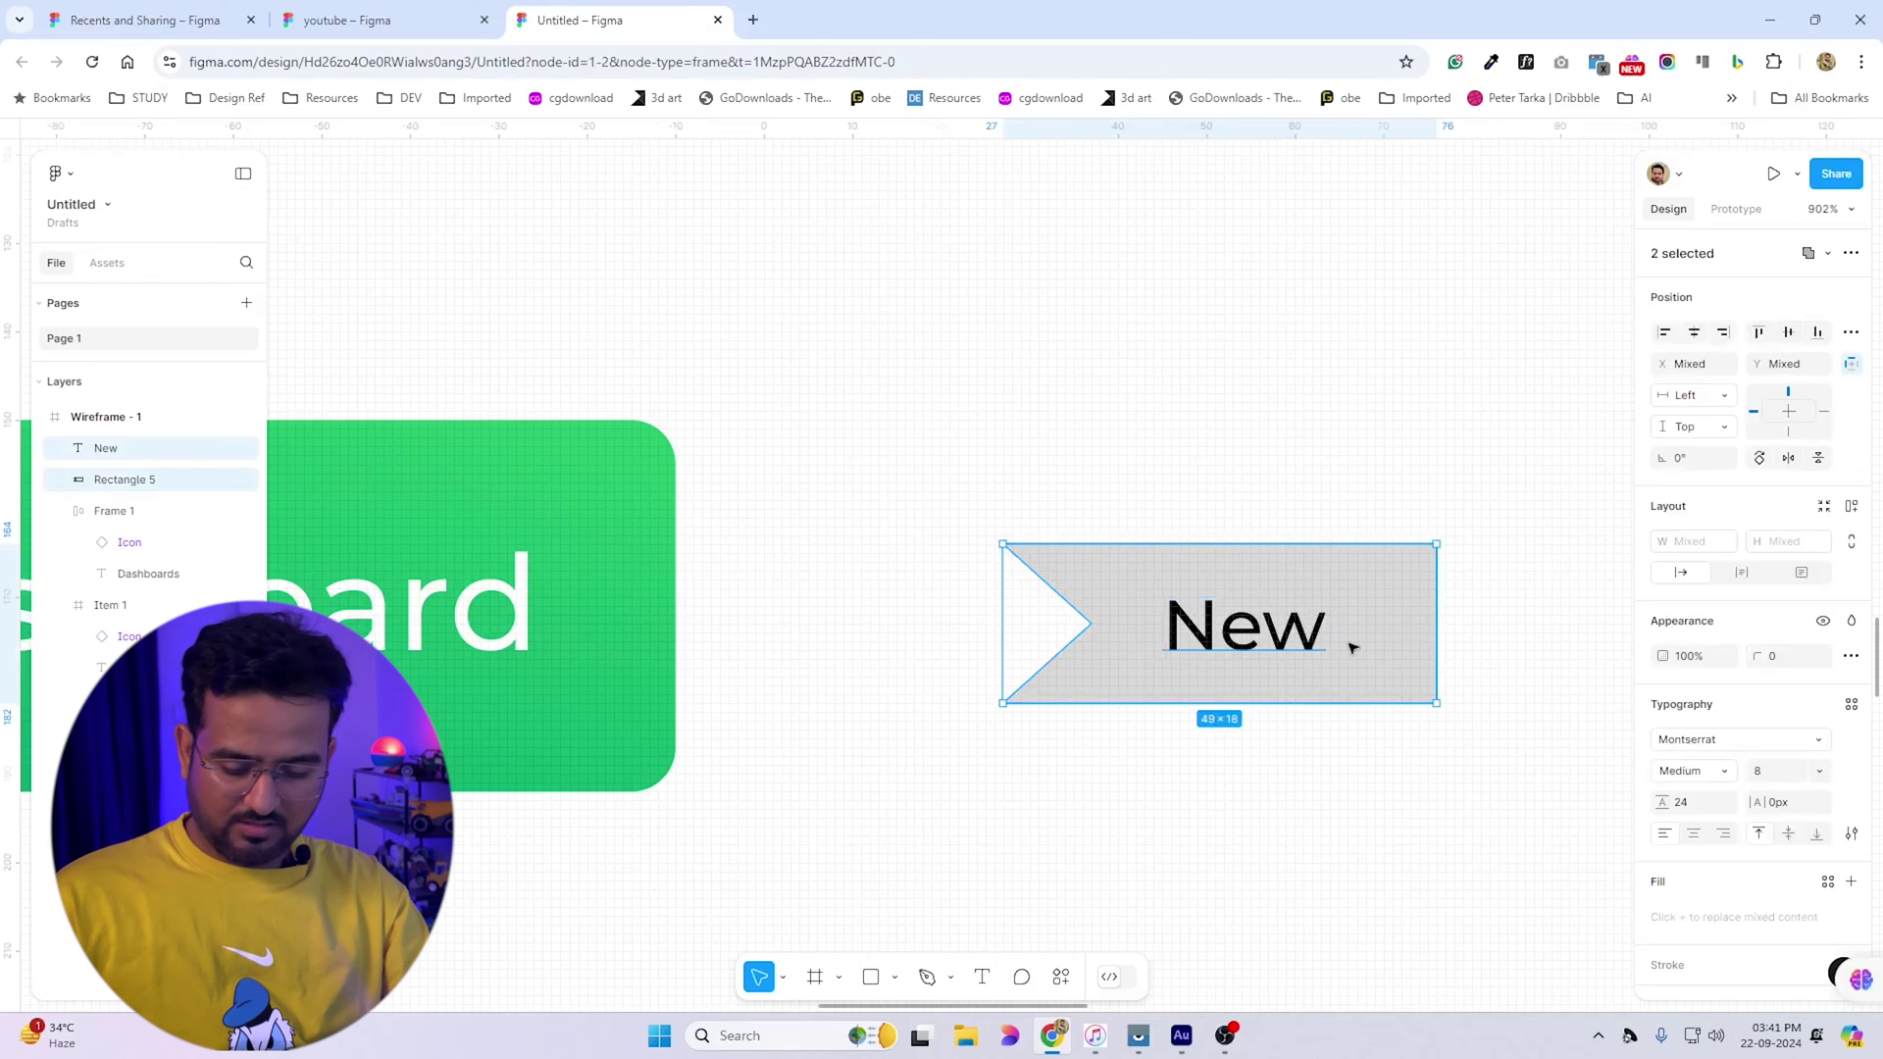
{"action": "key", "text": "ctrl+g"}
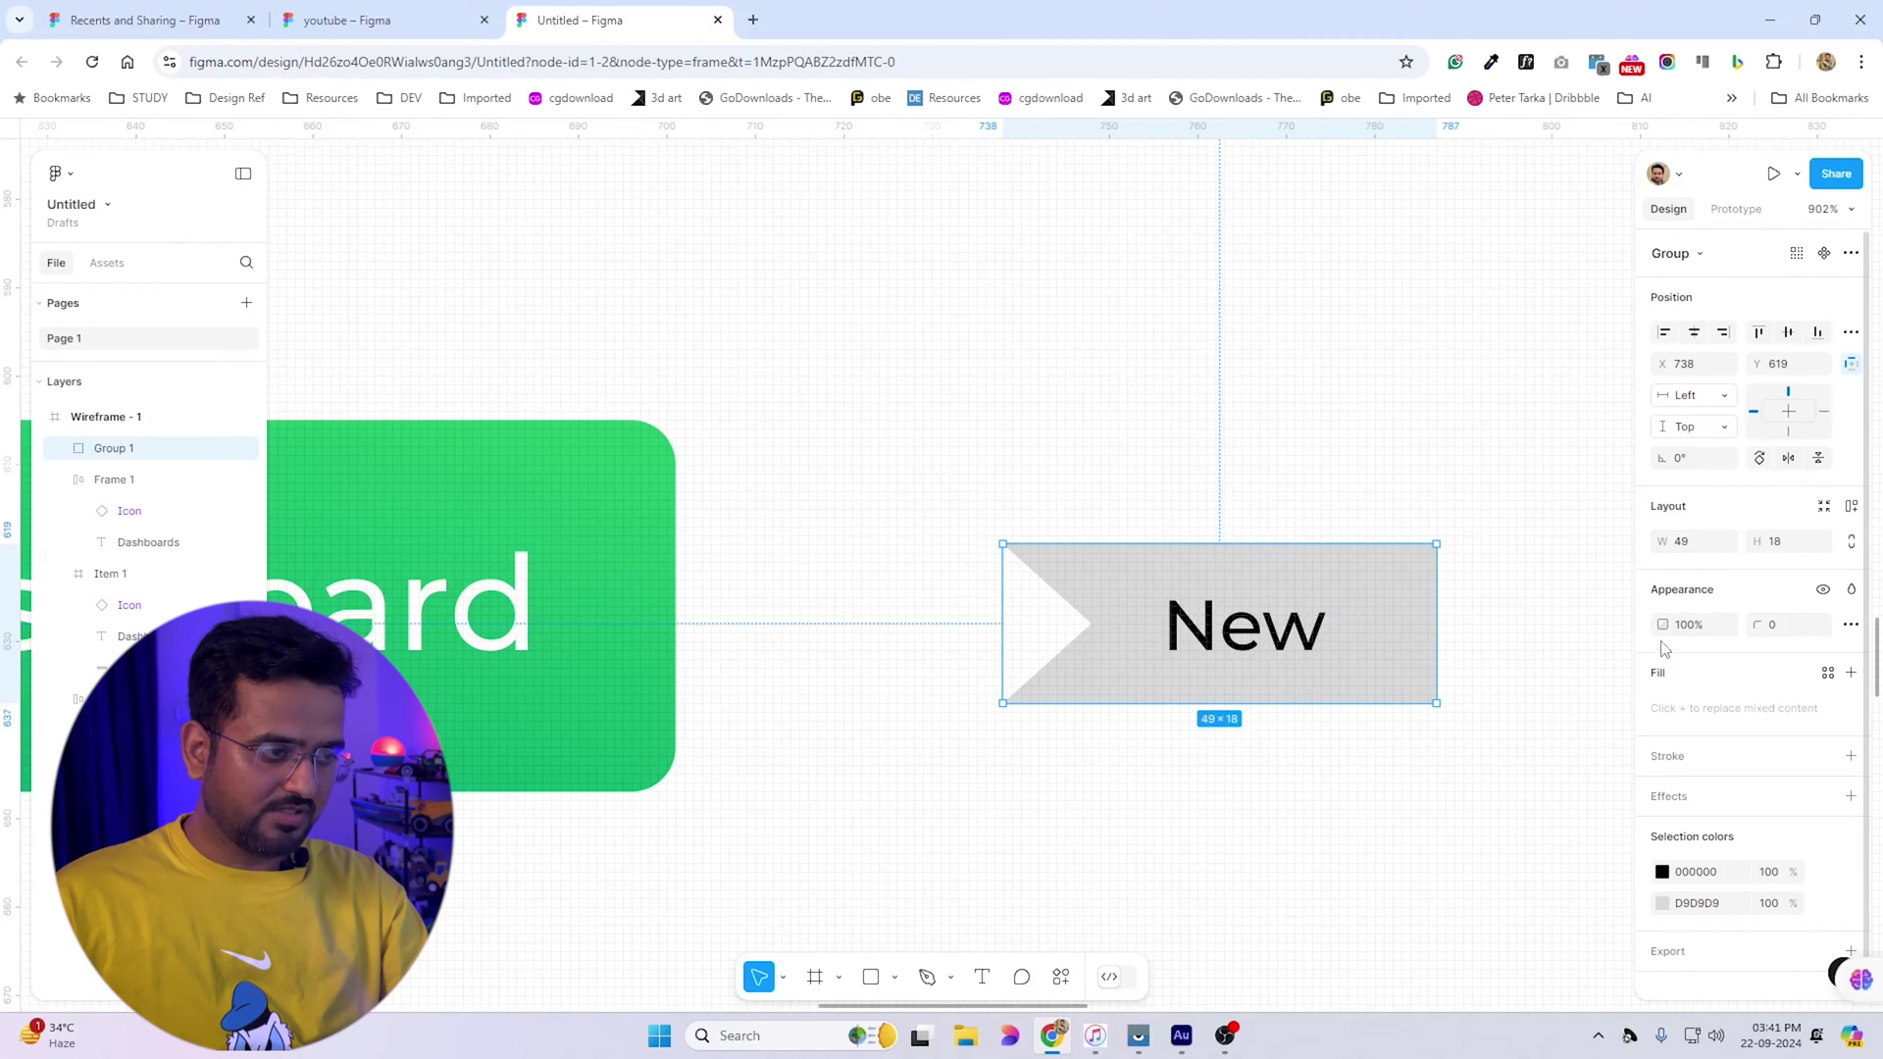
{"action": "scroll", "coordinate": [1656, 839], "scroll_direction": "down", "scroll_amount": 1}
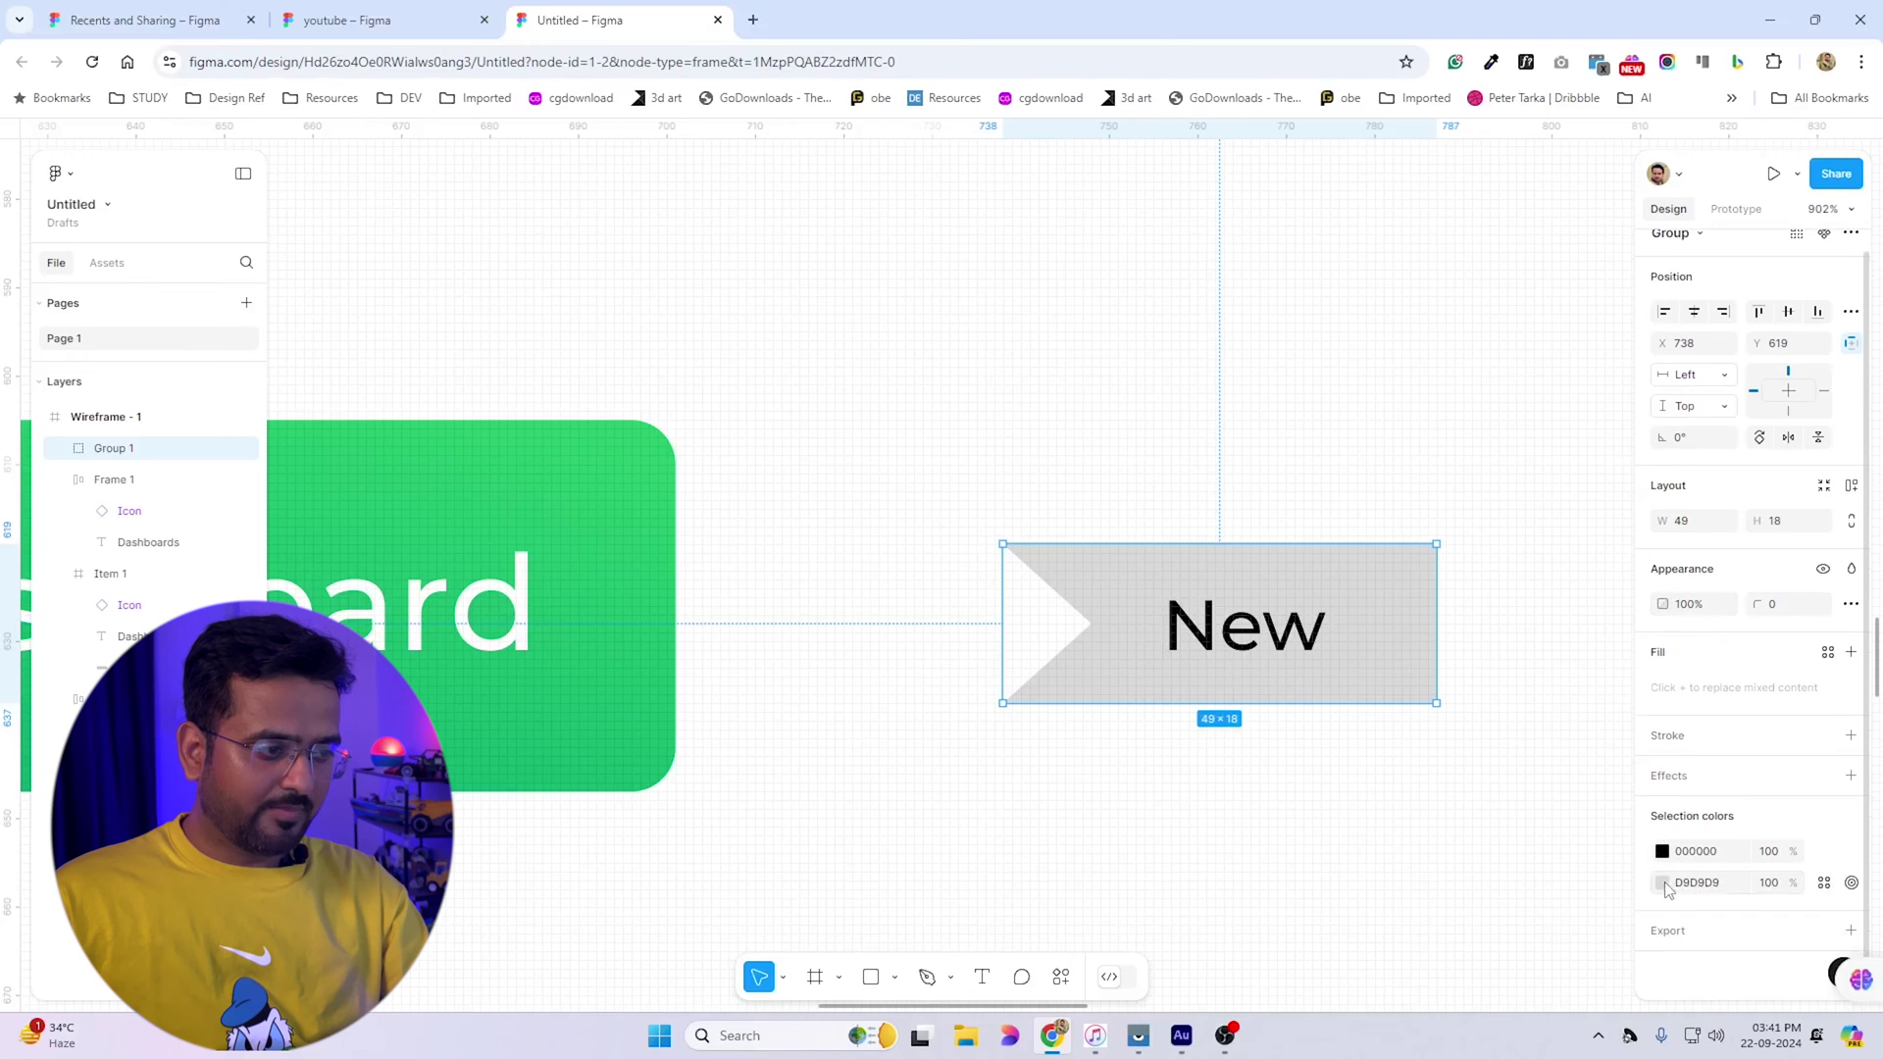
{"action": "left_click", "coordinate": [1666, 887]}
{"action": "left_click_drag", "start_coordinate": [1504, 651], "coordinate": [1504, 778]}
Shorten the ribbon by moving its two right-hand points inward so the badge is 42 wide
{"action": "key", "text": "Return"}
{"action": "key", "text": "shift+Left"}
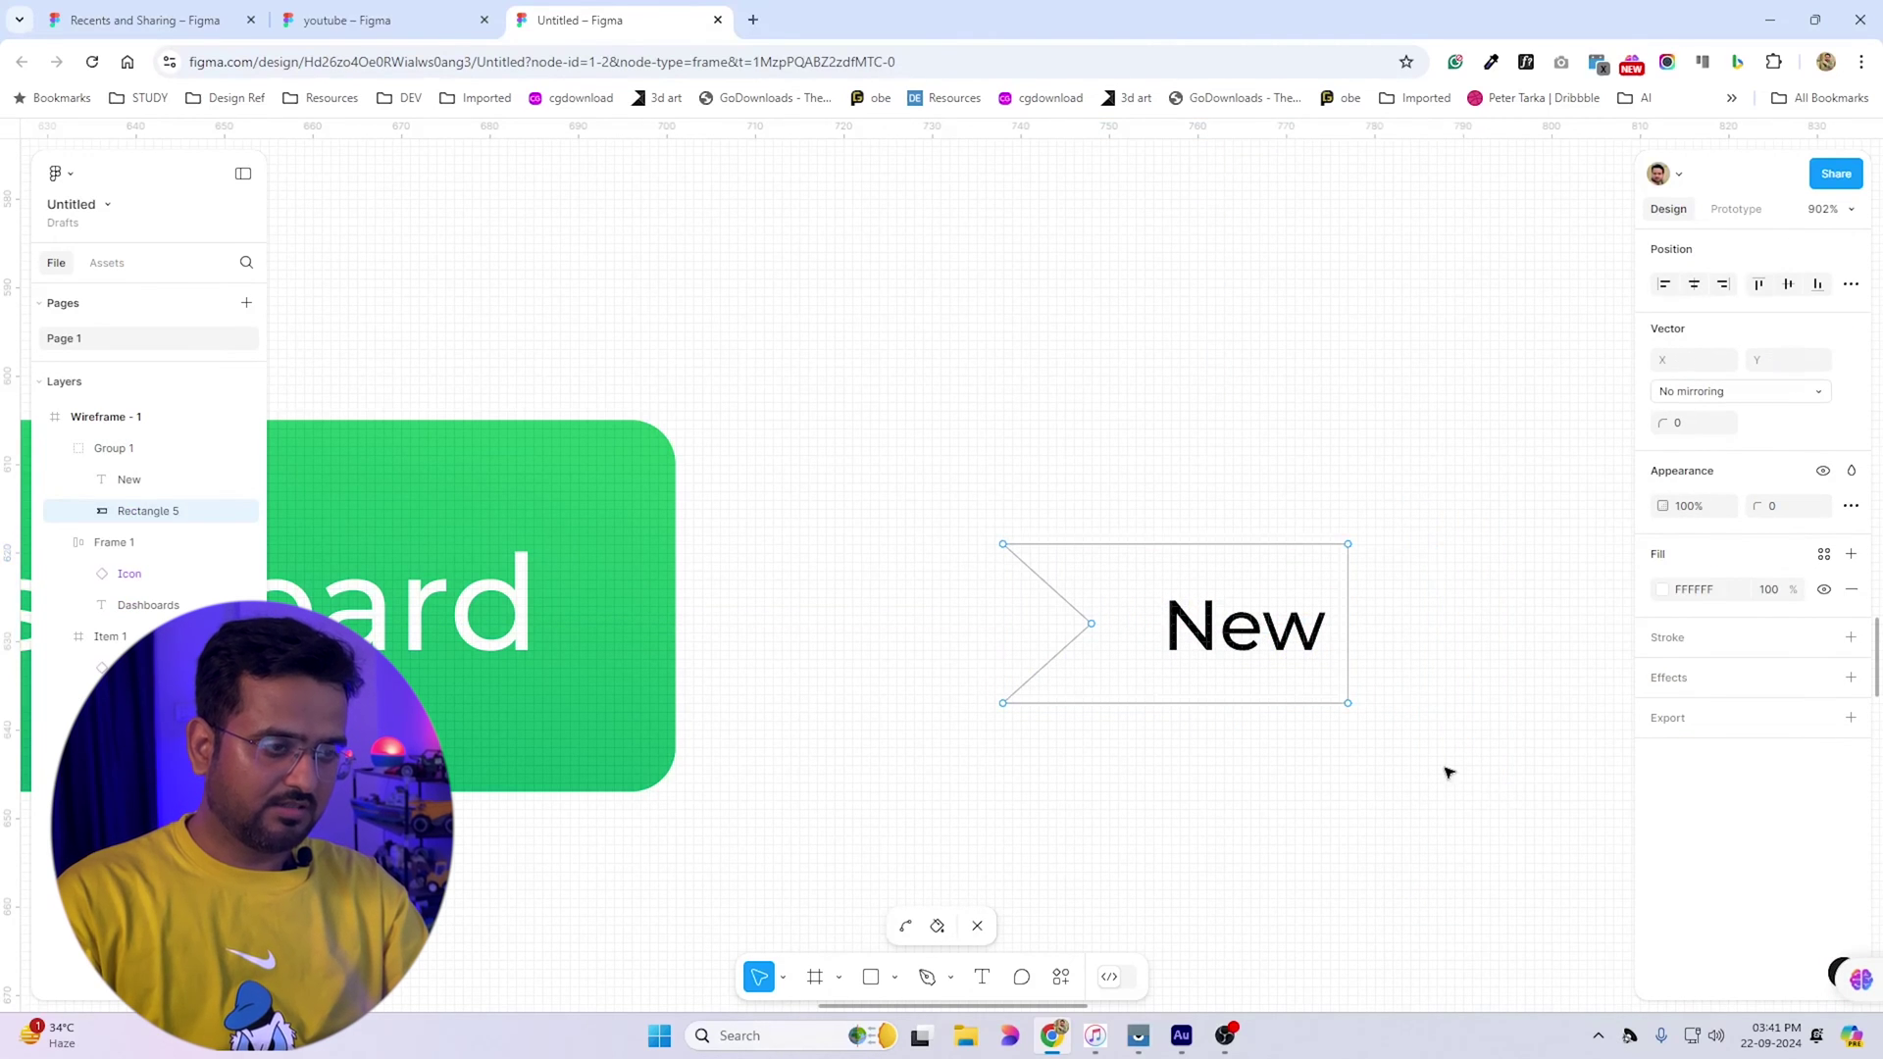
{"action": "left_click_drag", "start_coordinate": [1343, 501], "coordinate": [1392, 757]}
{"action": "key", "text": "Right"}
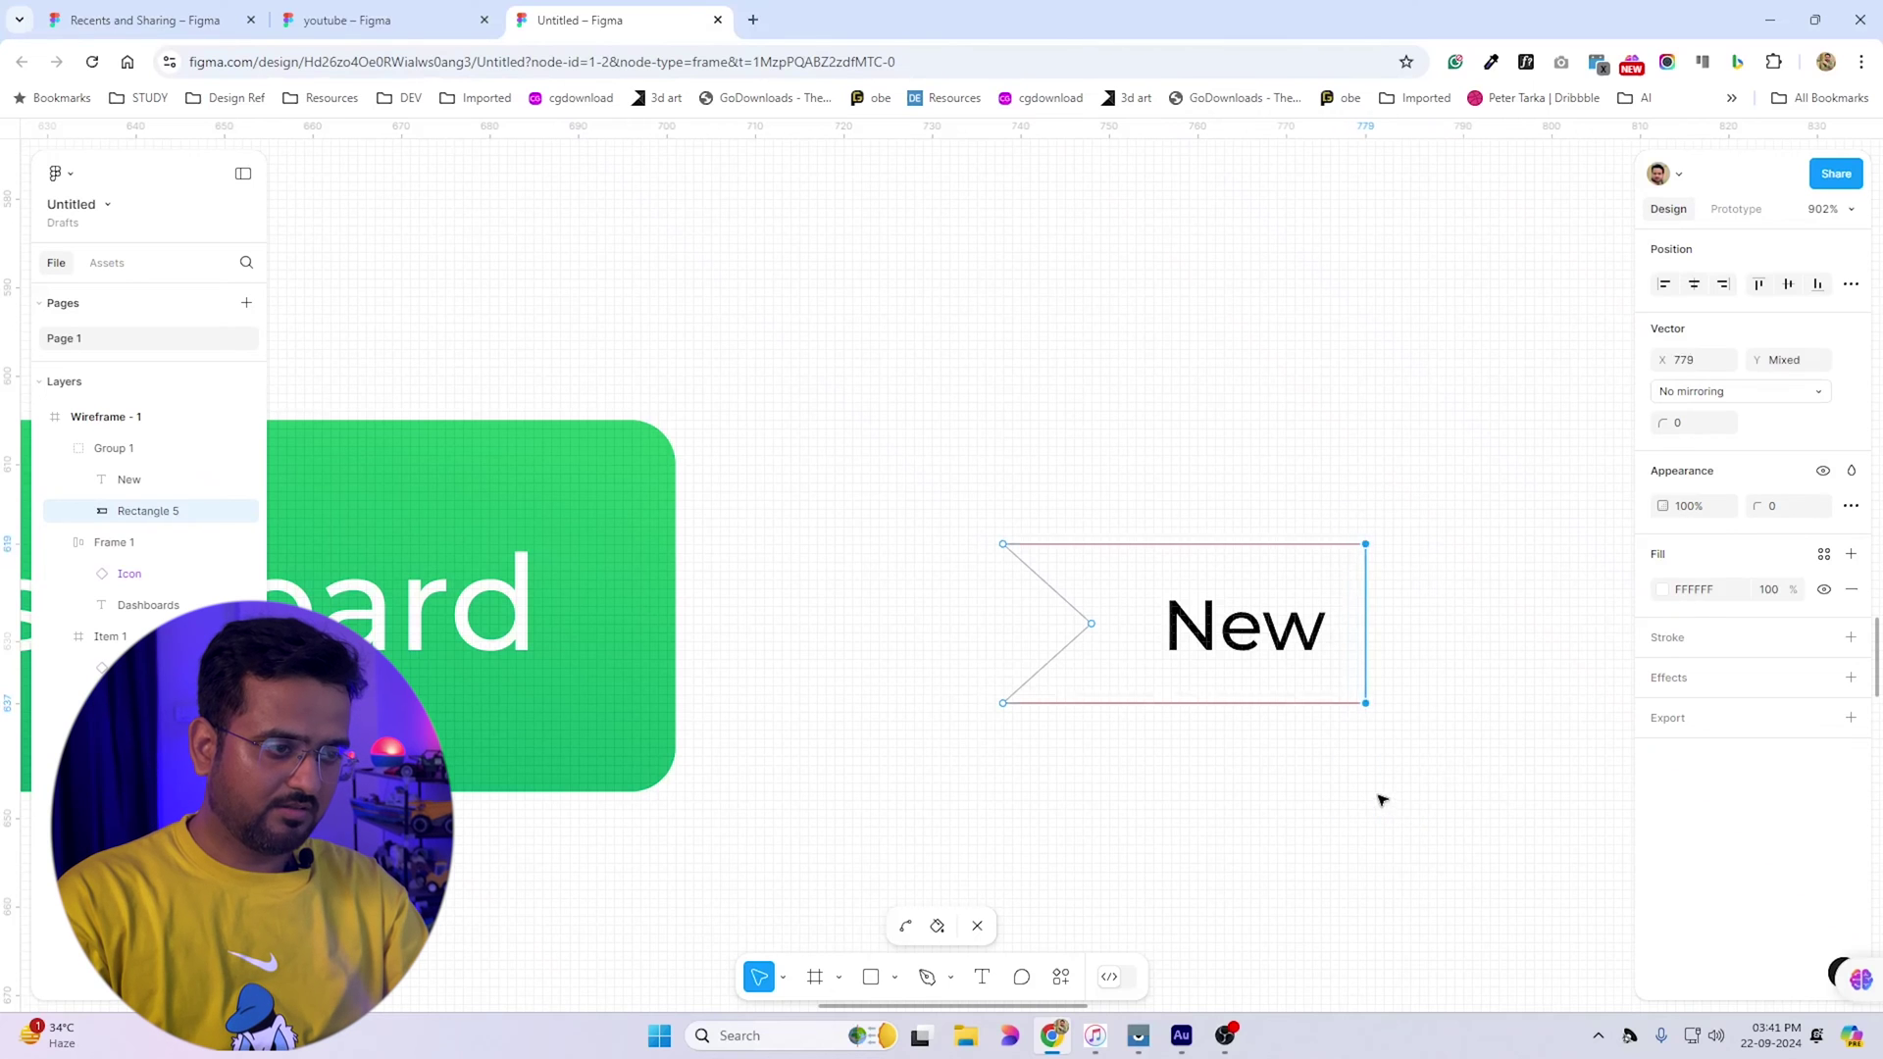
{"action": "key", "text": "Escape"}
{"action": "key", "text": "Escape"}
Move the "New" badge into the My Dashboard button's auto layout, after the button text
{"action": "scroll", "coordinate": [1471, 686], "scroll_direction": "down", "scroll_amount": 3}
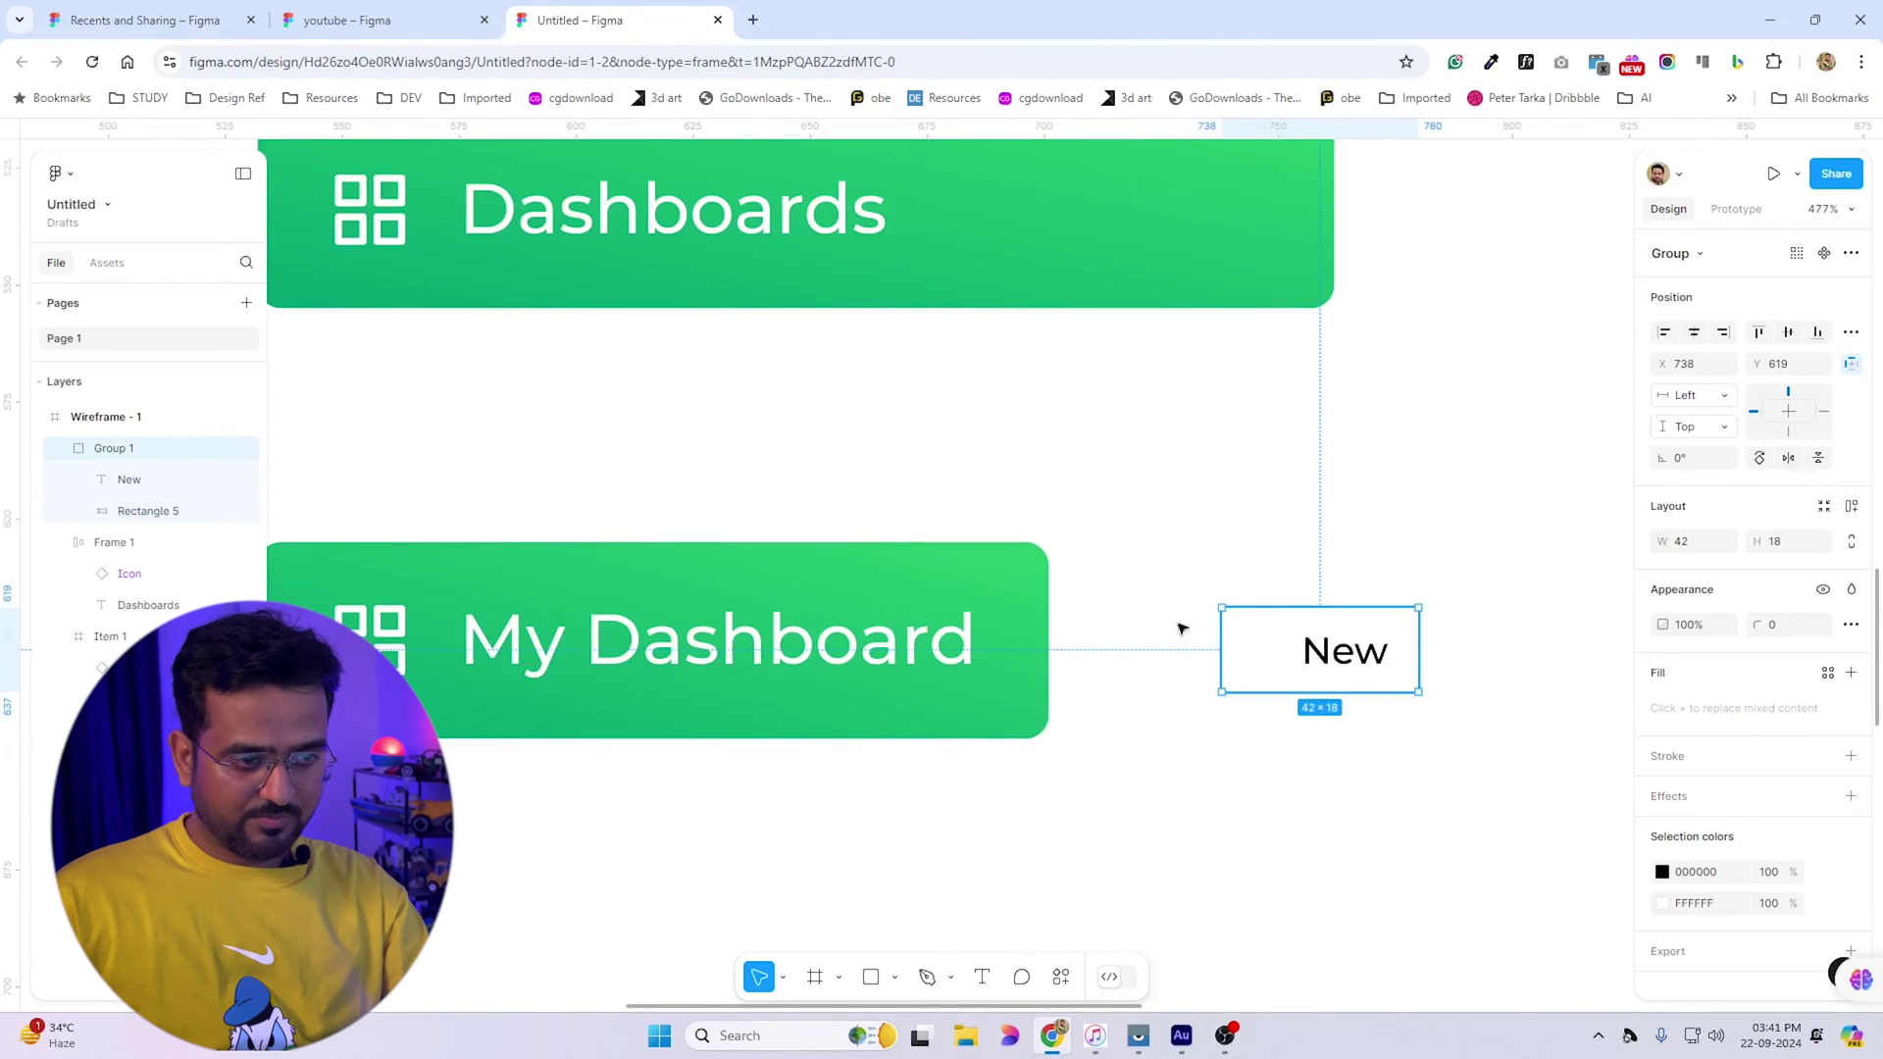
{"action": "left_click_drag", "start_coordinate": [1285, 661], "coordinate": [964, 616]}
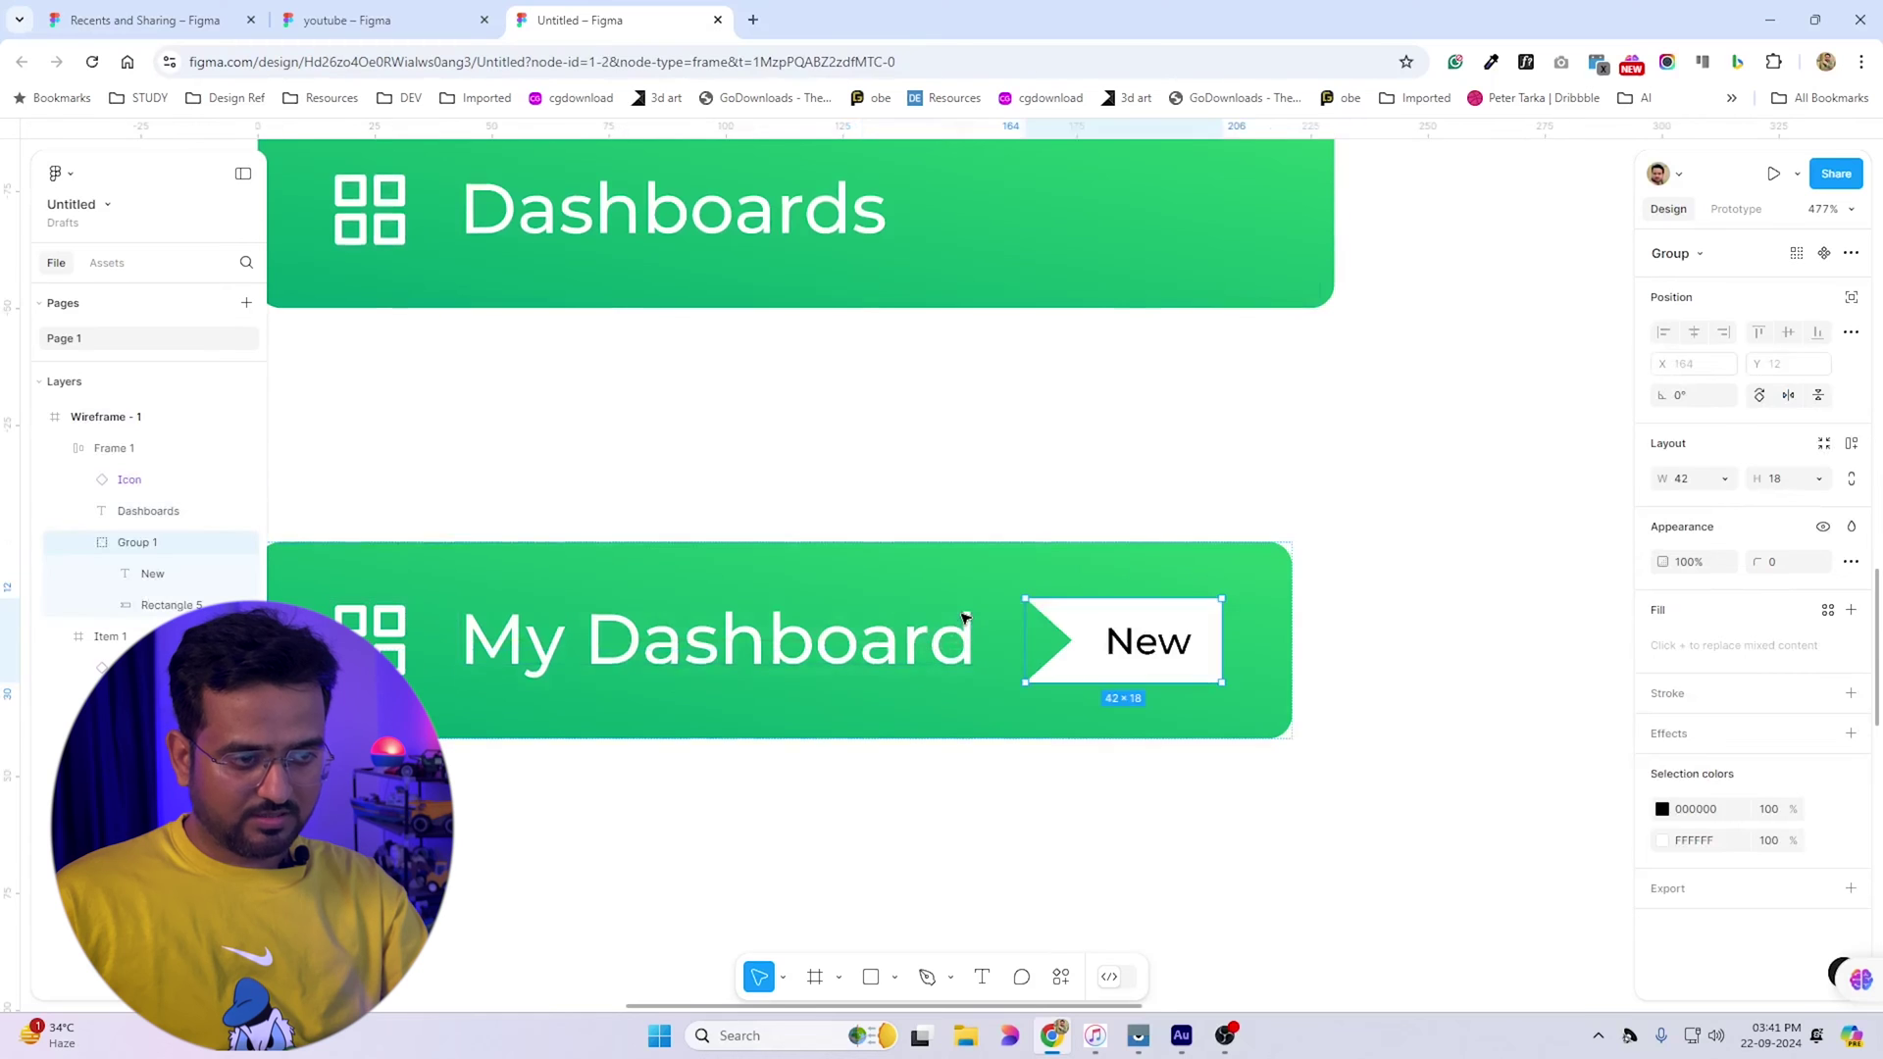
{"action": "left_click", "coordinate": [1131, 820]}
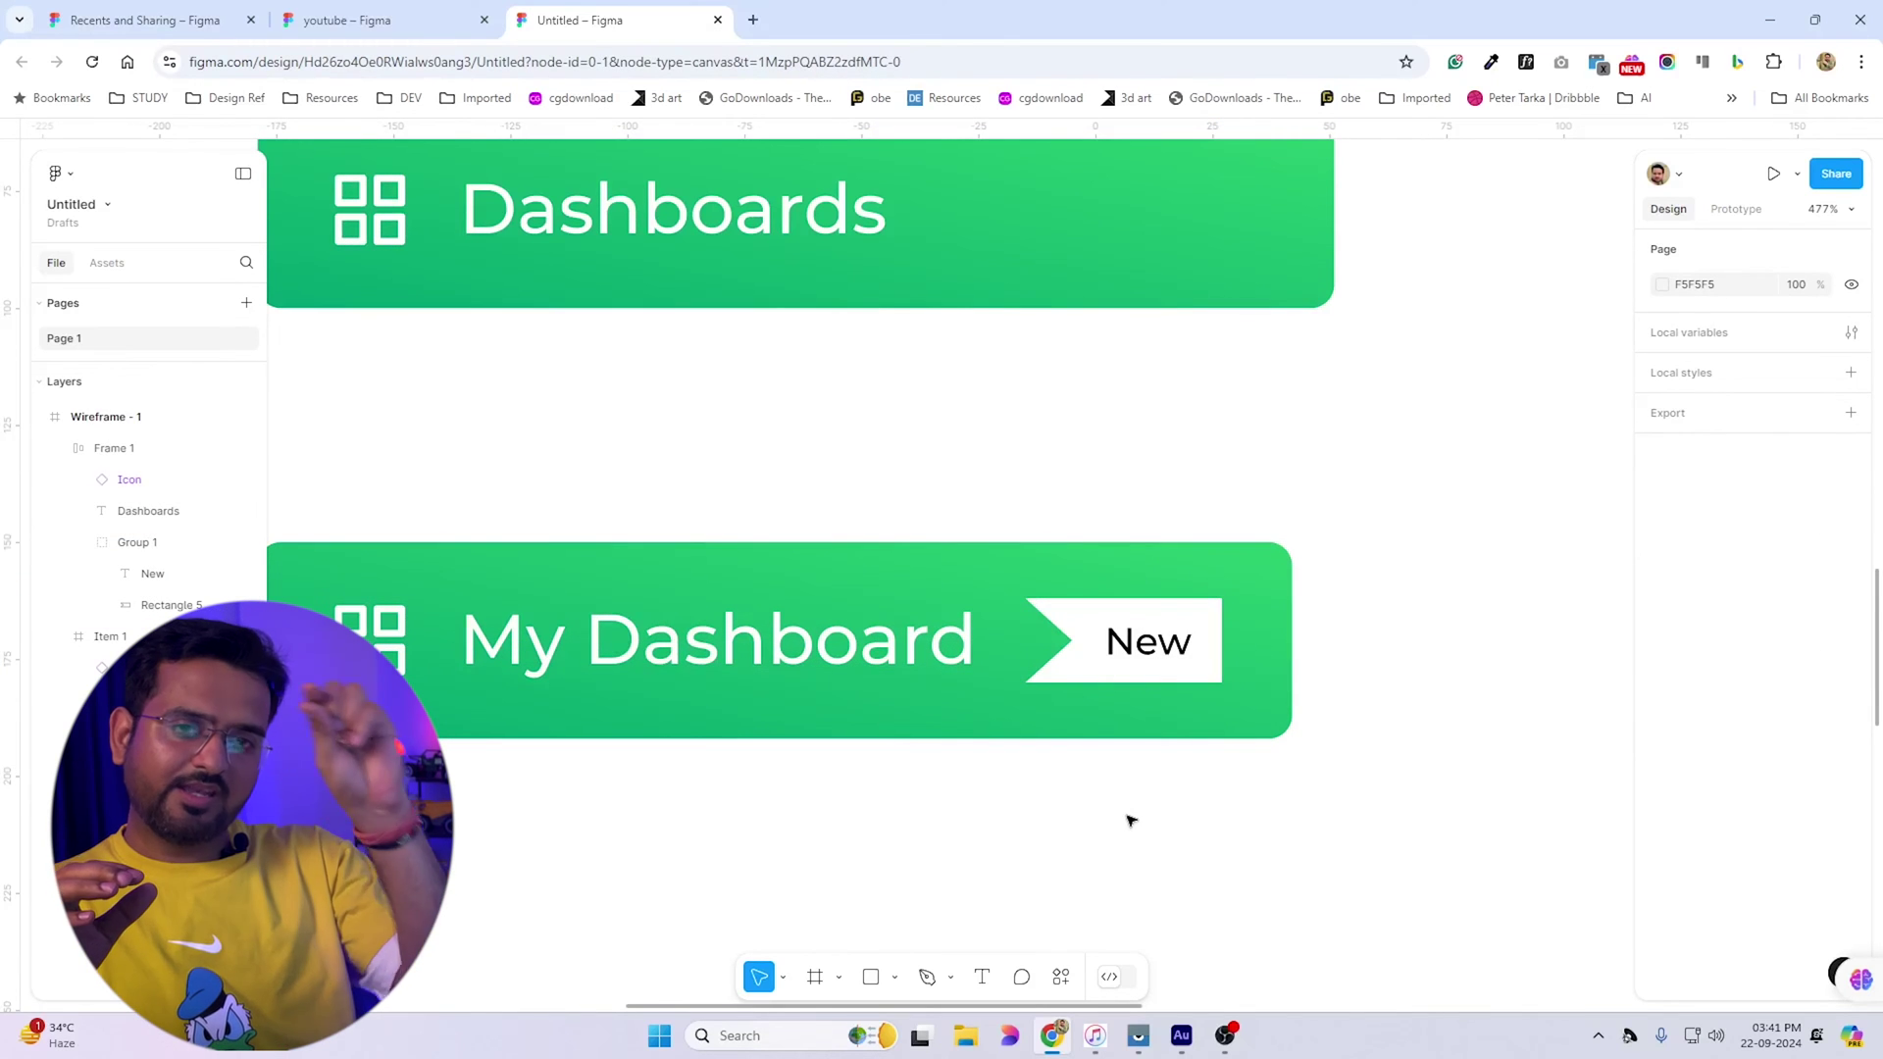
{"action": "left_click_drag", "start_coordinate": [1138, 642], "coordinate": [920, 672]}
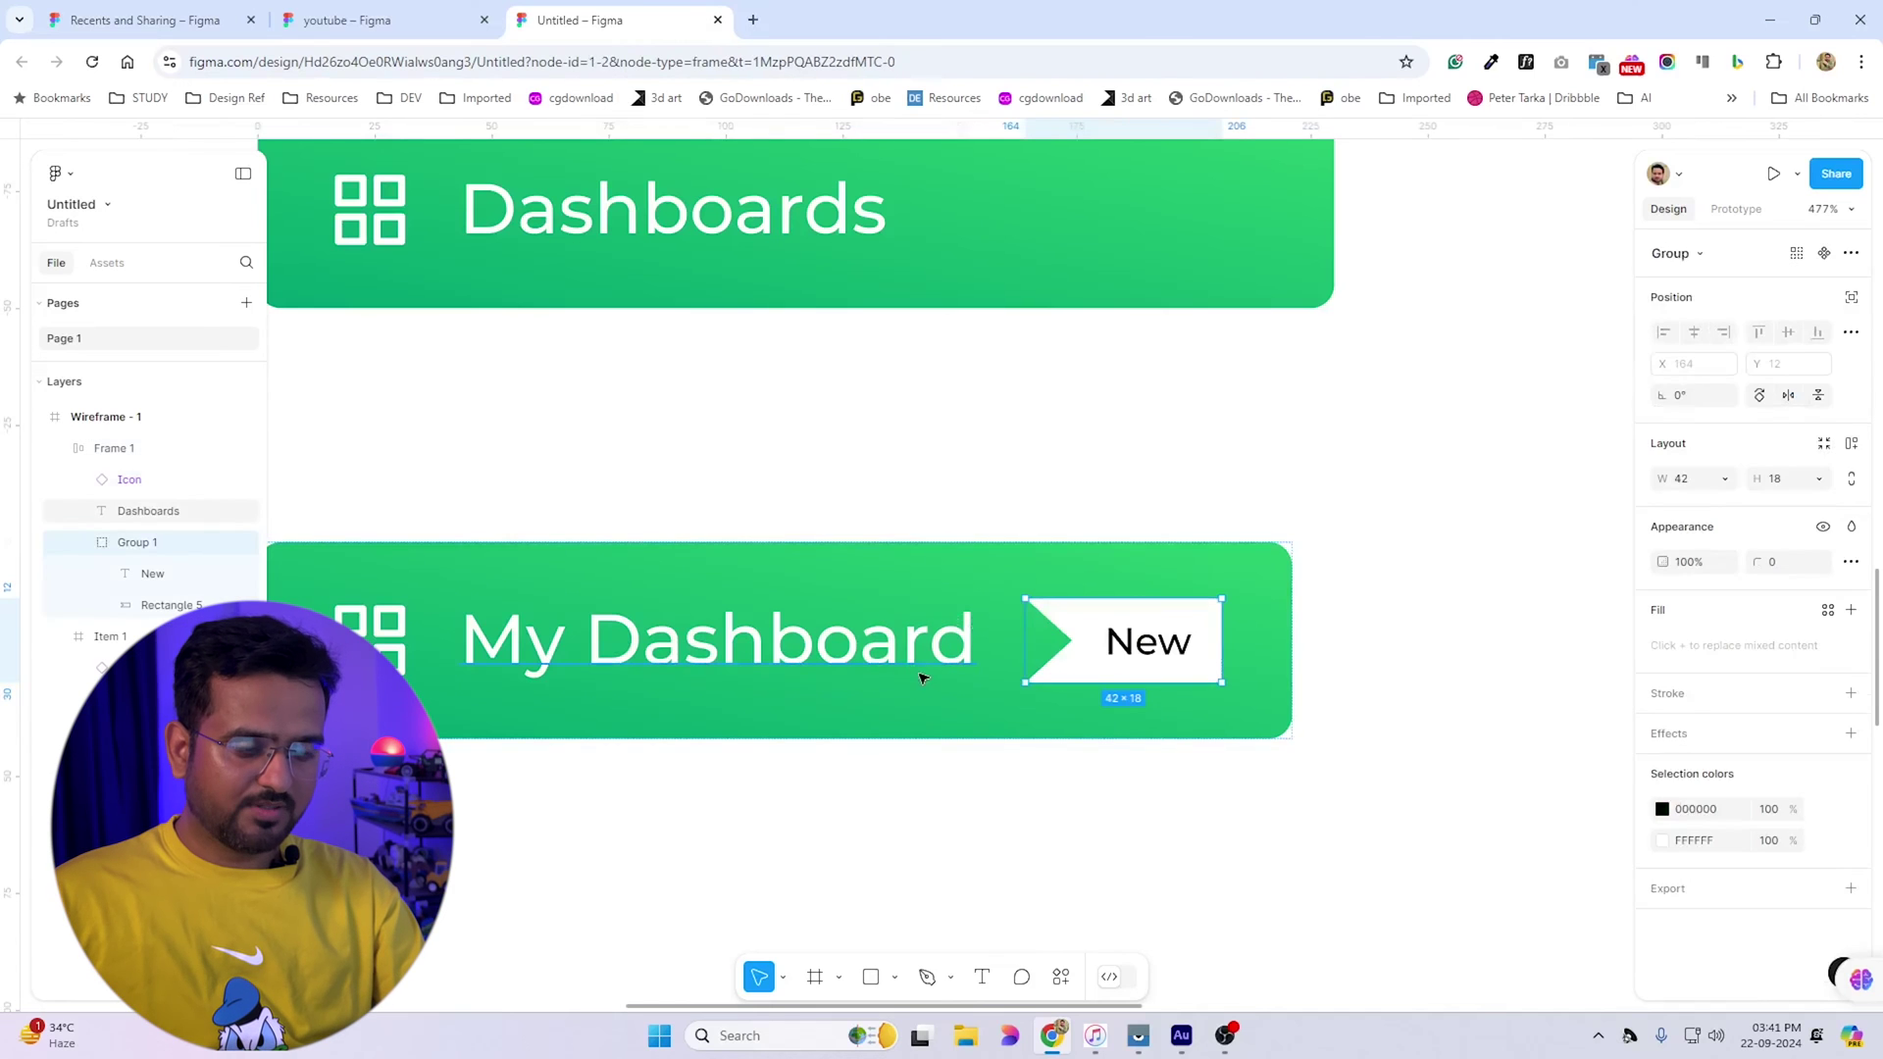
{"action": "left_click", "coordinate": [1111, 578]}
{"action": "scroll", "coordinate": [1237, 655], "scroll_direction": "left", "scroll_amount": 3}
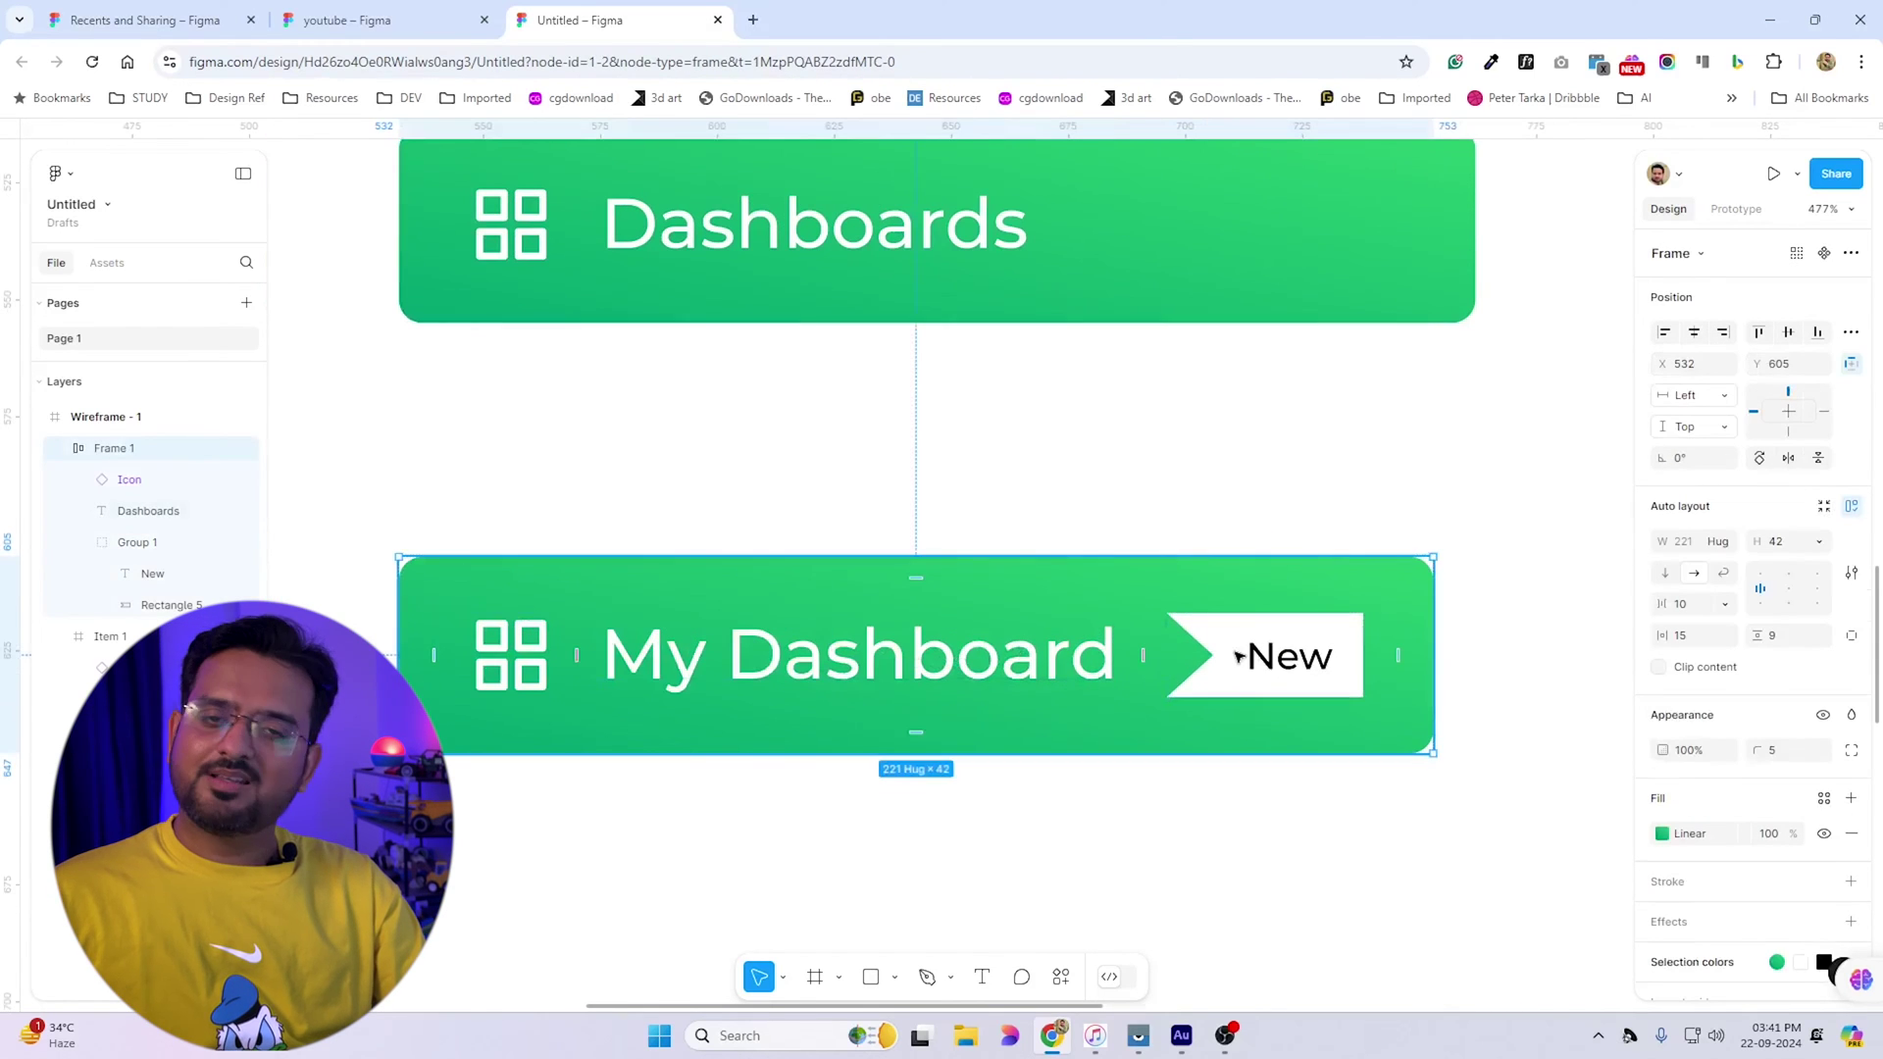
Give the "New" badge an absolute position so the My Dashboard button's auto layout ignores it
{"action": "left_click", "coordinate": [1239, 656]}
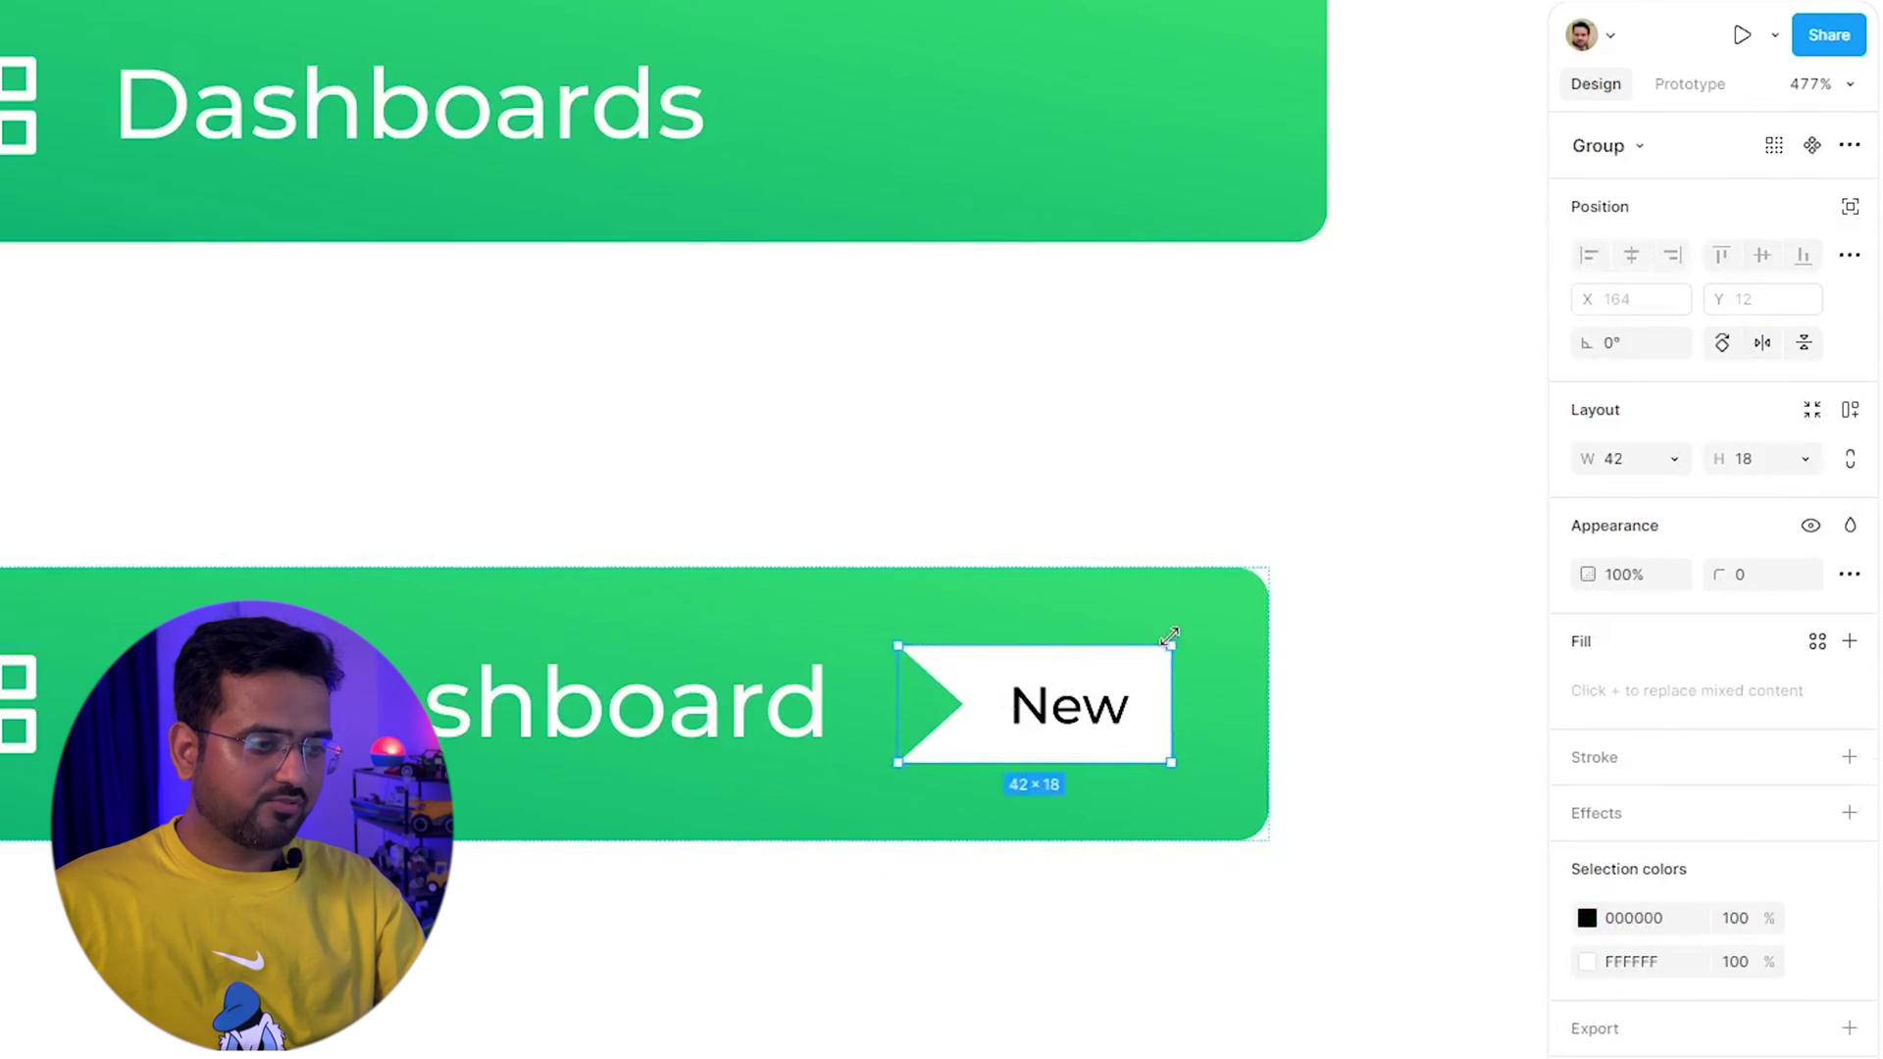
{"action": "left_click", "coordinate": [1851, 210]}
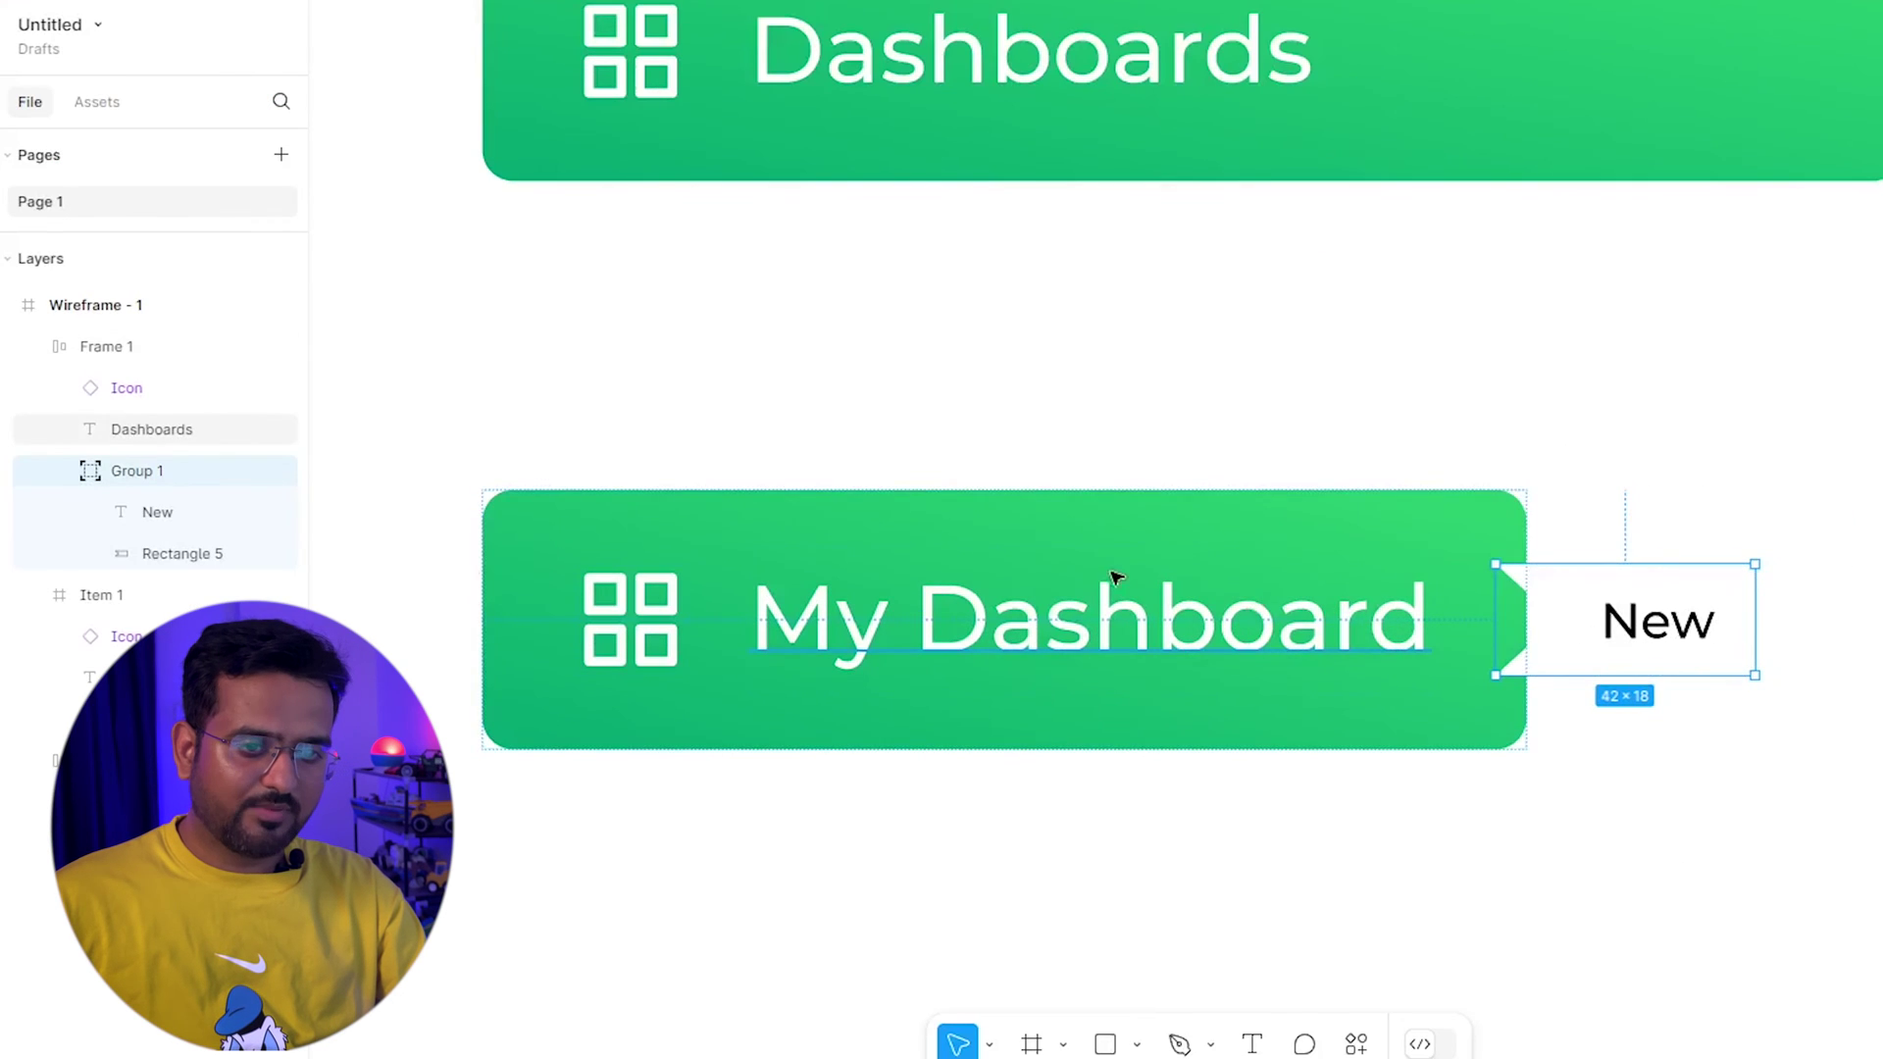
{"action": "left_click", "coordinate": [59, 470]}
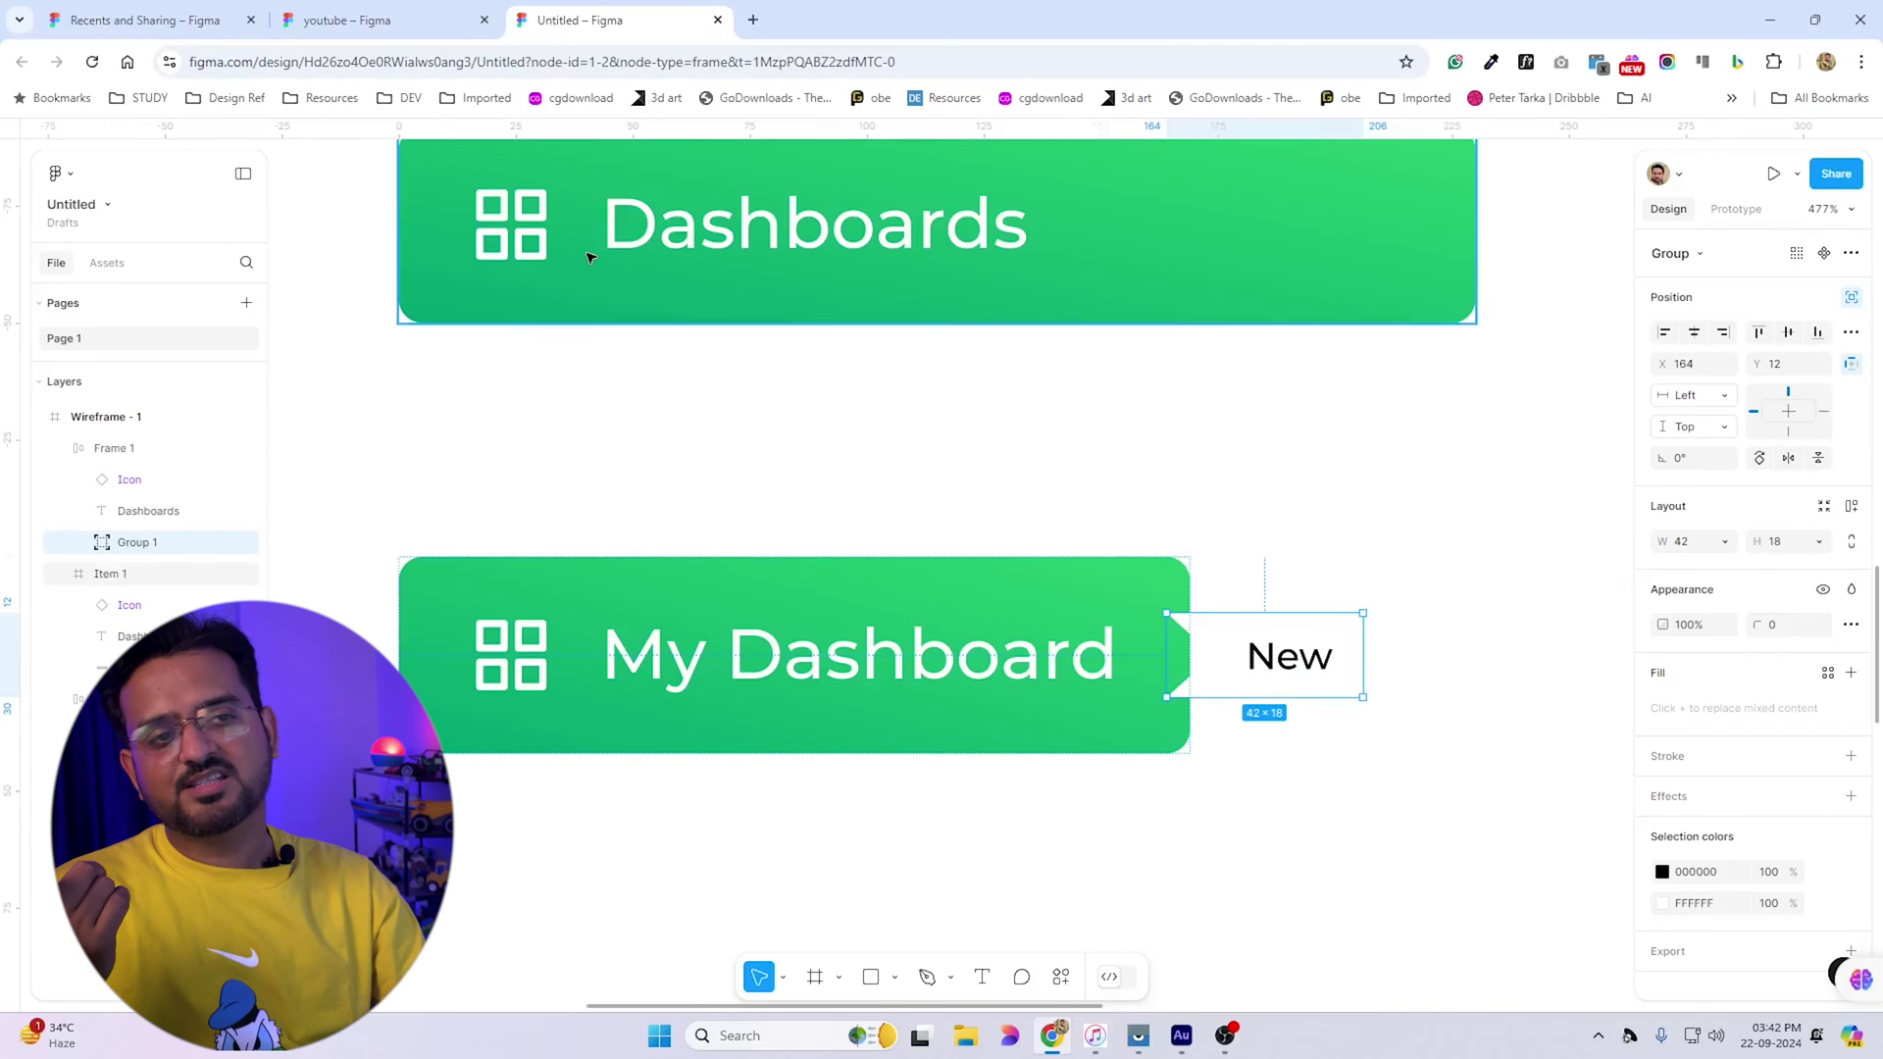
{"action": "left_click", "coordinate": [588, 257]}
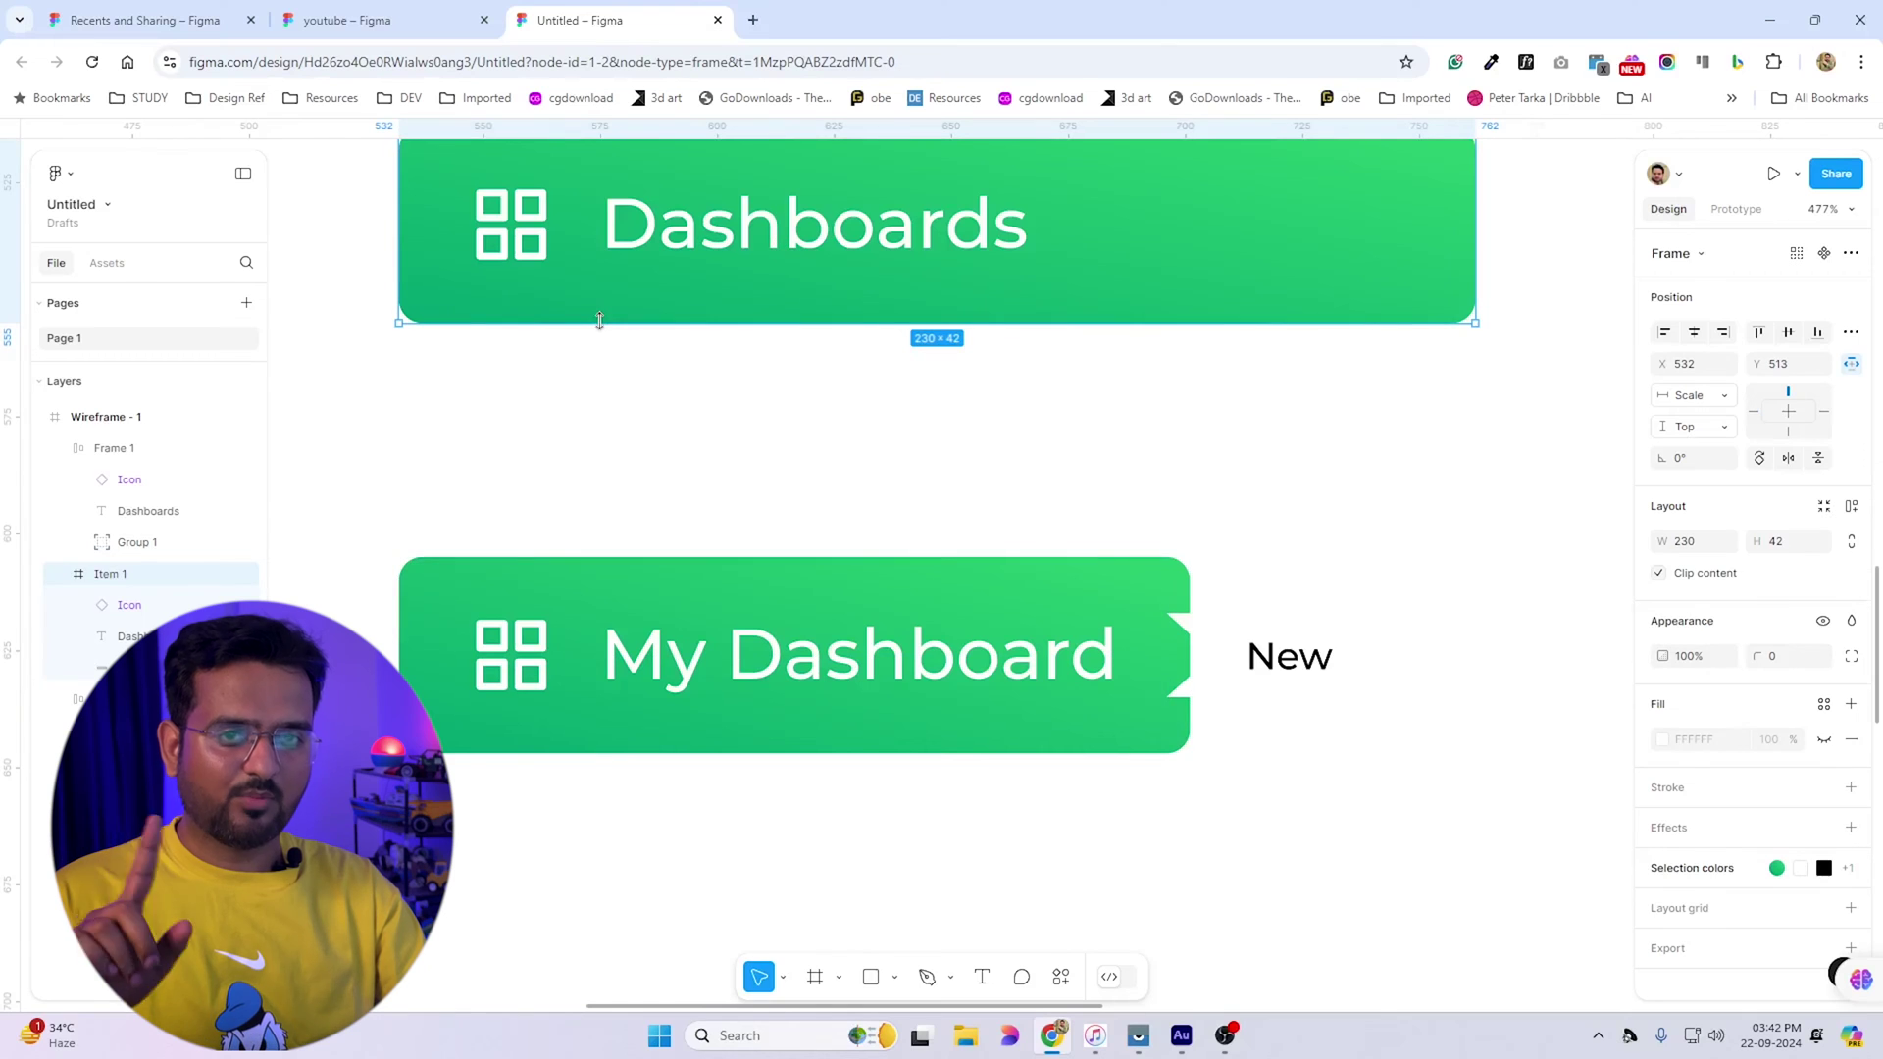
Fit the "New" badge flush into the top-right corner of the My Dashboard button at 33 × 15
{"action": "left_click", "coordinate": [1312, 658]}
{"action": "left_click_drag", "start_coordinate": [1312, 658], "coordinate": [1132, 639]}
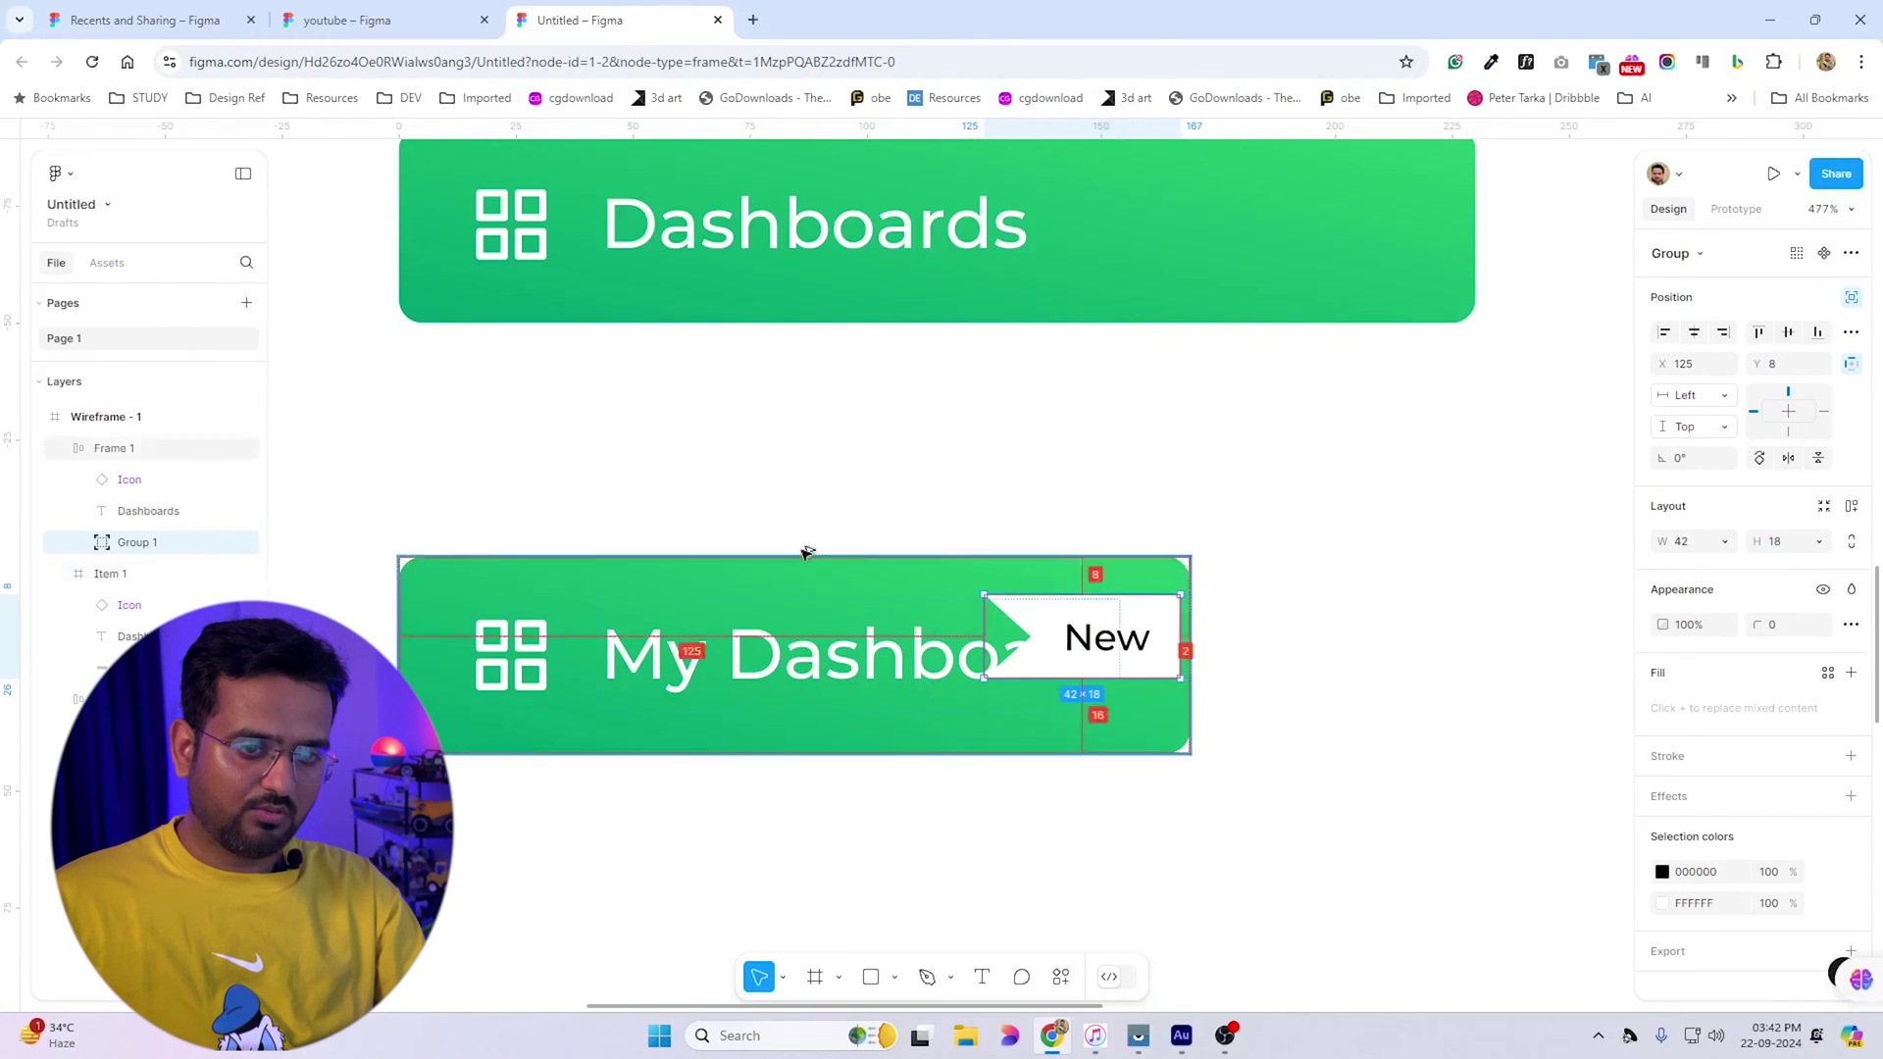
{"action": "scroll", "coordinate": [1156, 550], "scroll_direction": "up", "scroll_amount": 5}
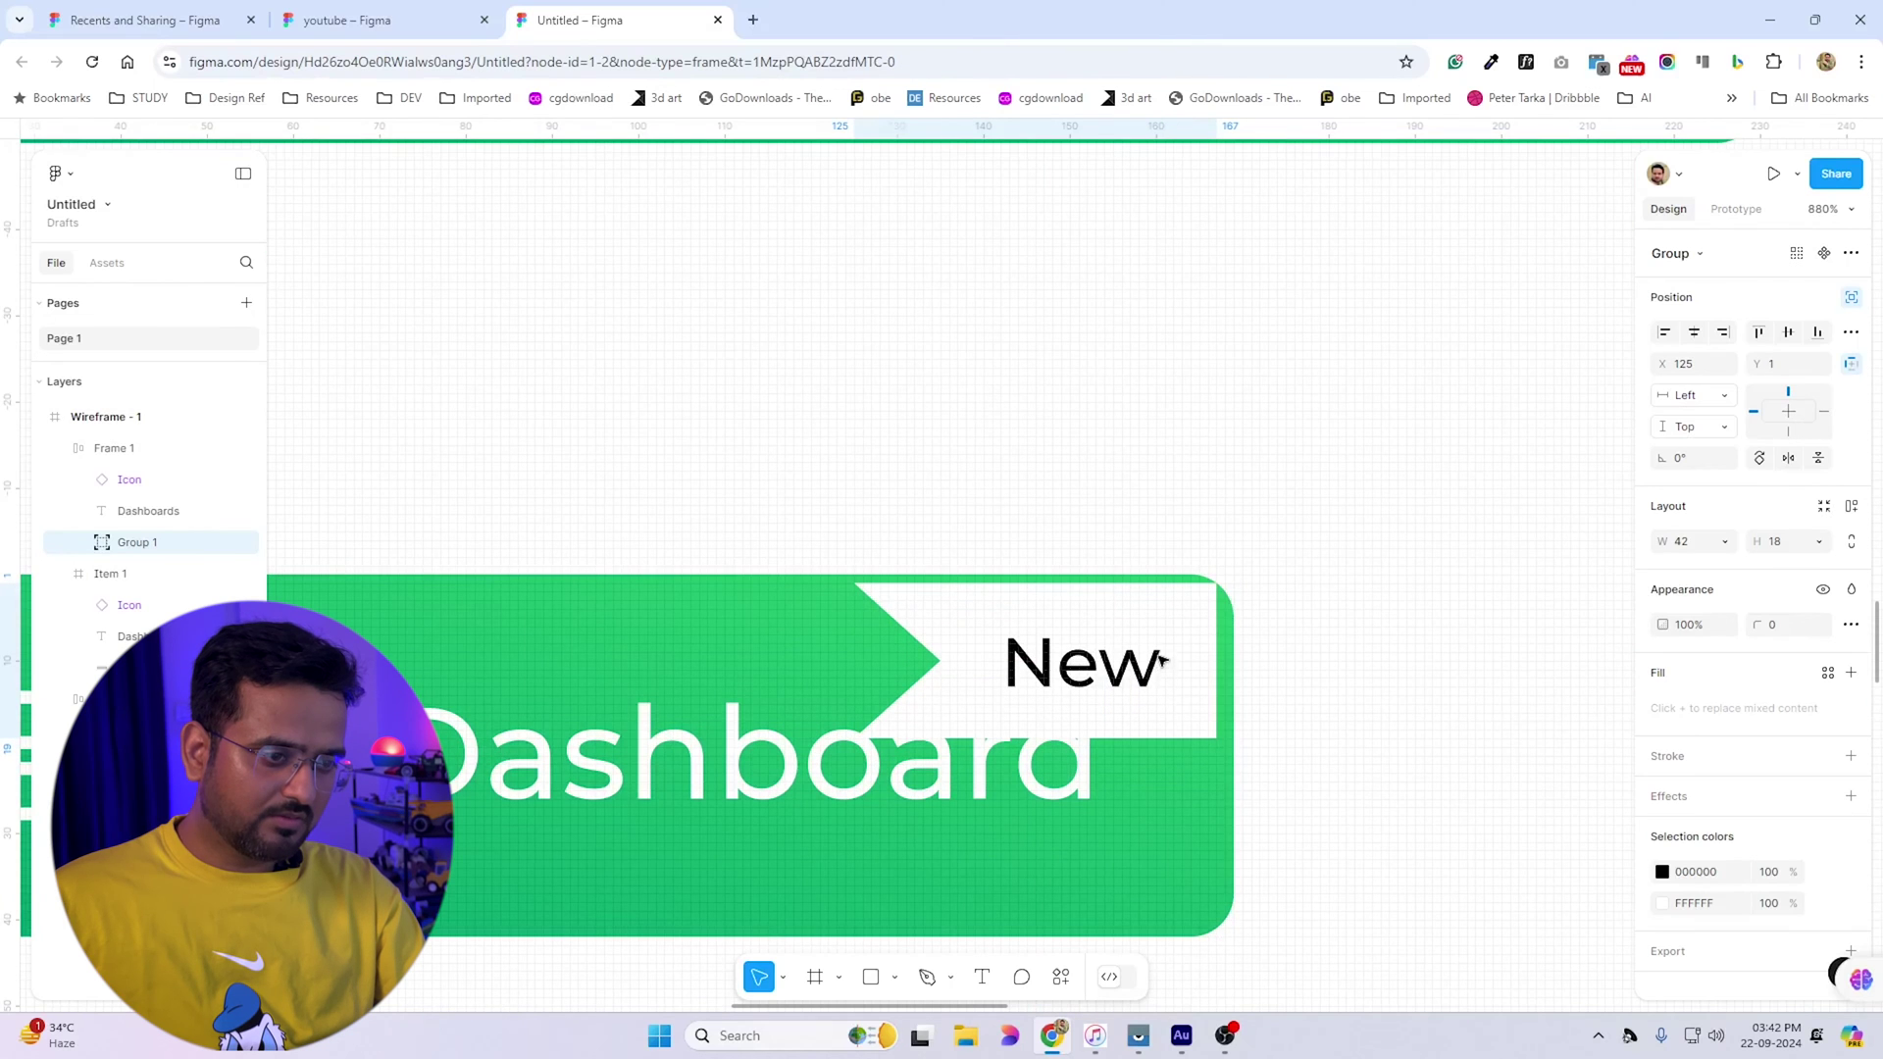
{"action": "left_click_drag", "start_coordinate": [1162, 659], "coordinate": [1176, 652]}
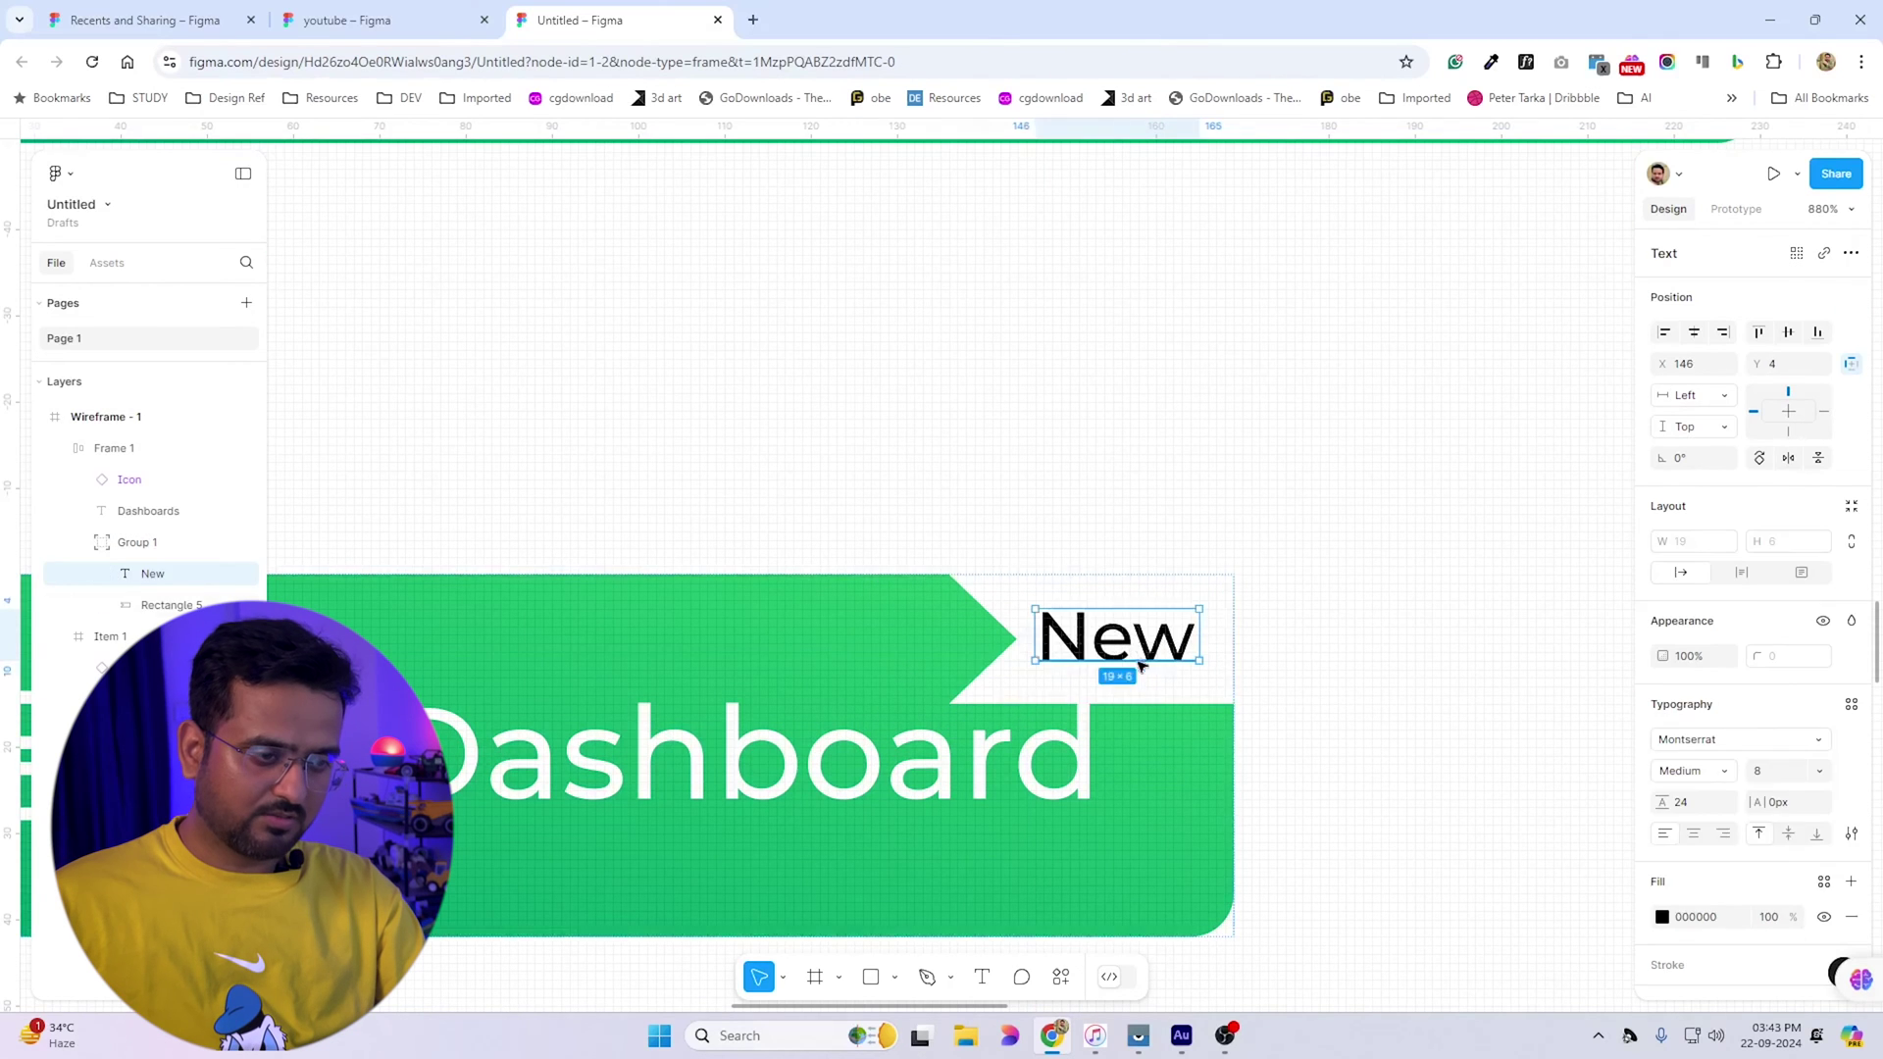
{"action": "left_click", "coordinate": [1167, 700]}
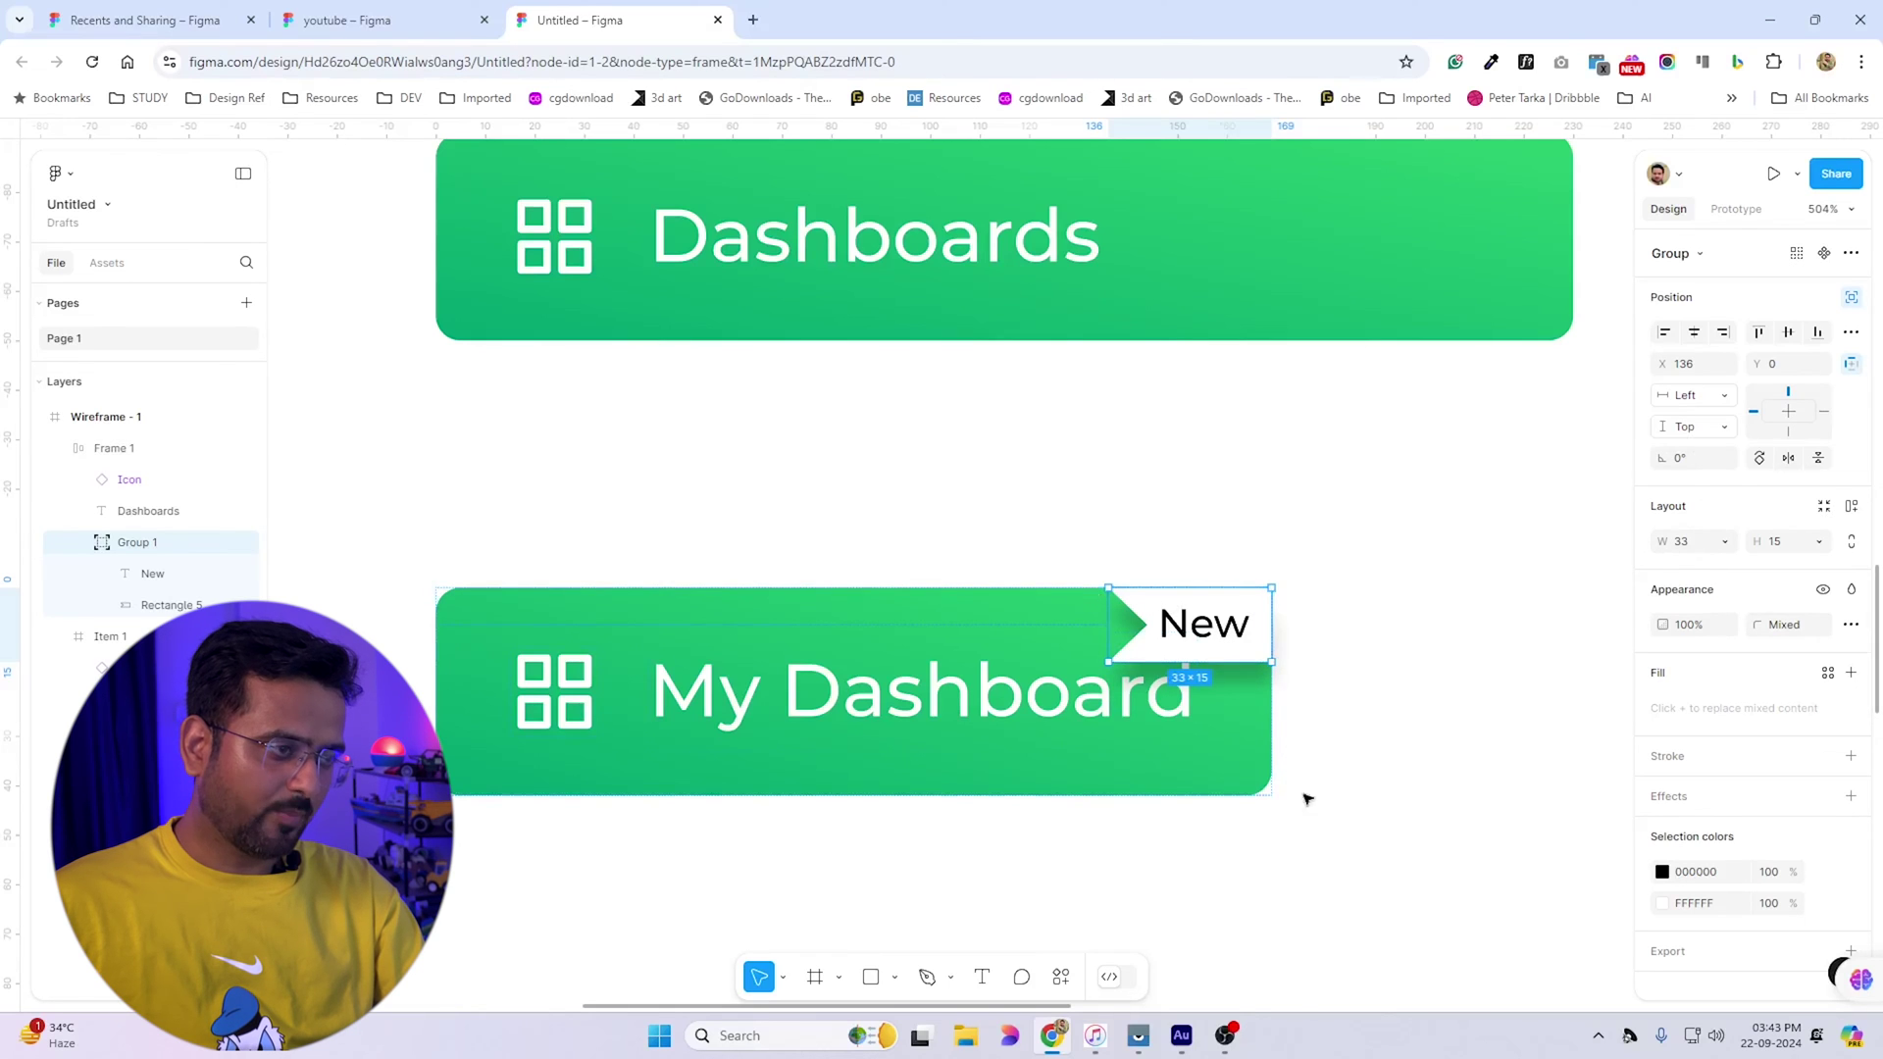
Constrain the "New" badge to the right and top of the My Dashboard button
{"action": "left_click", "coordinate": [1711, 396]}
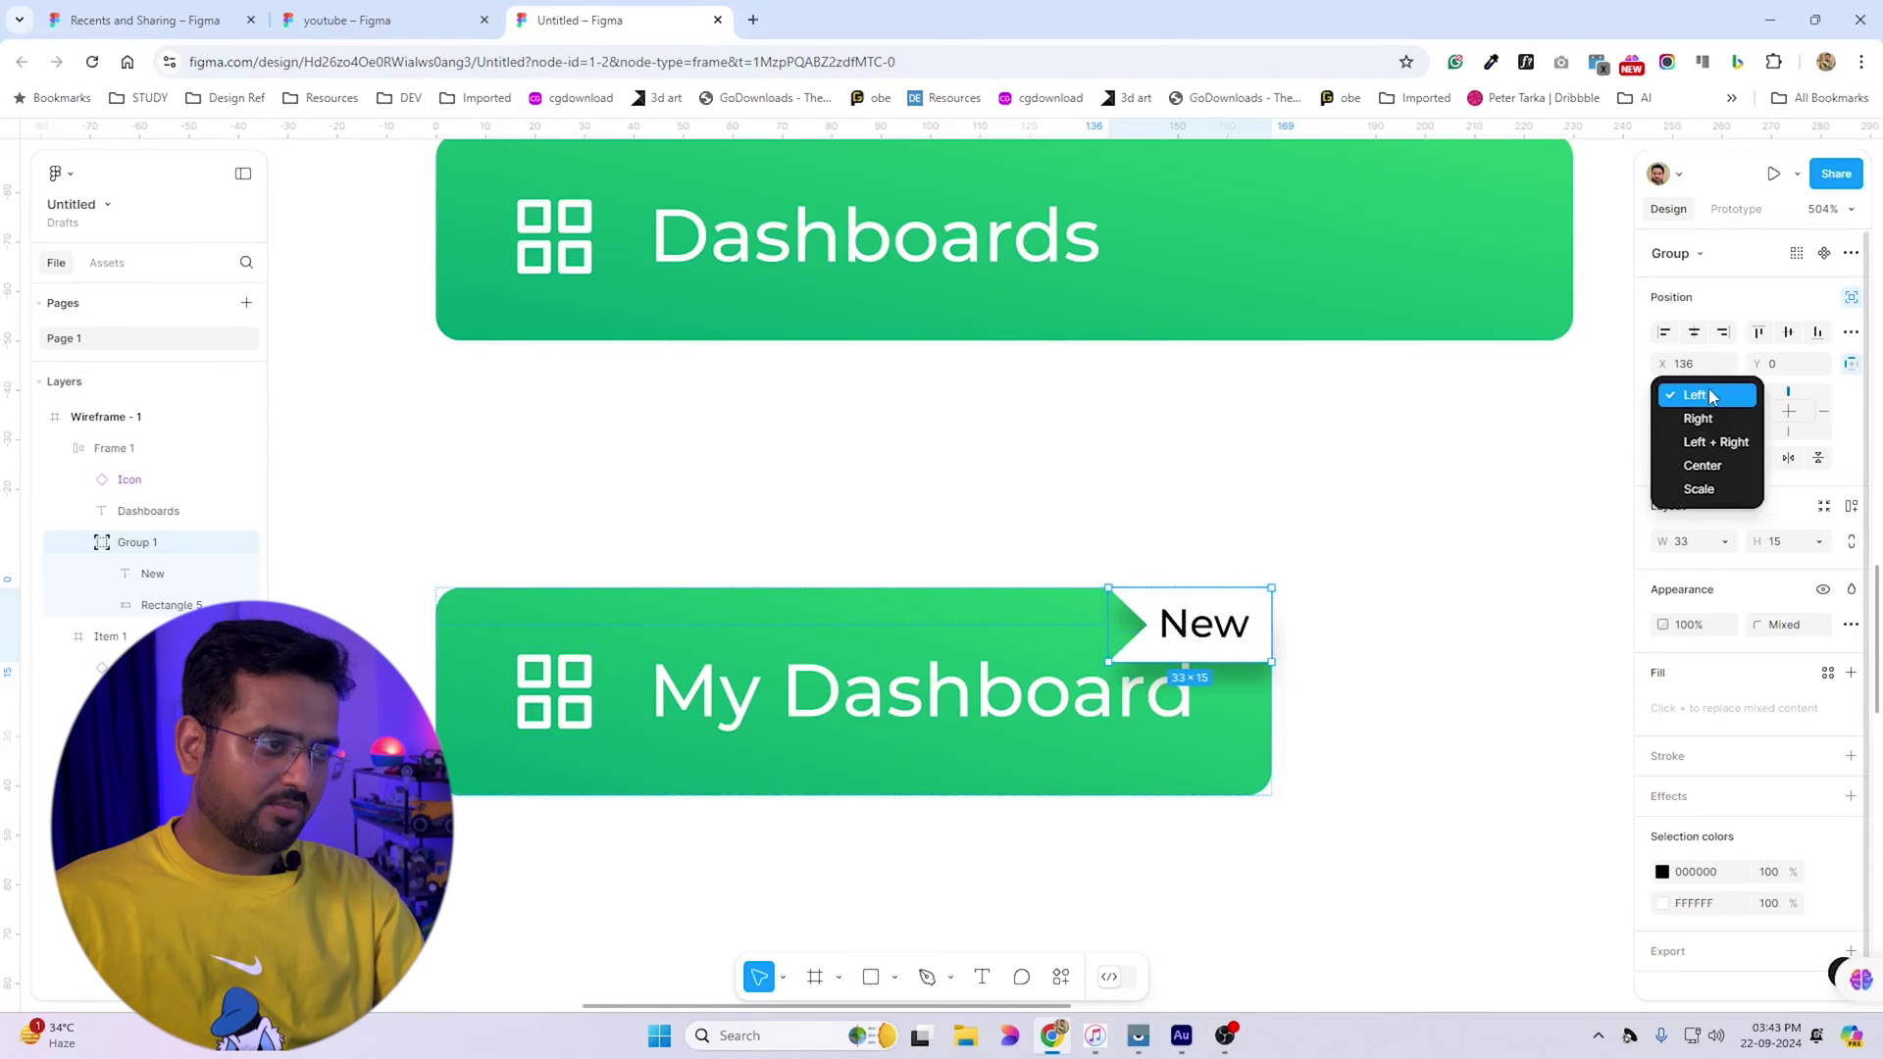
{"action": "left_click", "coordinate": [1697, 419]}
{"action": "left_click", "coordinate": [1711, 428]}
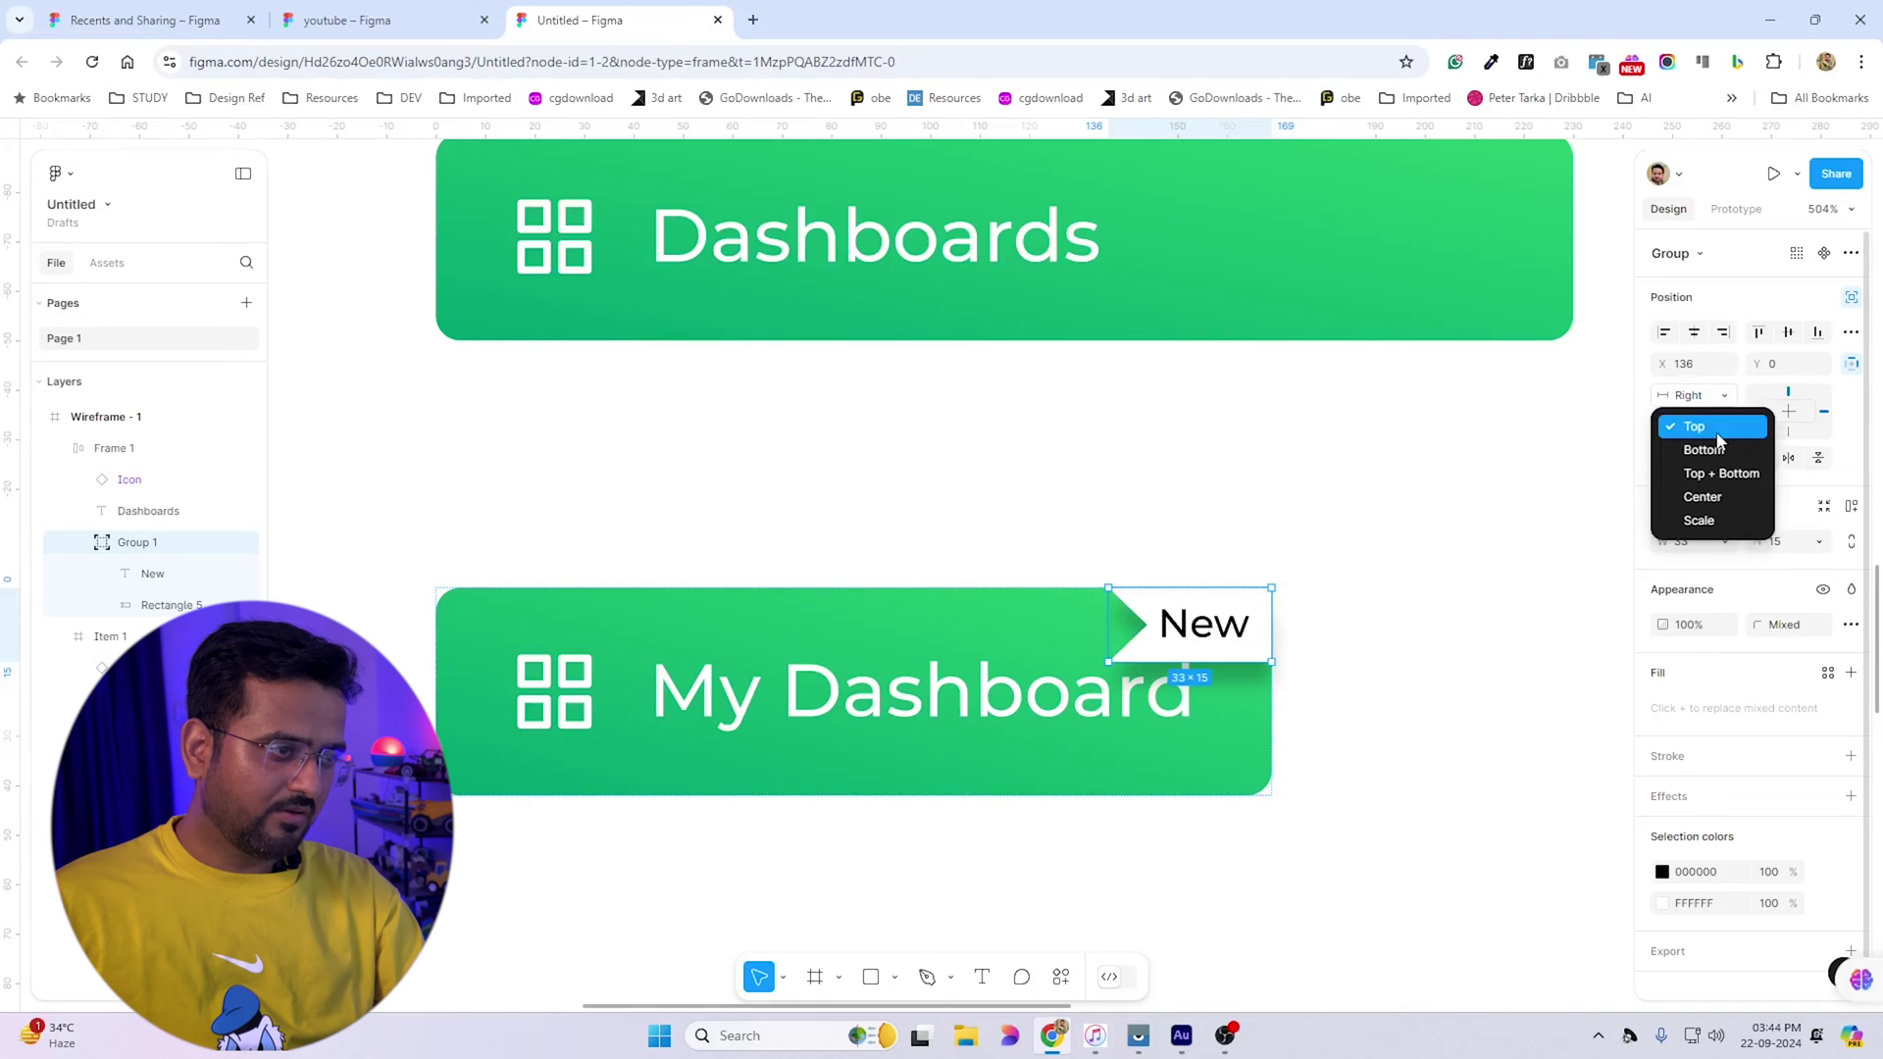
{"action": "left_click", "coordinate": [571, 631]}
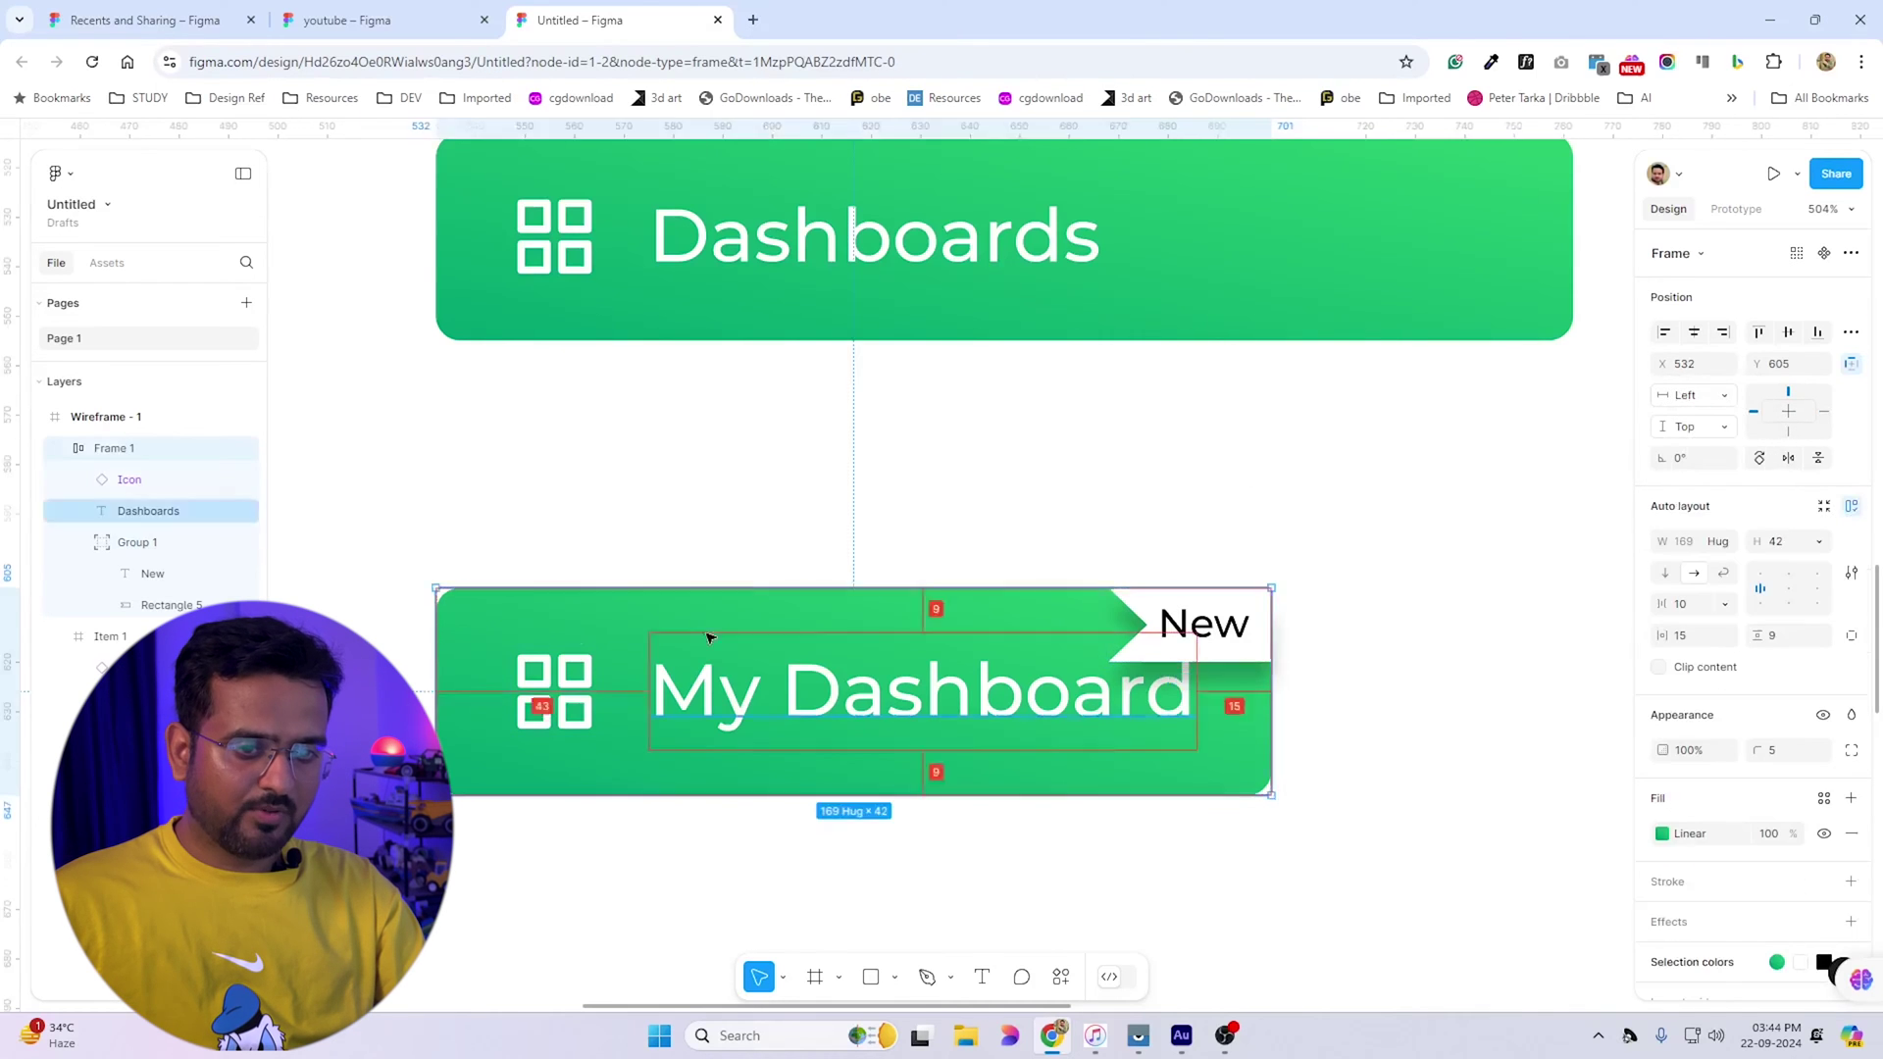
Try moving the My Dashboard button out of the Wireframe - 1 frame onto the canvas, and undo the move
{"action": "scroll", "coordinate": [713, 645], "scroll_direction": "down", "scroll_amount": 3}
{"action": "left_click_drag", "start_coordinate": [1012, 682], "coordinate": [421, 559]}
{"action": "scroll", "coordinate": [1197, 685], "scroll_direction": "down", "scroll_amount": 5}
{"action": "scroll", "coordinate": [1202, 684], "scroll_direction": "down", "scroll_amount": 3}
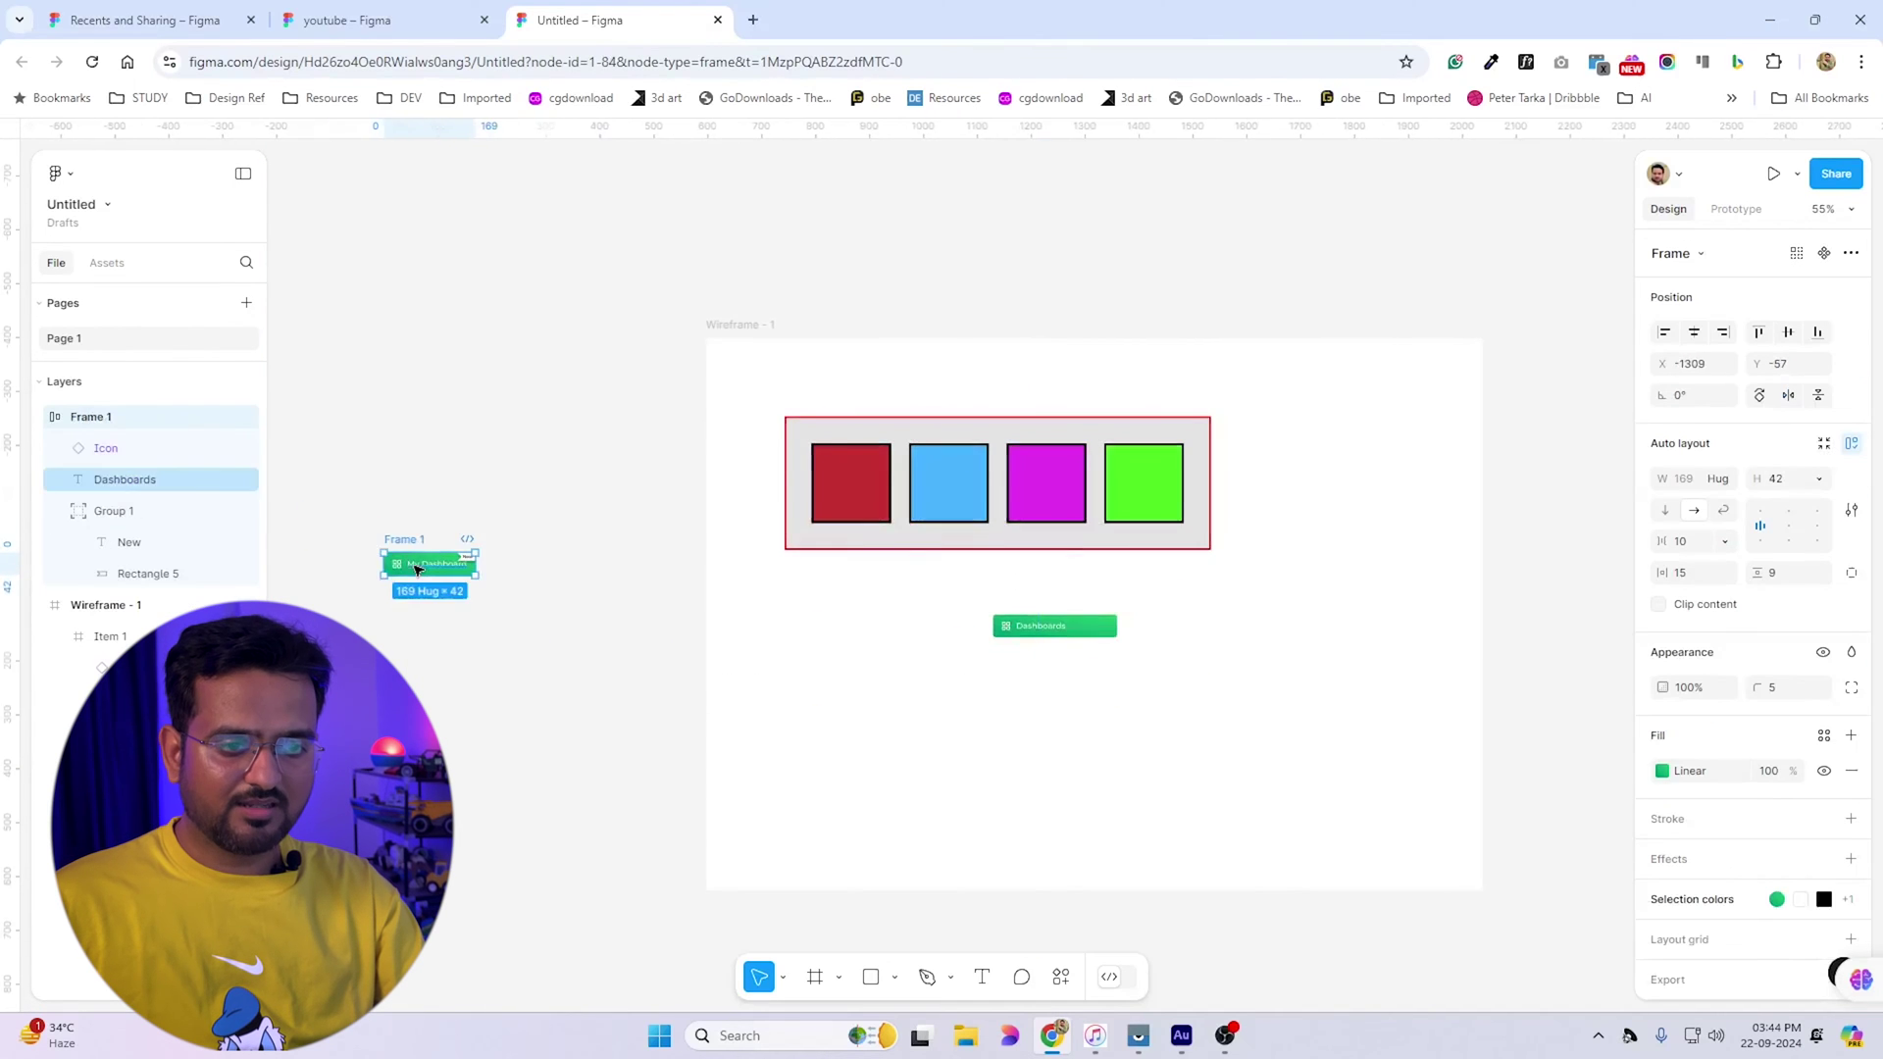
{"action": "key", "text": "shift+2"}
{"action": "key", "text": "ctrl+z"}
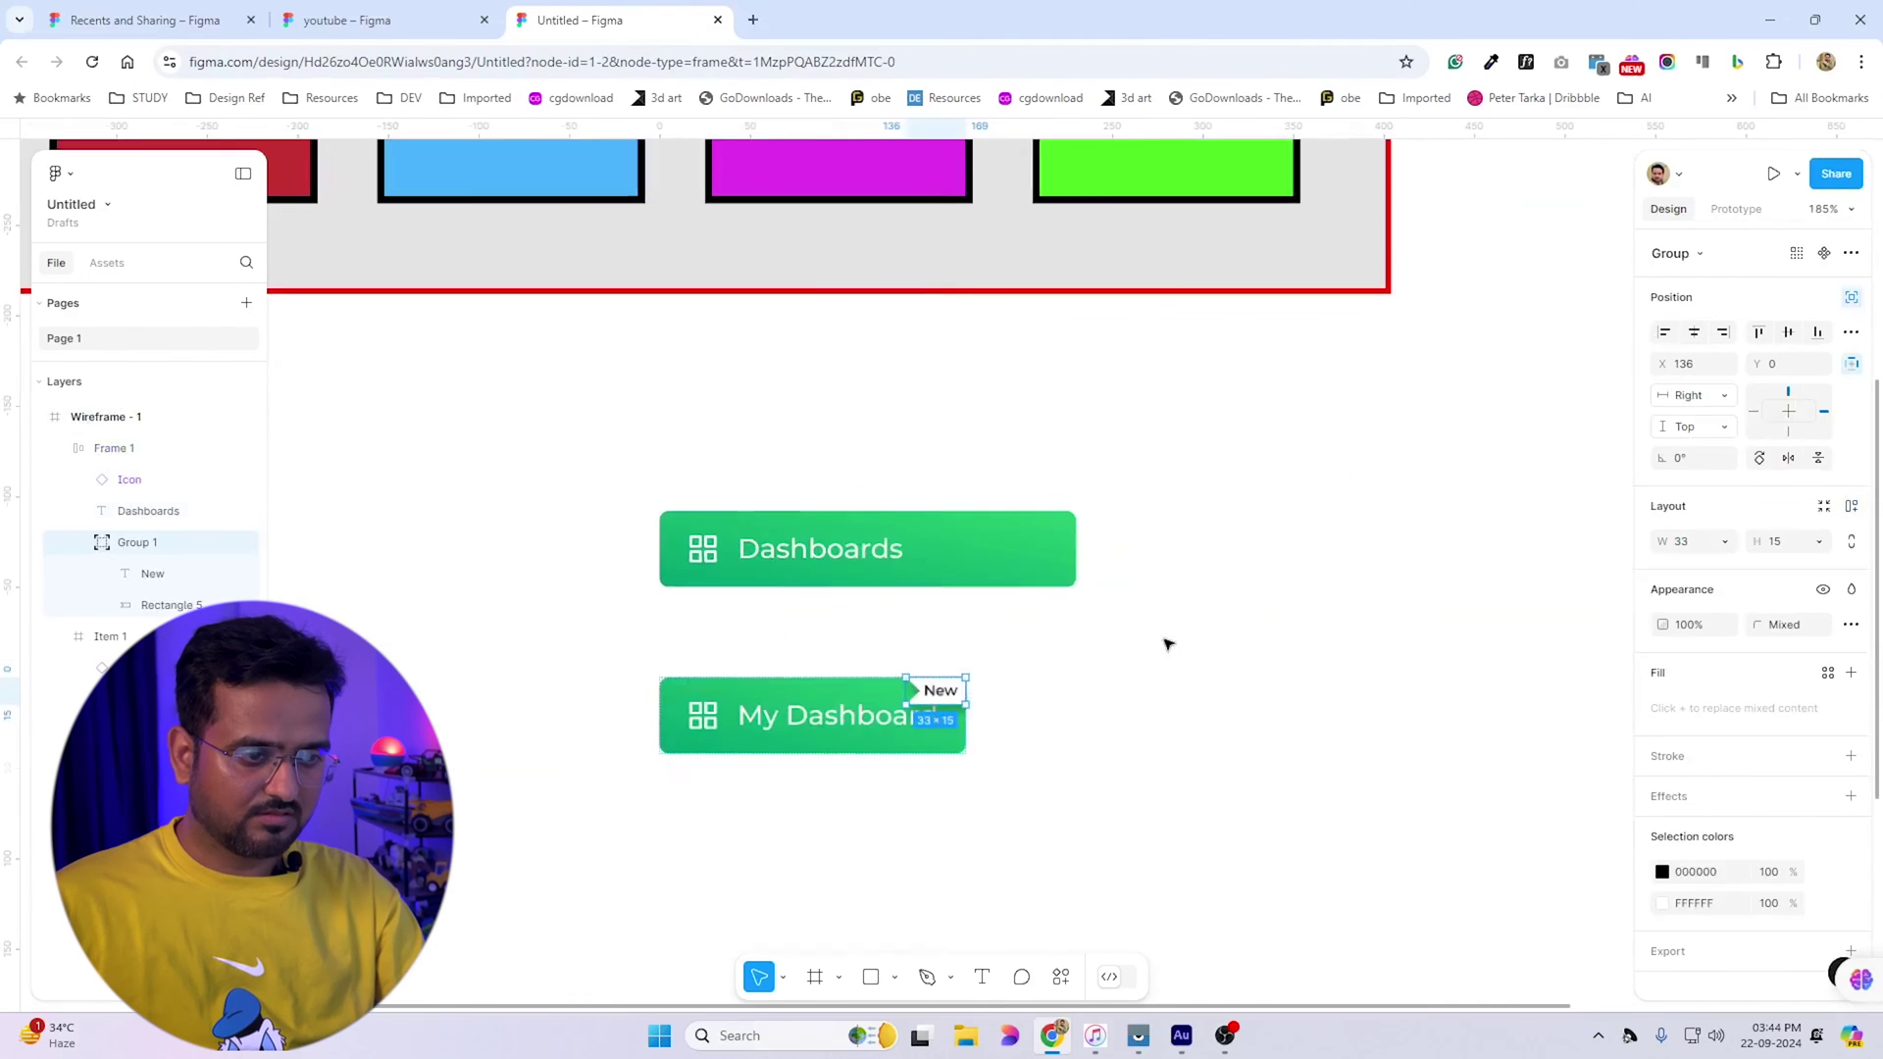
Remove the hidden Frame 29 from the Capsicum card's ADD button group and go through the card's price, weight and title layers
{"action": "scroll", "coordinate": [929, 692], "scroll_direction": "up", "scroll_amount": 3}
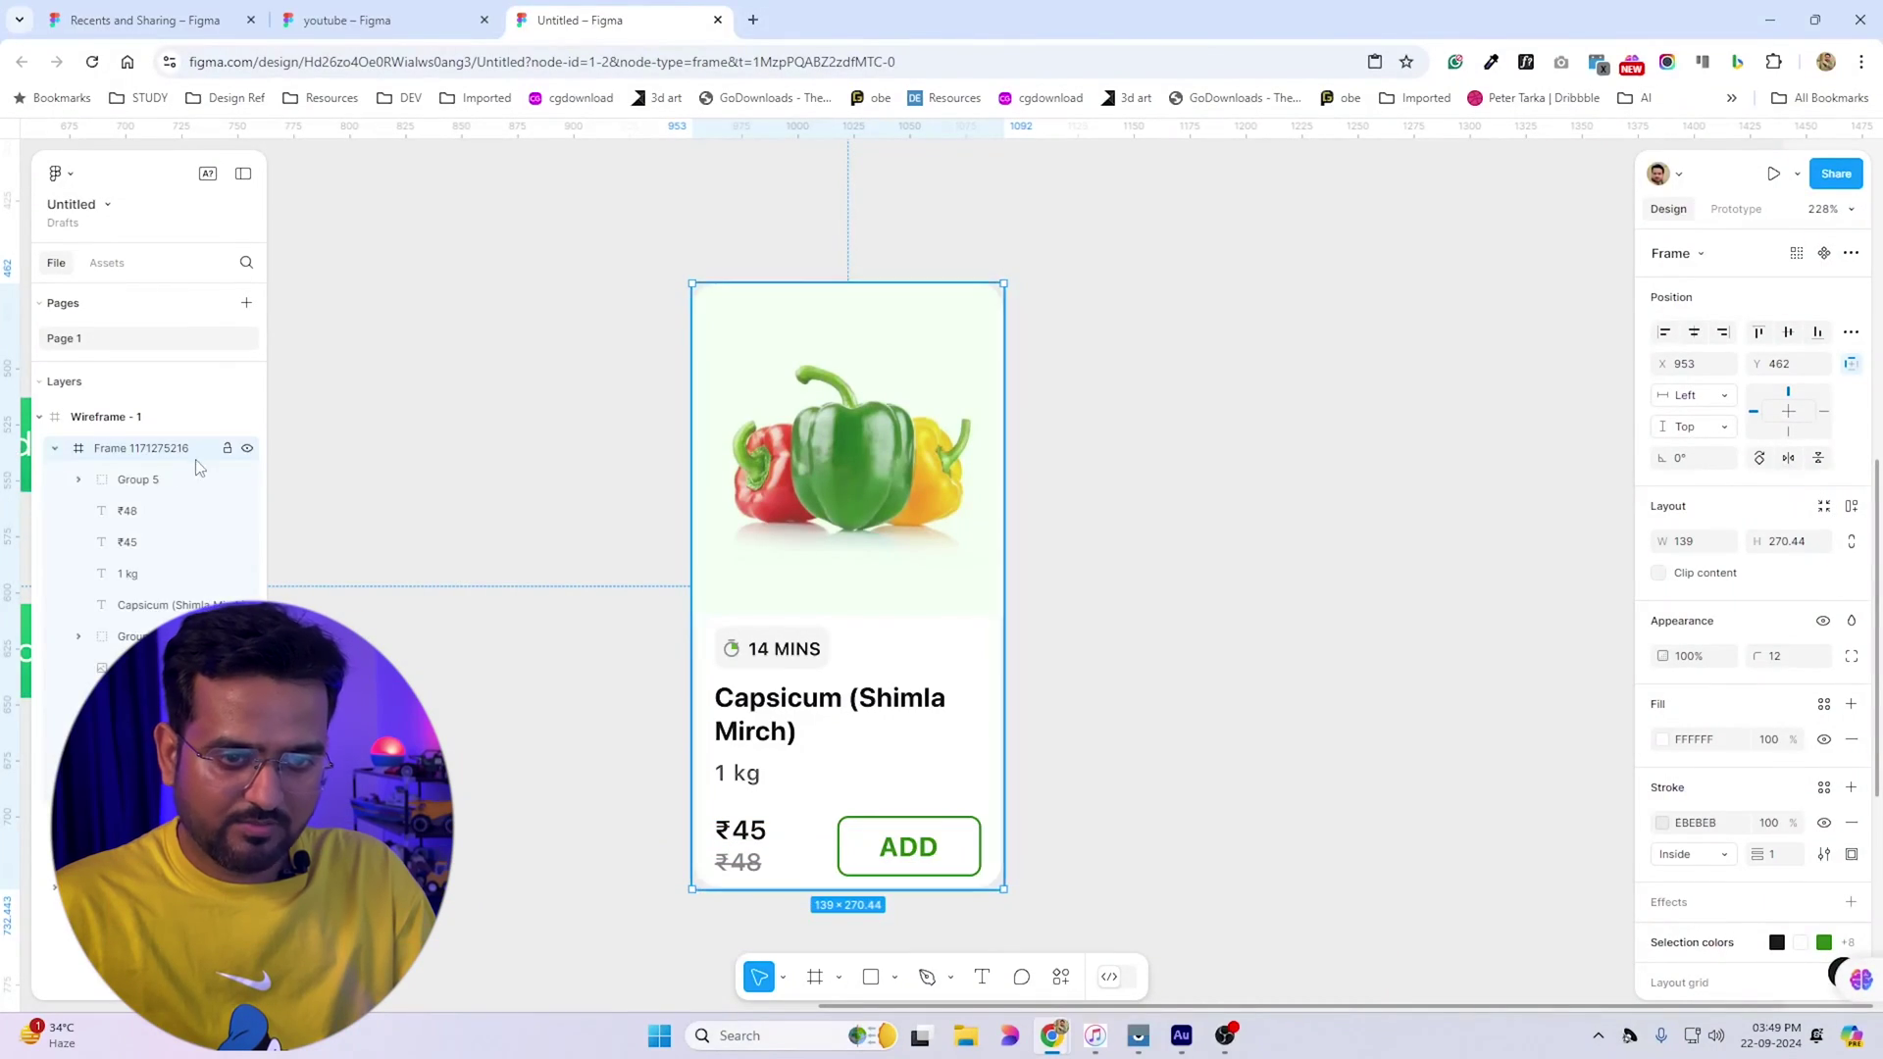
{"action": "left_click", "coordinate": [73, 487]}
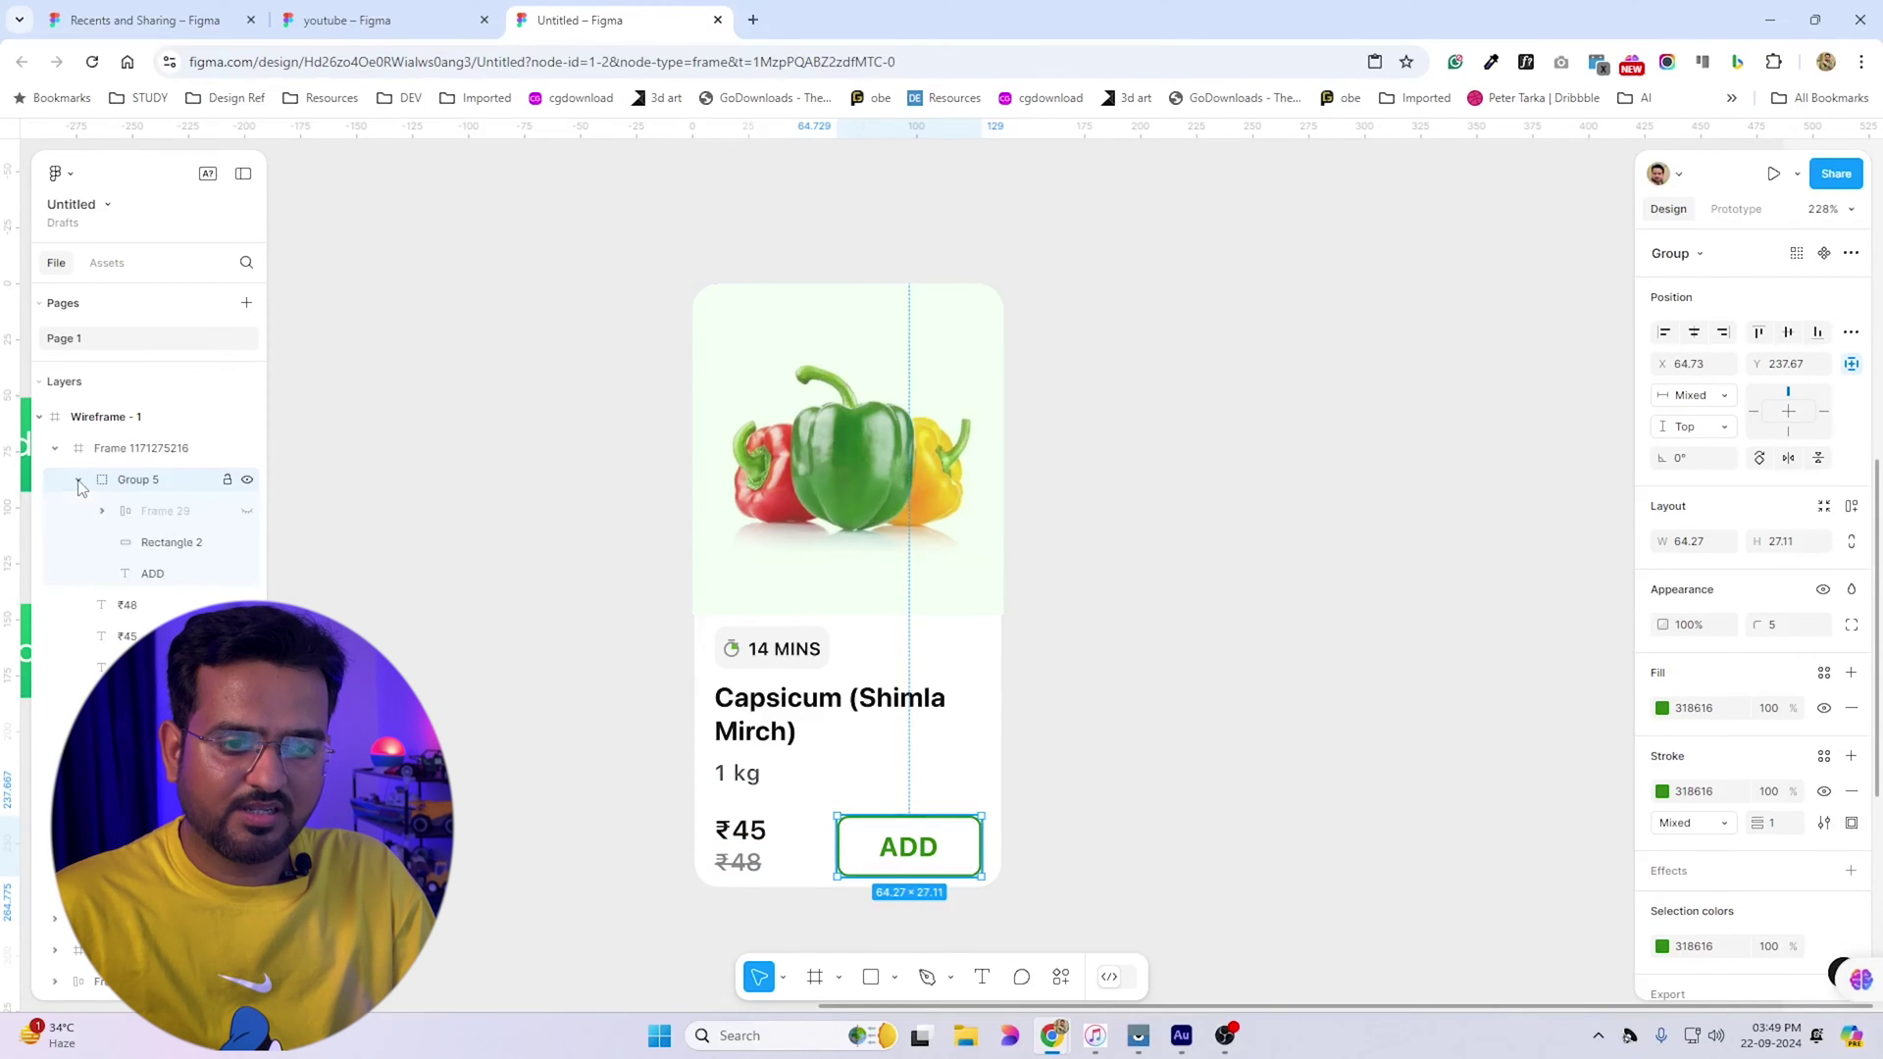
{"action": "left_click", "coordinate": [147, 511]}
{"action": "left_click", "coordinate": [147, 542]}
{"action": "left_click", "coordinate": [125, 574]}
{"action": "left_click", "coordinate": [126, 605]}
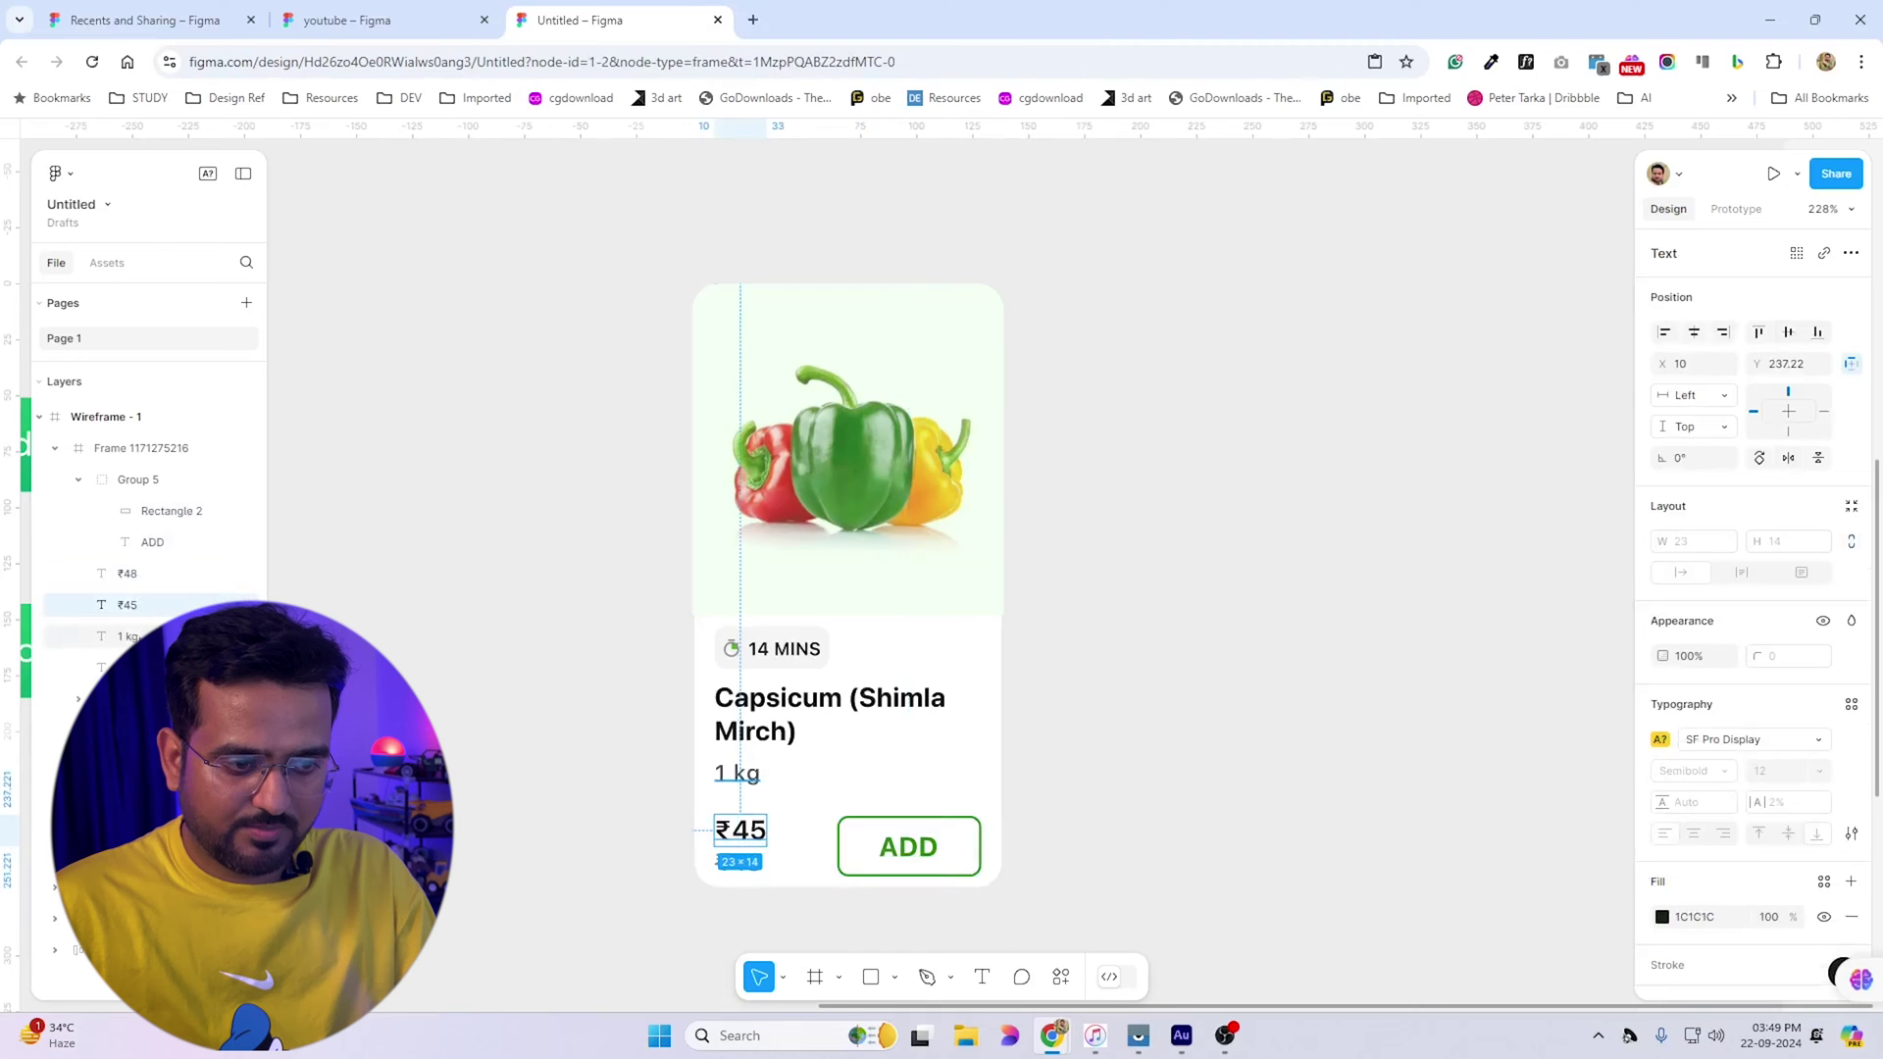
{"action": "left_click", "coordinate": [125, 637]}
{"action": "left_click", "coordinate": [125, 668]}
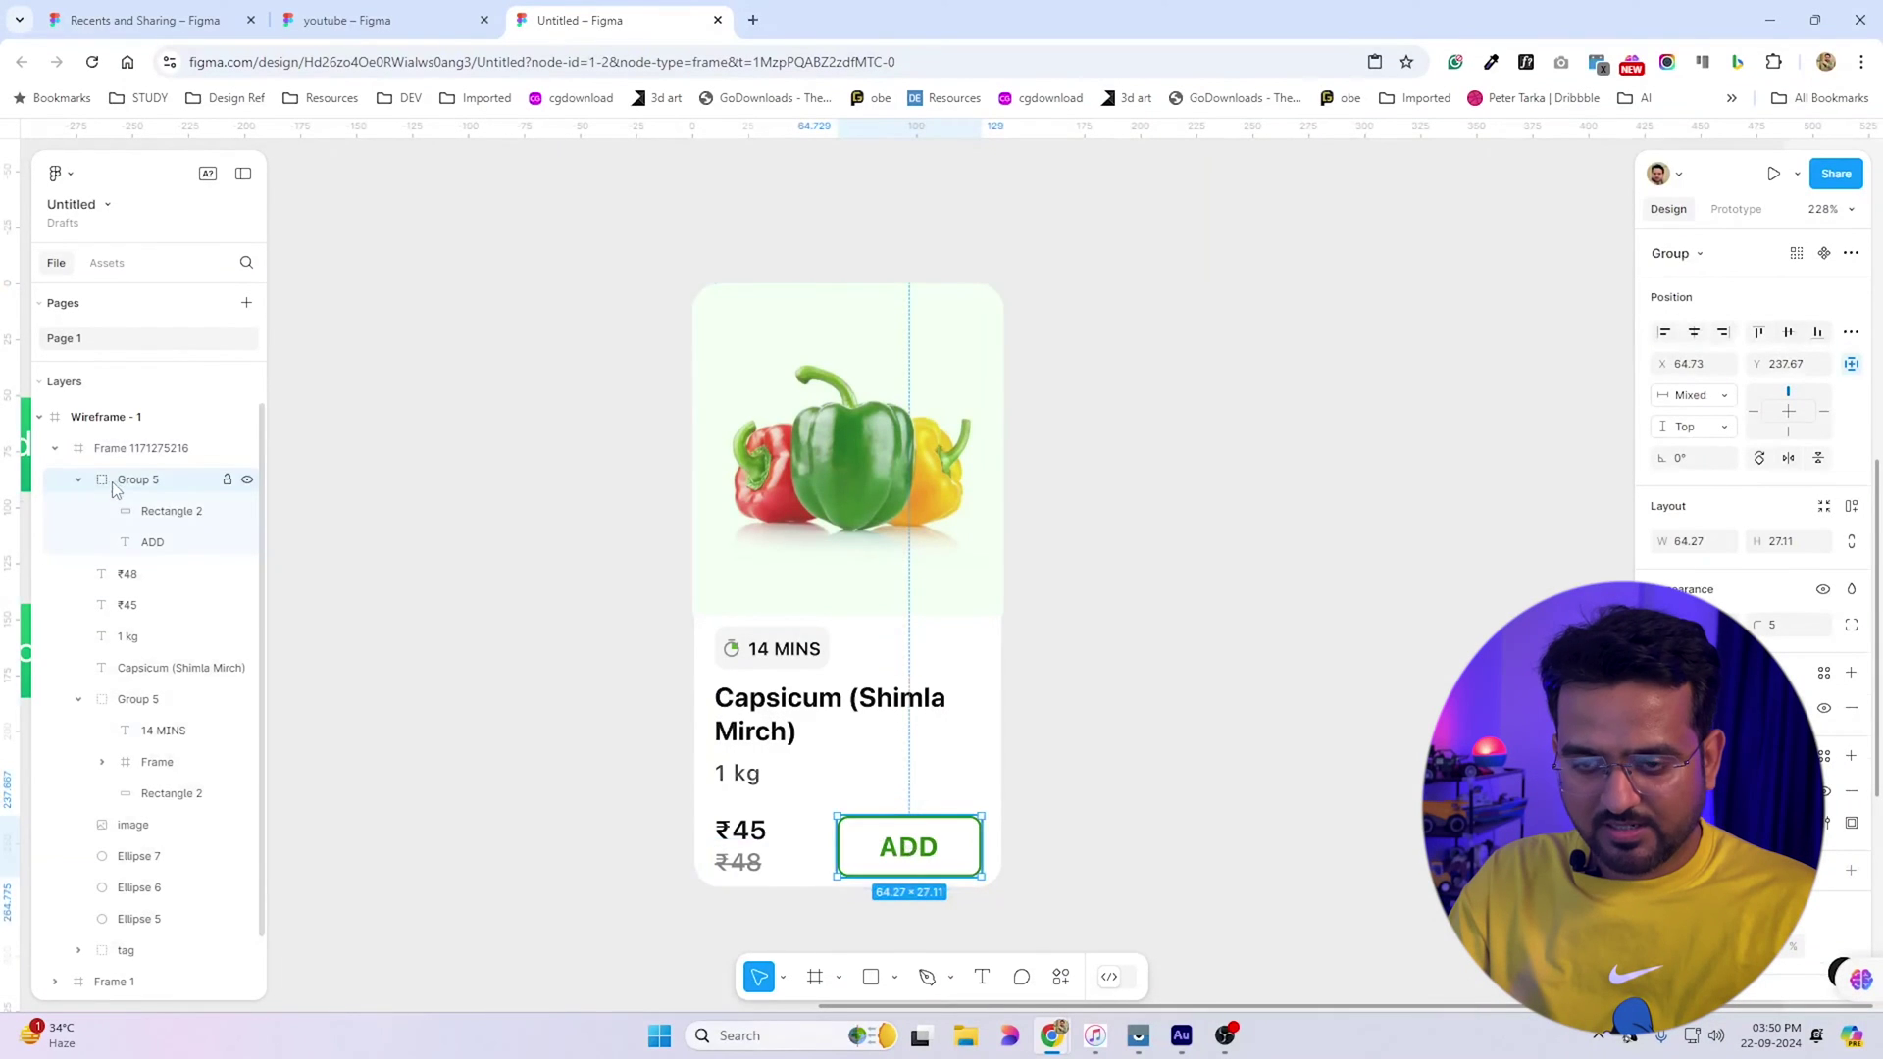
Turn the ADD button's group of rectangle and text into an auto layout frame and select its ADD text
{"action": "left_click", "coordinate": [195, 516]}
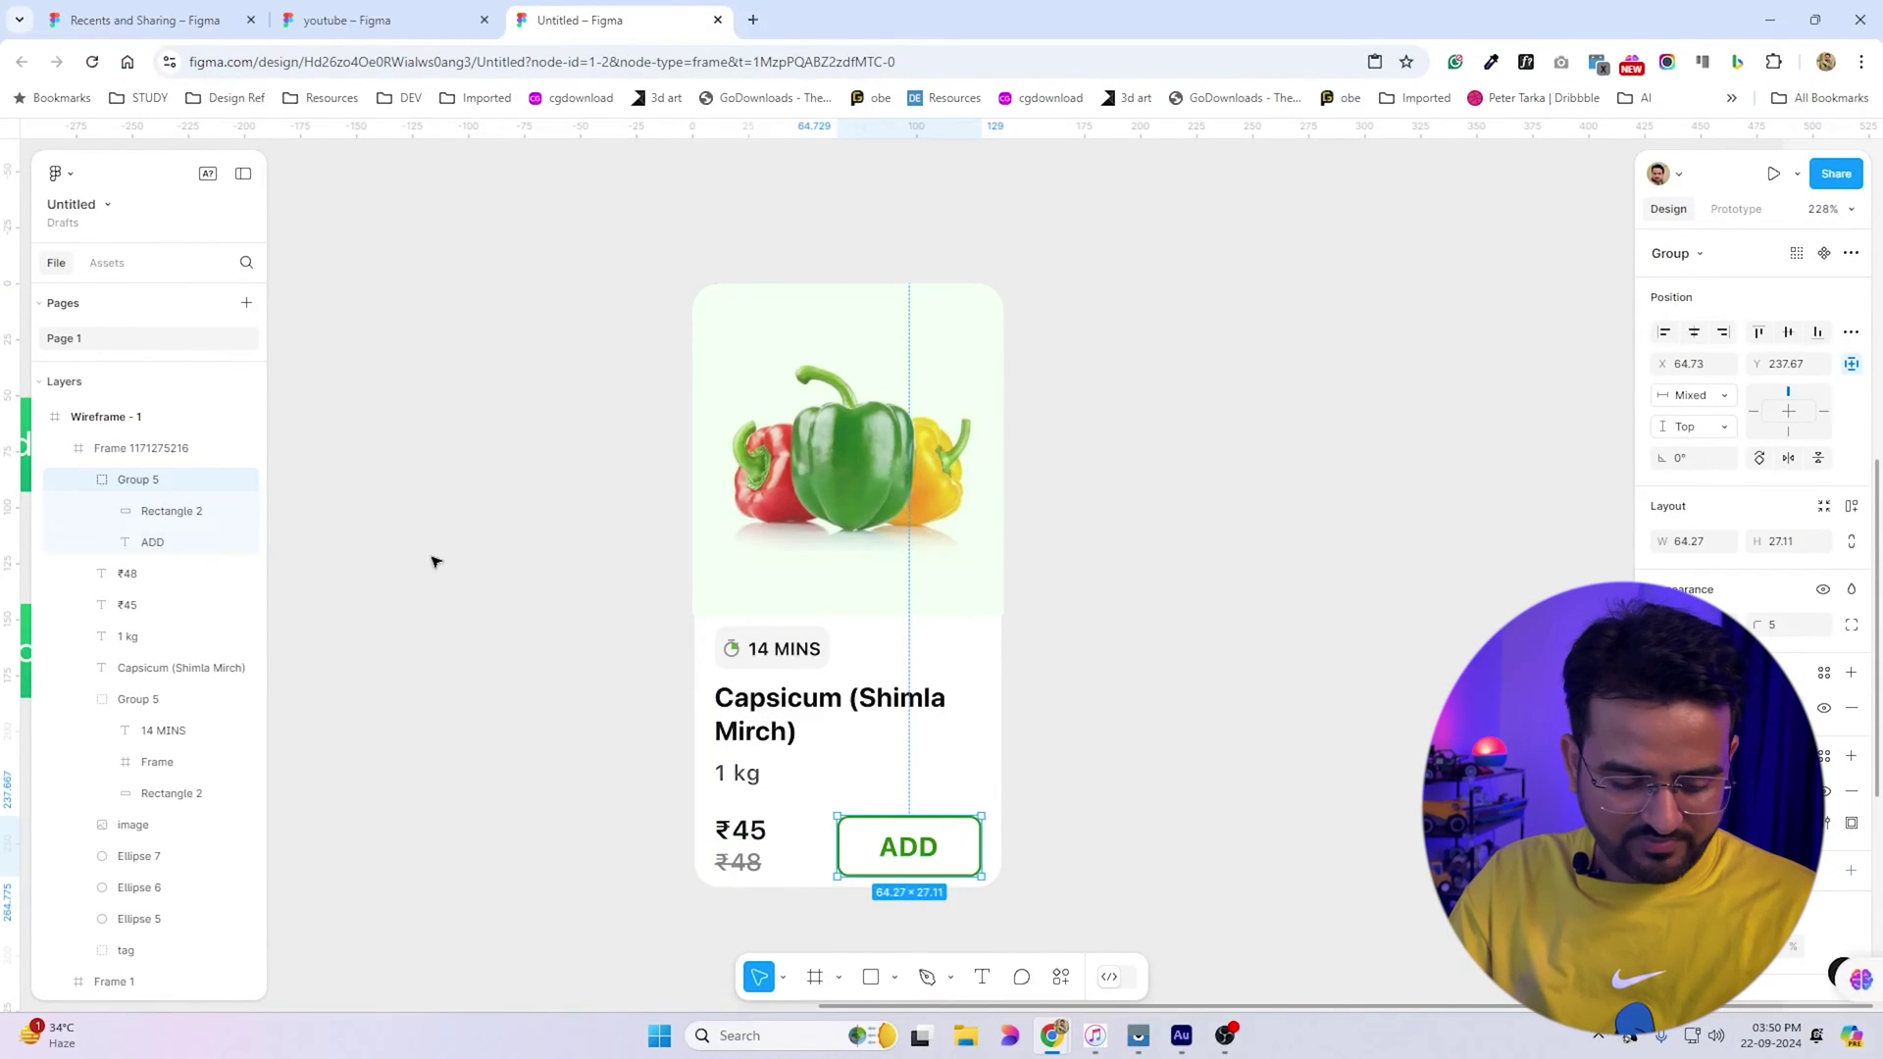
{"action": "key", "text": "shift+a"}
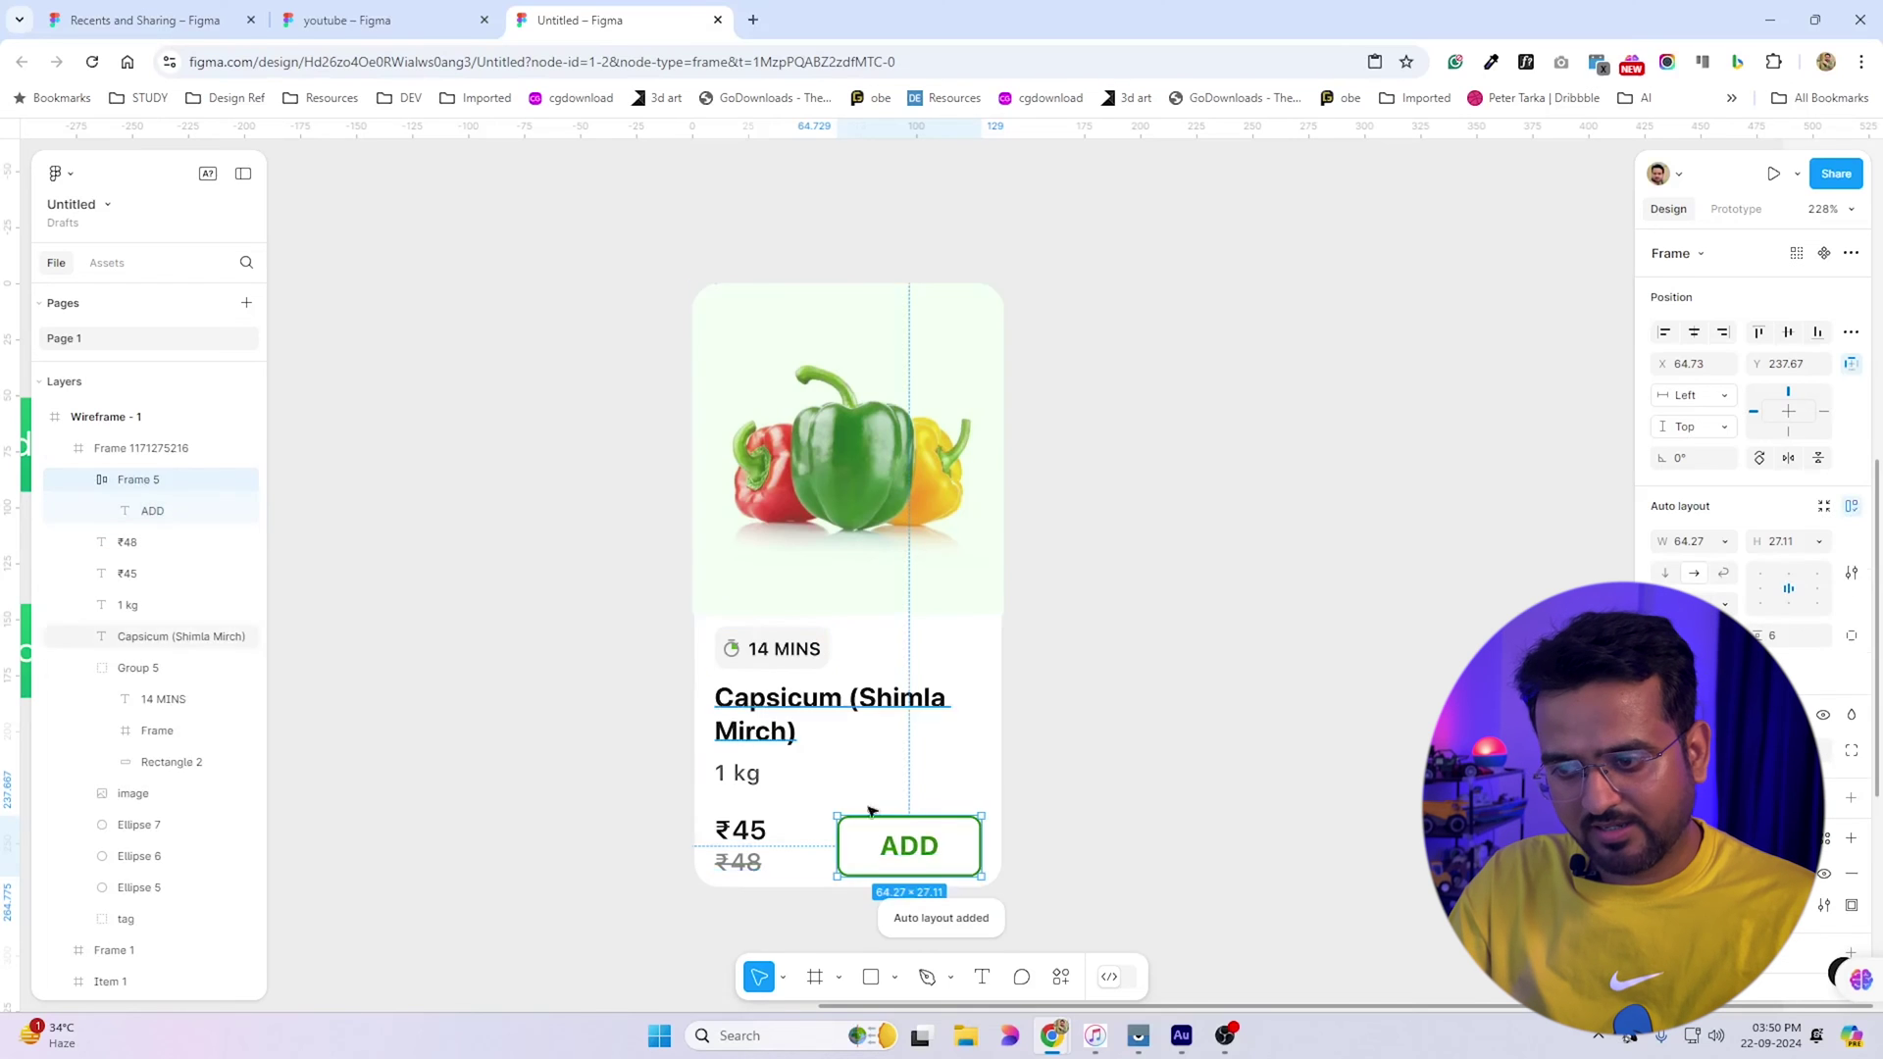
{"action": "double_click", "coordinate": [889, 849]}
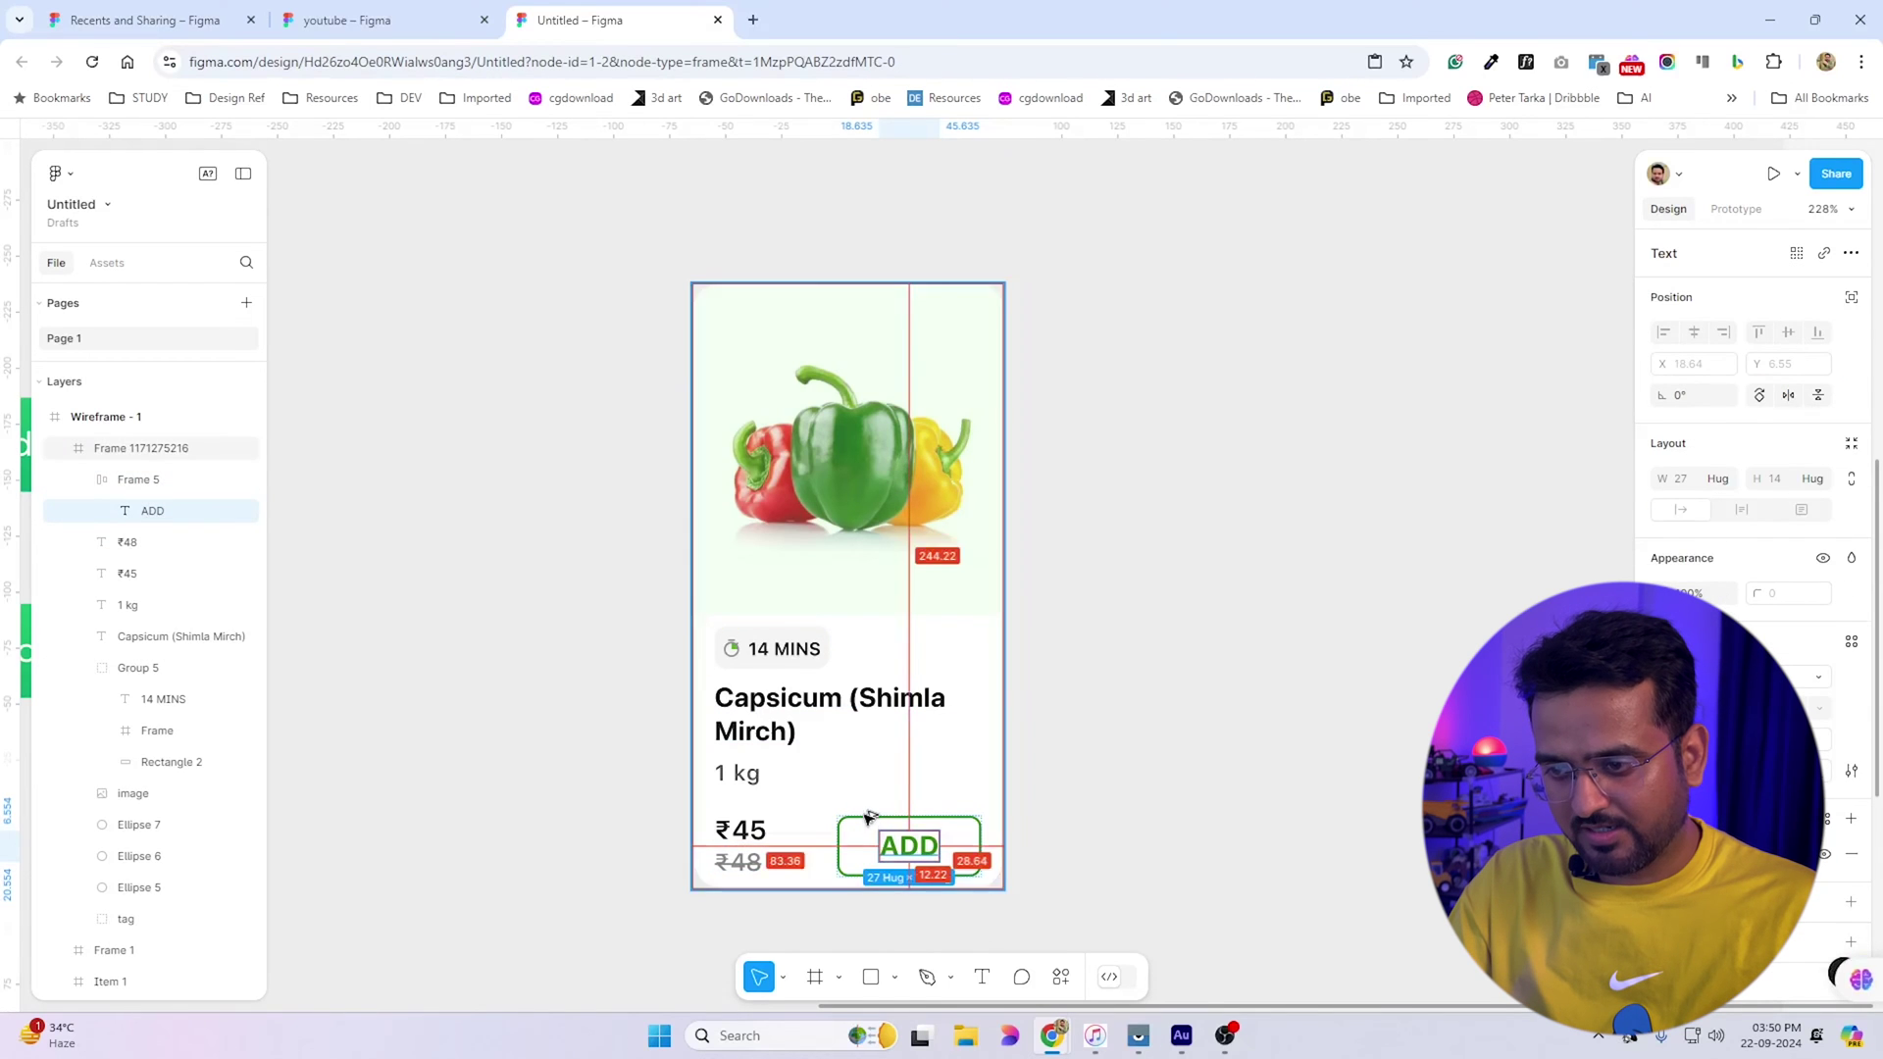
Wrap the ₹45 and ₹48 price texts in an auto layout frame and combine that frame with the ADD button in a horizontal auto layout
{"action": "left_click", "coordinate": [742, 863]}
{"action": "scroll", "coordinate": [745, 868], "scroll_direction": "up", "scroll_amount": 3}
{"action": "left_click", "coordinate": [738, 804], "text": "shift"}
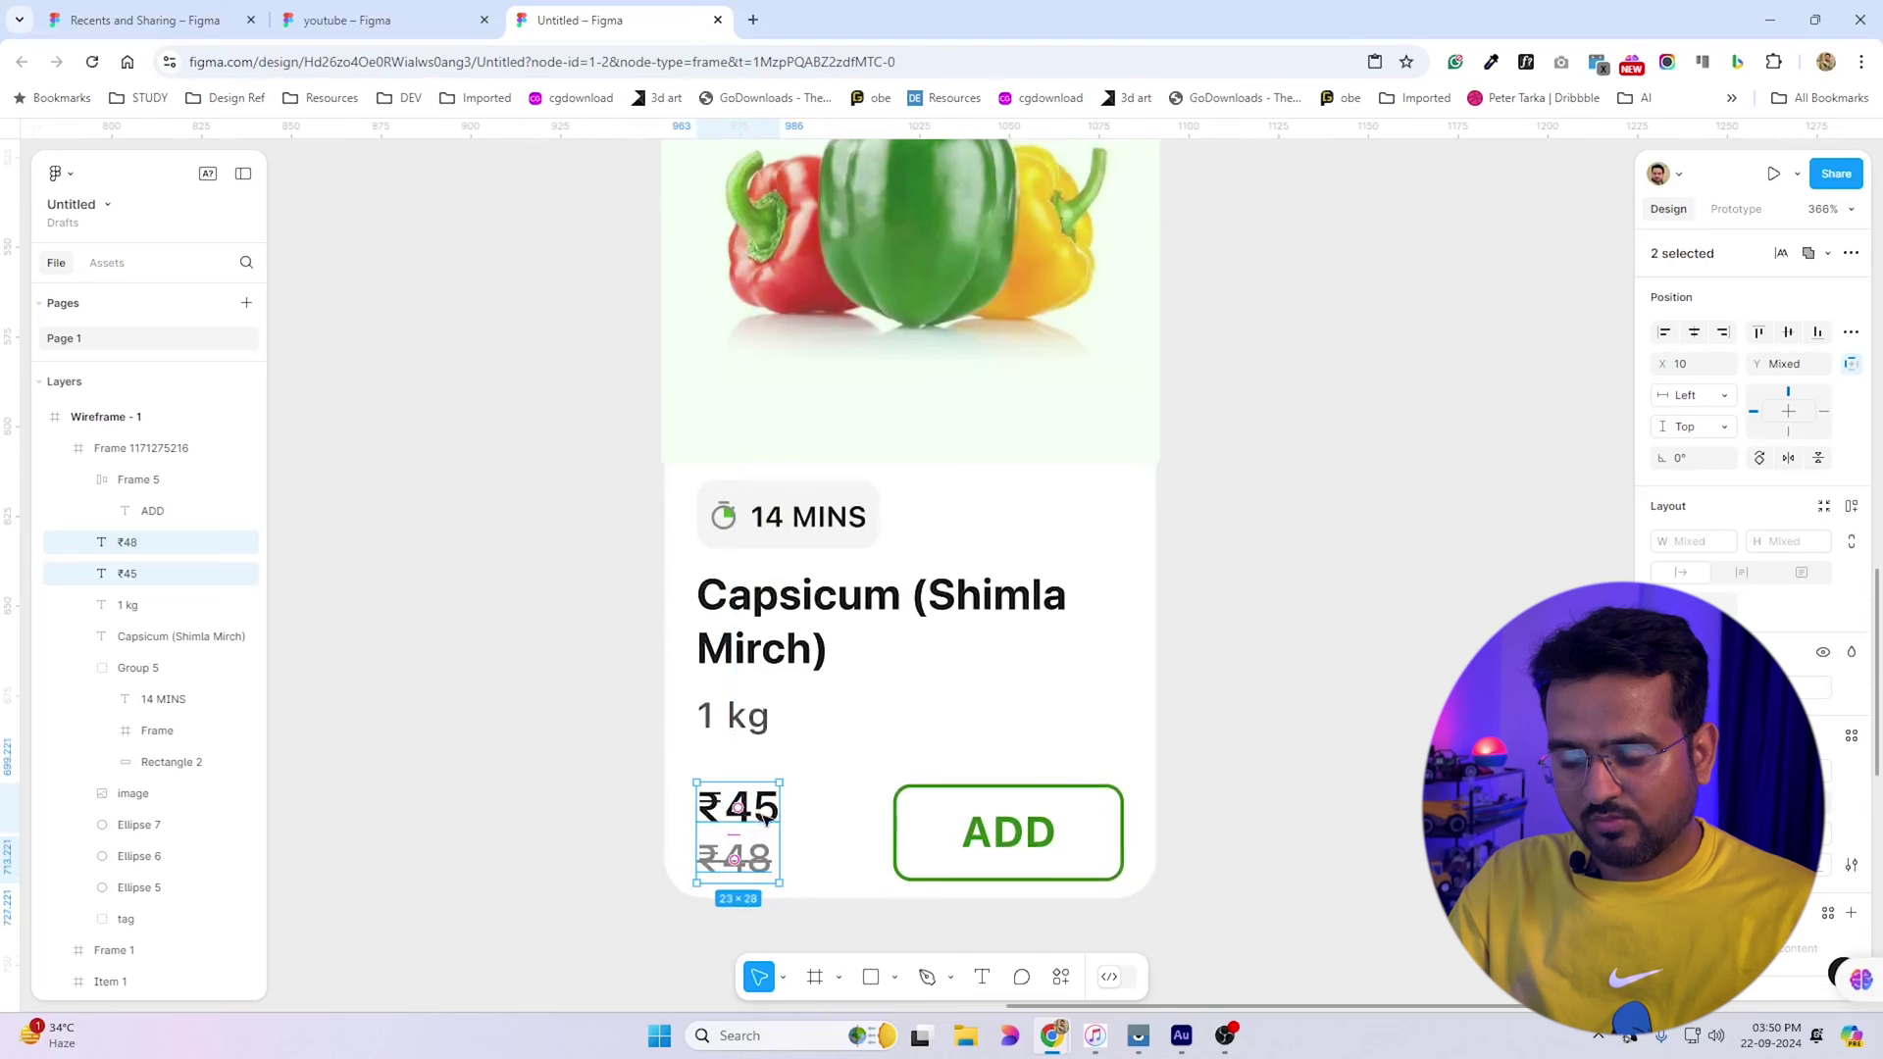
{"action": "key", "text": "shift+a"}
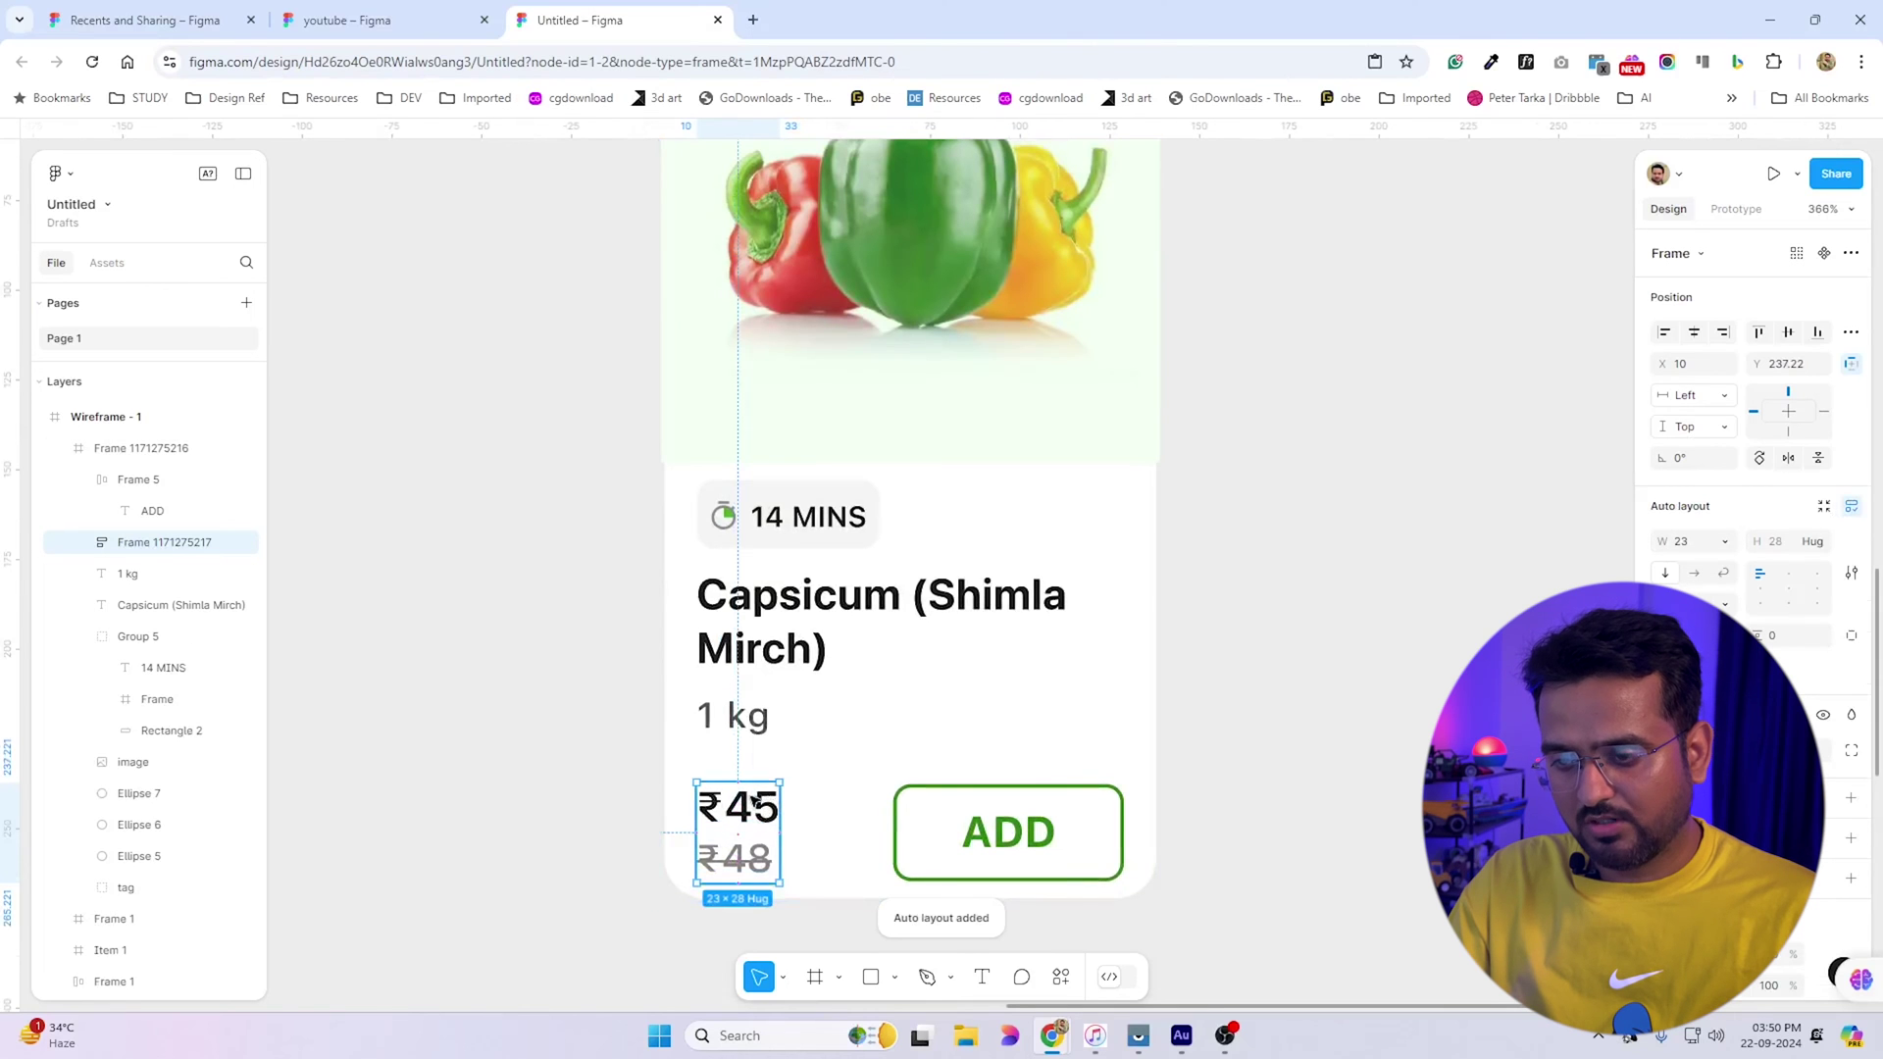
{"action": "left_click", "coordinate": [1042, 829], "text": "shift"}
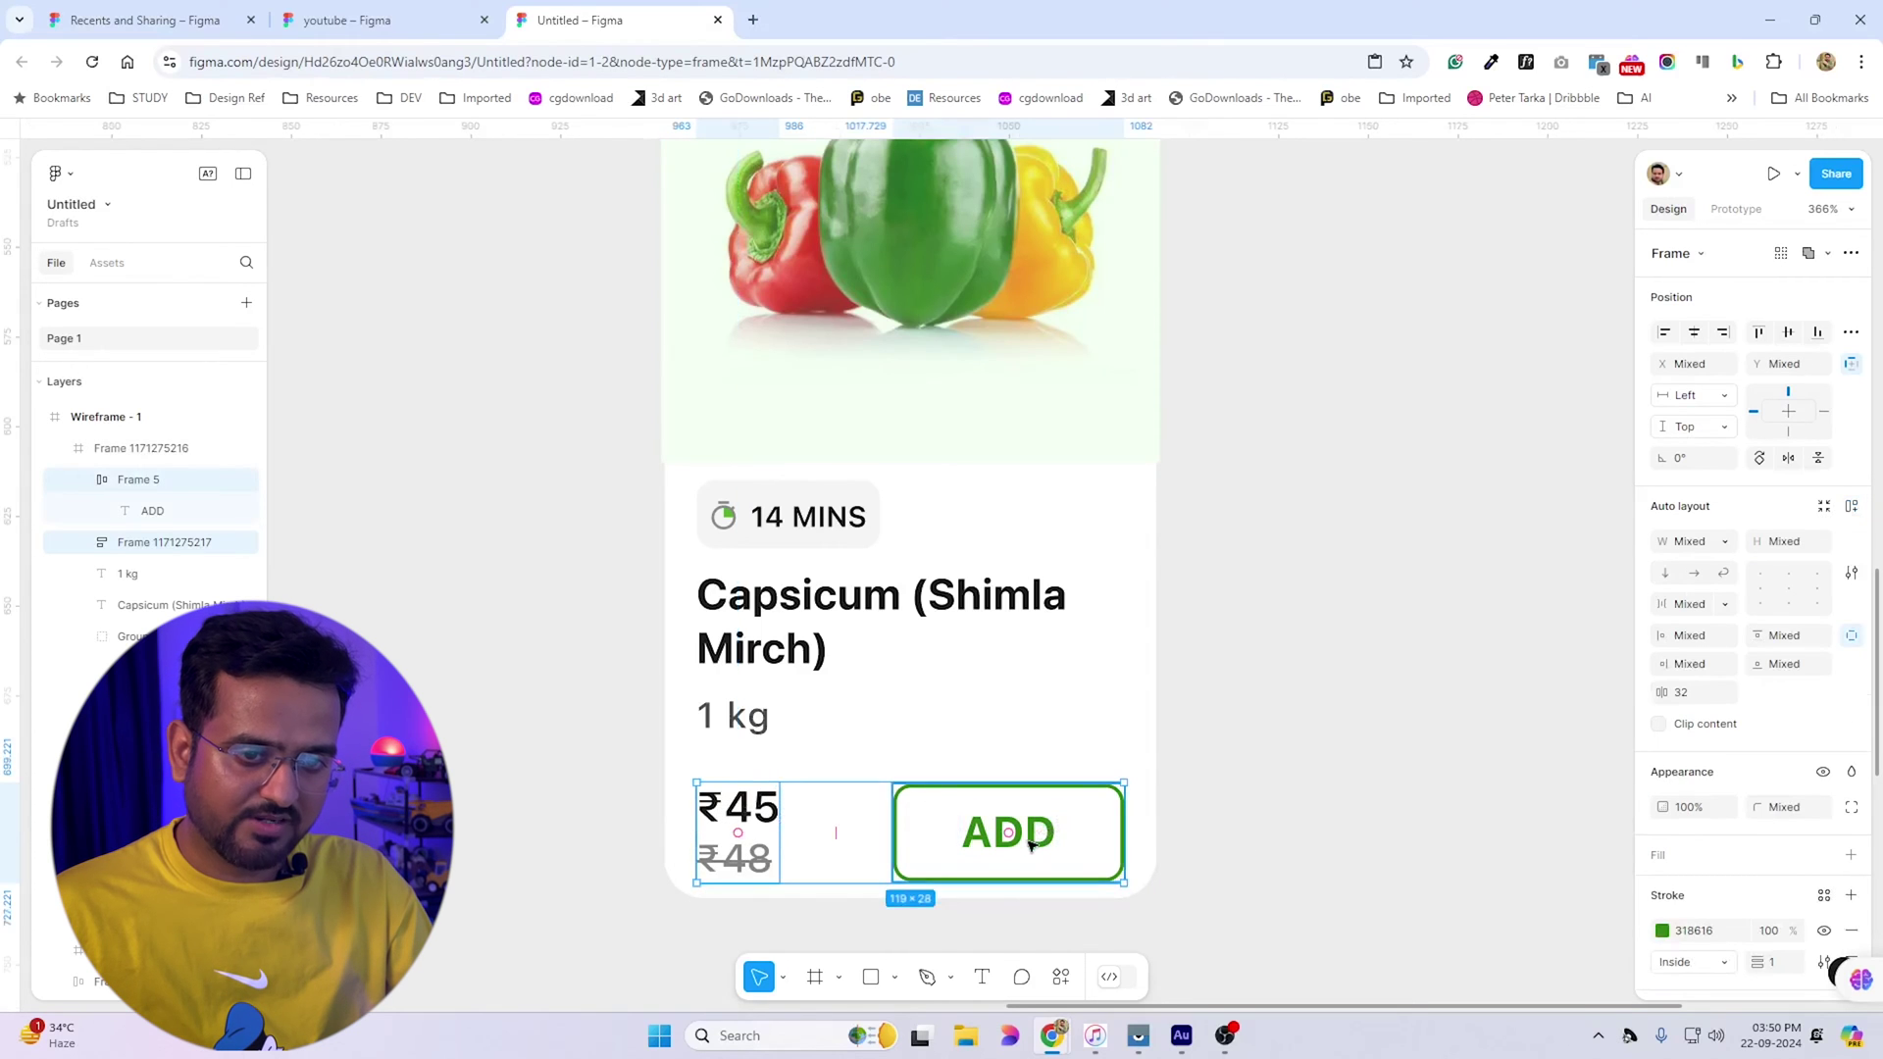
{"action": "key", "text": "shift+a"}
Wrap the Capsicum (Shimla Mirch) title and the 1 kg text together in a vertical auto layout frame
{"action": "left_click", "coordinate": [813, 660]}
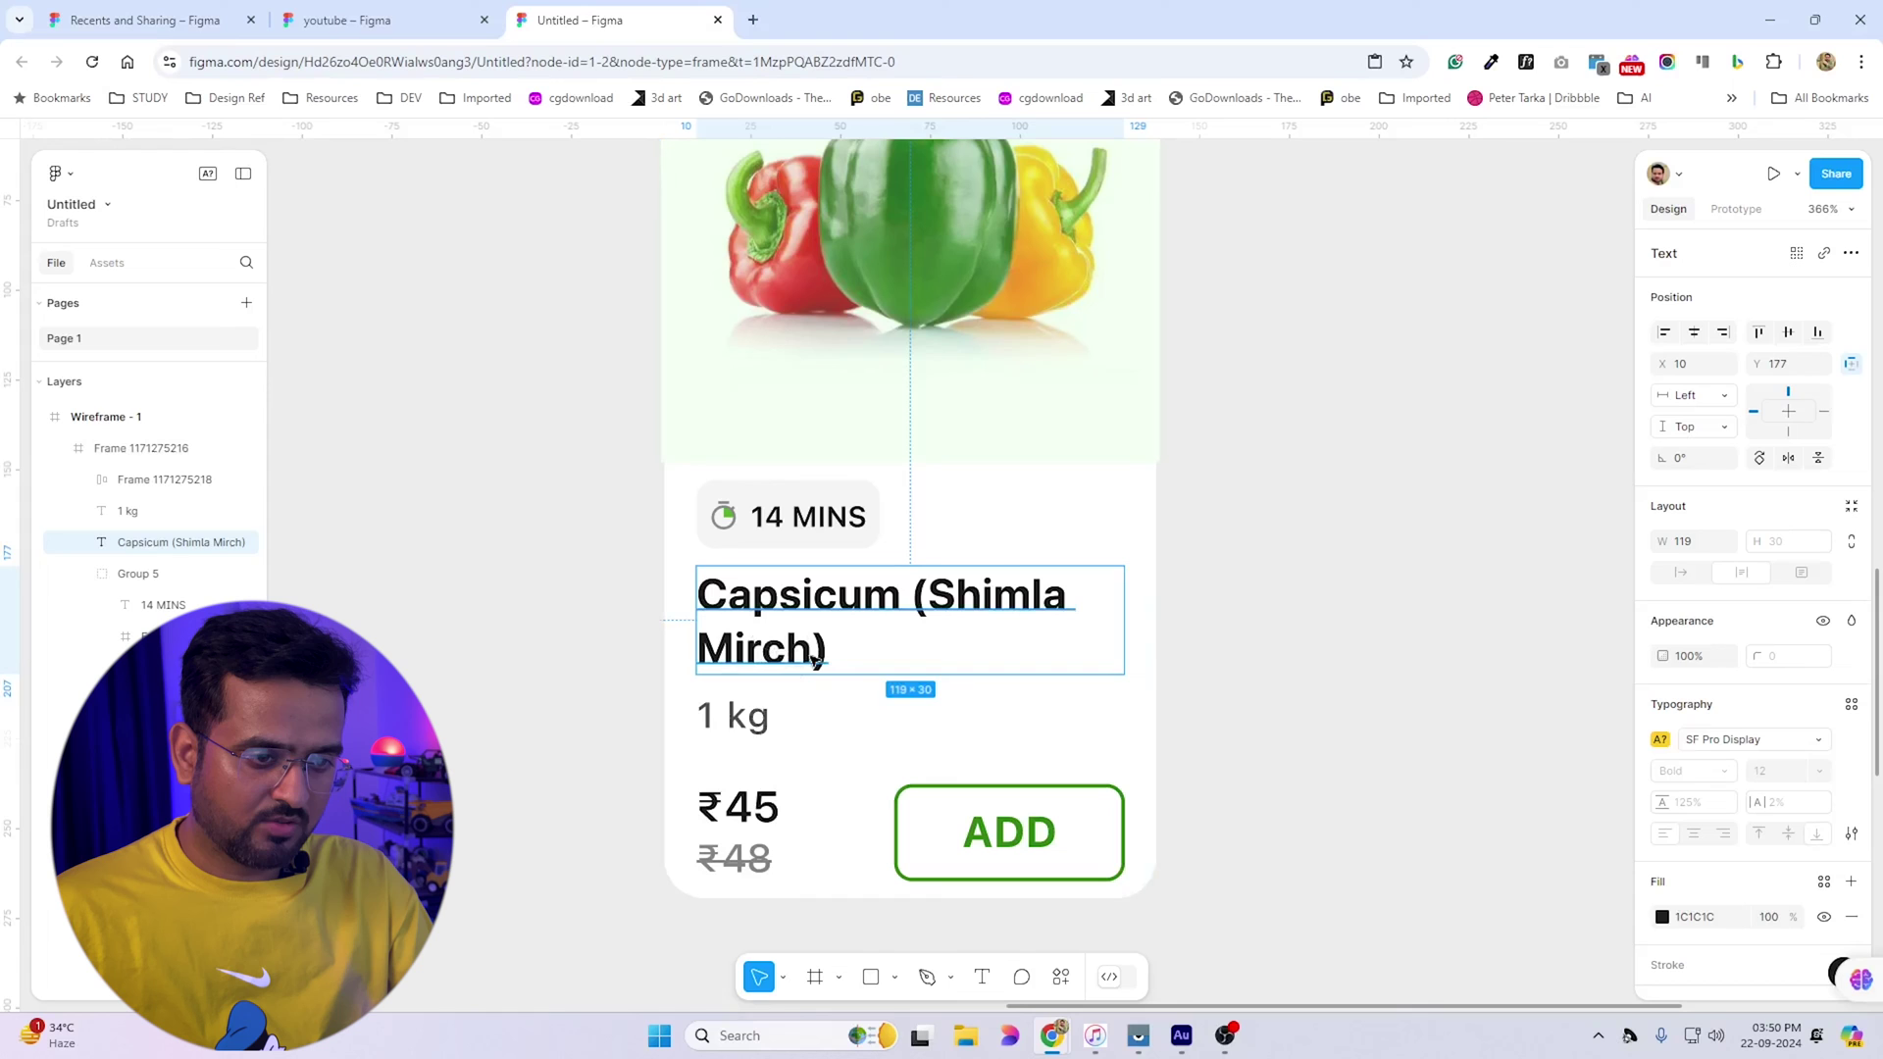
{"action": "left_click", "coordinate": [755, 723]}
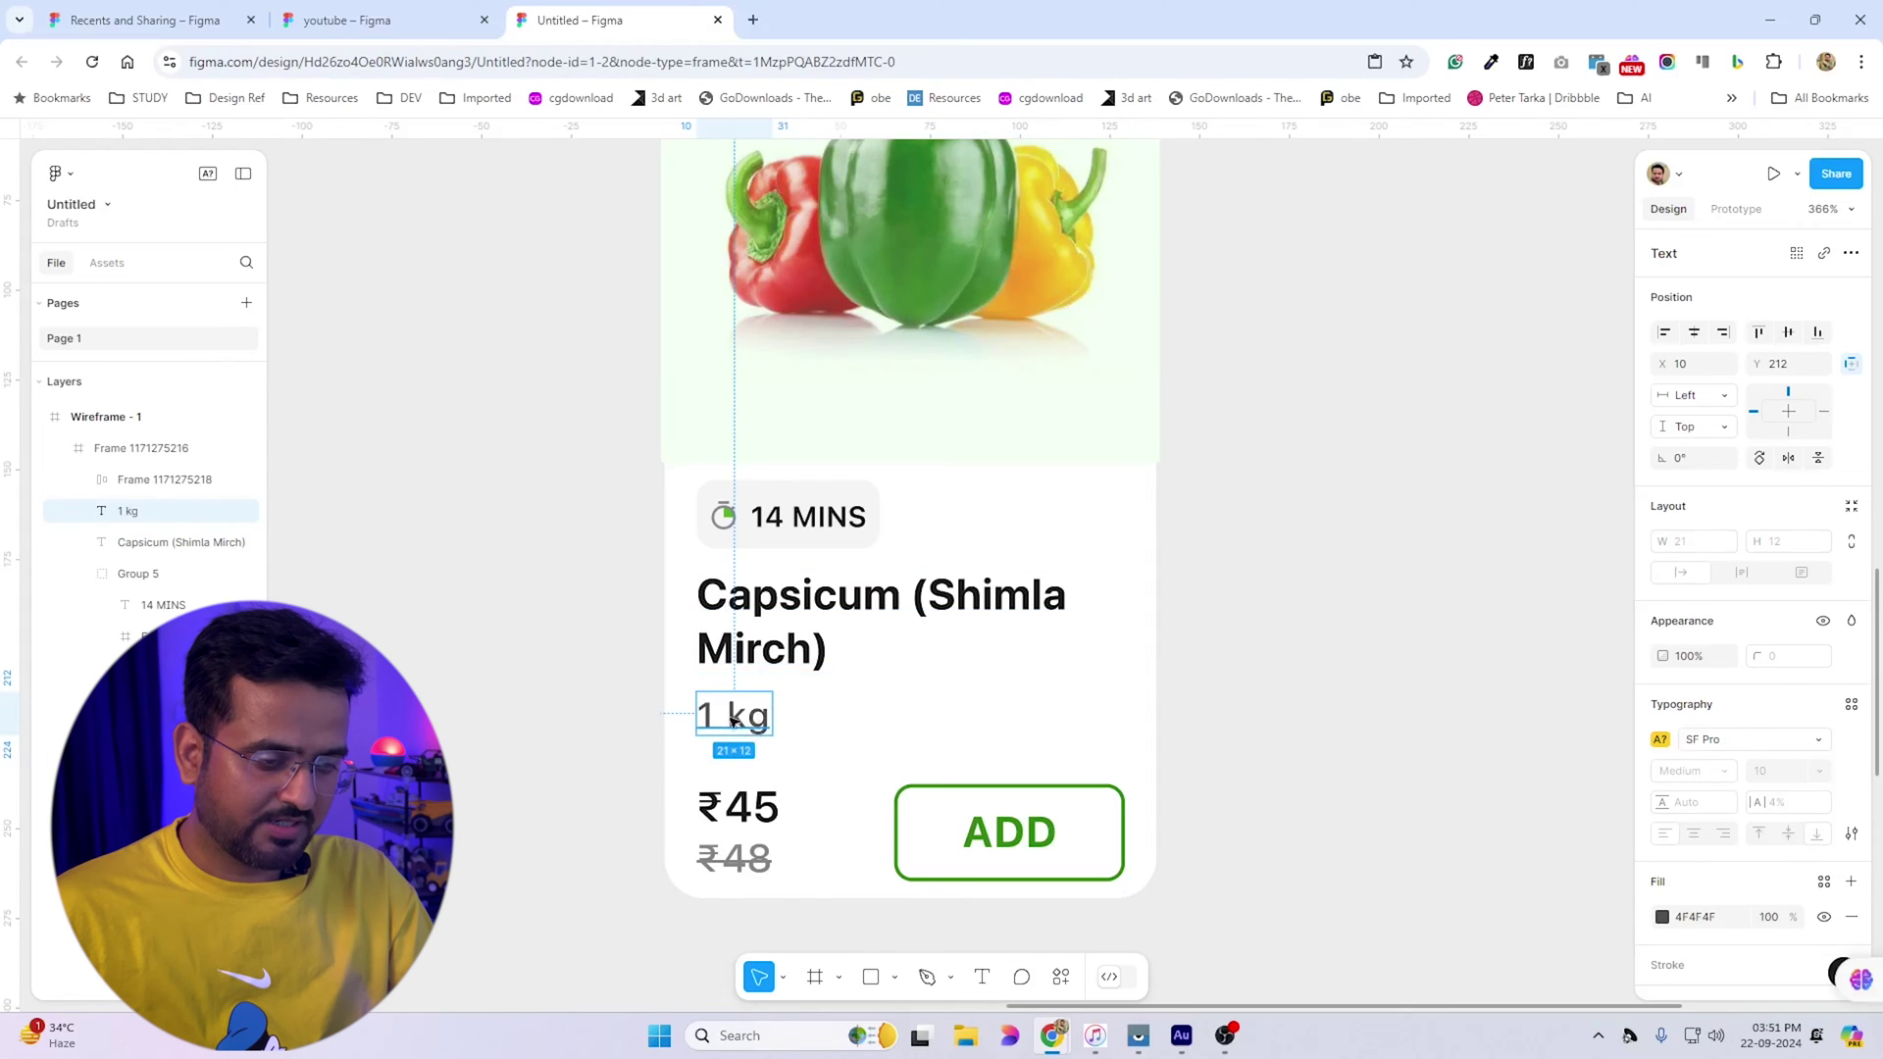
{"action": "key", "text": "Tab"}
{"action": "left_click", "coordinate": [754, 728]}
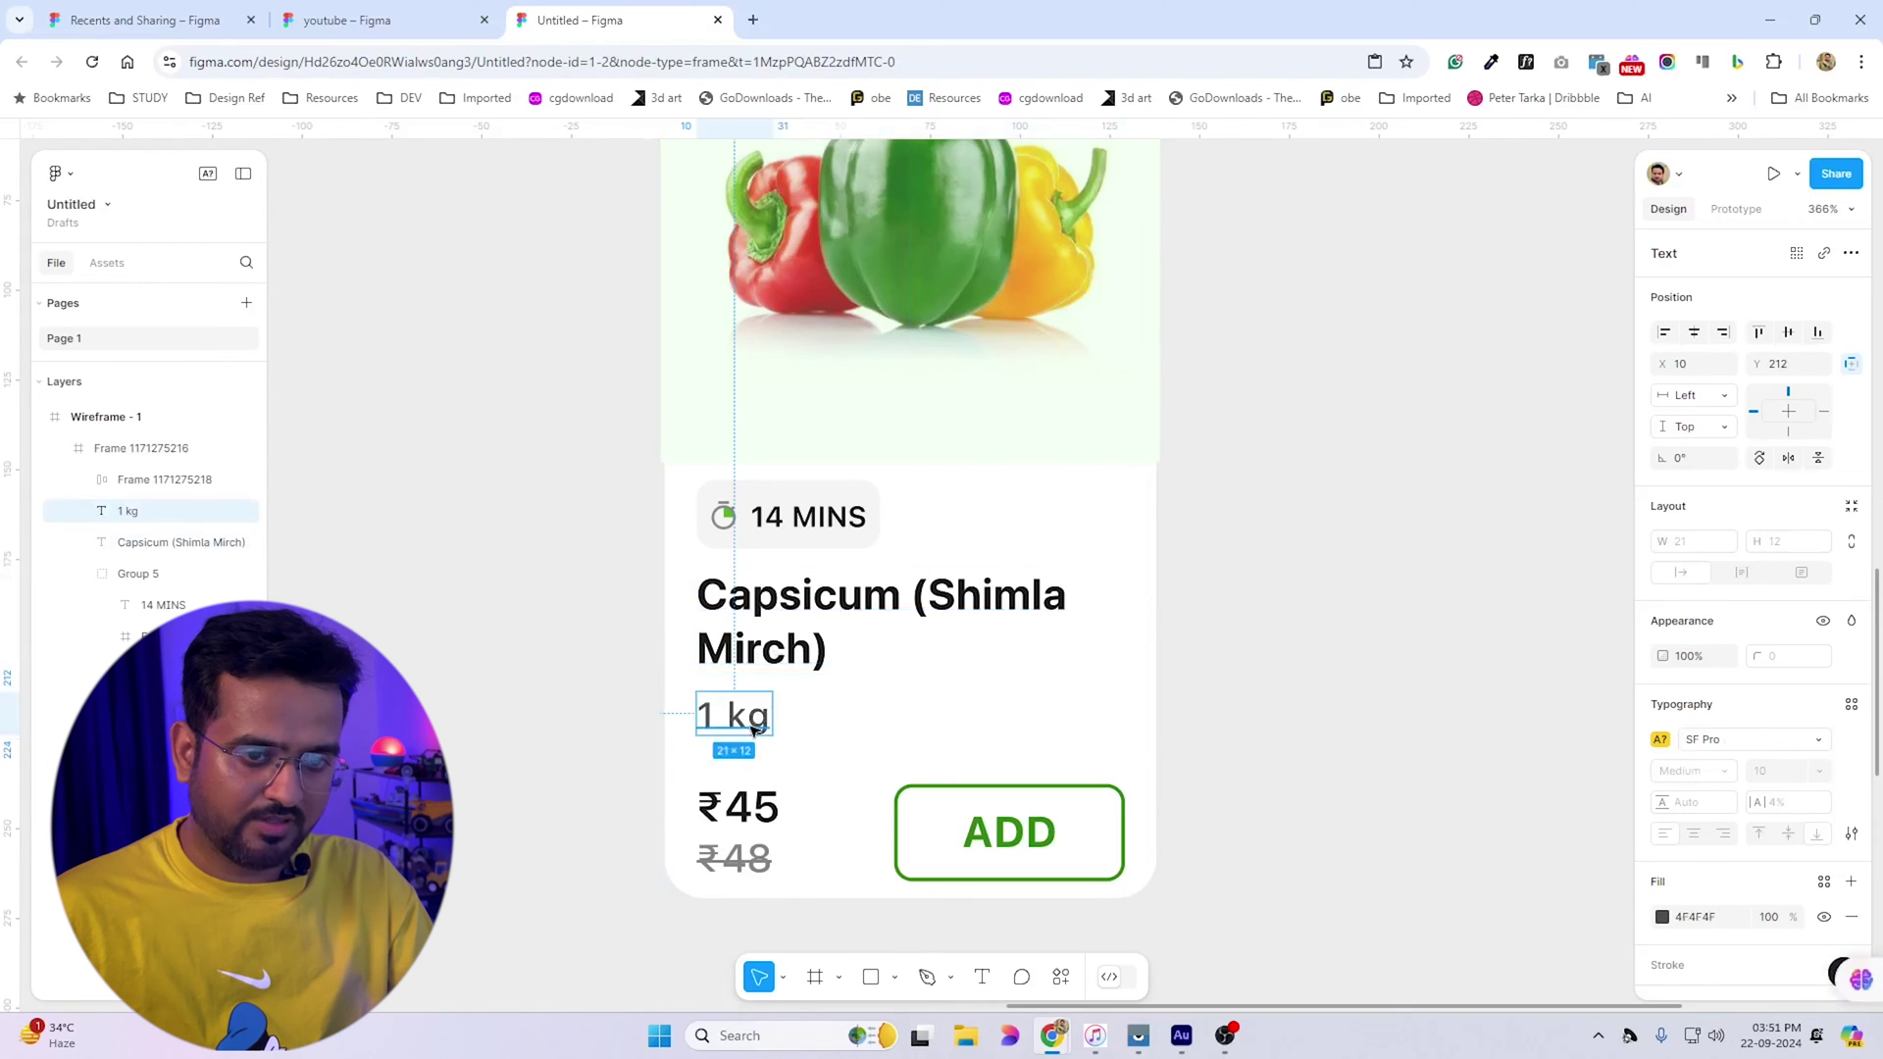
{"action": "left_click", "coordinate": [784, 628], "text": "shift"}
{"action": "key", "text": "shift+a"}
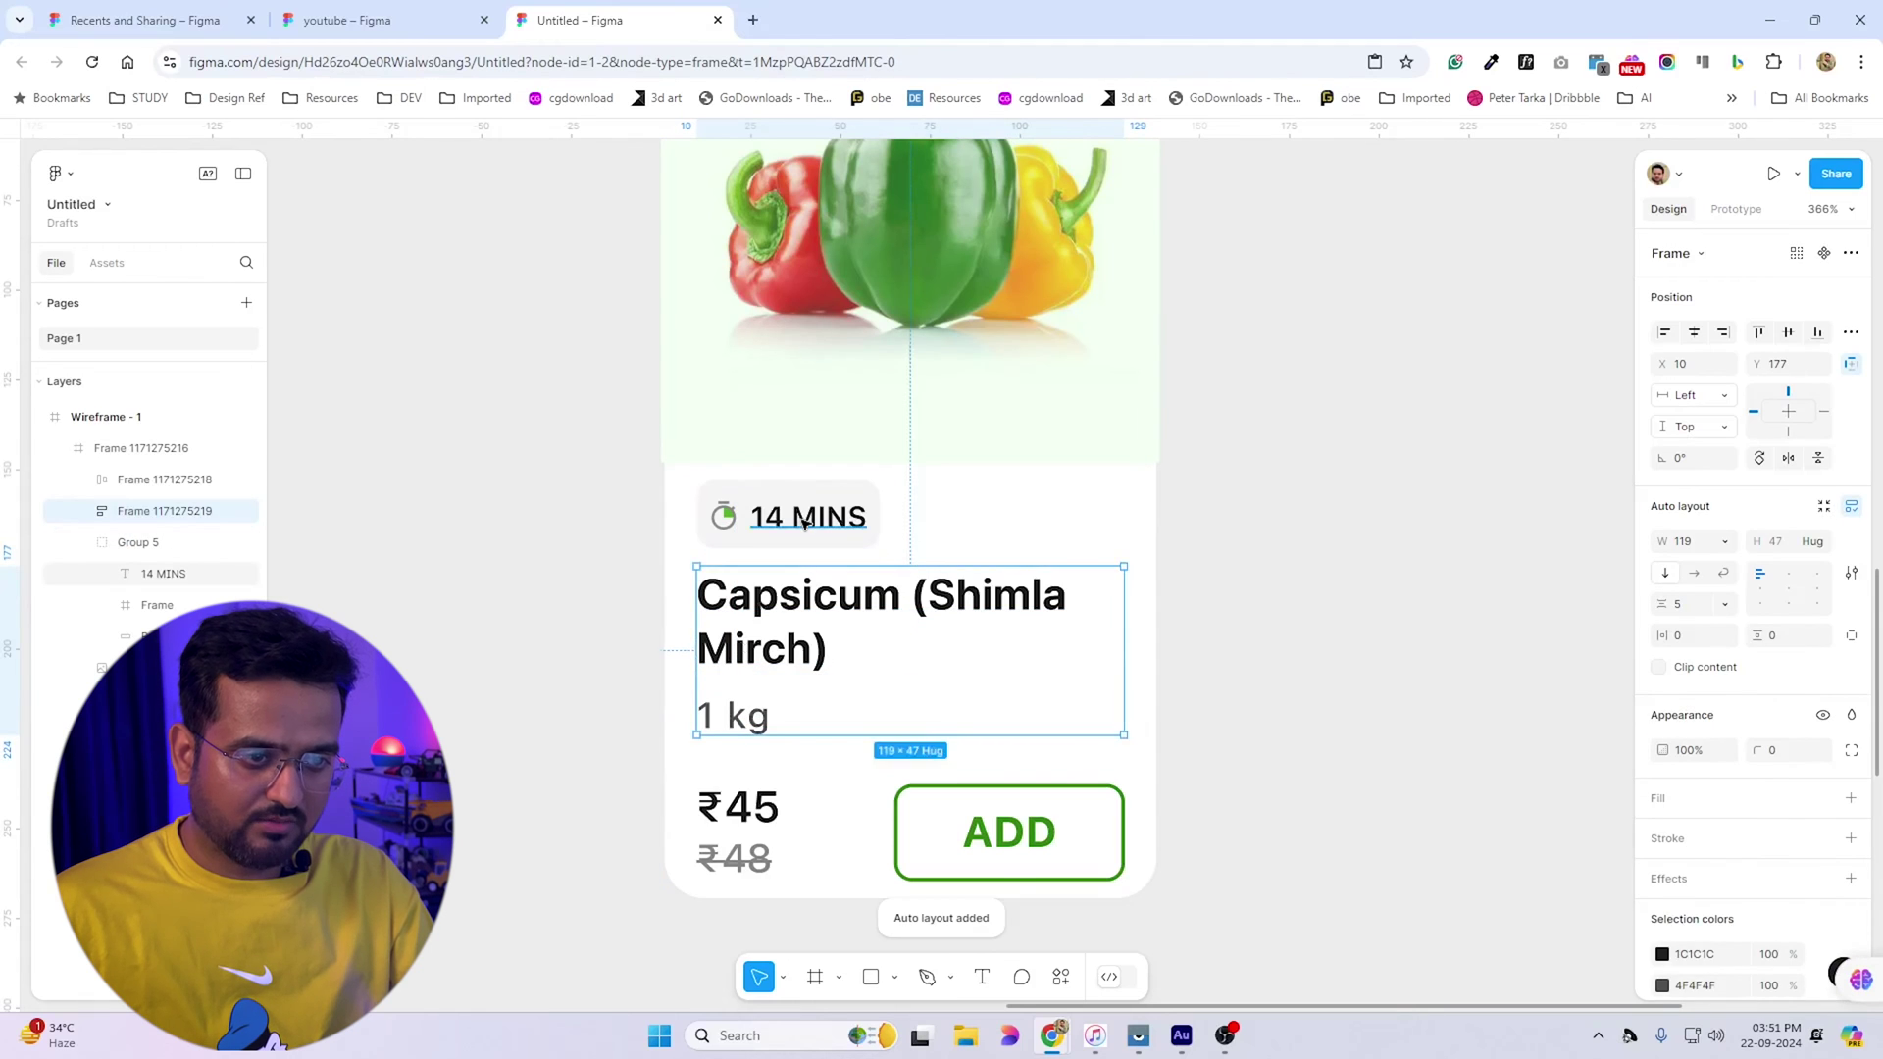
Put the 14 MINS badge's icon and text in an auto layout frame and turn the badge group itself into auto layout
{"action": "double_click", "coordinate": [802, 522]}
{"action": "key", "text": "shift+a"}
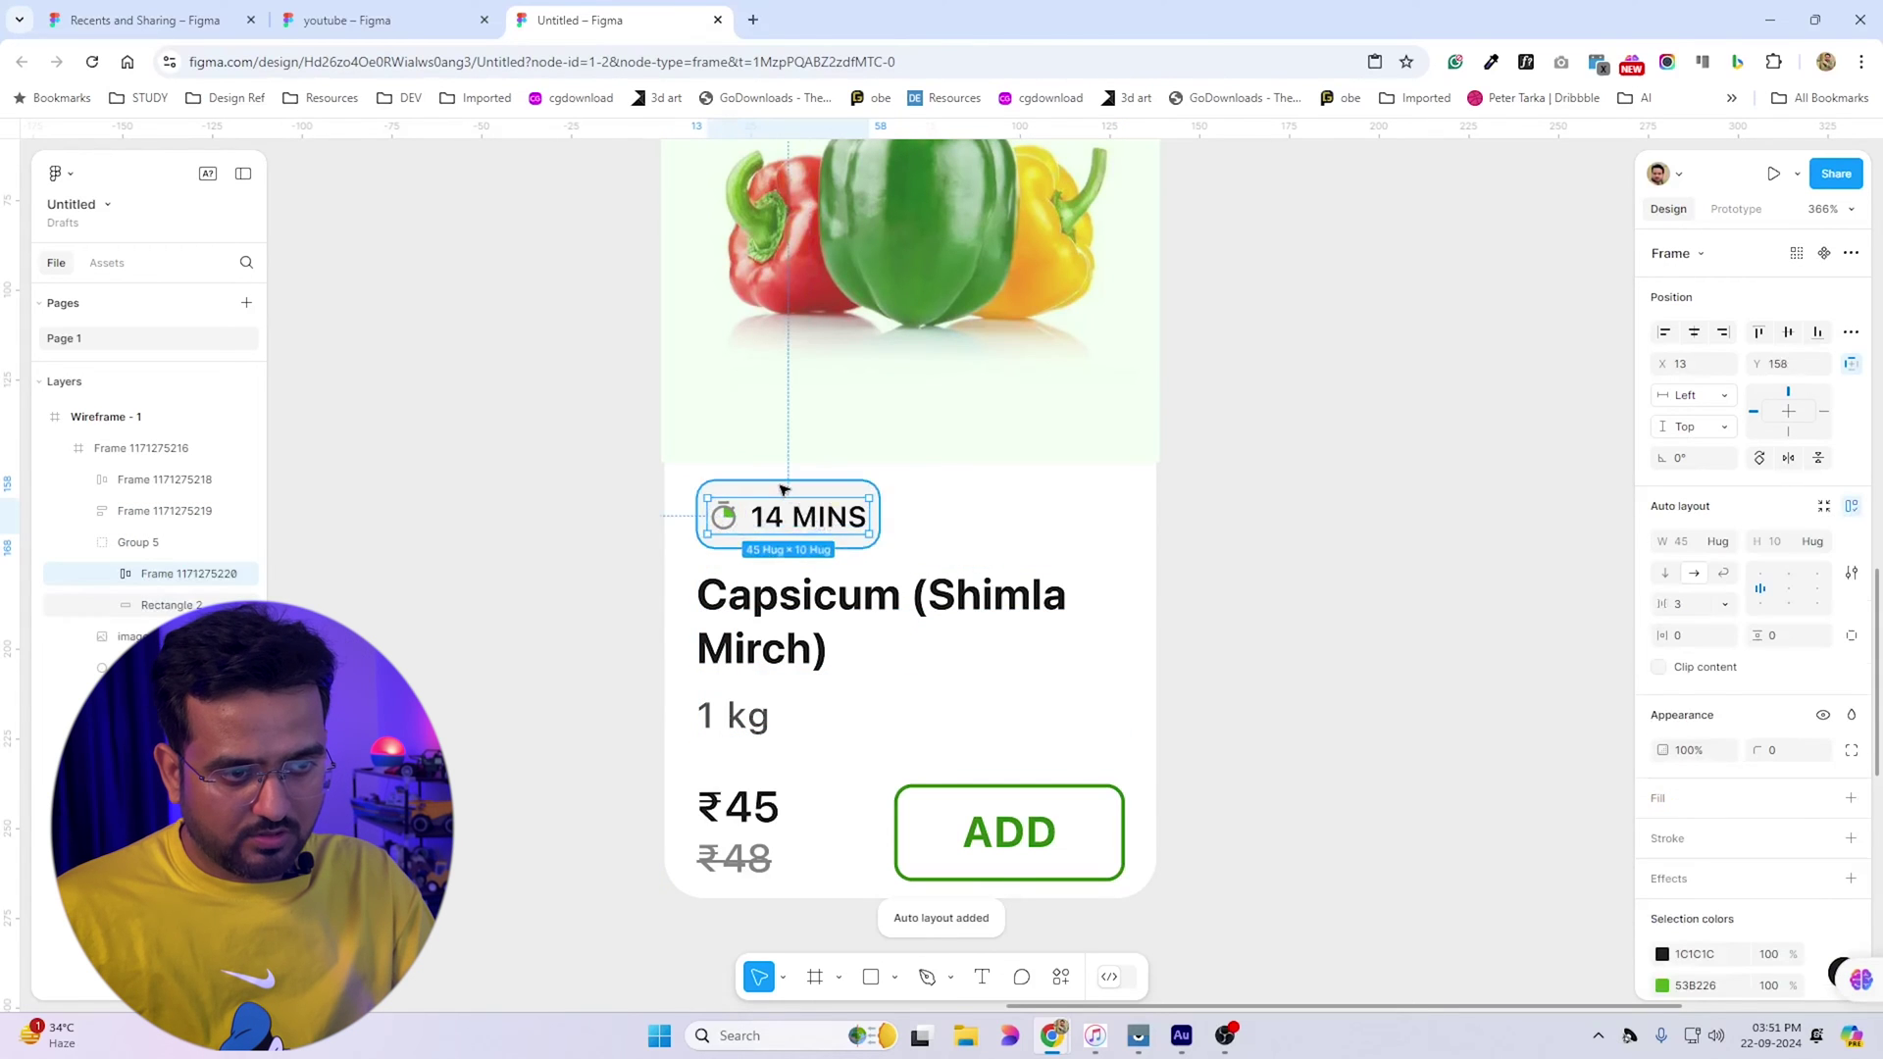
{"action": "left_click", "coordinate": [166, 542]}
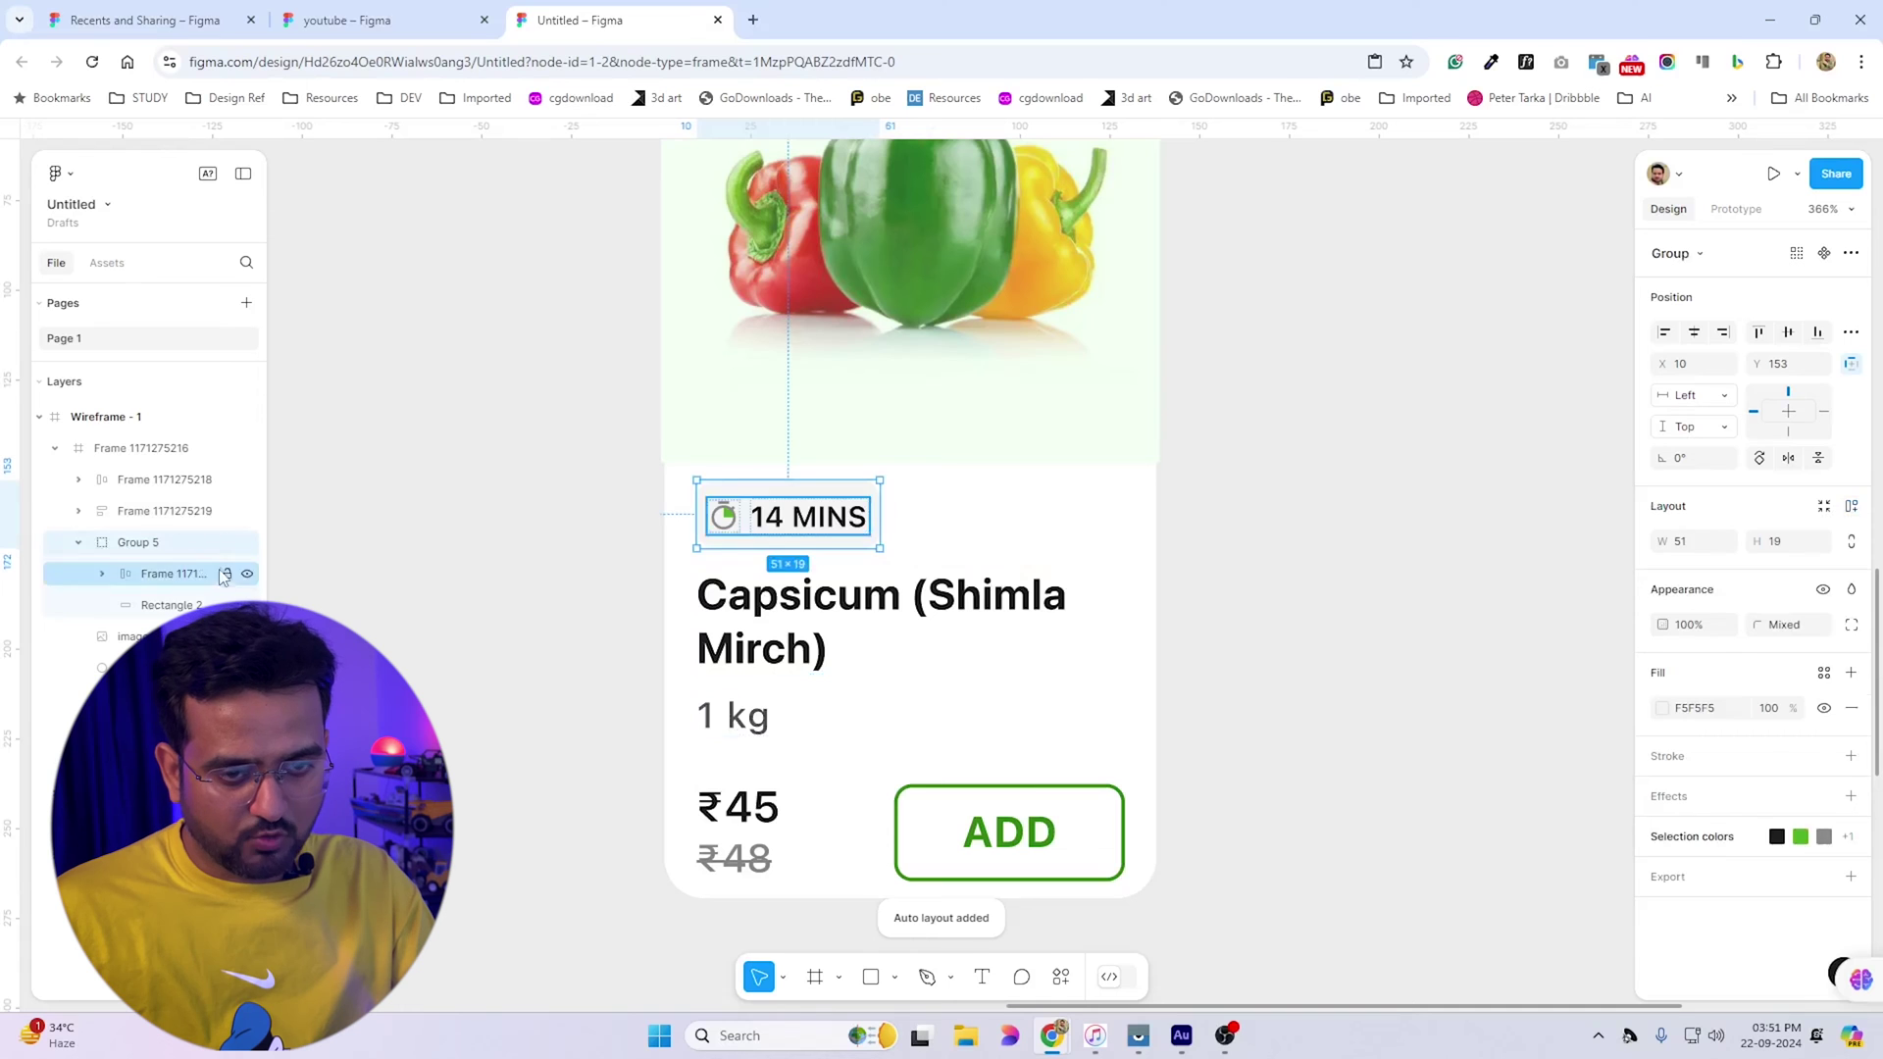
{"action": "key", "text": "shift+a"}
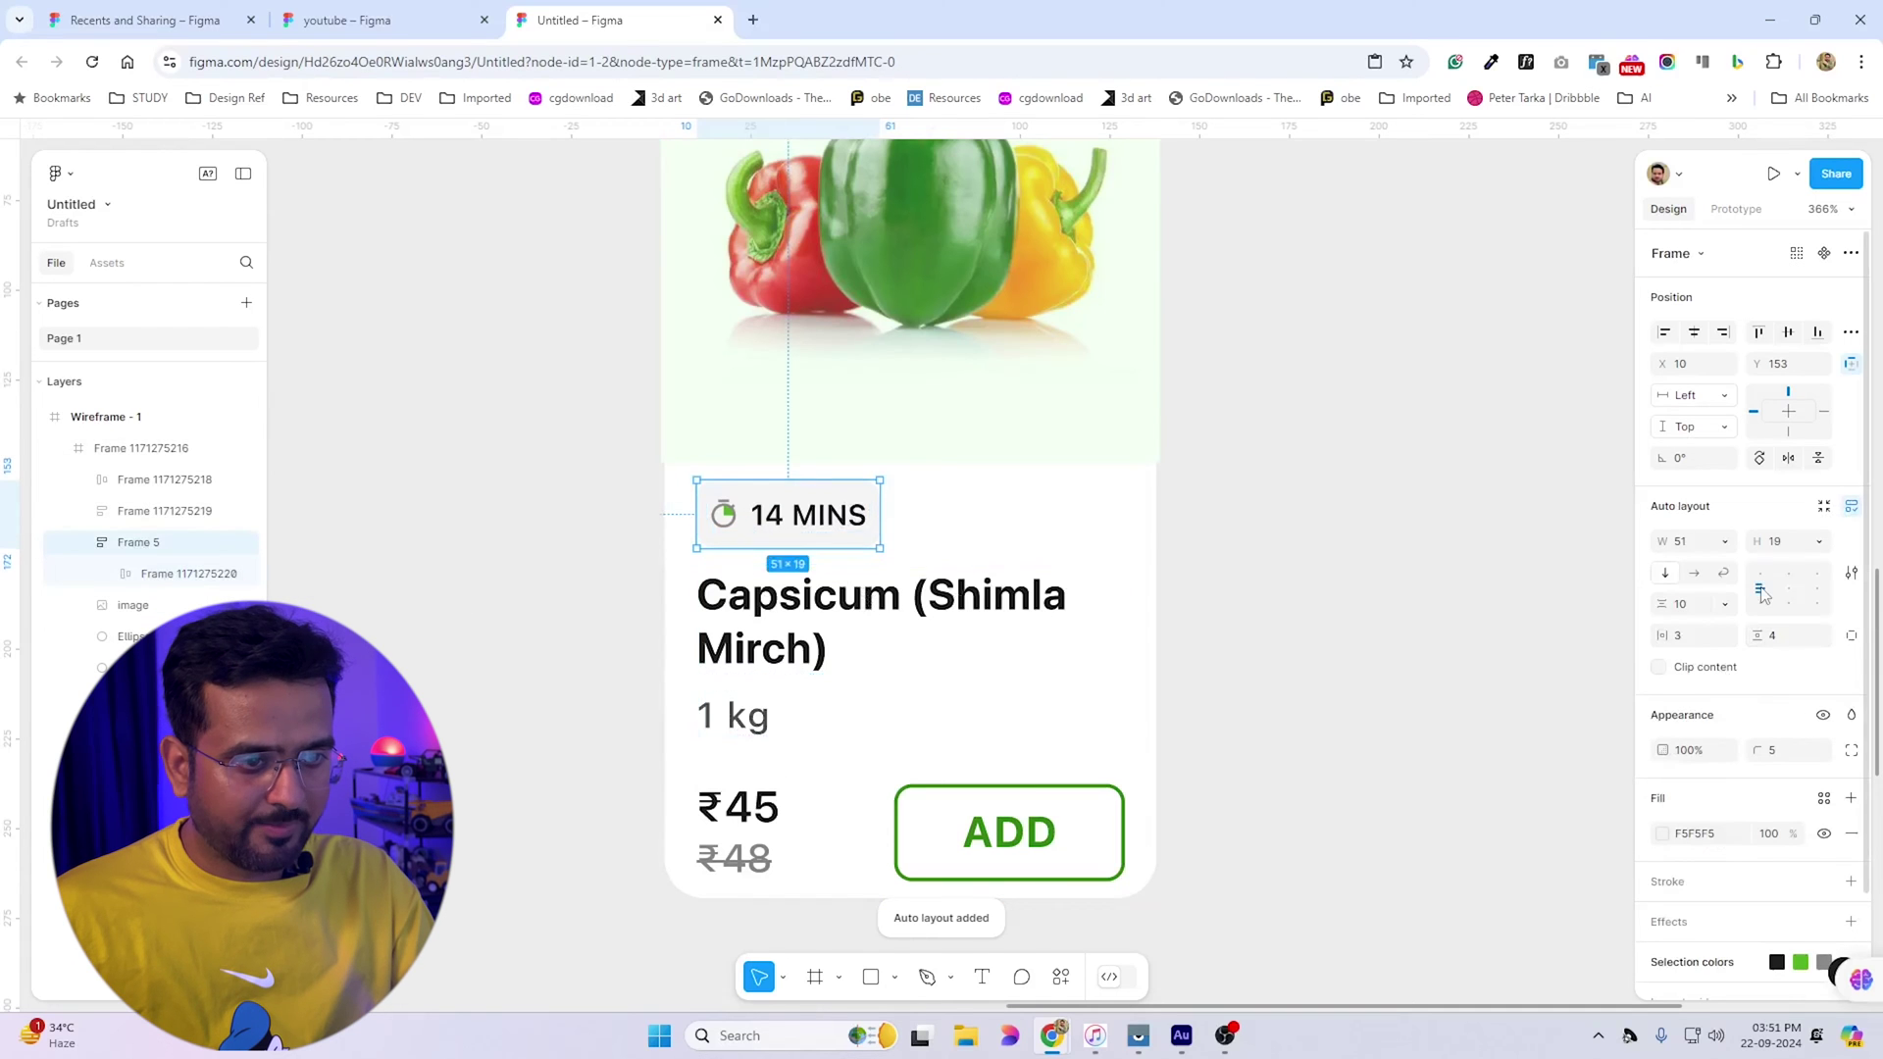
Try wrapping the 14 MINS badge, the title block and the price row directly in one auto layout frame
{"action": "left_click", "coordinate": [1072, 830]}
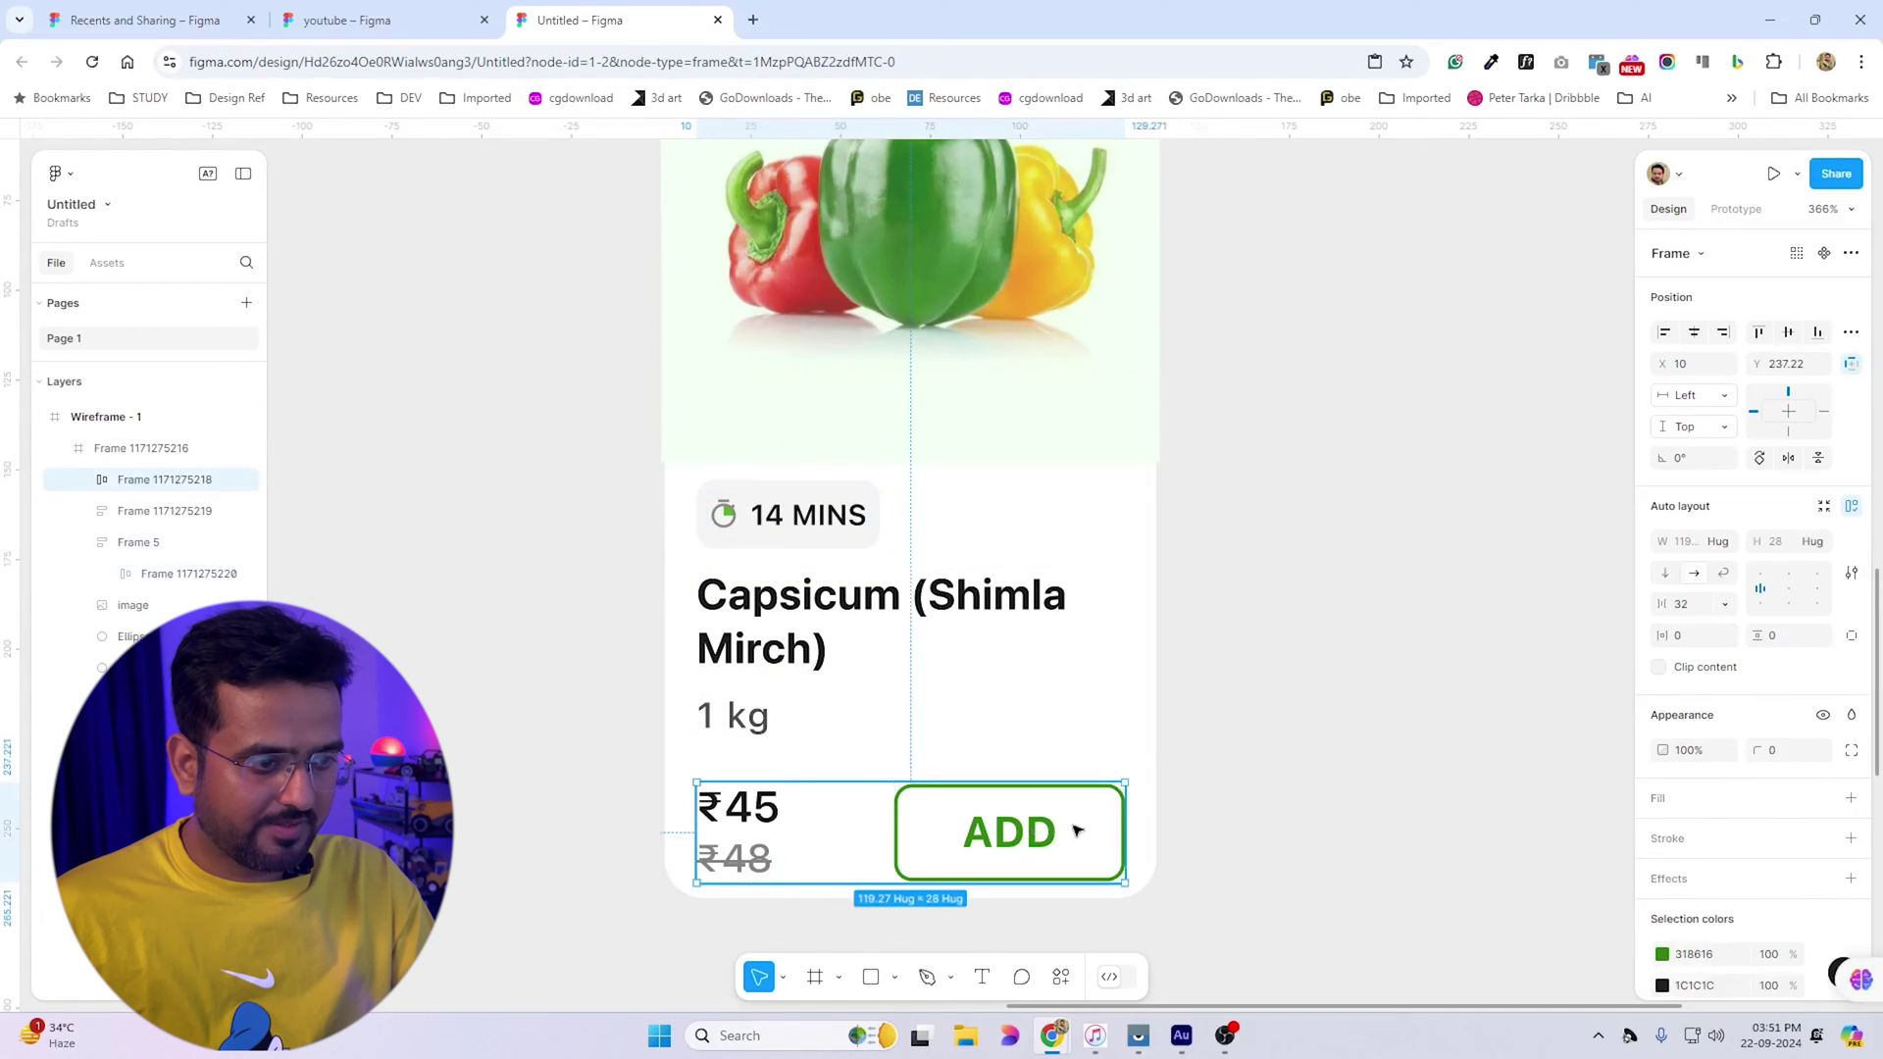
{"action": "left_click", "coordinate": [1019, 832]}
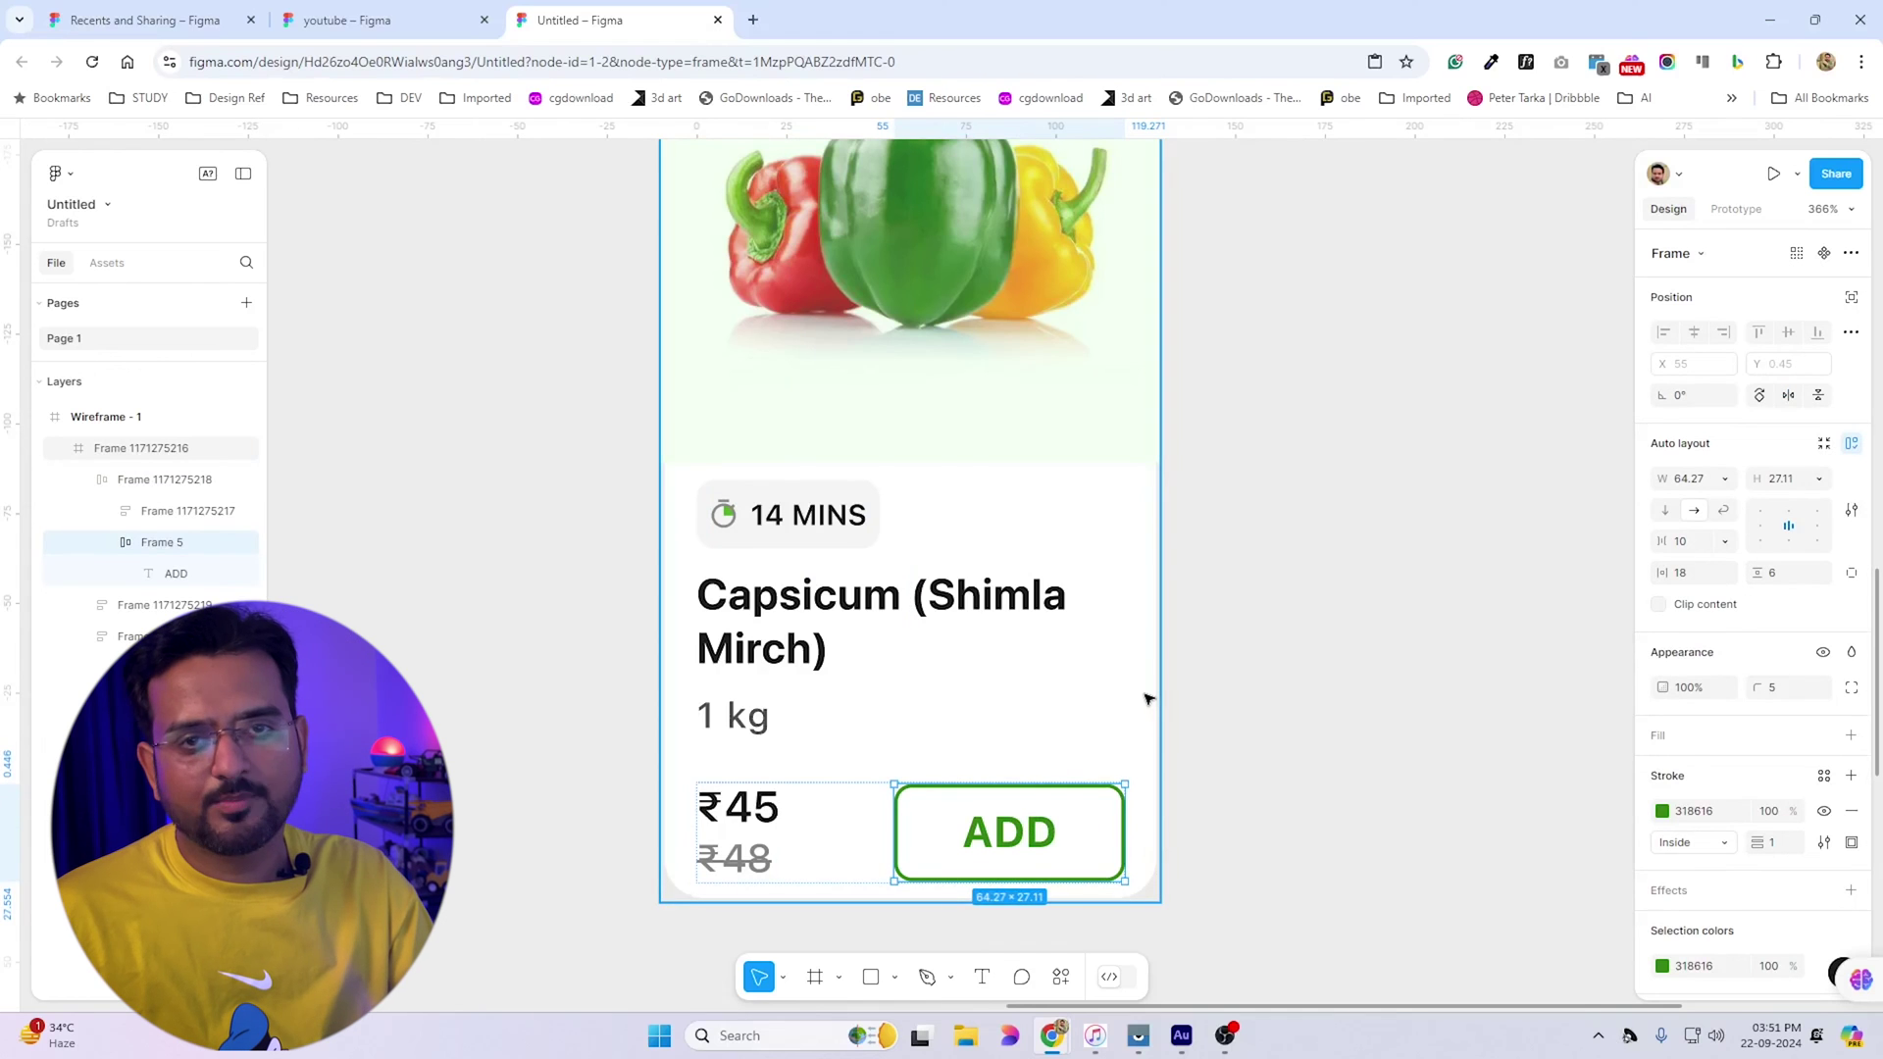
{"action": "left_click", "coordinate": [846, 513]}
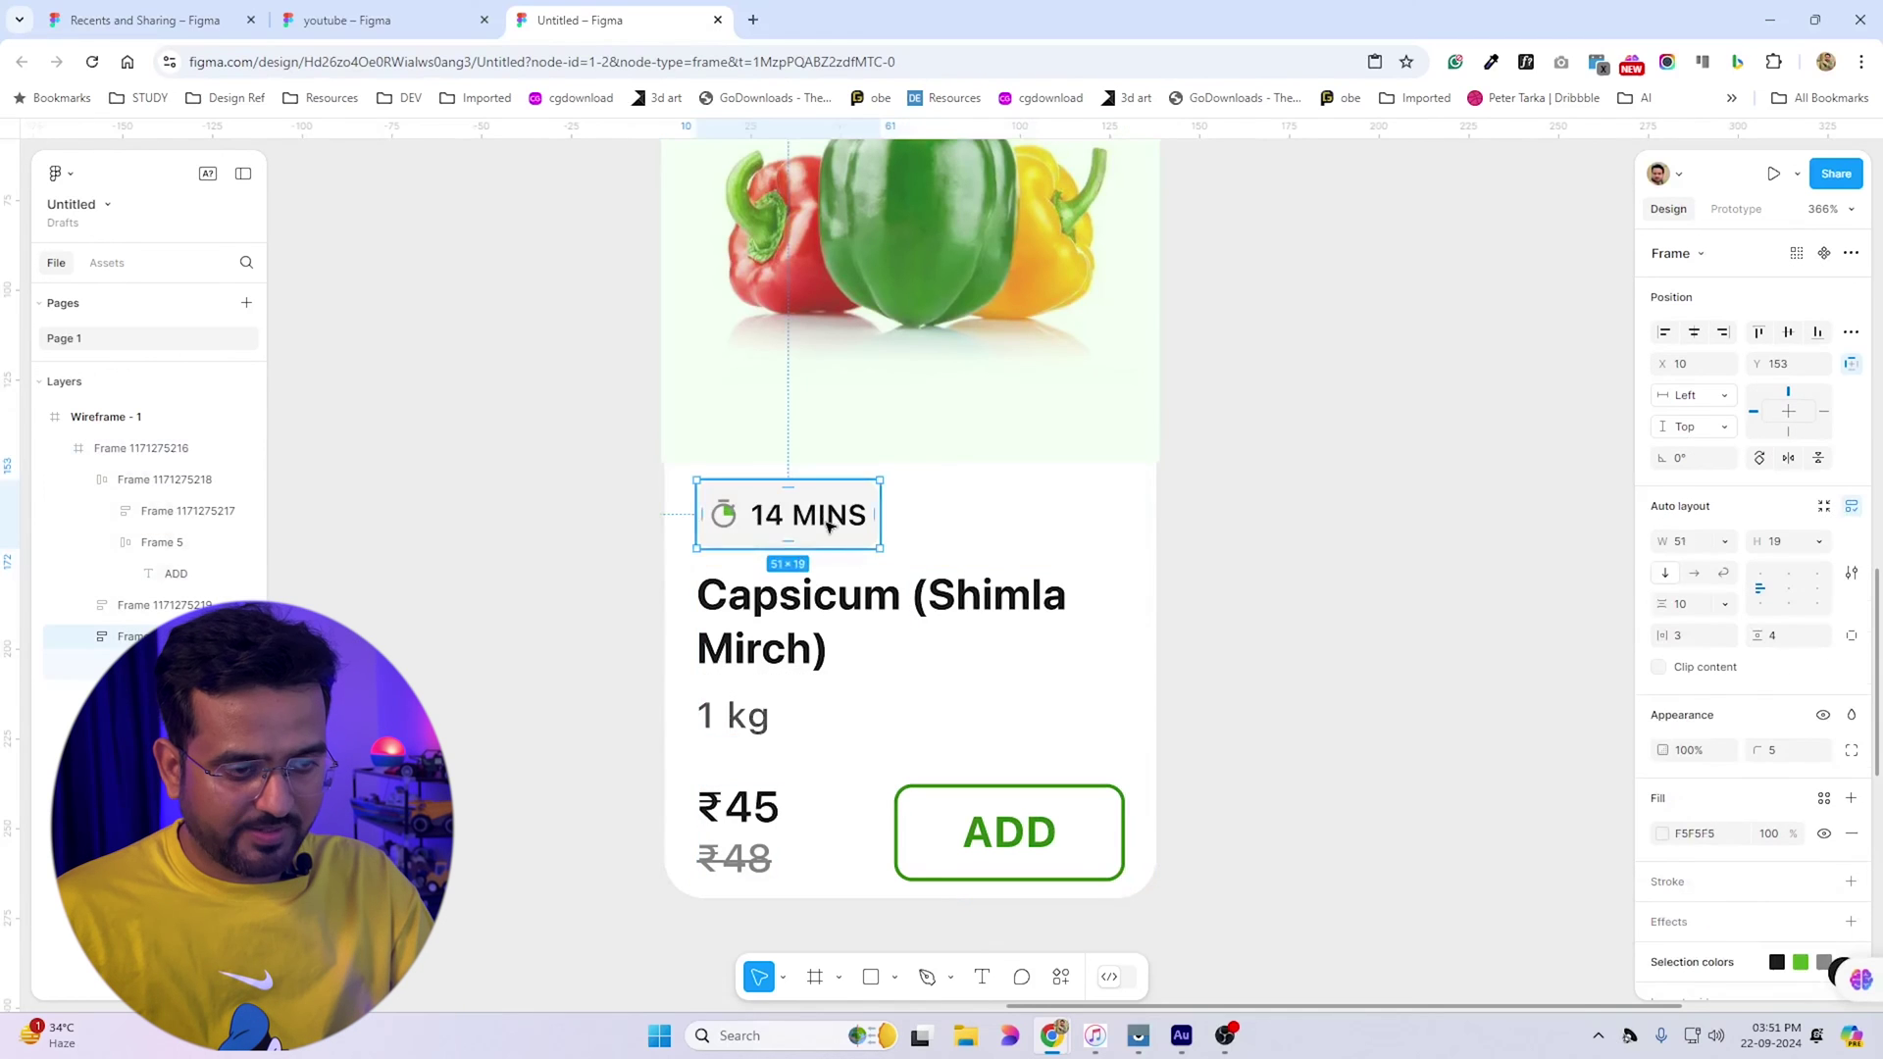
{"action": "left_click", "coordinate": [824, 670], "text": "shift"}
{"action": "left_click", "coordinate": [833, 829], "text": "shift"}
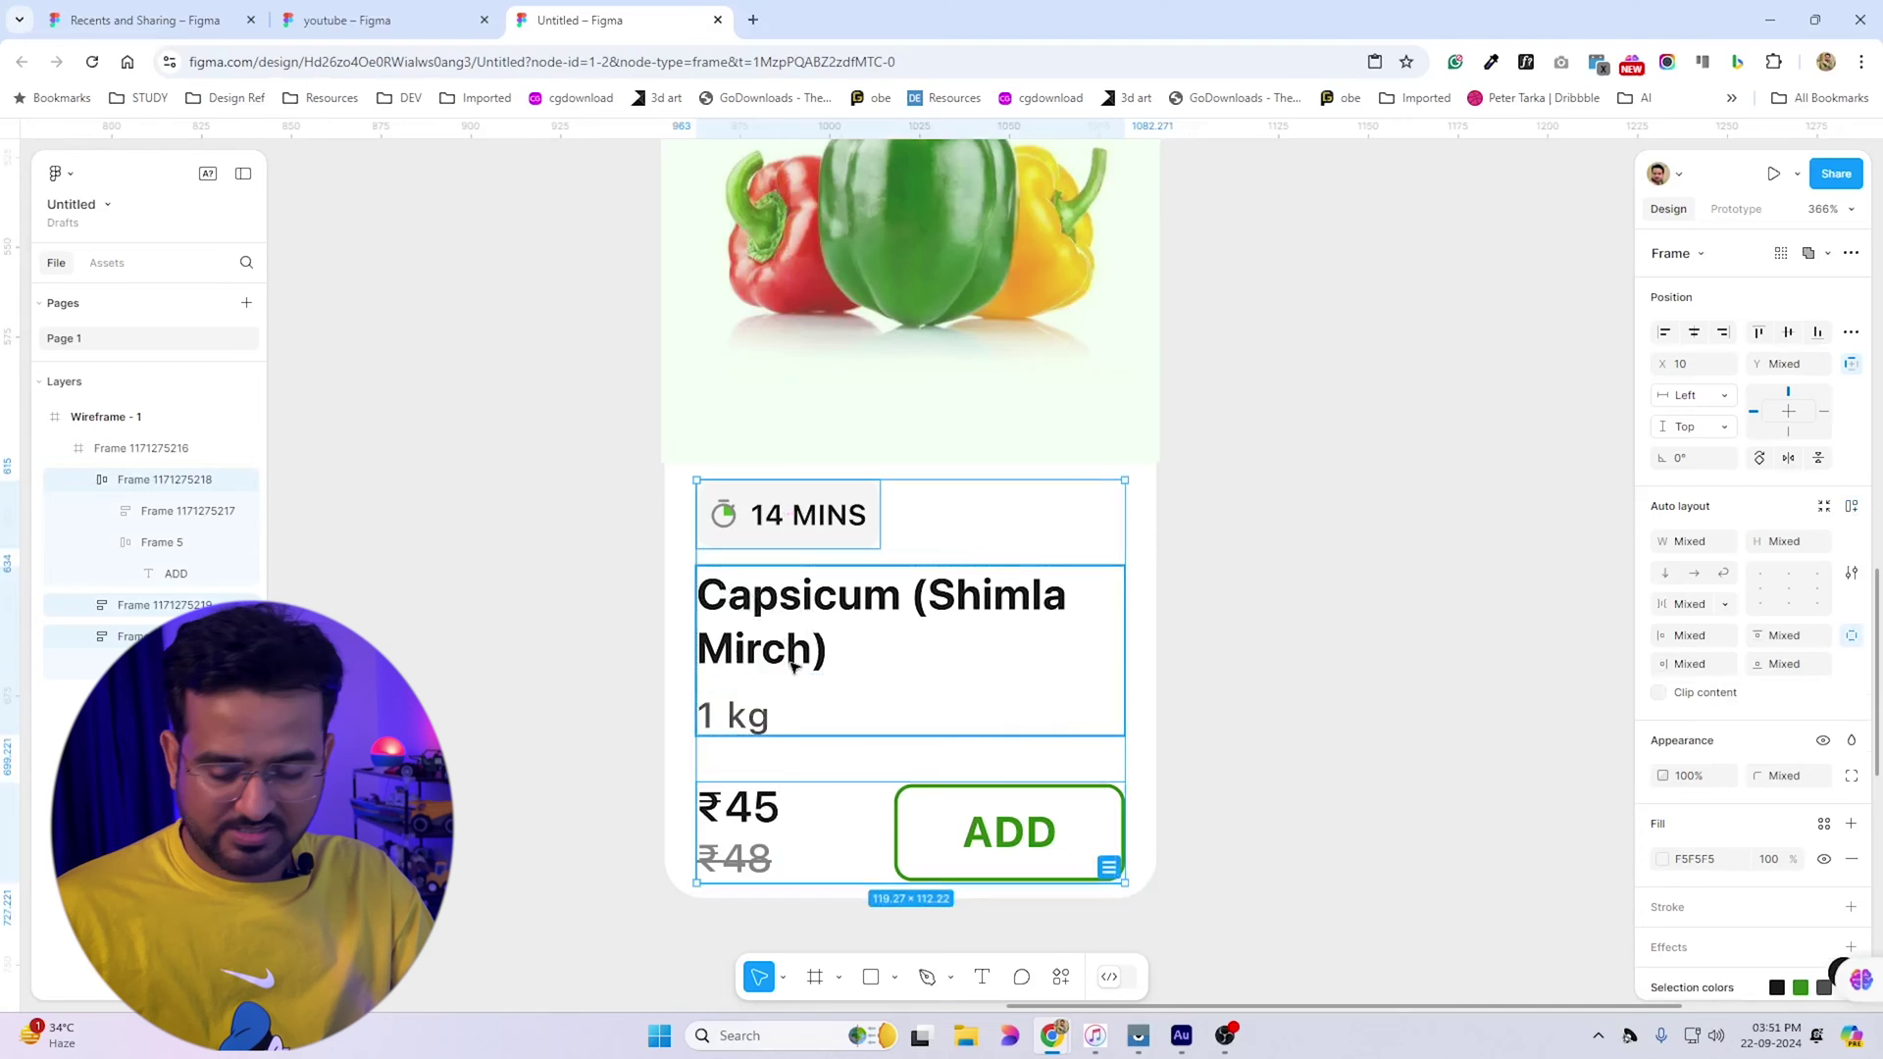
{"action": "key", "text": "shift+a"}
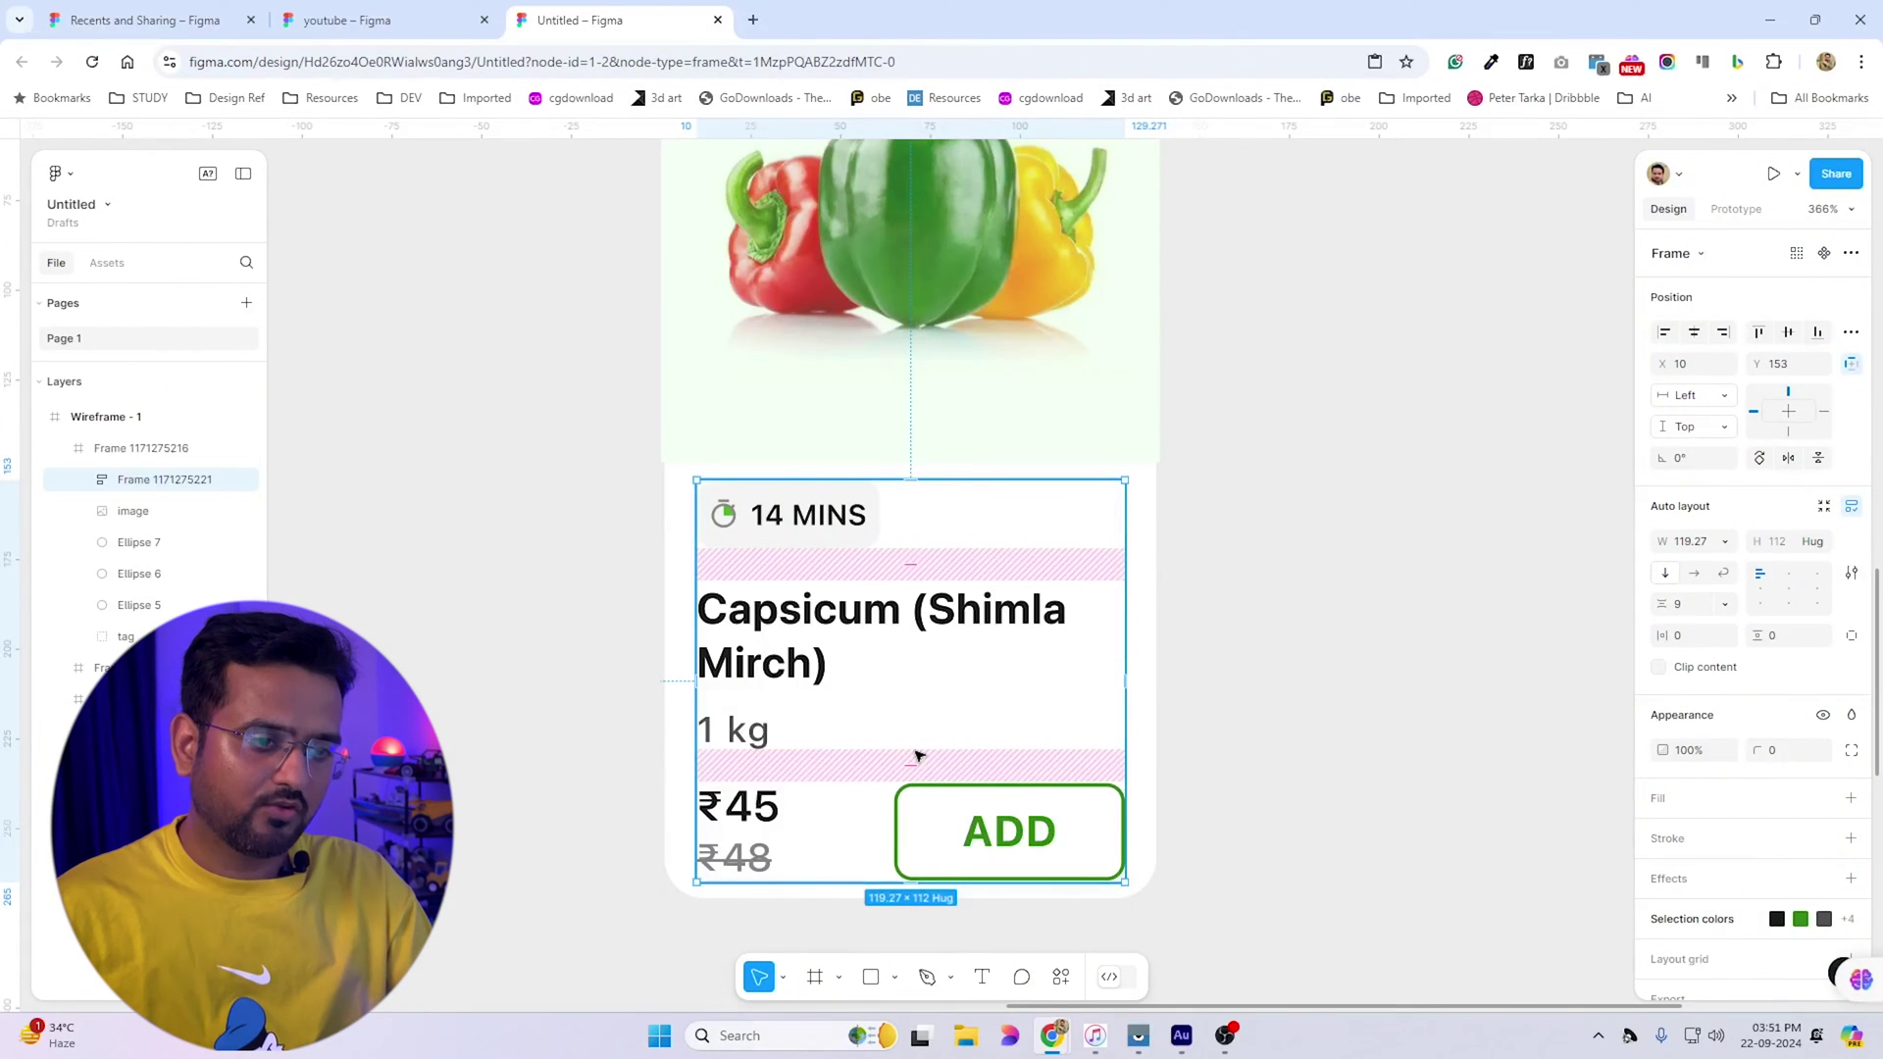
{"action": "key", "text": "Return"}
Wrap the 14 MINS badge and title block in an auto layout frame, and nest it with the price row in an outer auto layout
{"action": "left_click", "coordinate": [775, 667]}
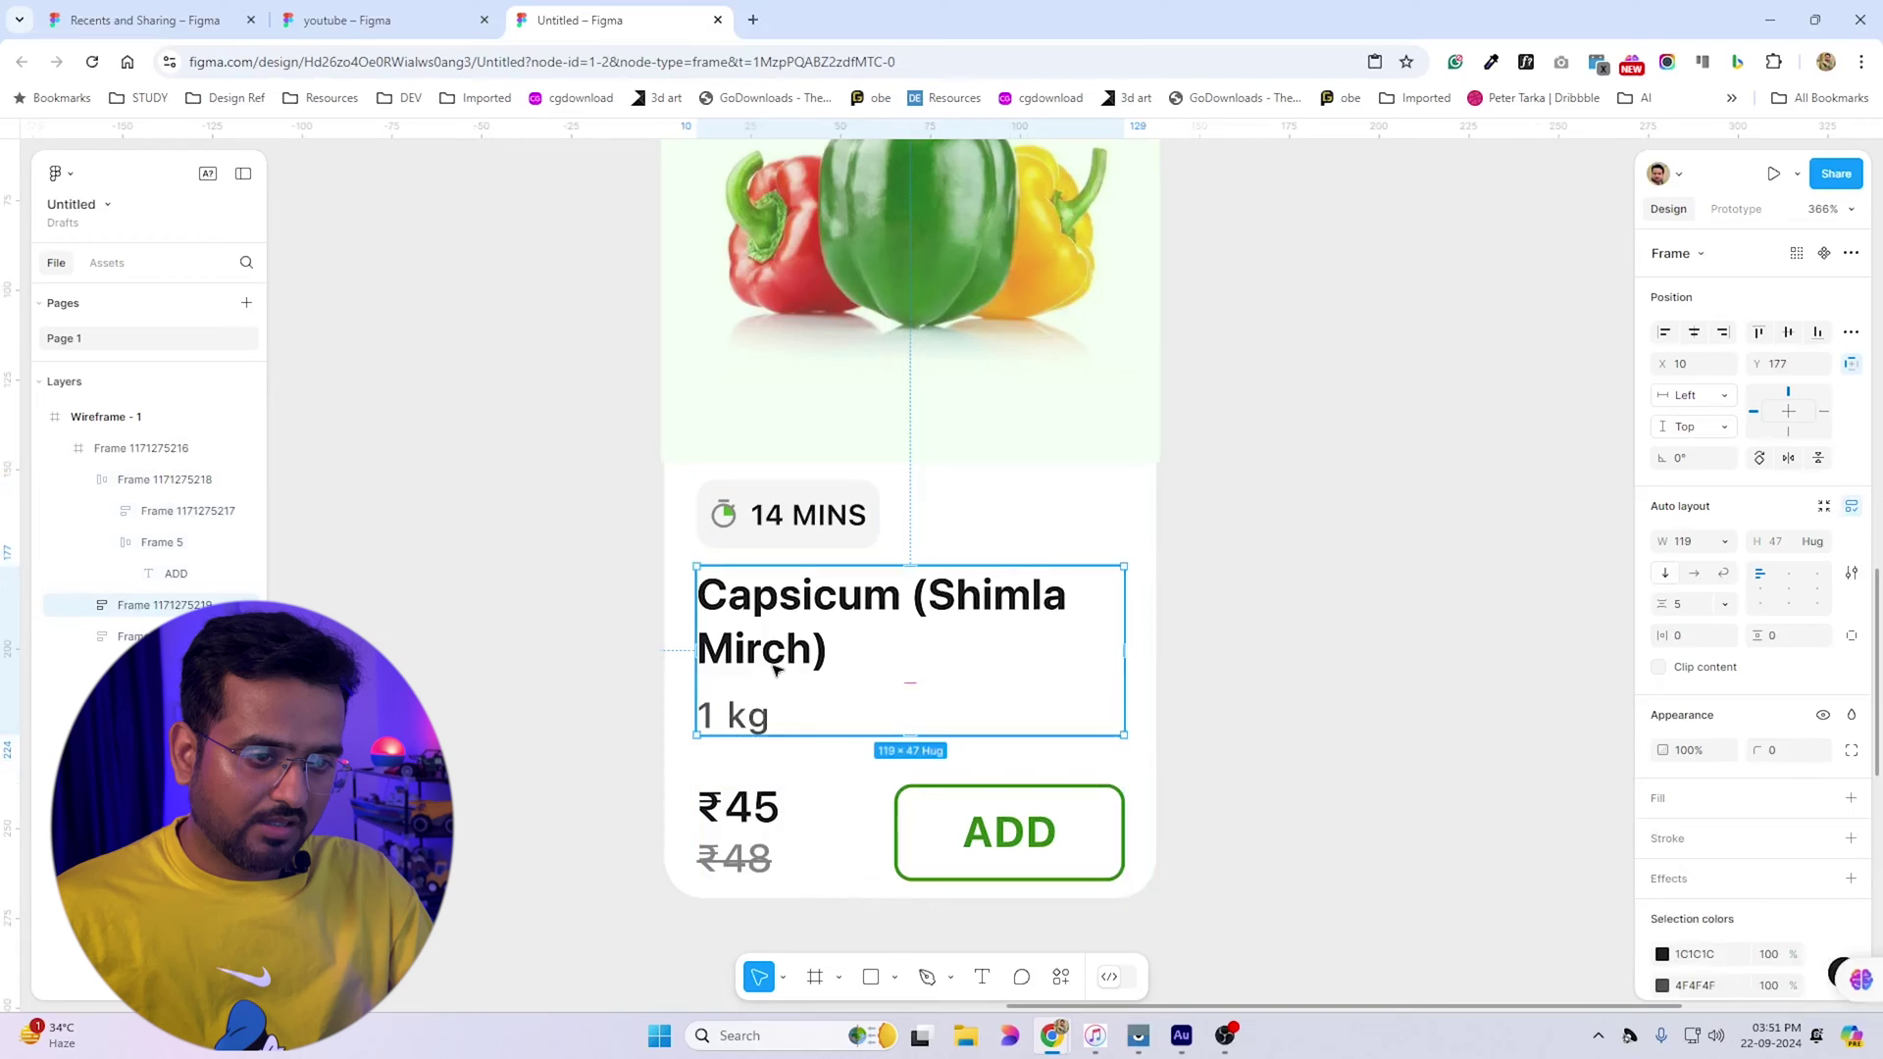
{"action": "left_click", "coordinate": [760, 514], "text": "shift"}
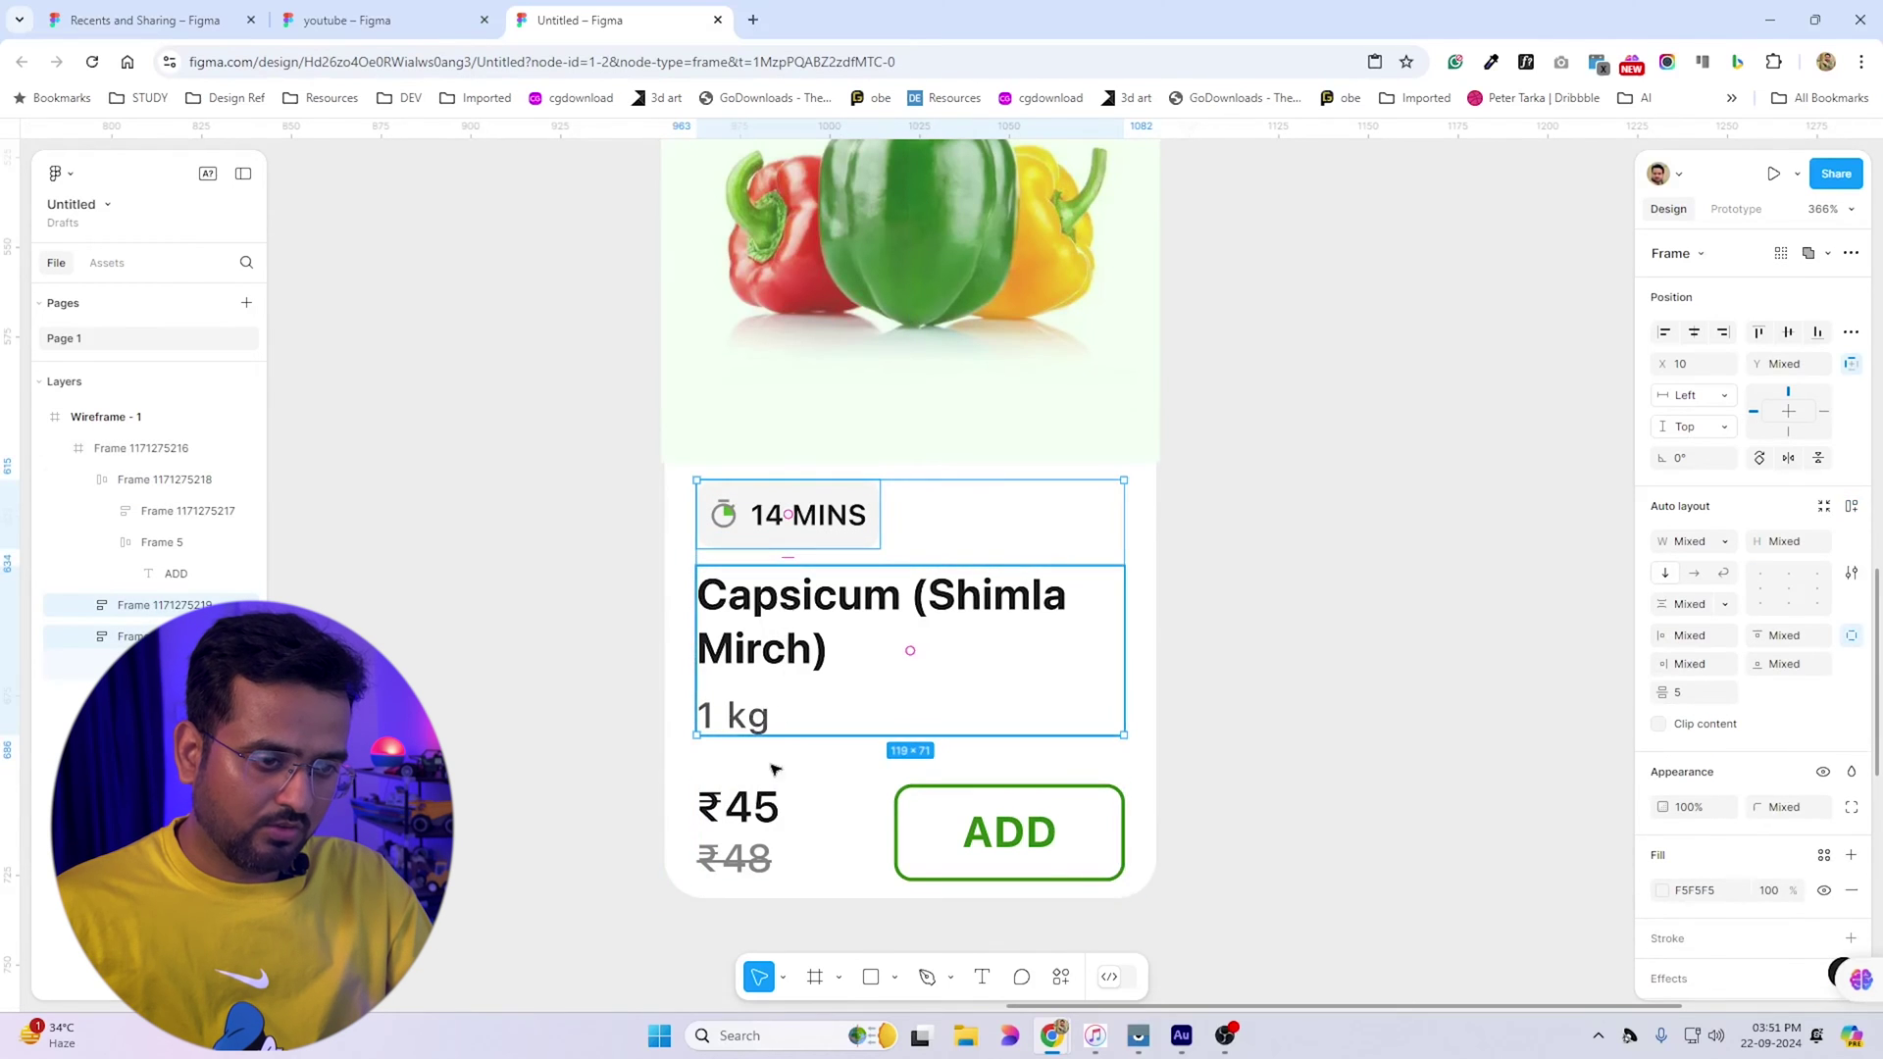
{"action": "key", "text": "shift+a"}
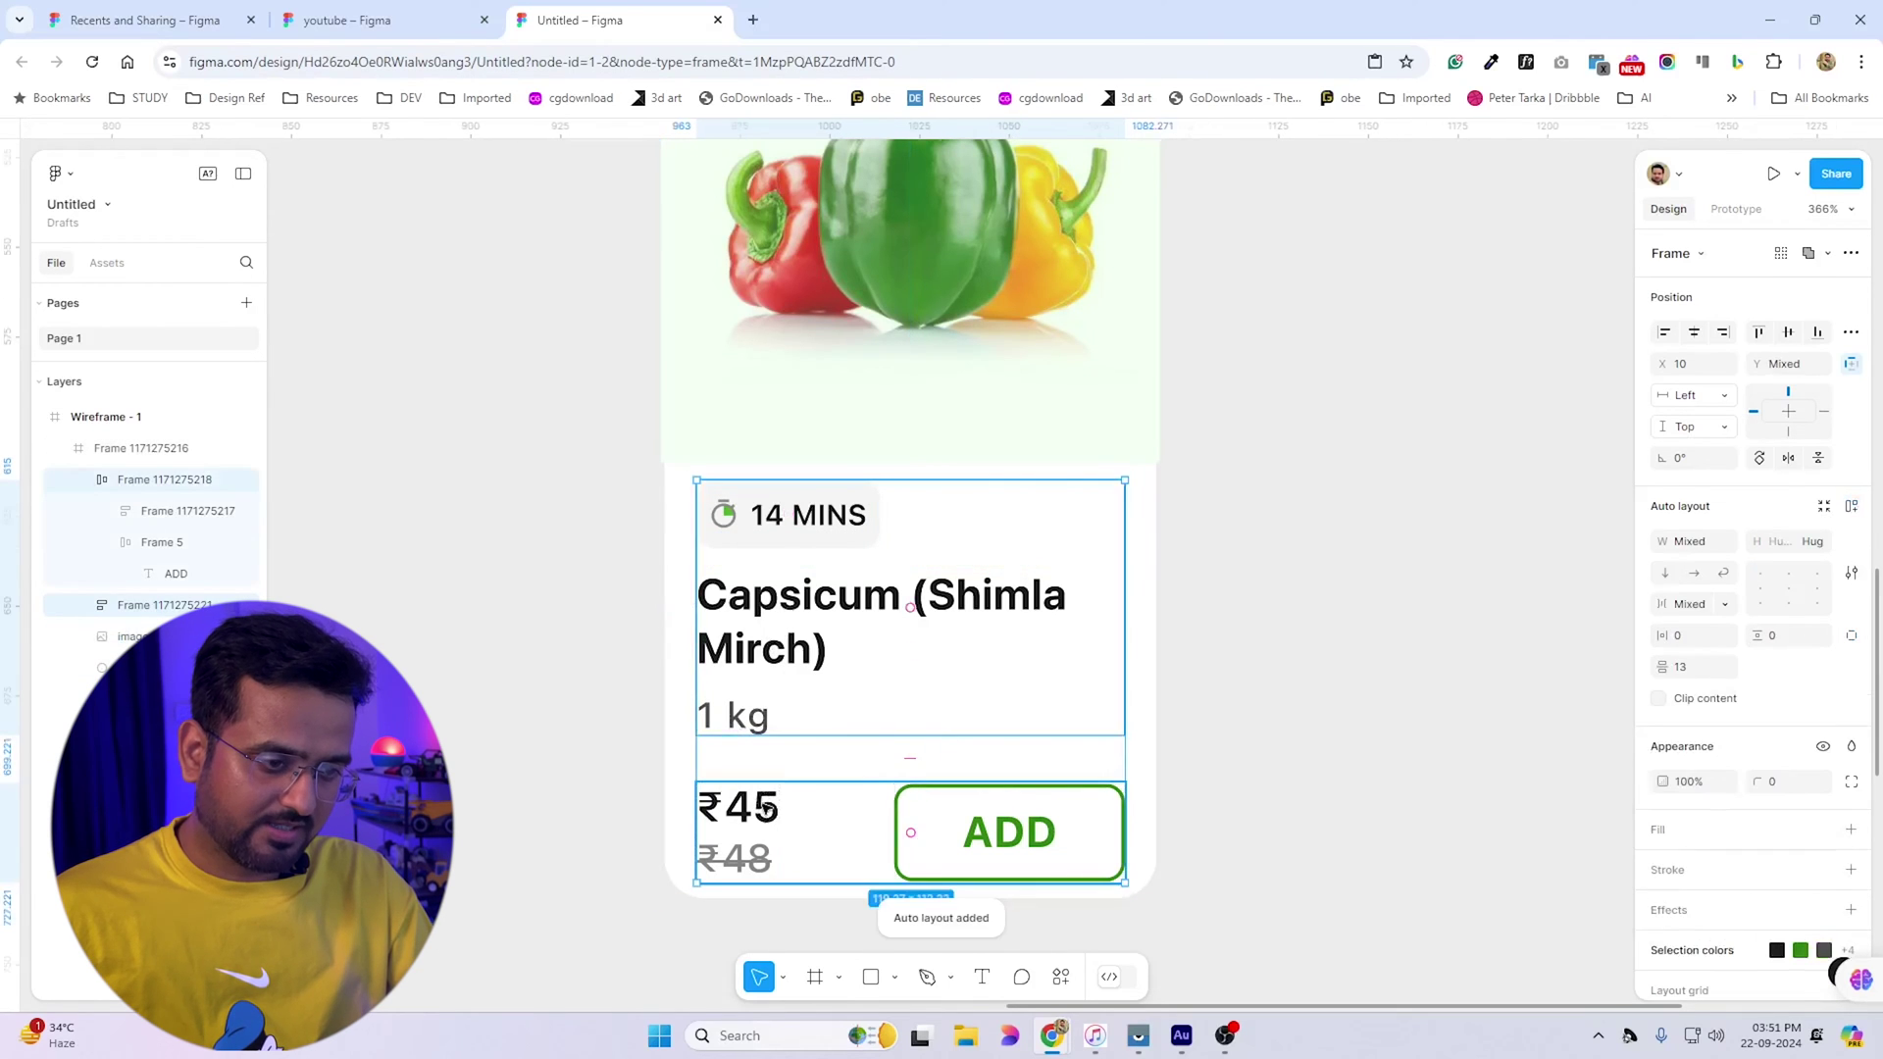
{"action": "left_click", "coordinate": [768, 806], "text": "shift"}
{"action": "key", "text": "shift+a"}
{"action": "left_click", "coordinate": [79, 480]}
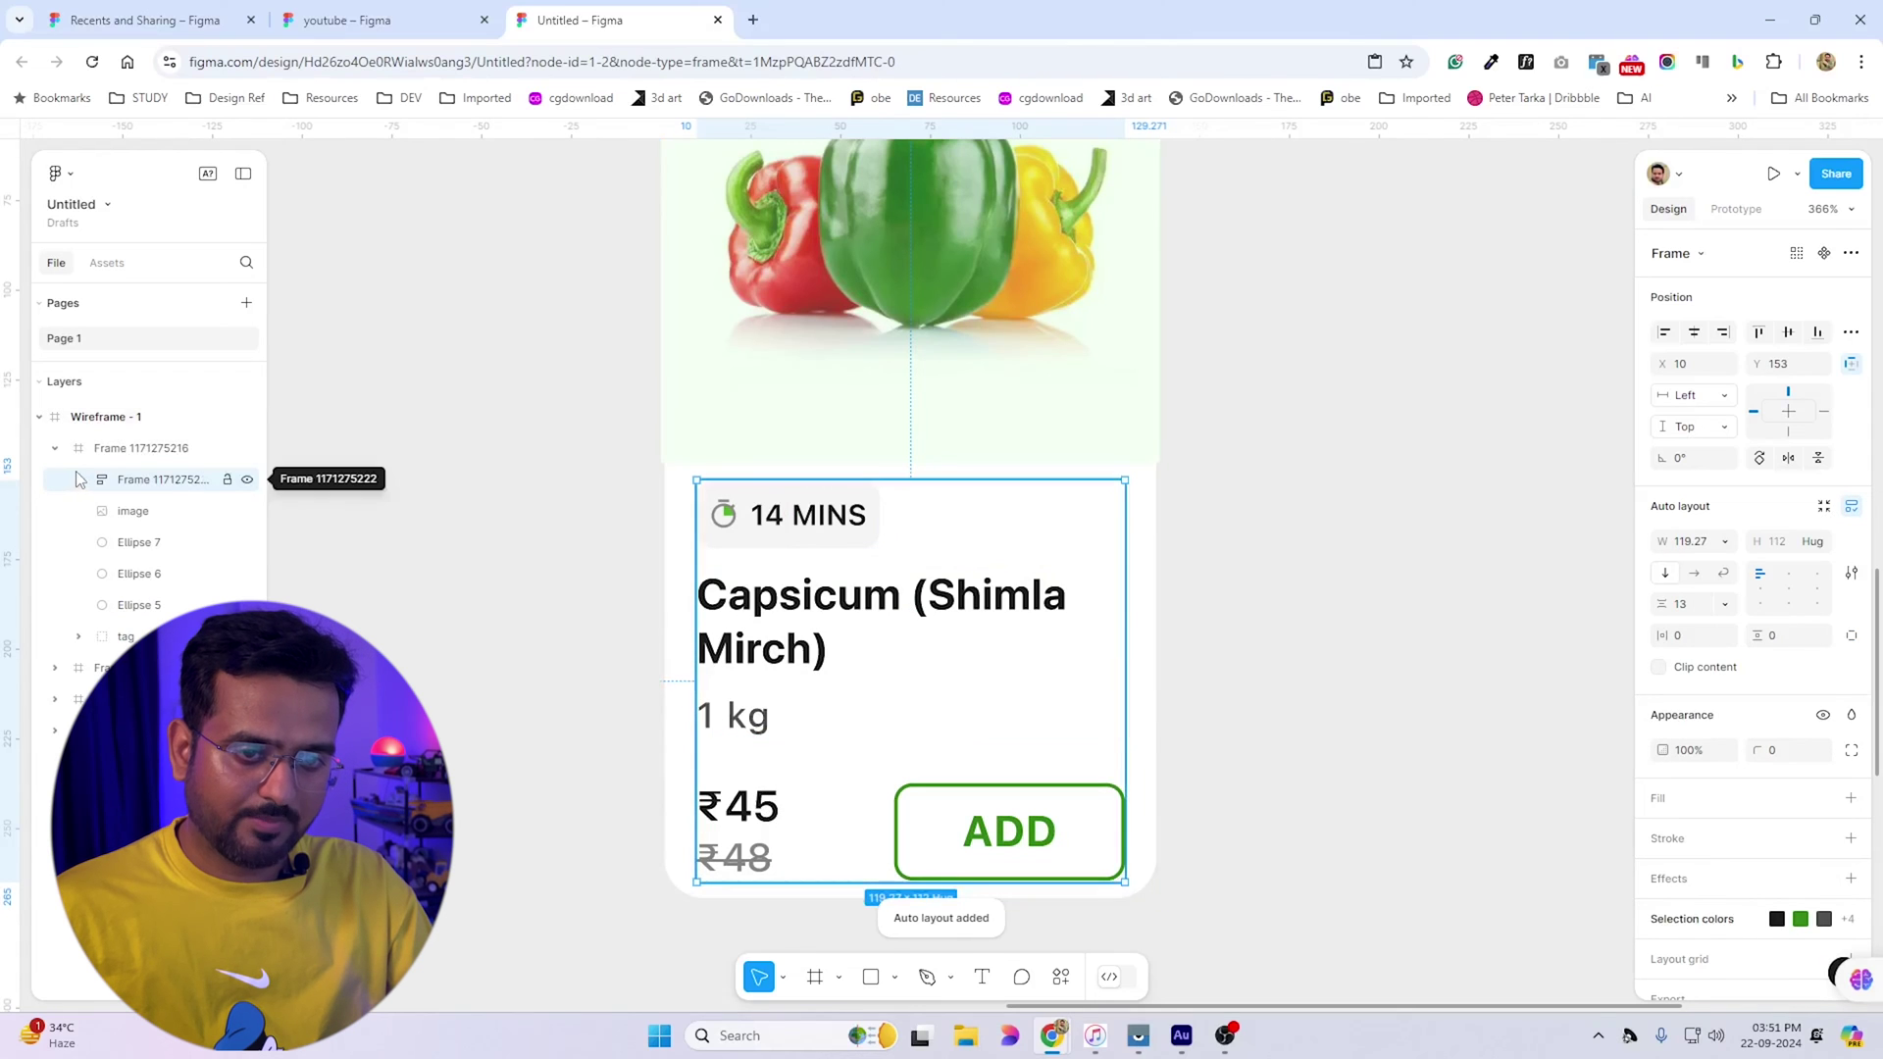
{"action": "left_click", "coordinate": [99, 542]}
{"action": "key", "text": "alt+l"}
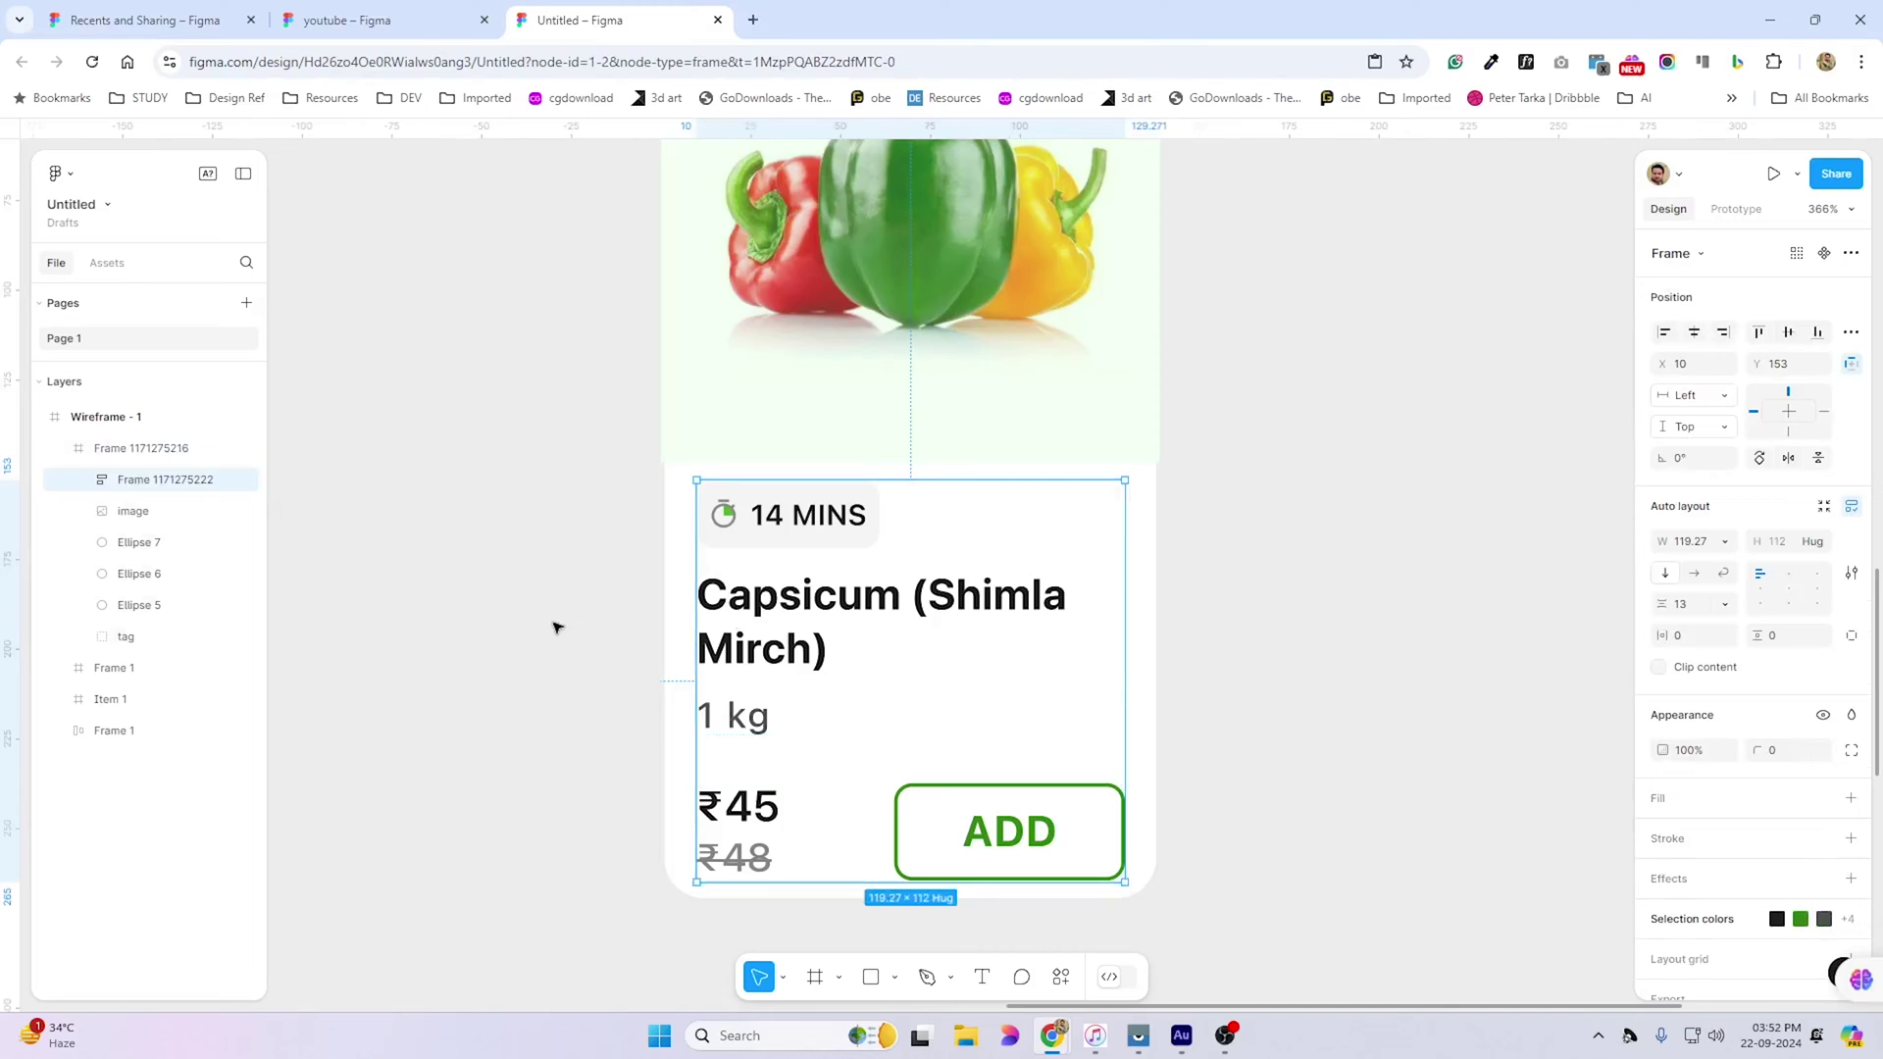
Apply suggested auto layout to the entire original Capsicum card on the left and go through the nested frames in its layer tree
{"action": "scroll", "coordinate": [554, 628], "scroll_direction": "down", "scroll_amount": 5}
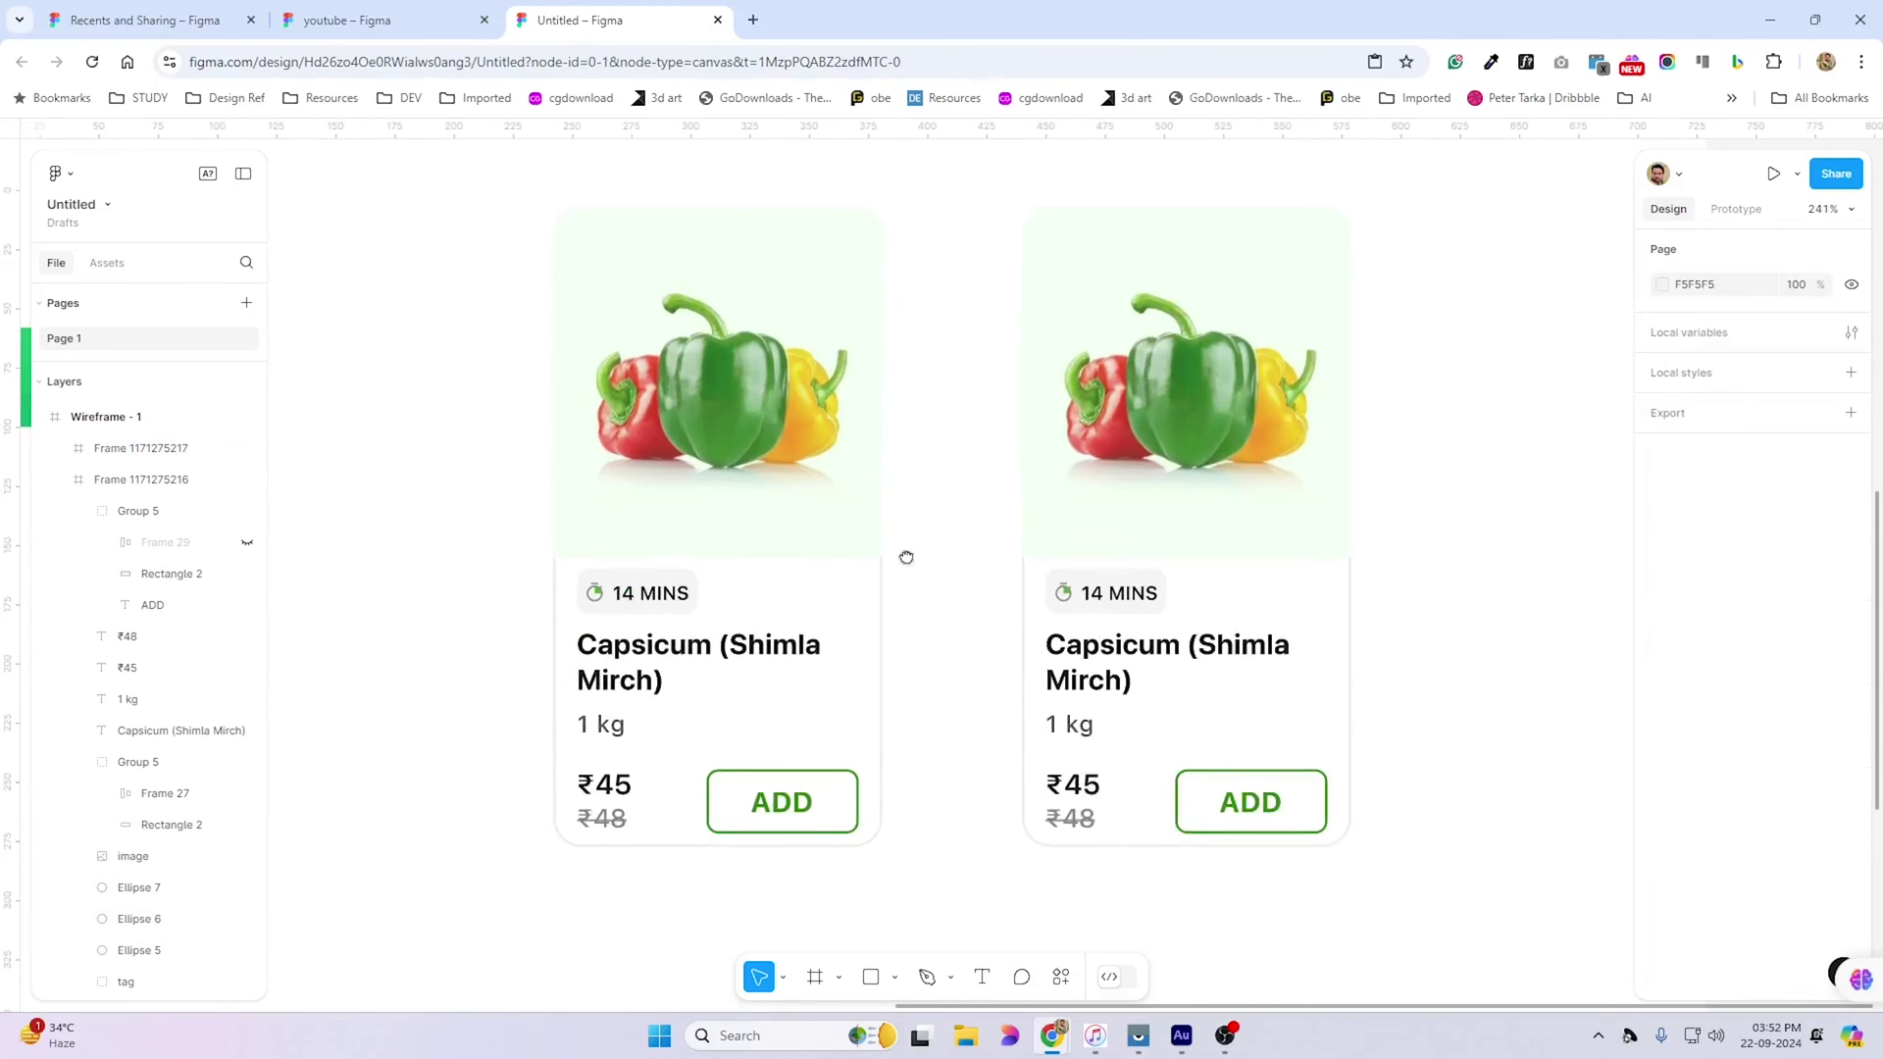
{"action": "left_click", "coordinate": [730, 464]}
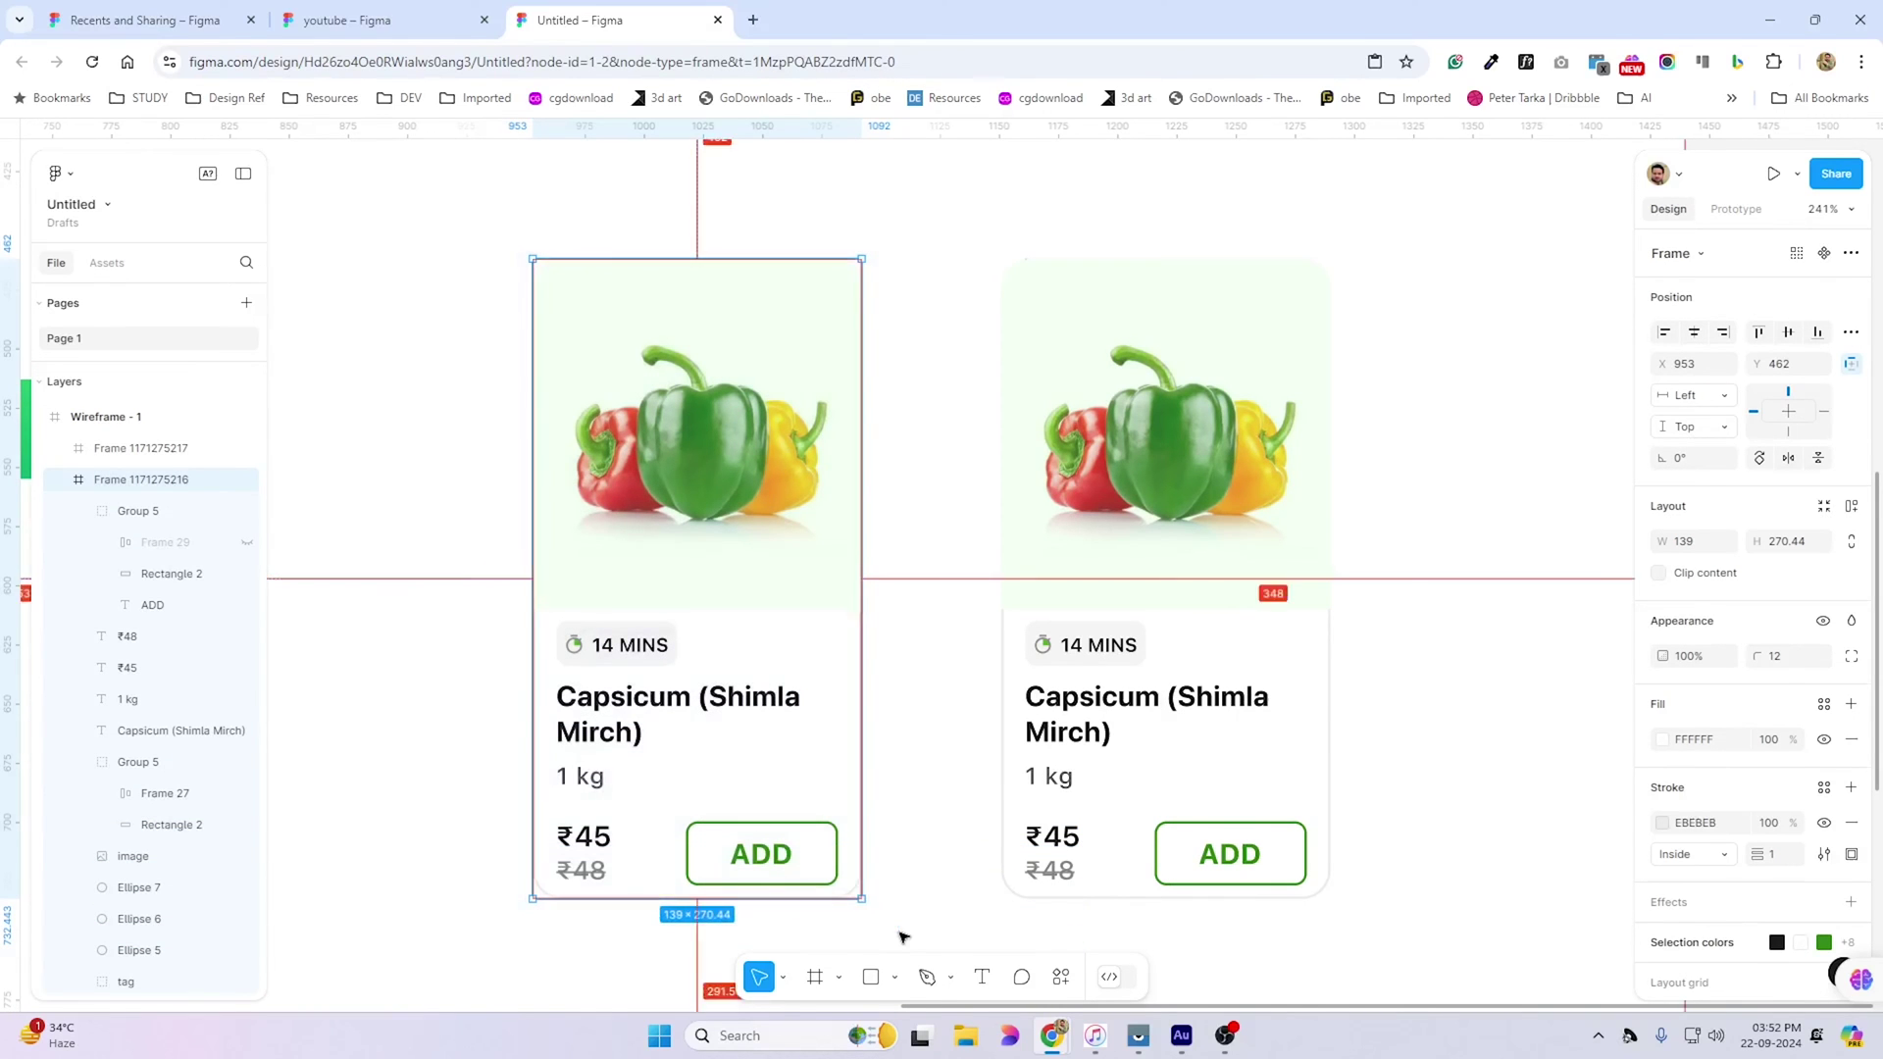
{"action": "key", "text": "shift+a"}
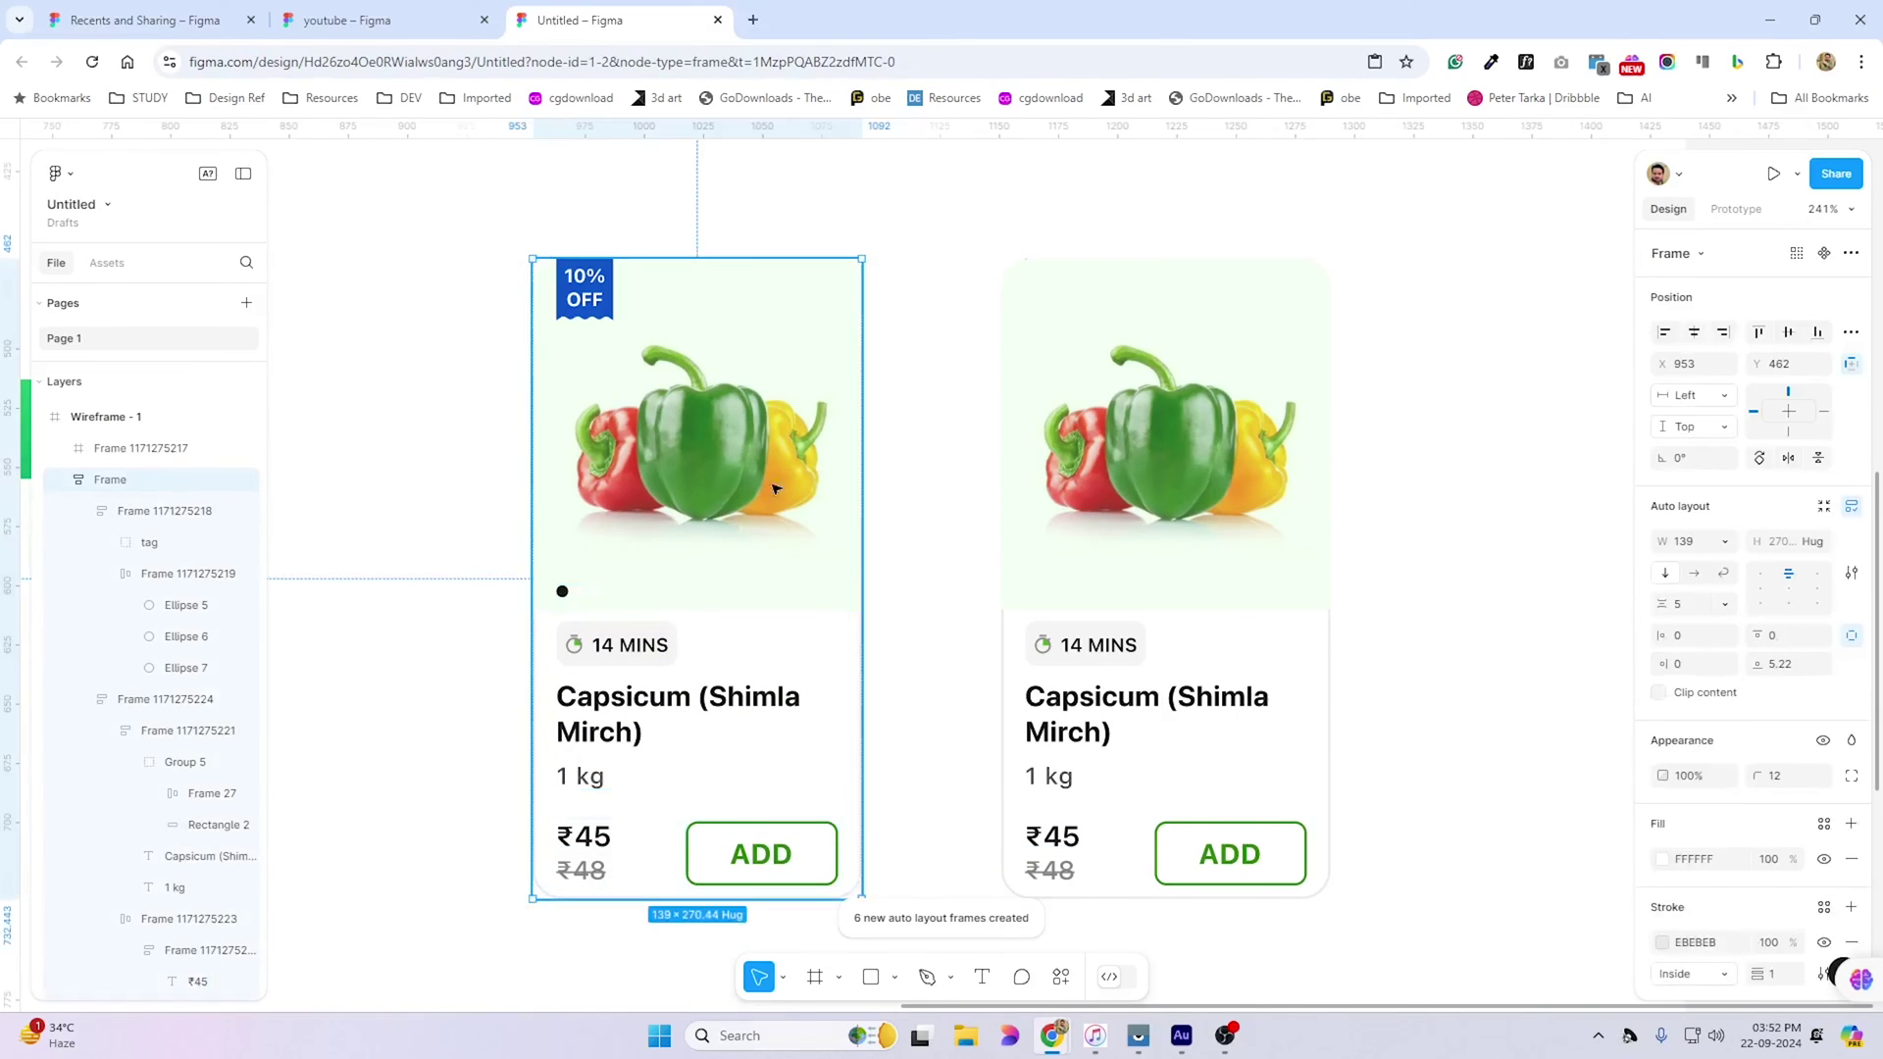
{"action": "left_click", "coordinate": [110, 543]}
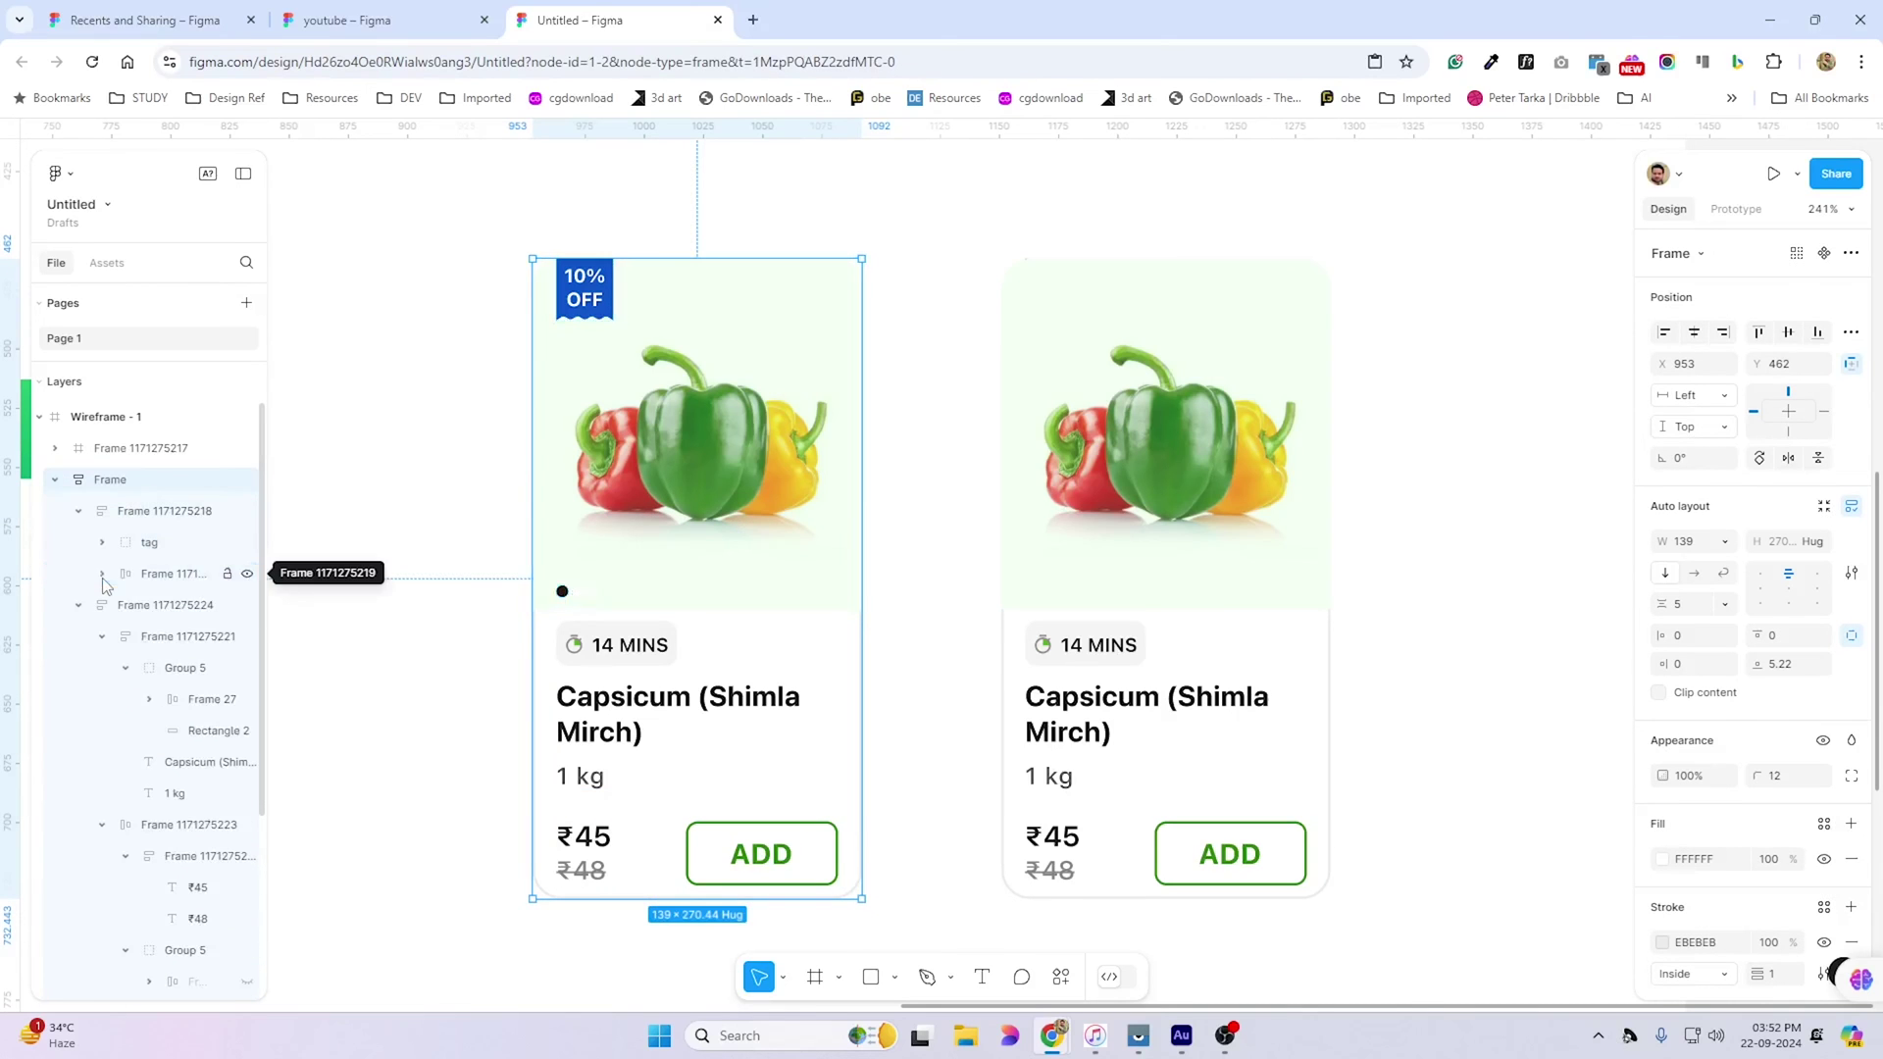
{"action": "left_click", "coordinate": [102, 574]}
{"action": "left_click", "coordinate": [124, 668]}
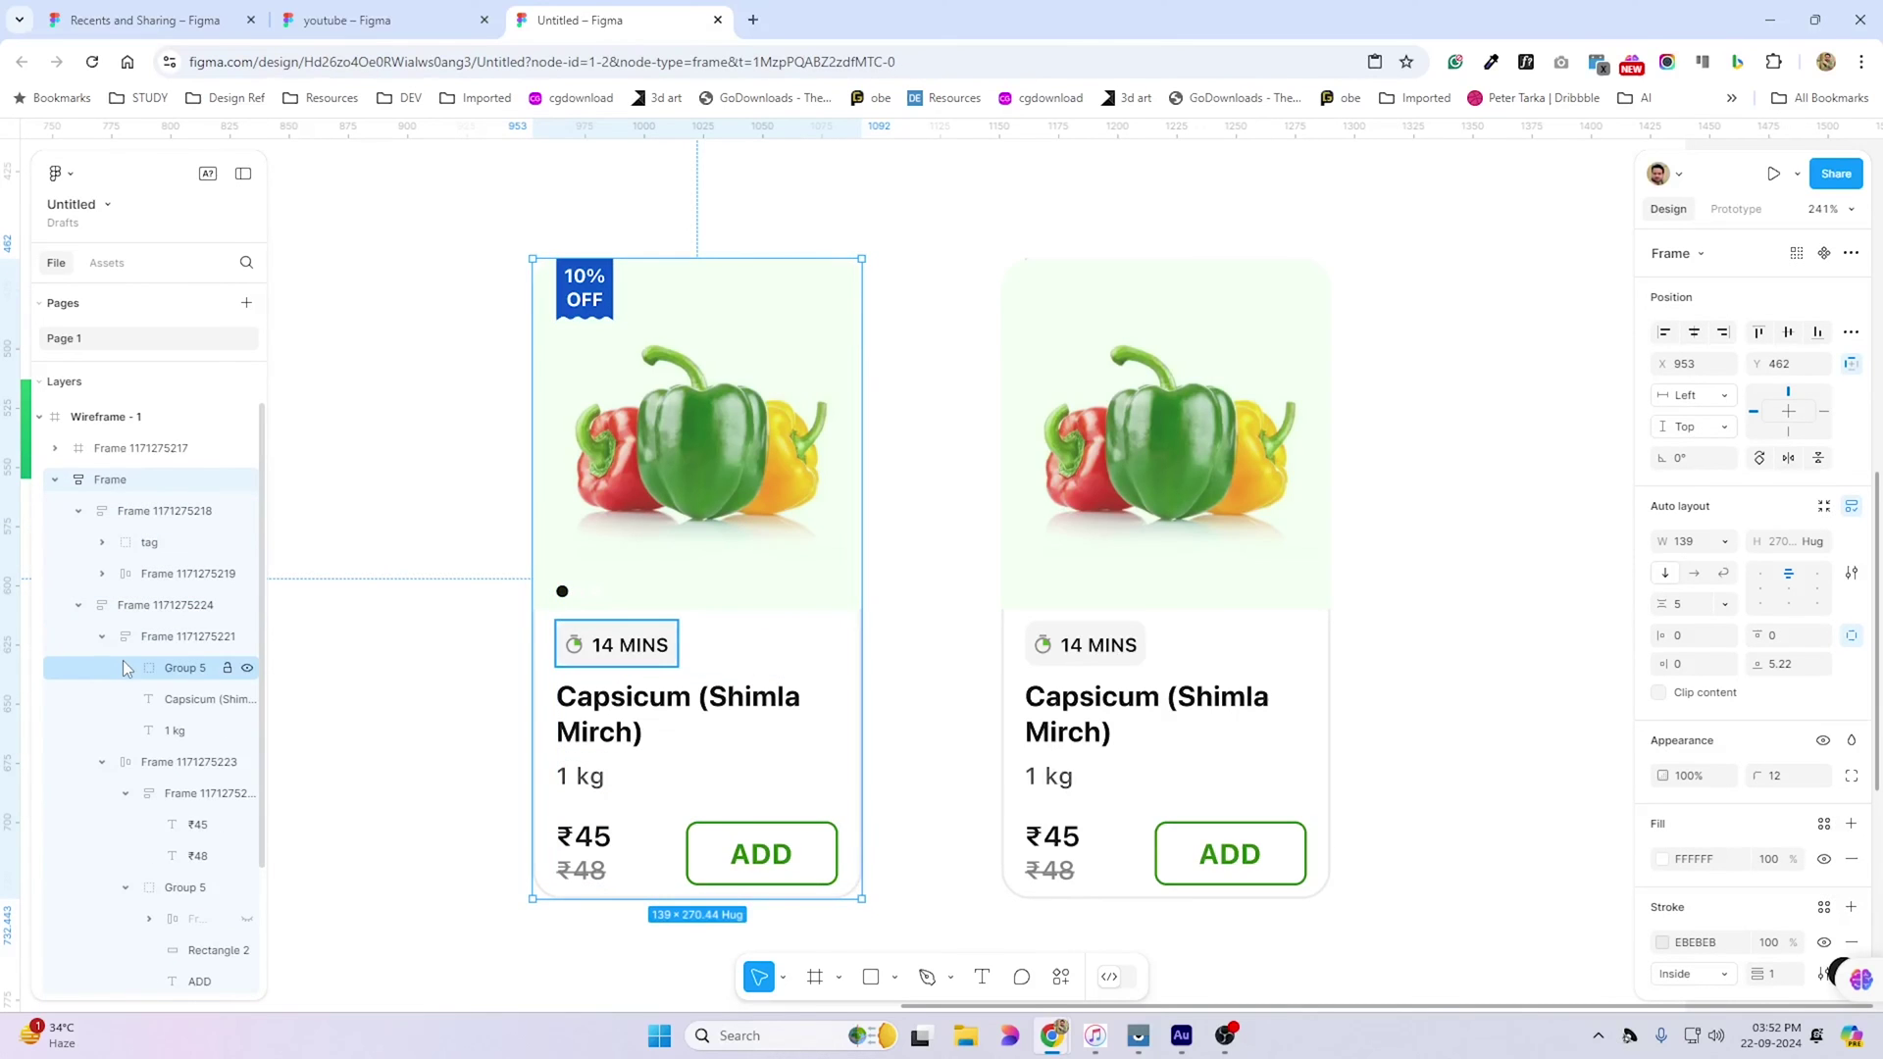
{"action": "left_click", "coordinate": [148, 511]}
{"action": "left_click", "coordinate": [55, 479]}
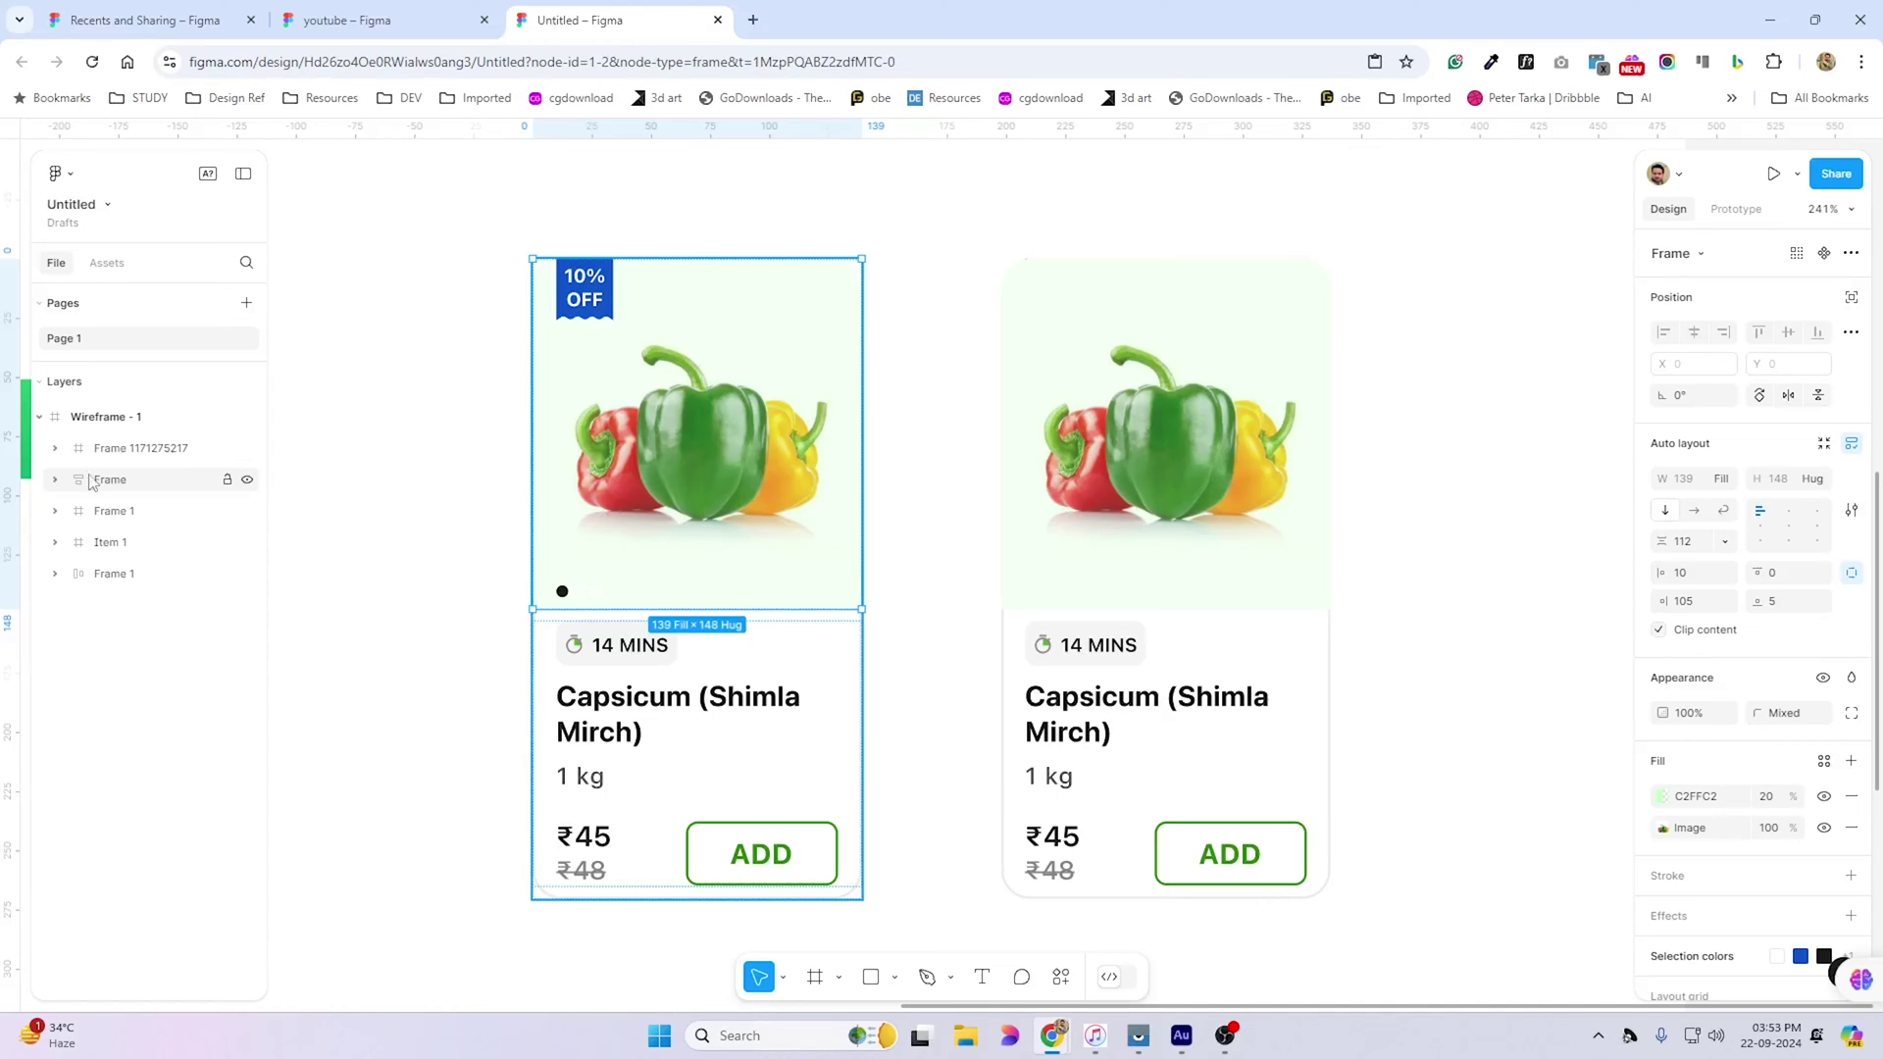
Turn the left card's 14 MINS badge group, with its inner frame and background rectangle, into an auto layout frame
{"action": "left_click", "coordinate": [613, 655], "text": "ctrl"}
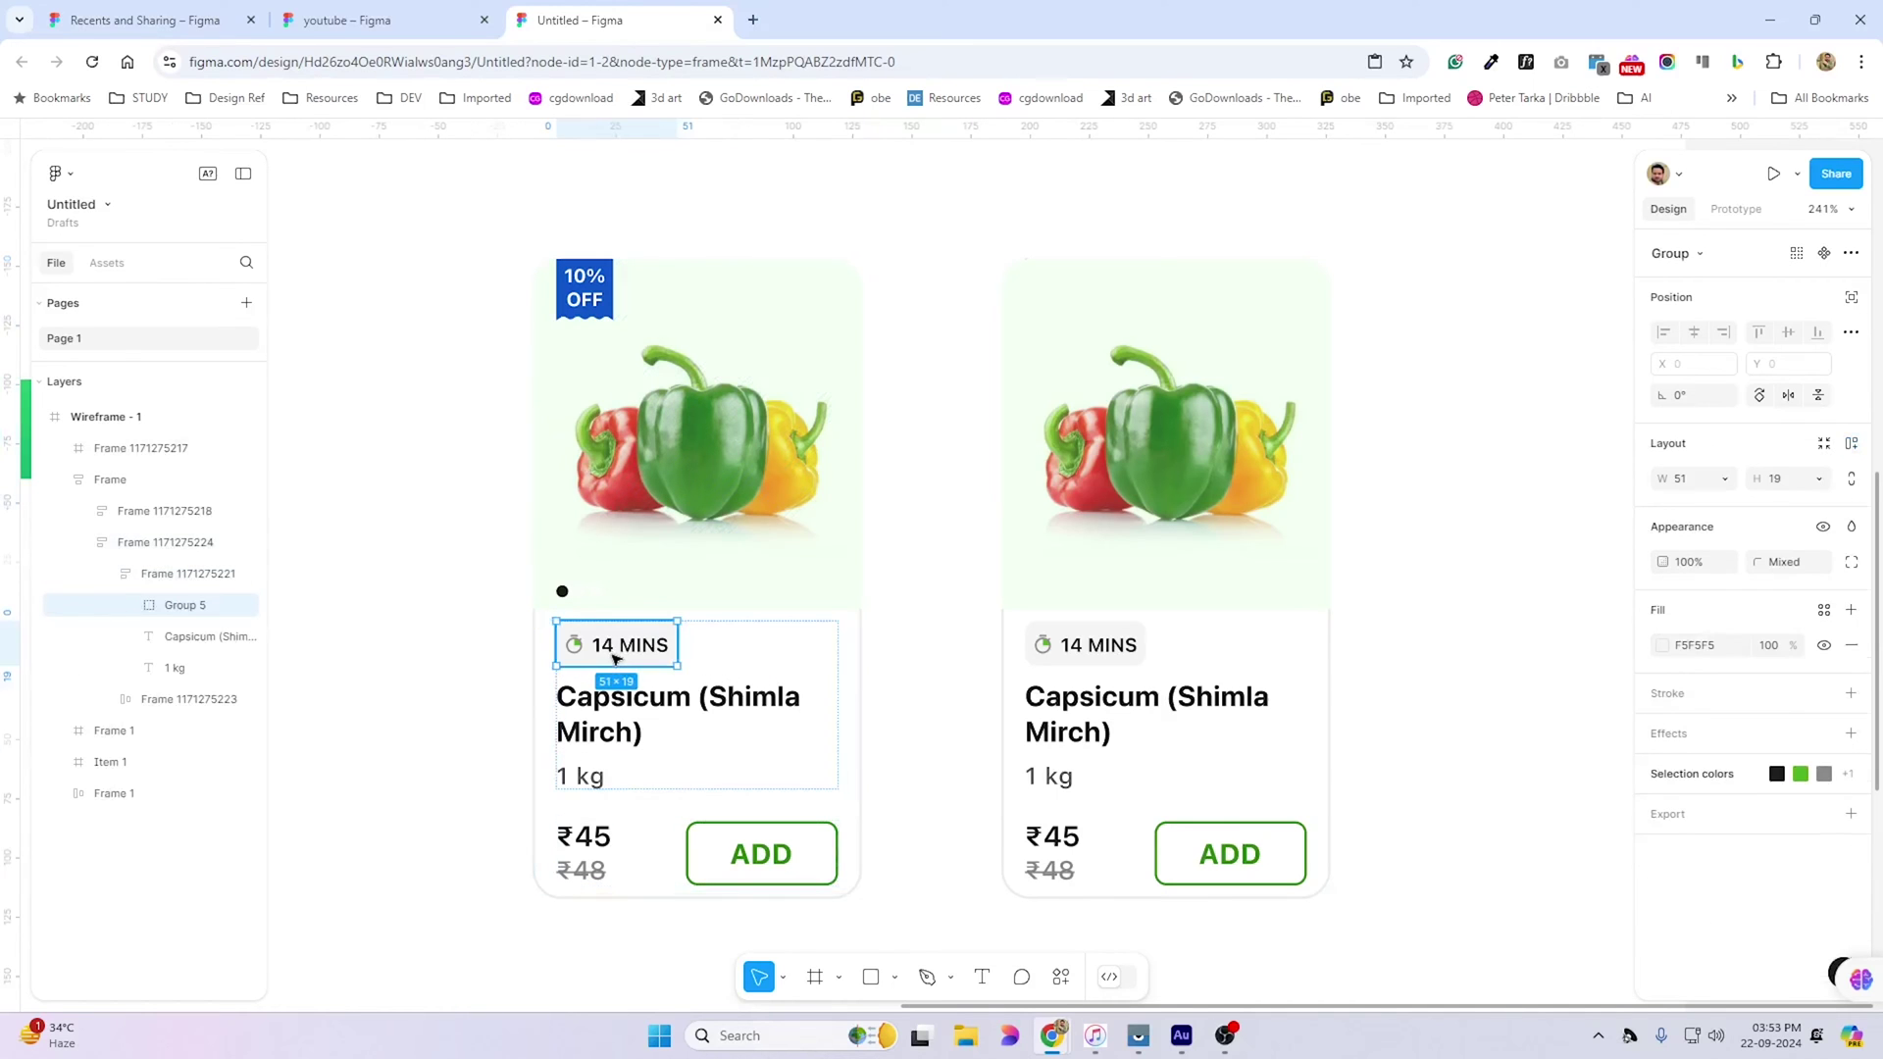
{"action": "key", "text": "shift+a"}
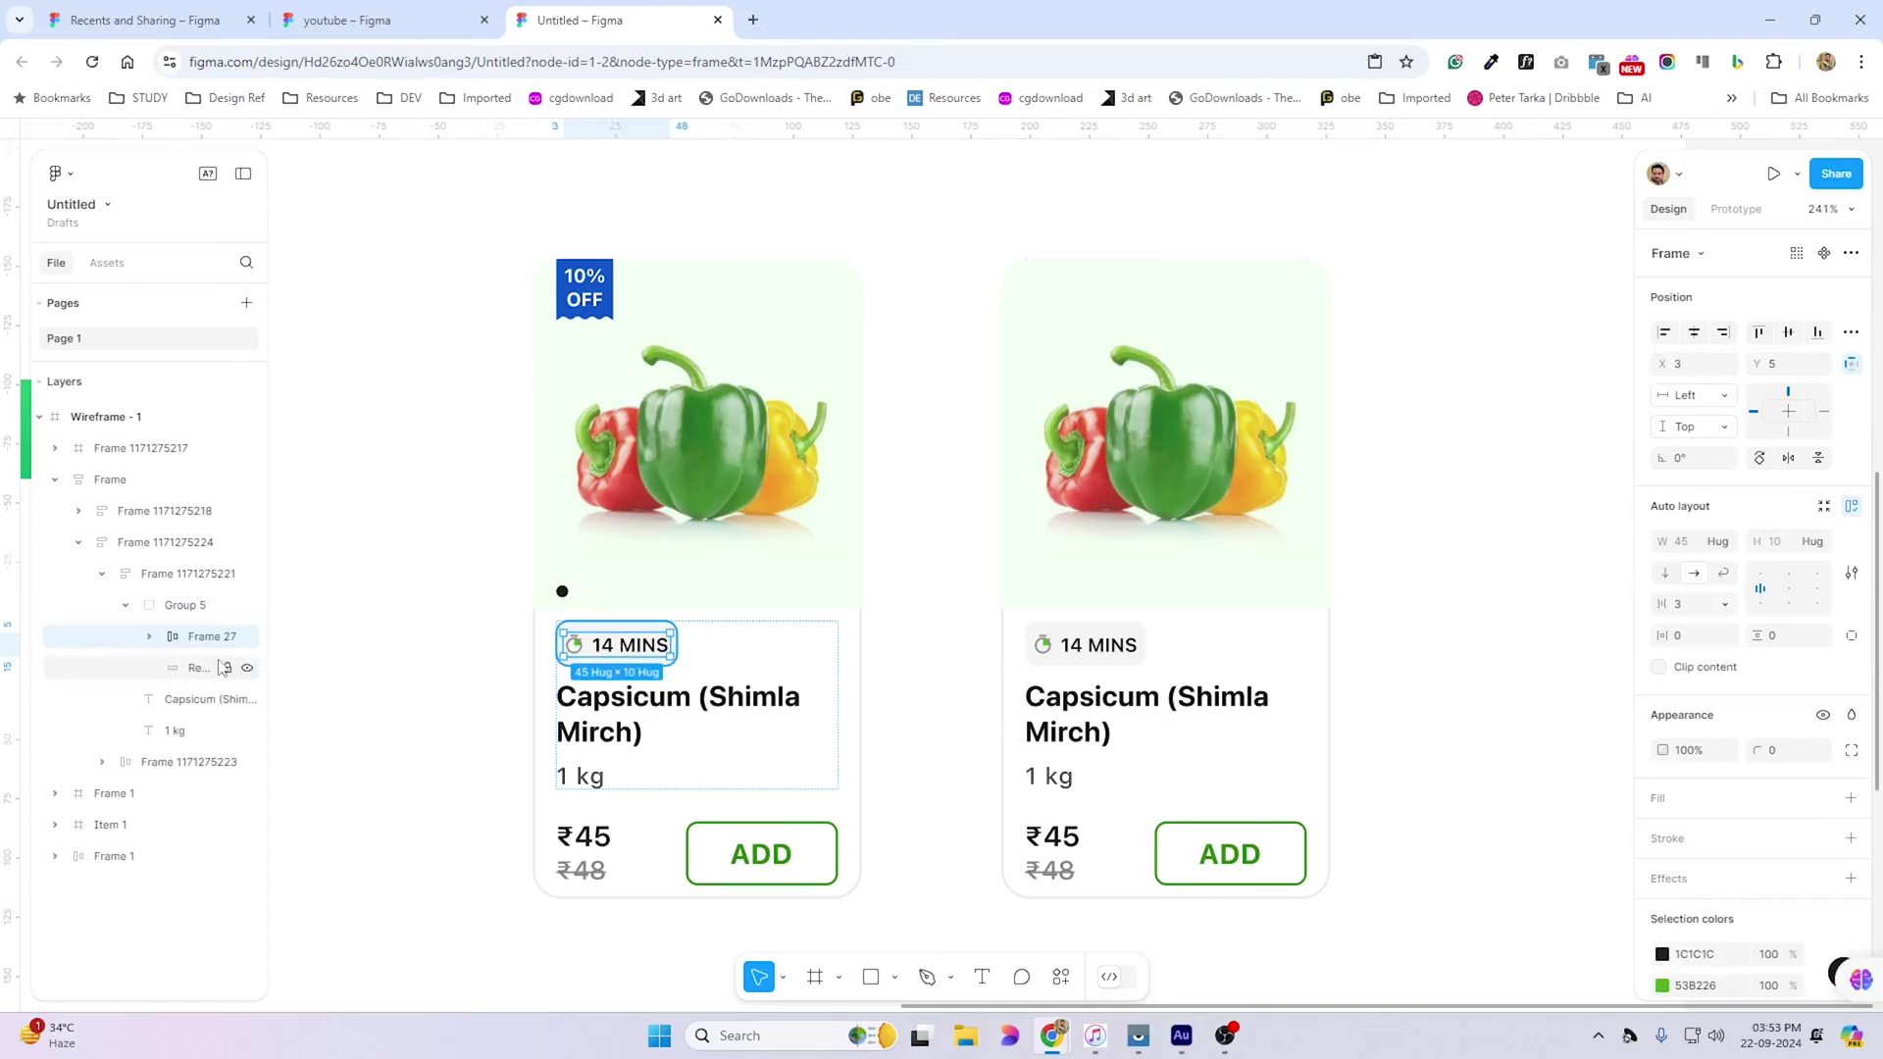
{"action": "left_click", "coordinate": [211, 668]}
{"action": "left_click", "coordinate": [196, 637]}
{"action": "left_click", "coordinate": [176, 607]}
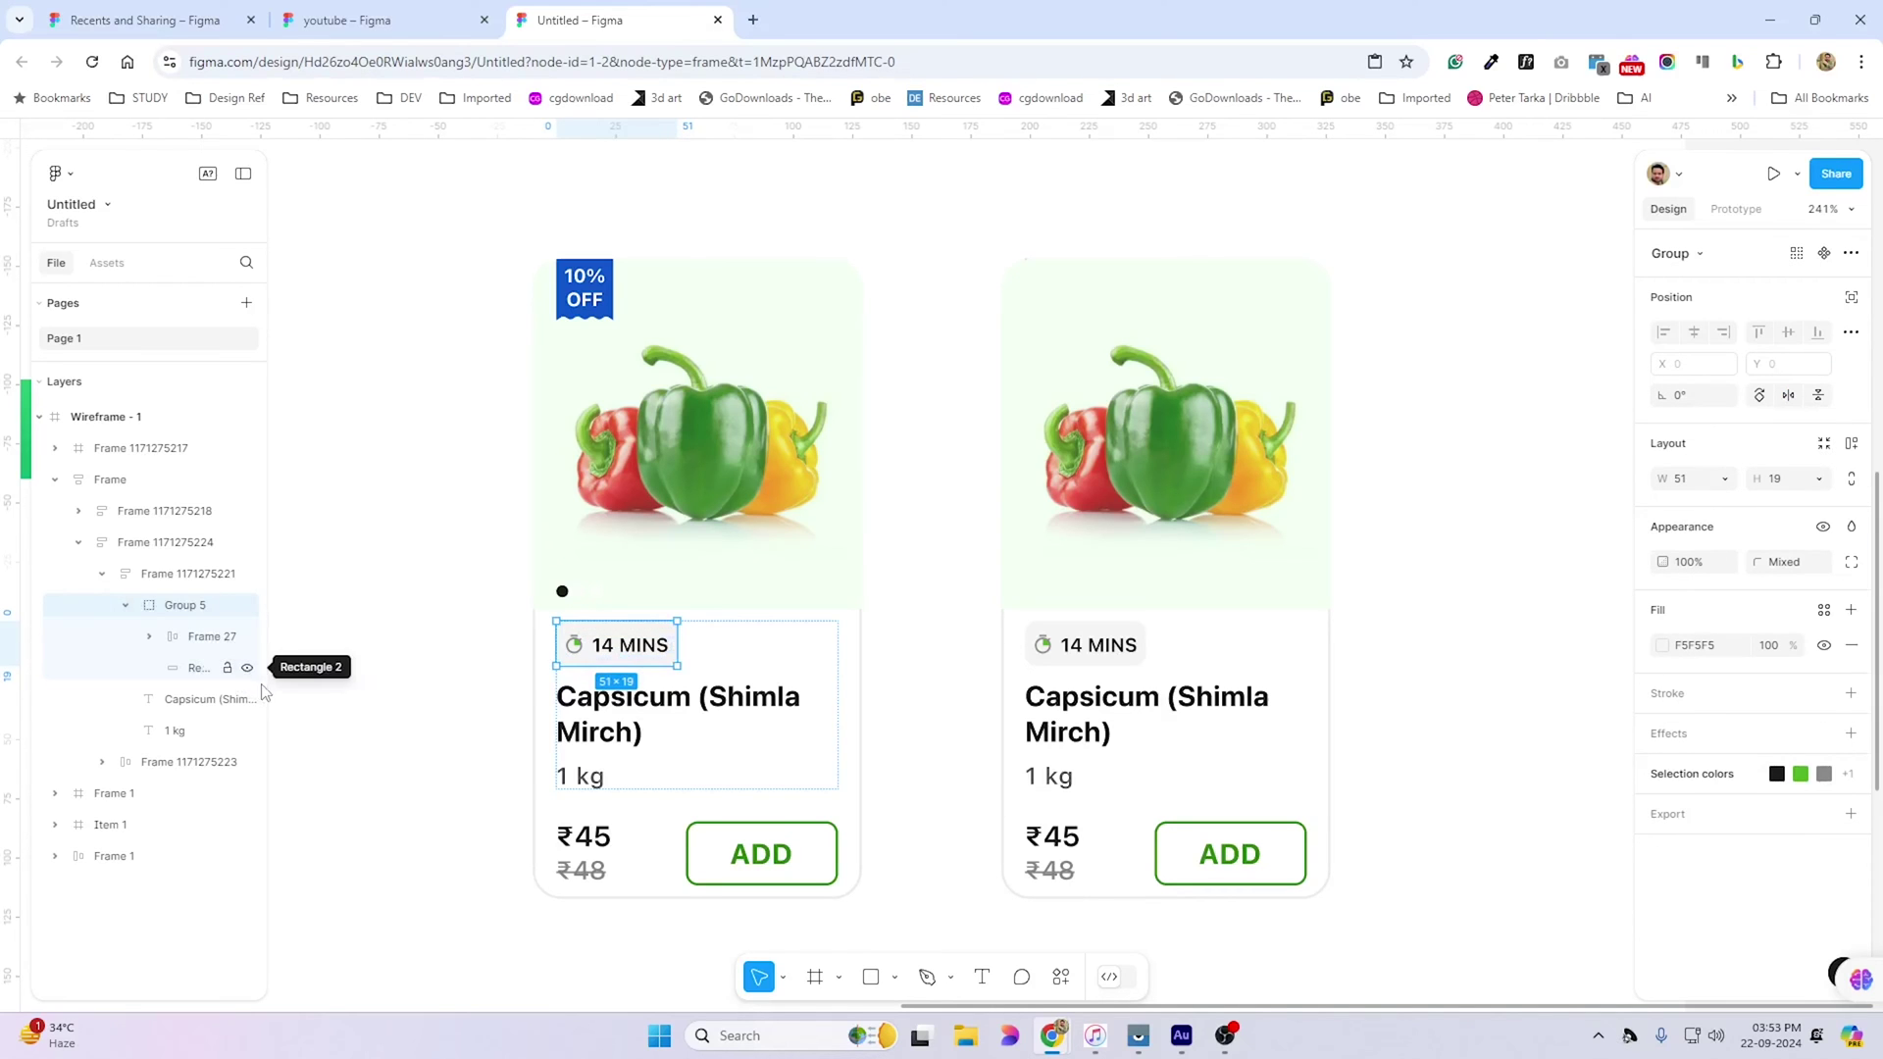
{"action": "key", "text": "shift+a"}
Remove the hidden frame from the left card's ADD button group and turn the group into an auto layout frame
{"action": "left_click", "coordinate": [181, 668]}
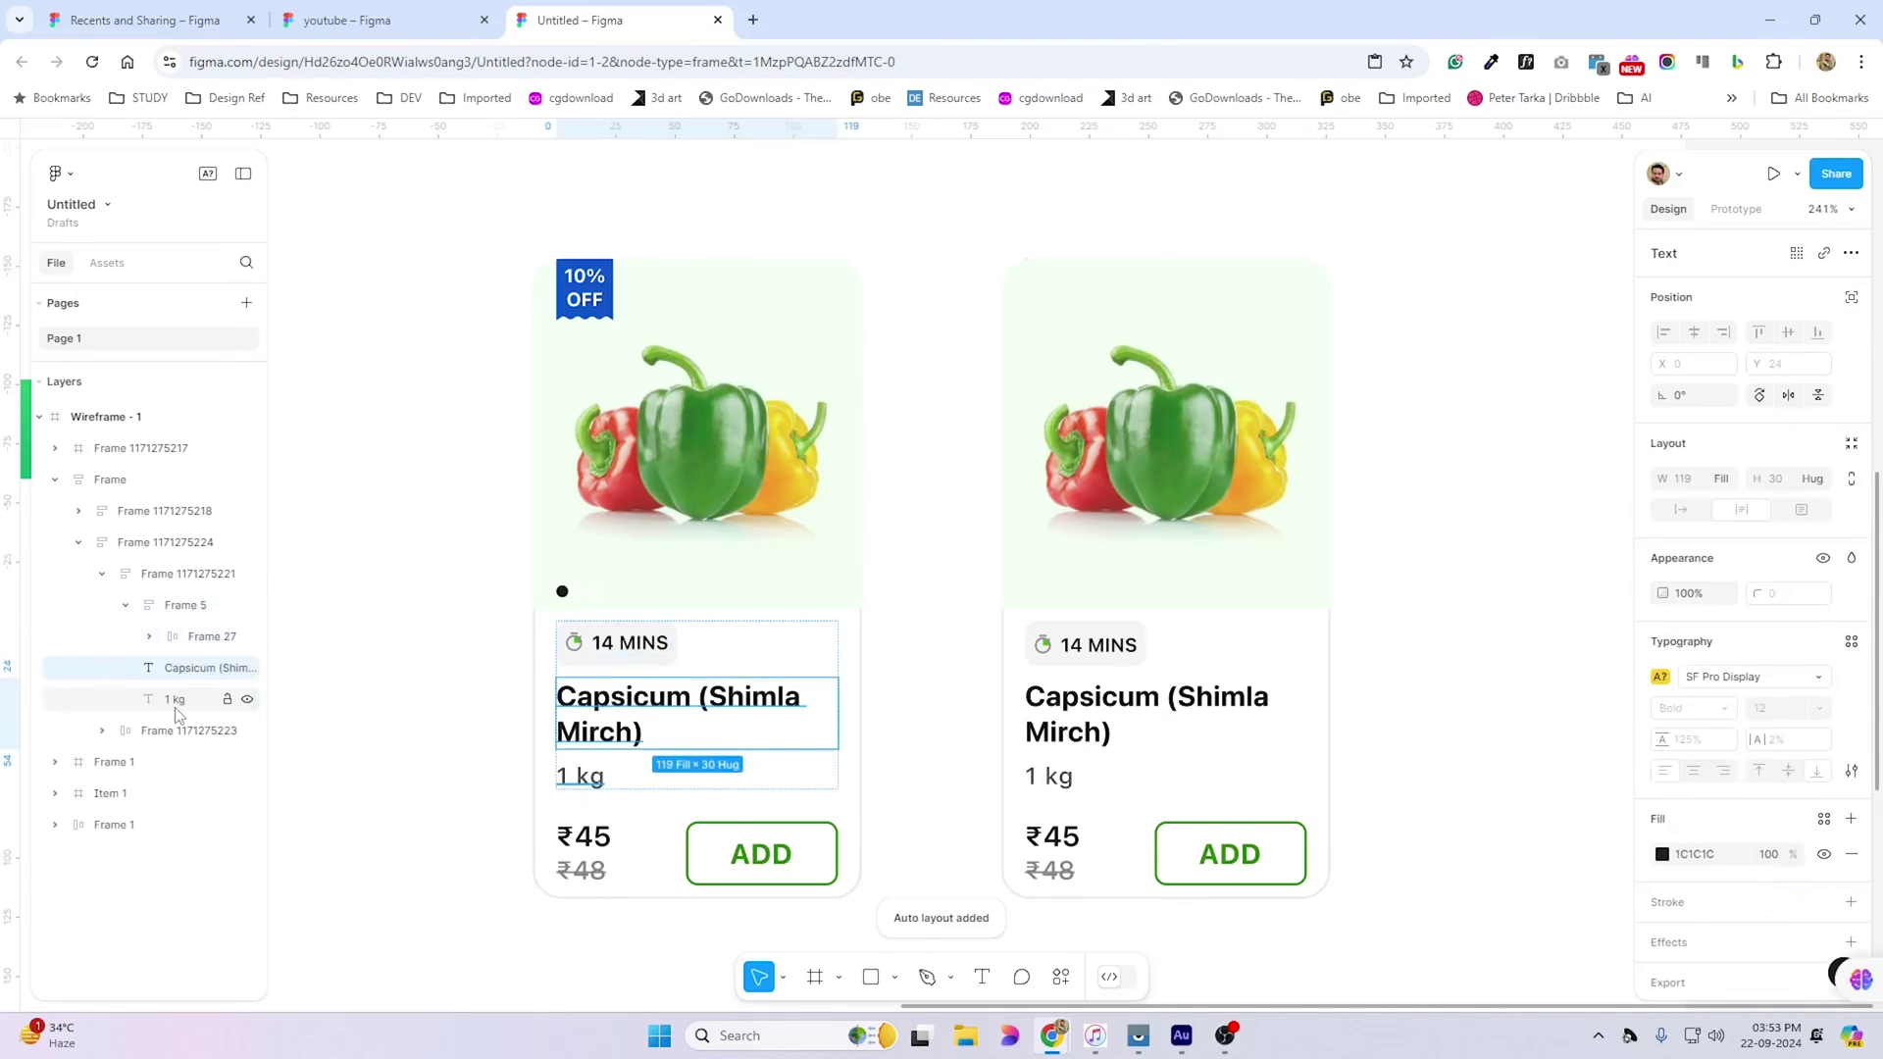
{"action": "left_click", "coordinate": [174, 702]}
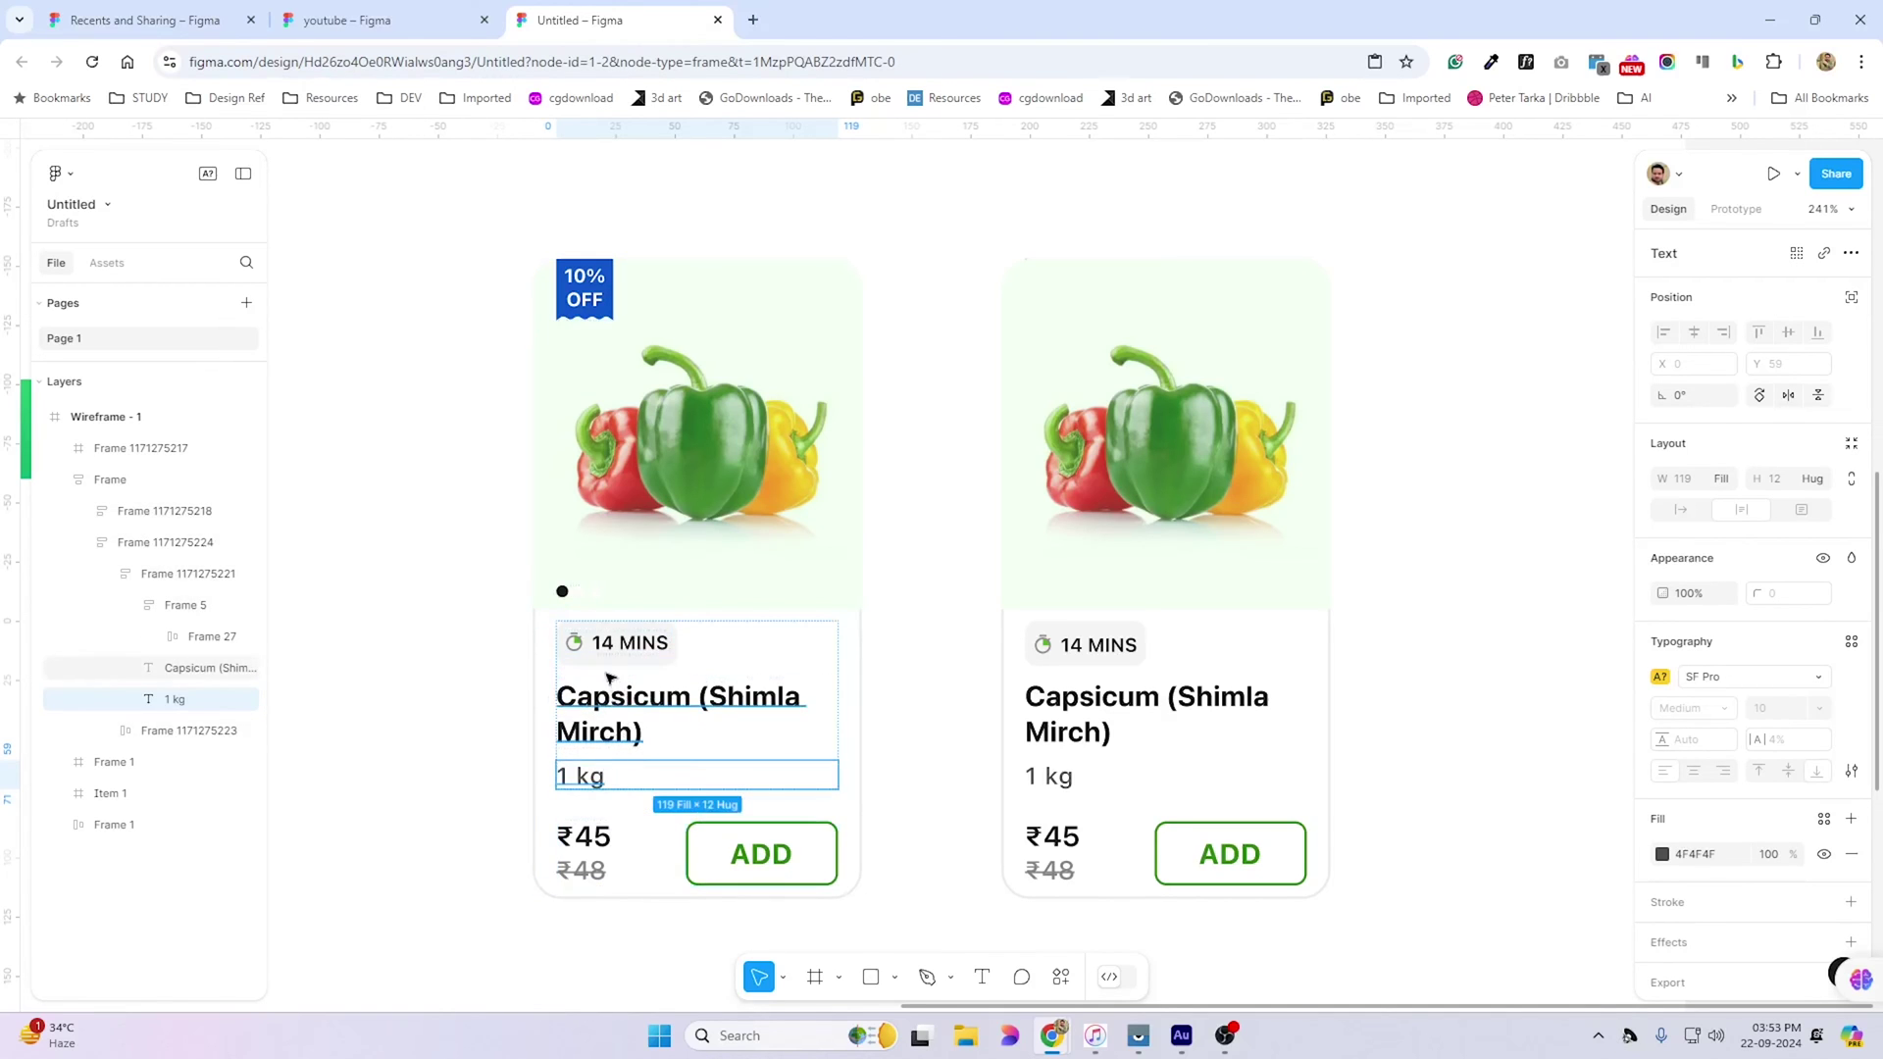
{"action": "left_click", "coordinate": [761, 854]}
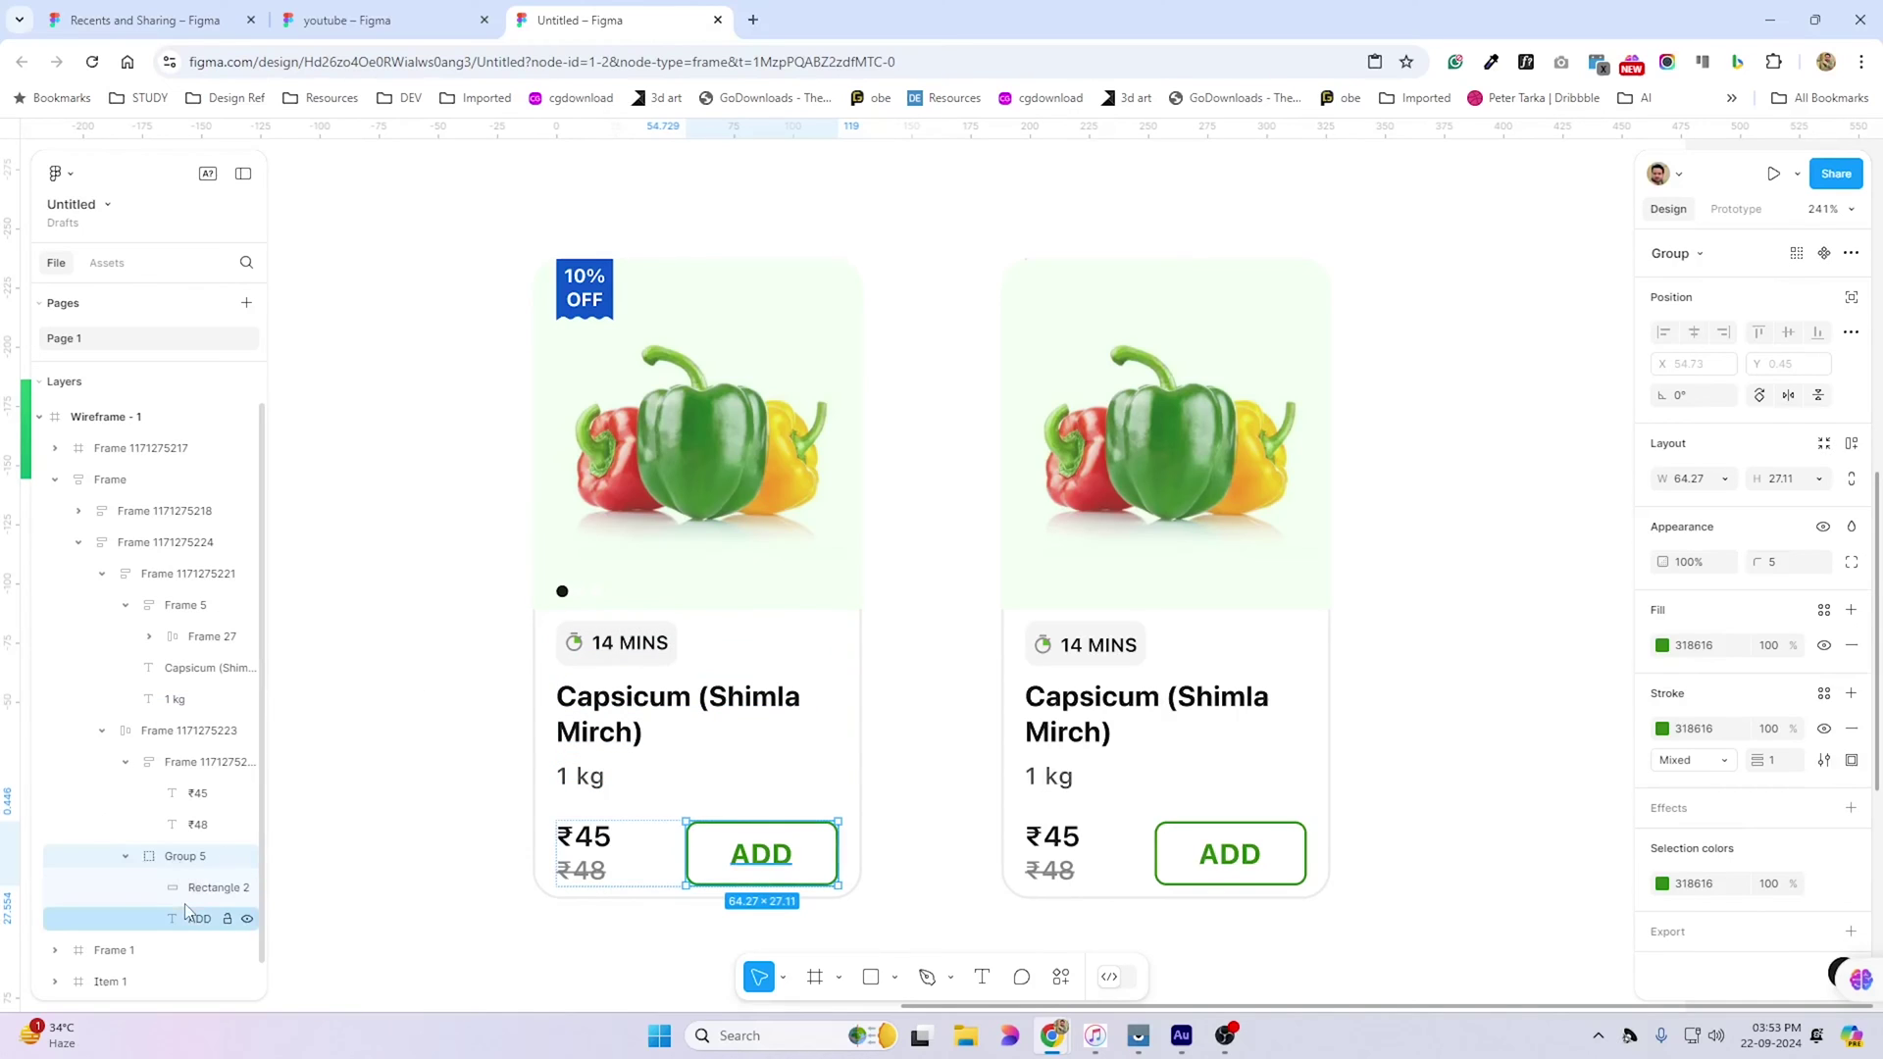
{"action": "key", "text": "shift+a"}
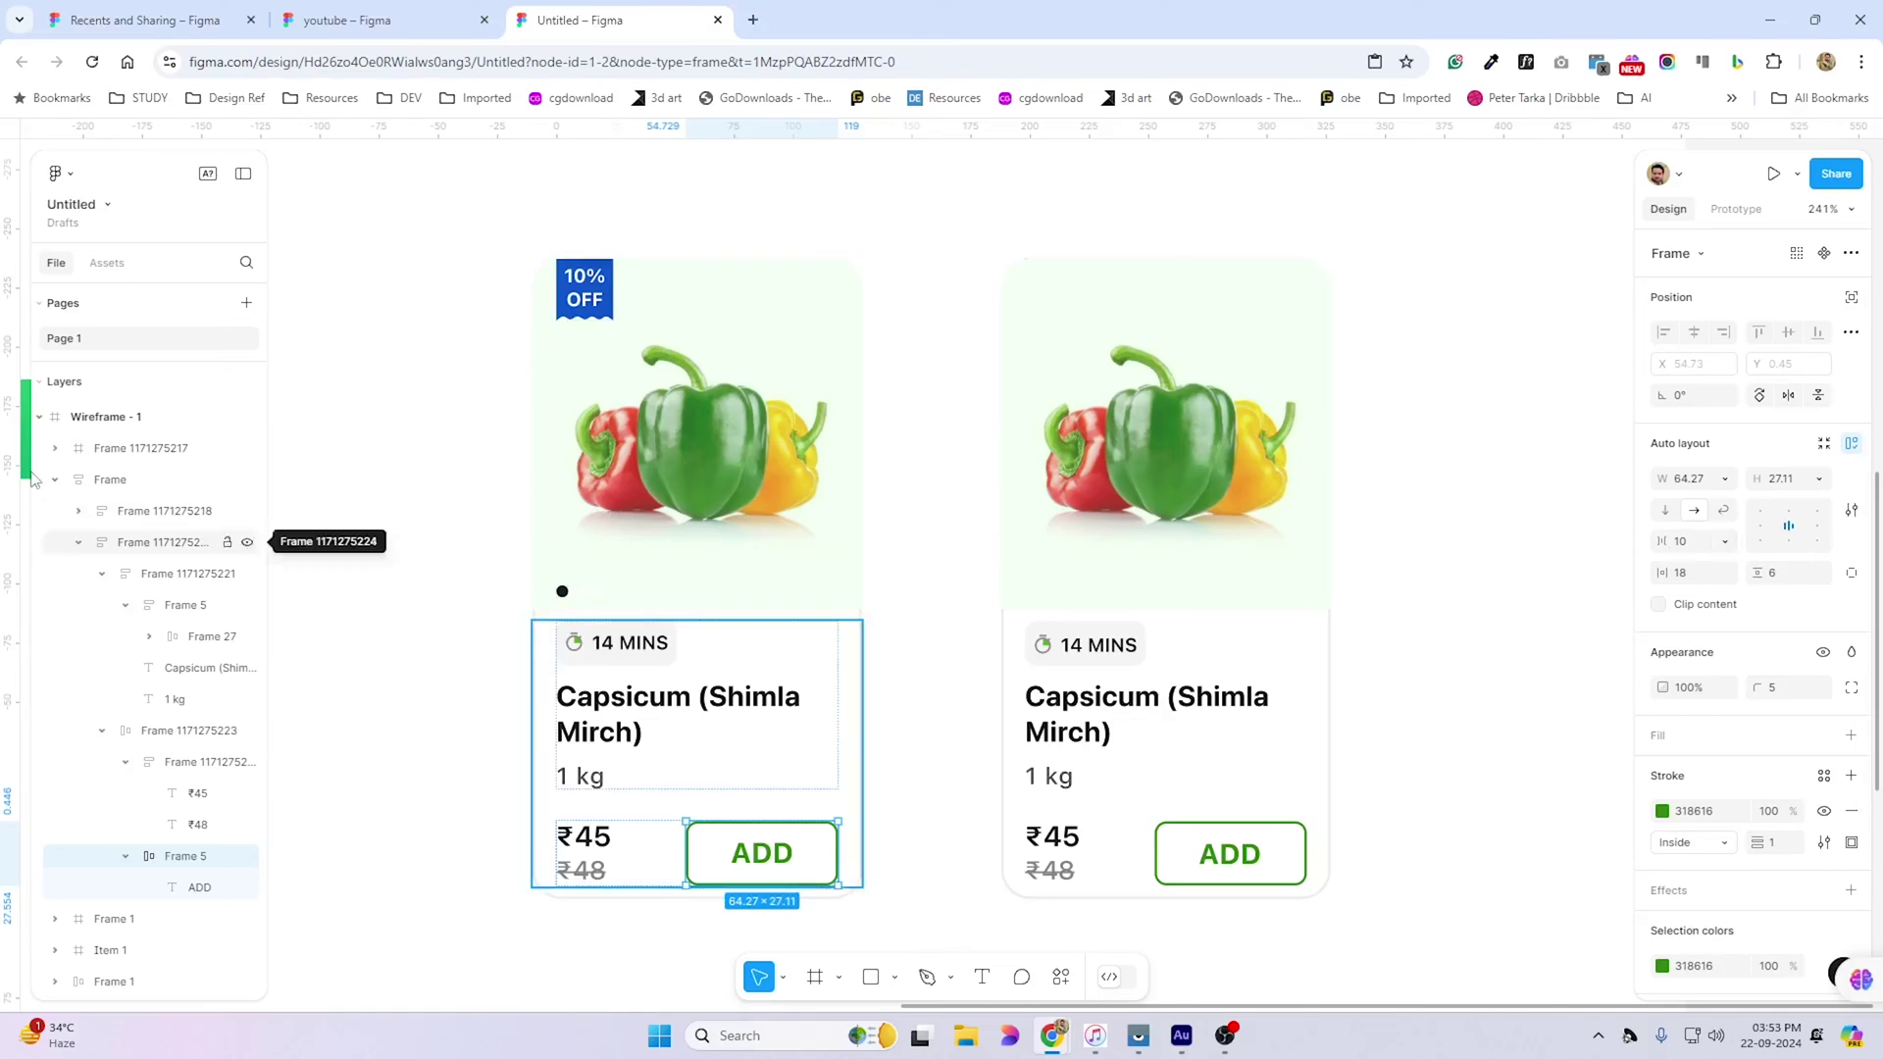
Select the left Capsicum card's outer frame and try resizing it from its left edge
{"action": "left_click", "coordinate": [110, 479]}
{"action": "scroll", "coordinate": [602, 482], "scroll_direction": "down", "scroll_amount": 3}
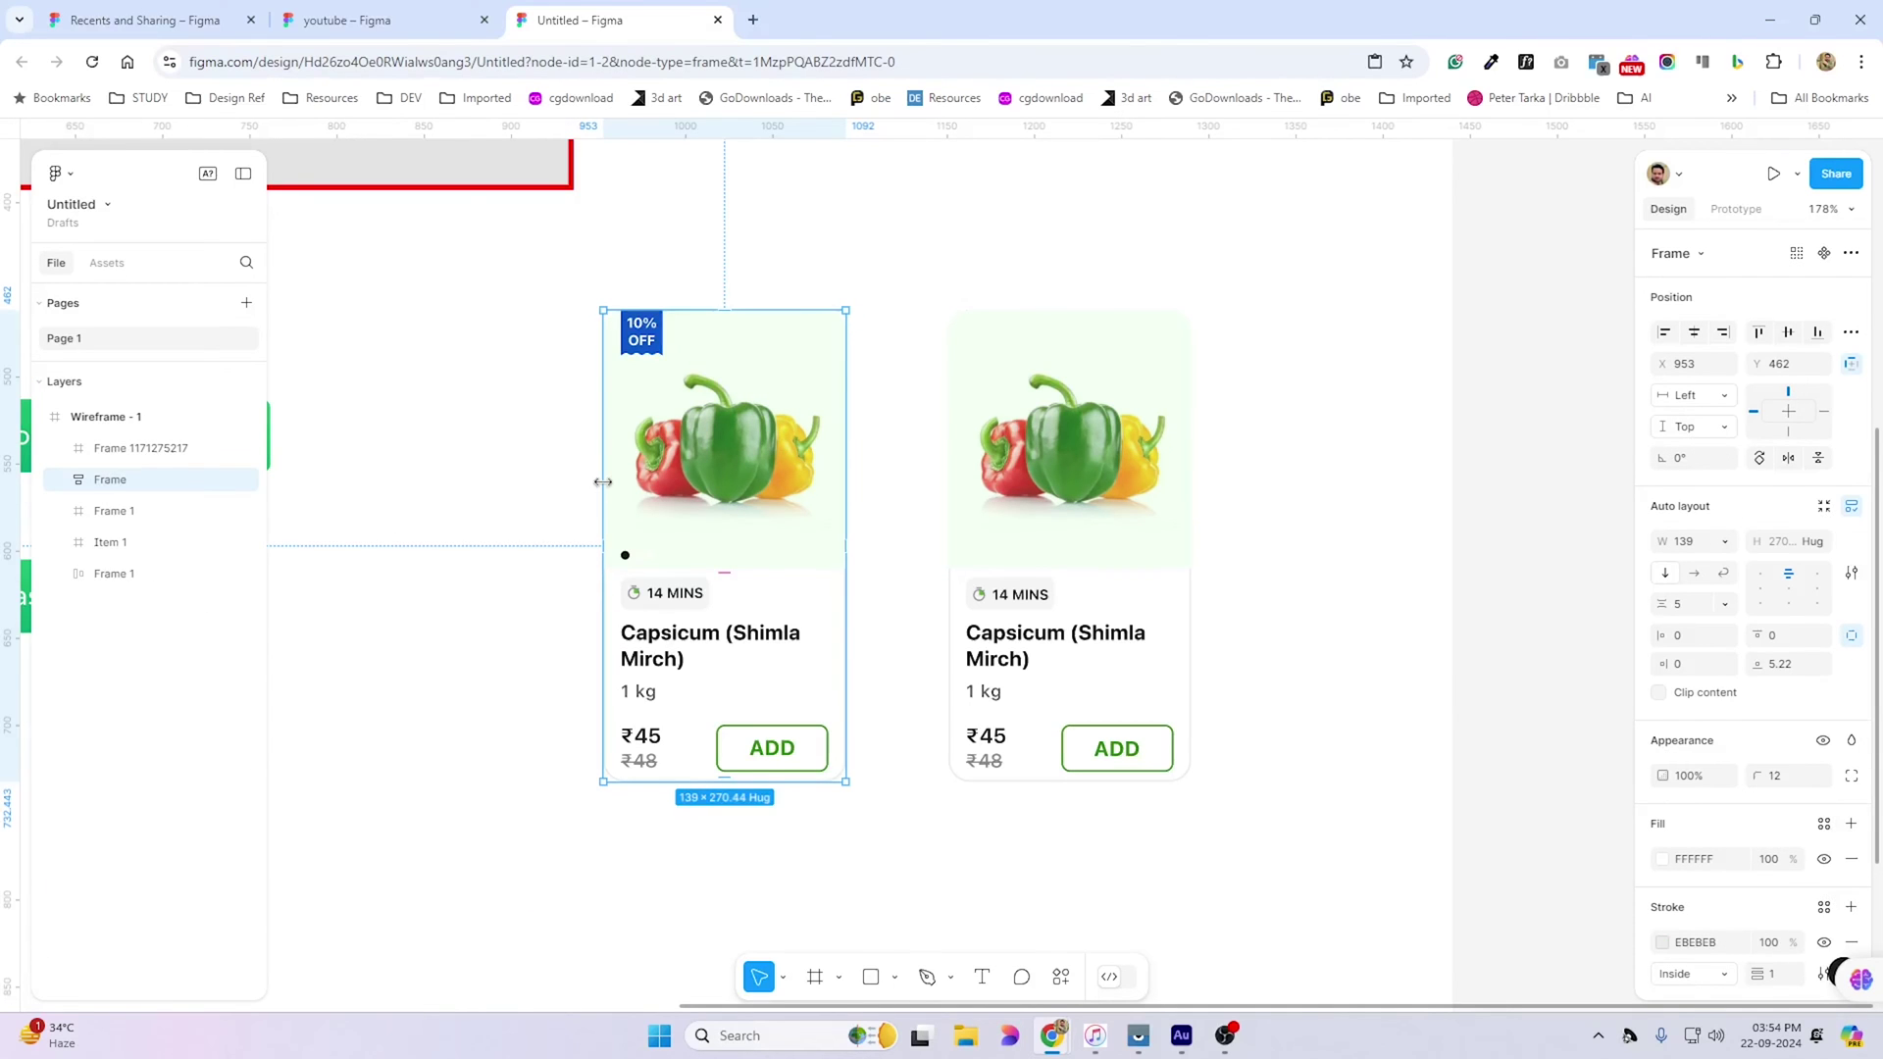
{"action": "mouse_move", "coordinate": [602, 482]}
{"action": "left_mouse_down"}
{"action": "mouse_move", "coordinate": [410, 497]}
{"action": "mouse_move", "coordinate": [662, 485]}
{"action": "mouse_move", "coordinate": [306, 476]}
{"action": "mouse_move", "coordinate": [602, 469]}
{"action": "left_mouse_up"}
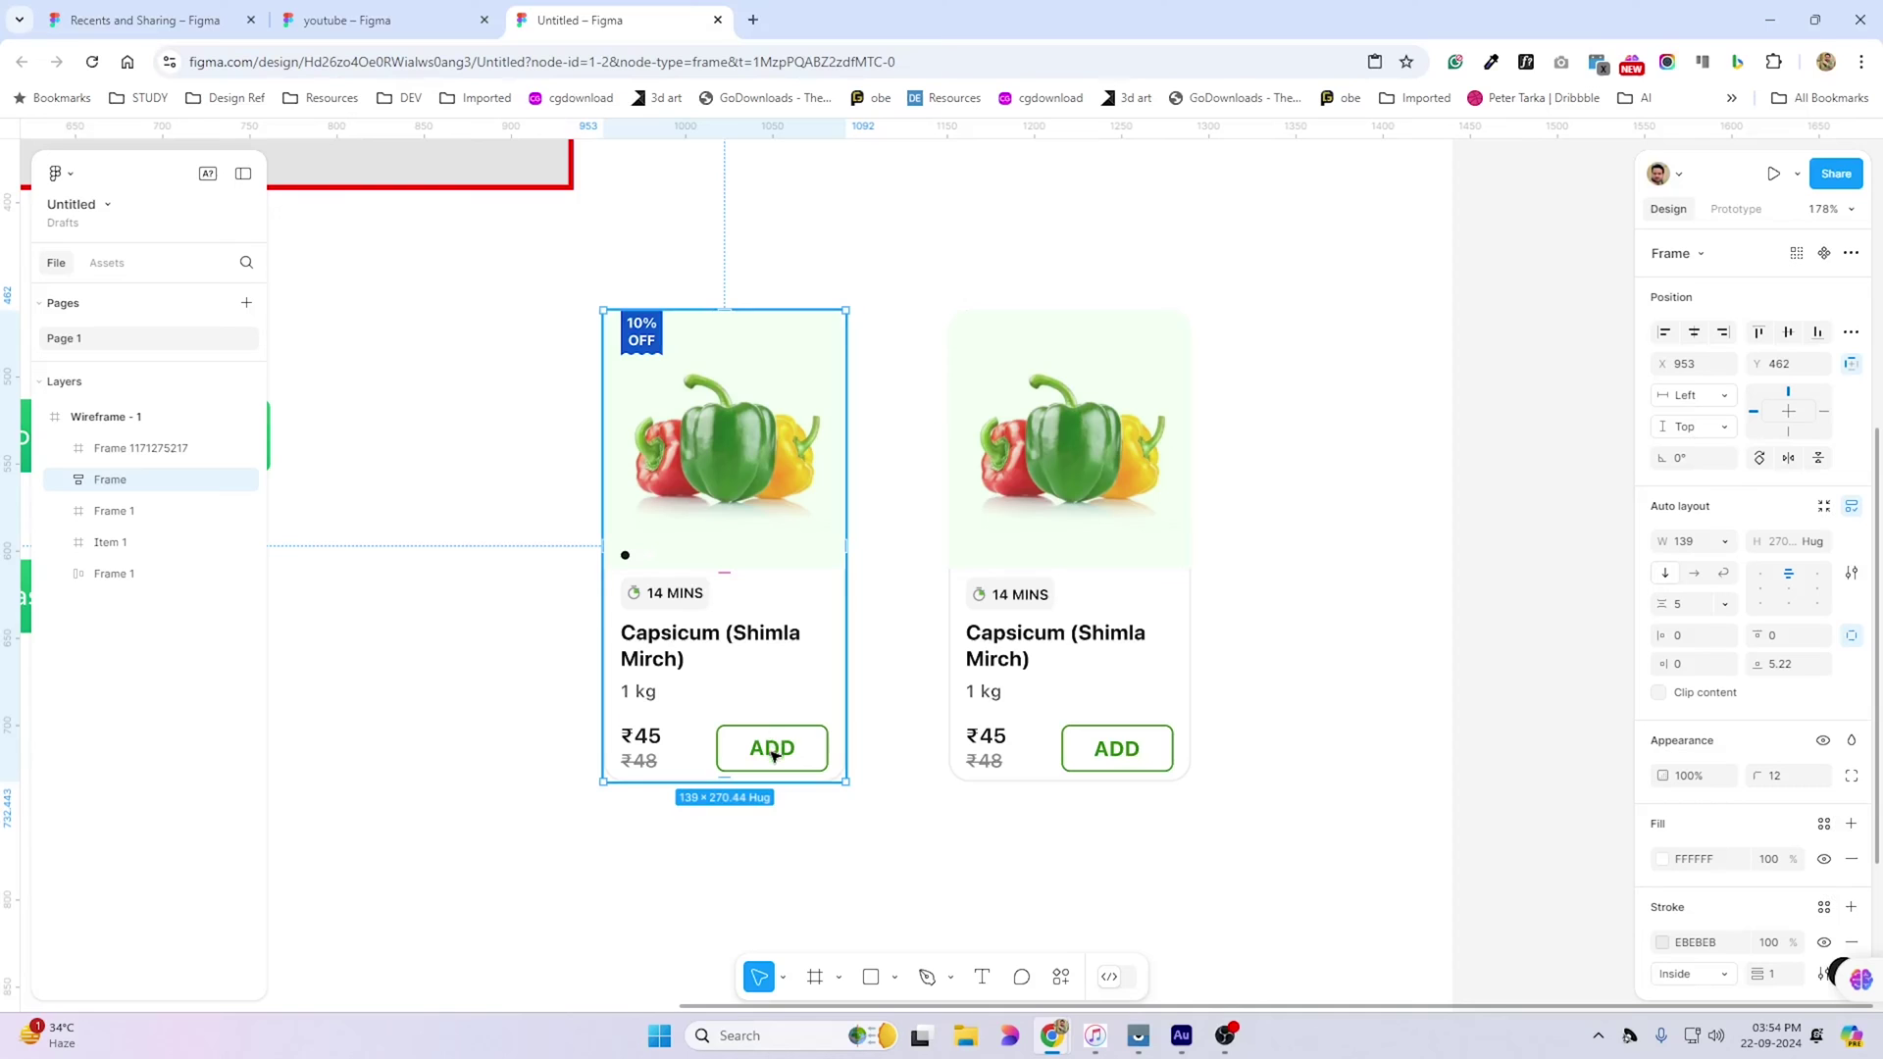
Try widening the left Capsicum card and inserting long filler text into its title, and undo both tests
{"action": "left_click_drag", "start_coordinate": [602, 636], "coordinate": [357, 631]}
{"action": "key", "text": "ctrl+z"}
{"action": "double_click", "coordinate": [717, 639]}
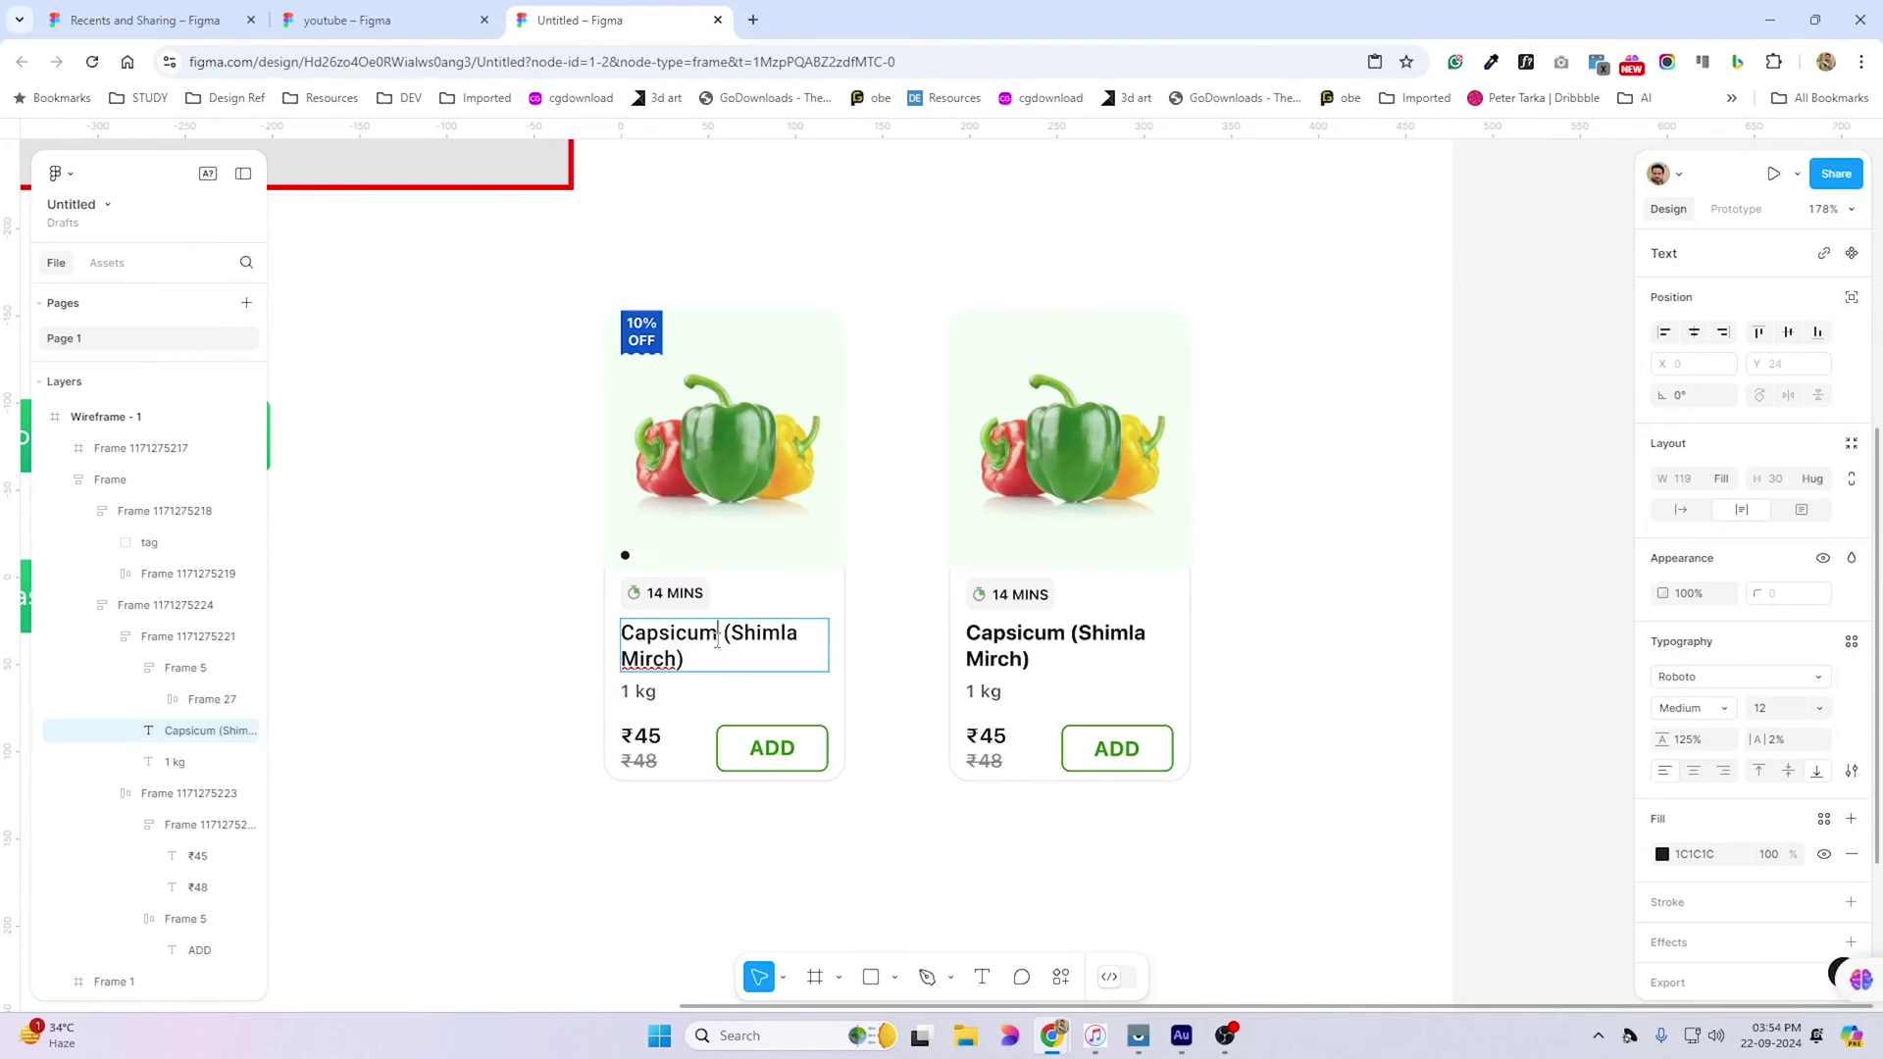
{"action": "type", "text": "pumpkin hello how areehrerierheuirhekrhekrhekrjherkjherkjherkj jrherkjhekrjhekj erjkhekrhjekrh"}
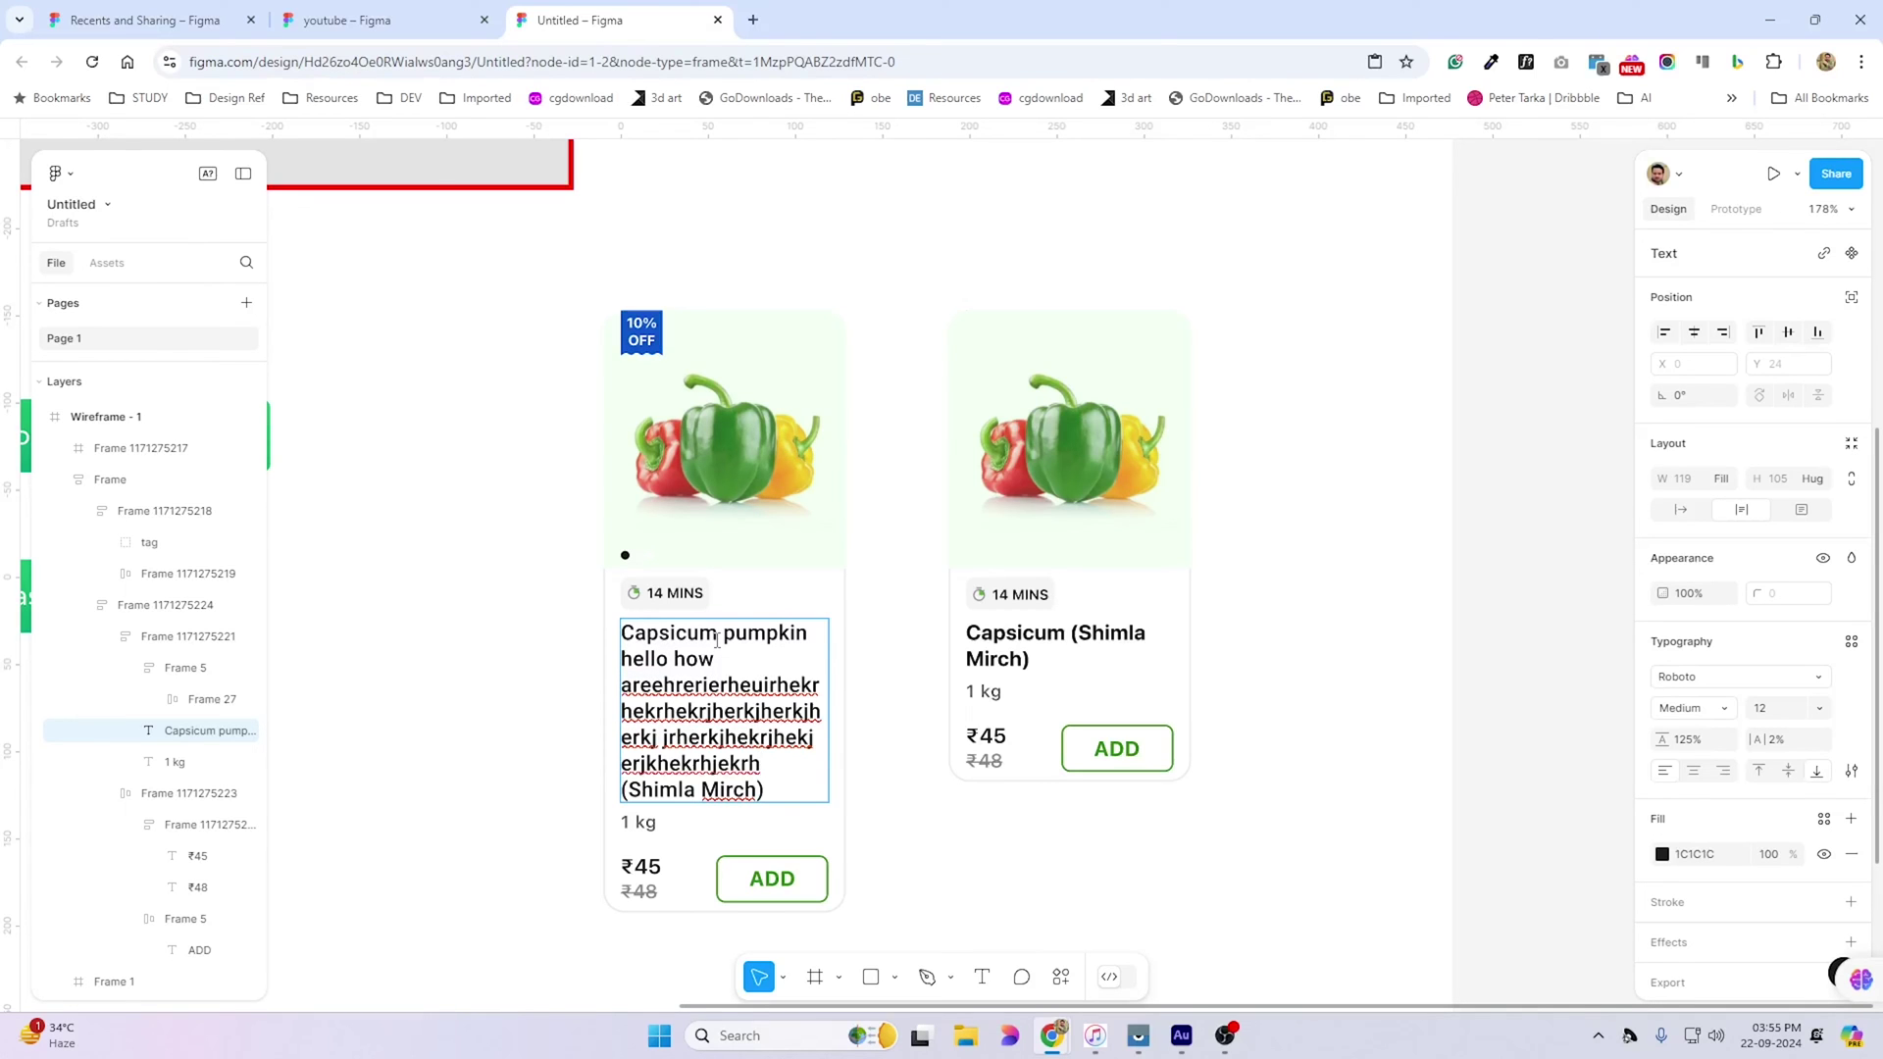
{"action": "key", "text": "ctrl+z"}
{"action": "key", "text": "ctrl+z"}
{"action": "key", "text": "ctrl+z"}
Try right alignment for the dots in the left card's pagination frame and return them to left alignment
{"action": "scroll", "coordinate": [627, 555], "scroll_direction": "up", "scroll_amount": 2}
{"action": "left_click", "coordinate": [627, 555]}
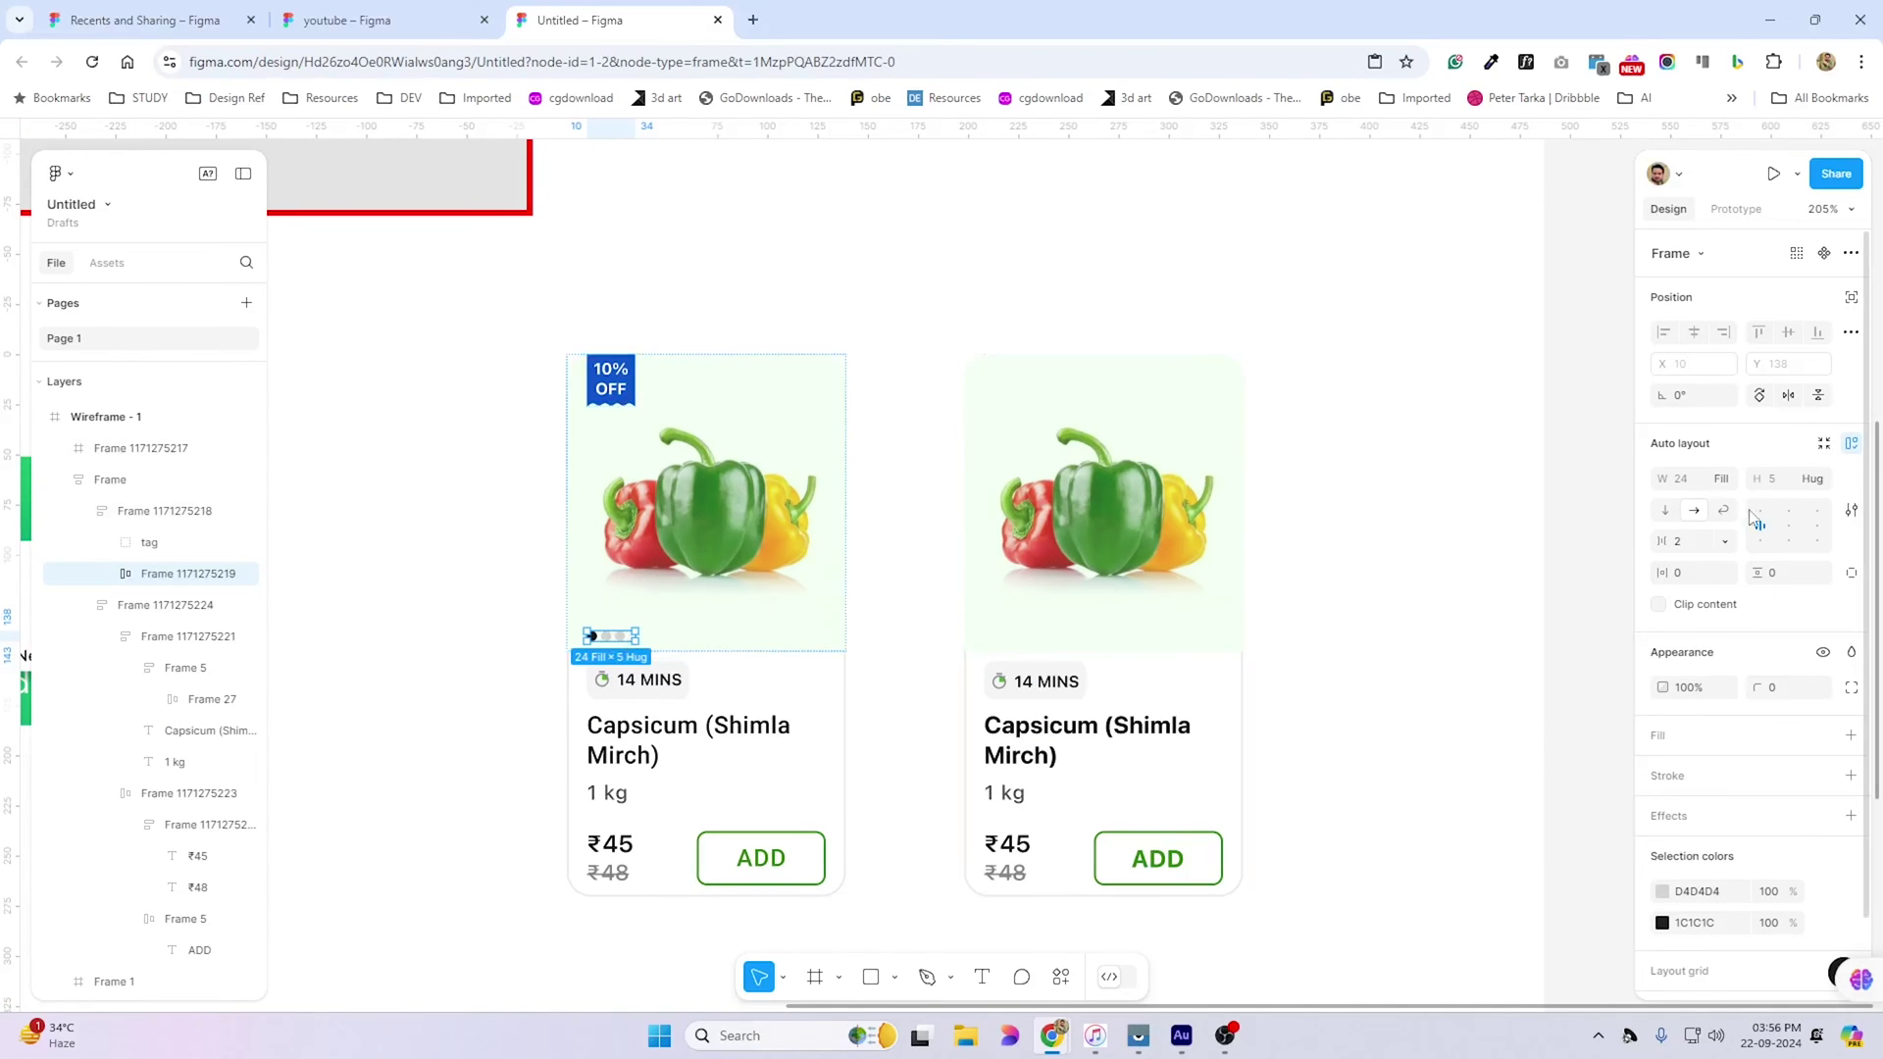
{"action": "left_click", "coordinate": [1818, 527]}
{"action": "left_click", "coordinate": [1760, 528]}
{"action": "scroll", "coordinate": [600, 632], "scroll_direction": "up", "scroll_amount": 10}
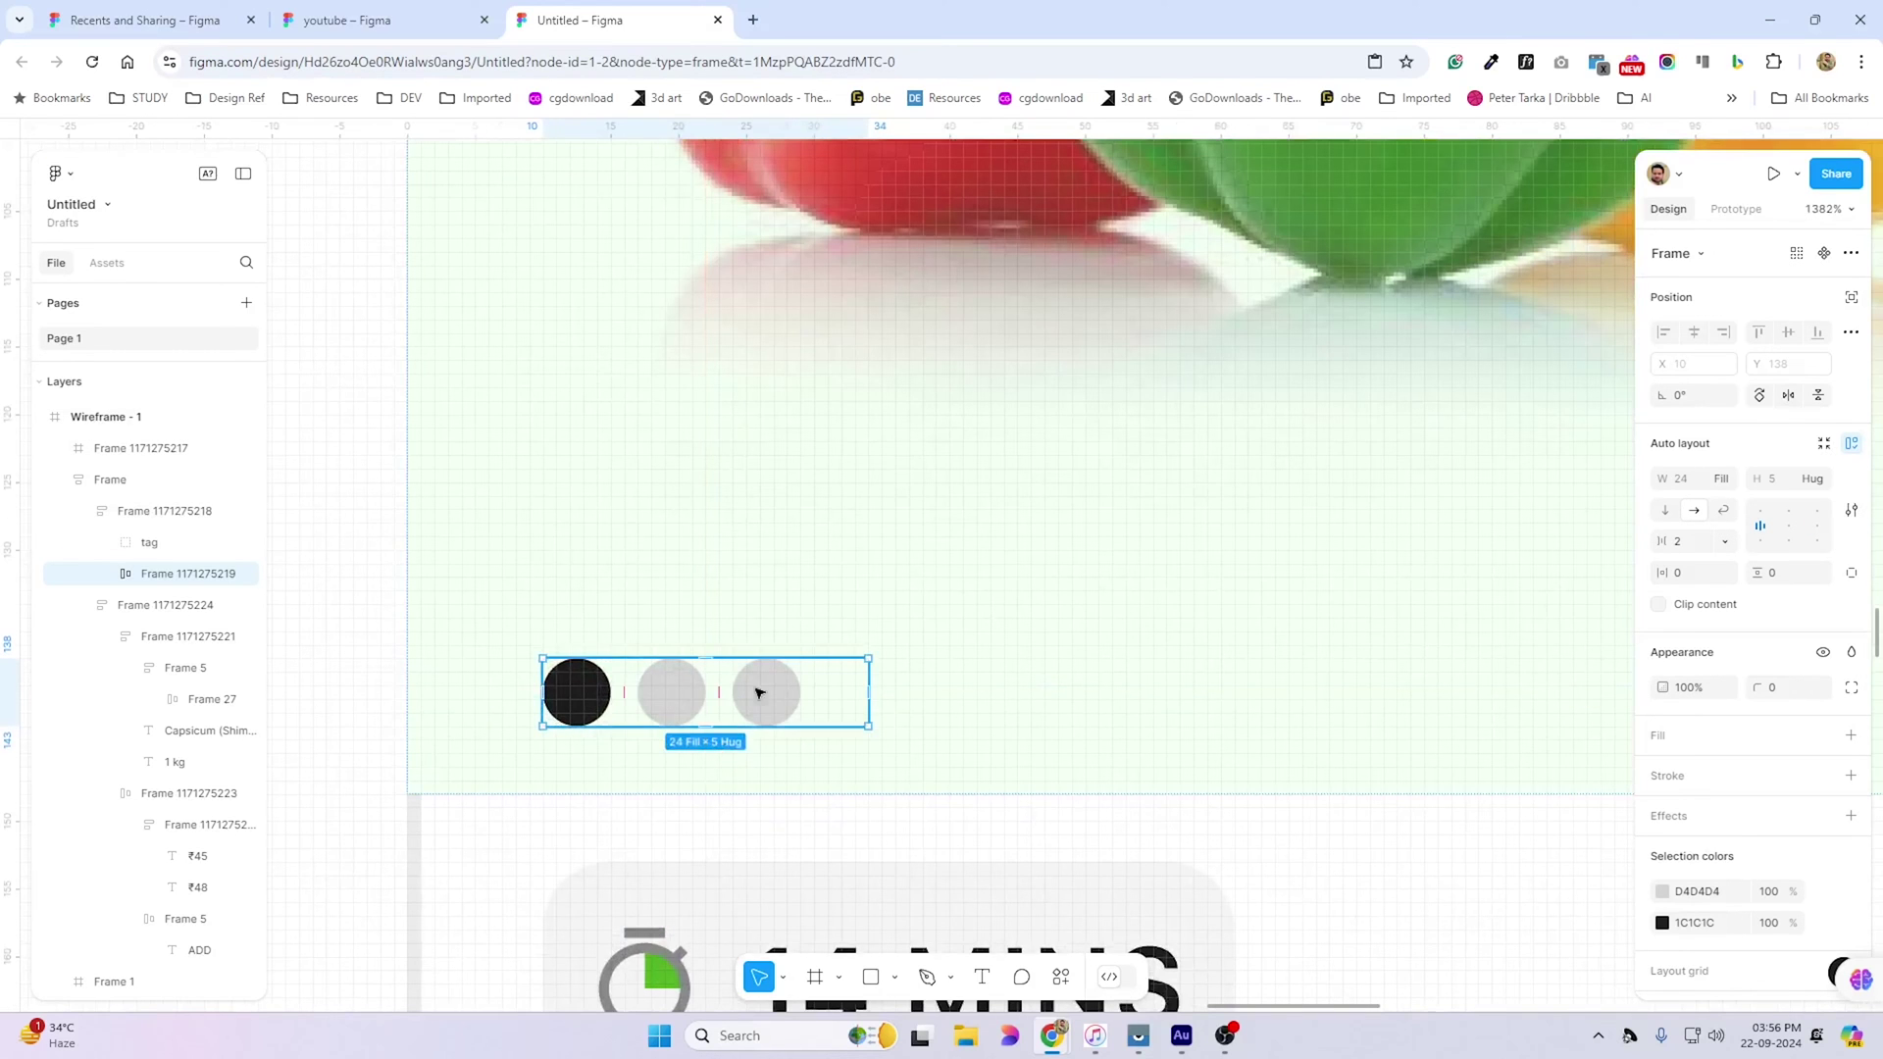
{"action": "left_click", "coordinate": [1818, 530]}
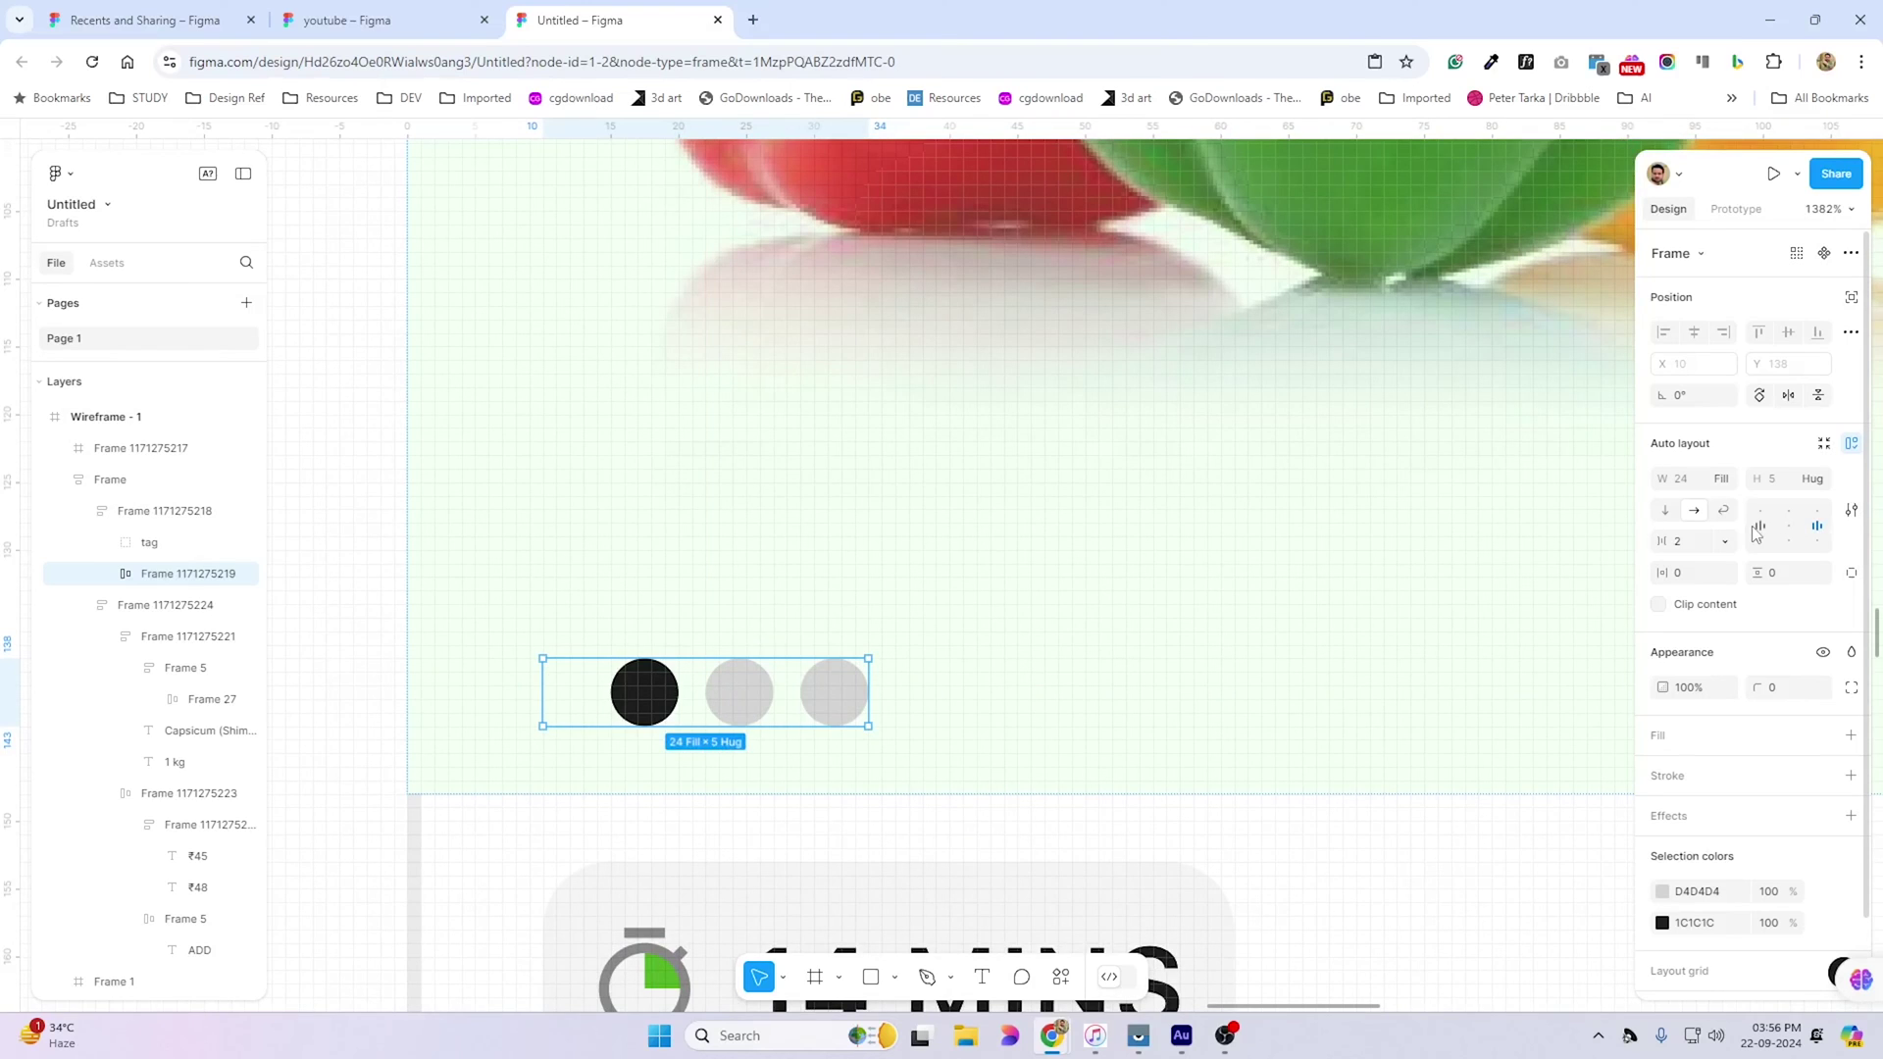
{"action": "left_click", "coordinate": [1758, 527]}
{"action": "scroll", "coordinate": [824, 546], "scroll_direction": "down", "scroll_amount": 10}
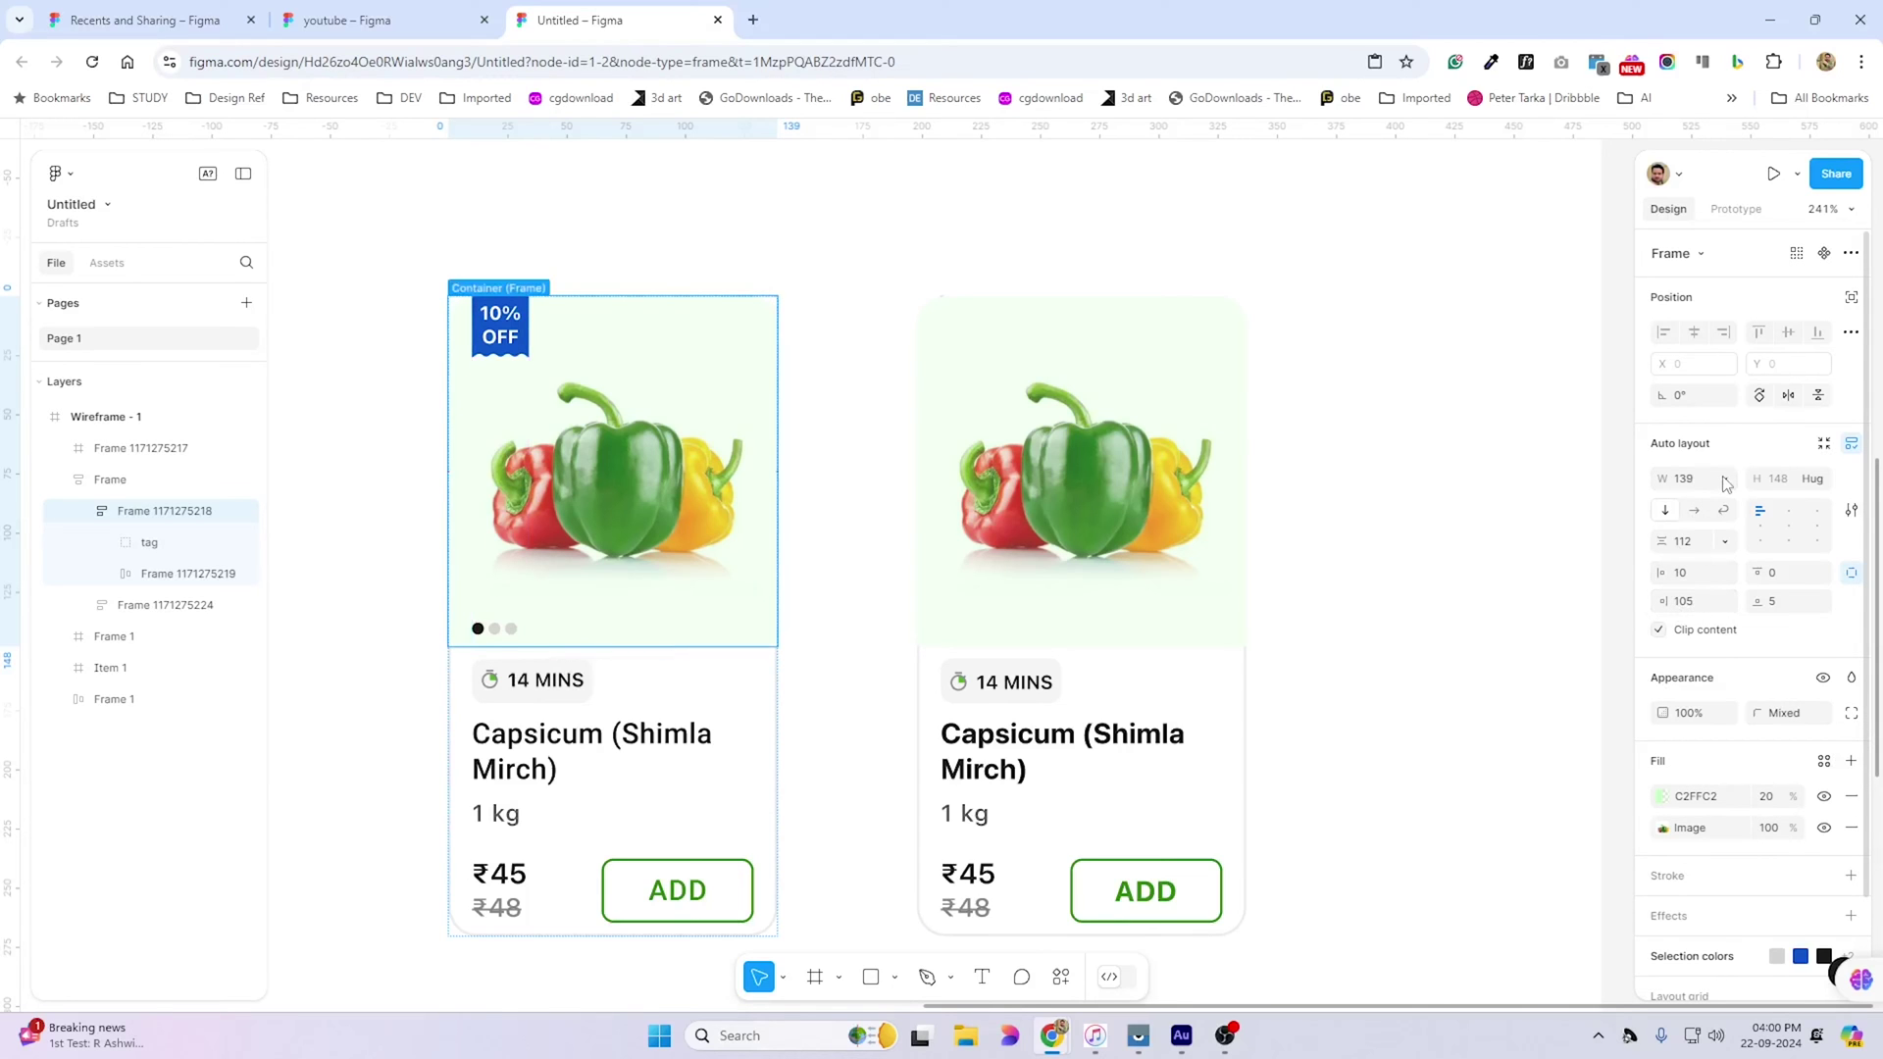
Set the right padding of the left card's image frame to 10 and try its right and left alignments
{"action": "left_click", "coordinate": [1699, 601]}
{"action": "type", "text": "10"}
{"action": "key", "text": "Return"}
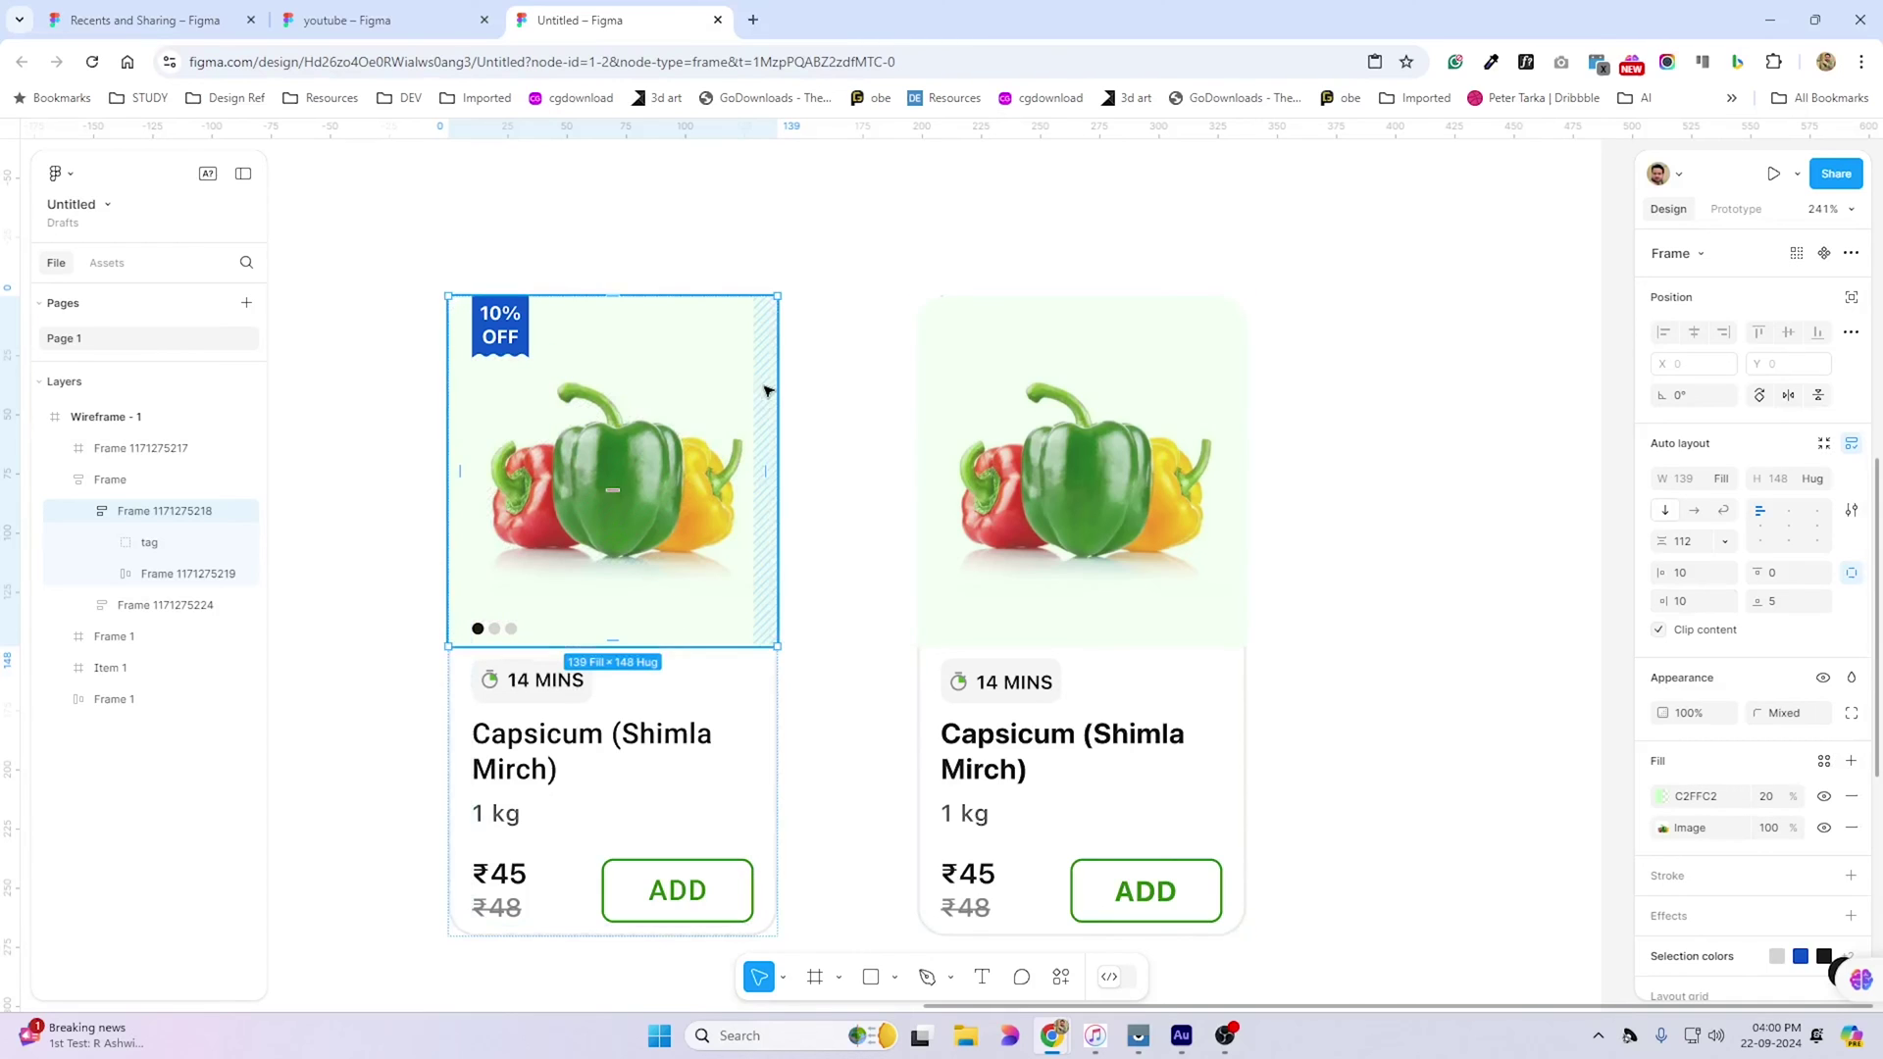
{"action": "mouse_move", "coordinate": [616, 487]}
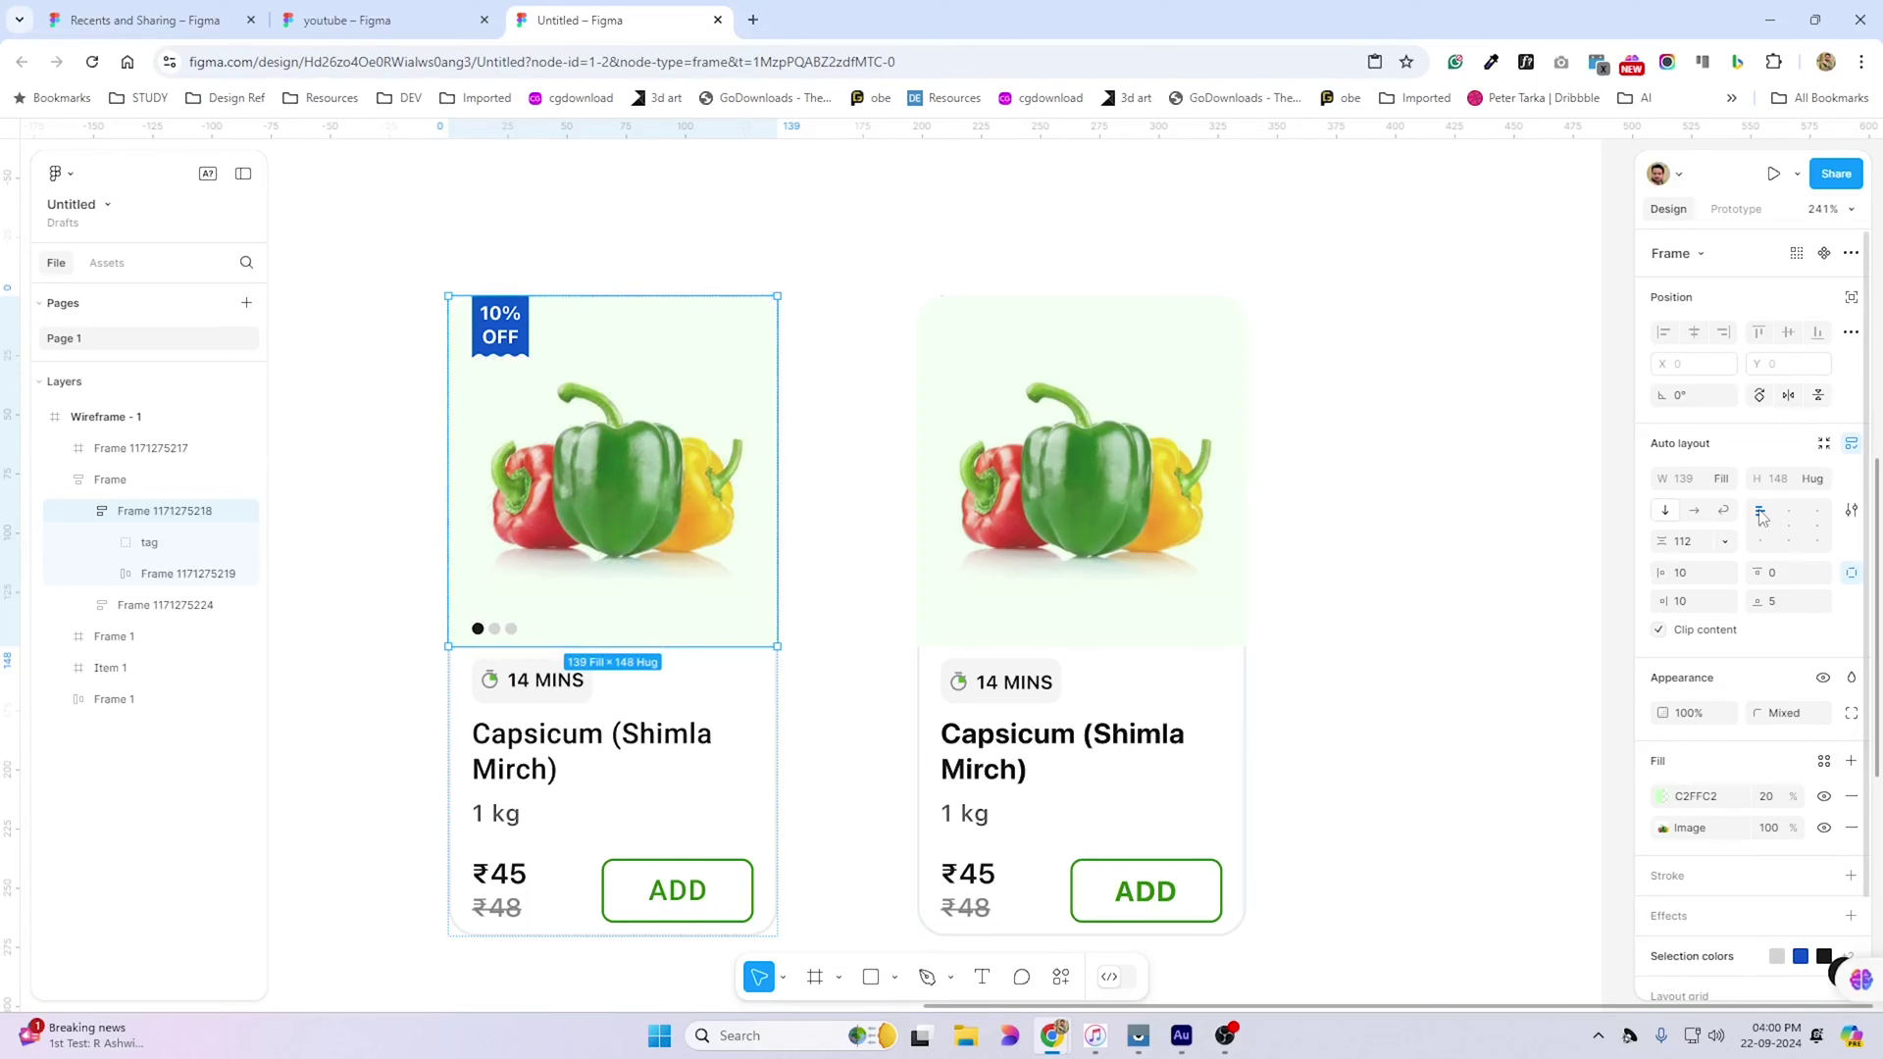
{"action": "left_click", "coordinate": [1819, 512]}
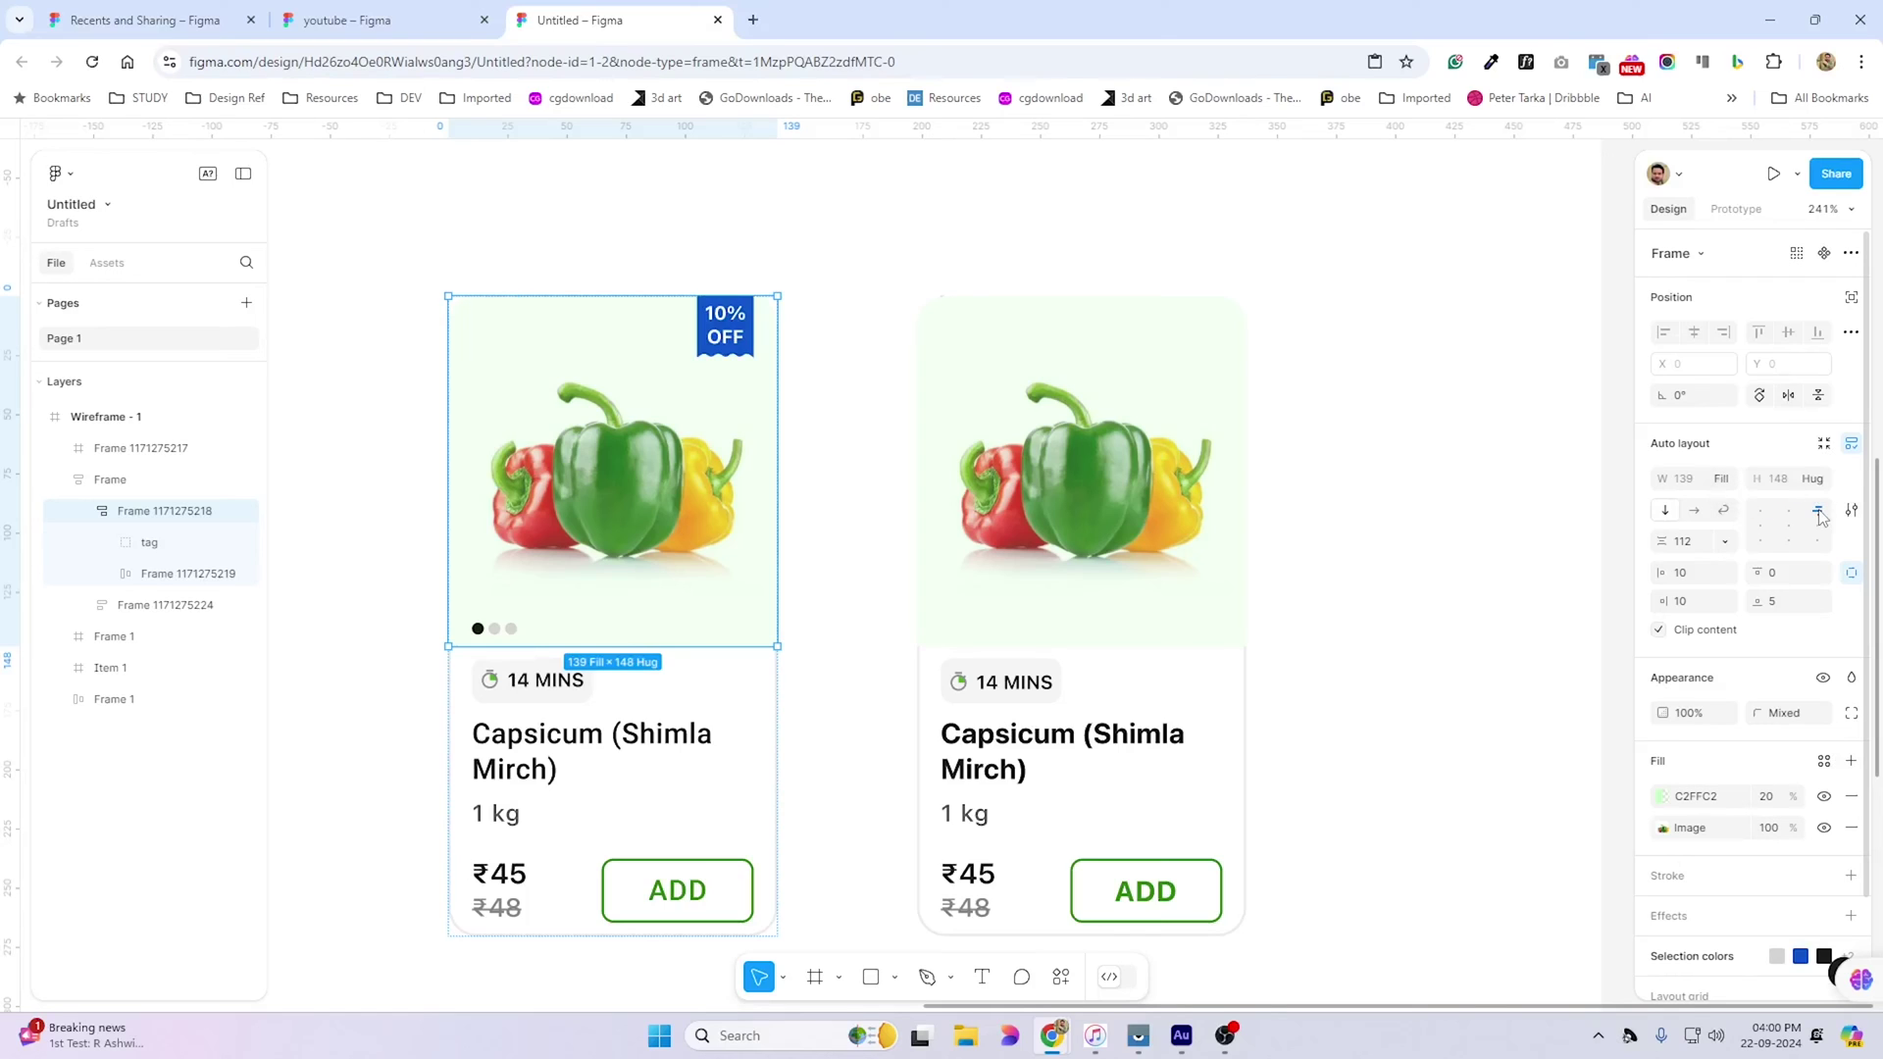
{"action": "left_click", "coordinate": [1760, 512]}
{"action": "left_click", "coordinate": [1819, 512]}
{"action": "left_click", "coordinate": [1765, 512]}
Try right-aligning the dots inside the left card's pagination frame, and undo that alignment and the image frame's padding change
{"action": "left_click", "coordinate": [135, 584]}
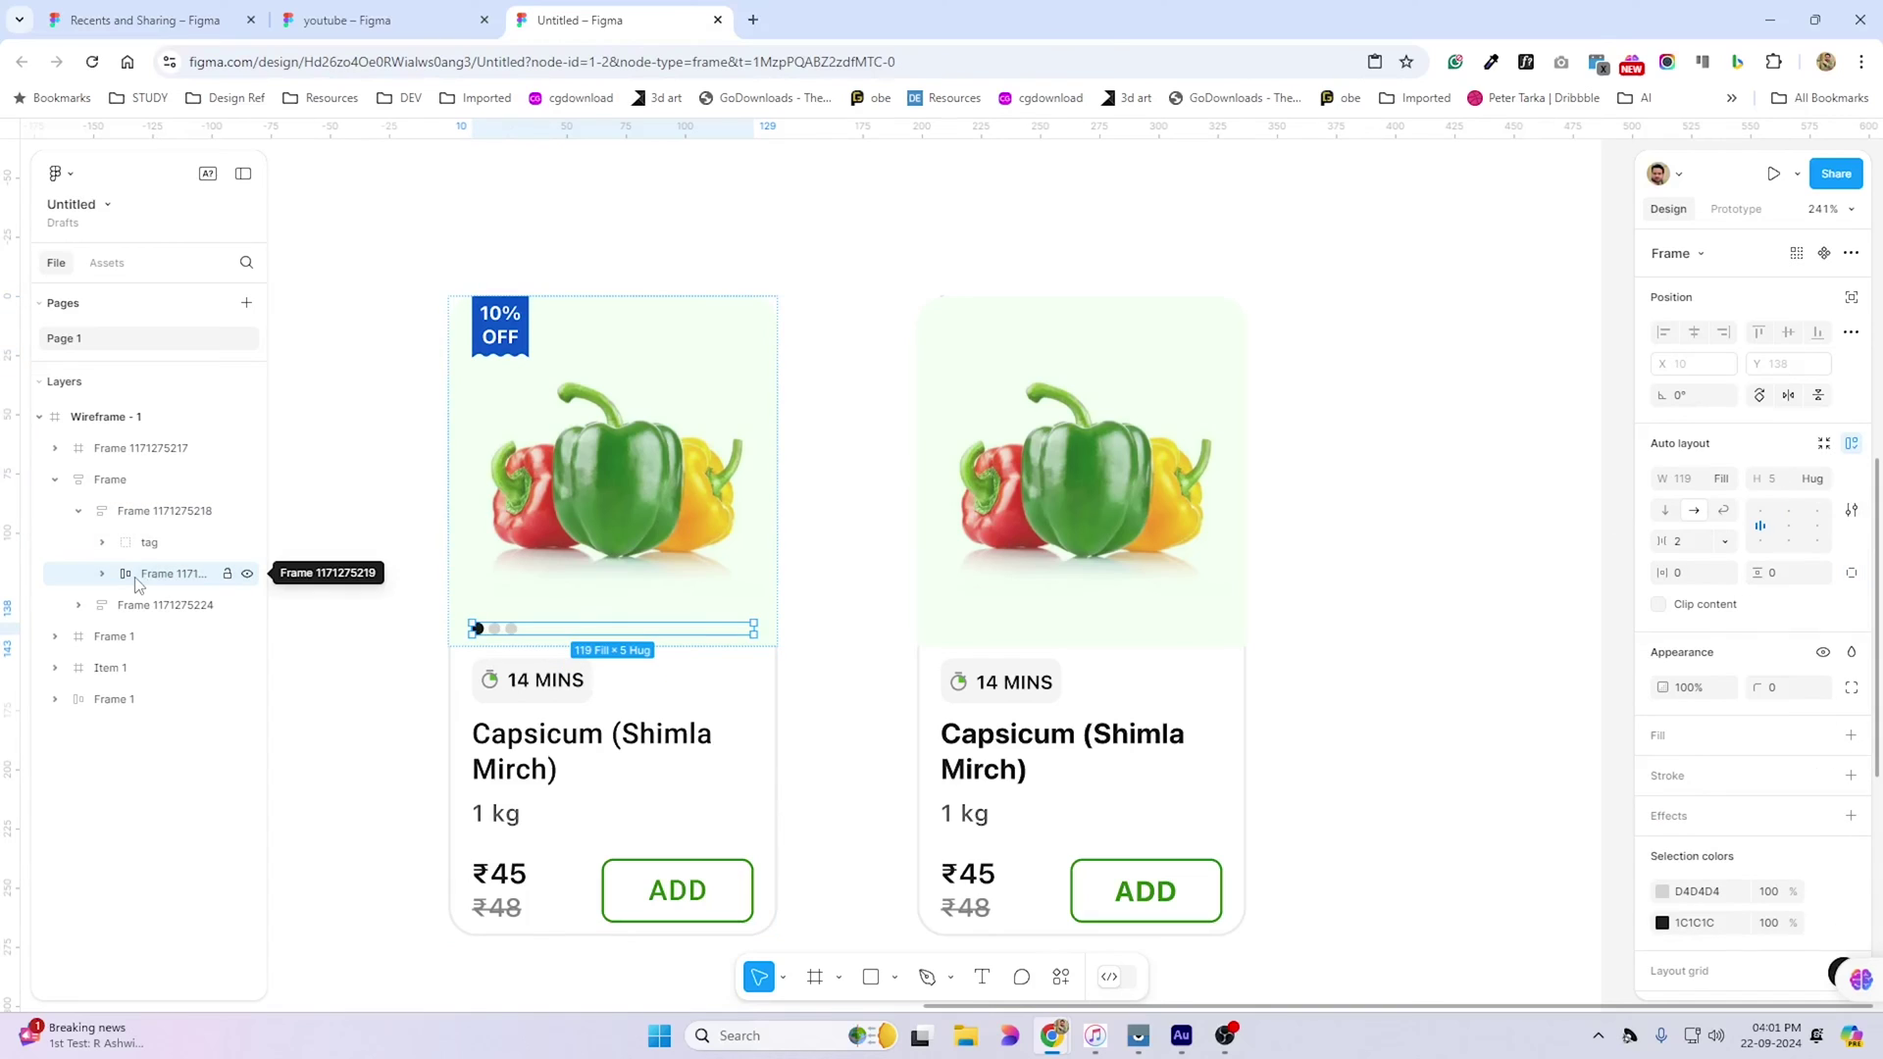
{"action": "left_click", "coordinate": [101, 574]}
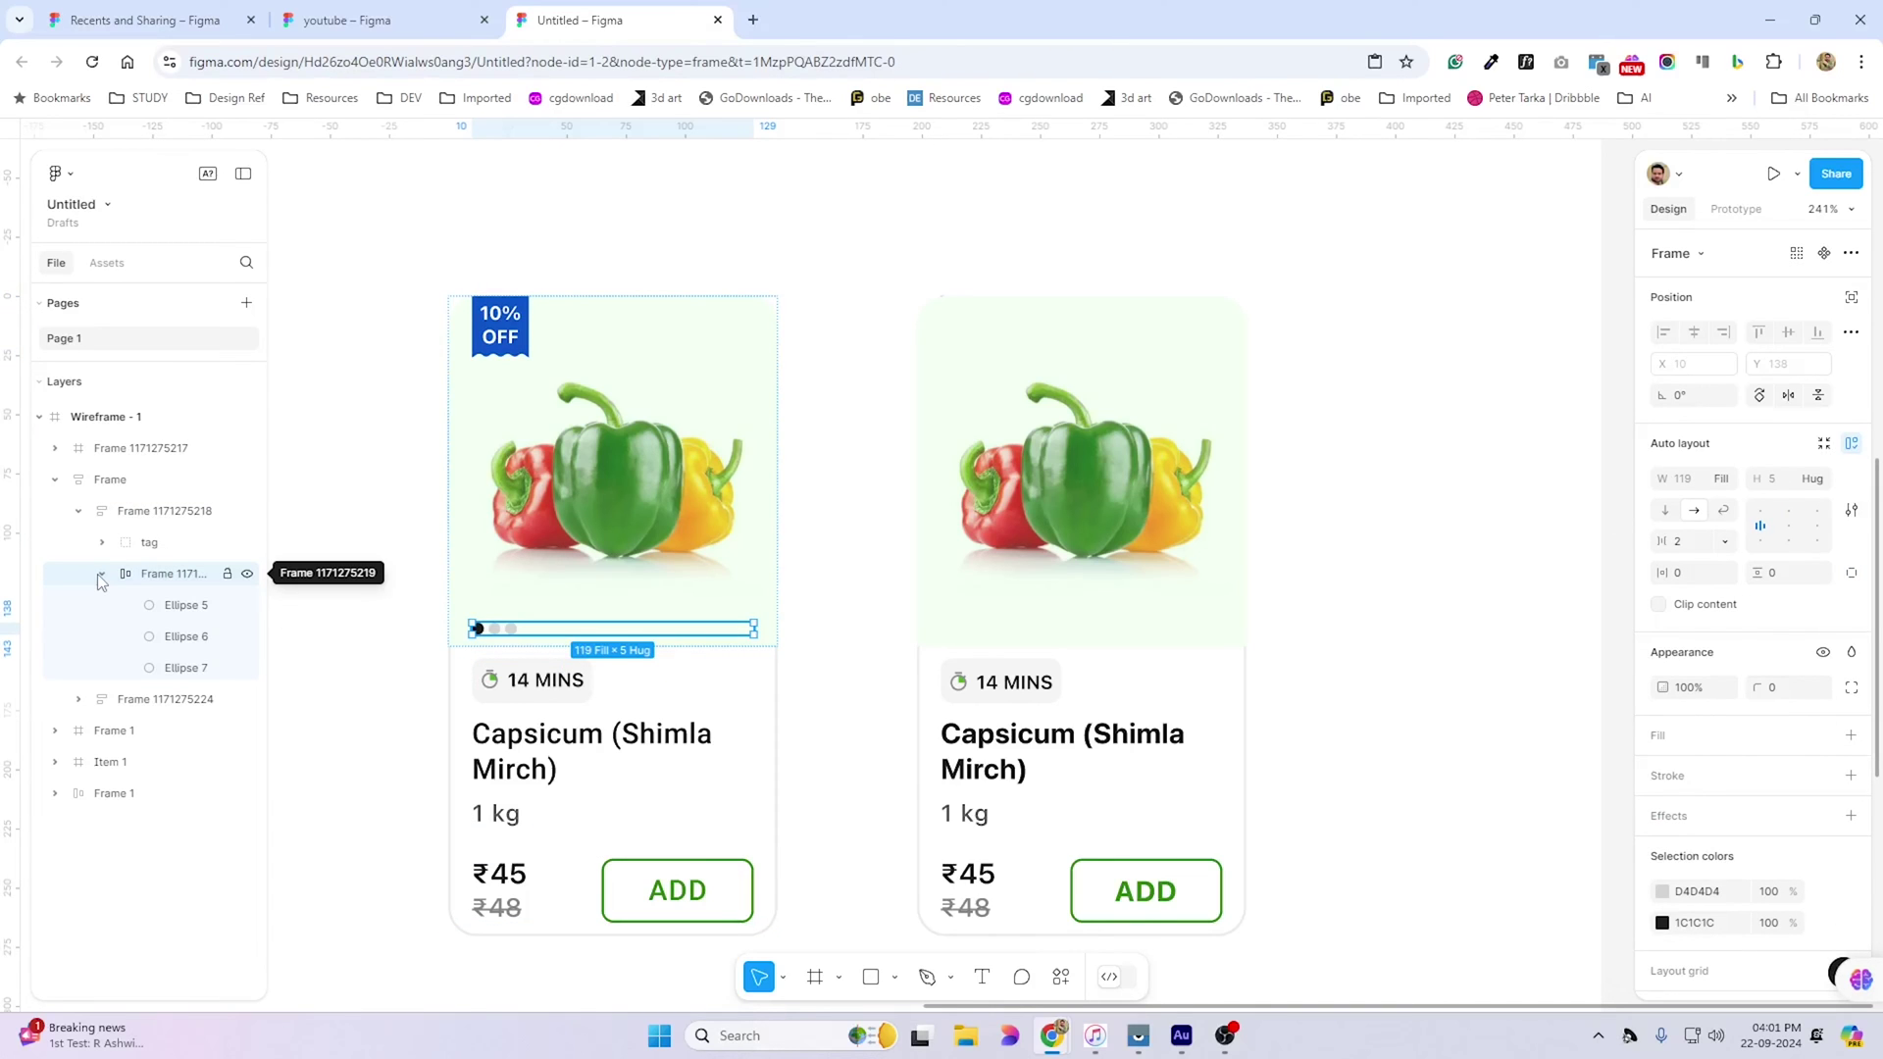
{"action": "left_click", "coordinate": [99, 574]}
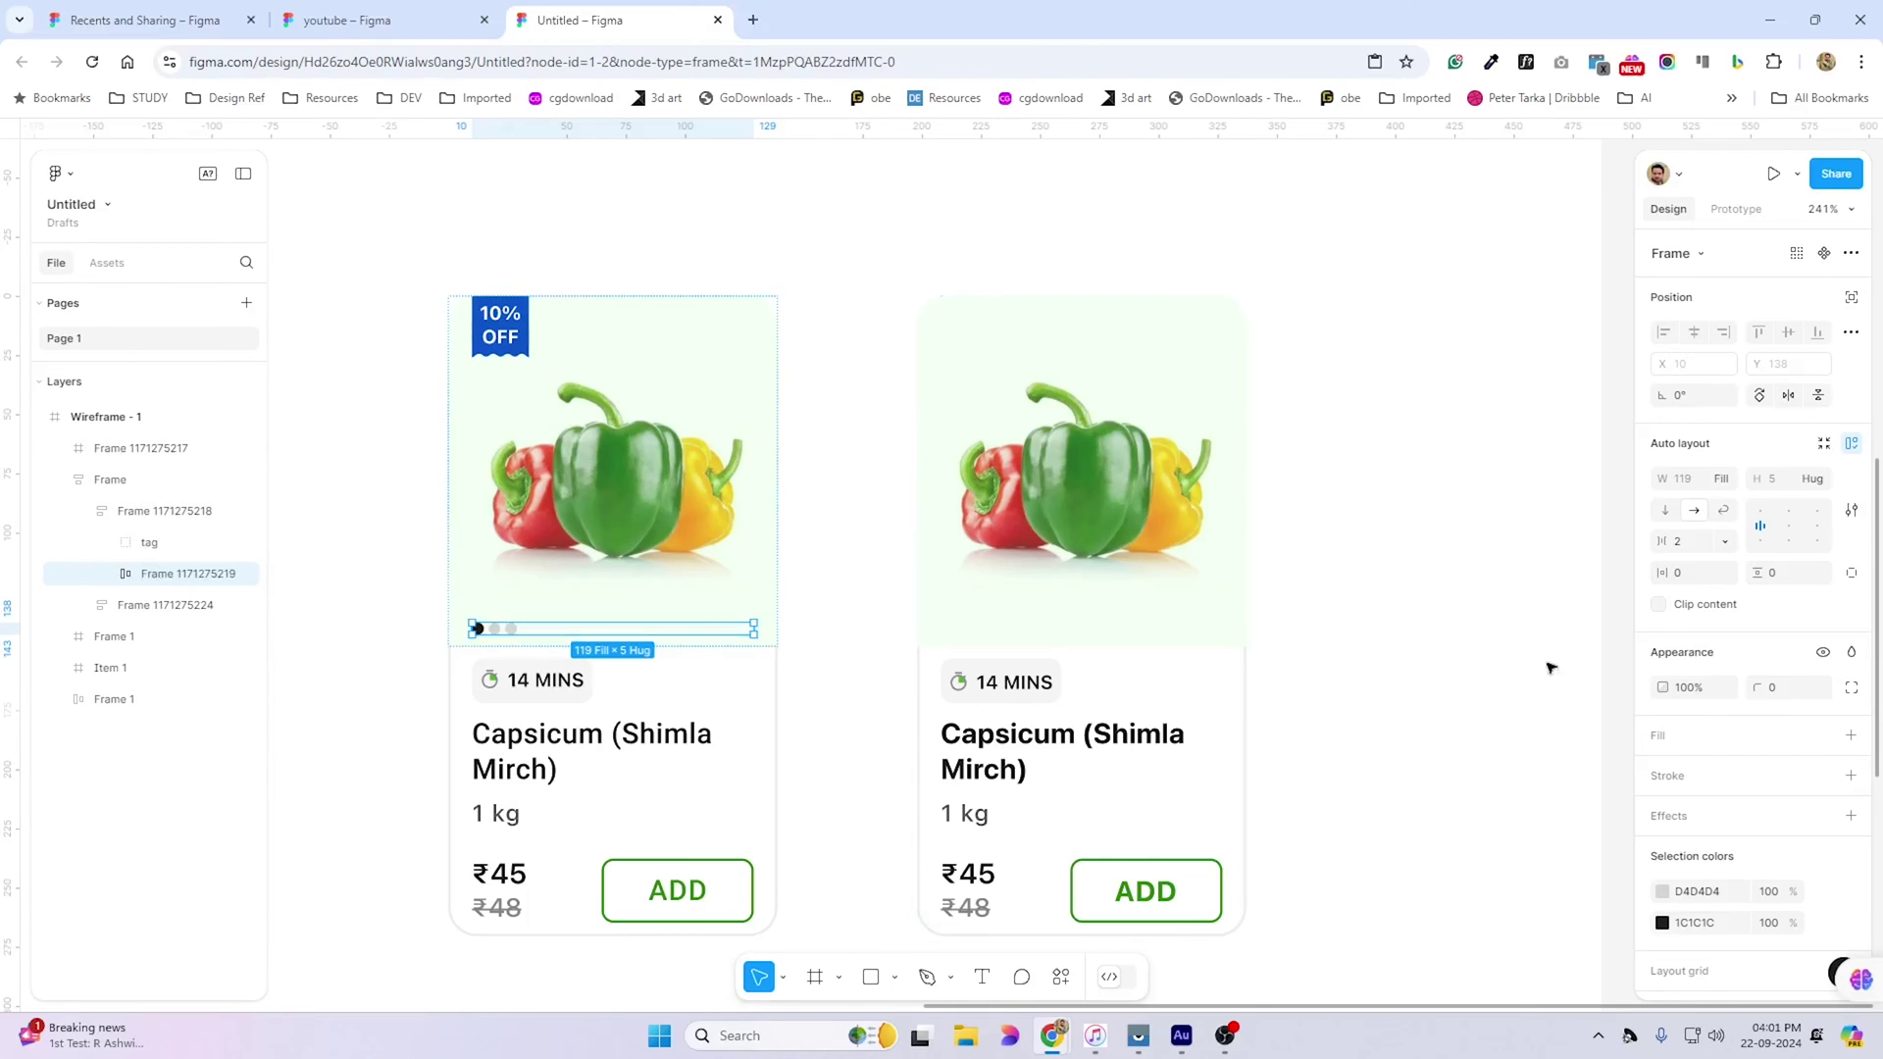
{"action": "left_click", "coordinate": [1817, 529]}
{"action": "key", "text": "shift+Return"}
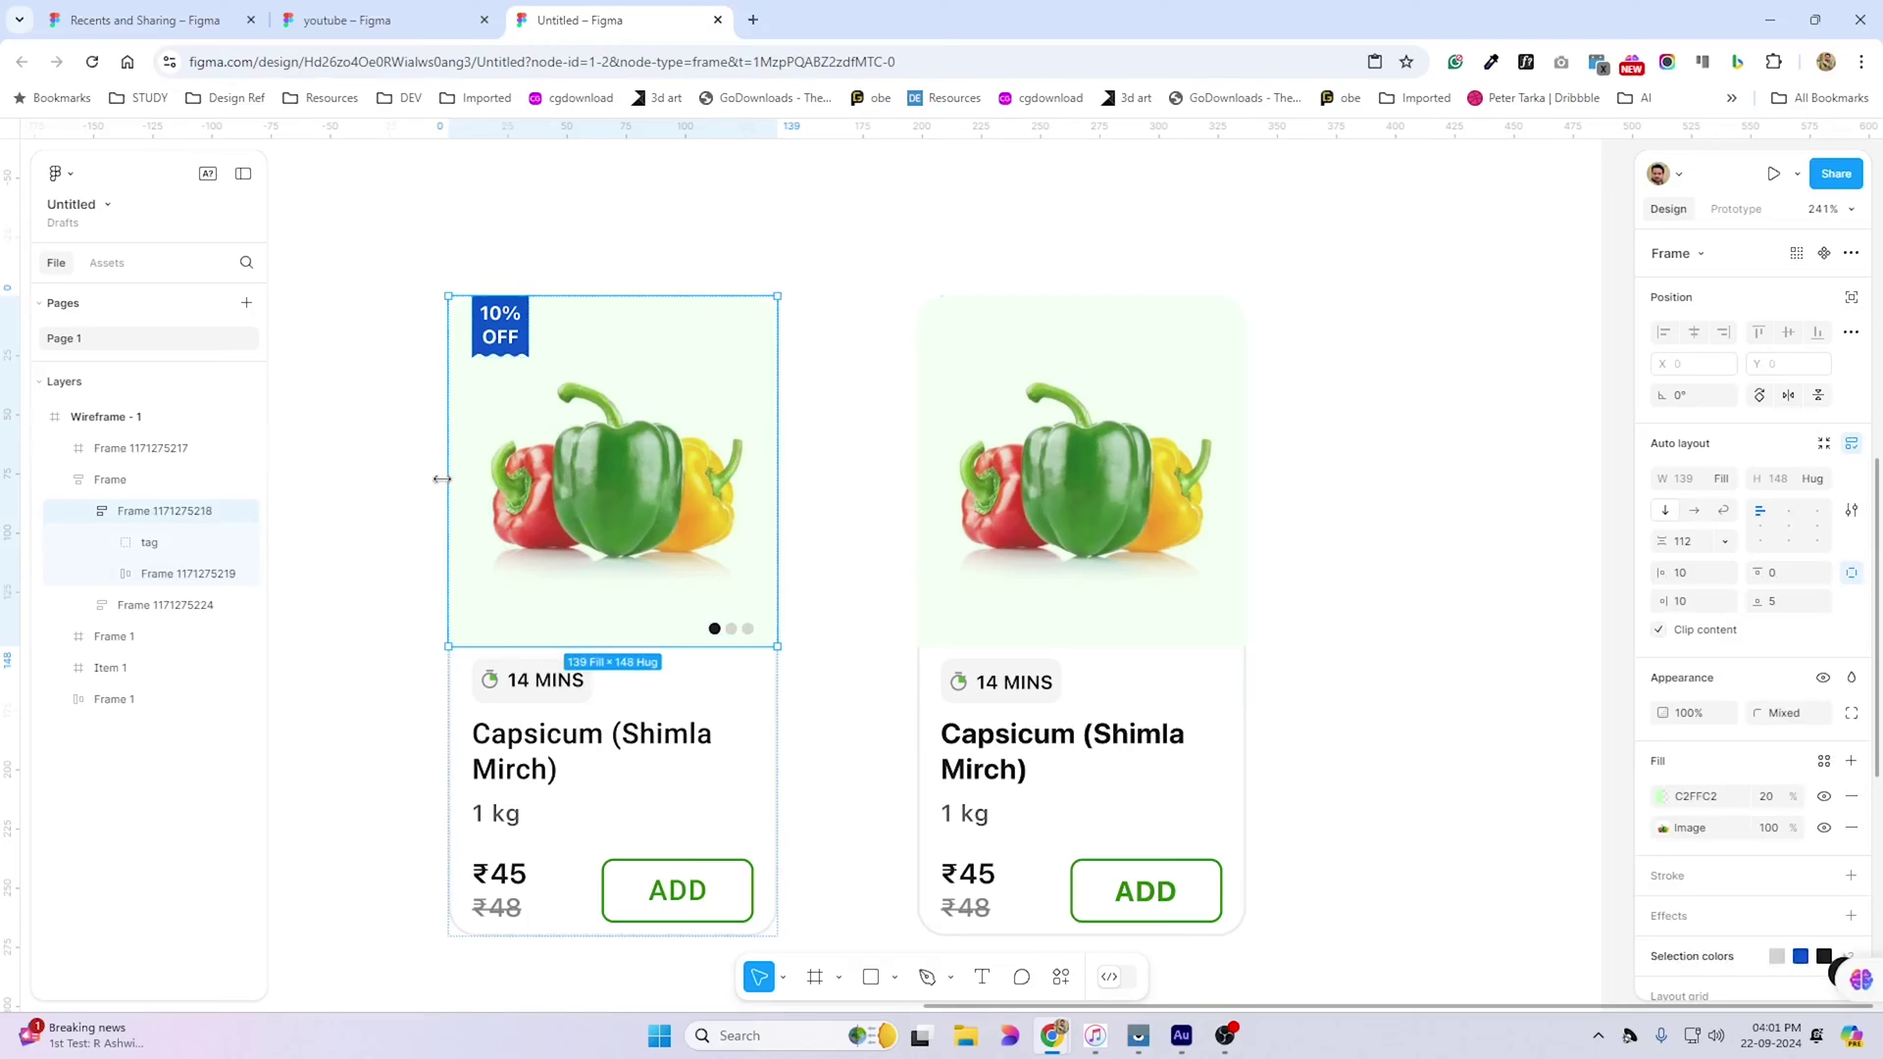
{"action": "key", "text": "ctrl+z"}
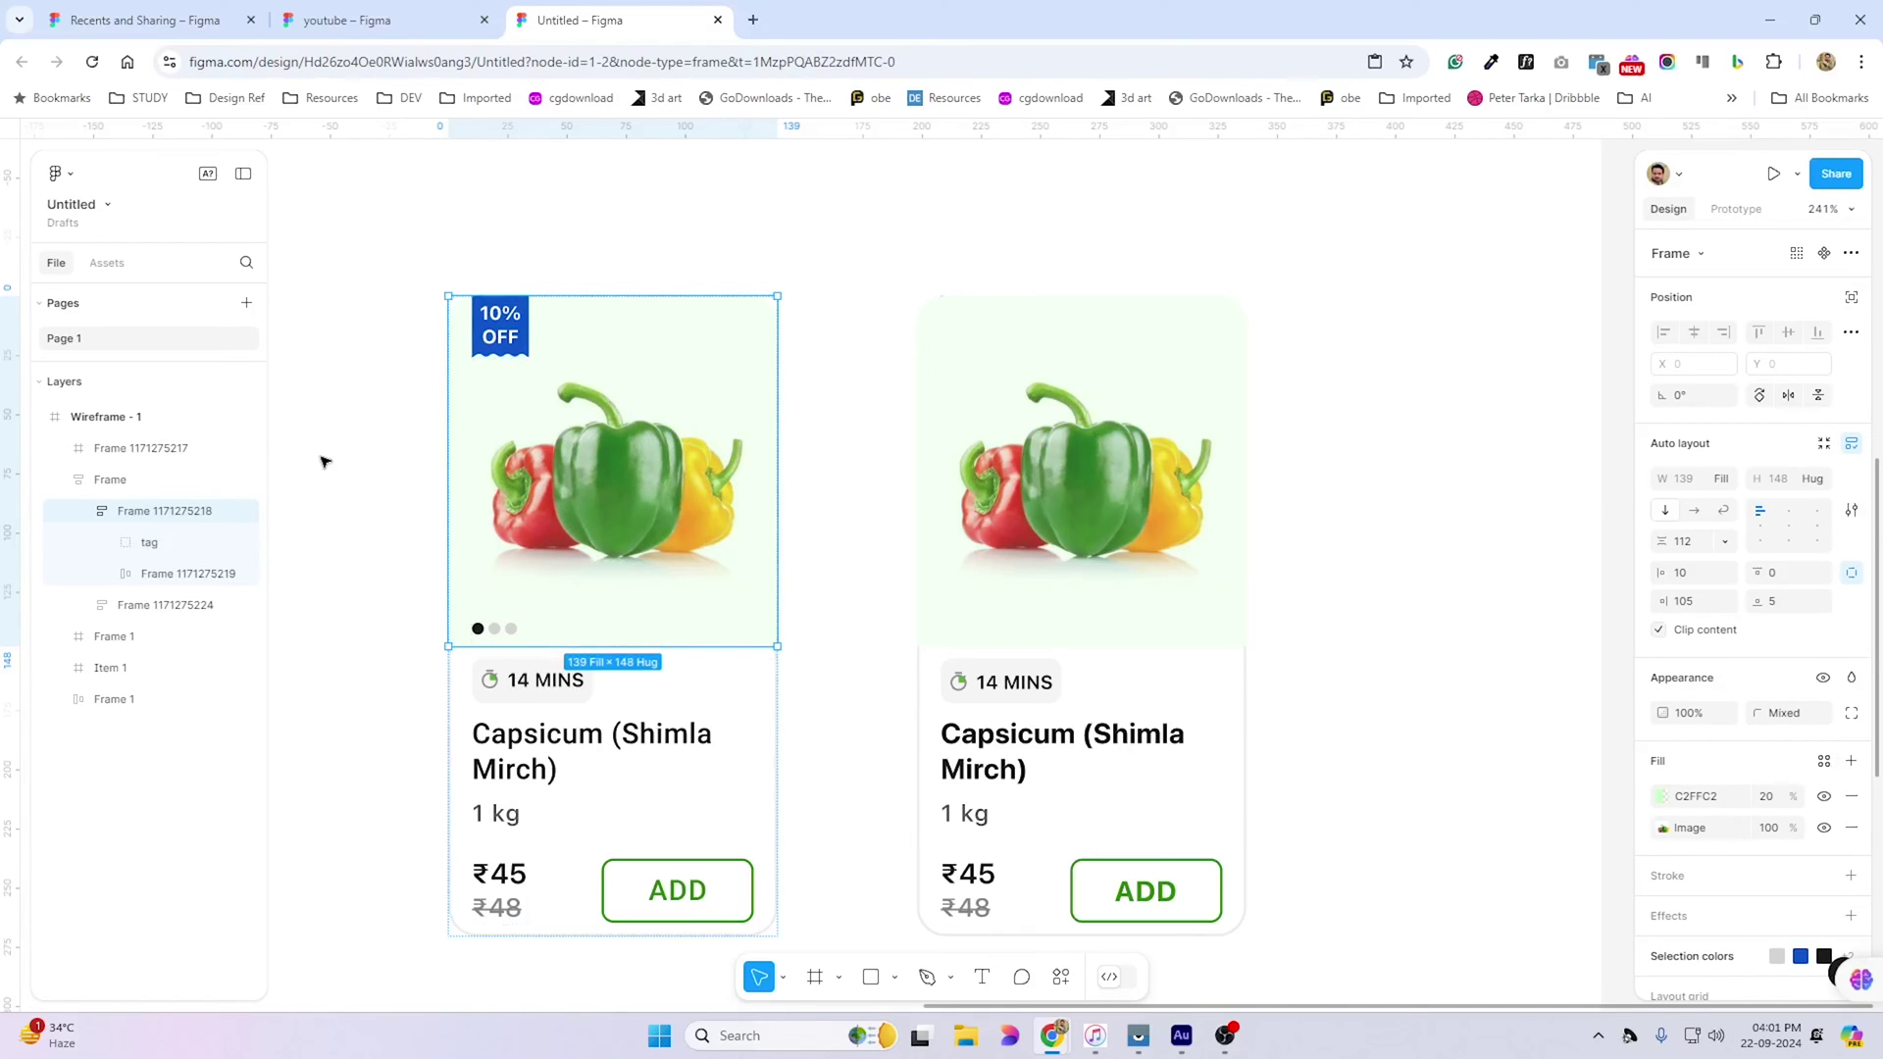
Set the right padding of the left card's image frame holding the tag and dots to 10
{"action": "left_click", "coordinate": [497, 328]}
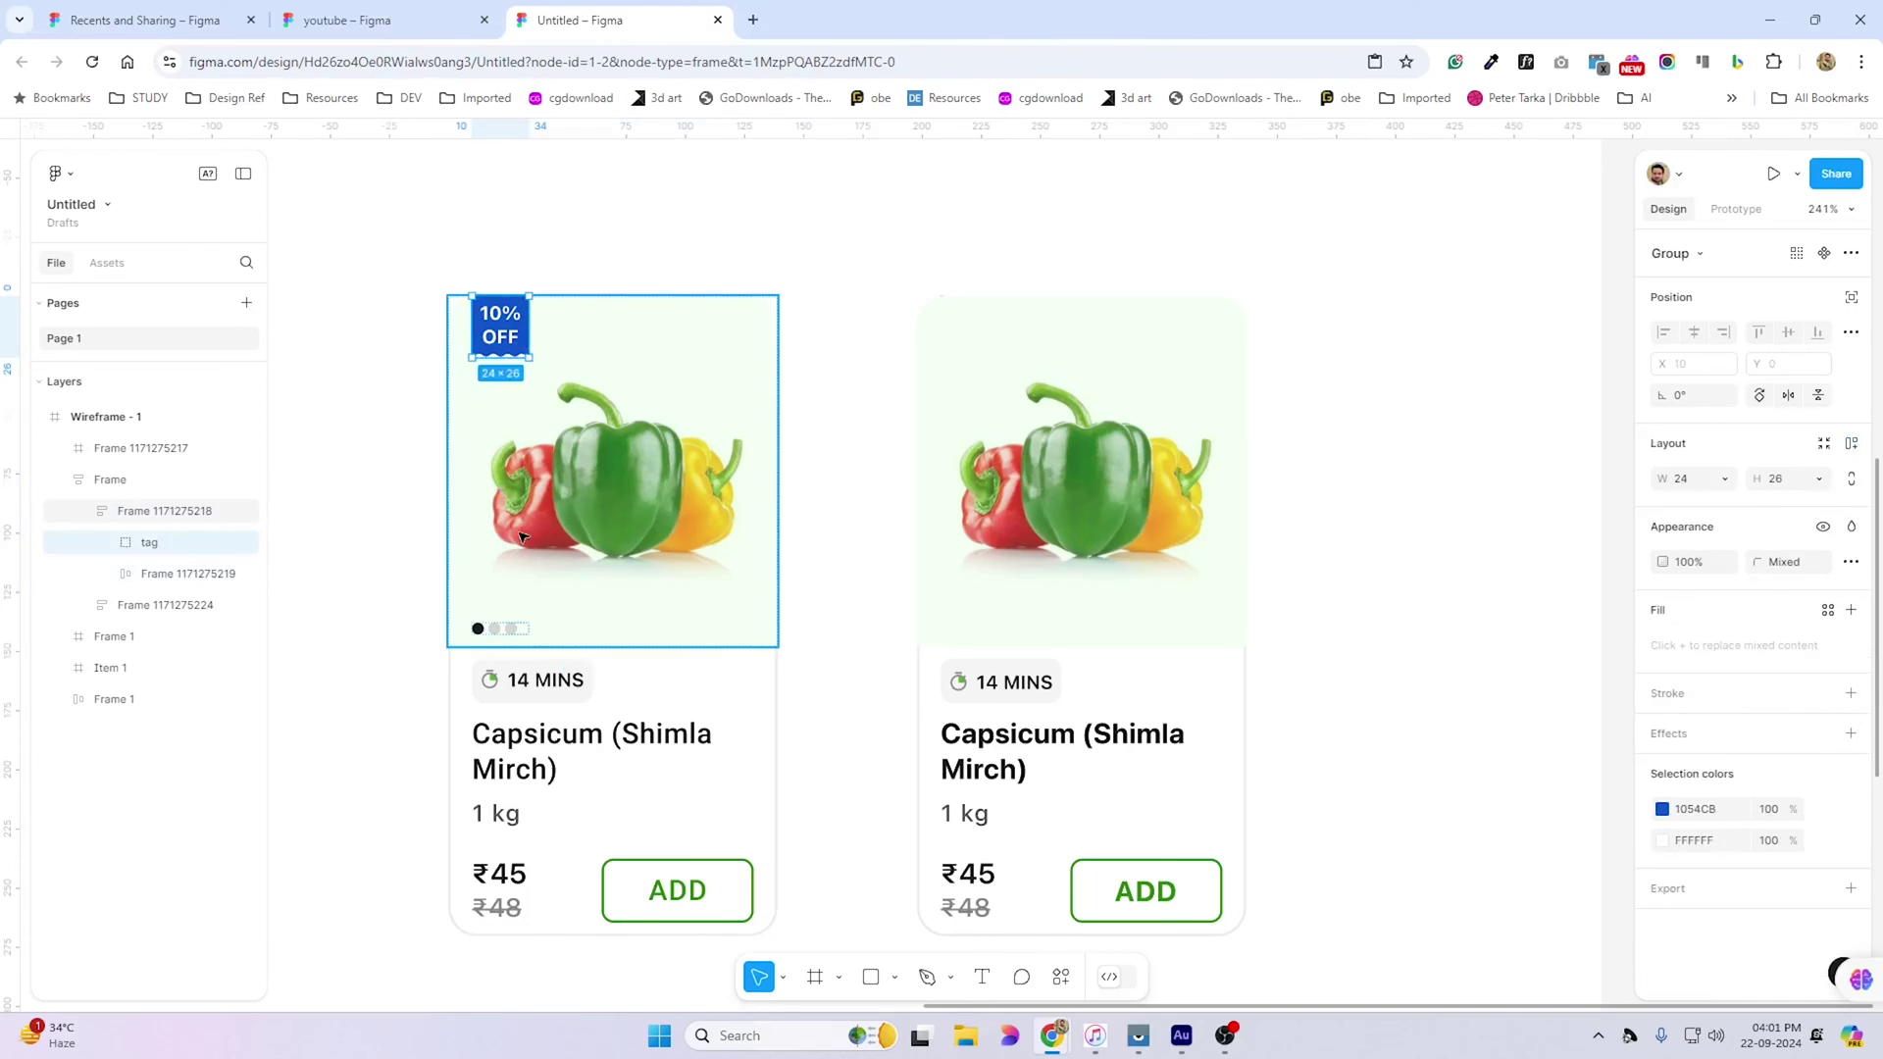
{"action": "left_click", "coordinate": [505, 630], "text": "shift"}
{"action": "left_click", "coordinate": [481, 579]}
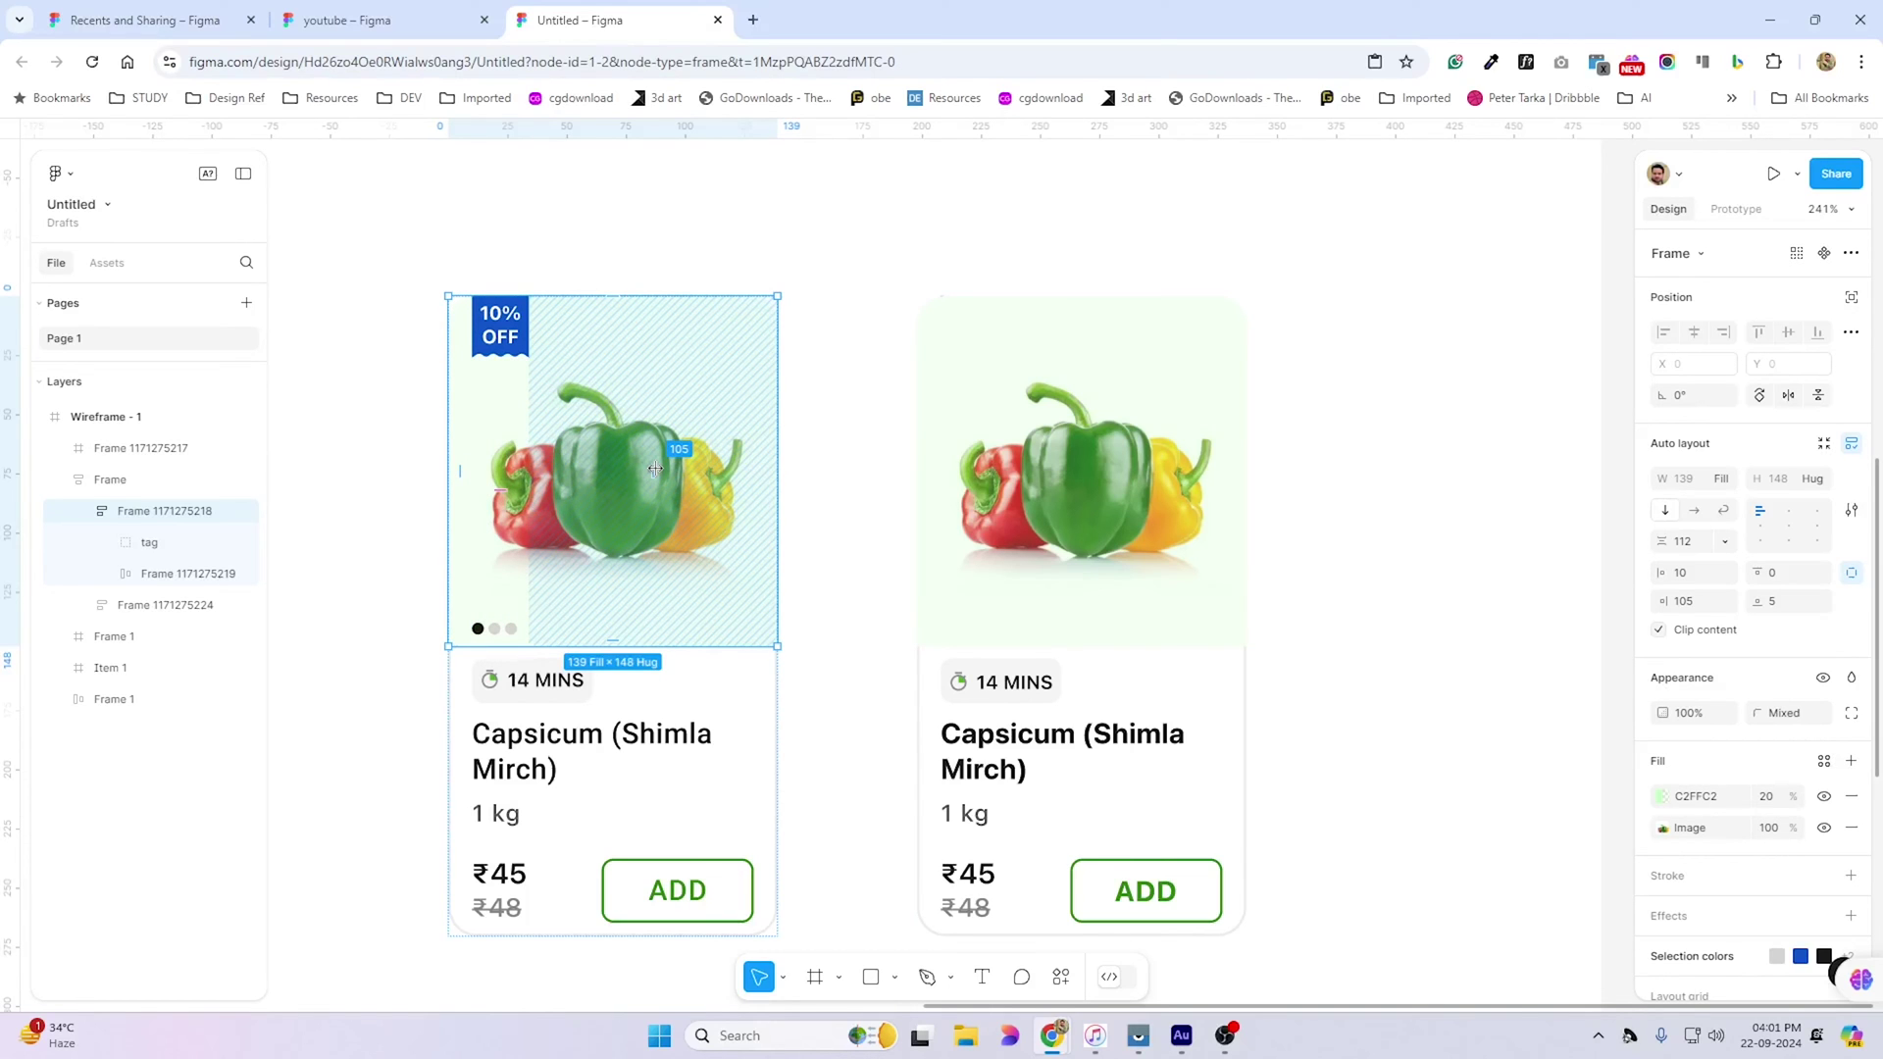
{"action": "left_click", "coordinate": [1702, 610]}
{"action": "type", "text": "10"}
{"action": "key", "text": "Return"}
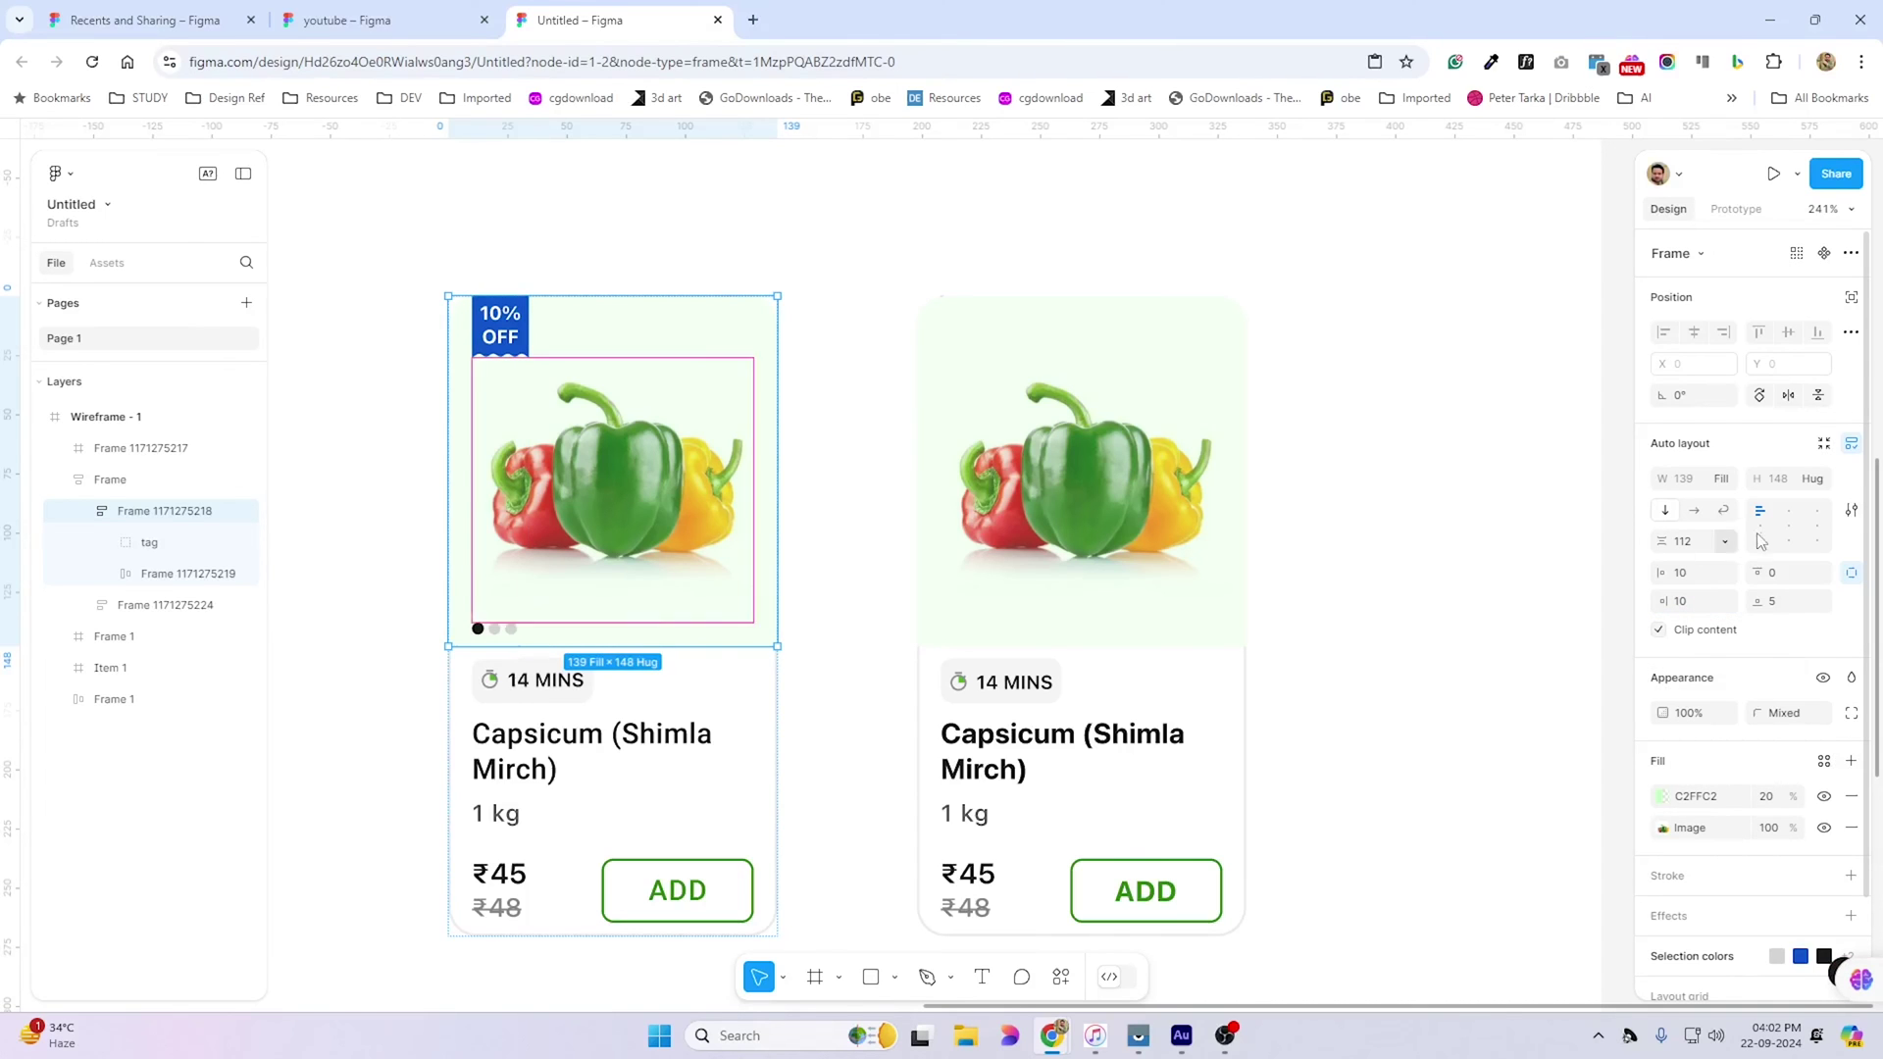
Switch the image frame's alignment between right and left and leave its contents left-aligned
{"action": "left_click", "coordinate": [1817, 510]}
{"action": "left_click", "coordinate": [1760, 509]}
{"action": "left_click", "coordinate": [1817, 510]}
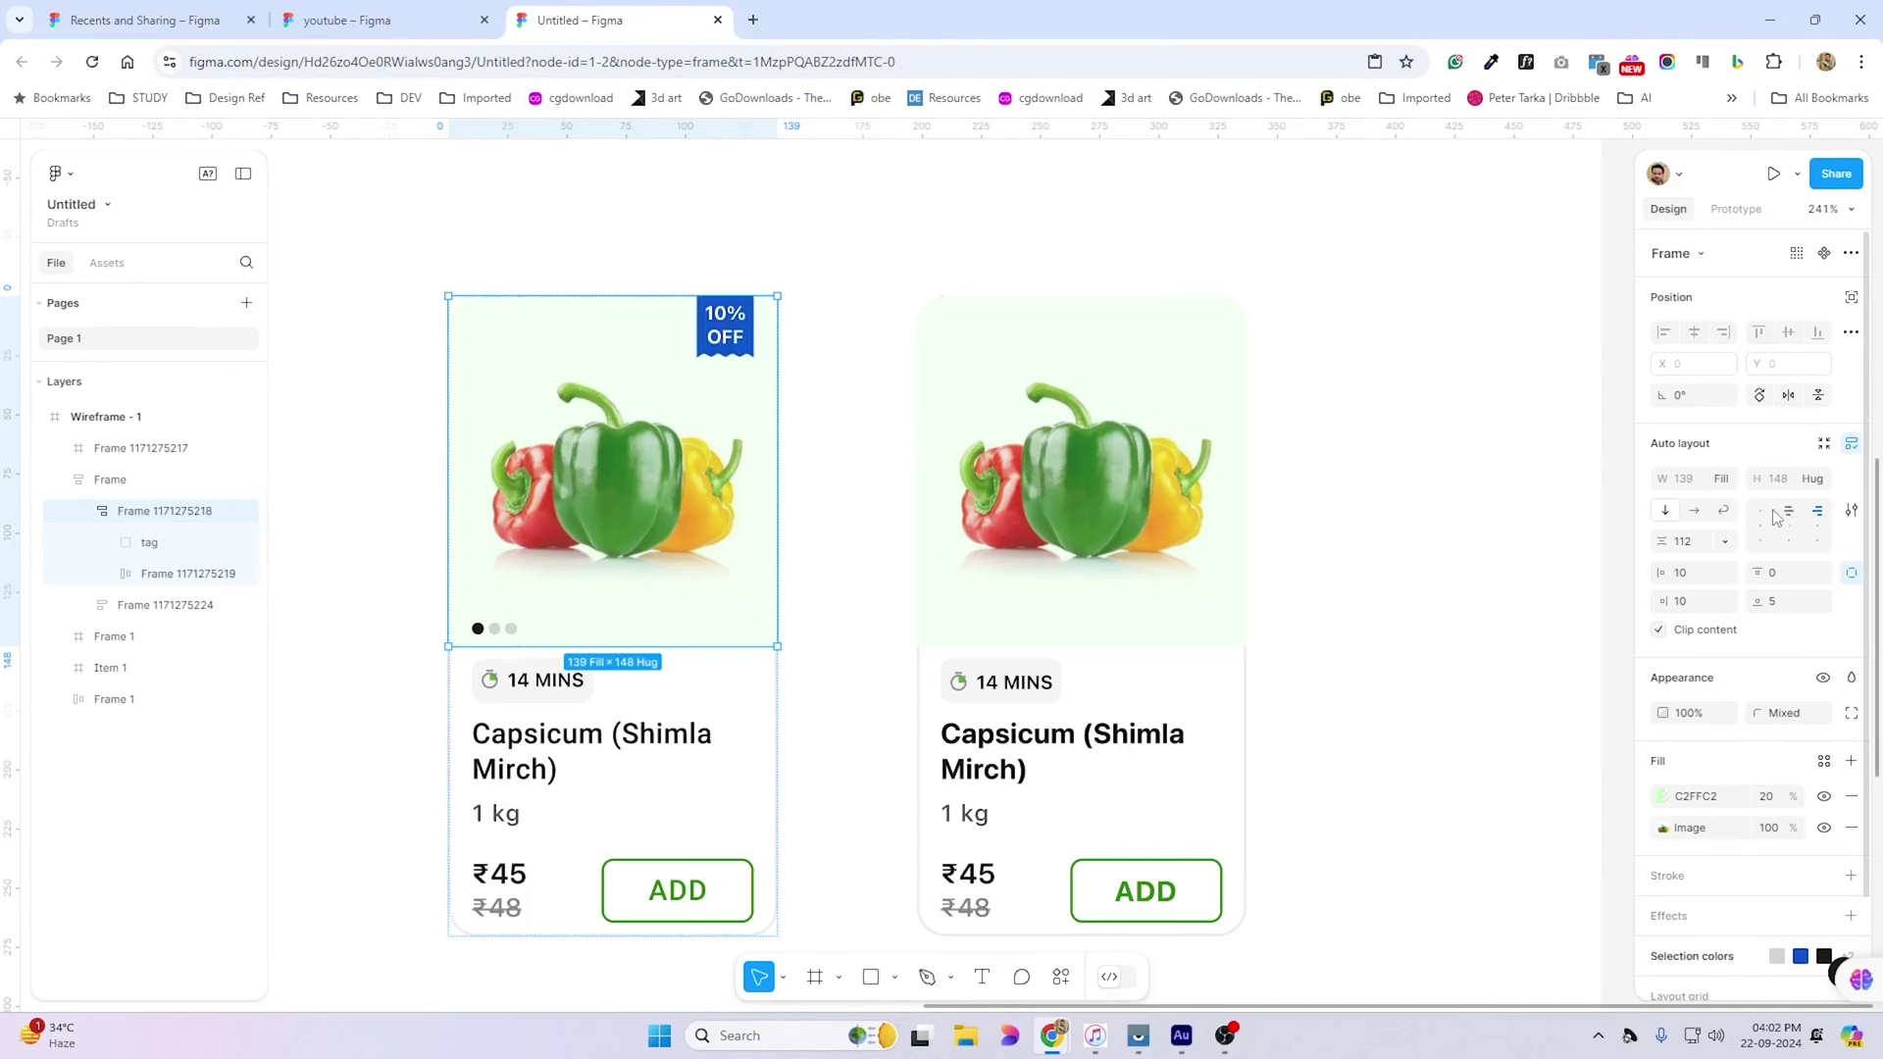
{"action": "left_click", "coordinate": [1760, 510]}
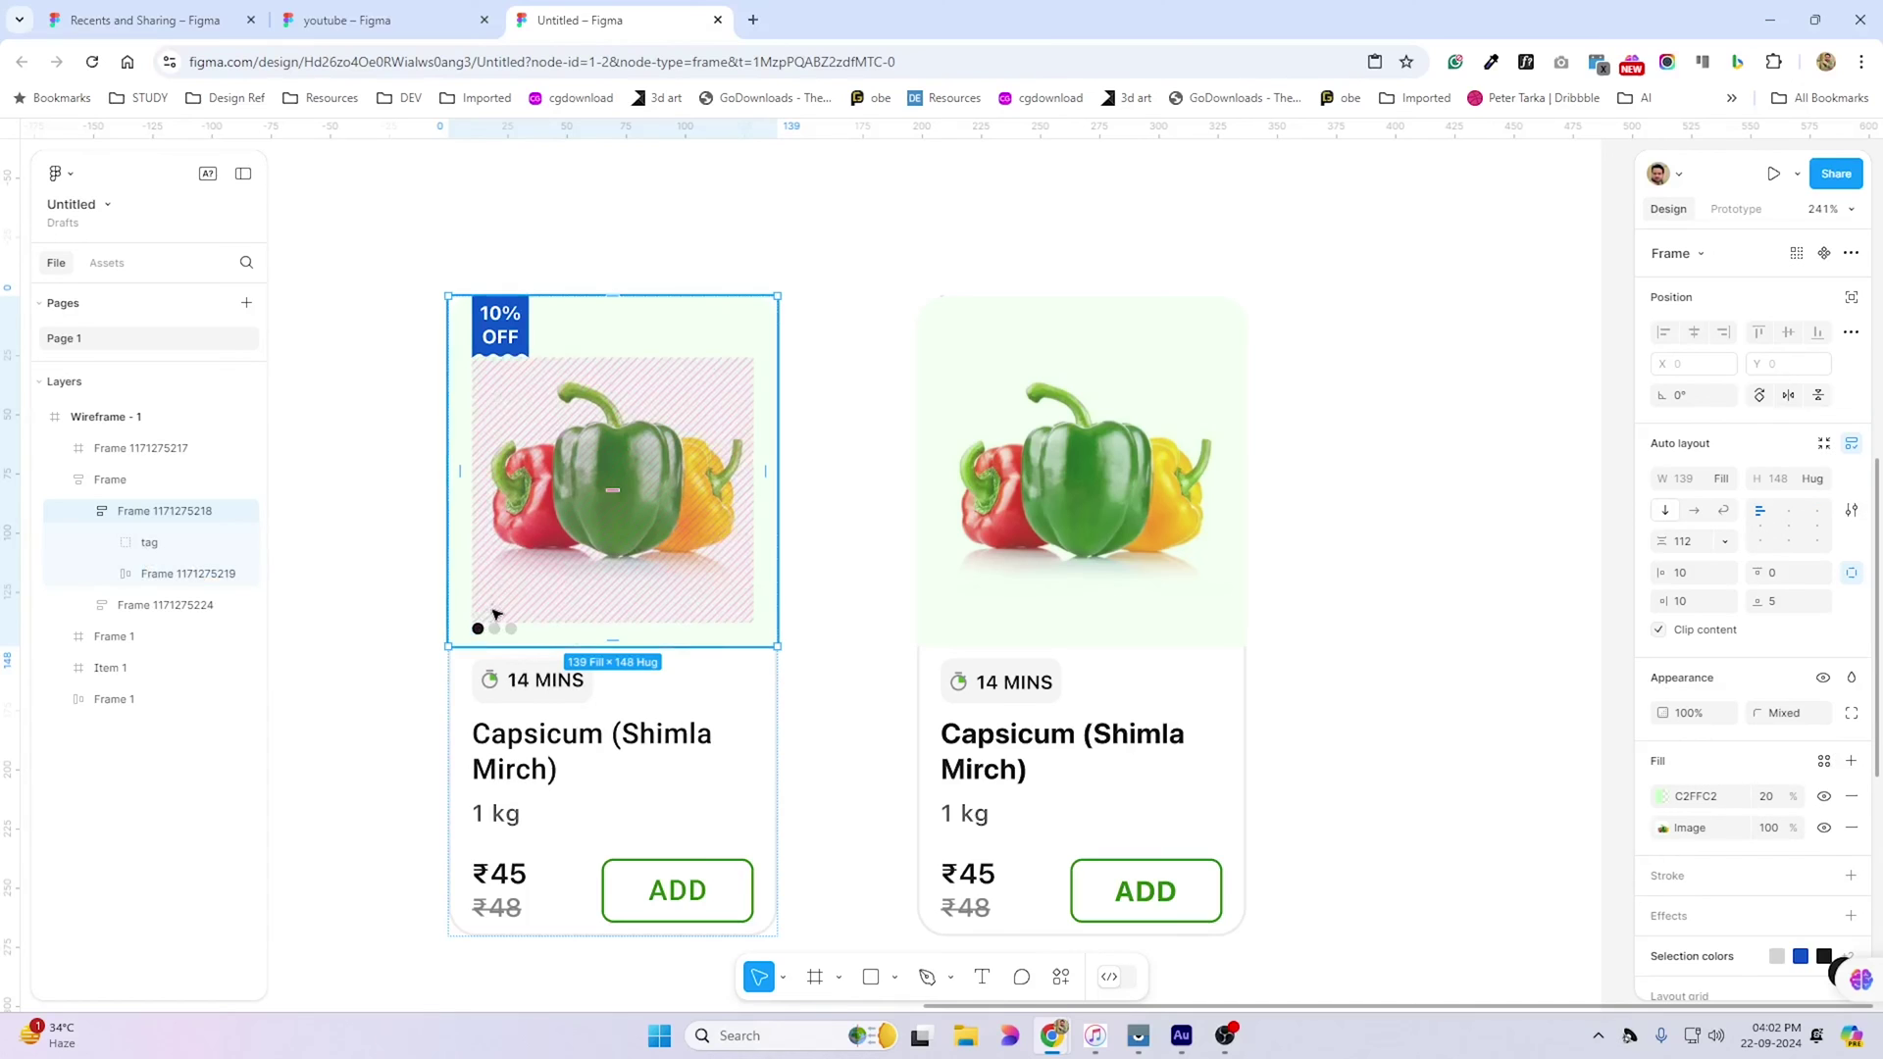
Set the dots frame's width to Hug contents and align the left card's image frame contents to the right
{"action": "left_click", "coordinate": [149, 543]}
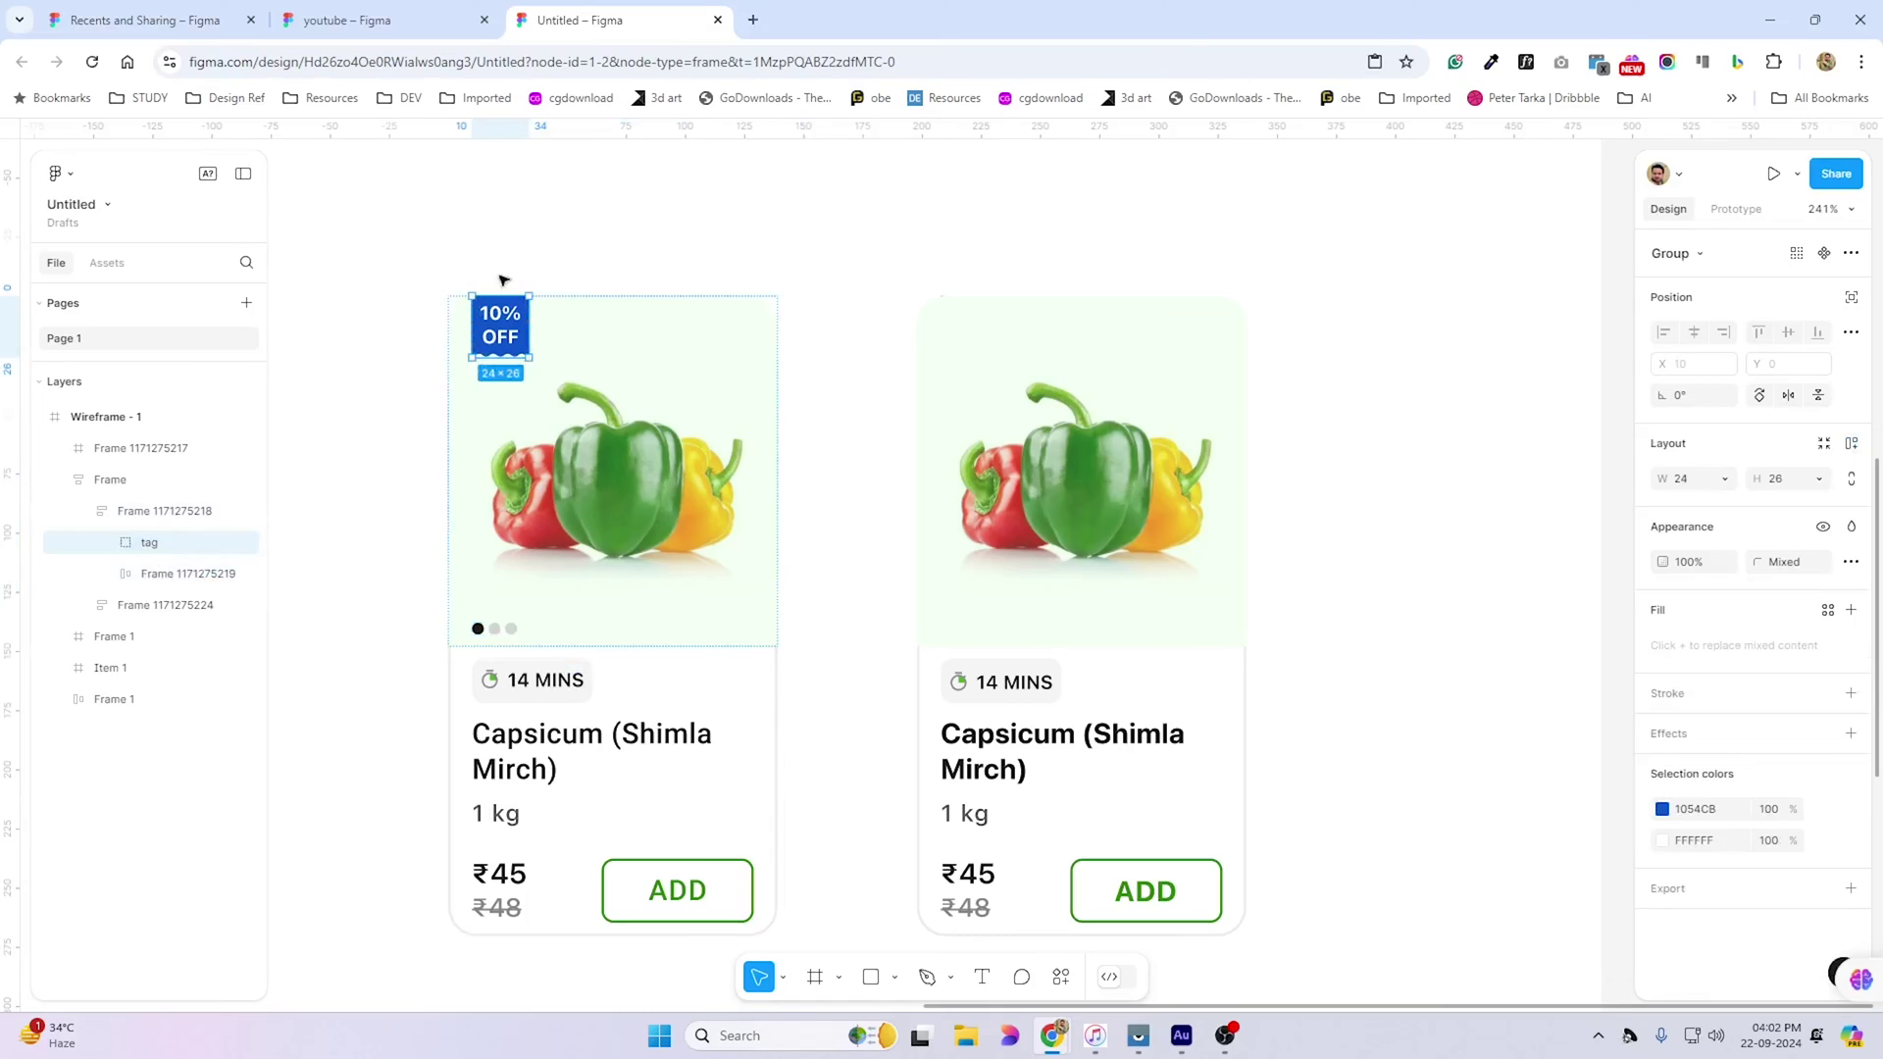
{"action": "left_click", "coordinate": [196, 574]}
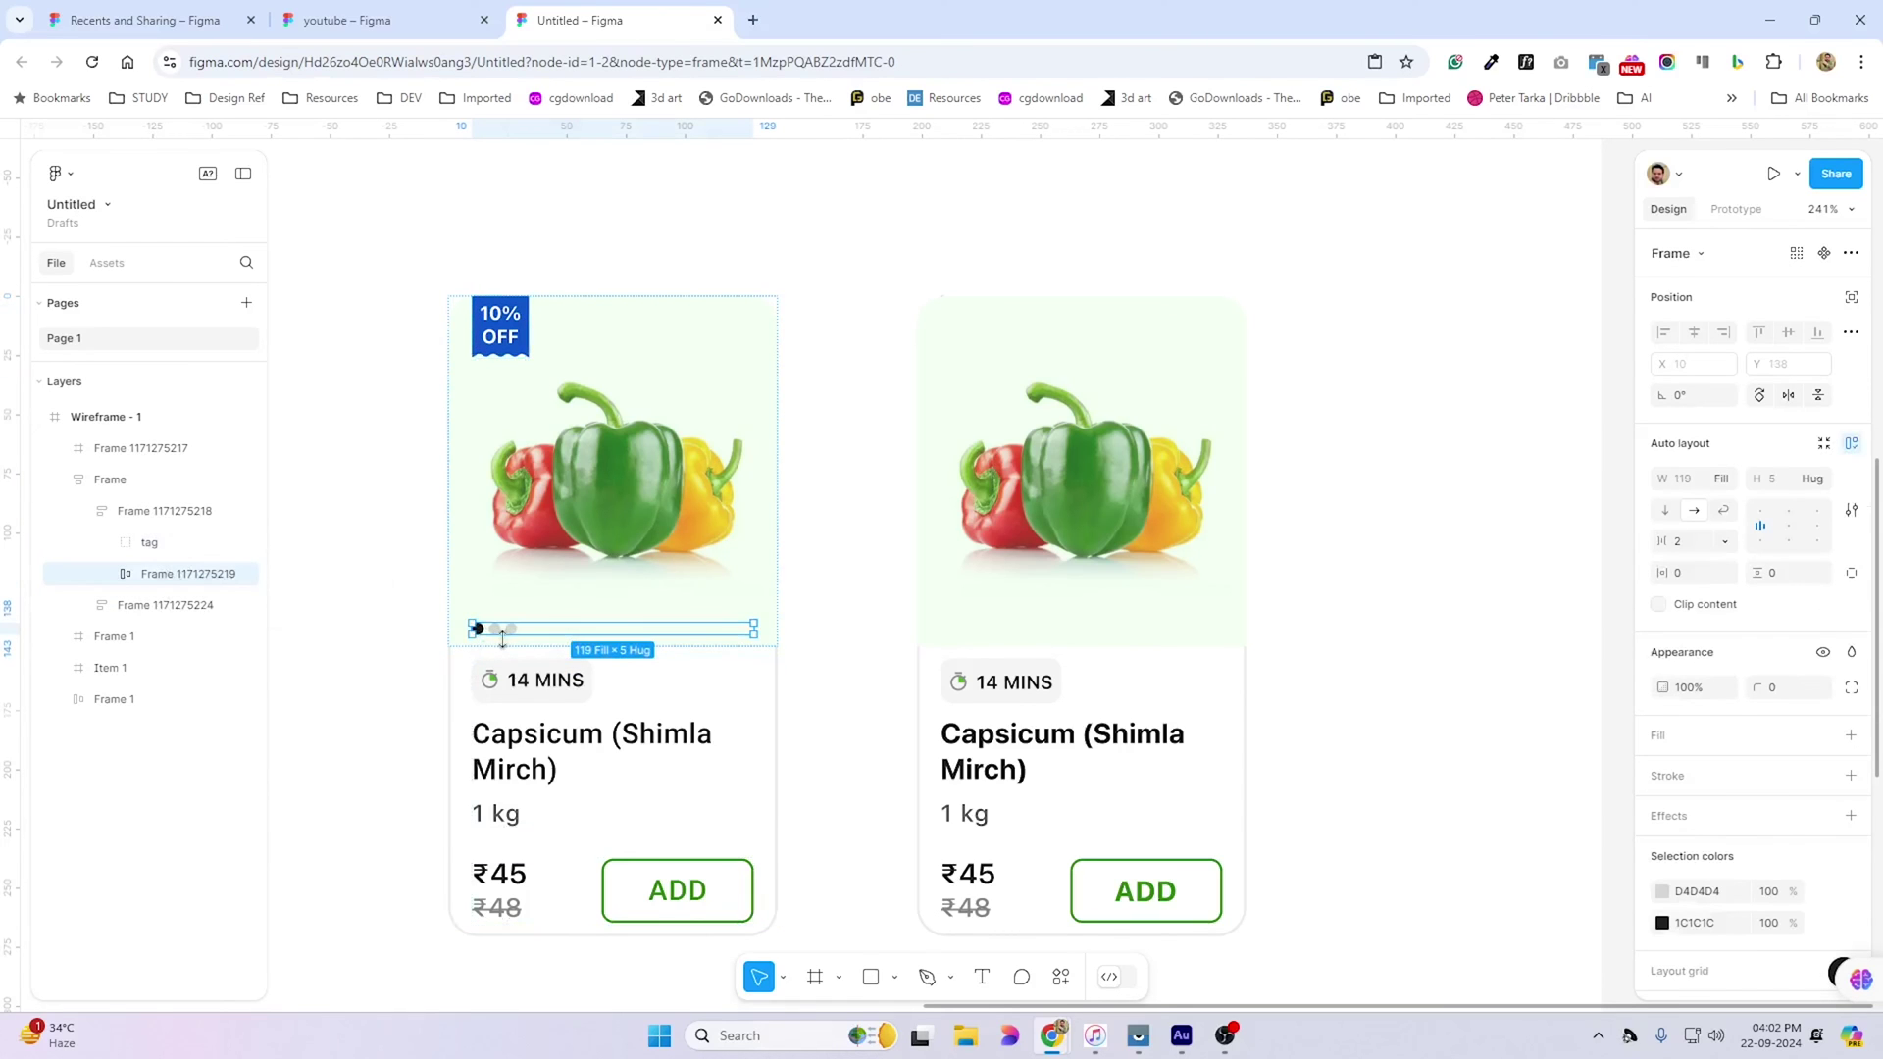
{"action": "left_click", "coordinate": [1726, 484]}
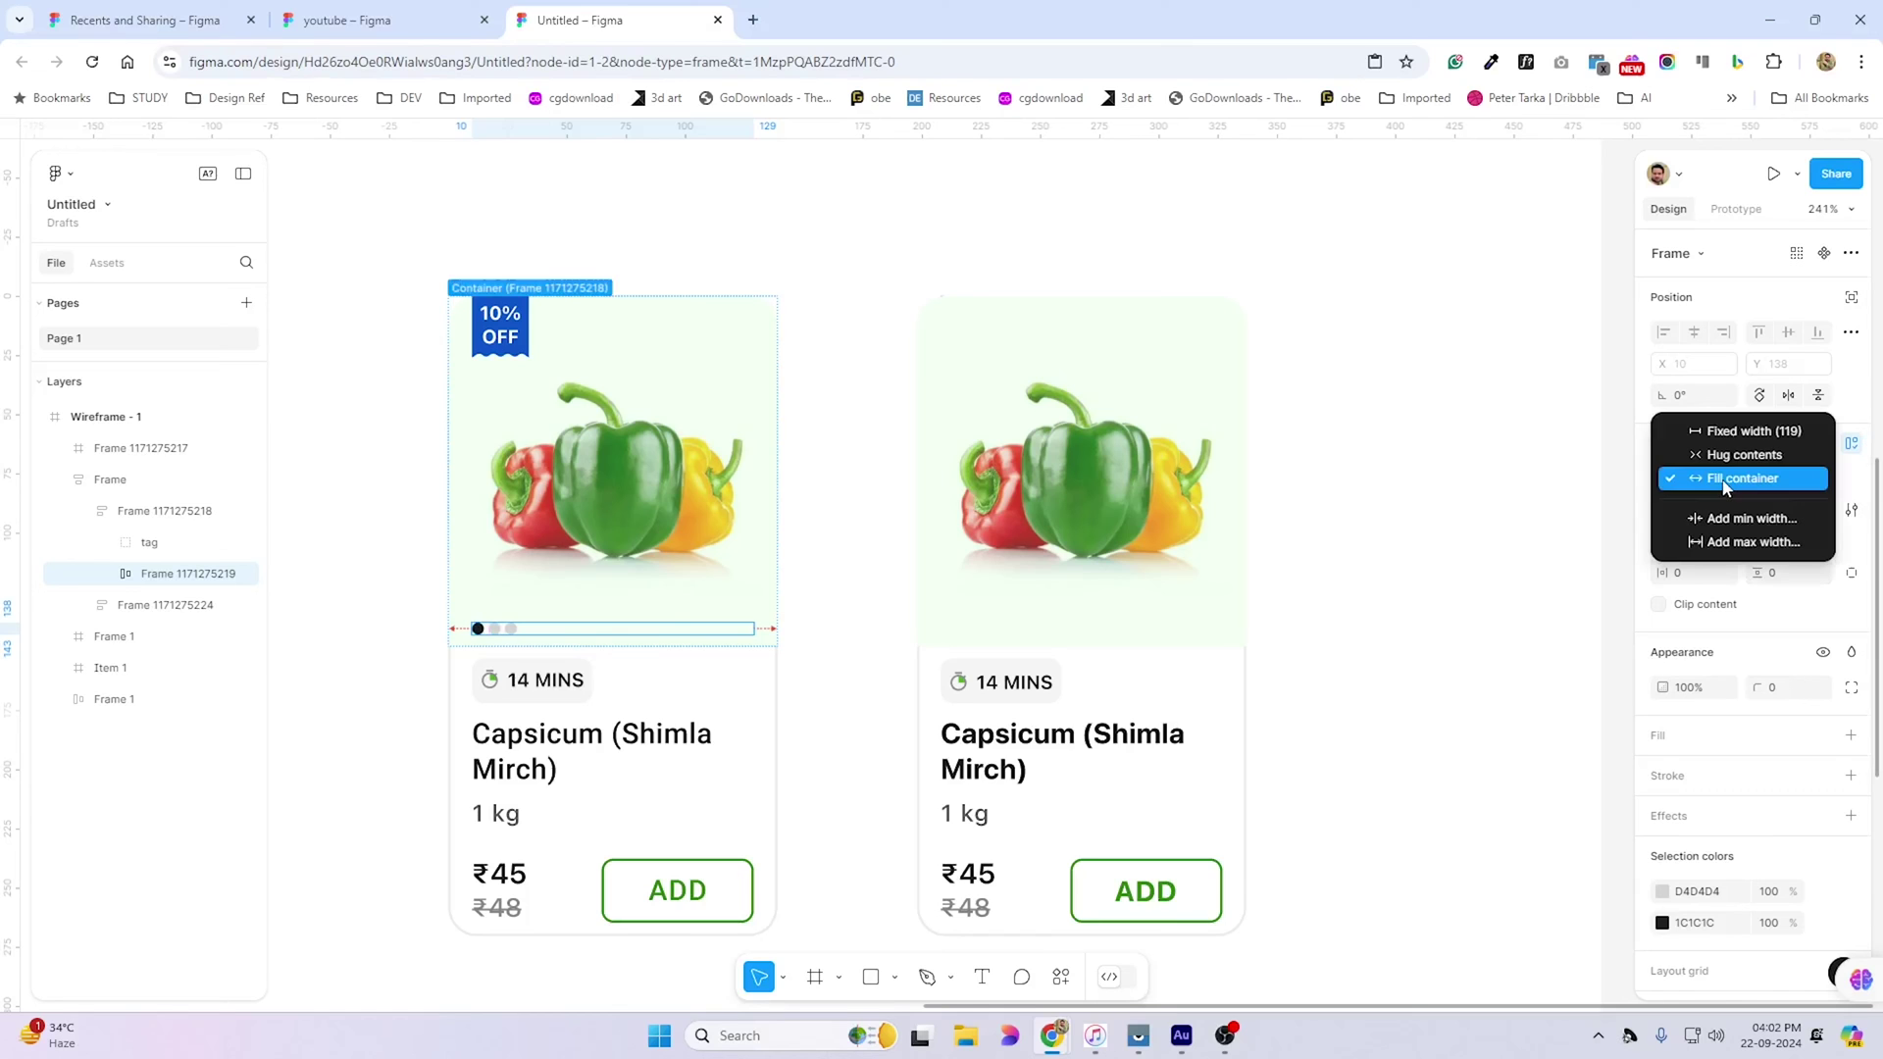
{"action": "left_click", "coordinate": [1731, 451]}
{"action": "left_click", "coordinate": [157, 511]}
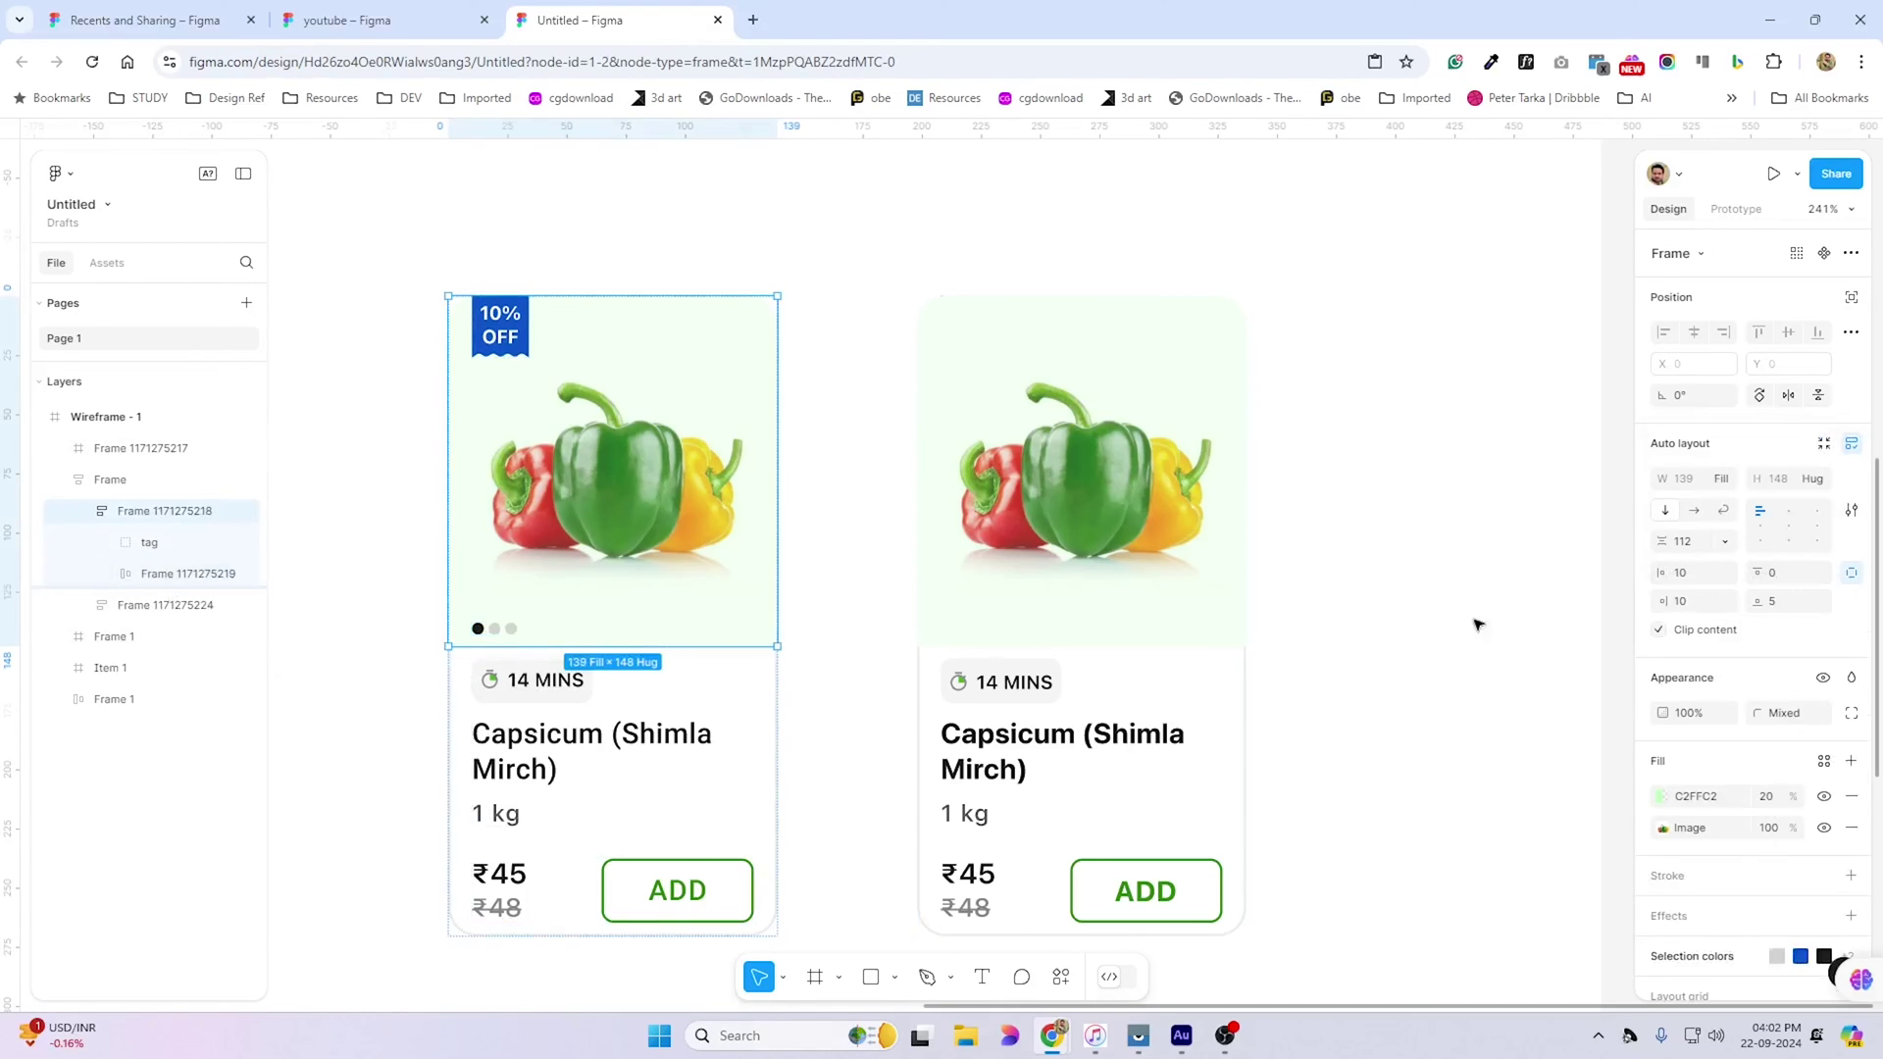
{"action": "left_click", "coordinate": [1822, 516]}
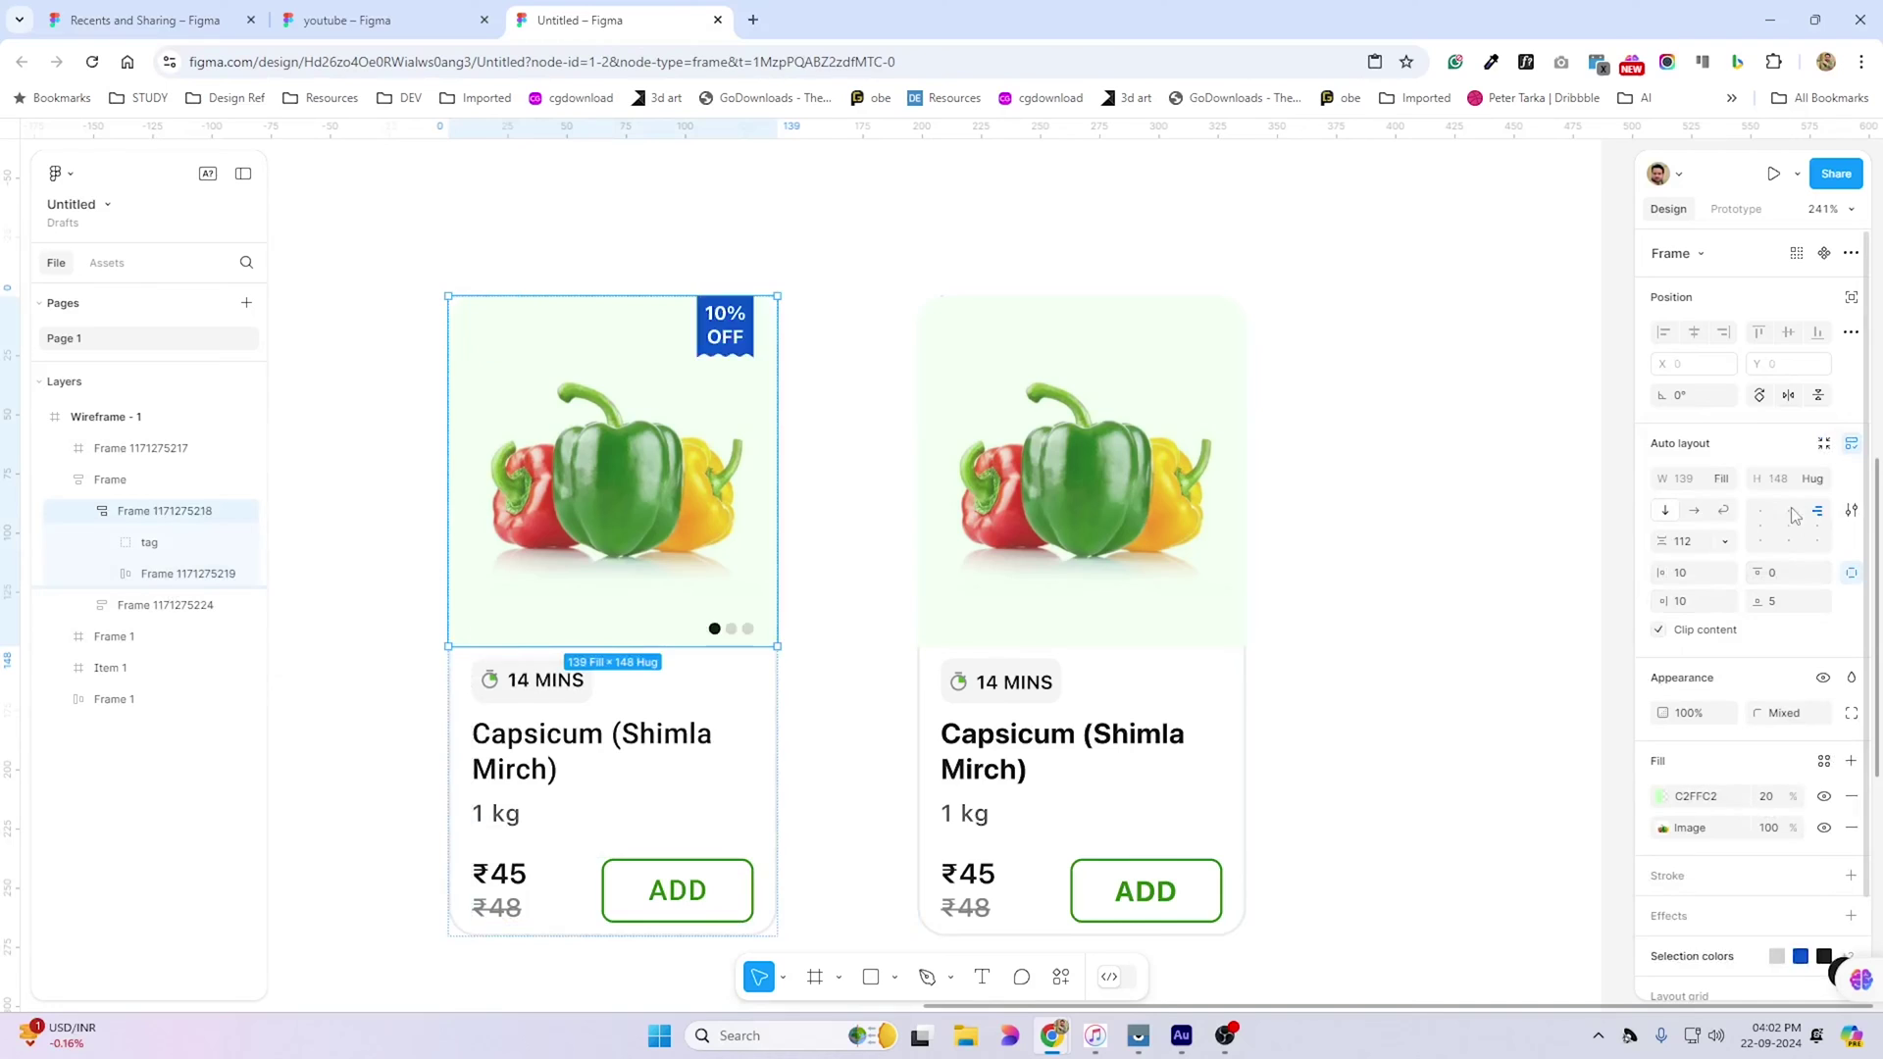
Select the left card's outer frame, examine its border and stroke settings, and briefly hide and show the frame
{"action": "scroll", "coordinate": [513, 685], "scroll_direction": "left", "scroll_amount": 3}
{"action": "left_click", "coordinate": [513, 685]}
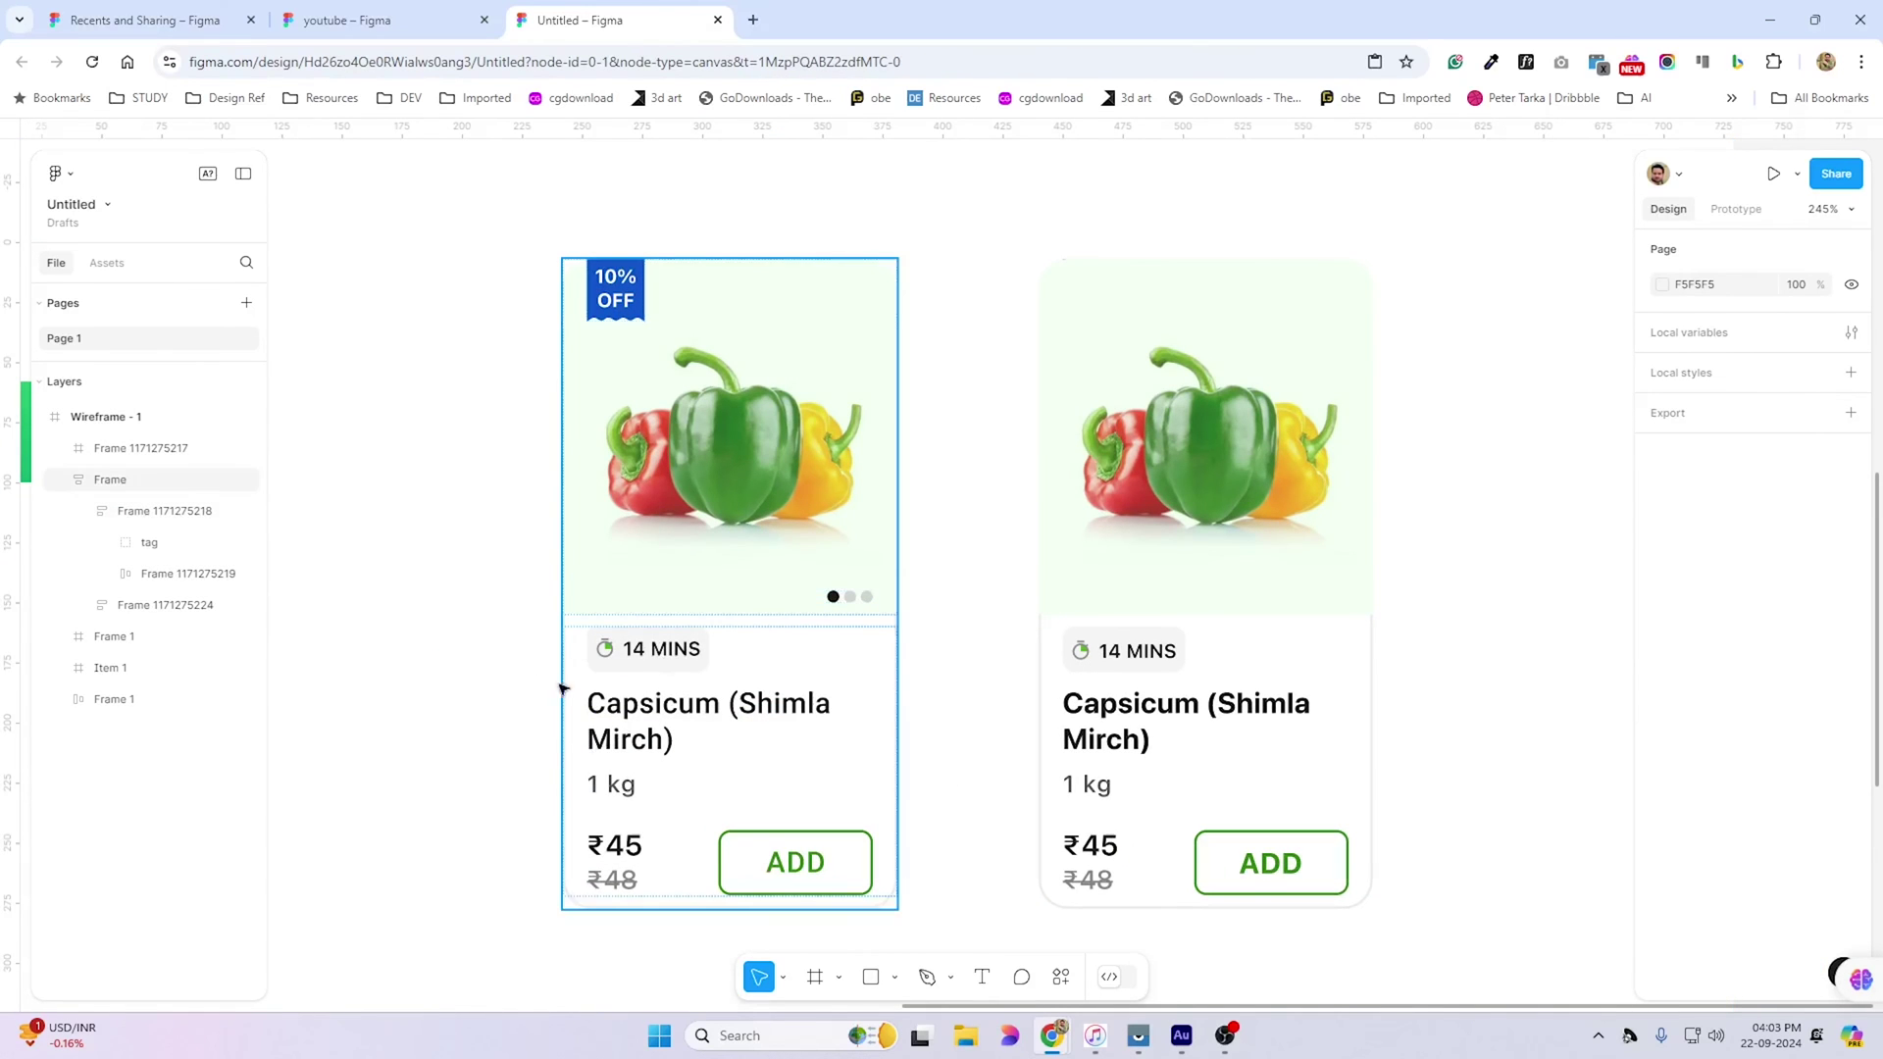
{"action": "scroll", "coordinate": [562, 689], "scroll_direction": "up", "scroll_amount": 3}
{"action": "scroll", "coordinate": [458, 857], "scroll_direction": "up", "scroll_amount": 3}
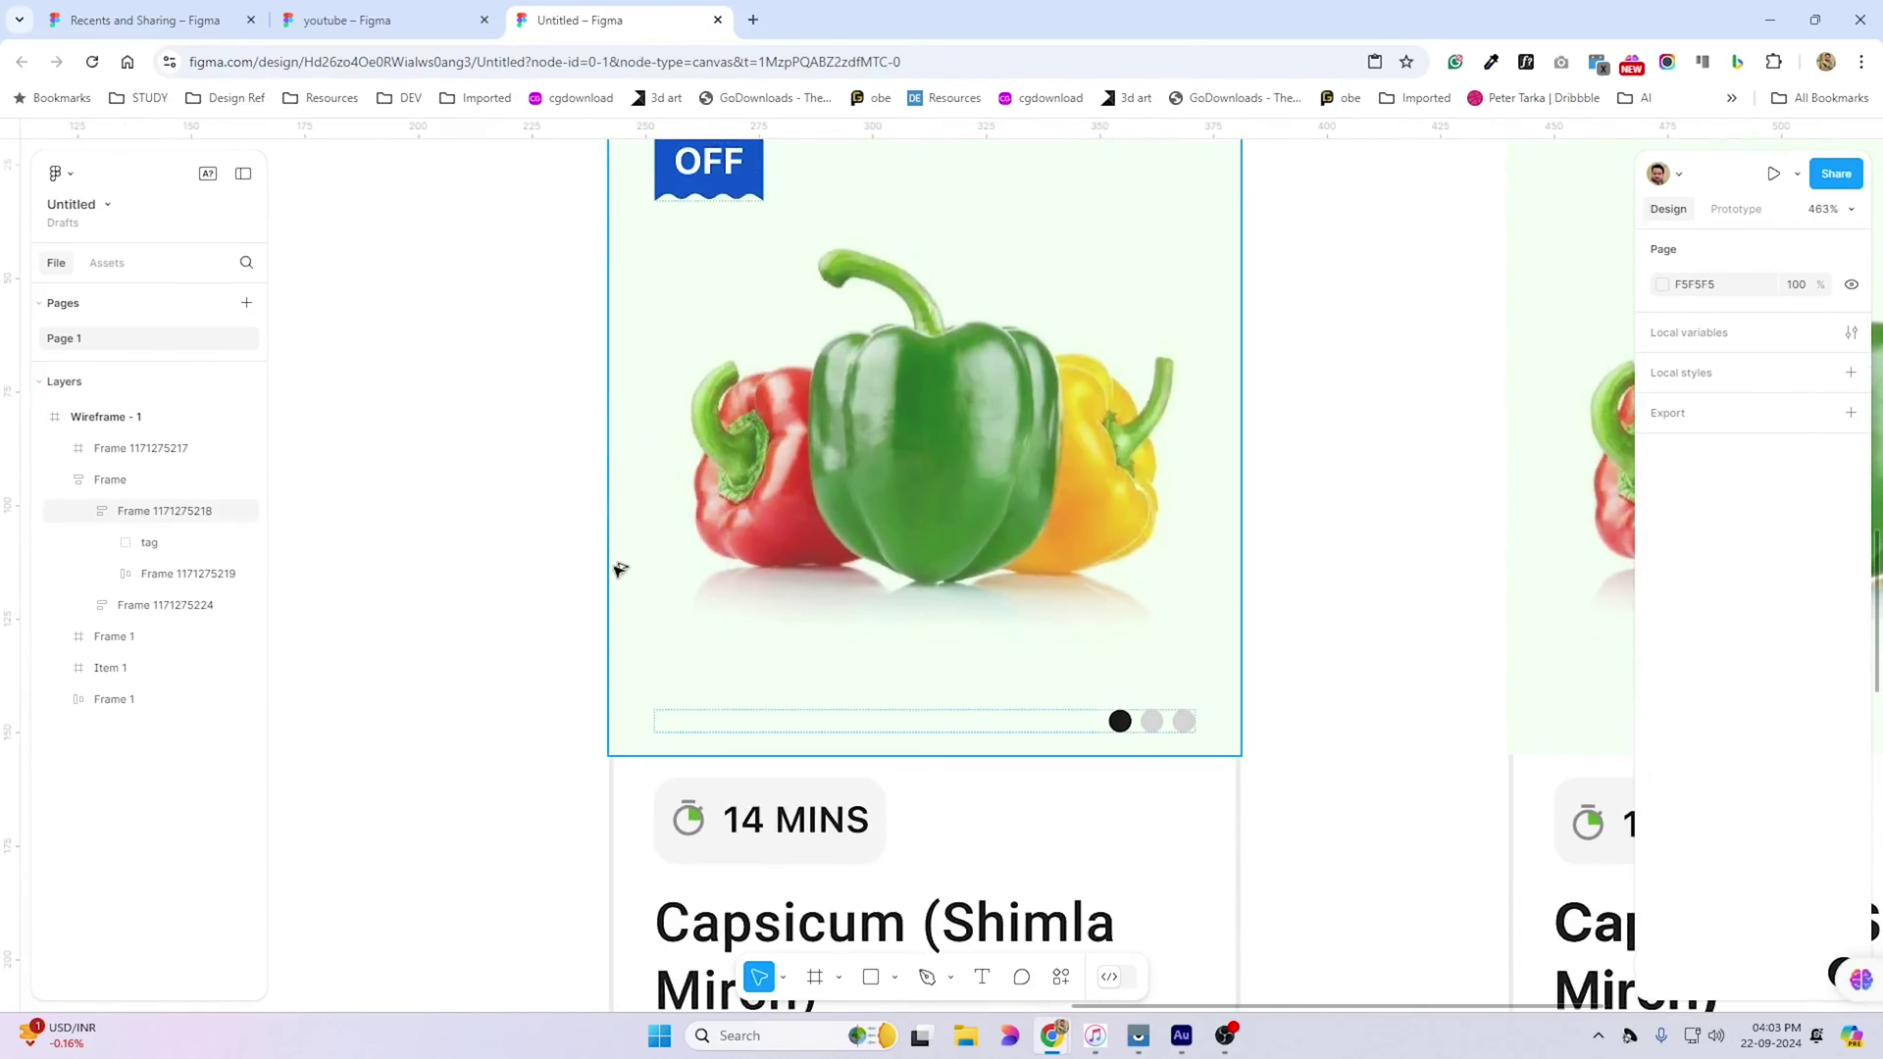
{"action": "scroll", "coordinate": [620, 570], "scroll_direction": "down", "scroll_amount": 3}
{"action": "left_click", "coordinate": [610, 520]}
{"action": "scroll", "coordinate": [611, 615], "scroll_direction": "down", "scroll_amount": 4}
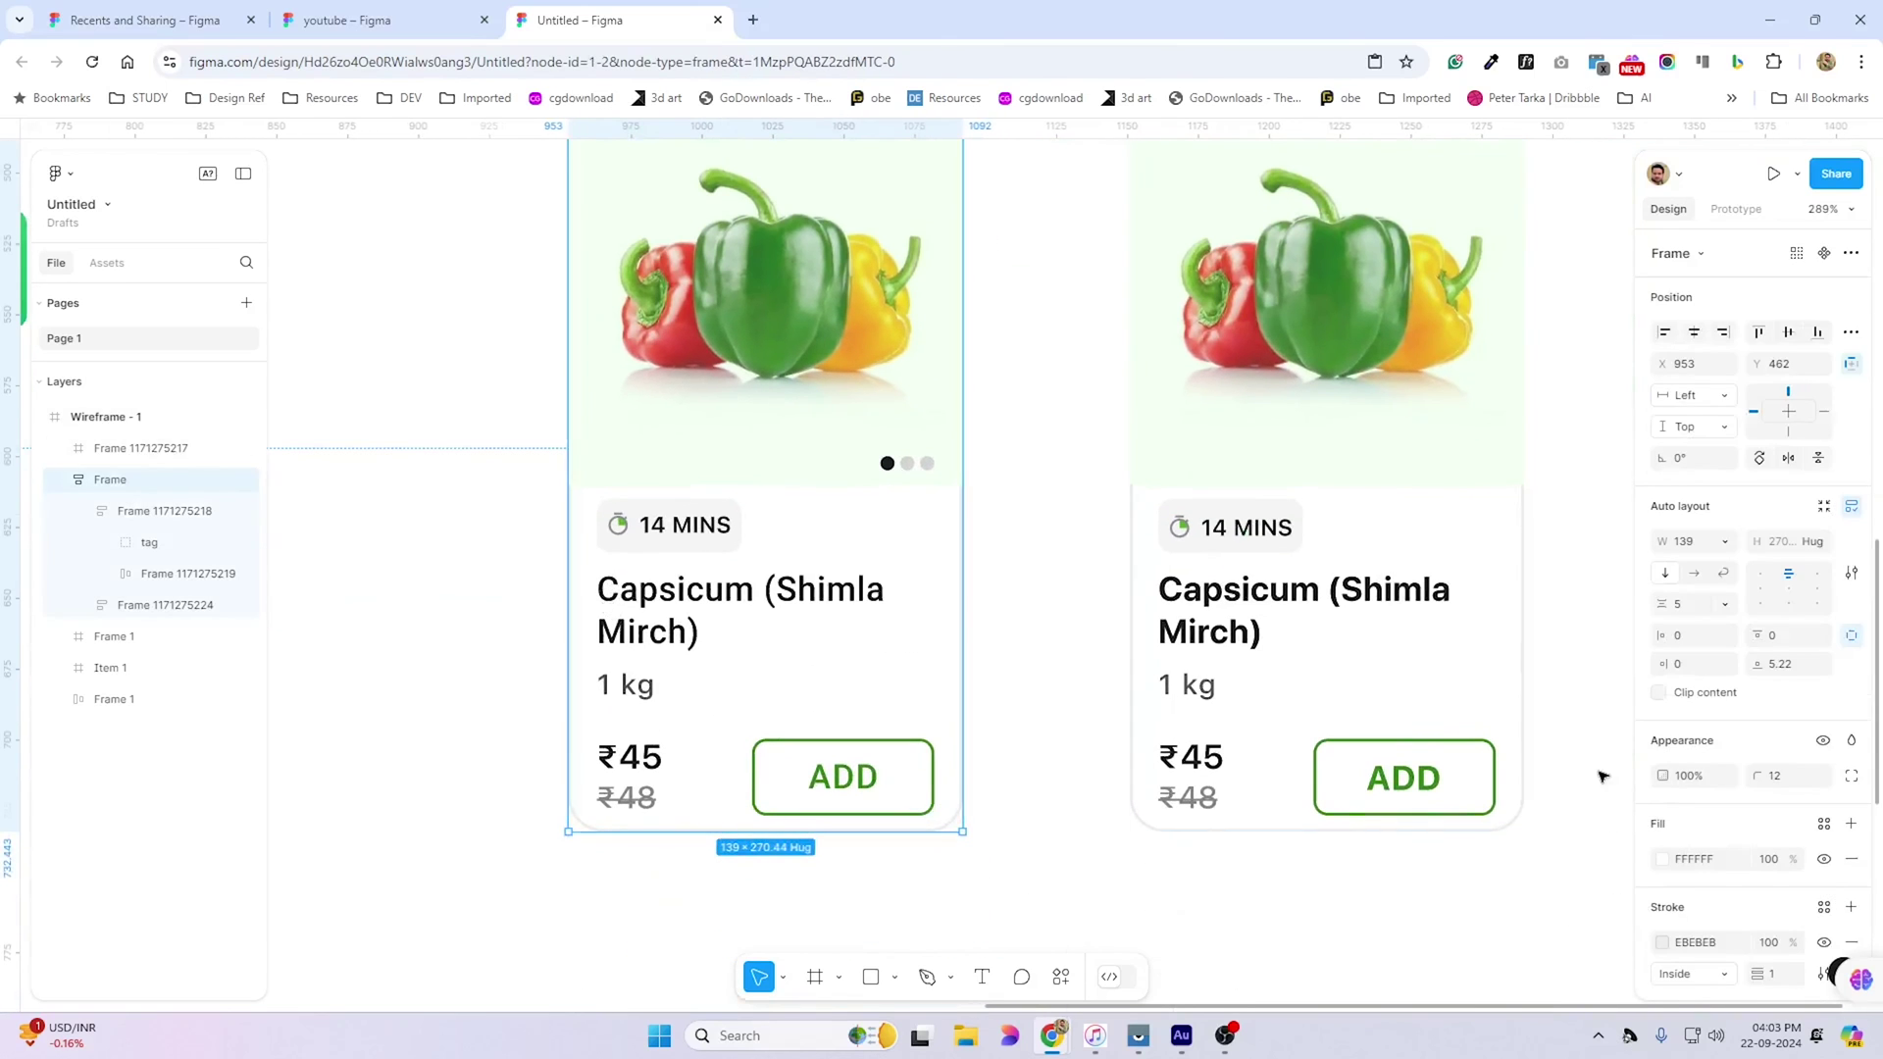
{"action": "scroll", "coordinate": [1731, 693], "scroll_direction": "down", "scroll_amount": 3}
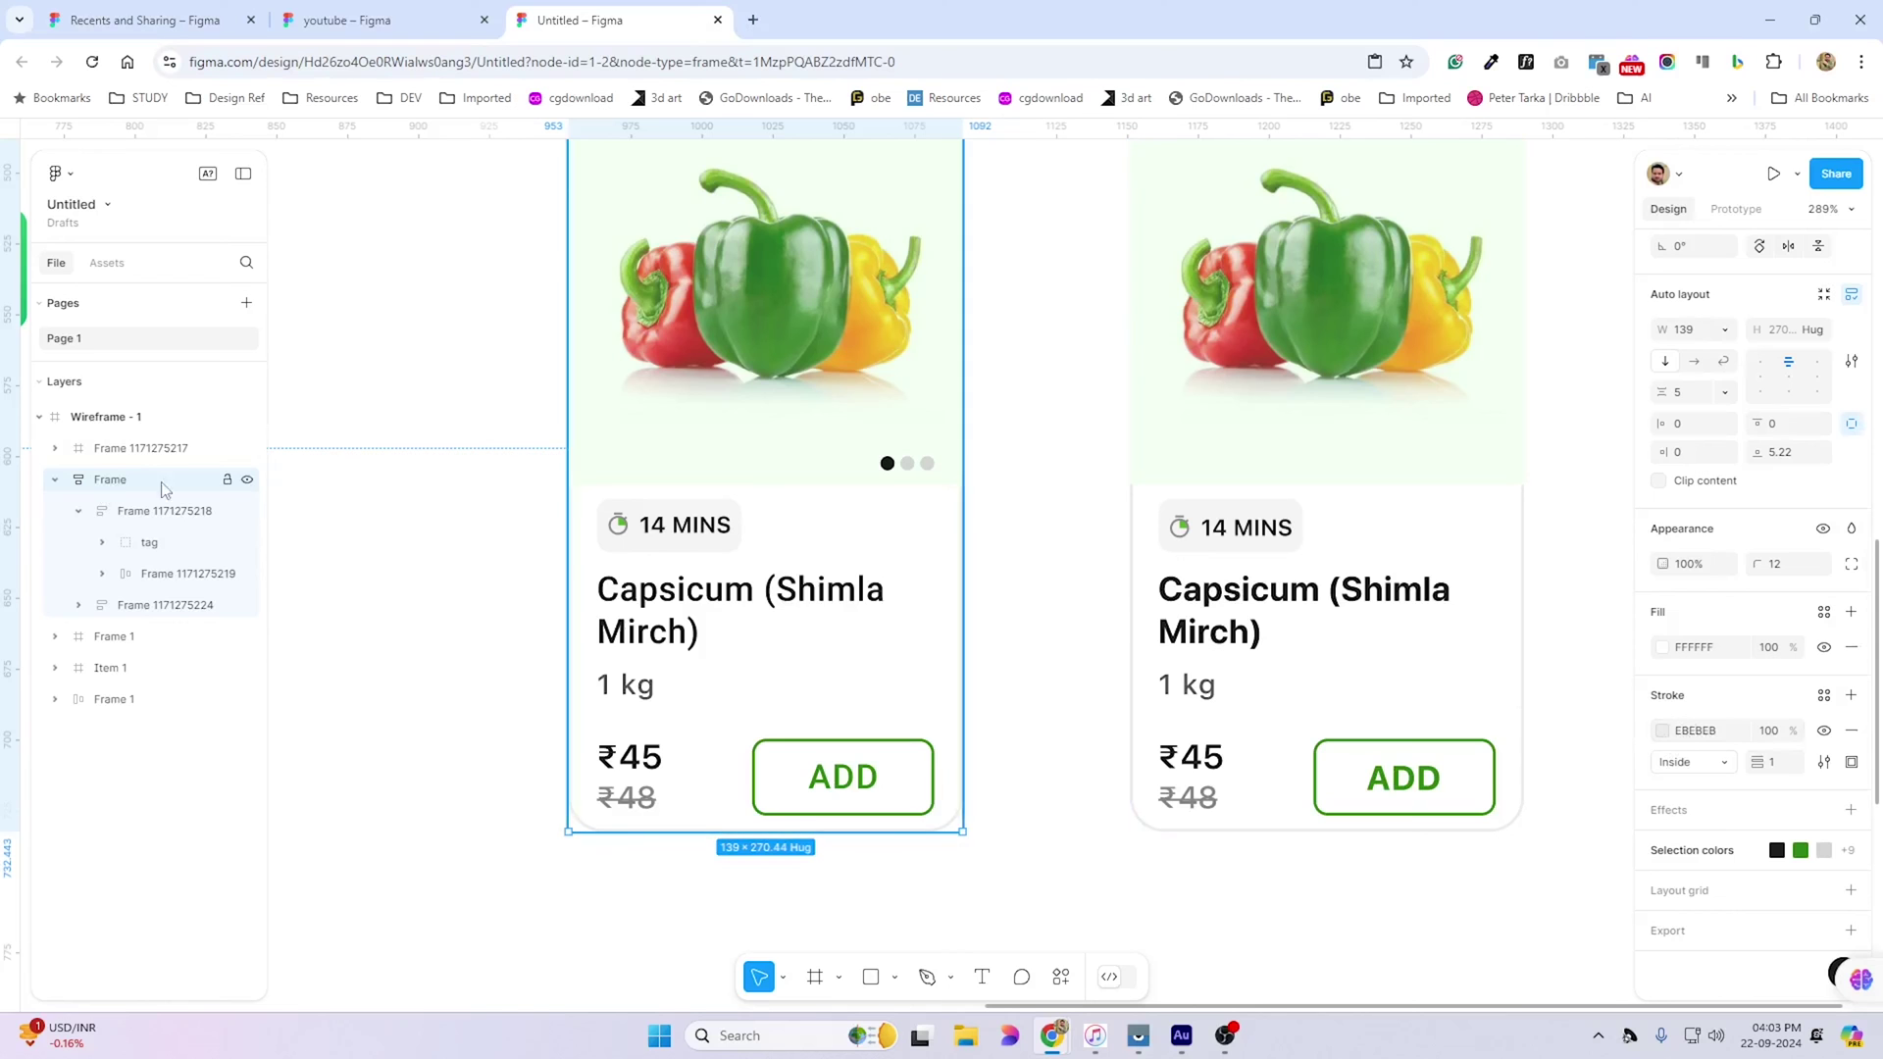
{"action": "left_click", "coordinate": [246, 480]}
{"action": "left_click", "coordinate": [246, 480]}
{"action": "scroll", "coordinate": [779, 702], "scroll_direction": "up", "scroll_amount": 3}
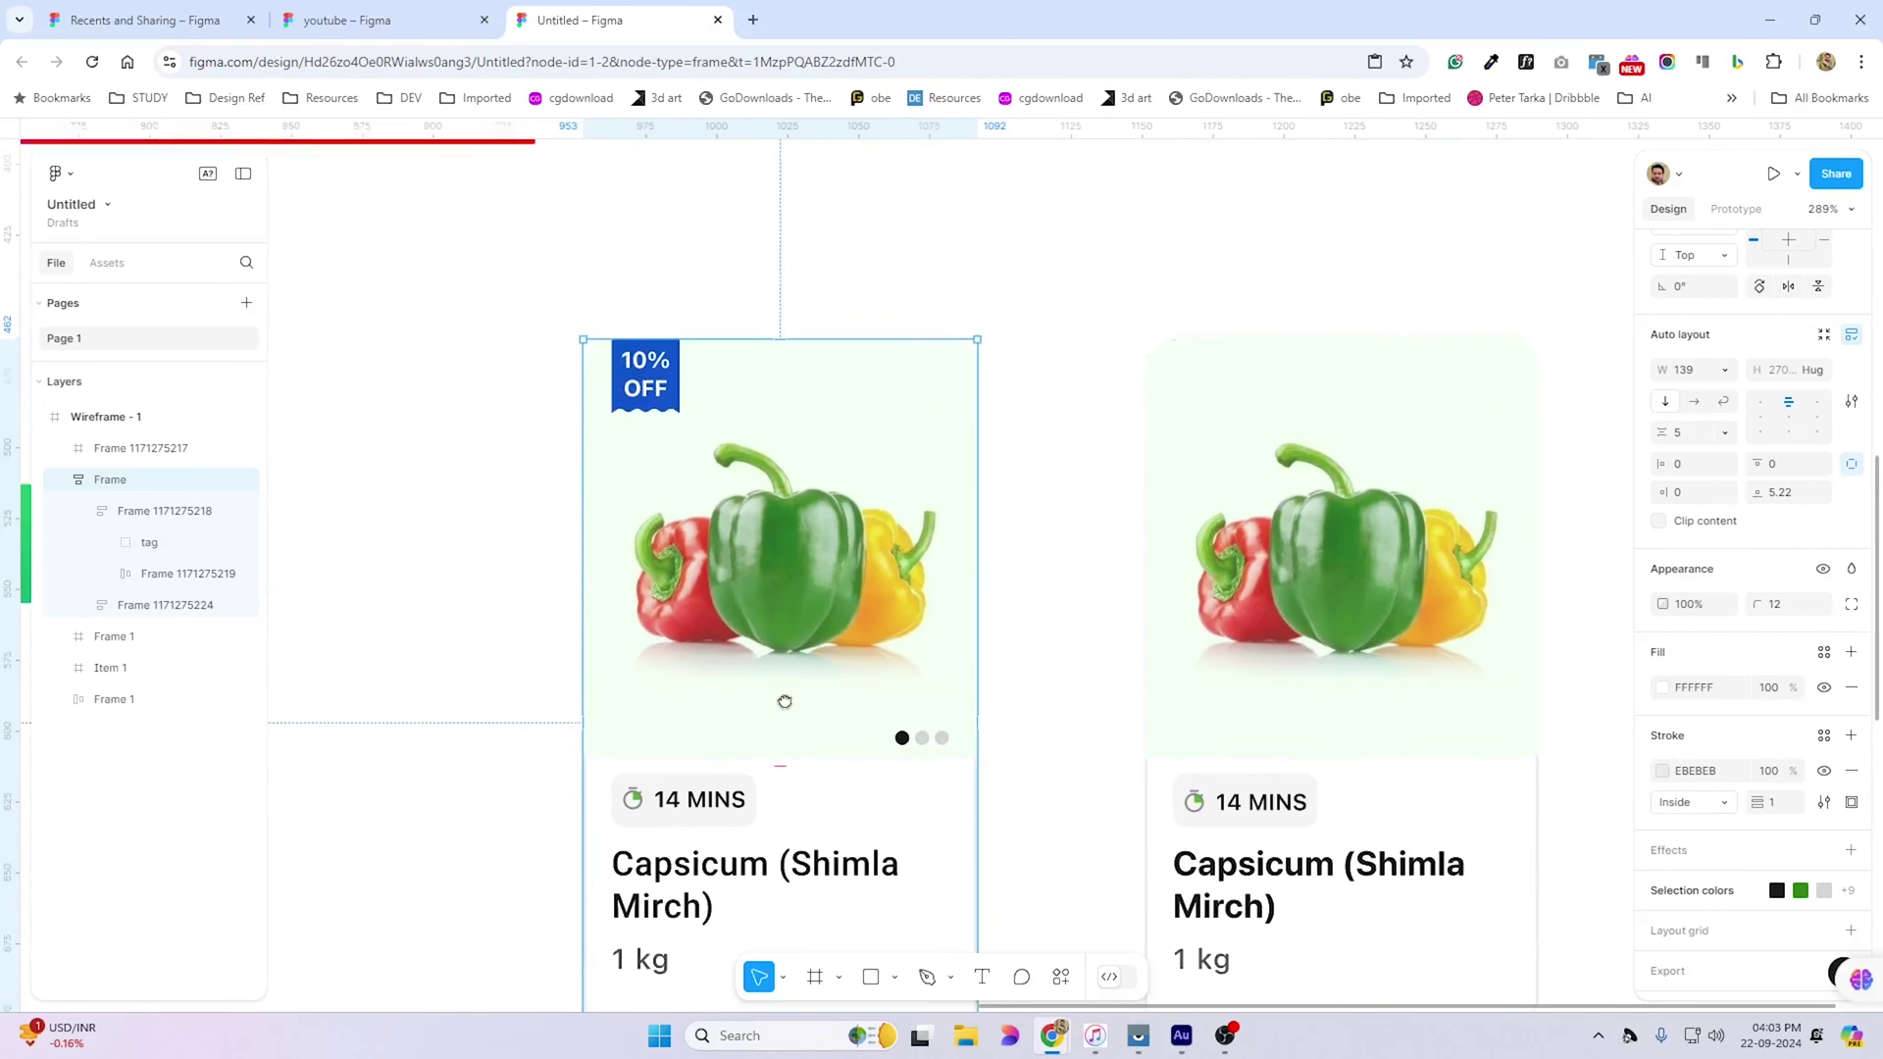
{"action": "scroll", "coordinate": [660, 438], "scroll_direction": "up", "scroll_amount": 5}
{"action": "scroll", "coordinate": [530, 467], "scroll_direction": "down", "scroll_amount": 3}
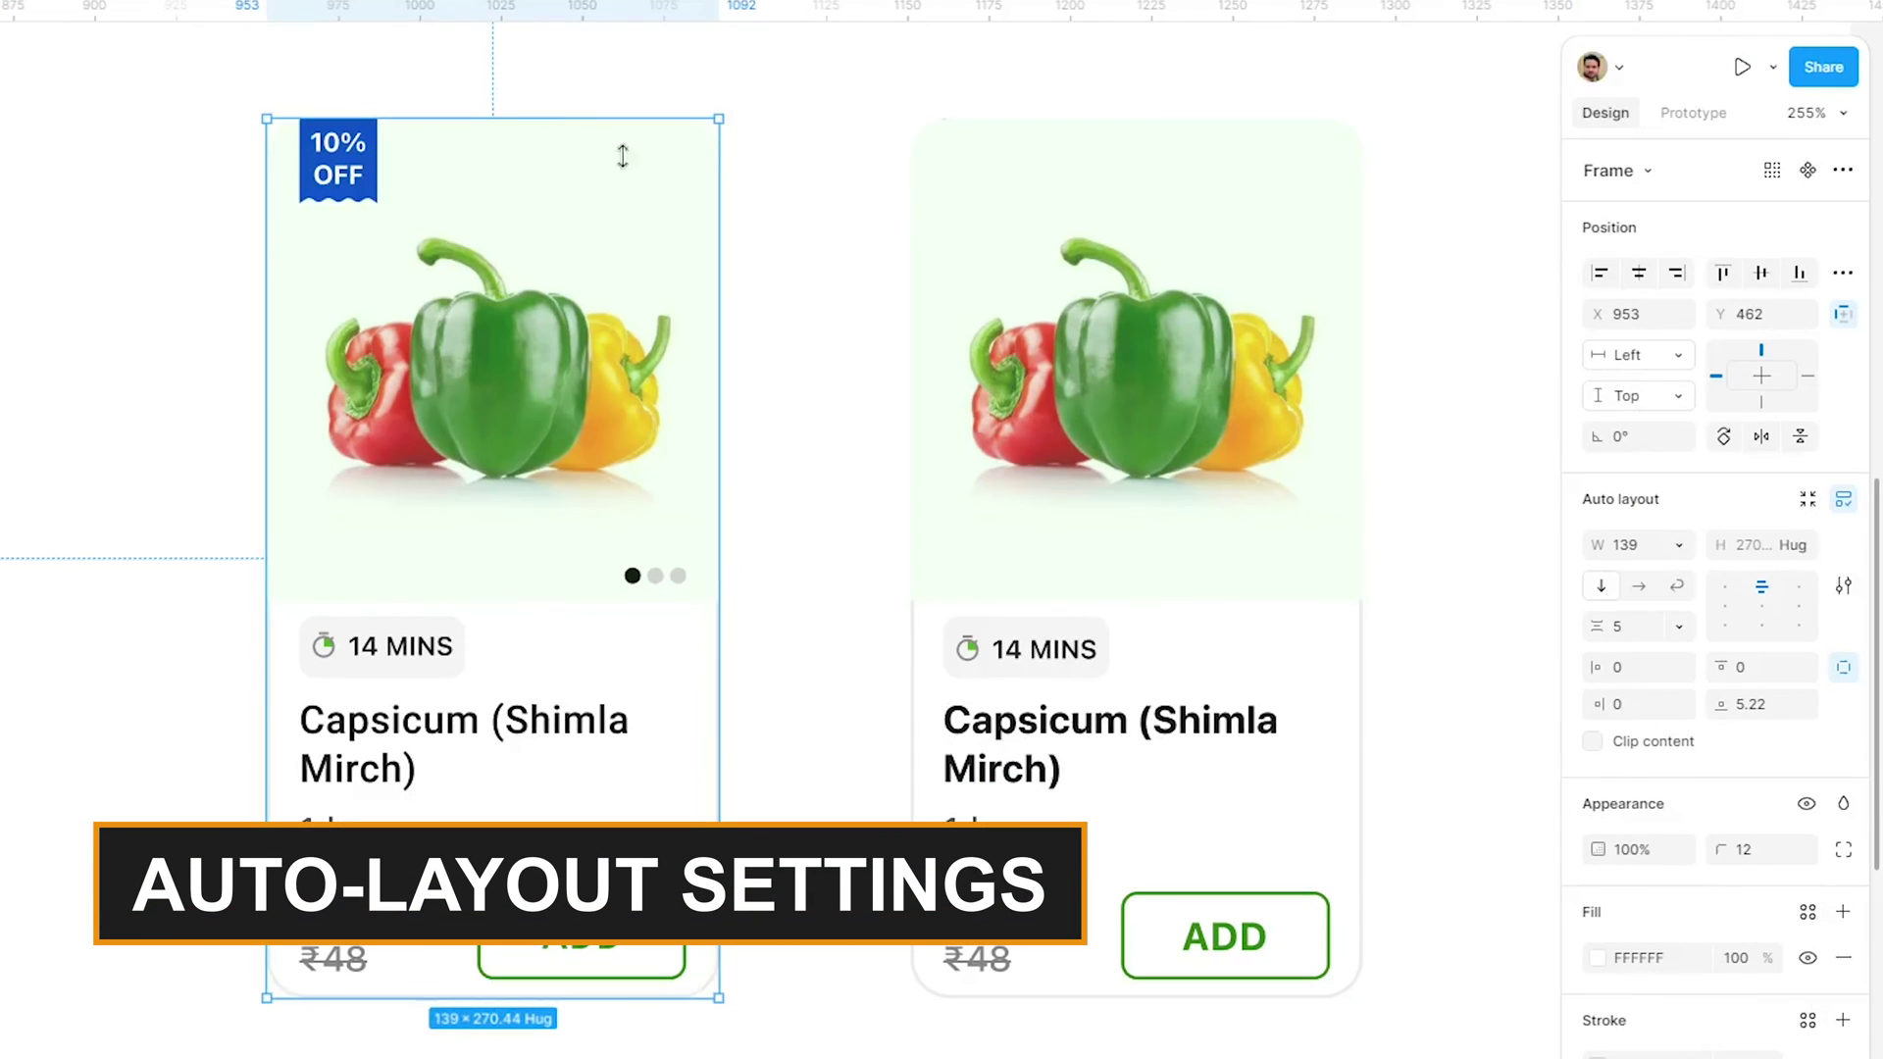
Set Strokes to Included in the outer frame's auto layout settings and check the border around the card
{"action": "left_click", "coordinate": [1845, 586]}
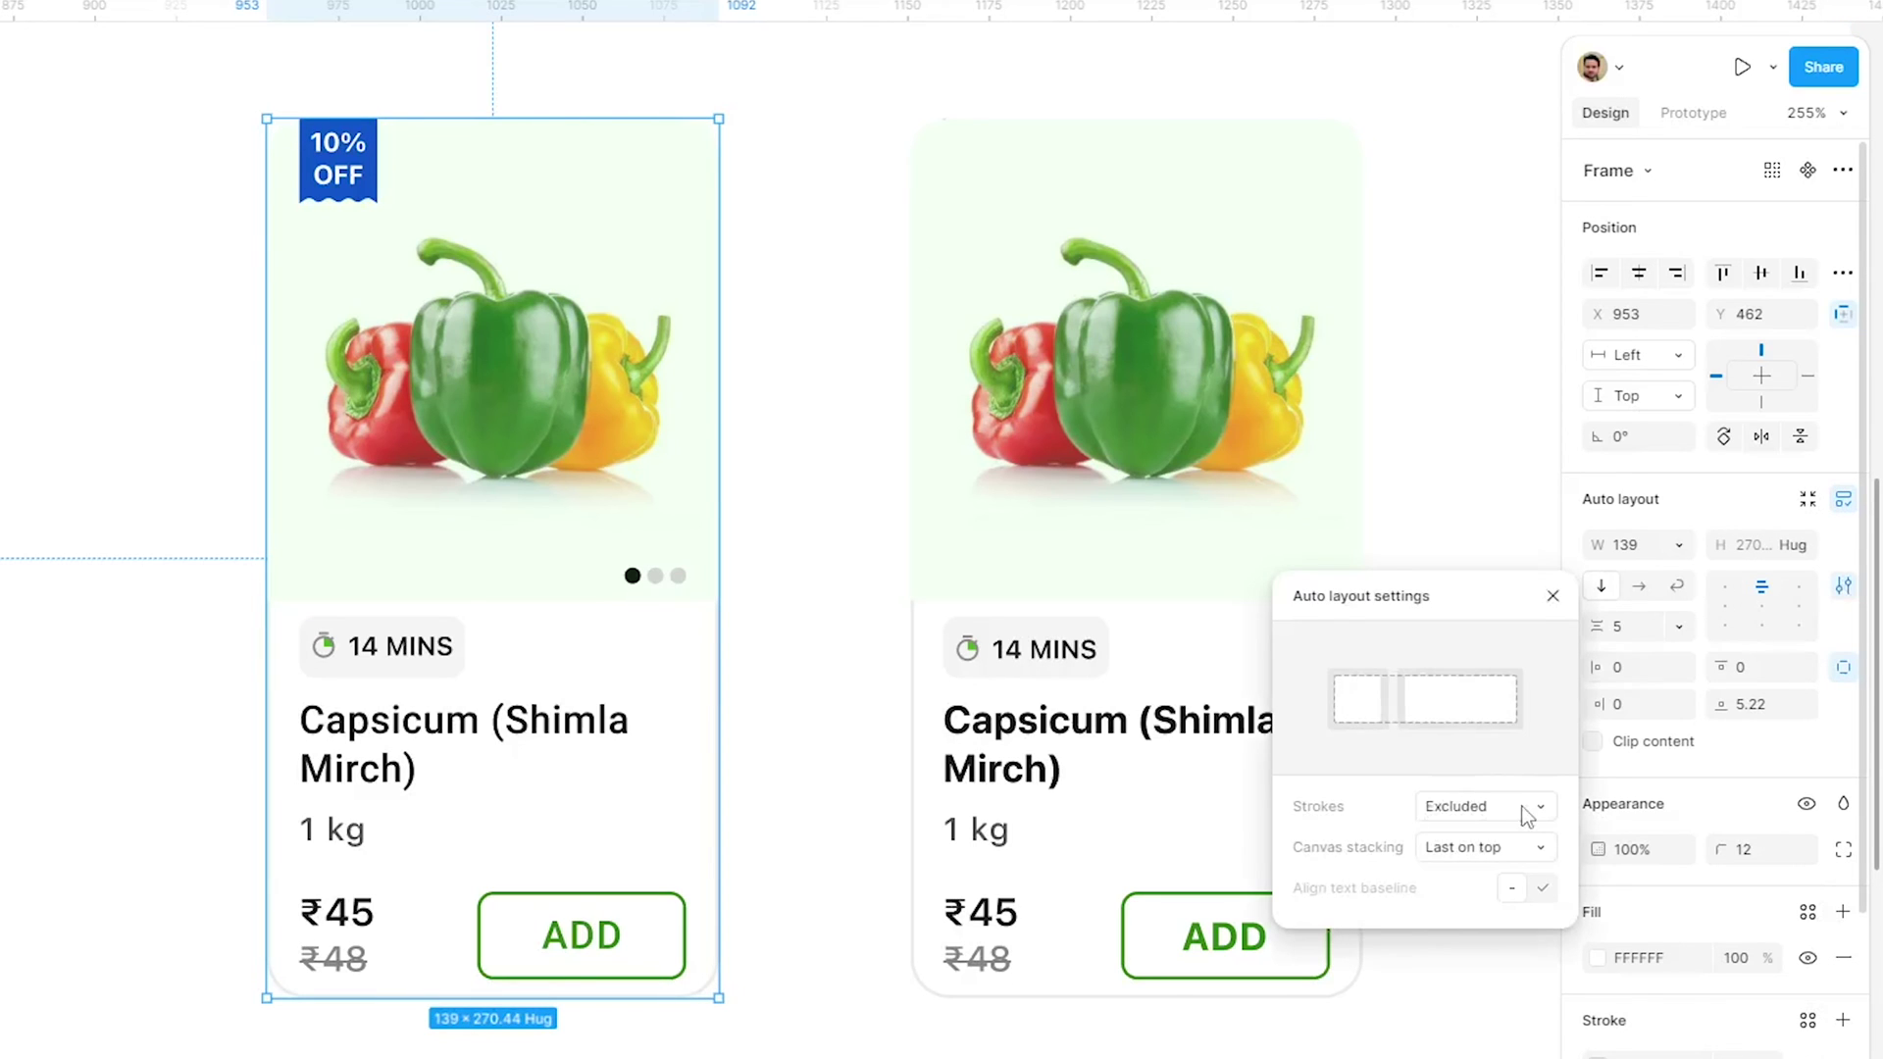
{"action": "left_click", "coordinate": [1491, 829]}
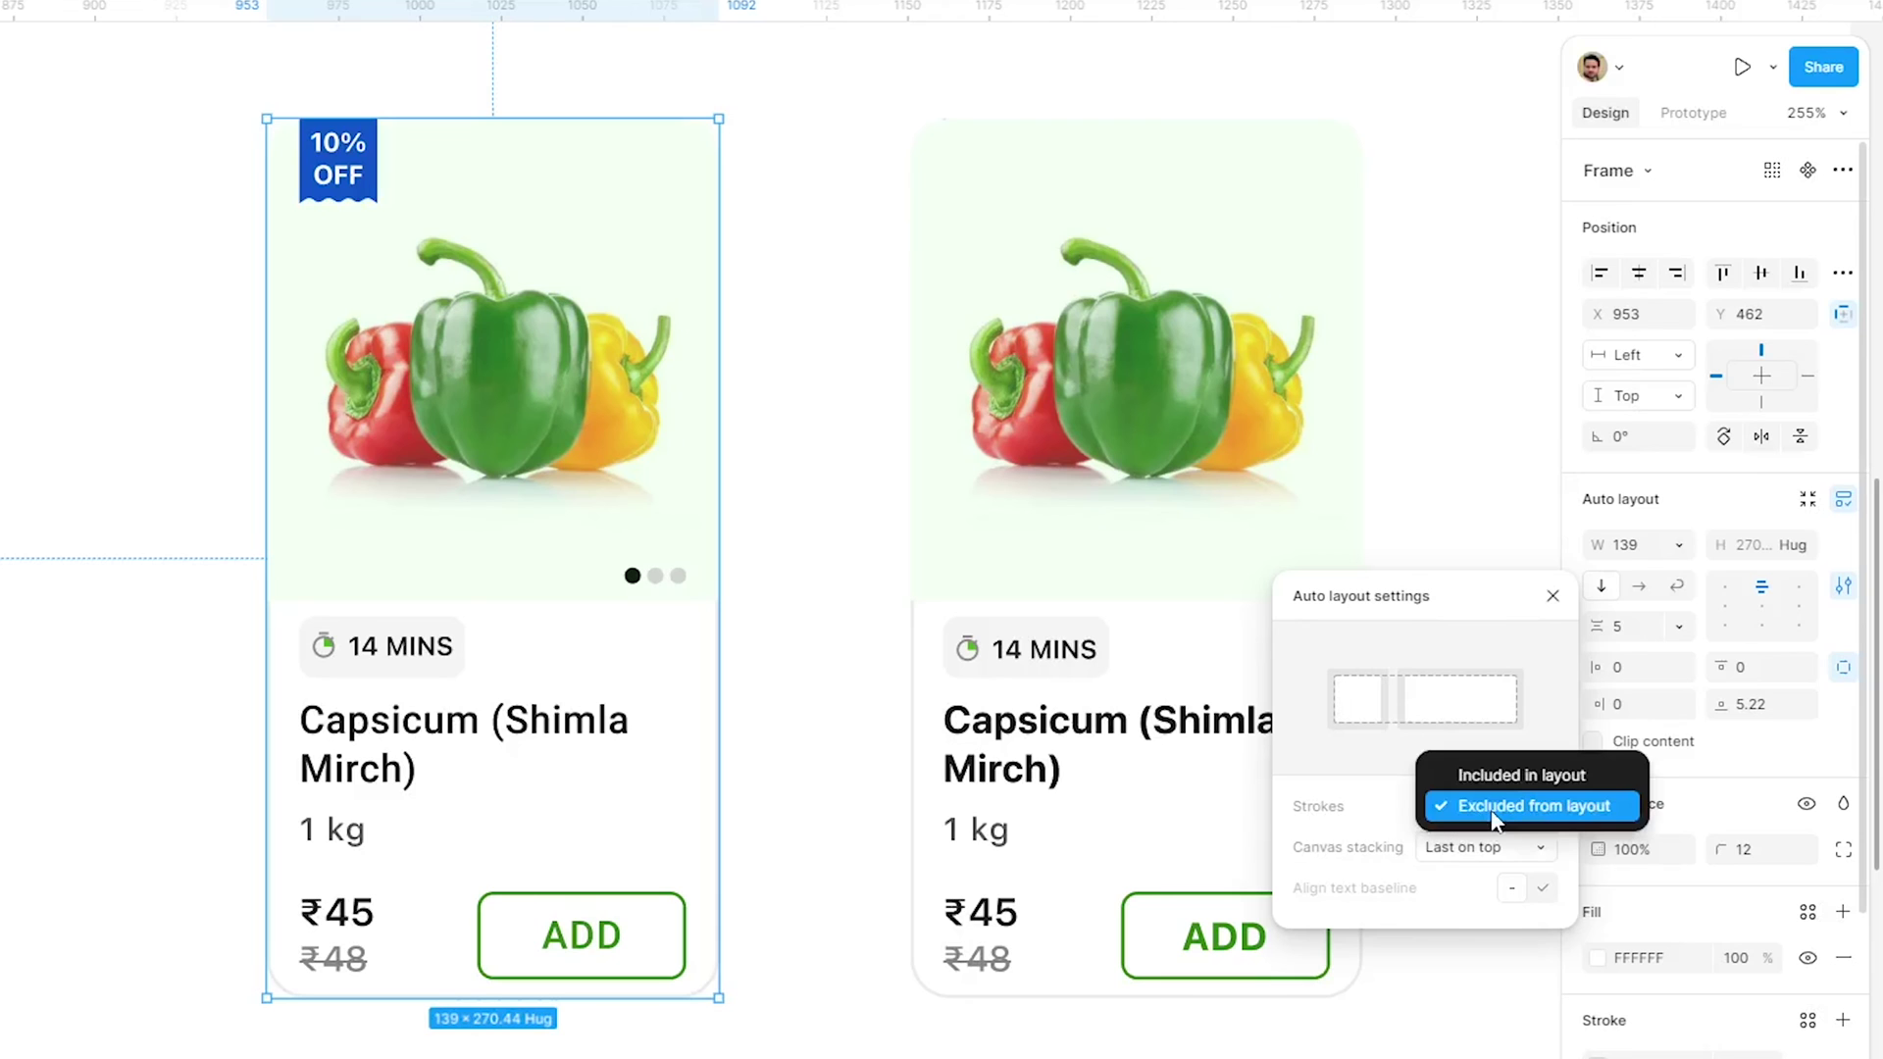
{"action": "left_click", "coordinate": [1486, 777]}
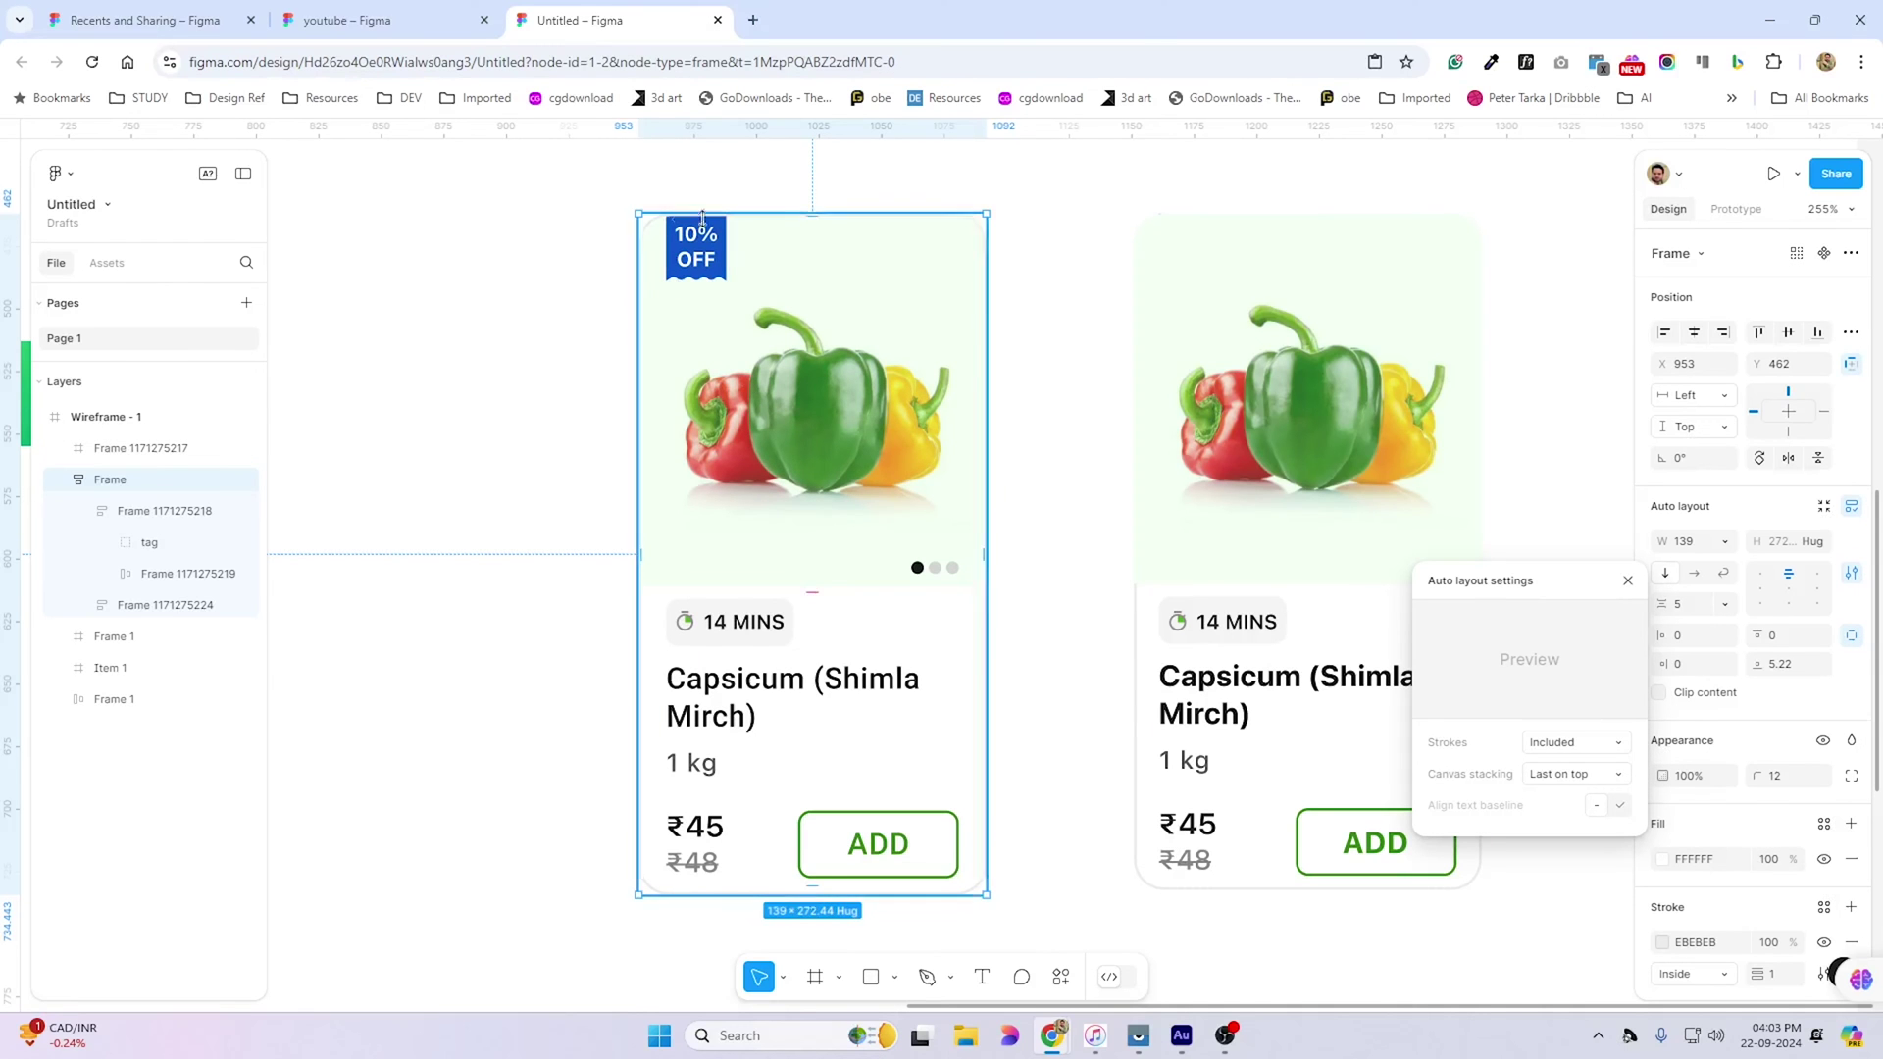
{"action": "left_click", "coordinate": [588, 601]}
{"action": "left_click", "coordinate": [657, 598]}
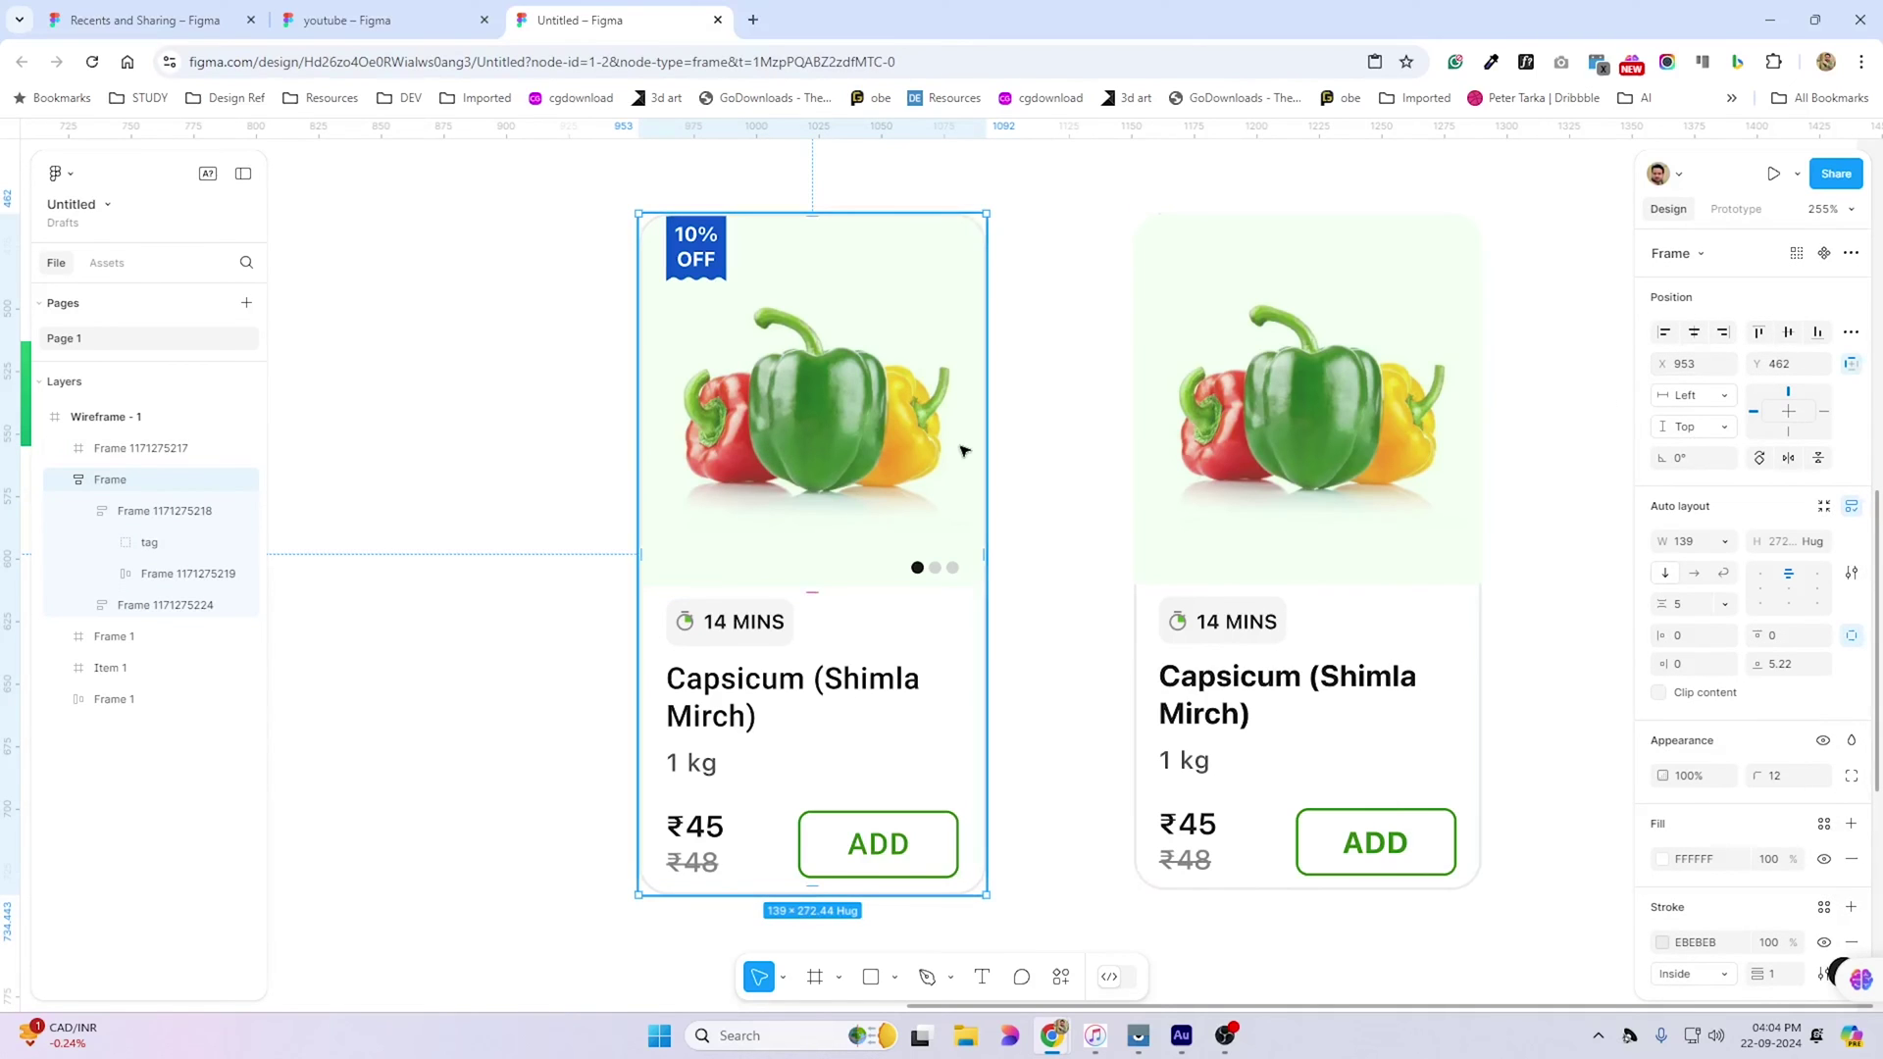
{"action": "scroll", "coordinate": [750, 191], "scroll_direction": "up", "scroll_amount": 5, "text": "ctrl"}
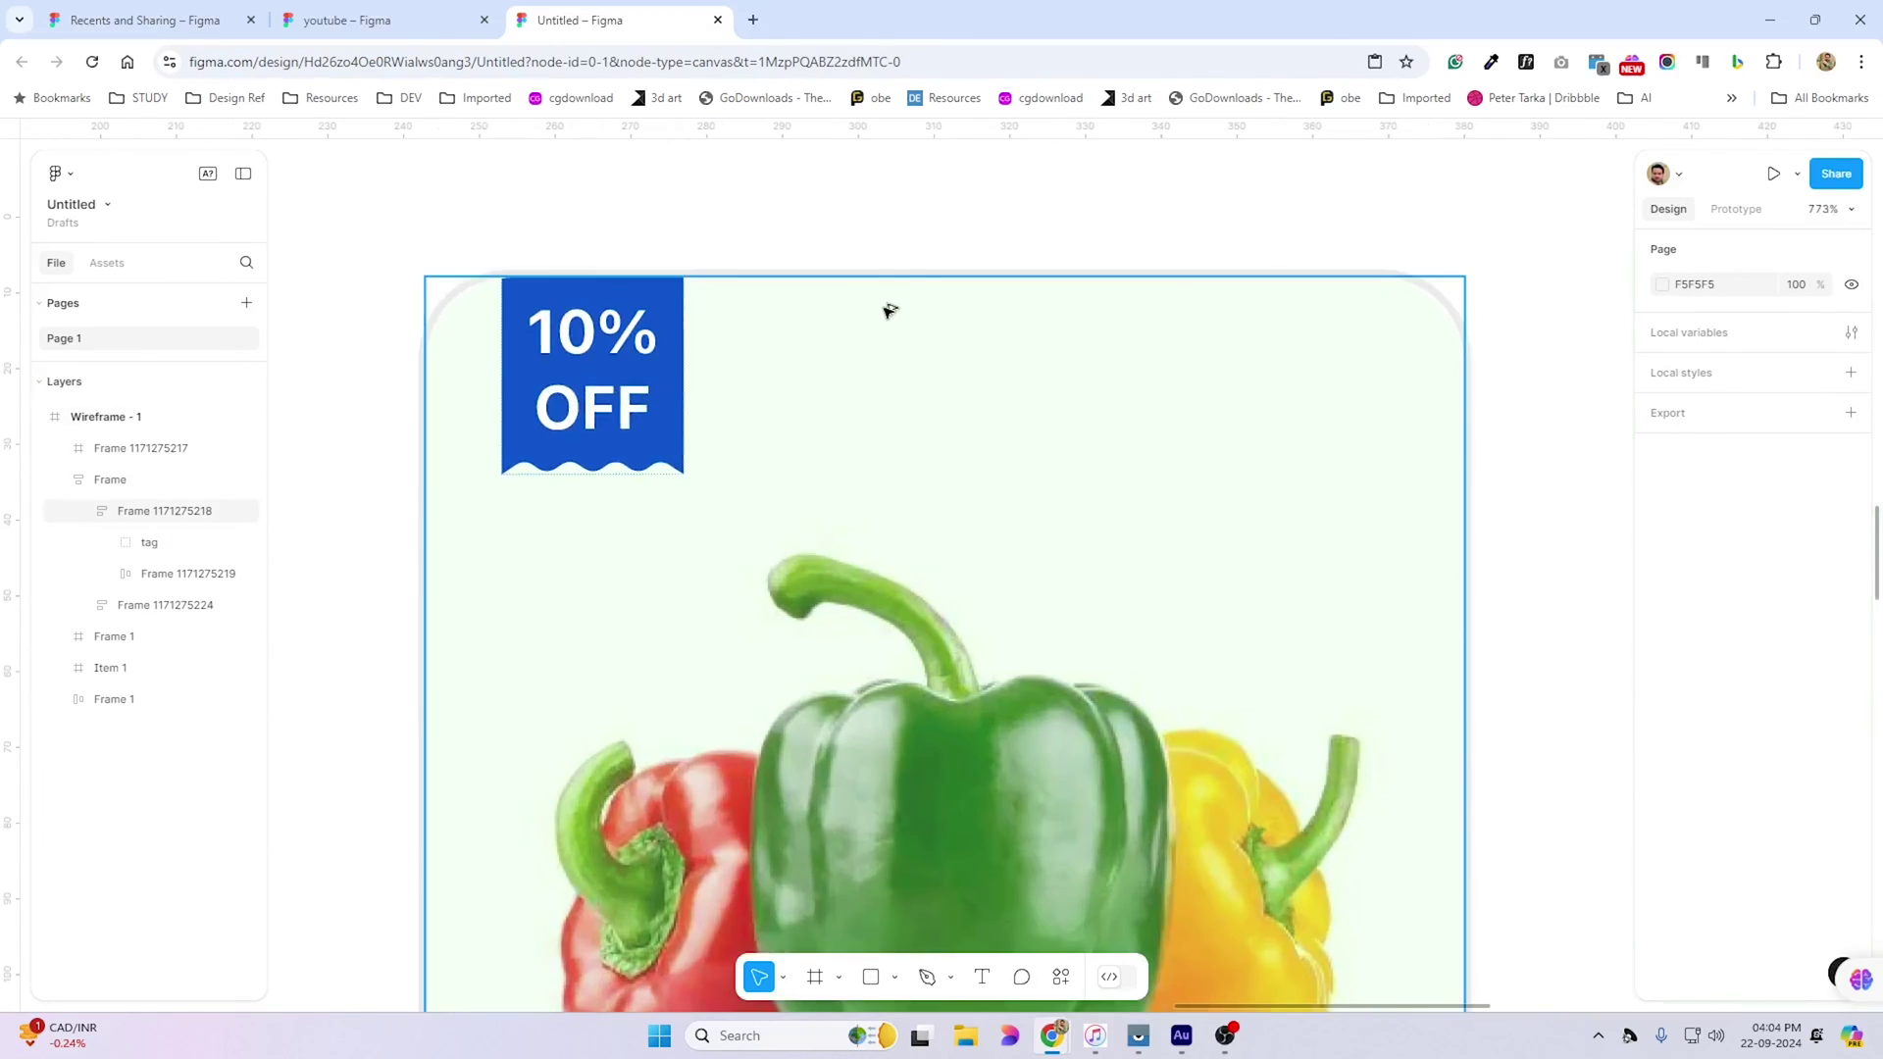
Set the stroke position of the left card's outer frame to Outside and check the border around the card
{"action": "scroll", "coordinate": [882, 307], "scroll_direction": "down", "scroll_amount": 6, "text": "ctrl"}
{"action": "scroll", "coordinate": [1385, 667], "scroll_direction": "up", "scroll_amount": 2}
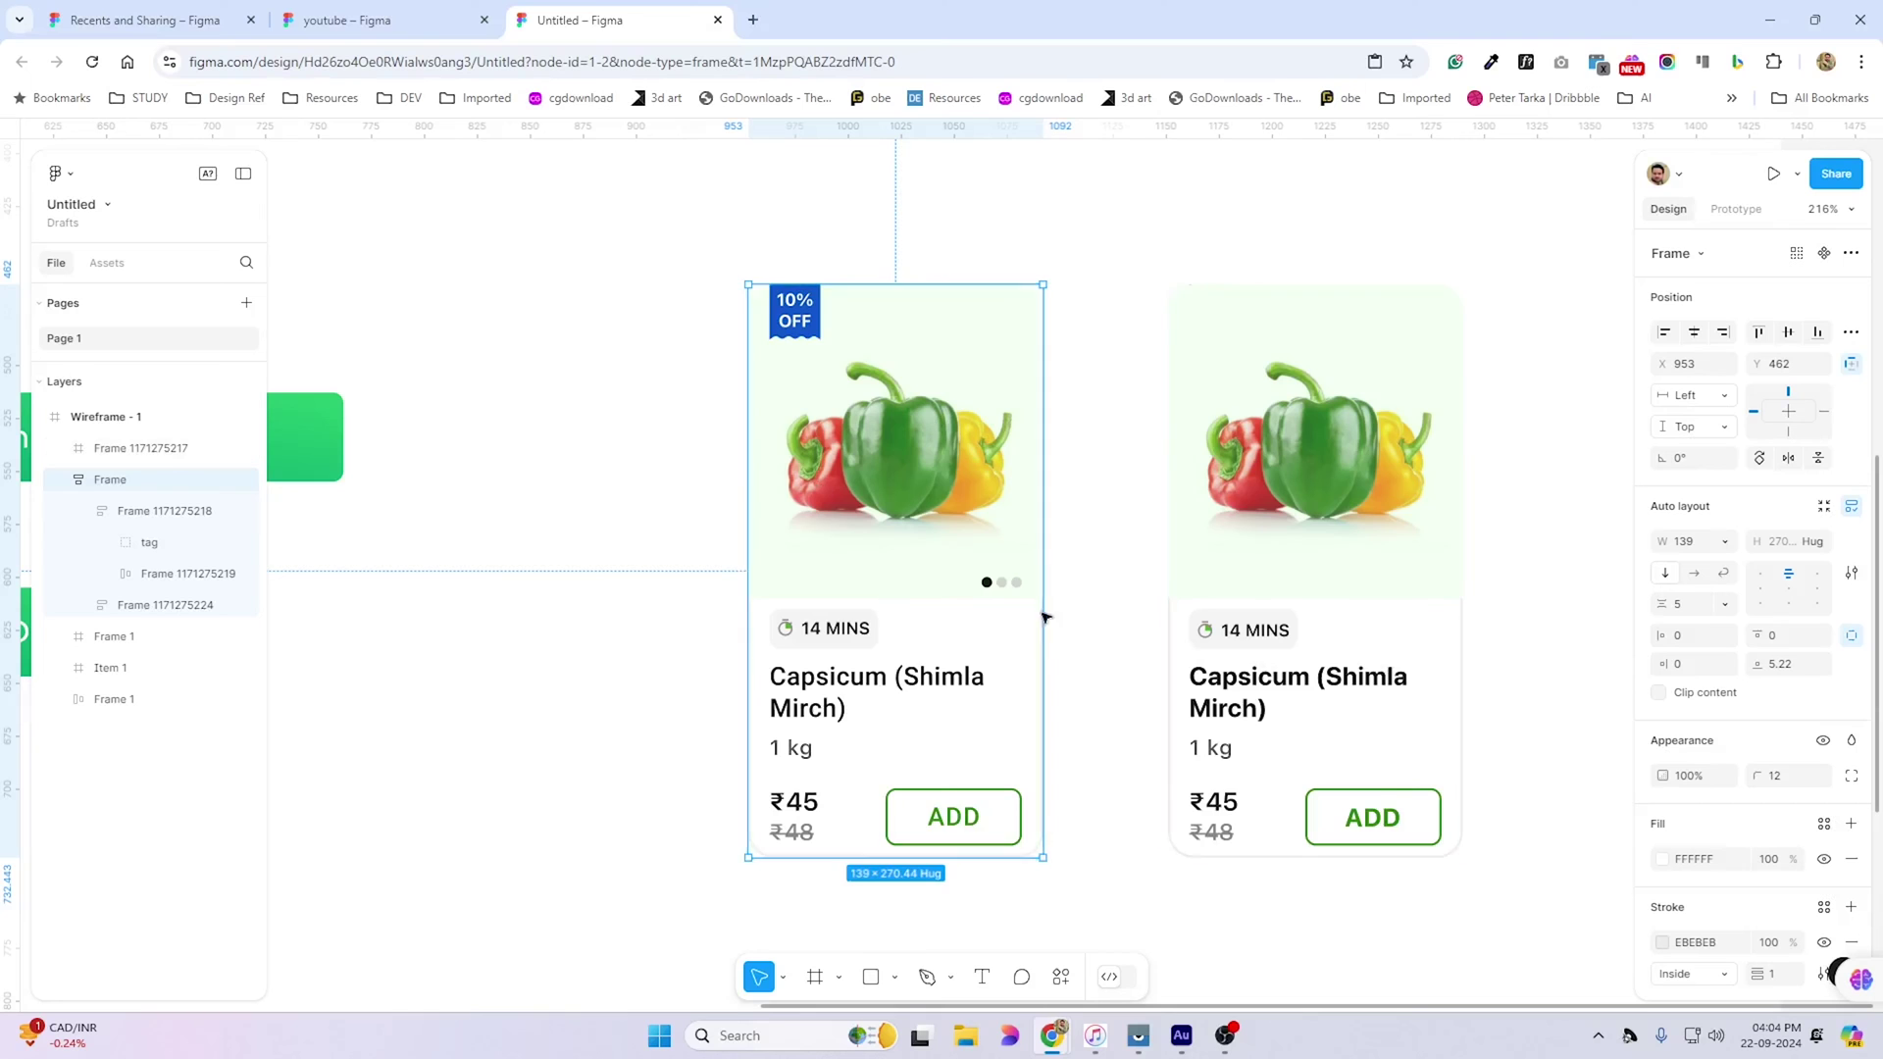
{"action": "scroll", "coordinate": [1598, 728], "scroll_direction": "down", "scroll_amount": 1}
{"action": "left_click", "coordinate": [1678, 974]}
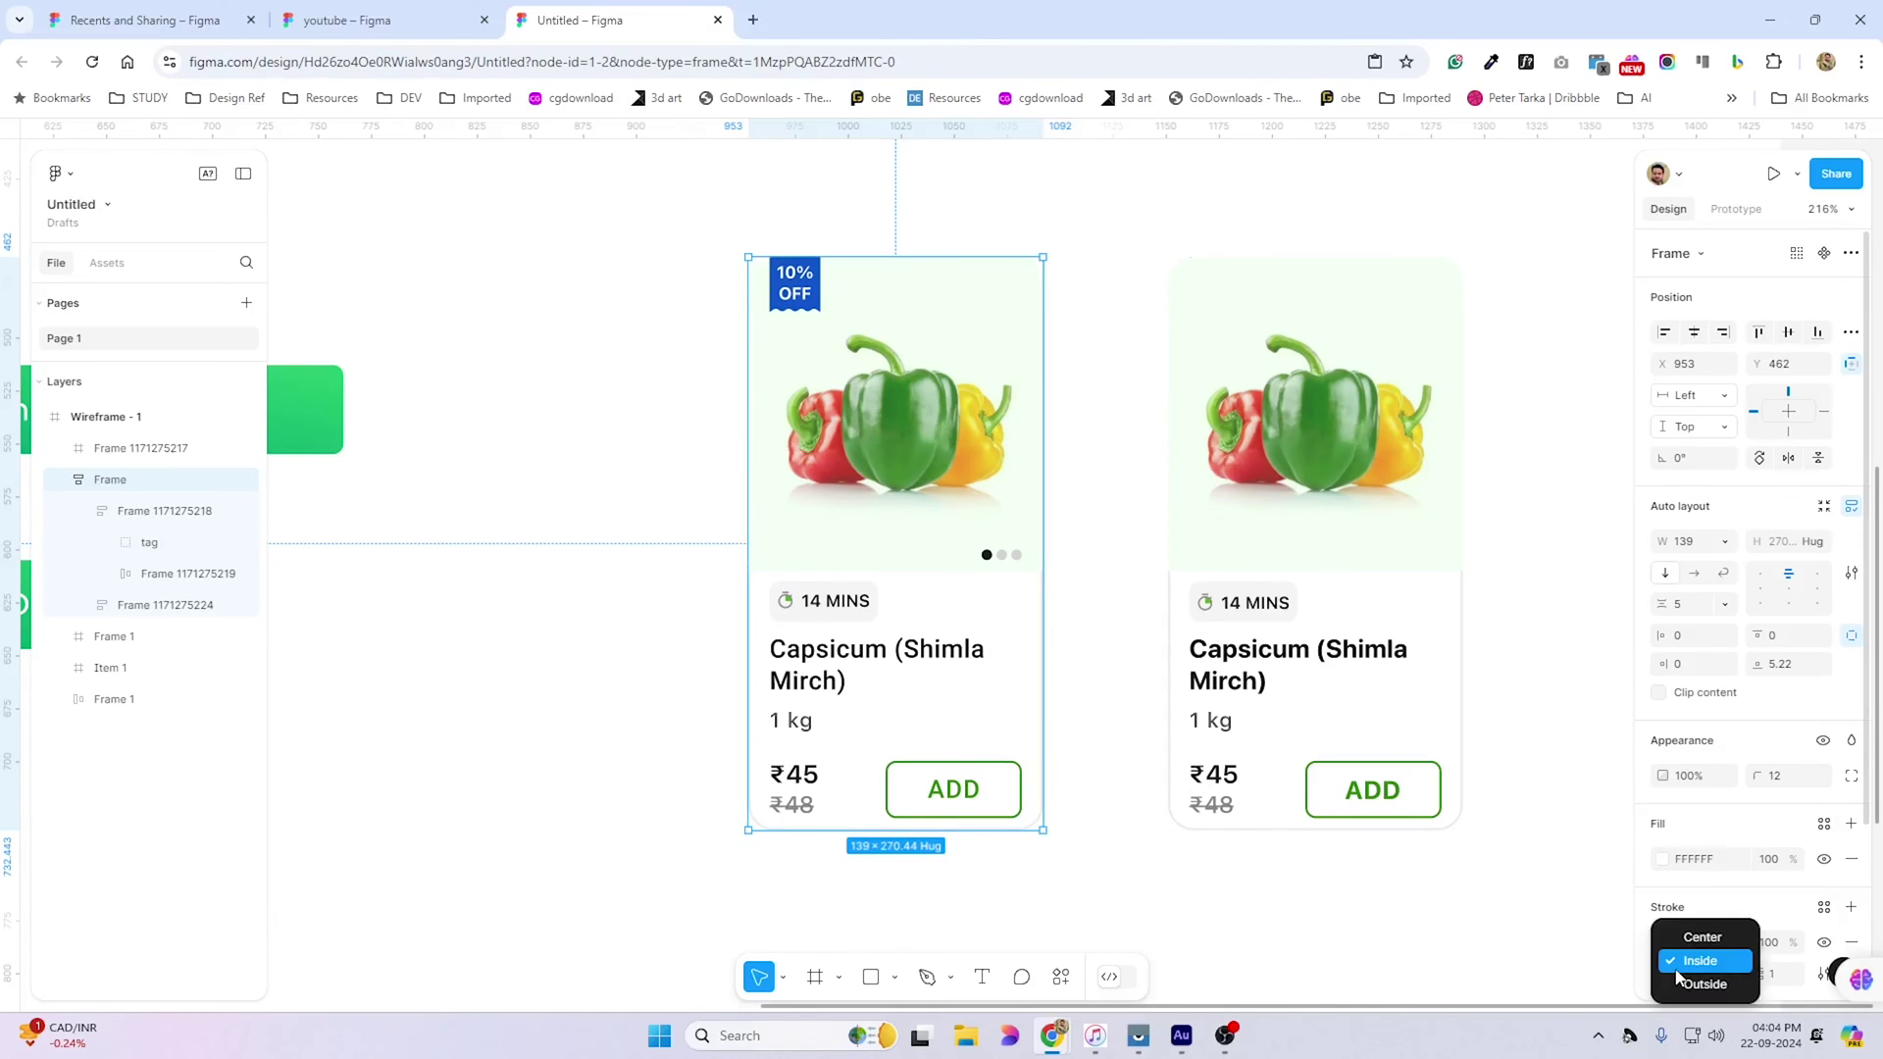
{"action": "left_click", "coordinate": [1703, 984]}
{"action": "left_click", "coordinate": [840, 222]}
{"action": "scroll", "coordinate": [838, 205], "scroll_direction": "up", "scroll_amount": 5}
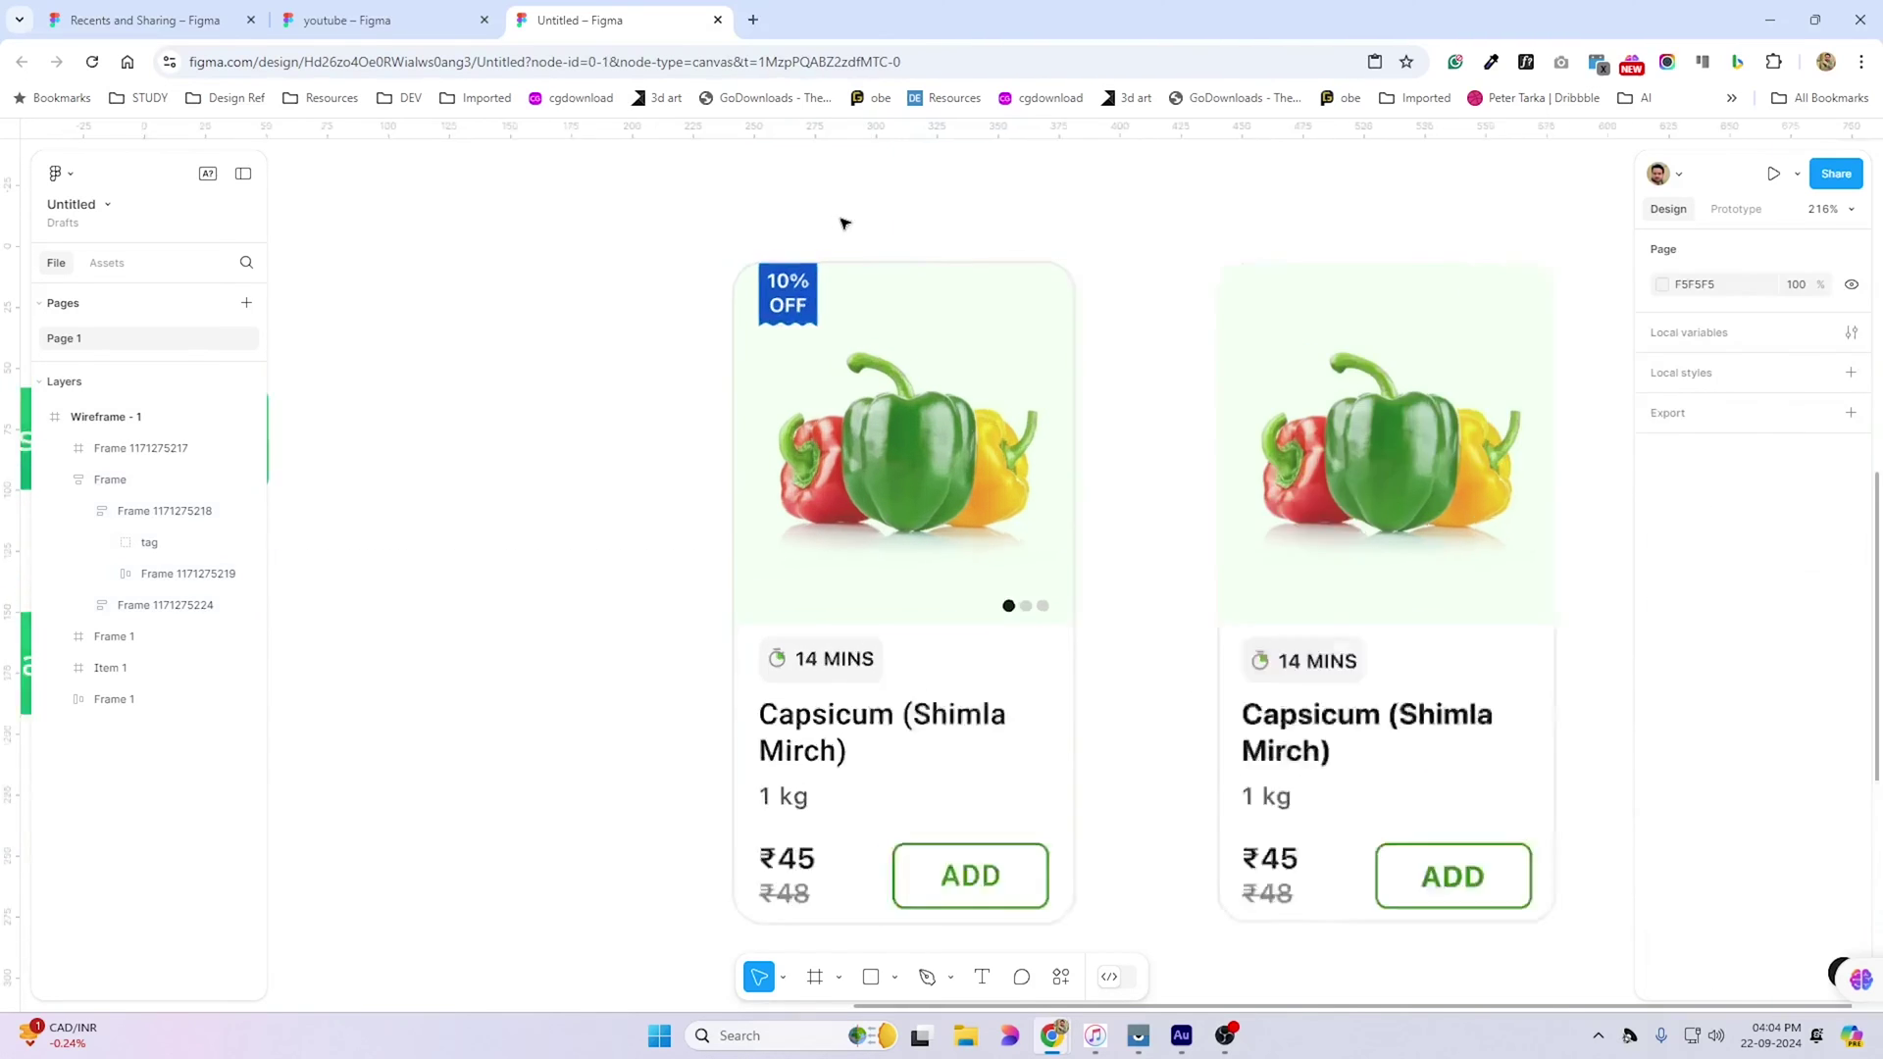
{"action": "scroll", "coordinate": [662, 246], "scroll_direction": "down", "scroll_amount": 5}
Try a stroke weight of 20 on the left card's outer frame, undo it and open the Strokes option in its auto layout settings
{"action": "left_click", "coordinate": [677, 294]}
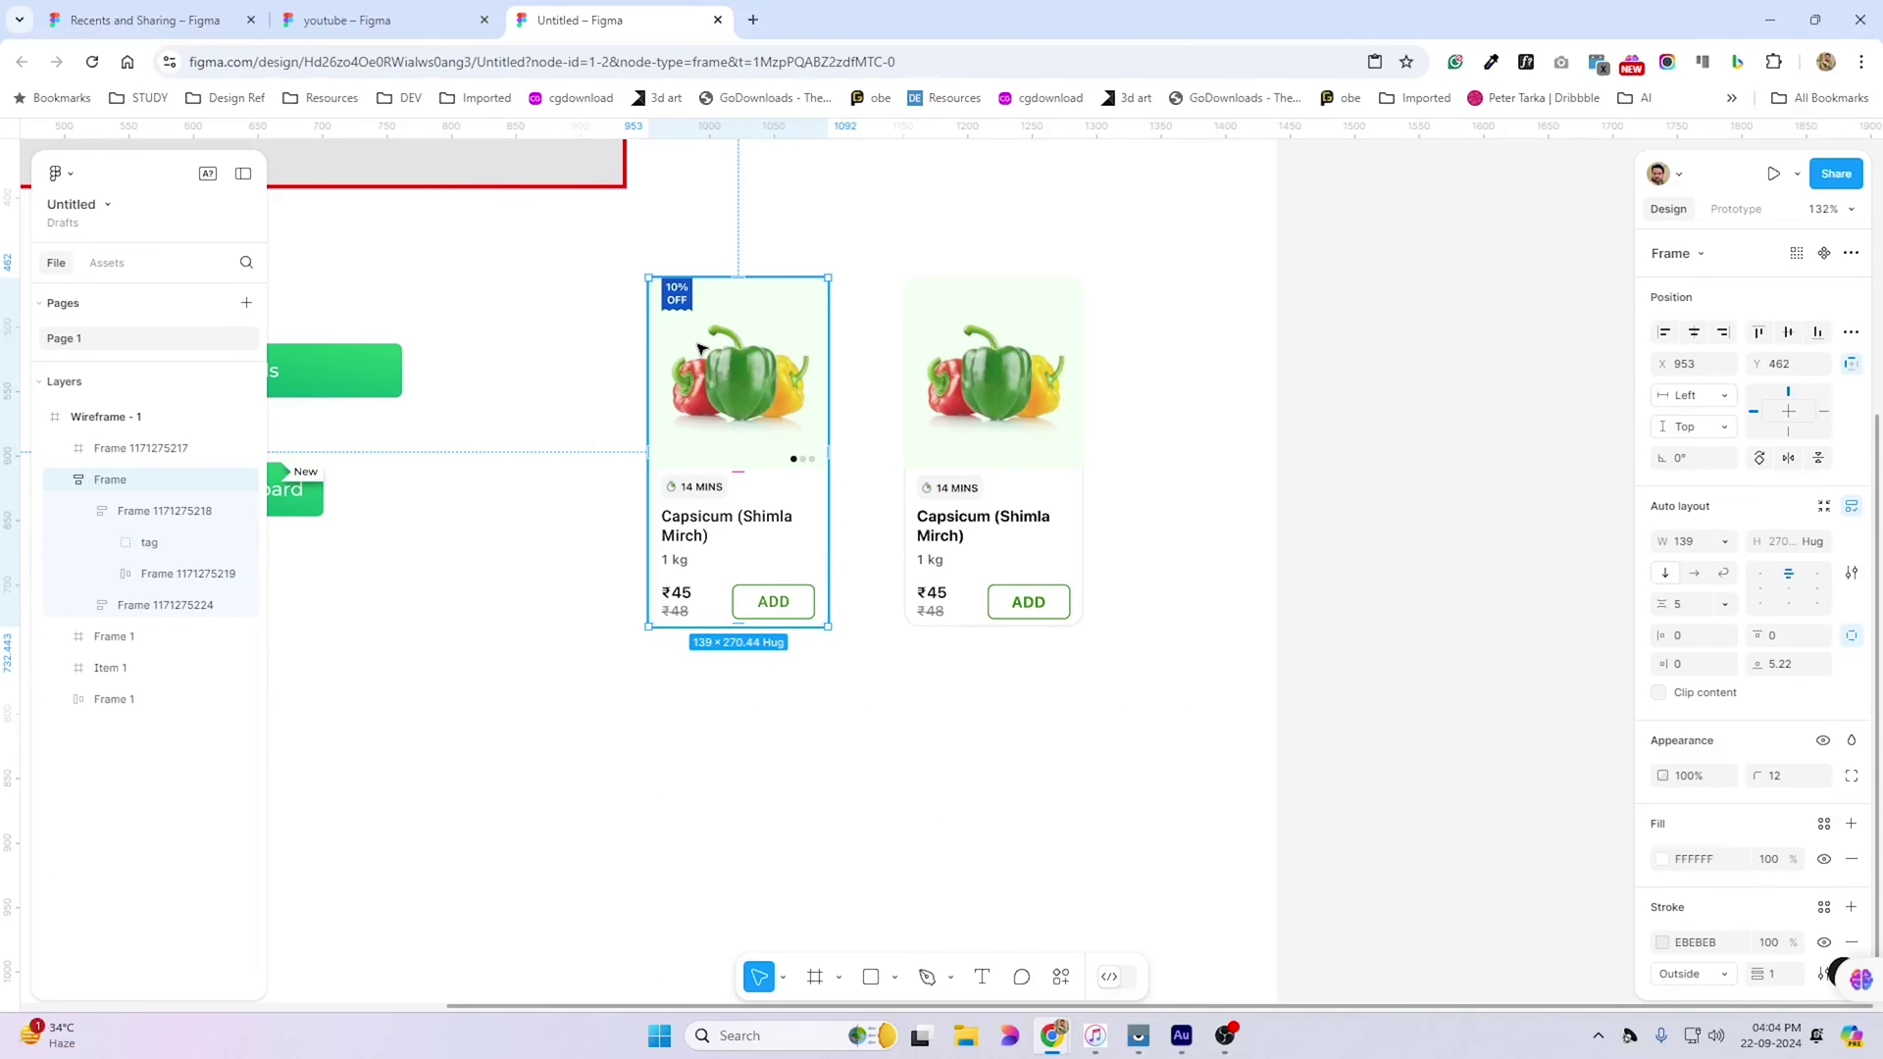
{"action": "scroll", "coordinate": [1770, 726], "scroll_direction": "down", "scroll_amount": 3}
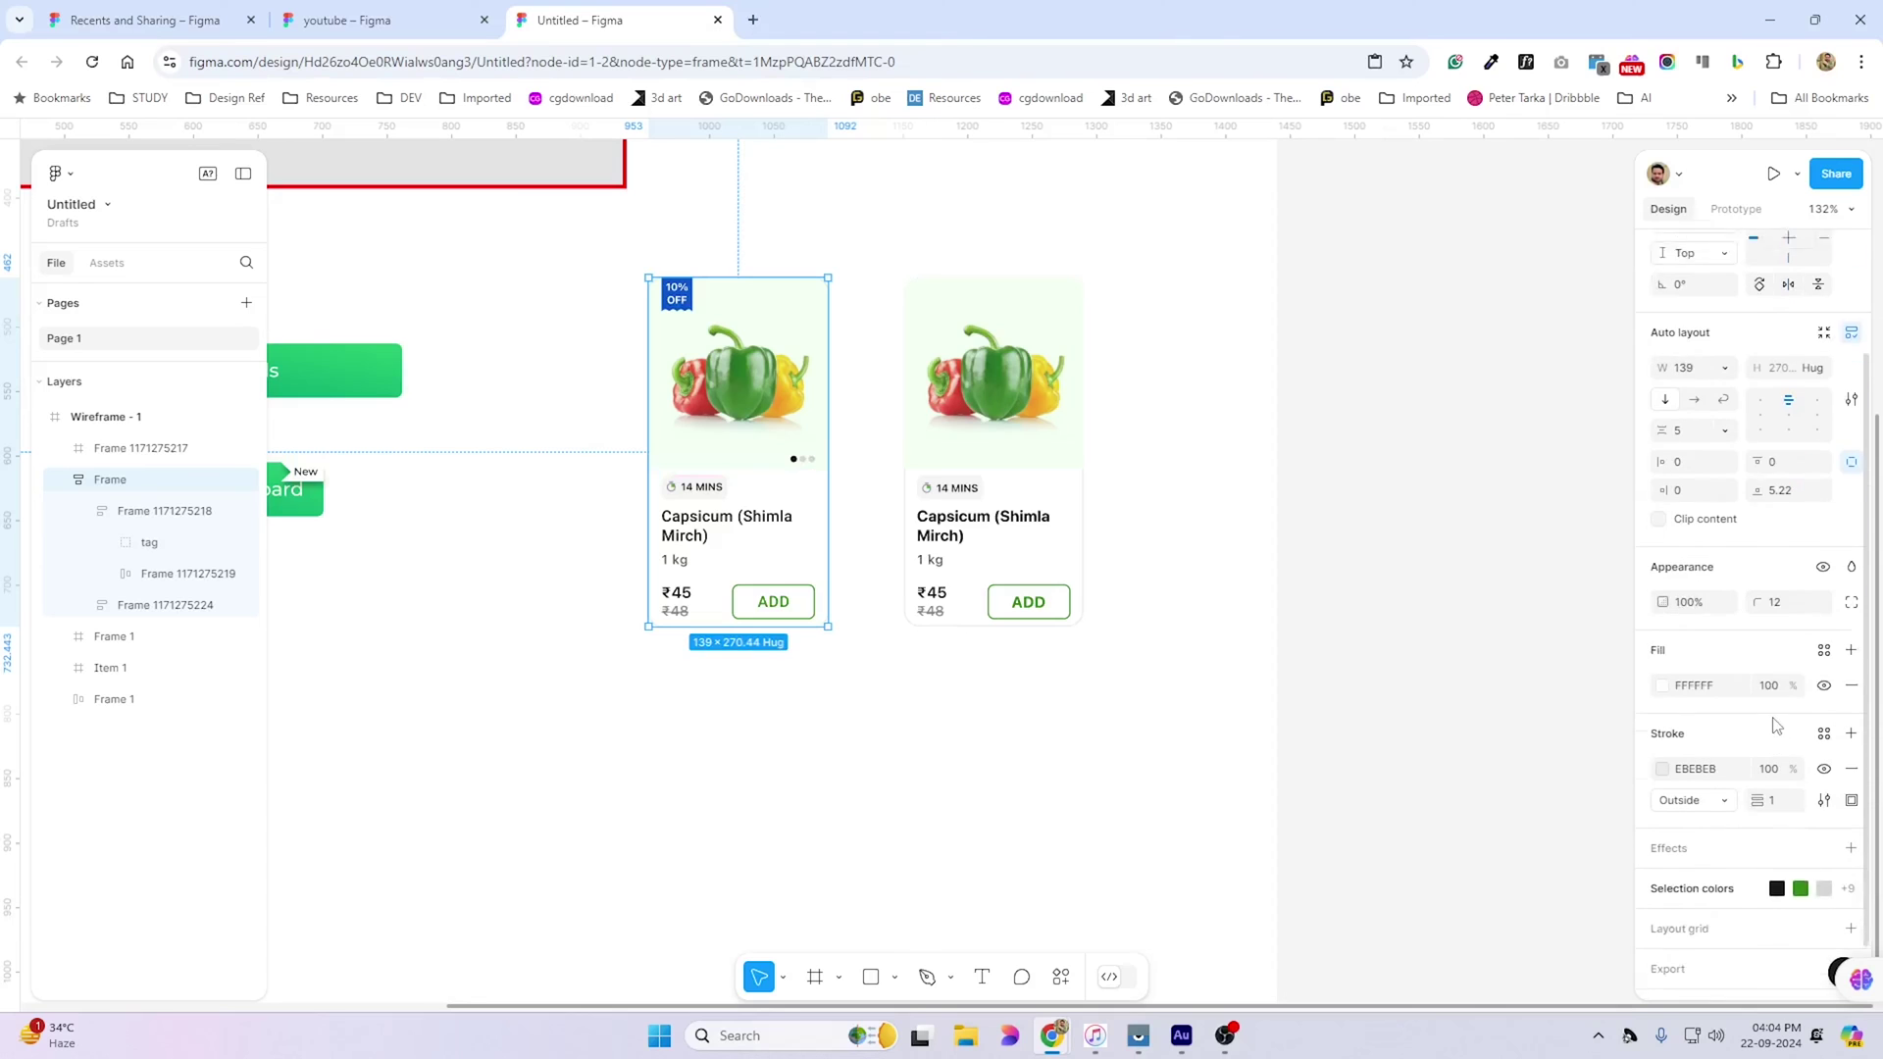
{"action": "left_click_drag", "start_coordinate": [1755, 785], "coordinate": [1786, 785]}
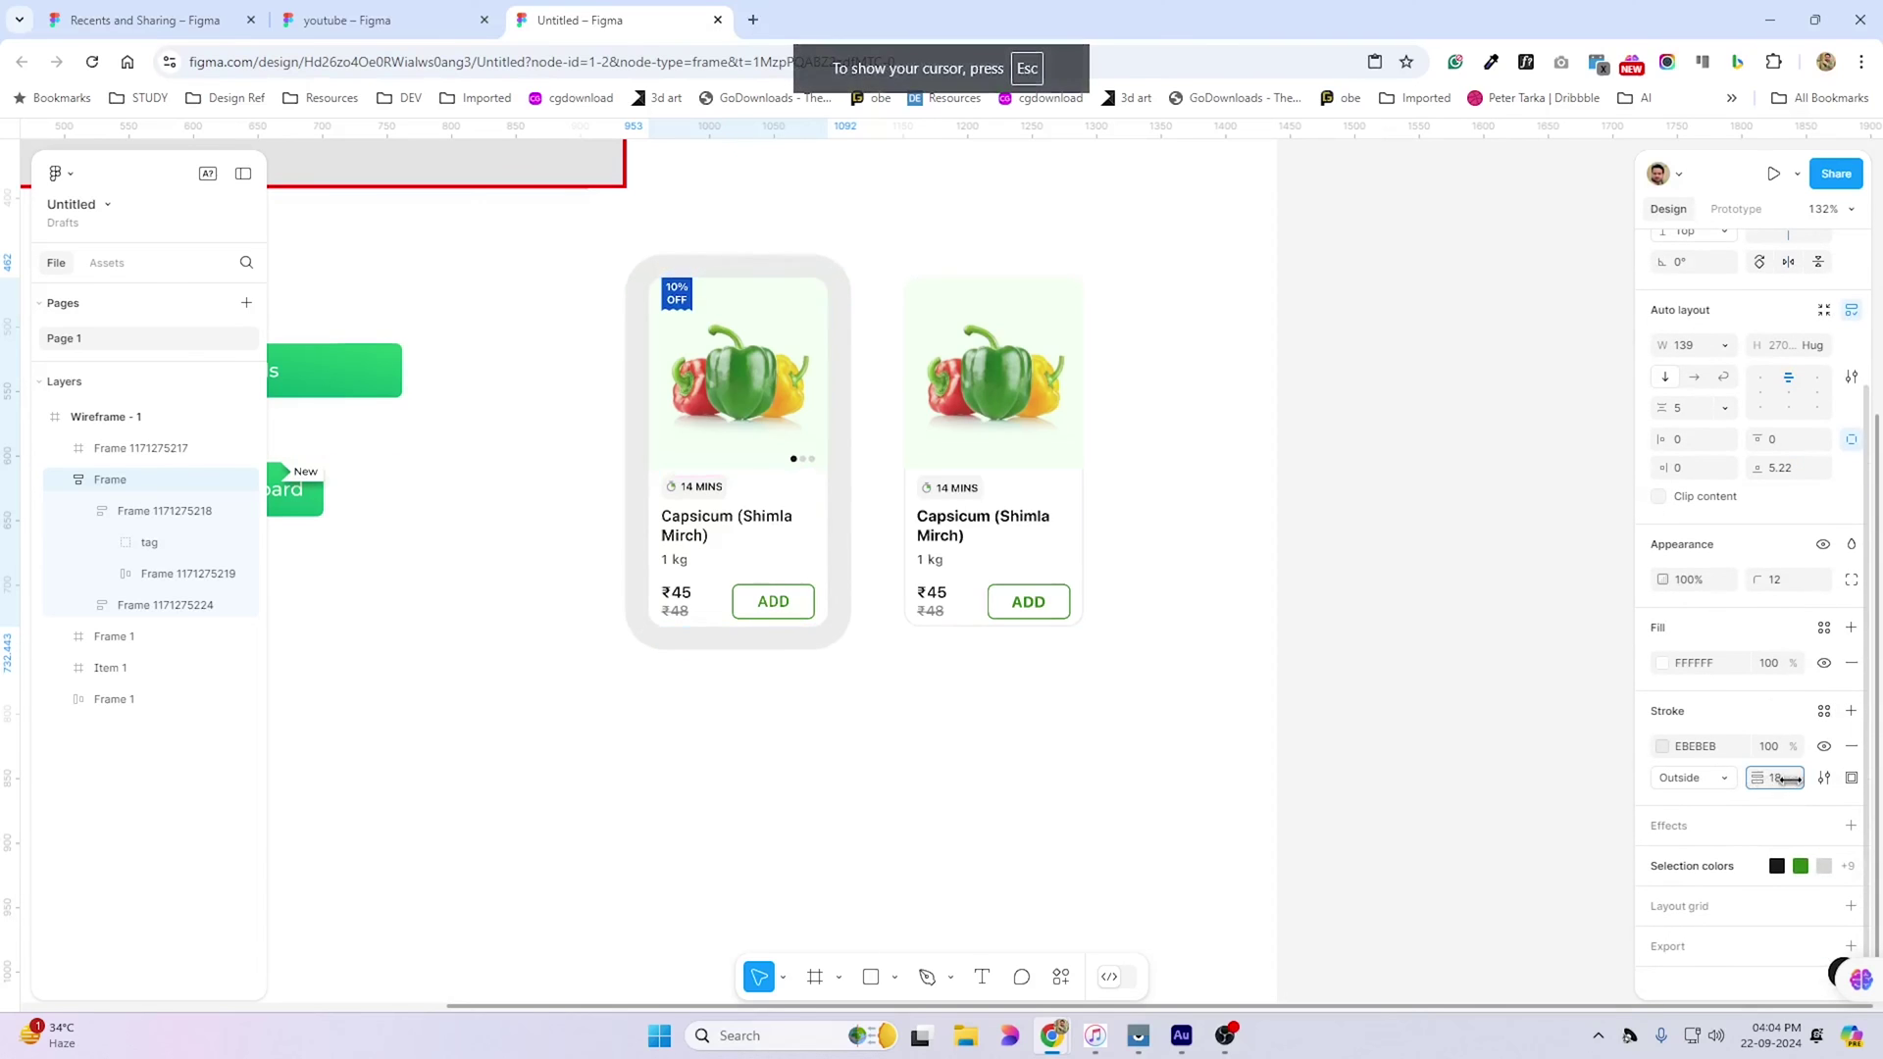
{"action": "left_click", "coordinate": [806, 233]}
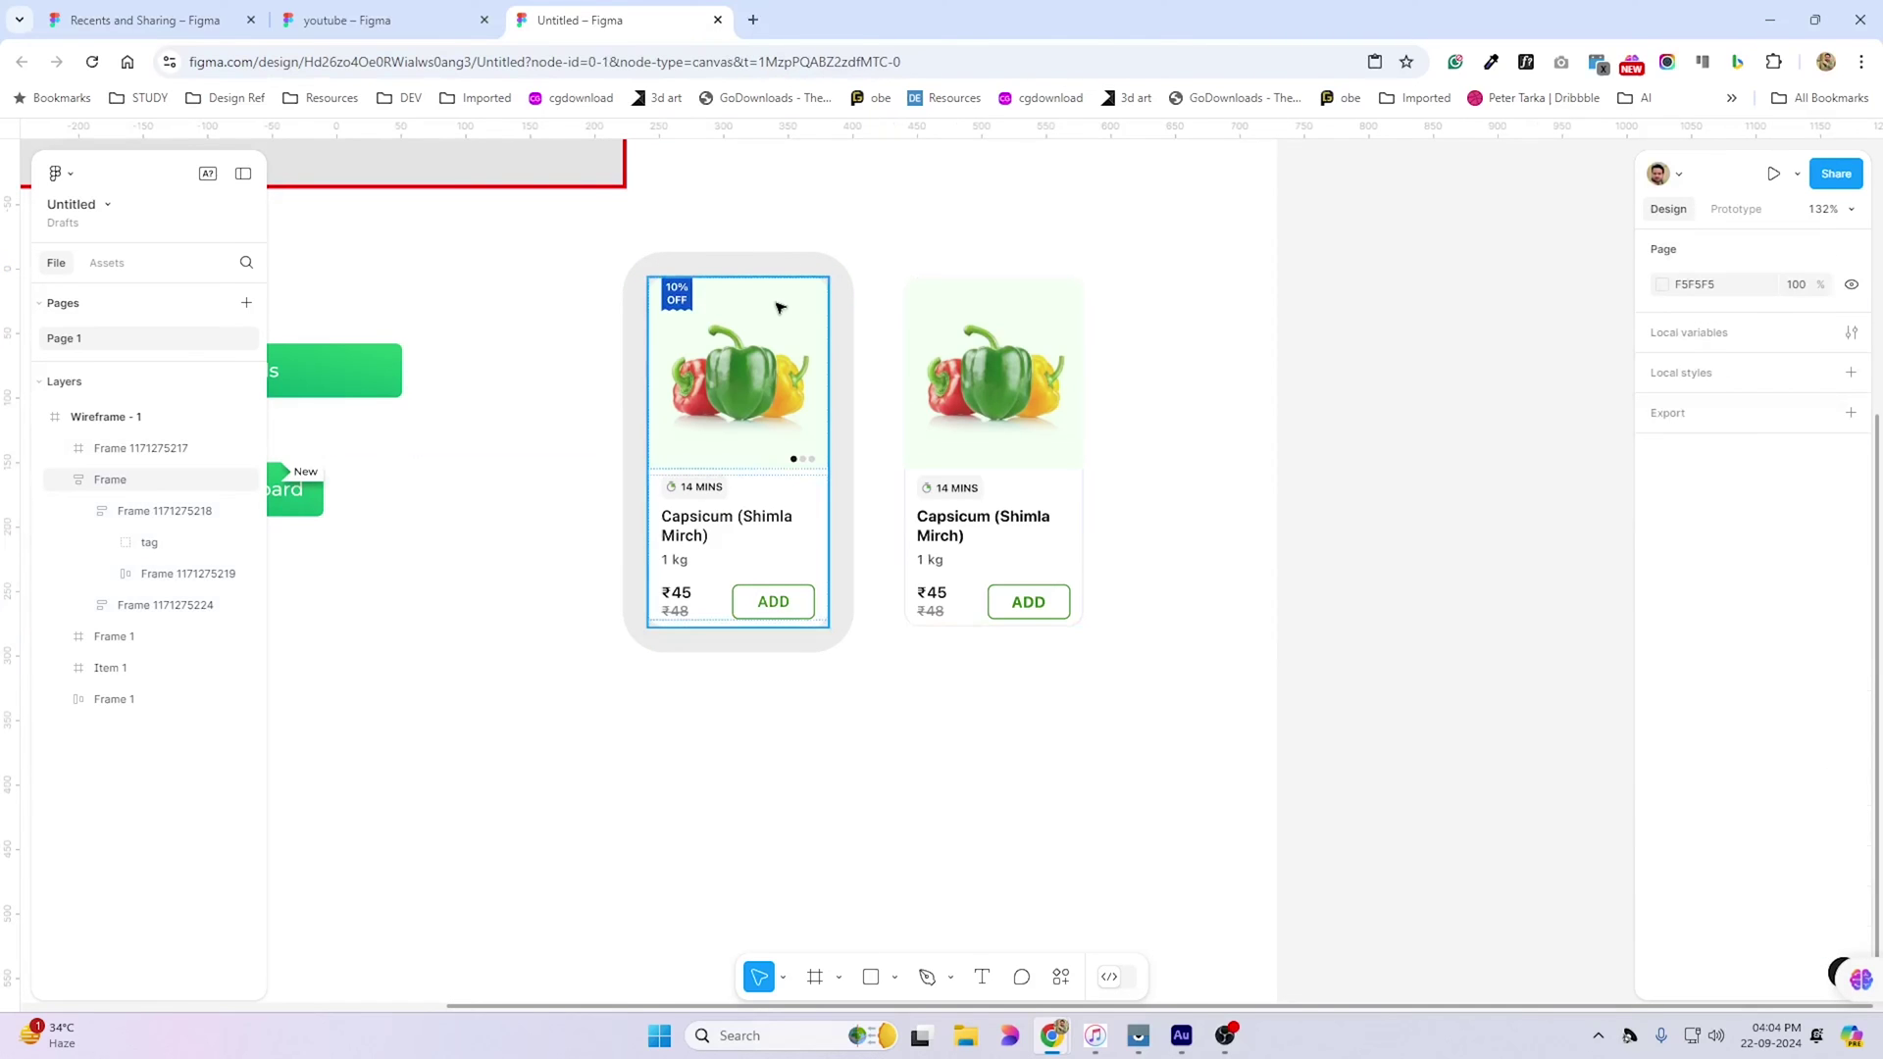
{"action": "left_click", "coordinate": [780, 308]}
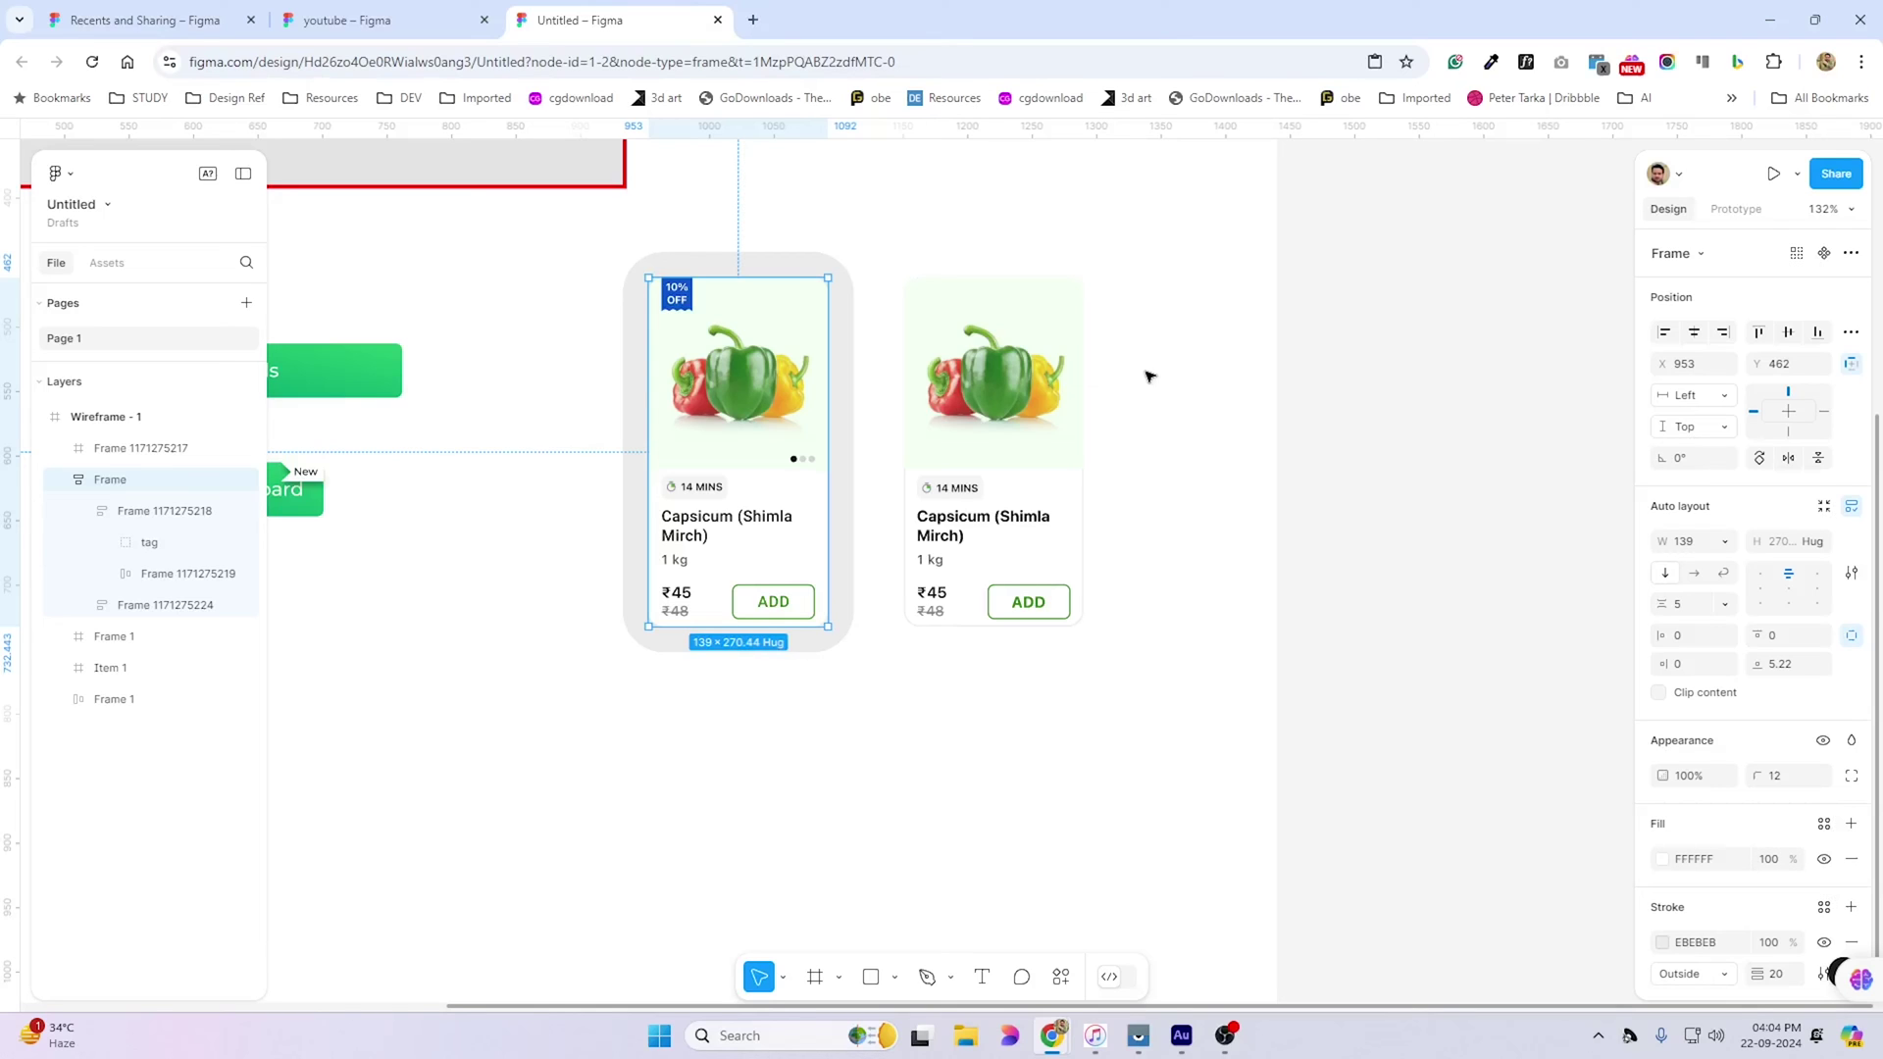
{"action": "left_click", "coordinate": [1852, 572]}
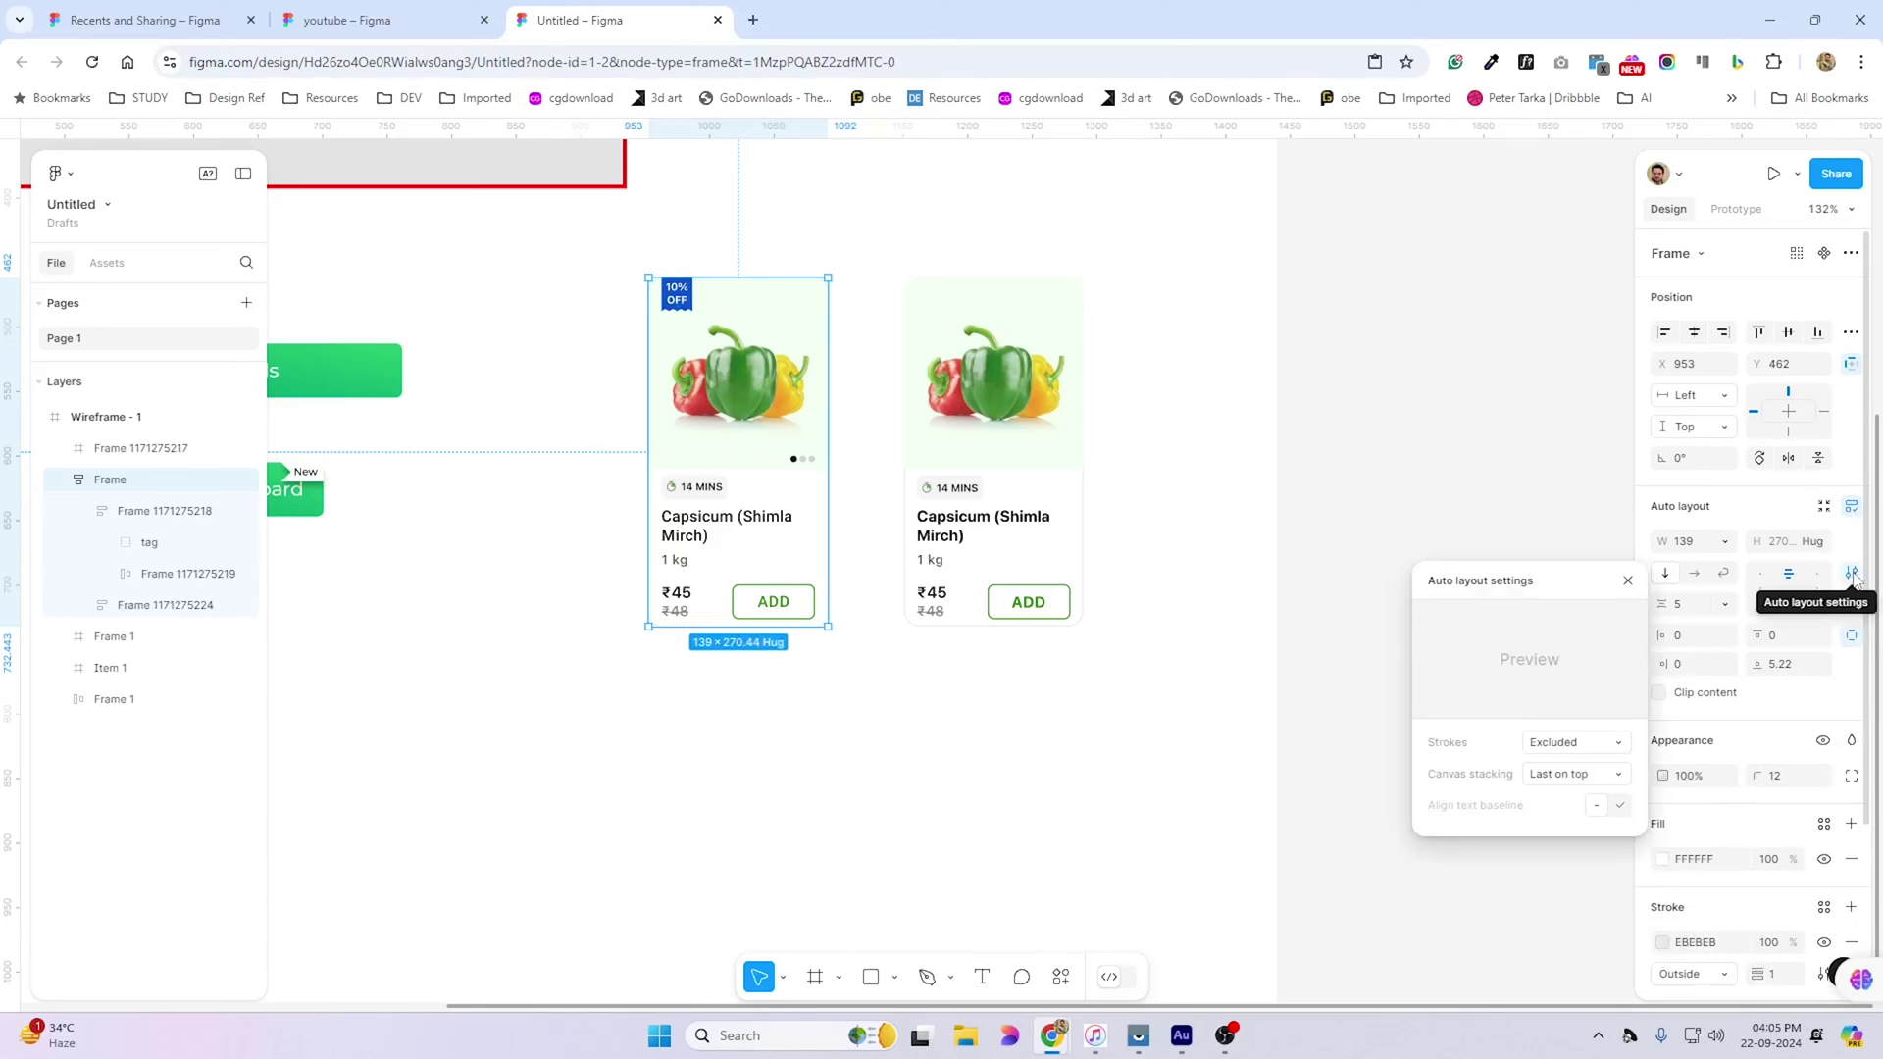
{"action": "left_click", "coordinate": [1551, 741]}
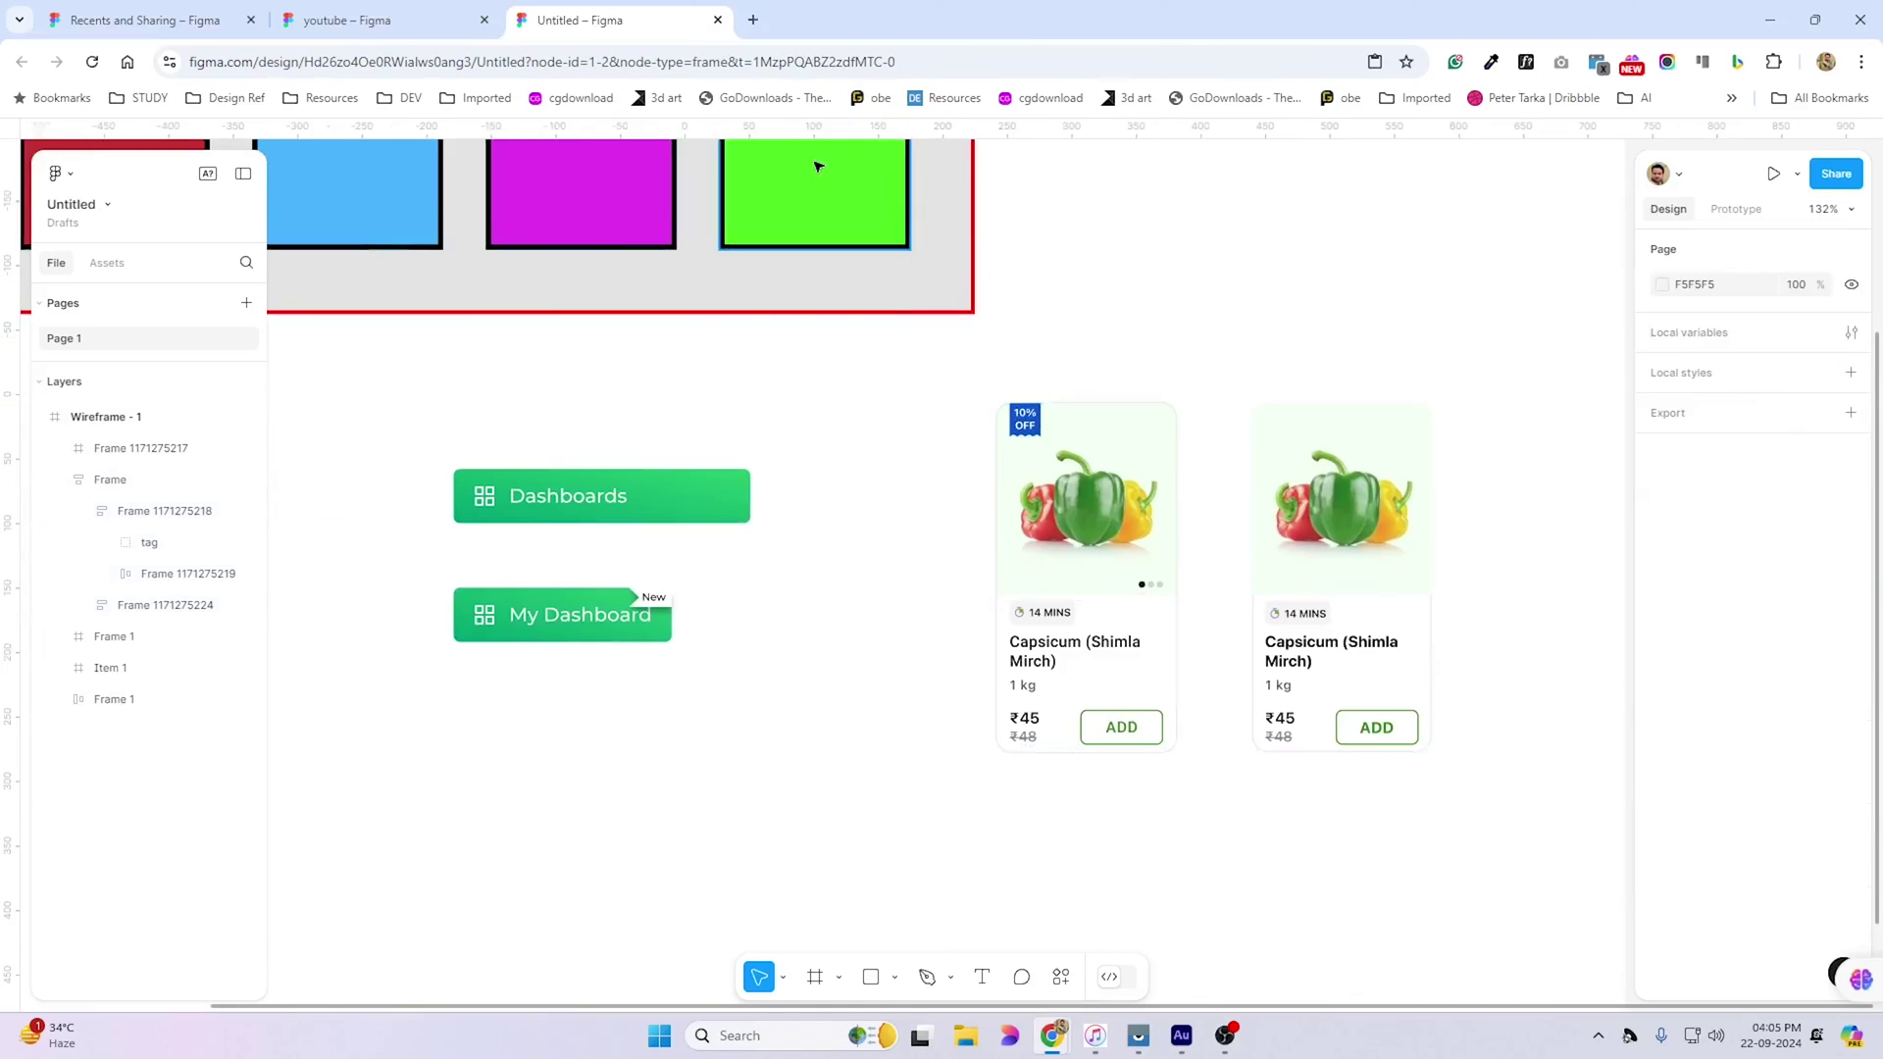
Set the green square's stroke weight to 110 and its stroke position to Outside
{"action": "left_click", "coordinate": [834, 197]}
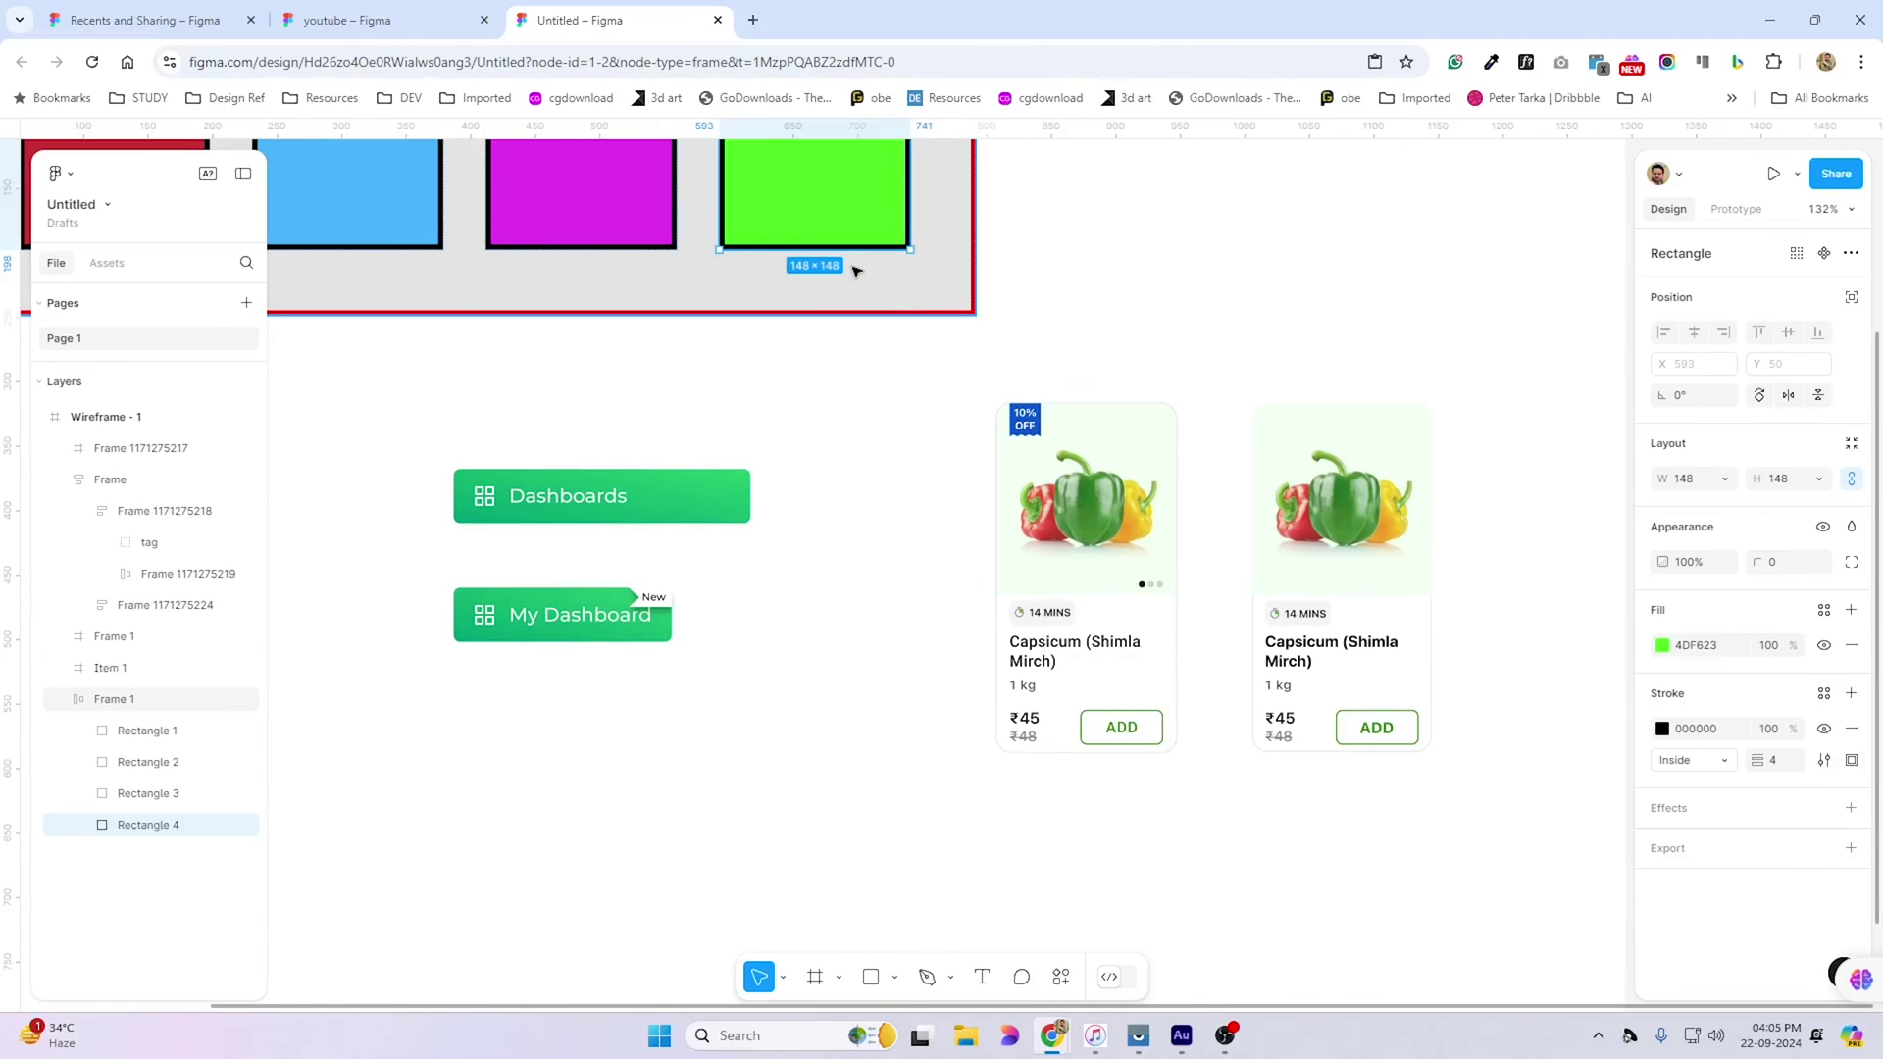
{"action": "key", "text": "shift+1"}
{"action": "left_click", "coordinate": [601, 337]}
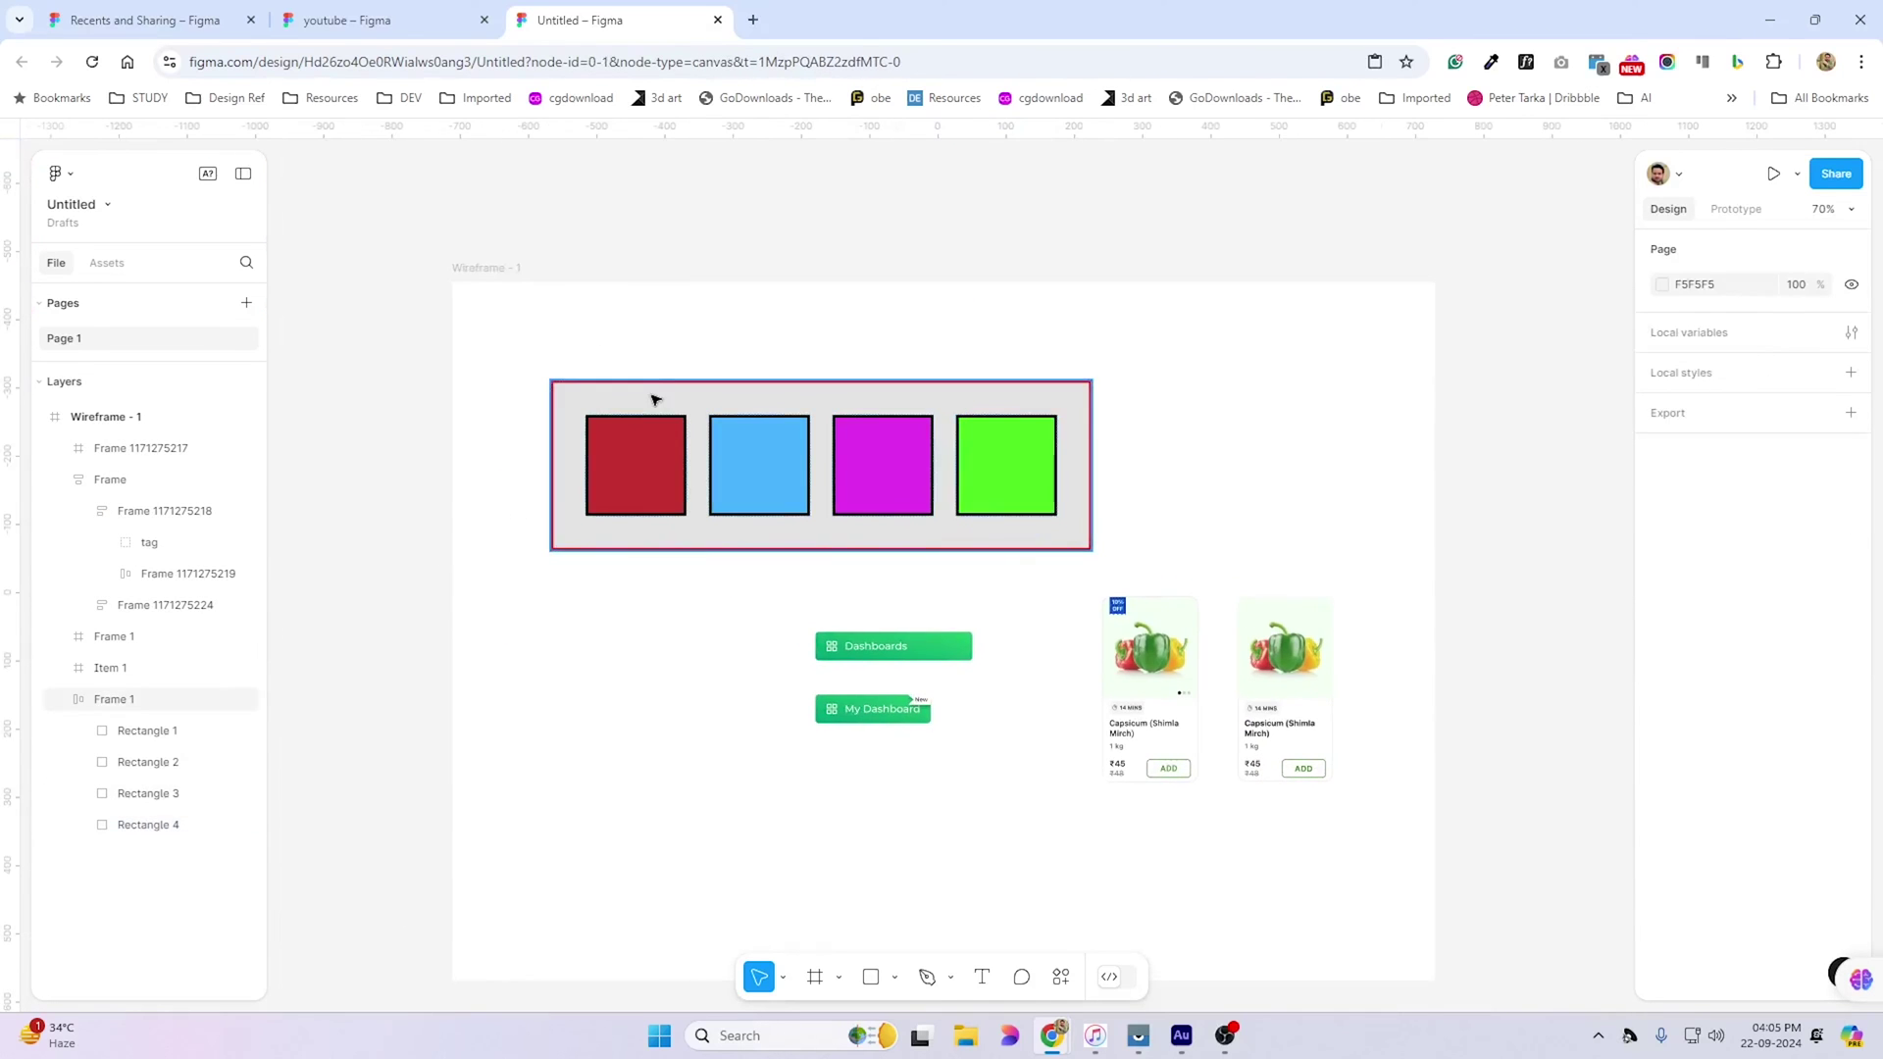
{"action": "scroll", "coordinate": [655, 399], "scroll_direction": "up", "scroll_amount": 3}
{"action": "left_click", "coordinate": [1216, 515]}
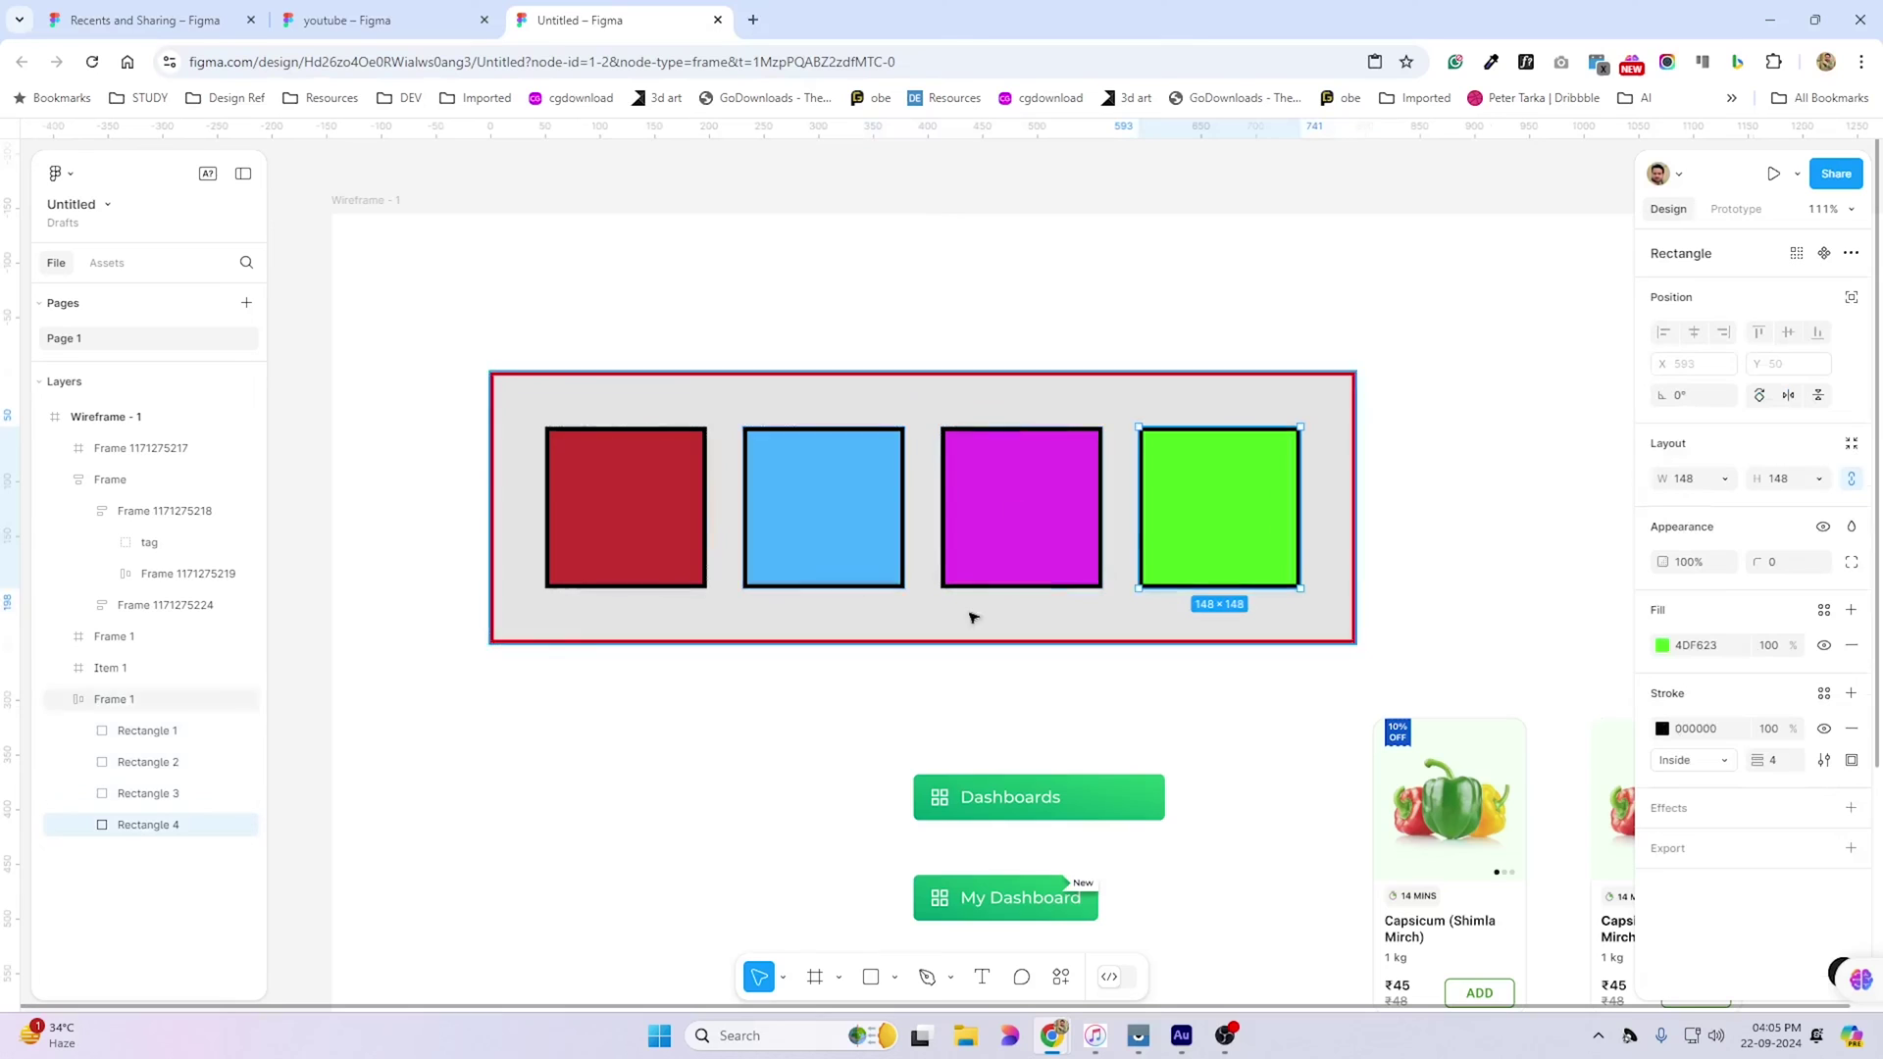
{"action": "mouse_move", "coordinate": [1756, 760]}
{"action": "left_mouse_down"}
{"action": "mouse_move", "coordinate": [1795, 760]}
{"action": "mouse_move", "coordinate": [1732, 760]}
{"action": "mouse_move", "coordinate": [1809, 761]}
{"action": "left_mouse_up"}
{"action": "left_click", "coordinate": [1687, 760]}
{"action": "left_click", "coordinate": [1687, 782]}
Examine how the green square's thick stroke overlaps the squares frame, and undo the stroke weight change
{"action": "left_click", "coordinate": [761, 437]}
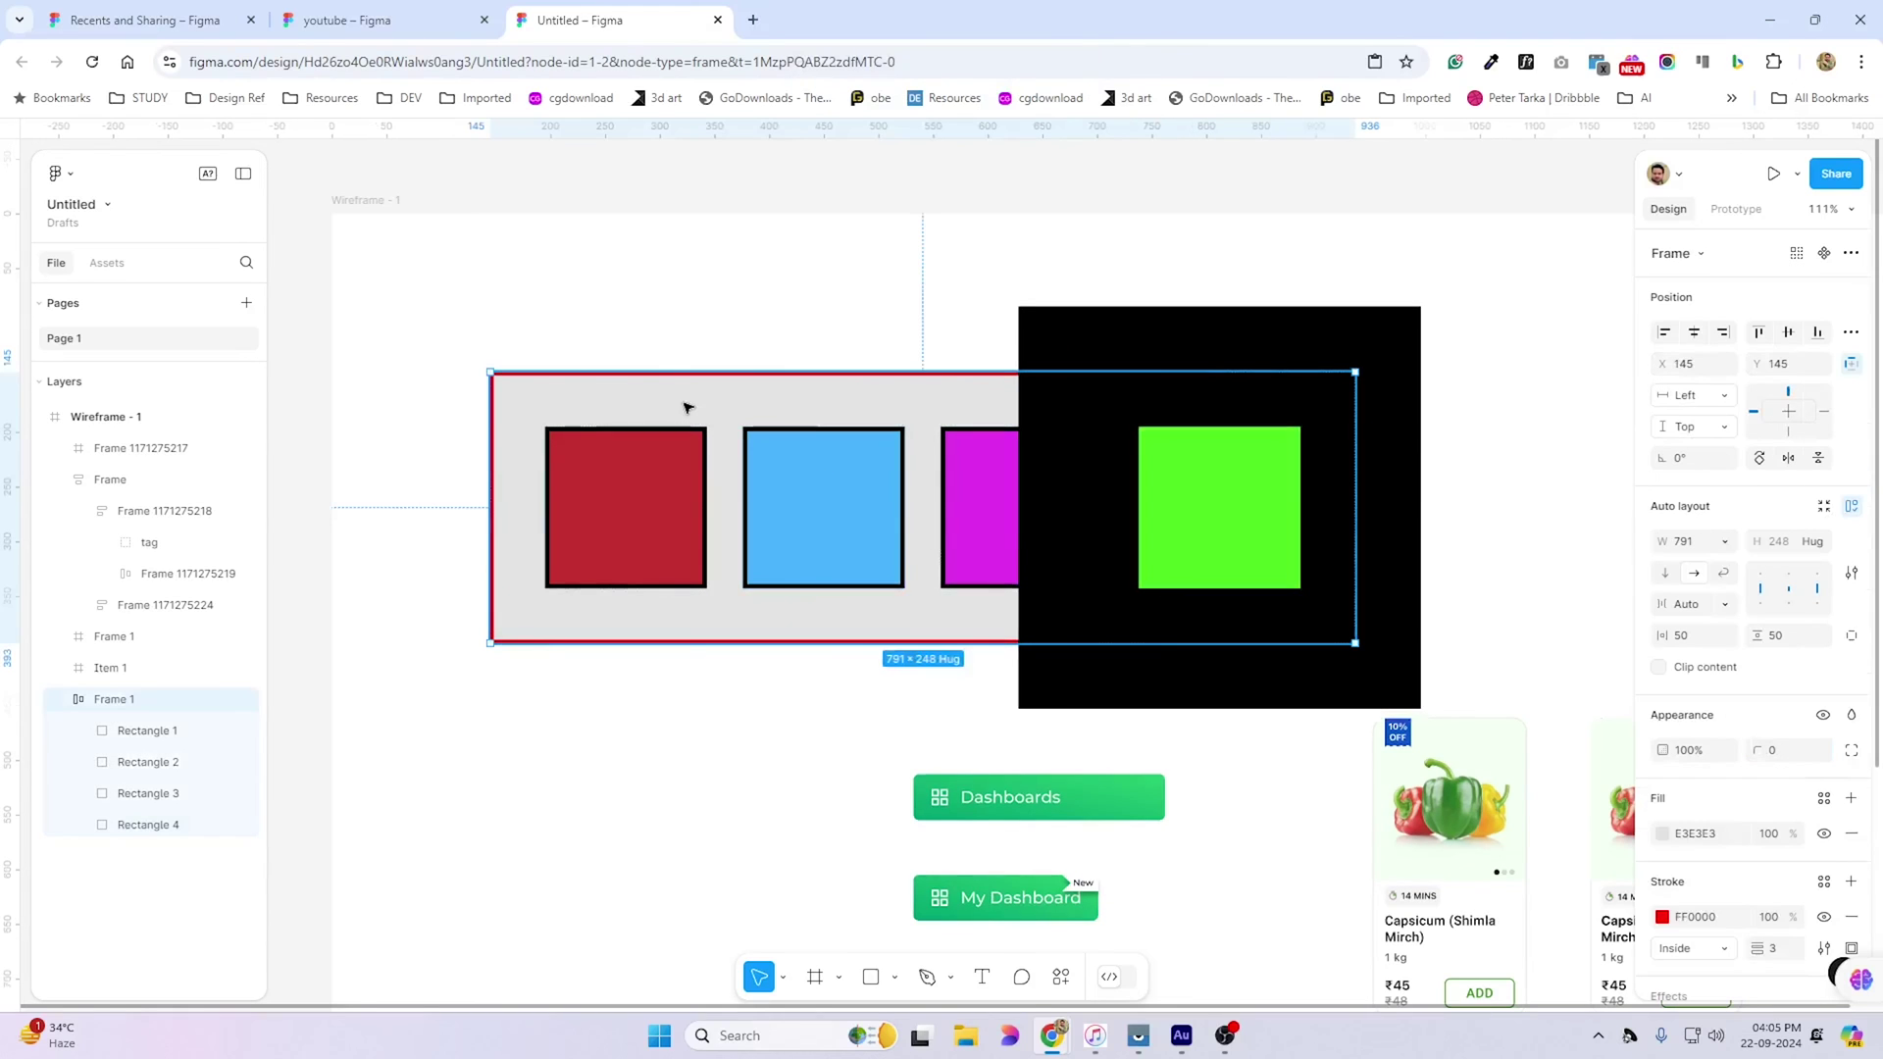
{"action": "left_click", "coordinate": [1249, 352]}
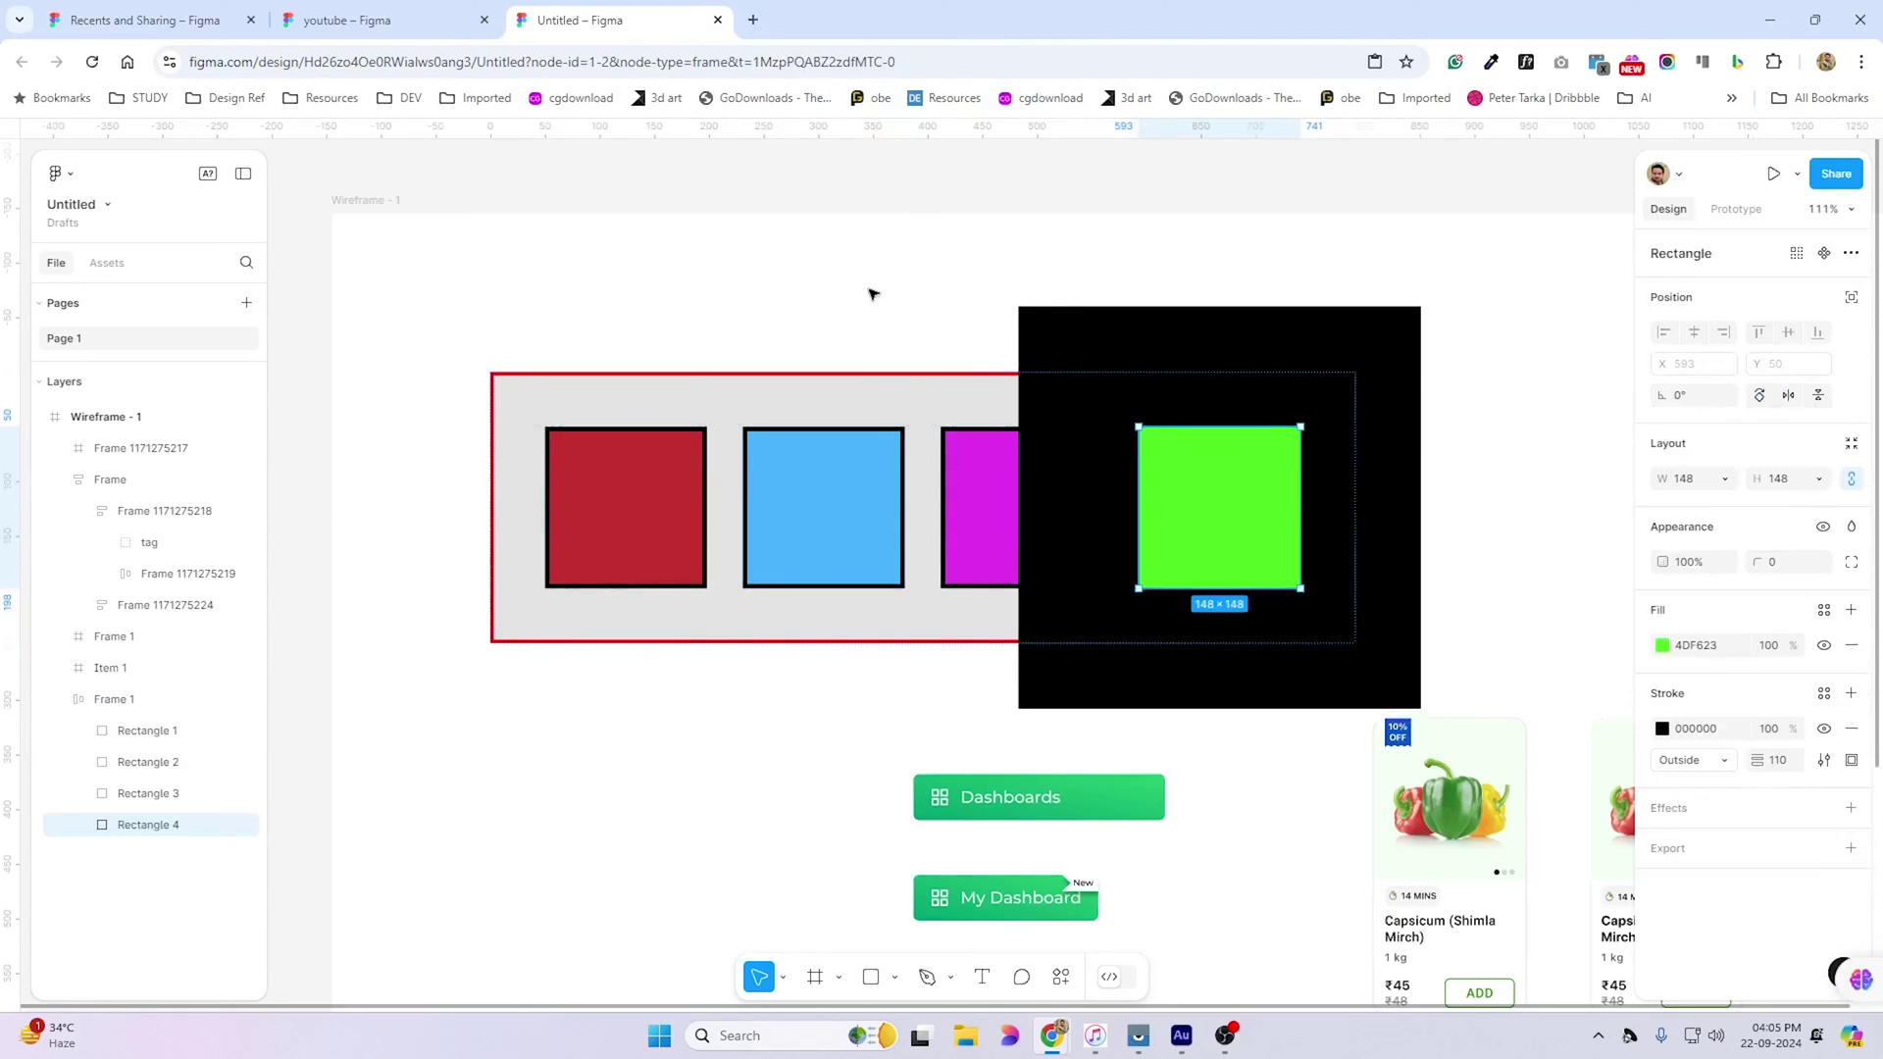
{"action": "left_click", "coordinate": [869, 294]}
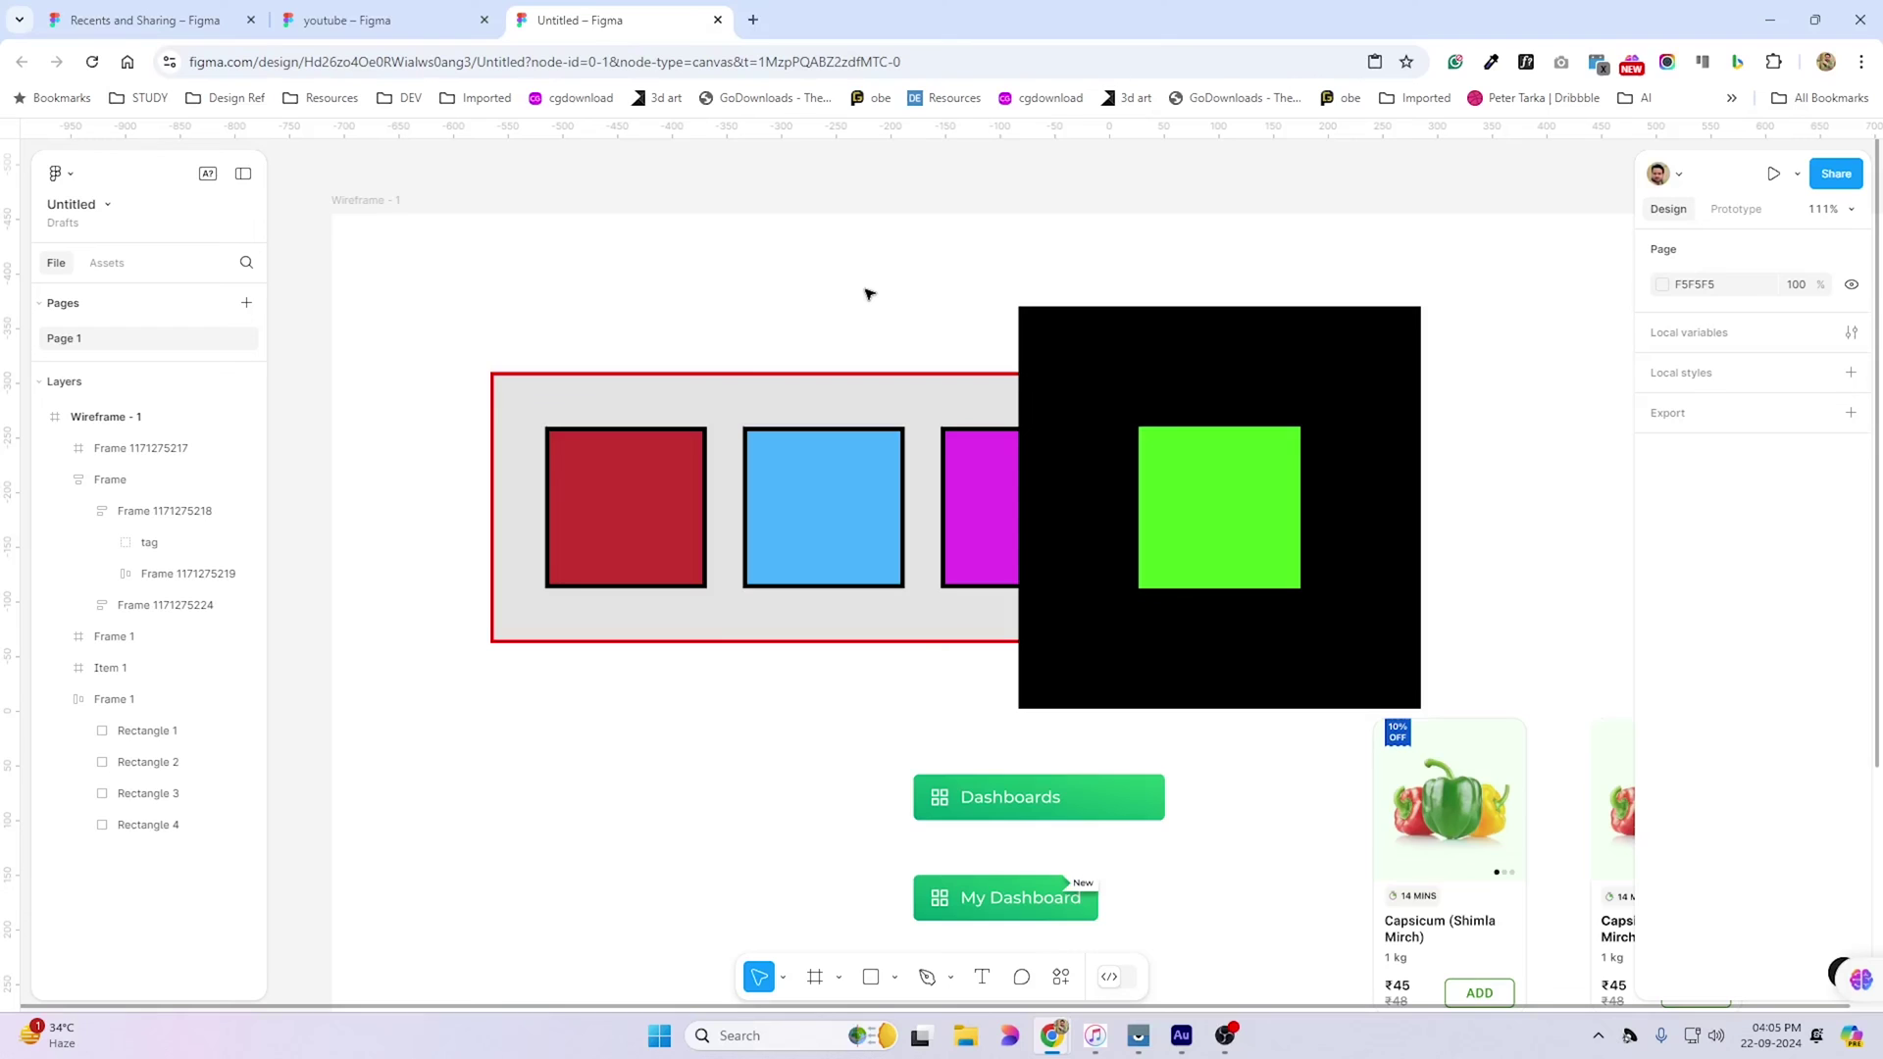
{"action": "key", "text": "ctrl+z"}
{"action": "scroll", "coordinate": [789, 290], "scroll_direction": "down", "scroll_amount": 3}
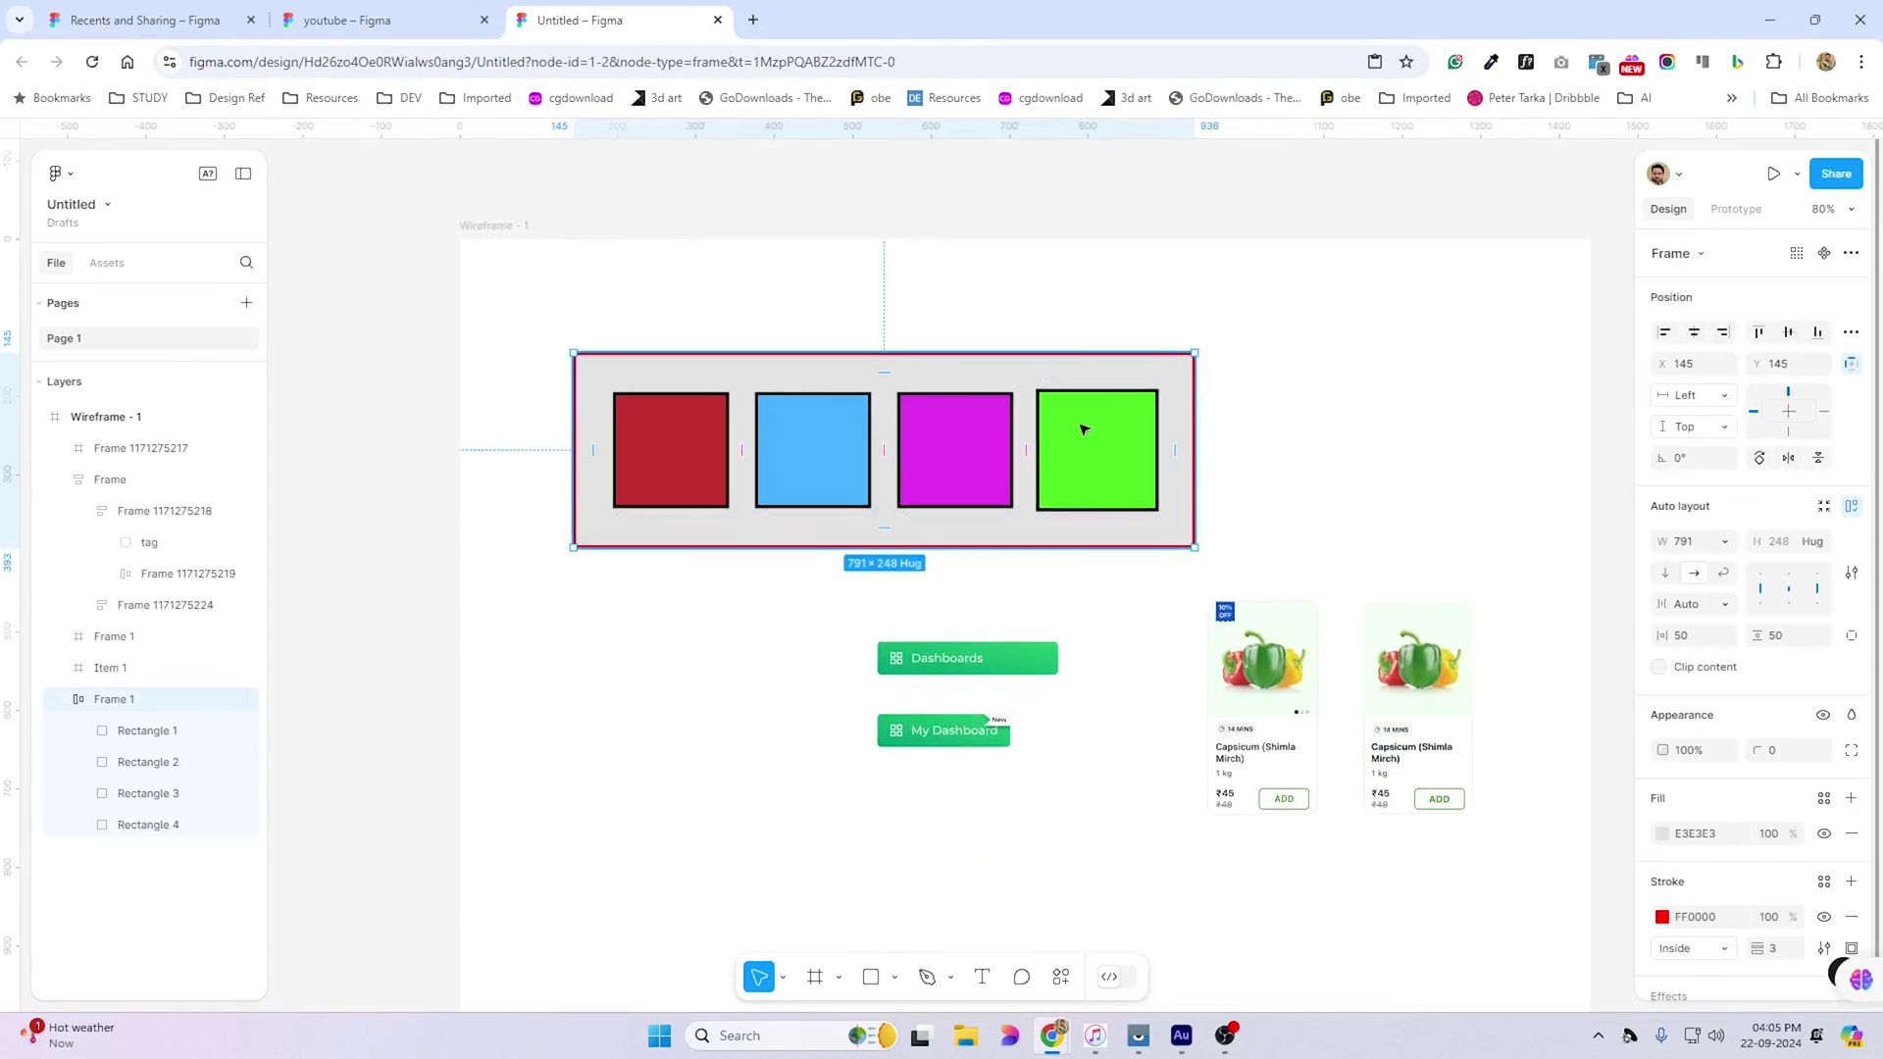
Set Strokes to Included in the auto layout settings of the frame holding the four squares
{"action": "left_click", "coordinate": [1083, 429]}
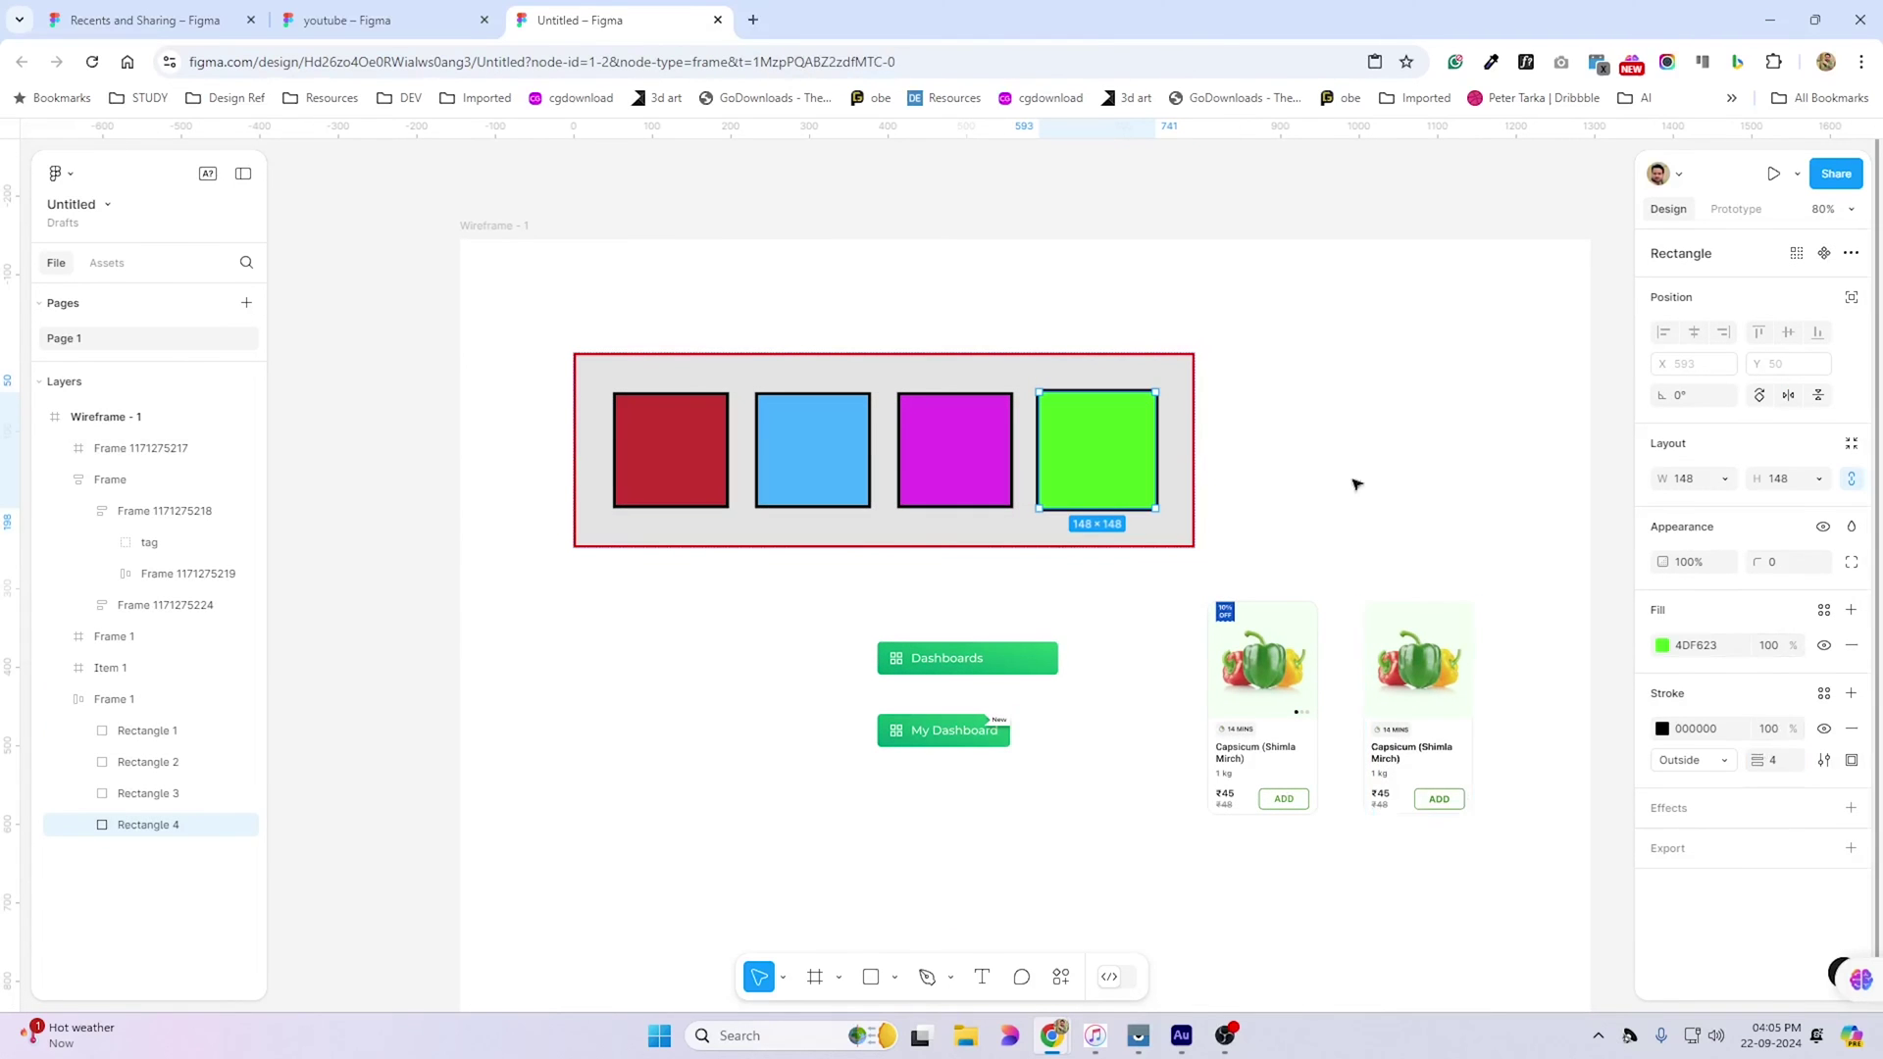
{"action": "key", "text": "Escape"}
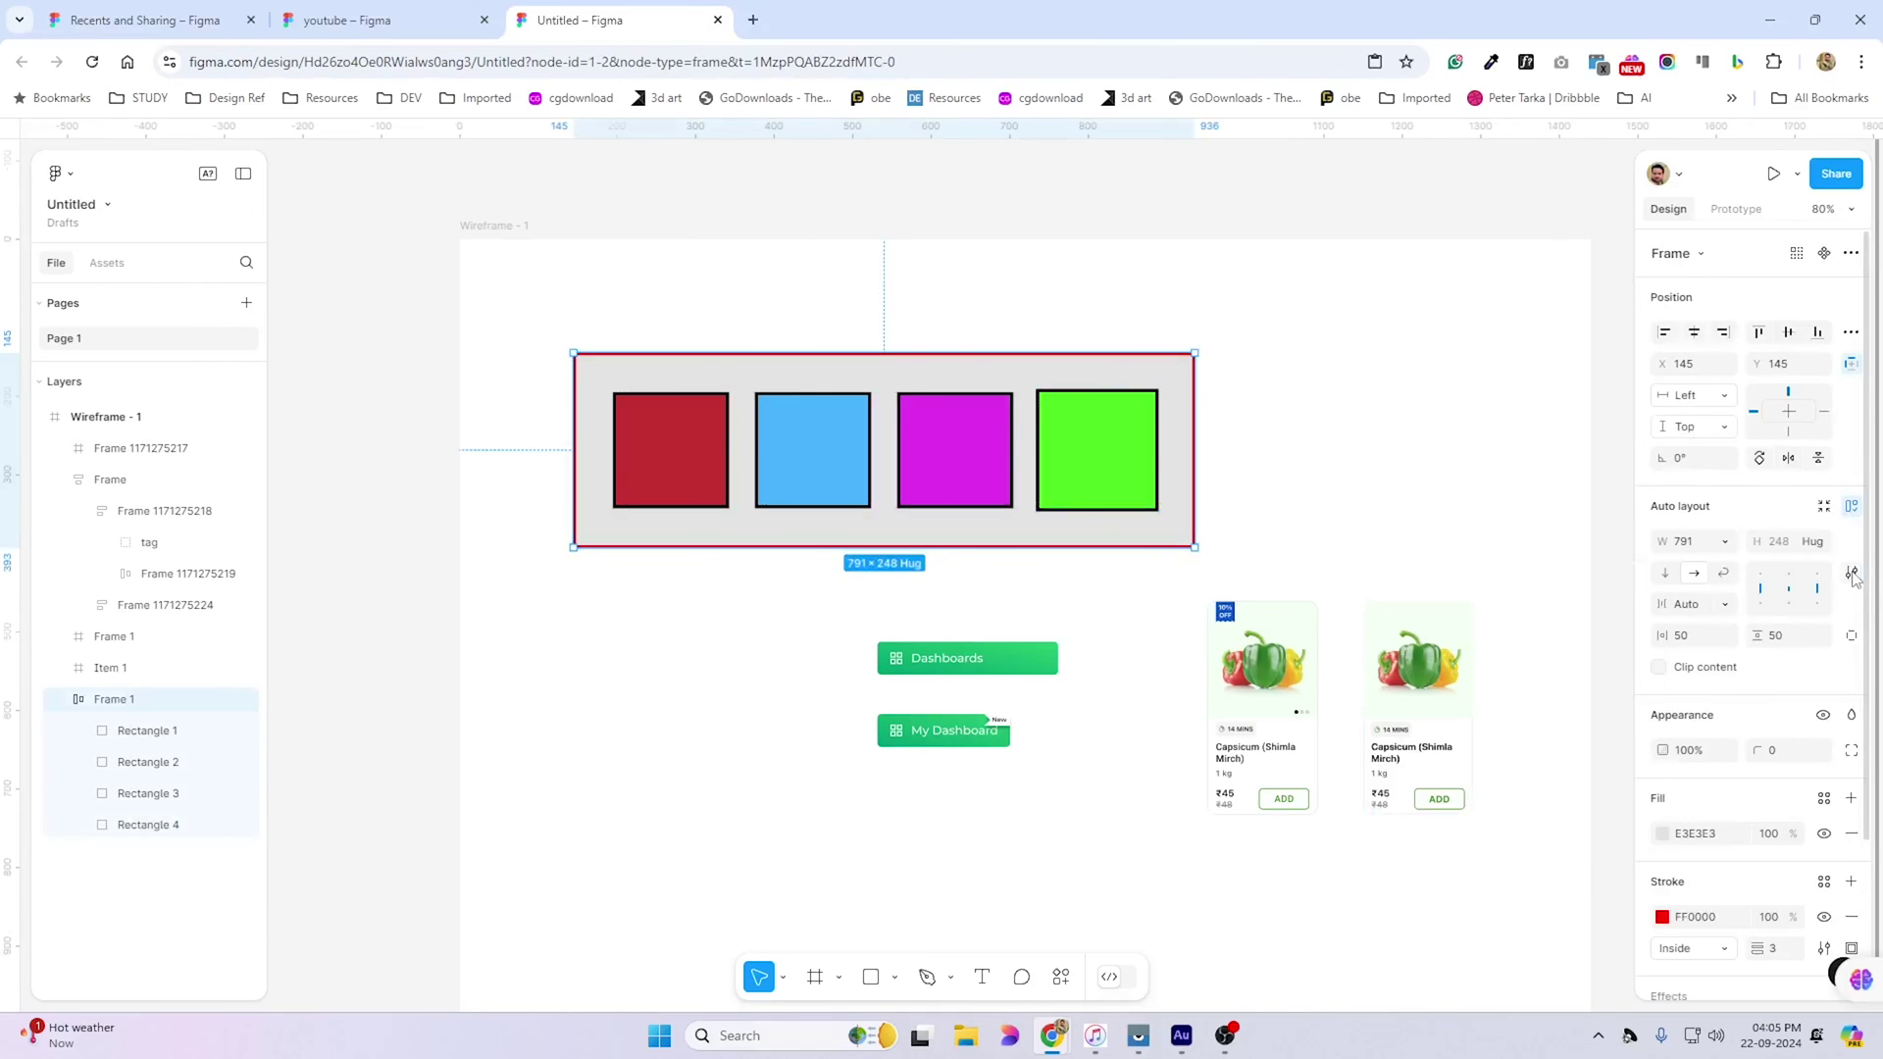
{"action": "left_click", "coordinate": [1852, 575]}
{"action": "left_click", "coordinate": [1574, 742]}
{"action": "left_click", "coordinate": [1569, 721]}
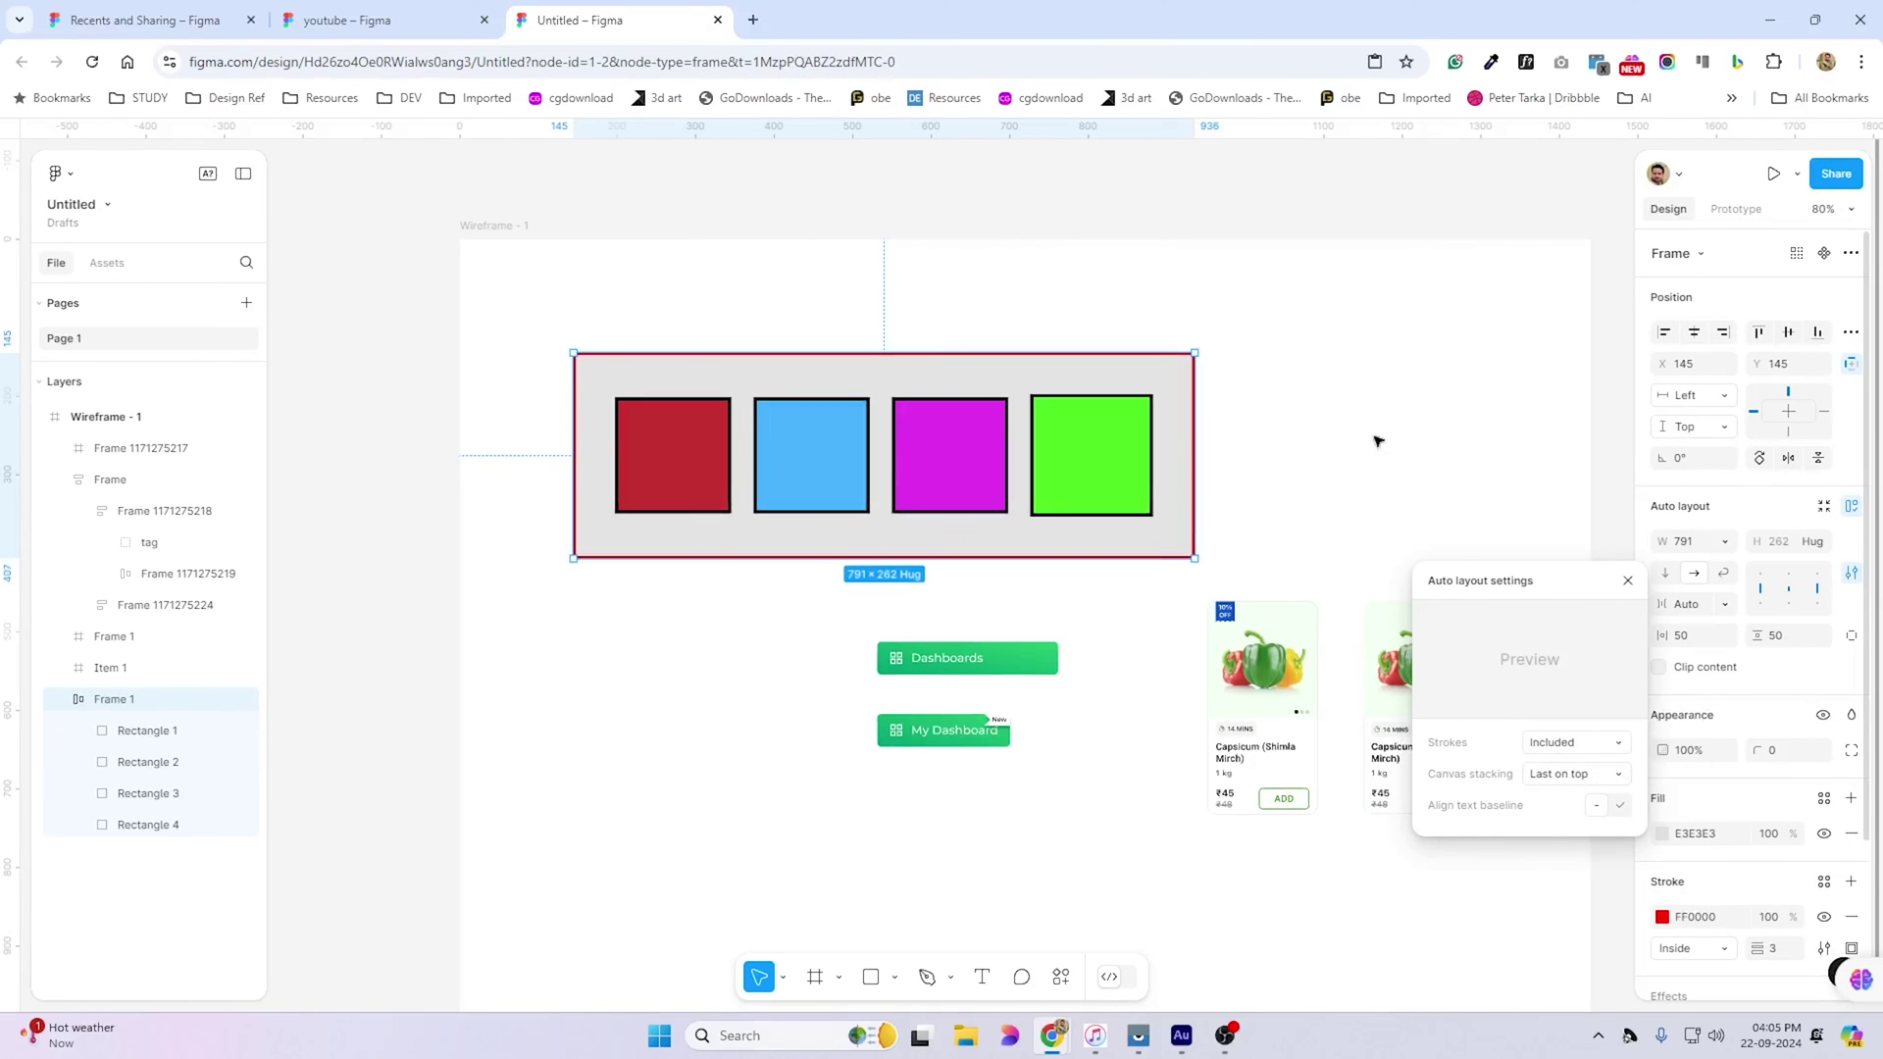
Try a stroke weight of 176 on the green square to test the included strokes, and undo it
{"action": "key", "text": "Return"}
{"action": "mouse_move", "coordinate": [1756, 760]}
{"action": "left_mouse_down"}
{"action": "mouse_move", "coordinate": [1863, 767]}
{"action": "mouse_move", "coordinate": [8, 770]}
{"action": "mouse_move", "coordinate": [1772, 765]}
{"action": "mouse_move", "coordinate": [1756, 760]}
{"action": "mouse_move", "coordinate": [1834, 745]}
{"action": "mouse_move", "coordinate": [145, 733]}
{"action": "mouse_move", "coordinate": [795, 571]}
{"action": "left_mouse_up"}
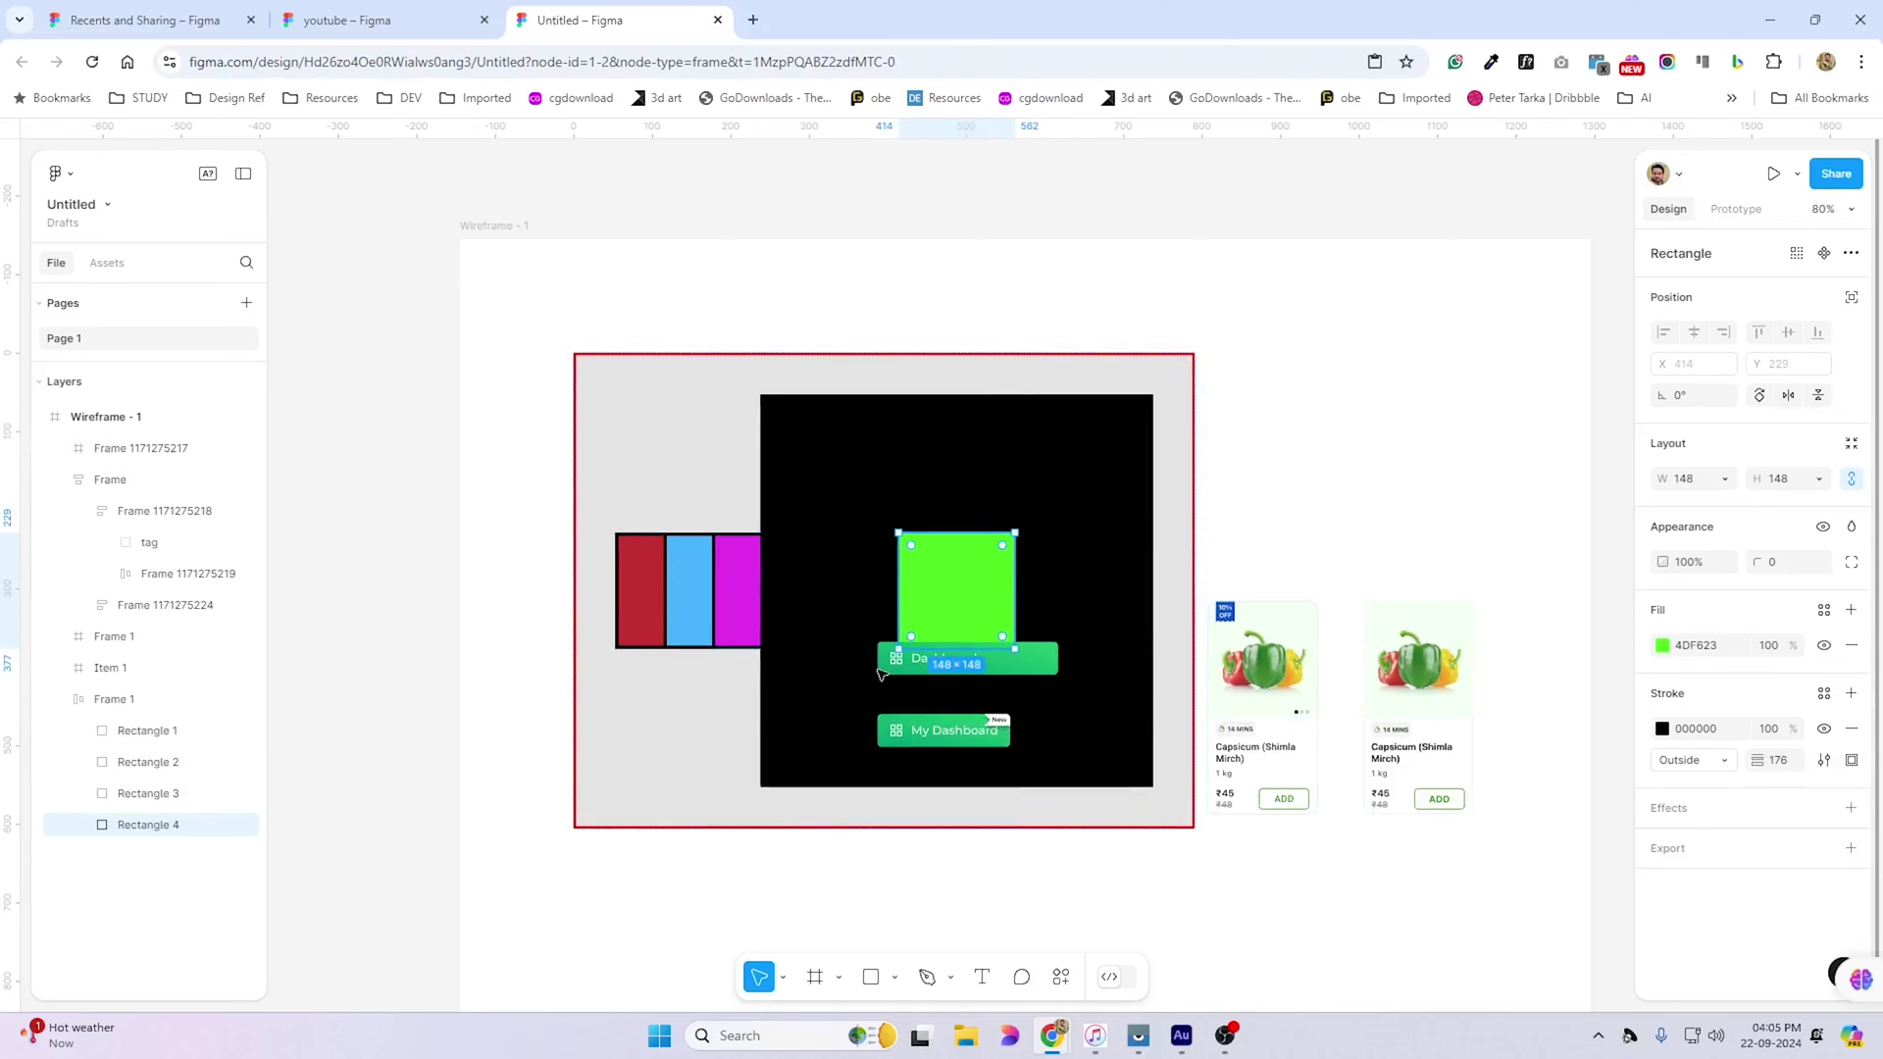
{"action": "key", "text": "ctrl+z"}
{"action": "key", "text": "Escape"}
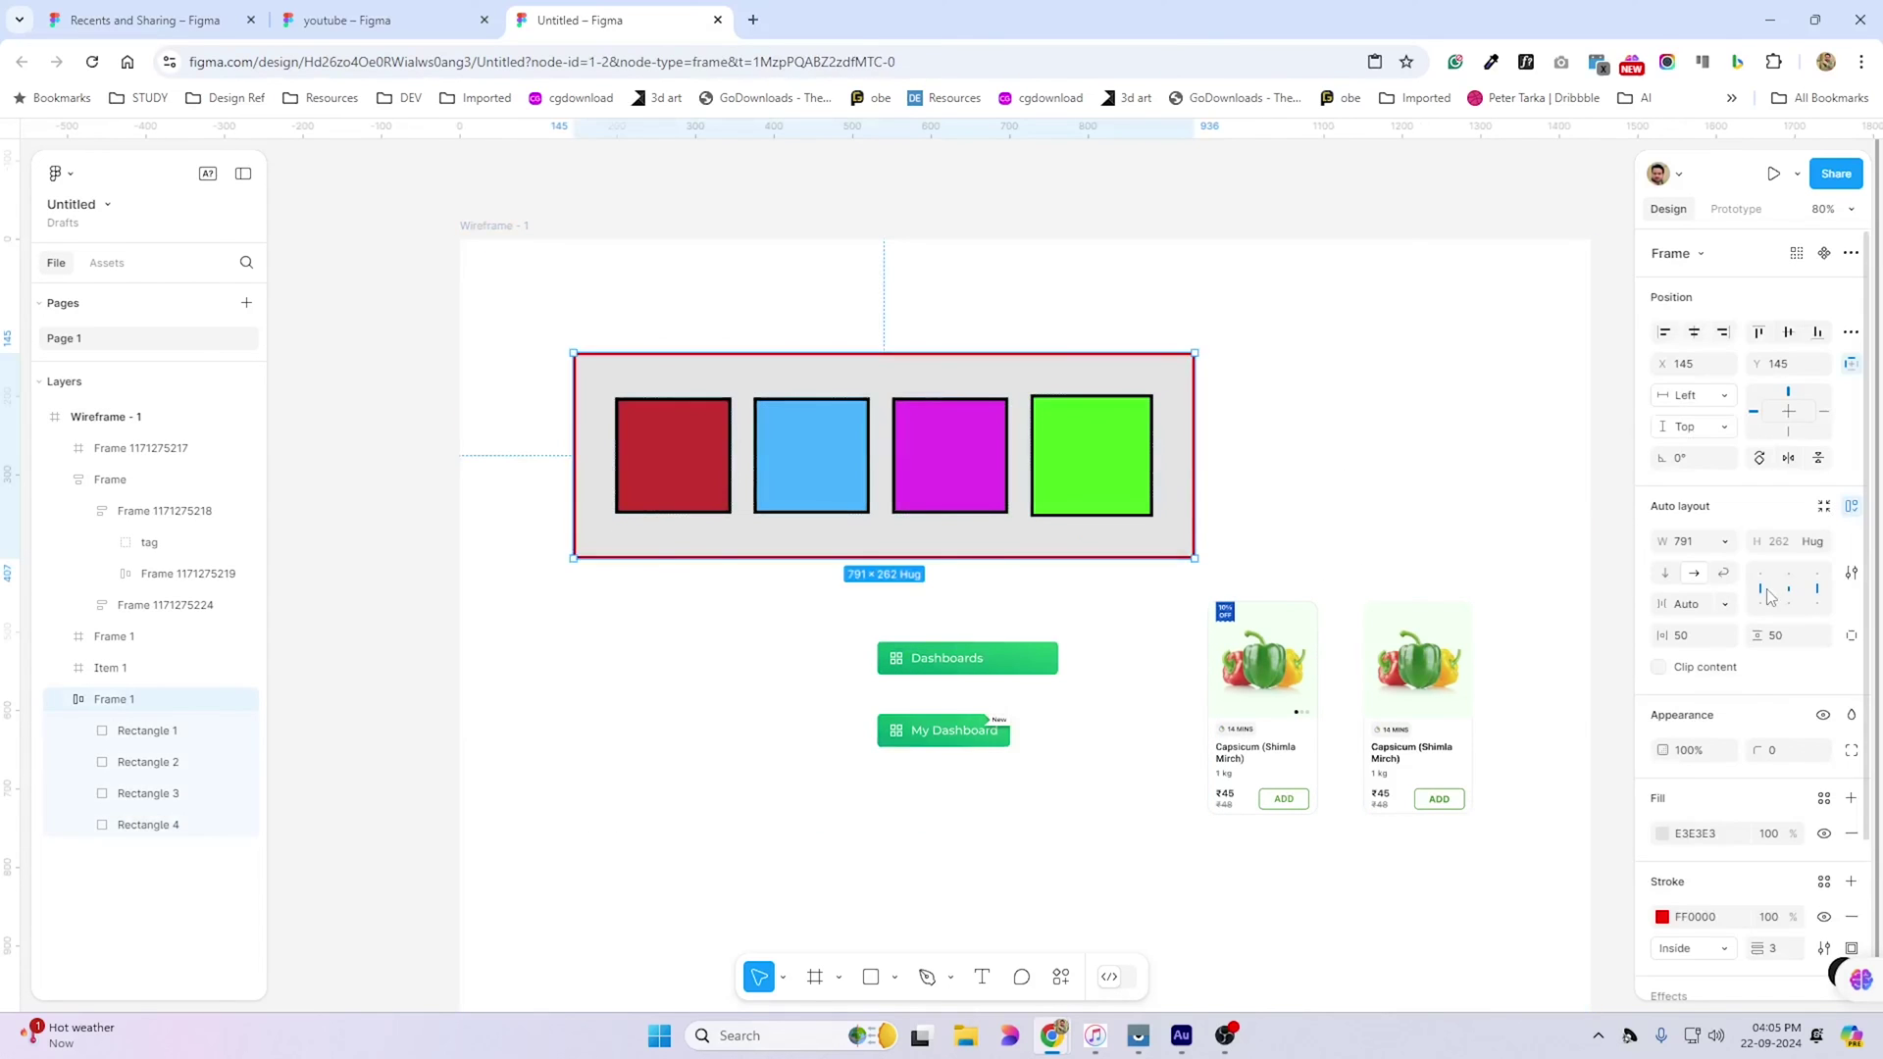
Set the squares frame's width to Hug contents and raise the green square's outside stroke weight to 71
{"action": "left_click", "coordinate": [1724, 541]}
{"action": "left_click", "coordinate": [1731, 567]}
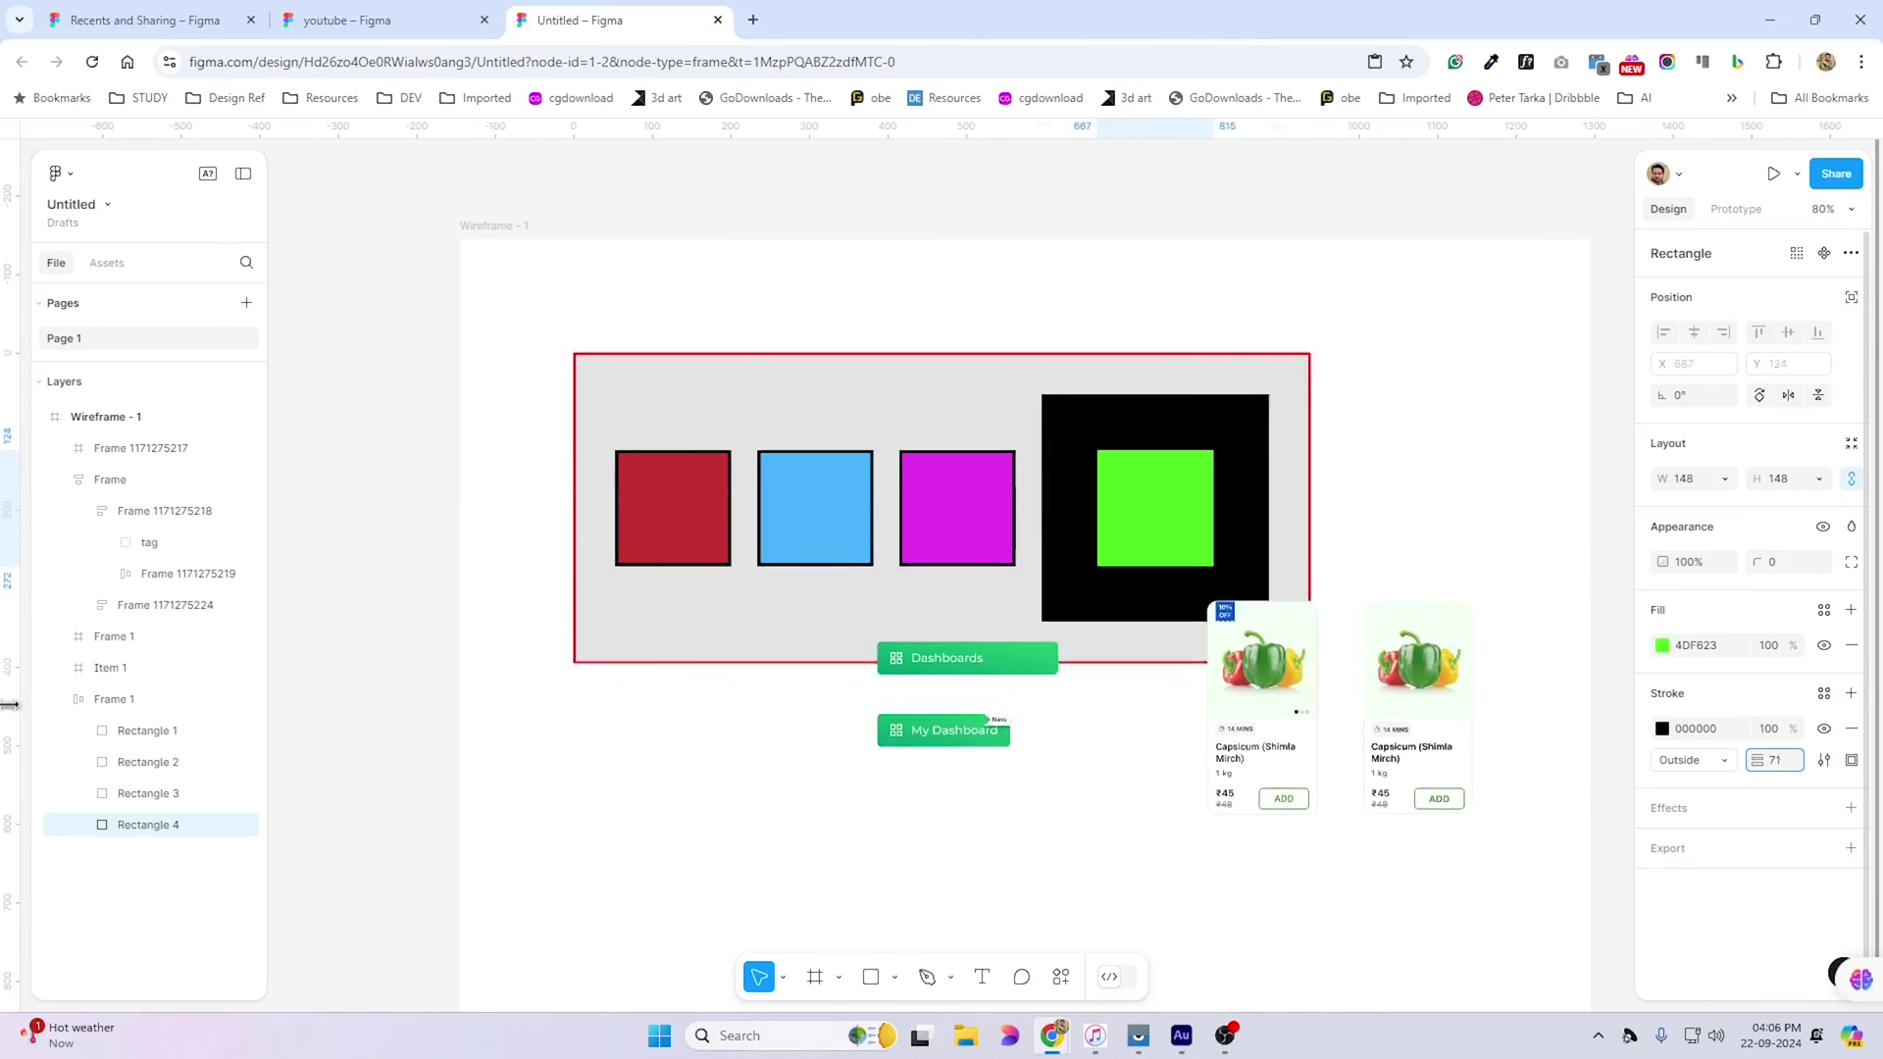
{"action": "mouse_move", "coordinate": [1826, 714]}
{"action": "left_mouse_down"}
{"action": "mouse_move", "coordinate": [1741, 699]}
{"action": "mouse_move", "coordinate": [1795, 694]}
{"action": "left_mouse_up"}
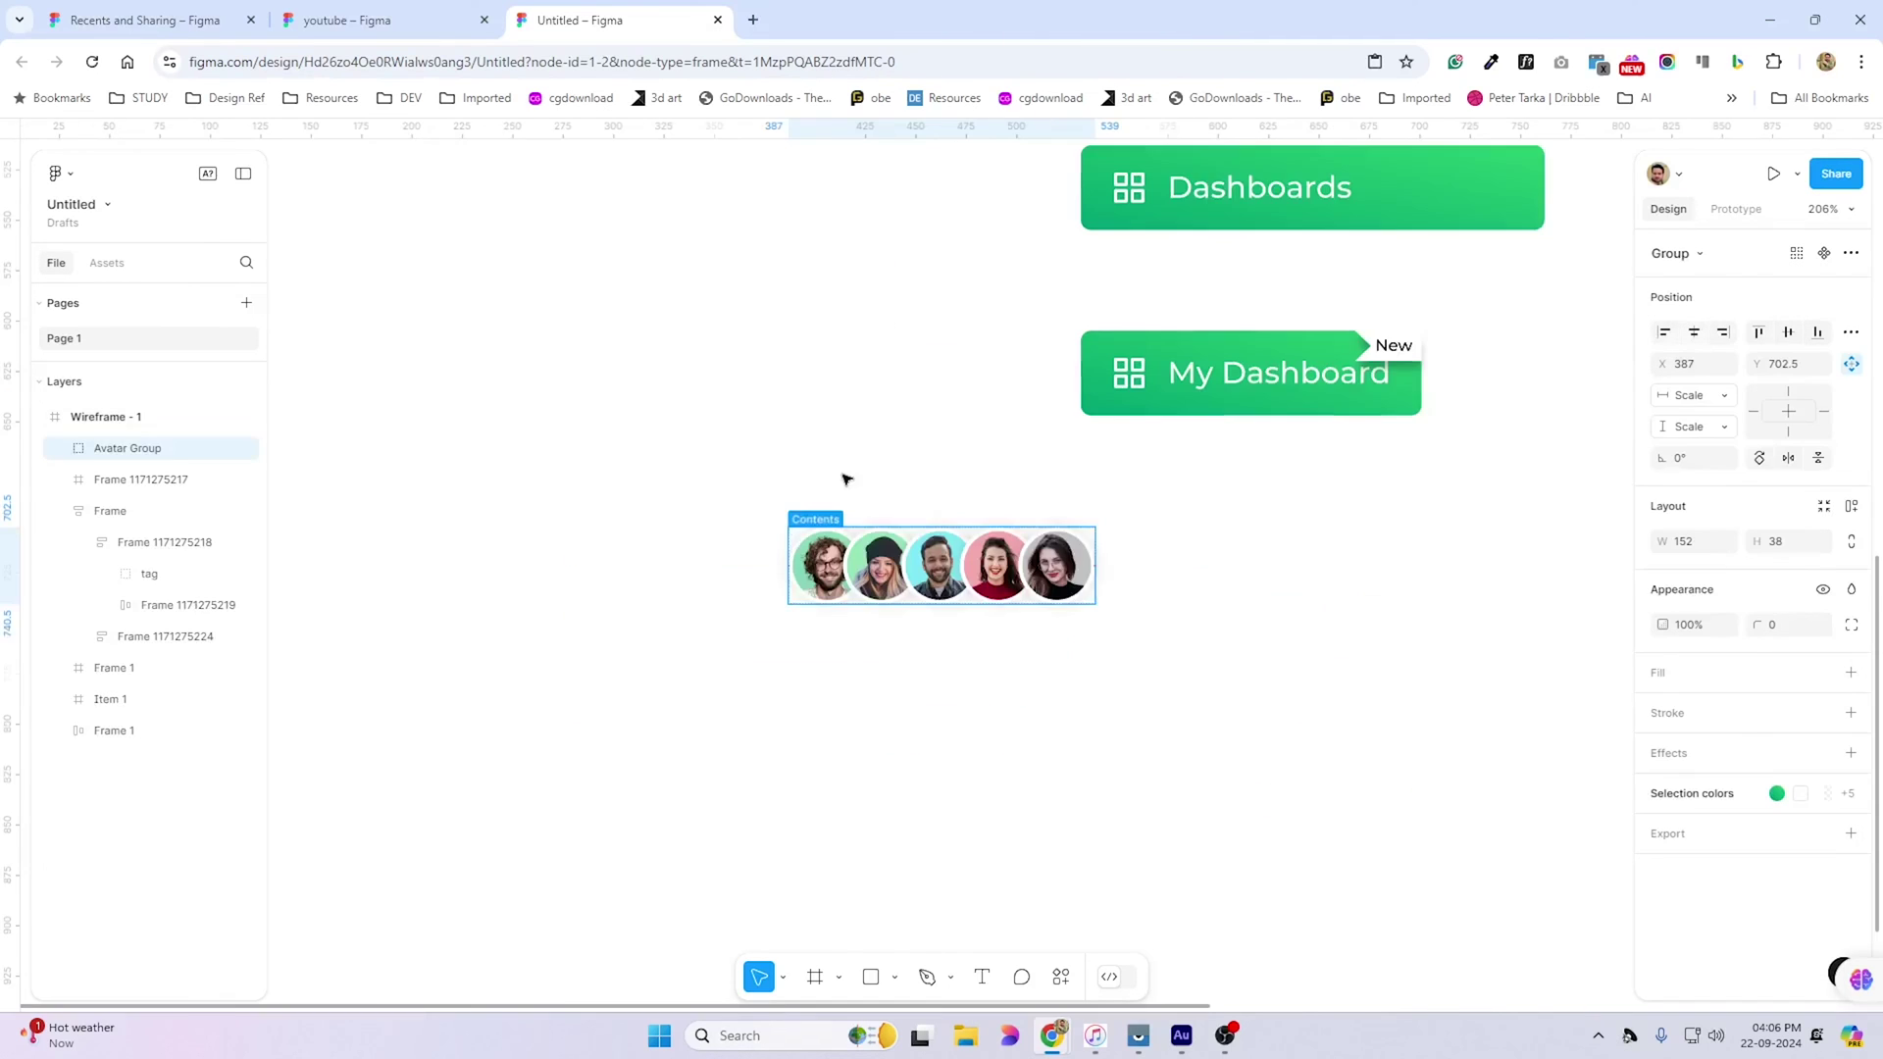
Apply auto layout to the avatar group and set the gap between its avatars to -19
{"action": "scroll", "coordinate": [844, 483], "scroll_direction": "up", "scroll_amount": 3}
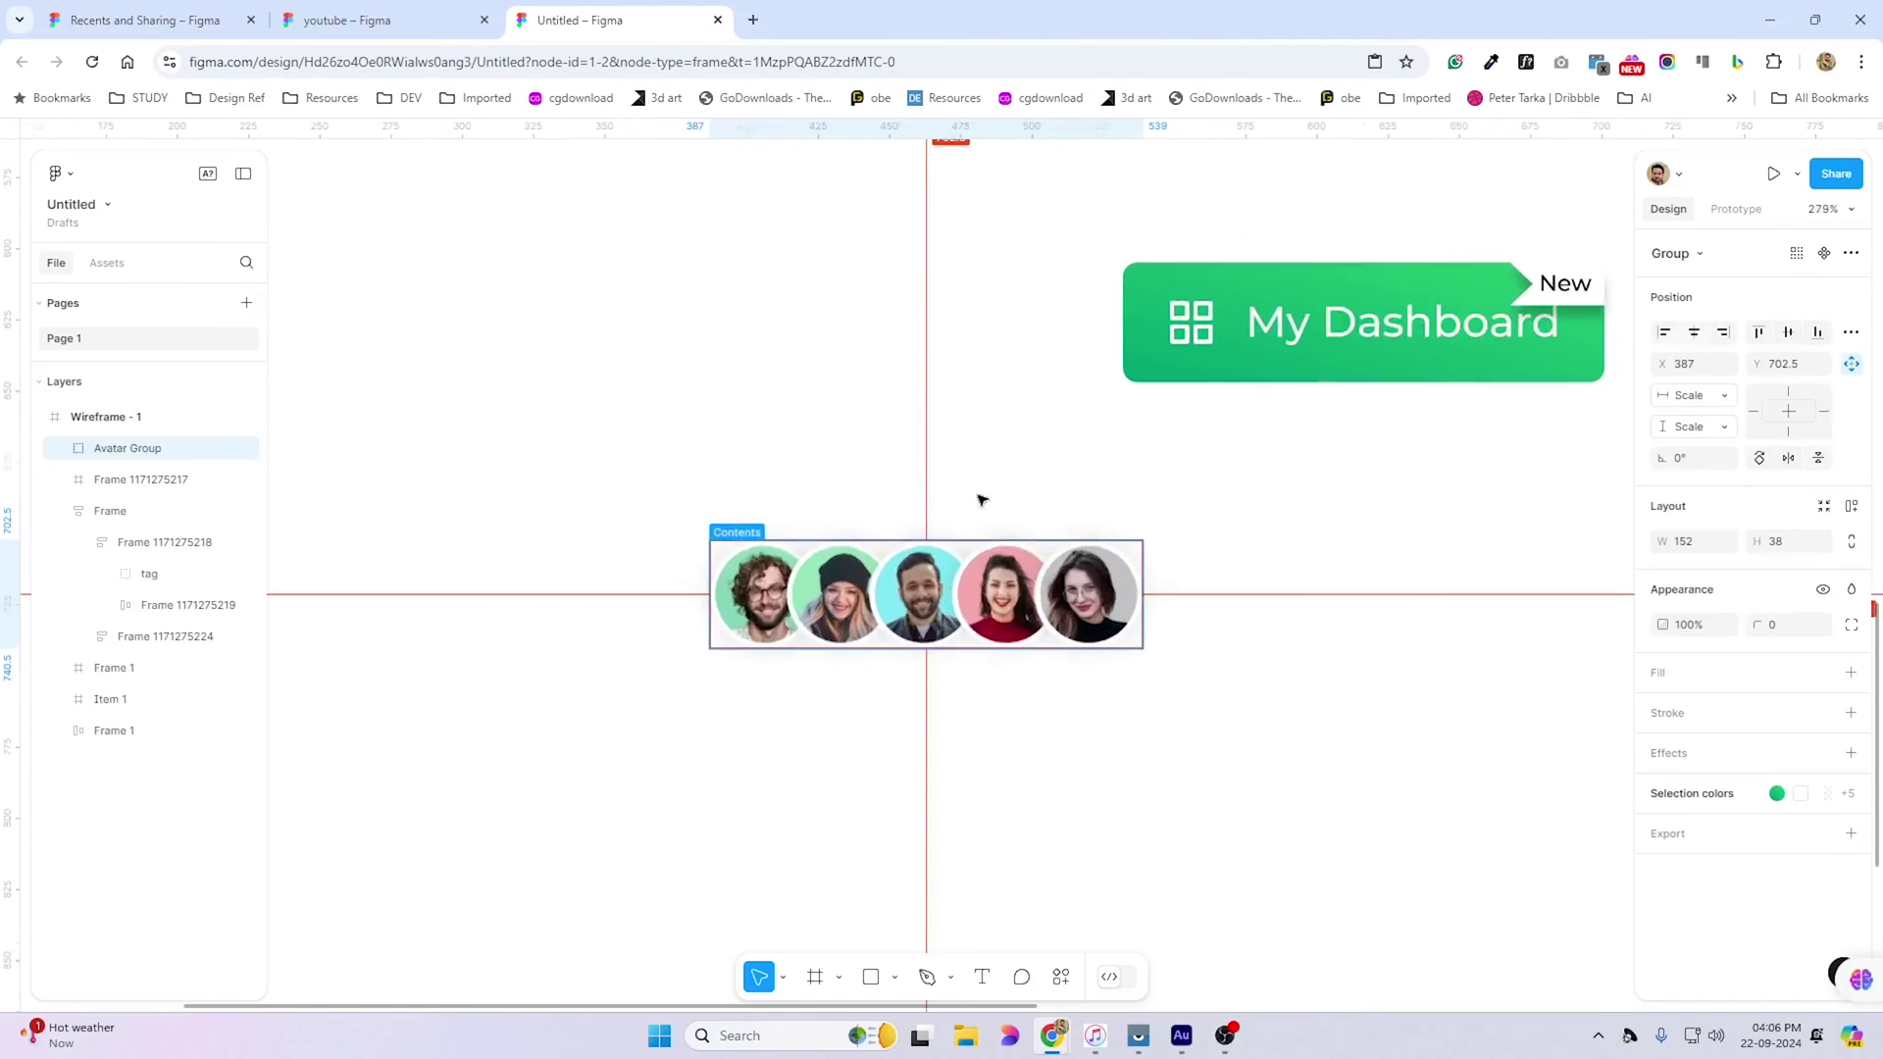
{"action": "left_click", "coordinate": [844, 484]}
{"action": "left_click", "coordinate": [731, 584]}
{"action": "double_click", "coordinate": [753, 587]}
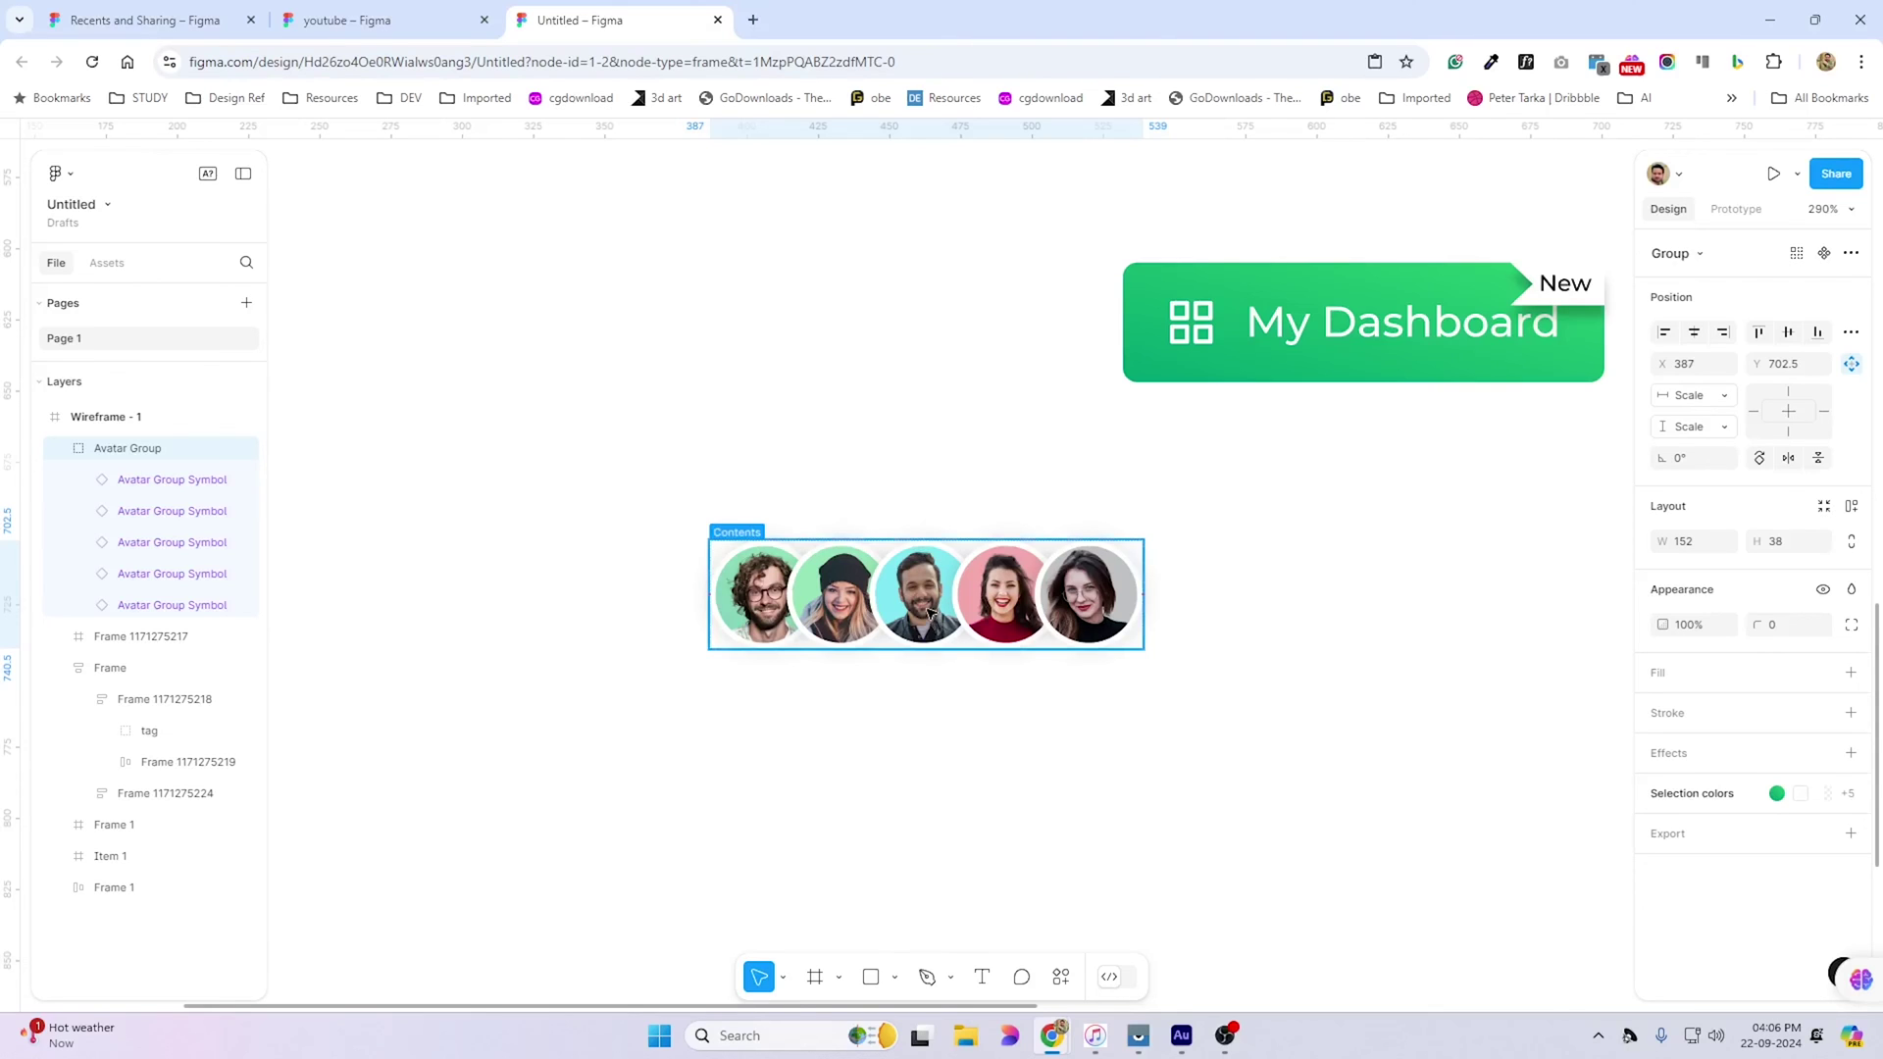
{"action": "key", "text": "shift+a"}
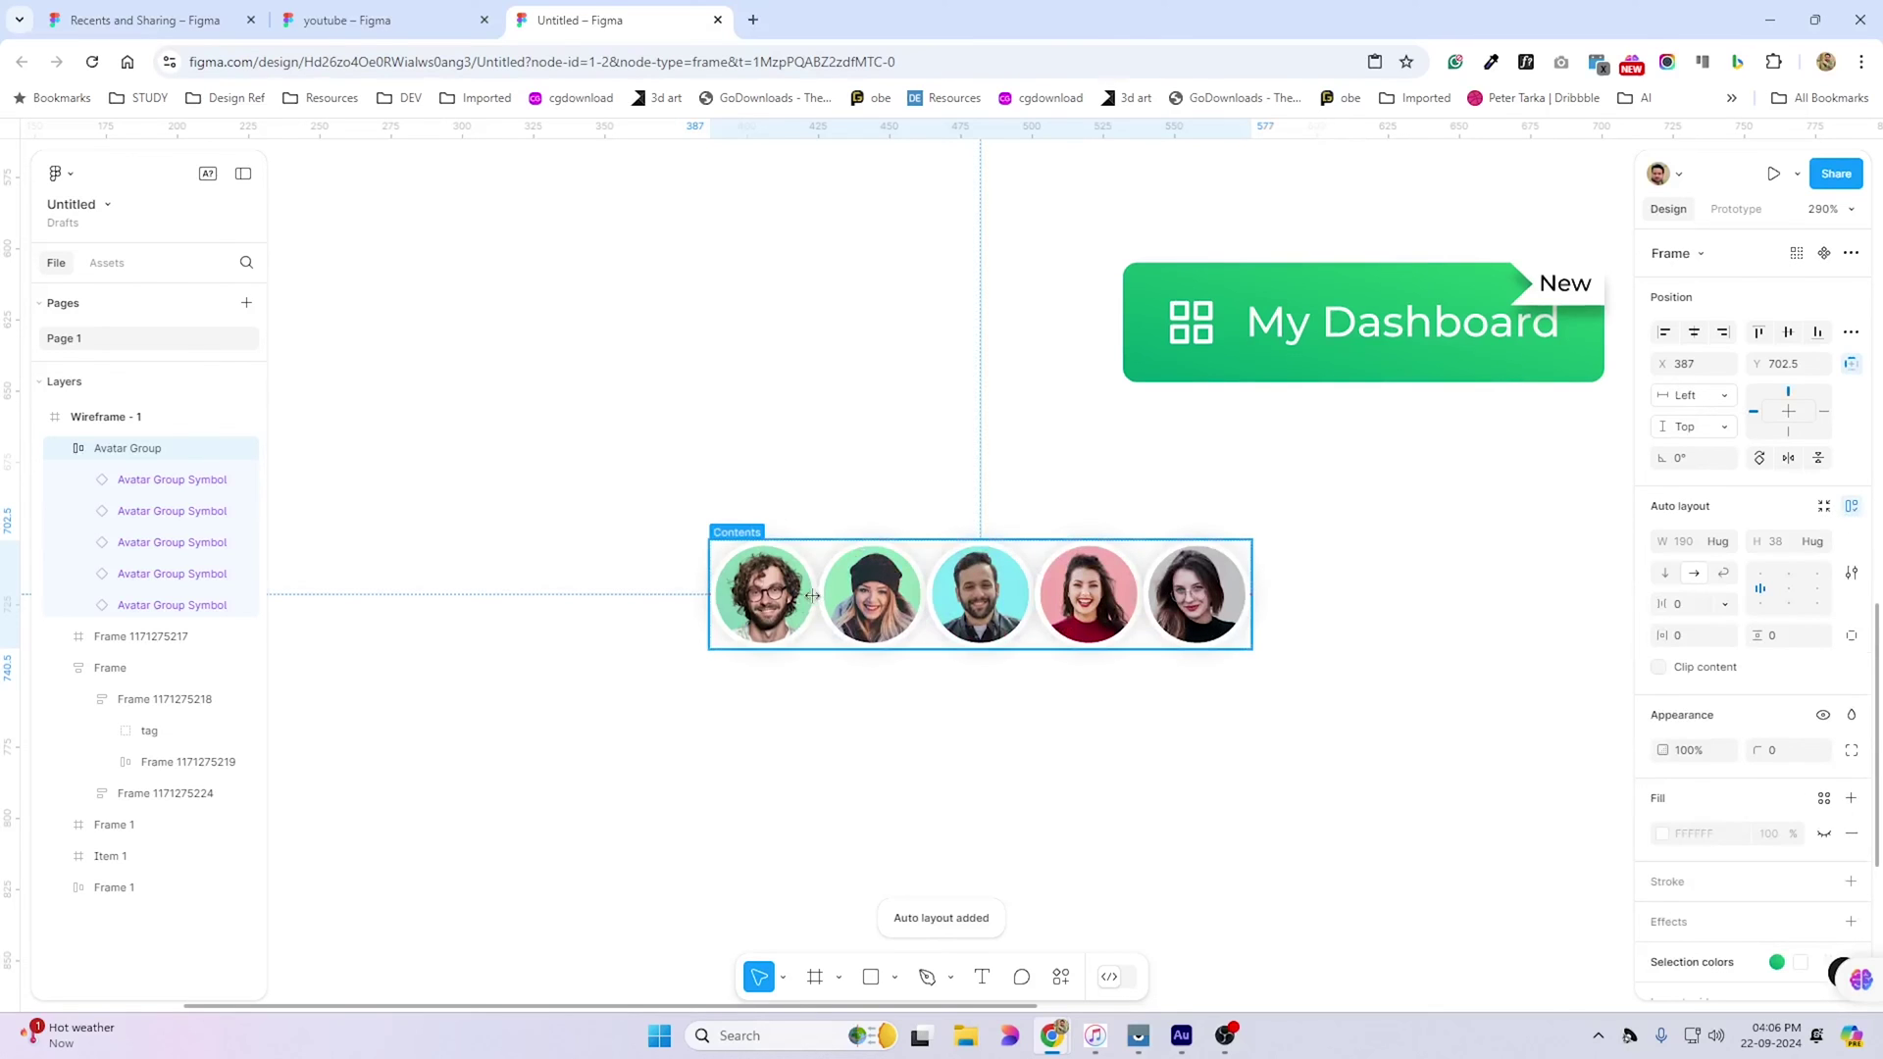
{"action": "left_click_drag", "start_coordinate": [1664, 604], "coordinate": [1626, 601]}
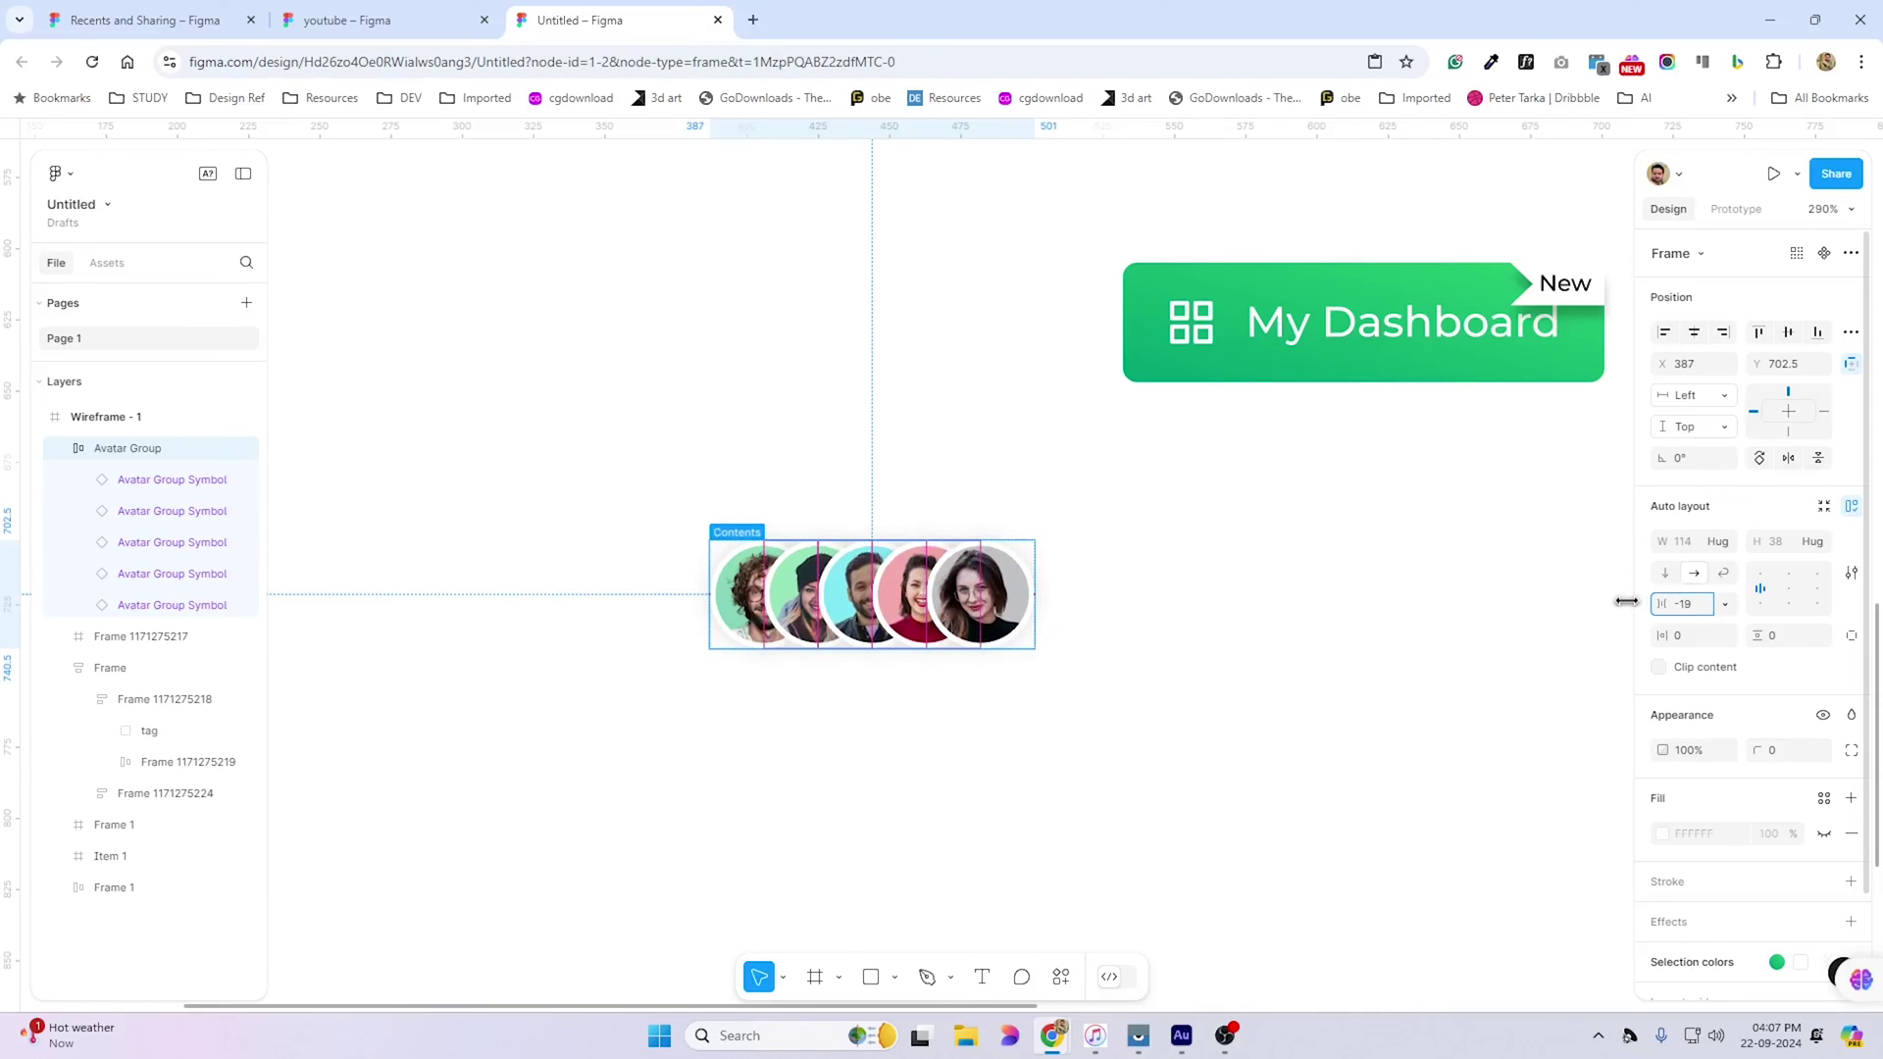
Switch the canvas stacking order in the avatar group's auto layout settings
{"action": "left_click", "coordinate": [1847, 574]}
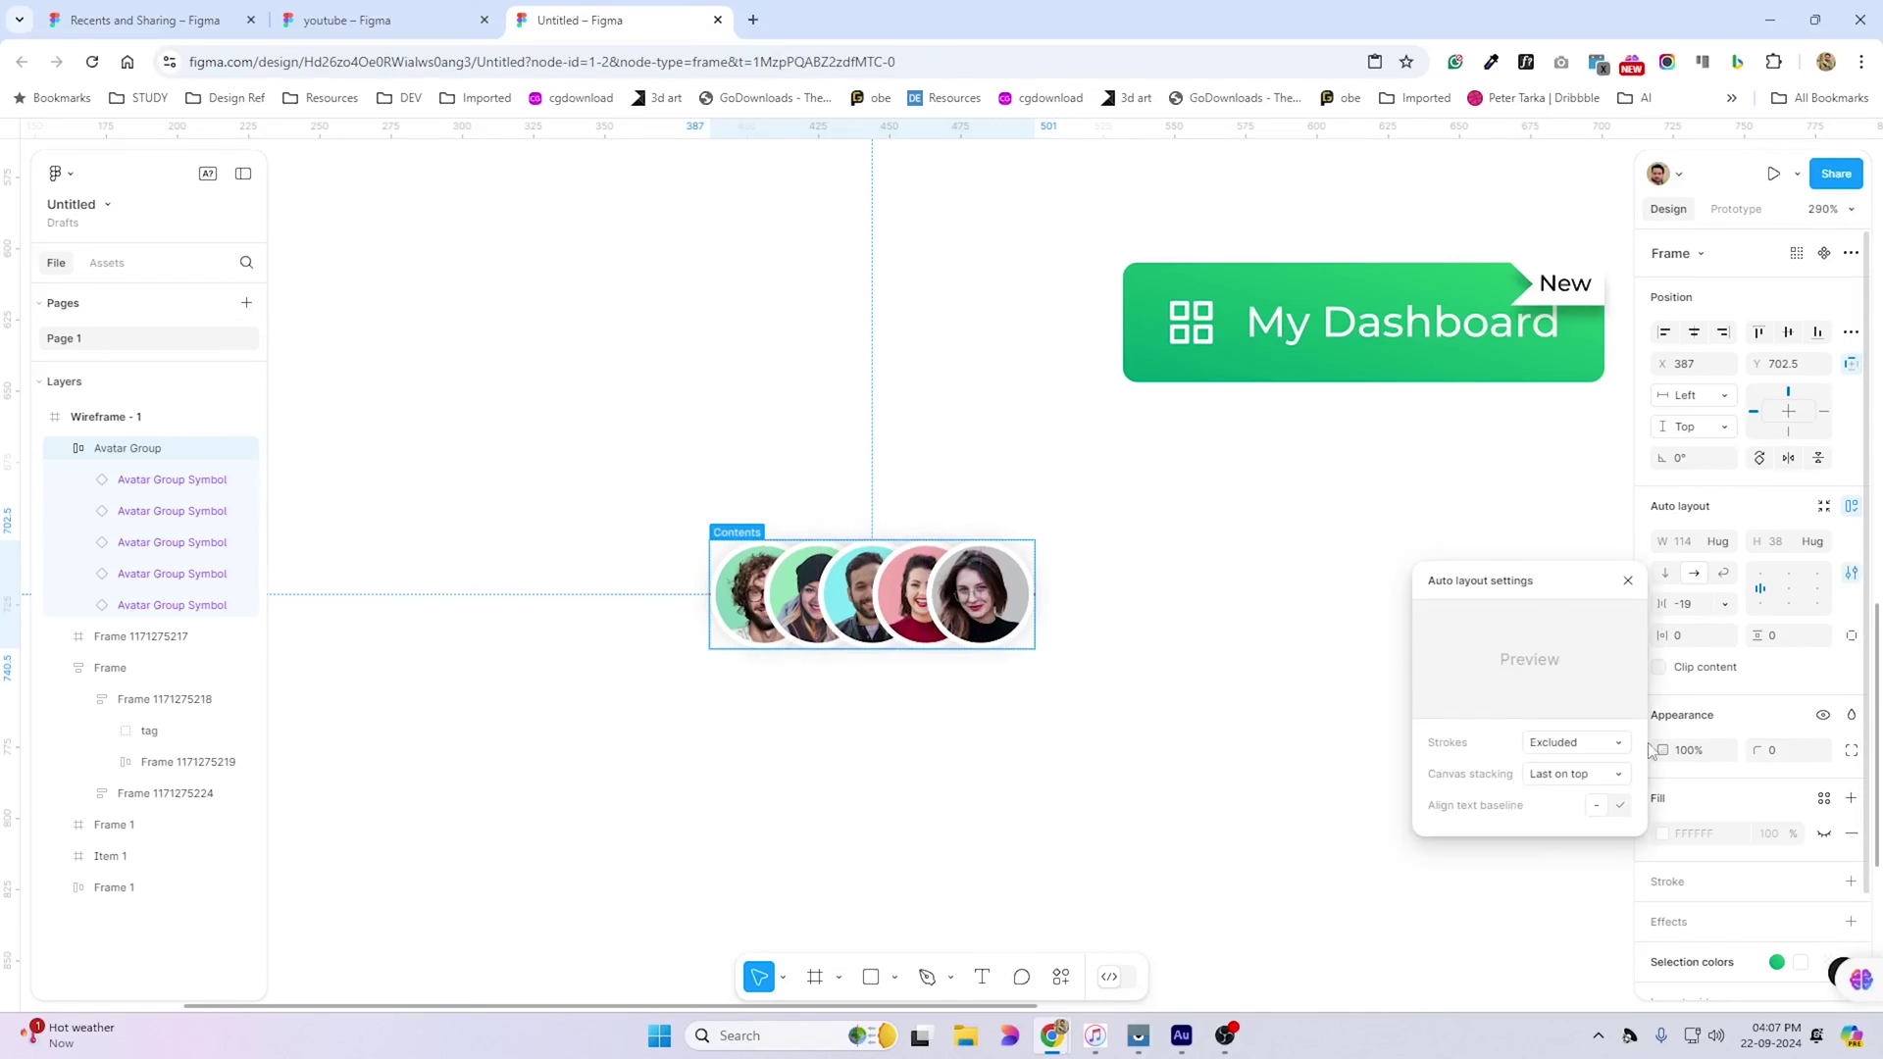
{"action": "left_click", "coordinate": [1569, 774]}
{"action": "left_click", "coordinate": [1561, 774]}
{"action": "left_click", "coordinate": [1559, 775]}
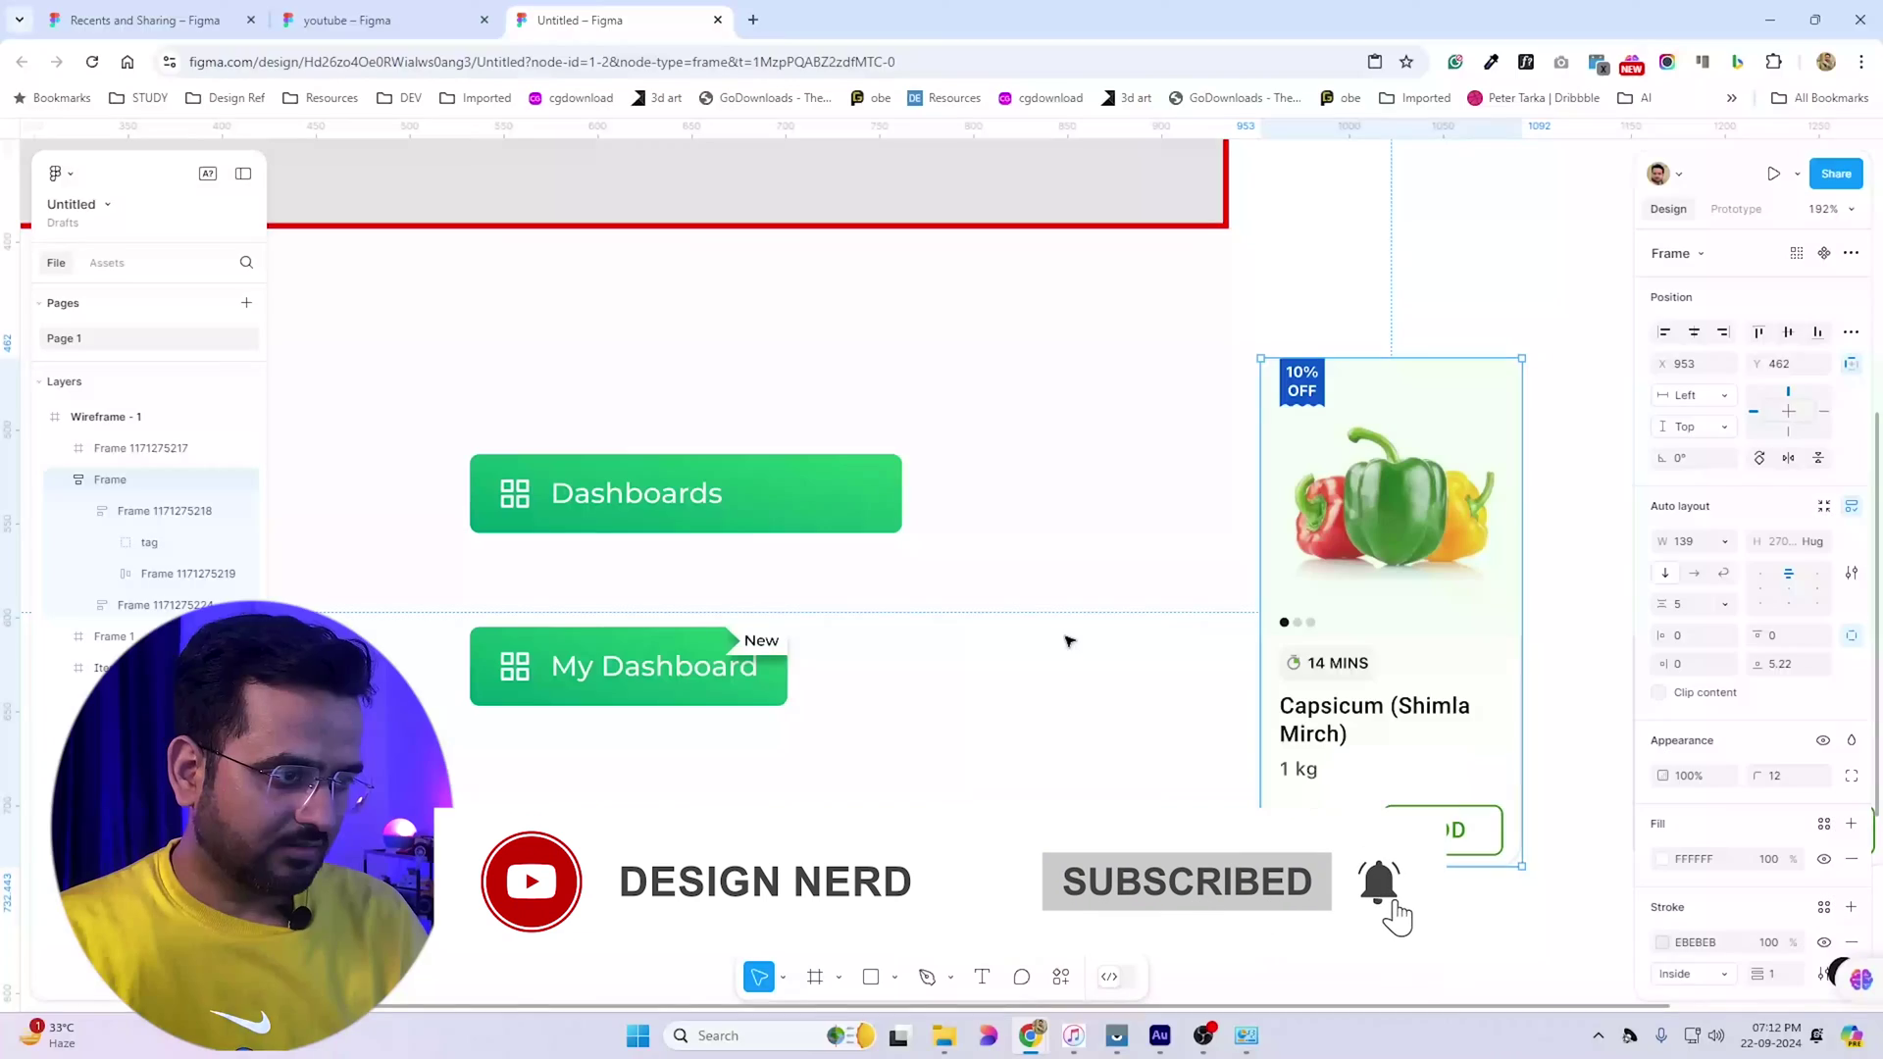
Duplicate the Dashboards button below the My Dashboard button and ungroup the copy into its separate parts
{"action": "left_click", "coordinate": [677, 495]}
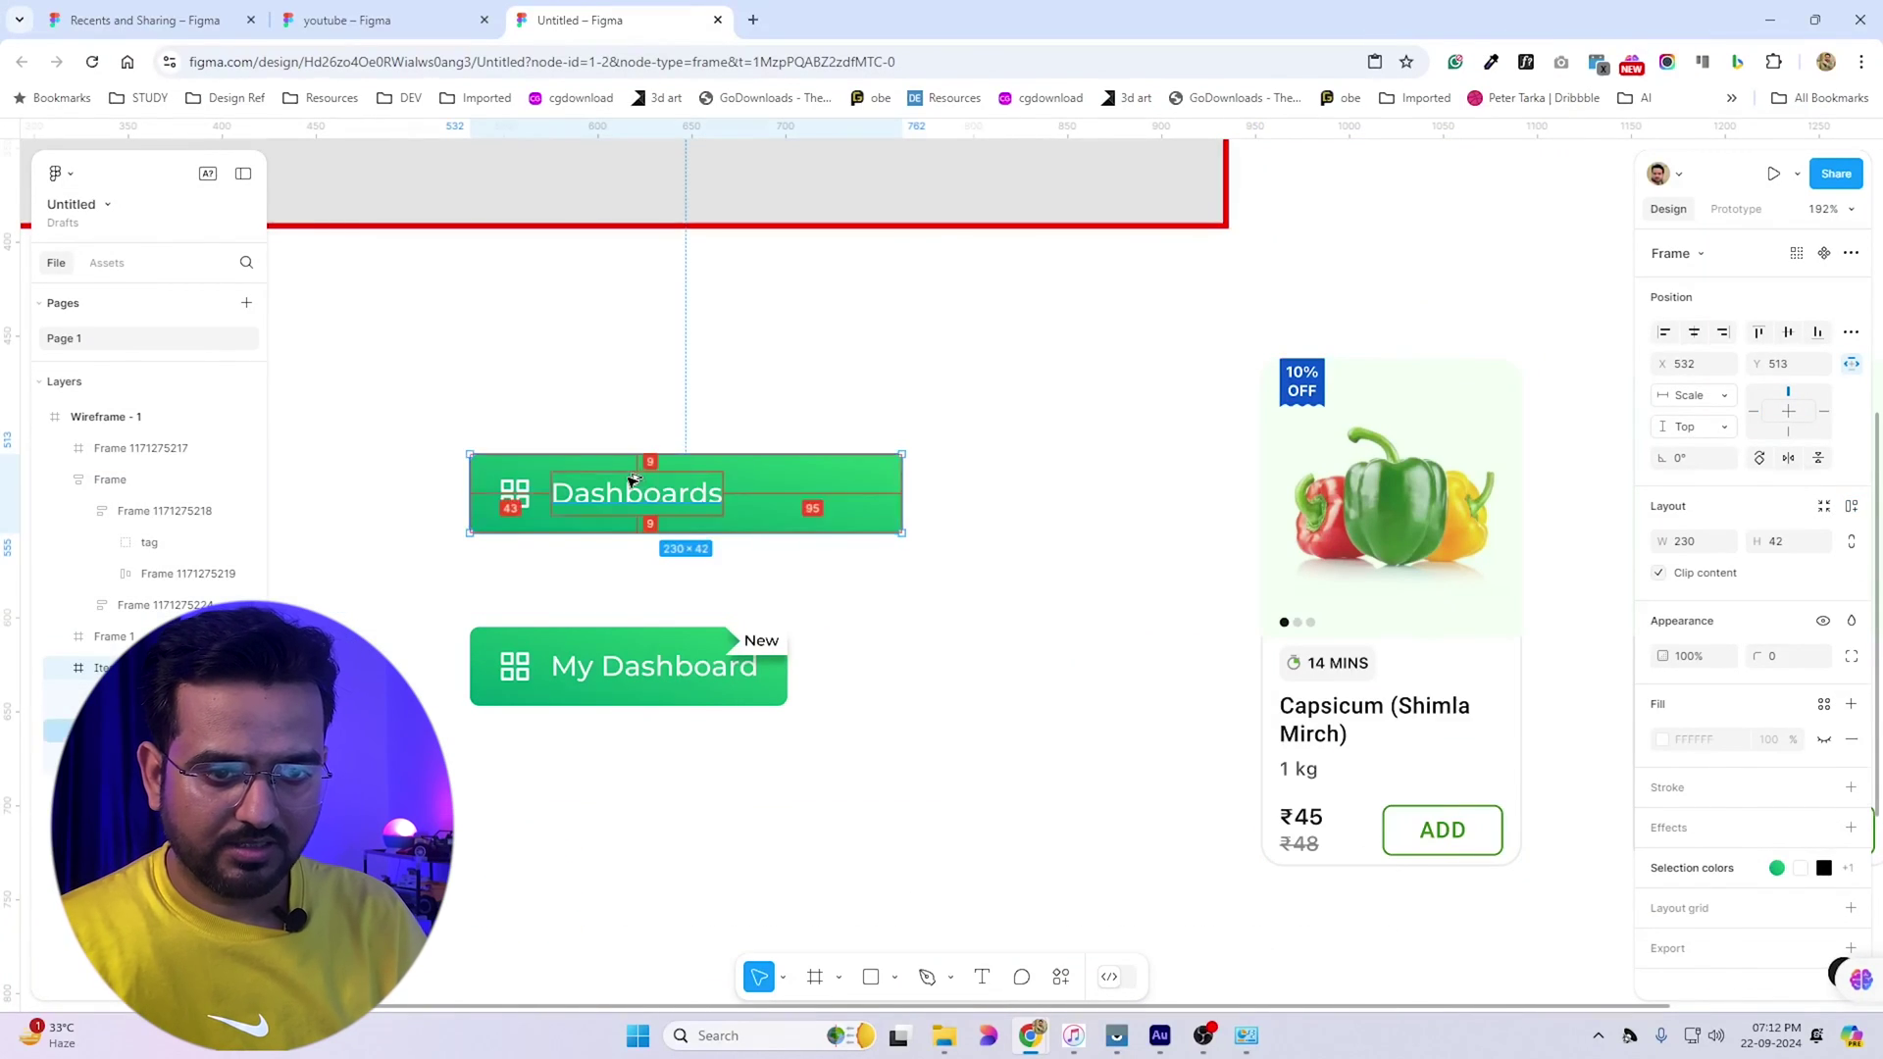
{"action": "scroll", "coordinate": [632, 481], "scroll_direction": "down", "scroll_amount": 2}
{"action": "left_click_drag", "start_coordinate": [622, 492], "coordinate": [660, 787]}
{"action": "scroll", "coordinate": [660, 787], "scroll_direction": "up", "scroll_amount": 2}
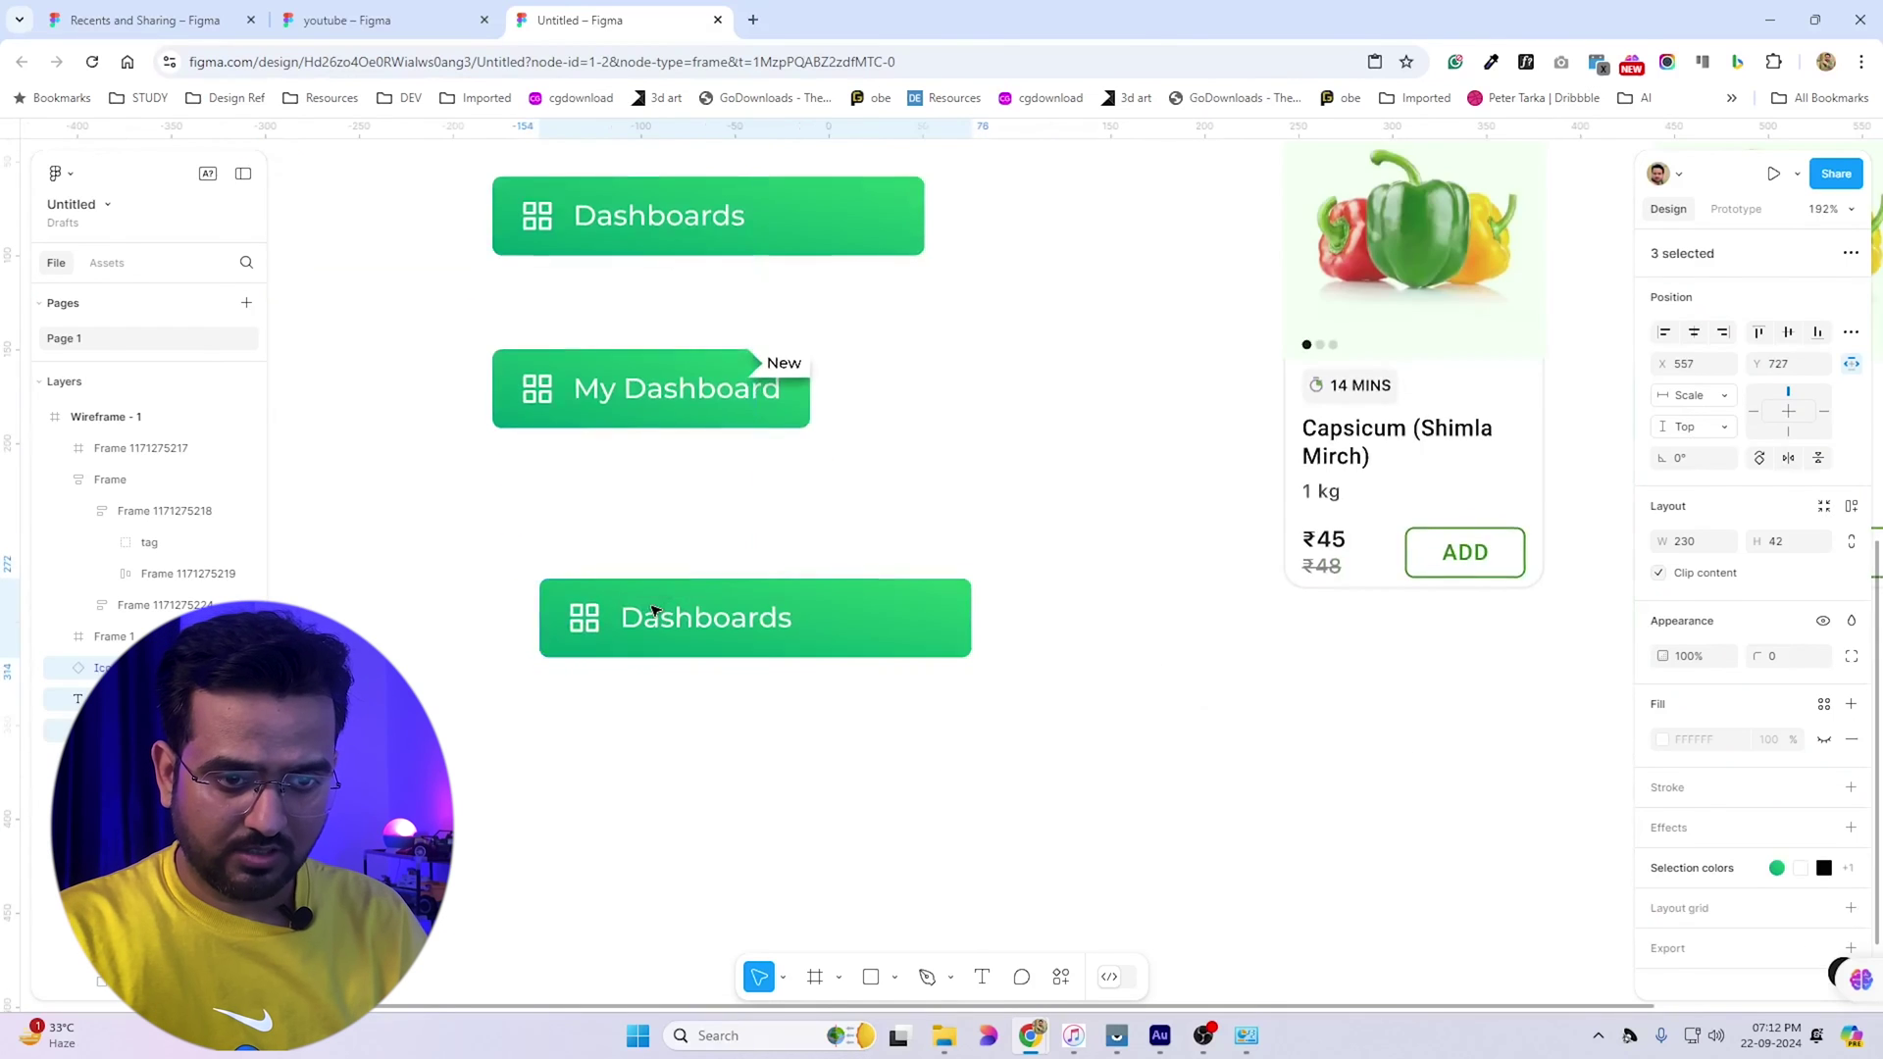
Inspect the copied button's background, label and icon, and combine the three parts into one group
{"action": "left_click", "coordinate": [652, 610]}
{"action": "scroll", "coordinate": [652, 616], "scroll_direction": "up", "scroll_amount": 3}
{"action": "left_click", "coordinate": [935, 614]}
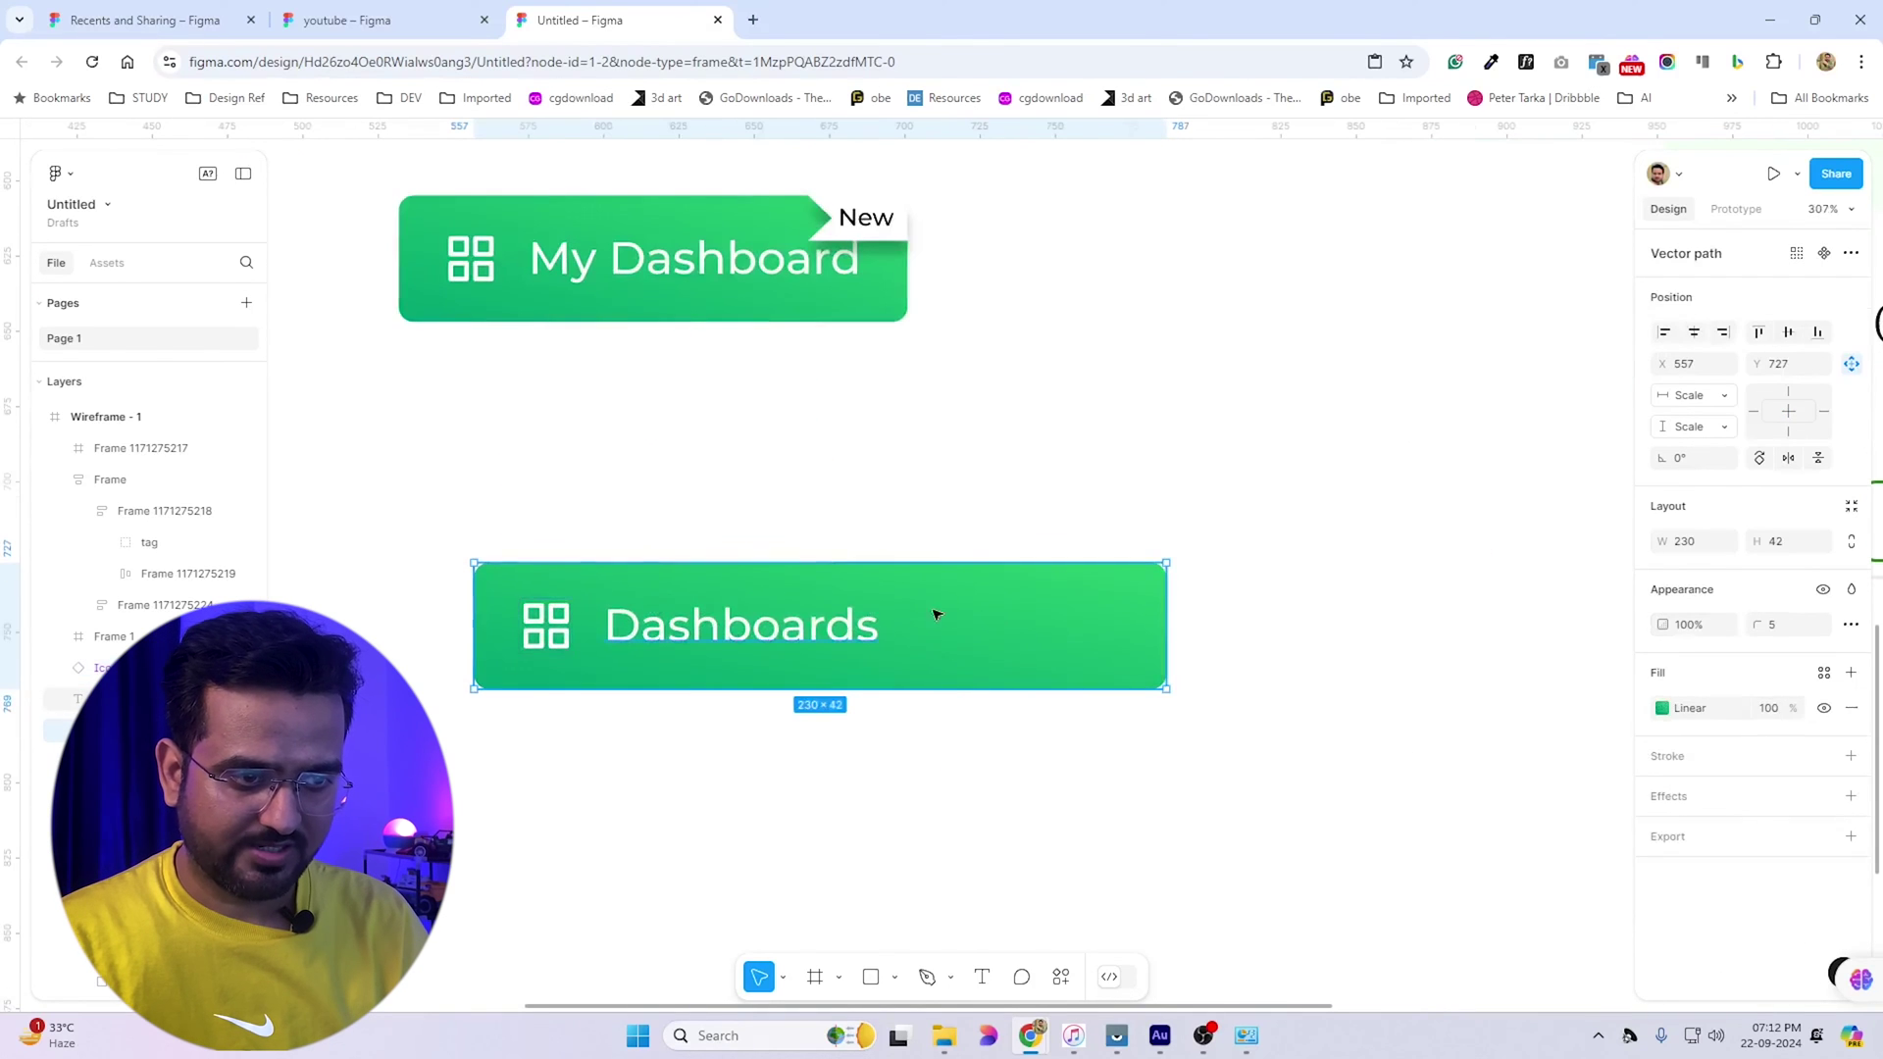
{"action": "left_click", "coordinate": [738, 645]}
{"action": "left_click", "coordinate": [537, 644]}
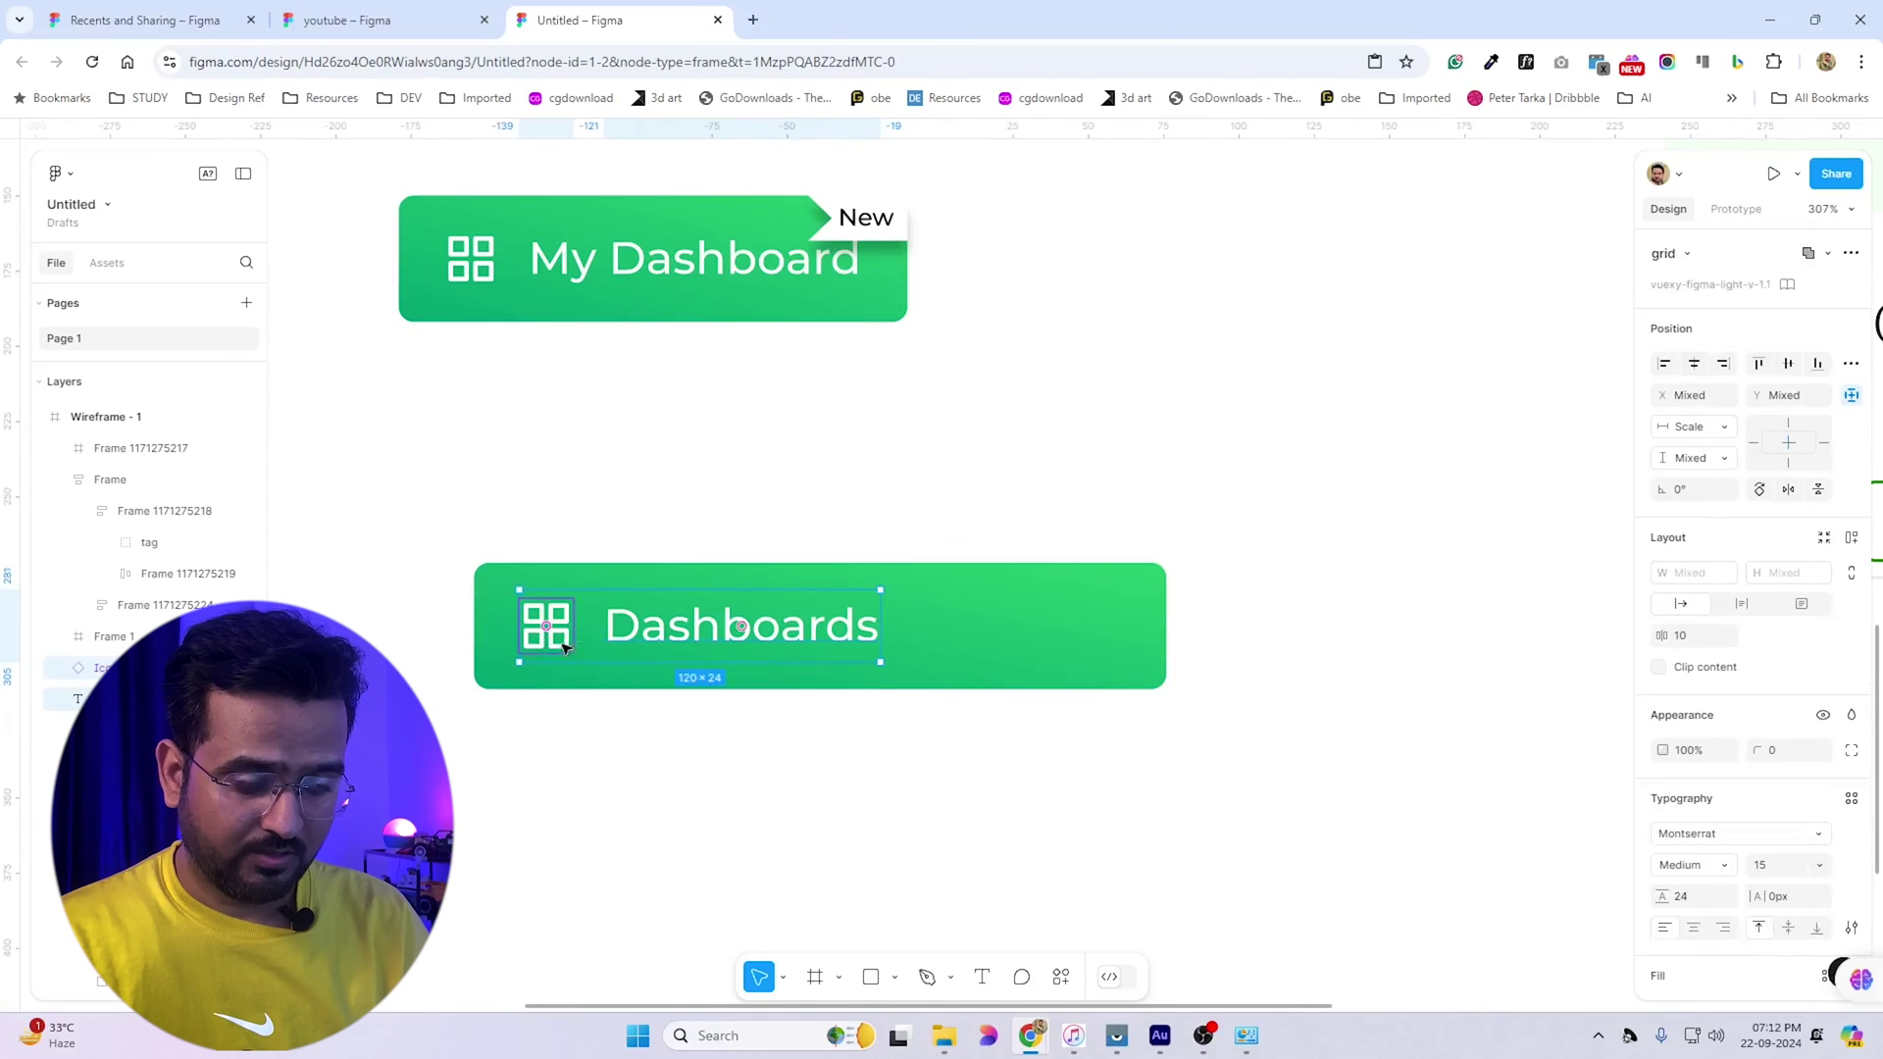
{"action": "key", "text": "Escape"}
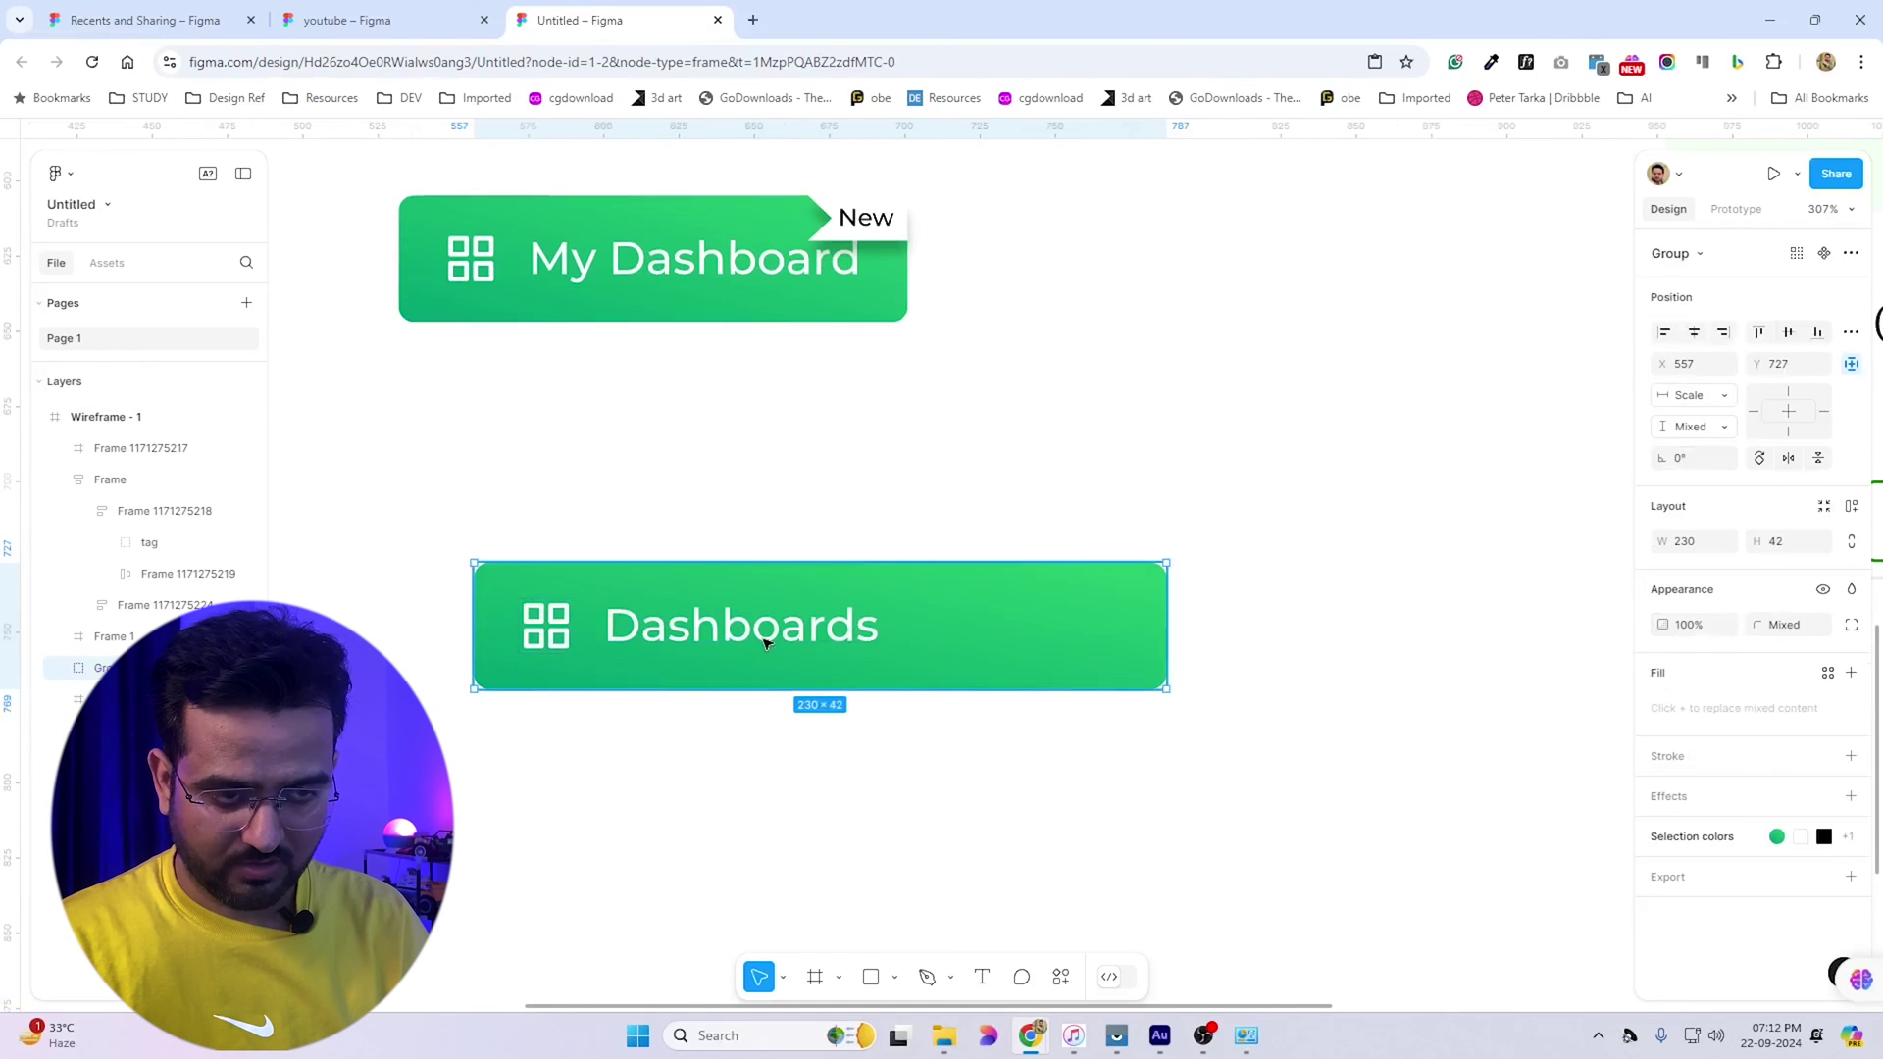
Apply auto layout to the copied Dashboards button and delete its grid icon
{"action": "key", "text": "shift+a"}
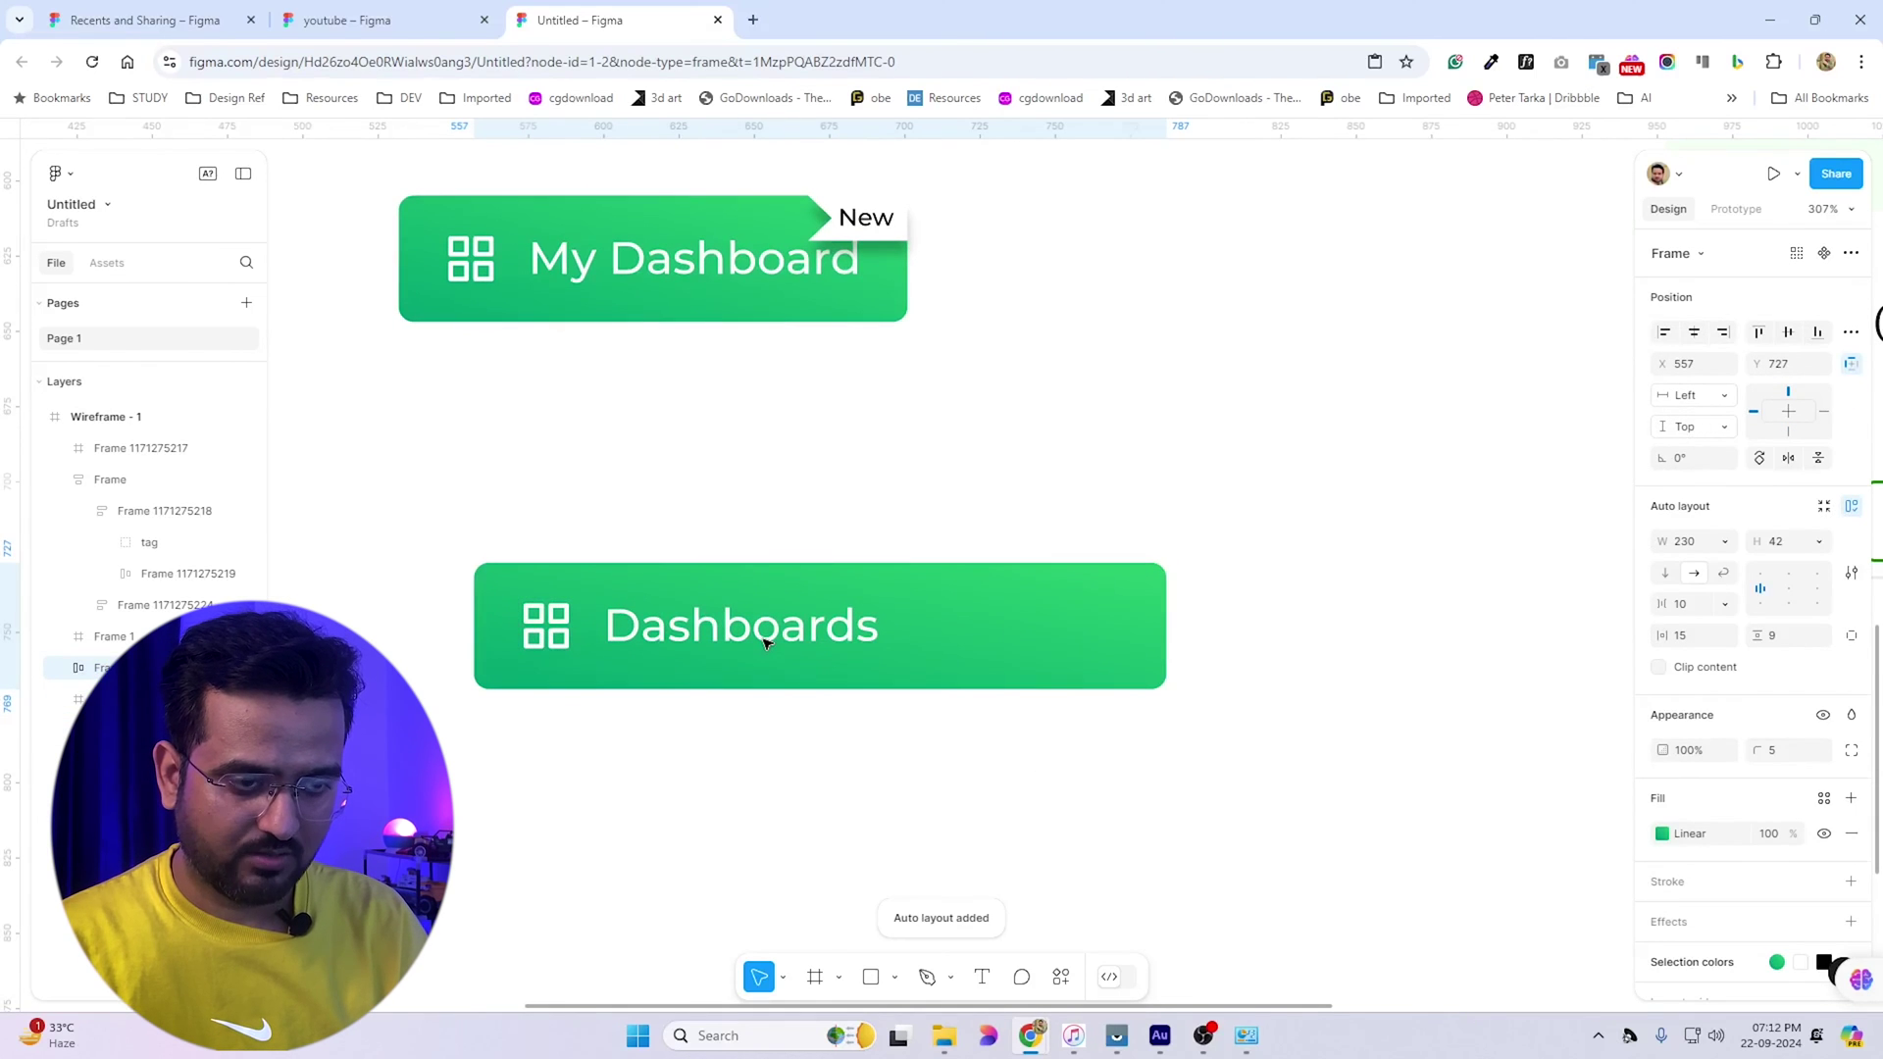
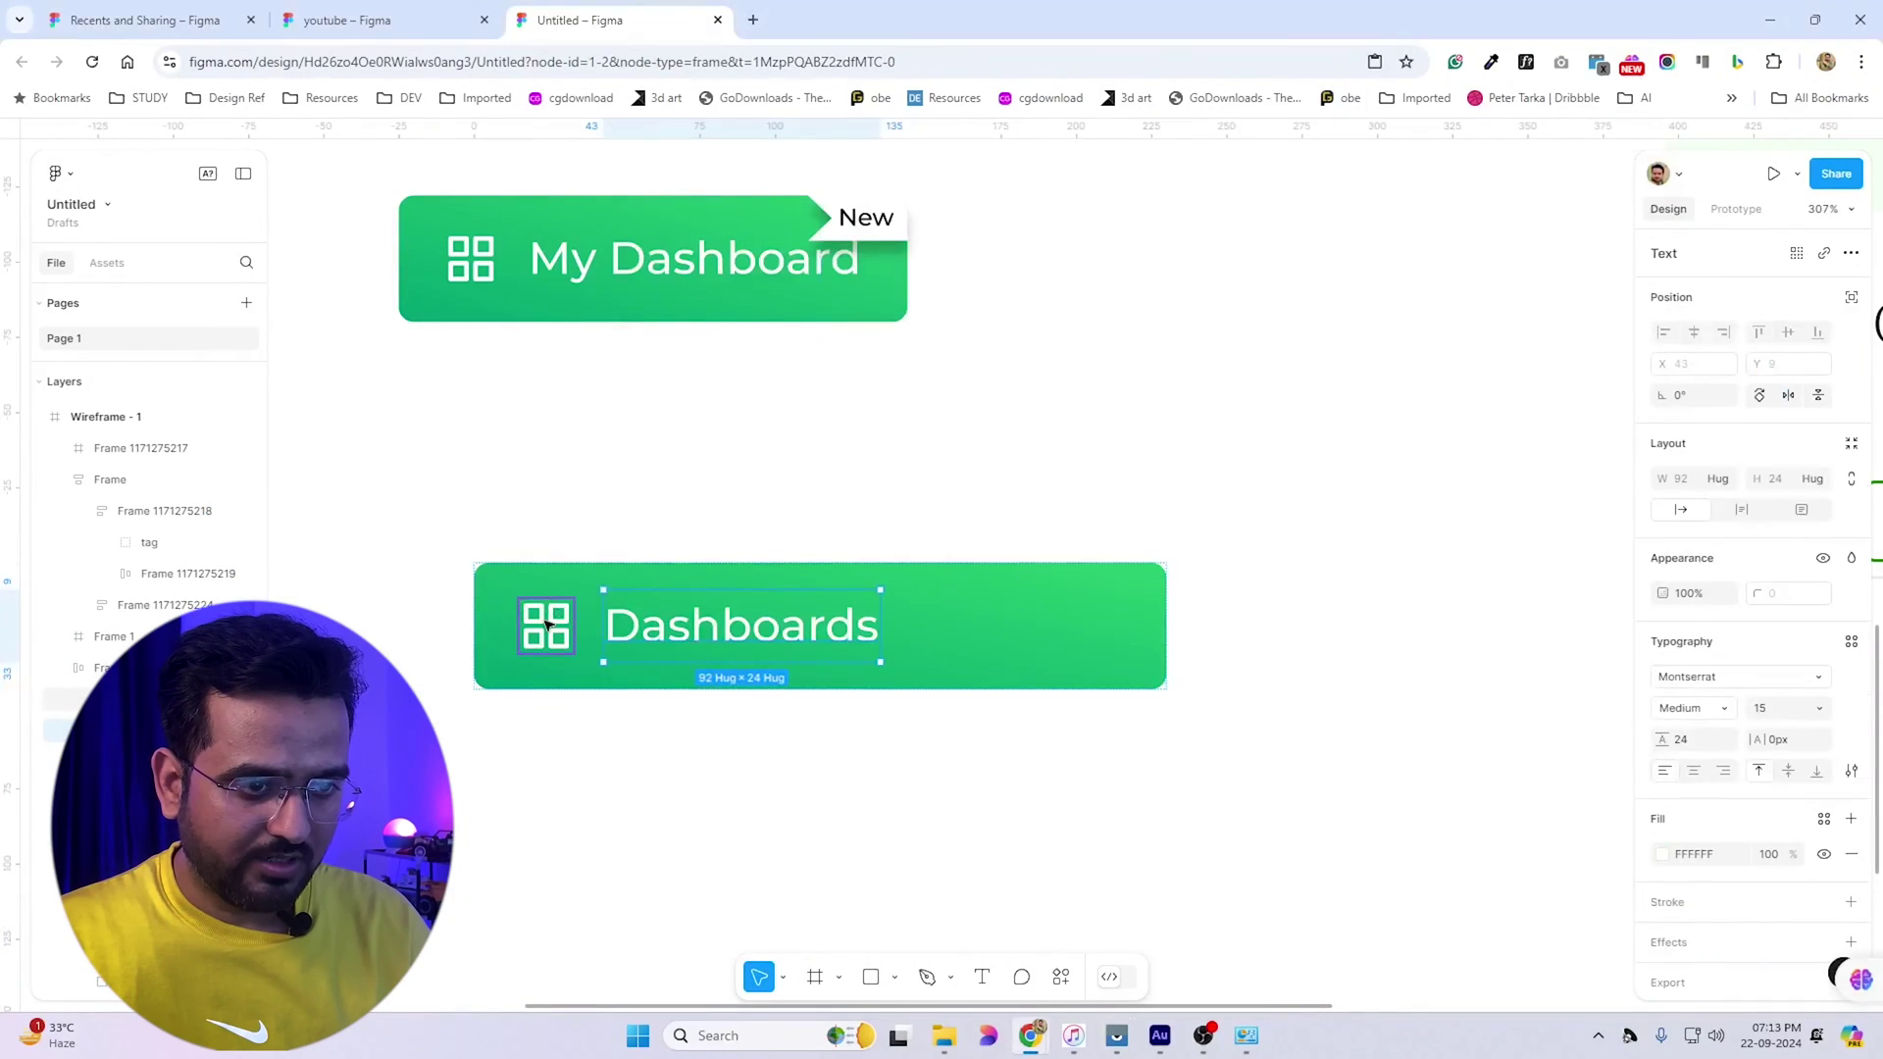
{"action": "left_click", "coordinate": [539, 626]}
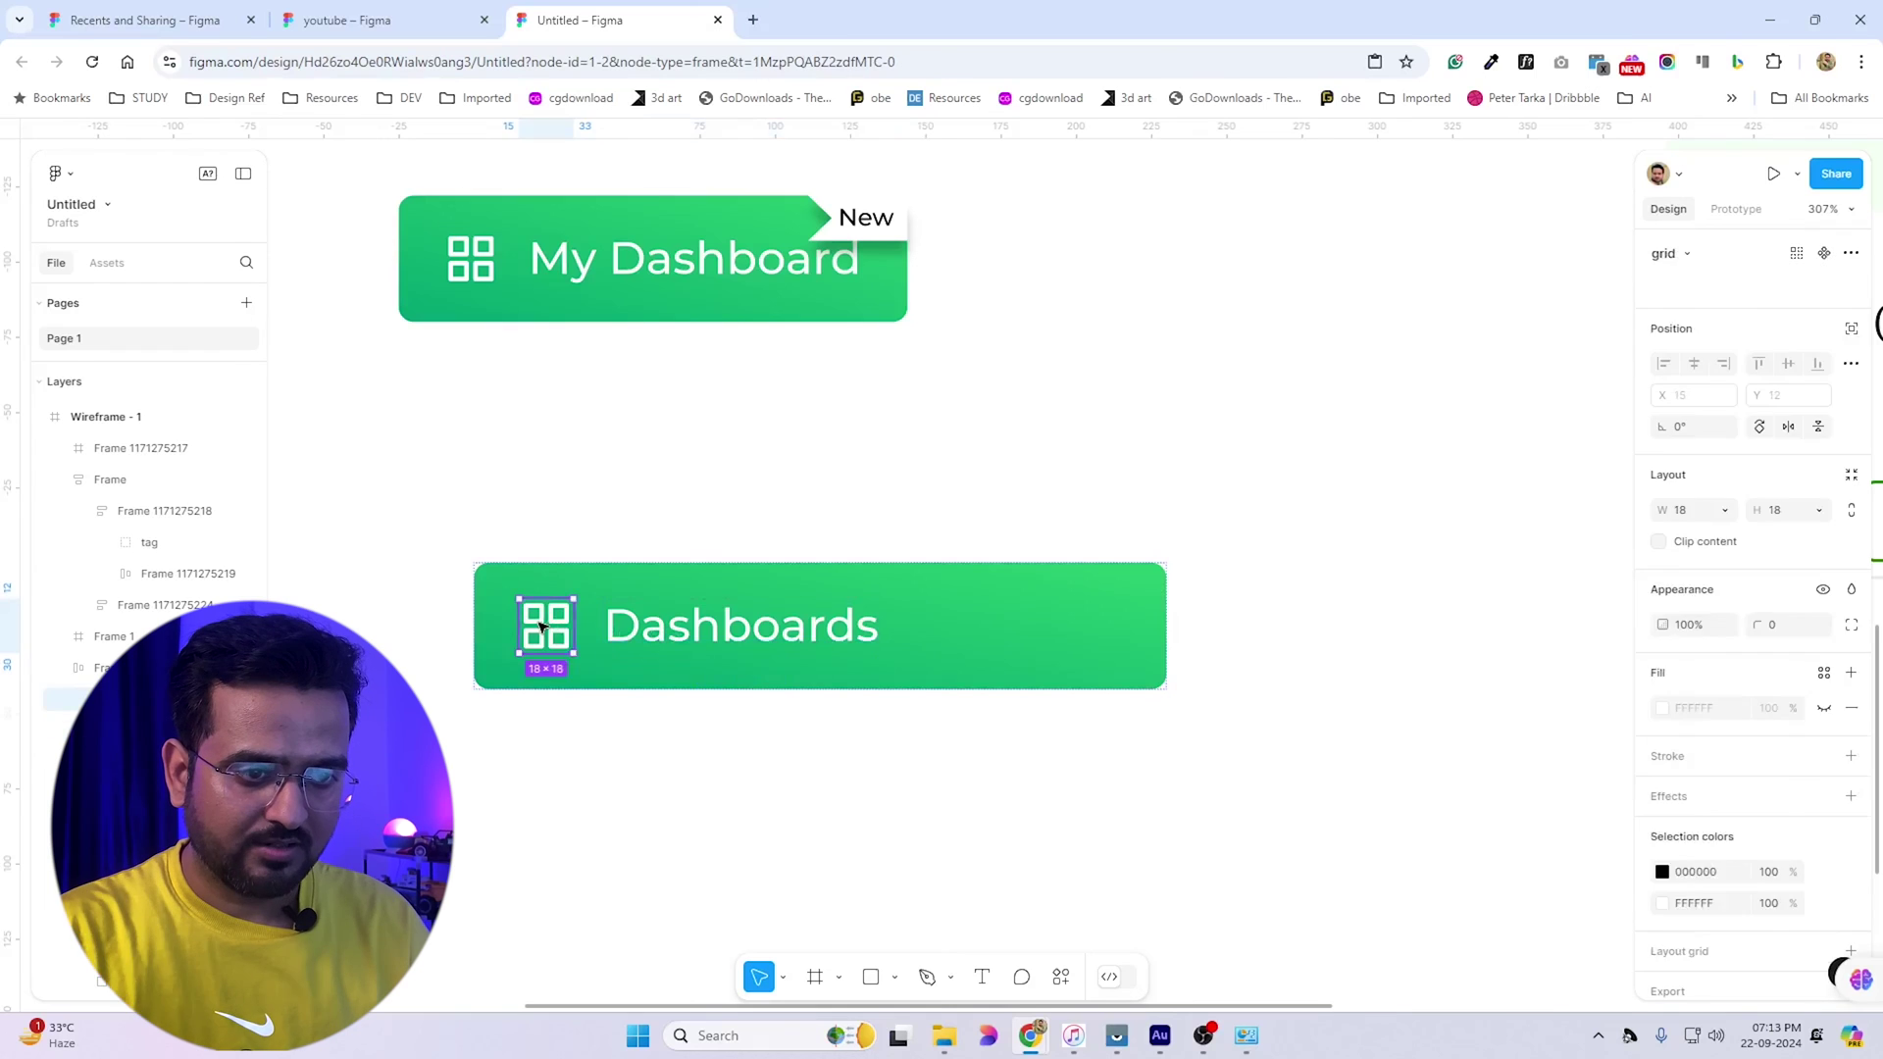
{"action": "key", "text": "Delete"}
Change the copied button's label to "Go to Dashboards"
{"action": "double_click", "coordinate": [557, 639]}
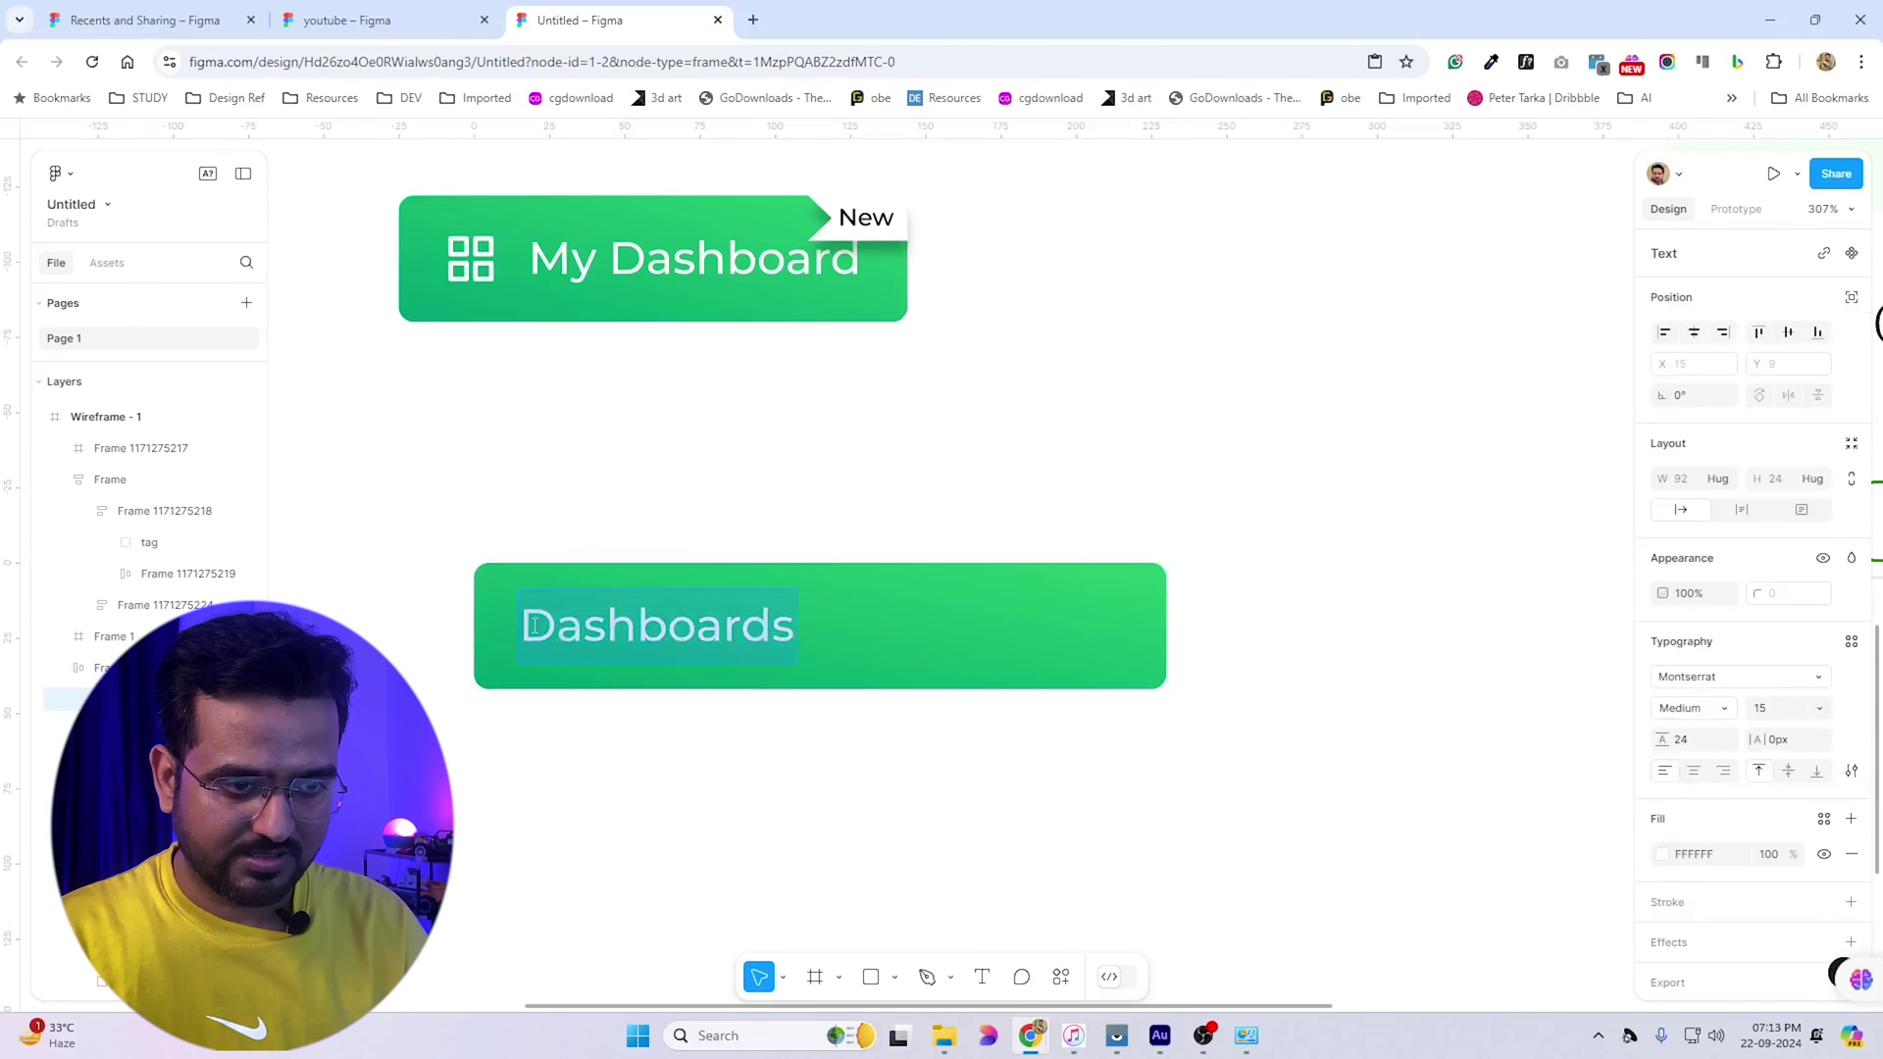
{"action": "left_click", "coordinate": [535, 625]}
{"action": "type", "text": "Go t"}
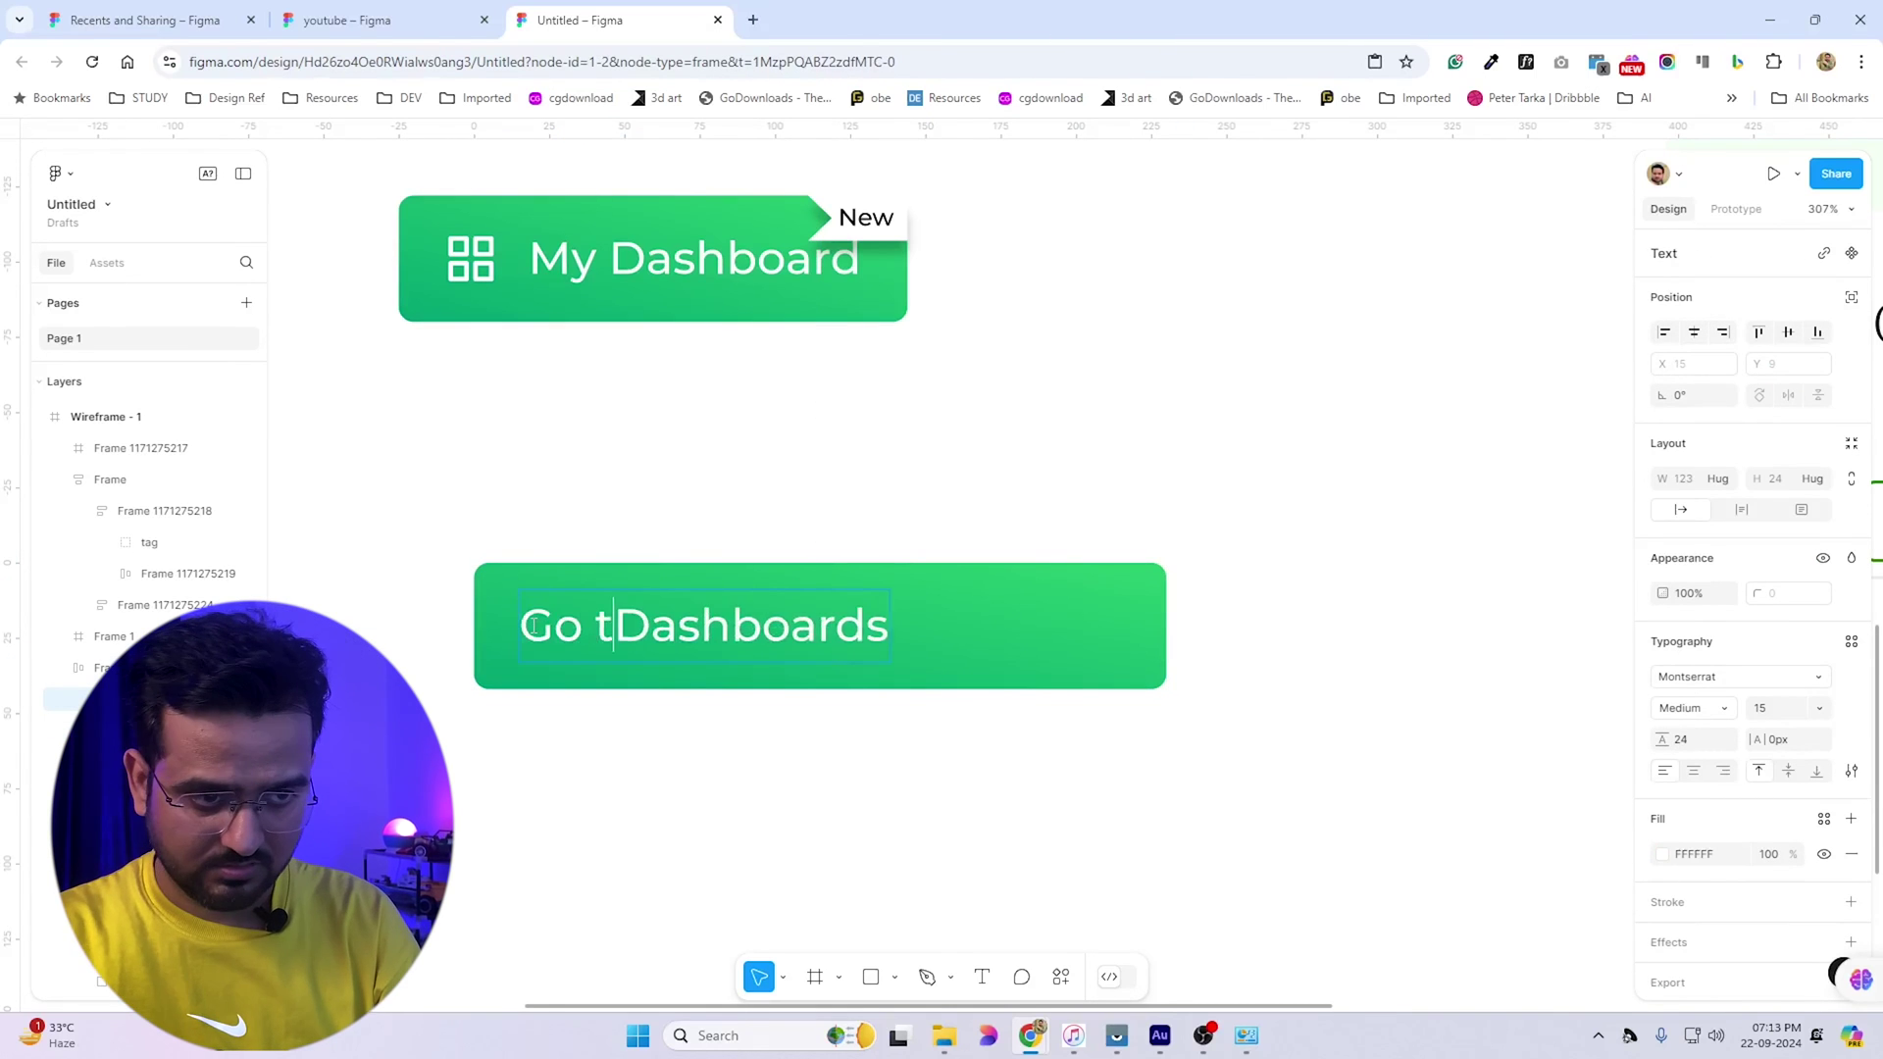
{"action": "type", "text": "o"}
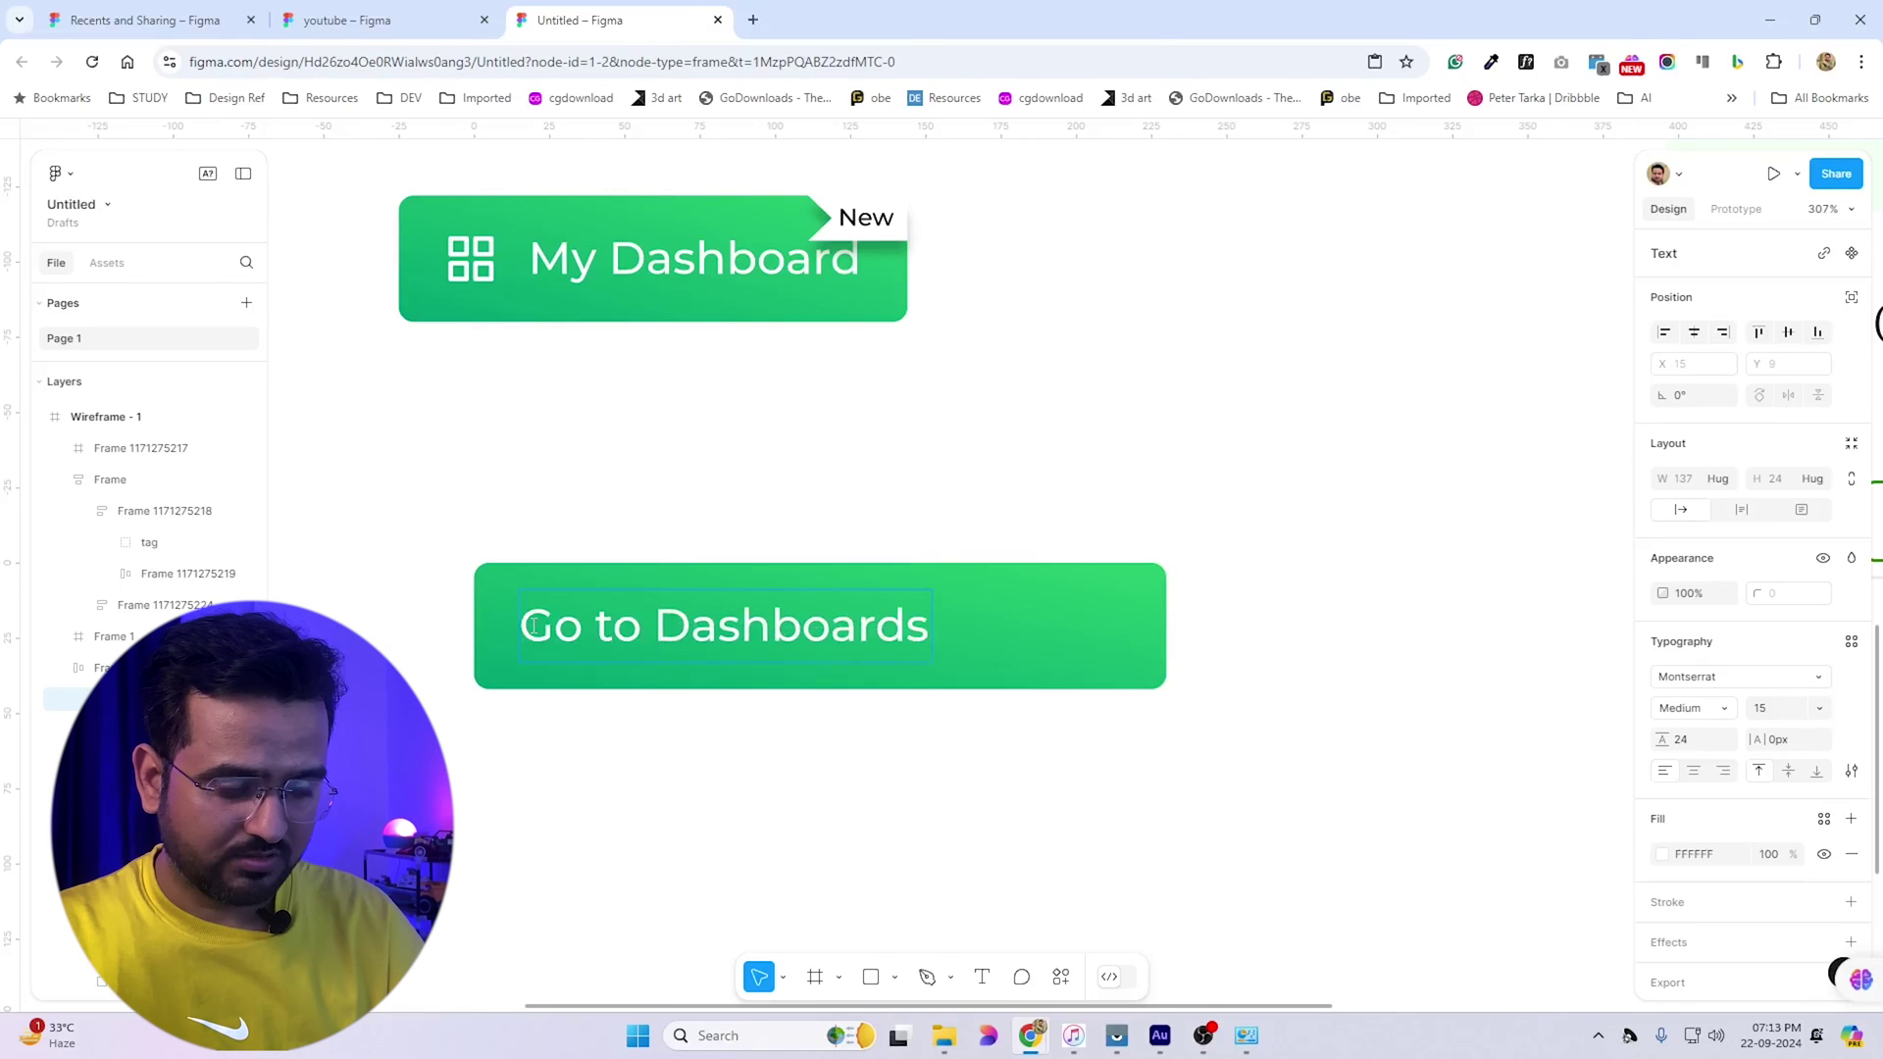
{"action": "key", "text": "Escape"}
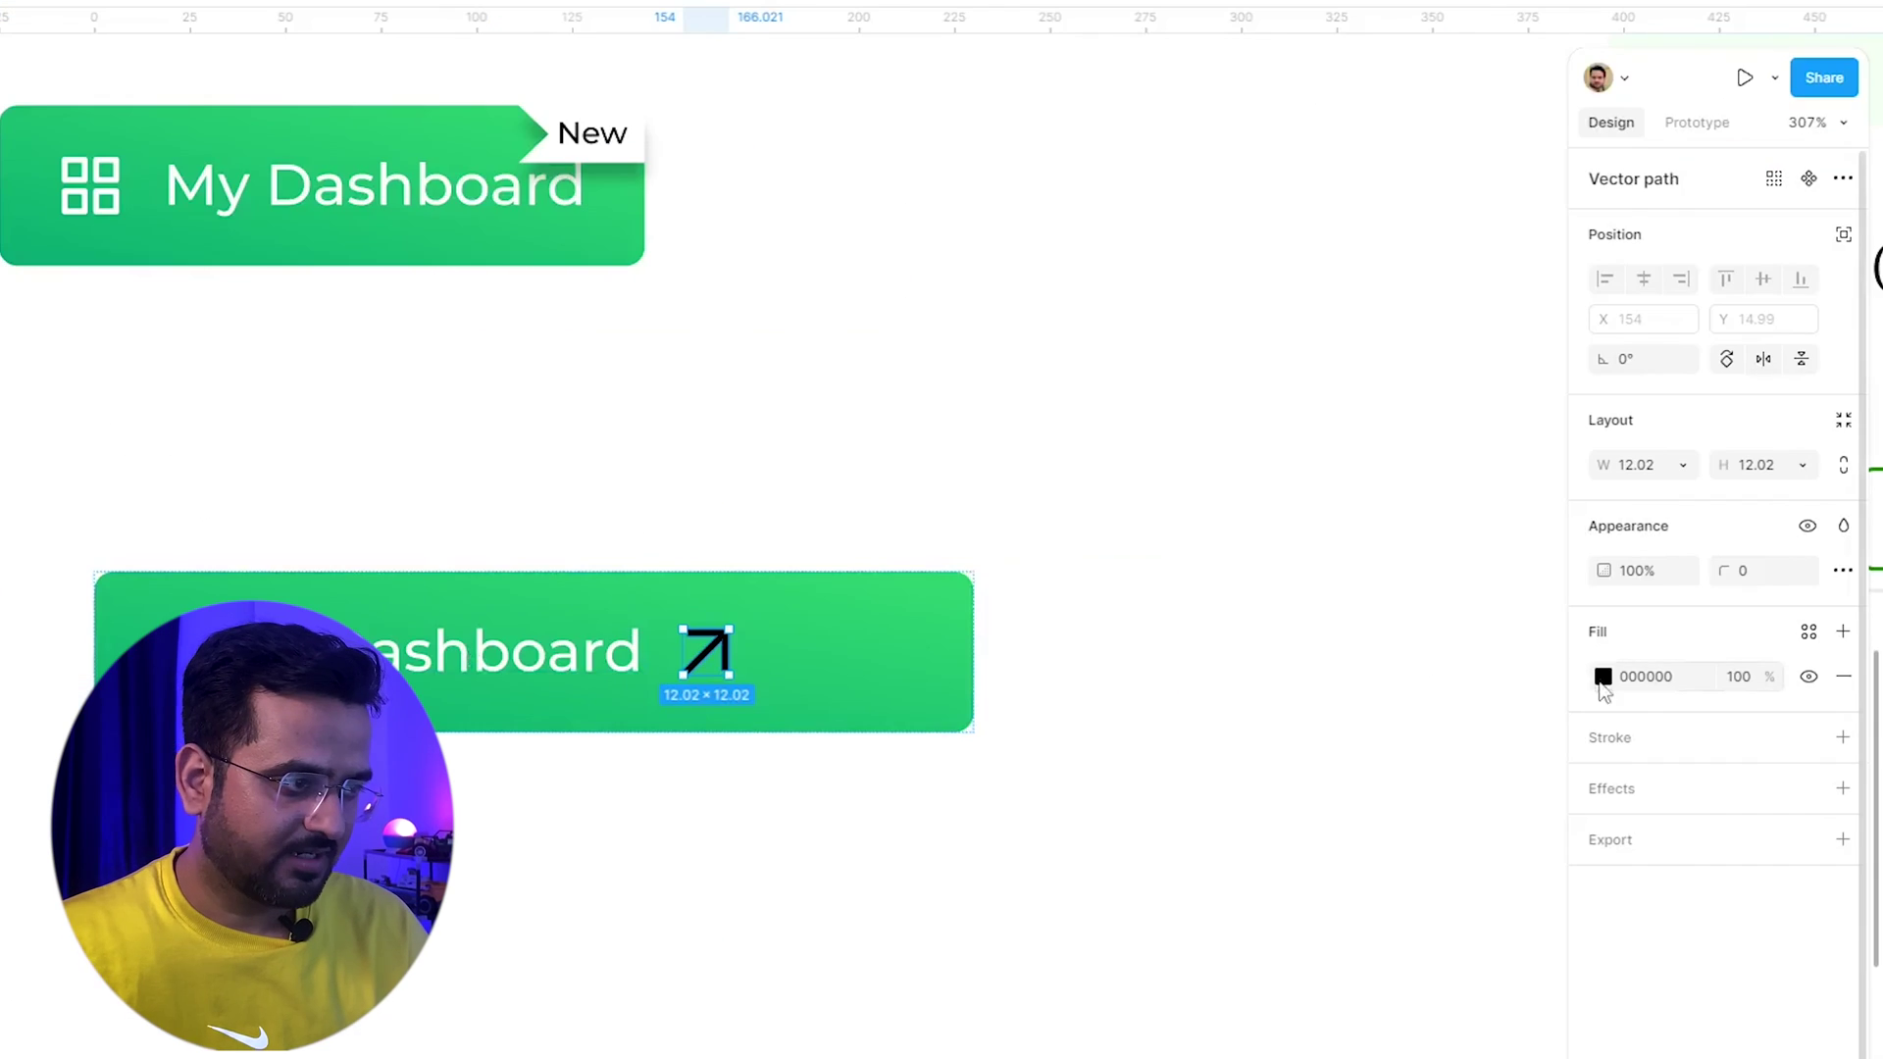
Set the fill of the arrow icon beside the button label to white (FFFFFF)
{"action": "left_click", "coordinate": [1602, 678]}
{"action": "left_click_drag", "start_coordinate": [1432, 609], "coordinate": [1106, 294]}
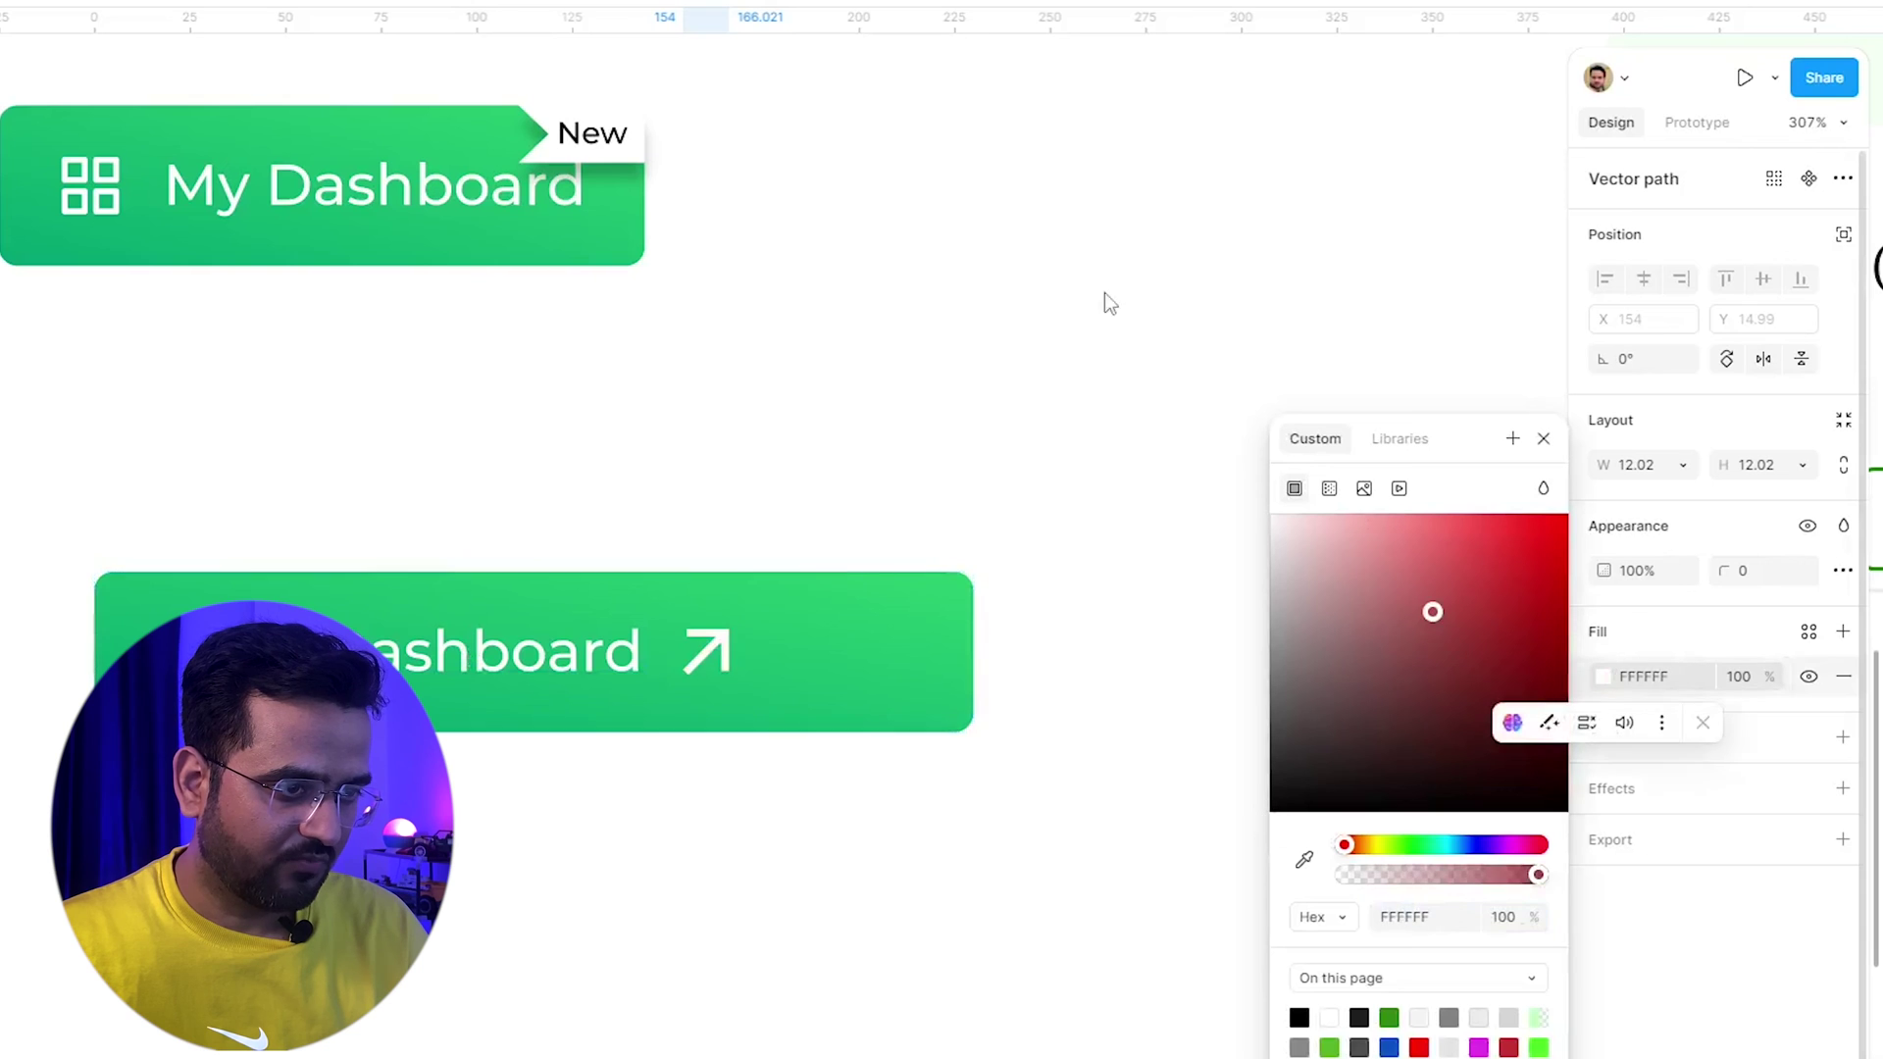
{"action": "left_click", "coordinate": [1544, 438]}
{"action": "left_click", "coordinate": [978, 449]}
Set the width of the Go to Dashboard button to Hug contents
{"action": "left_click", "coordinate": [878, 662]}
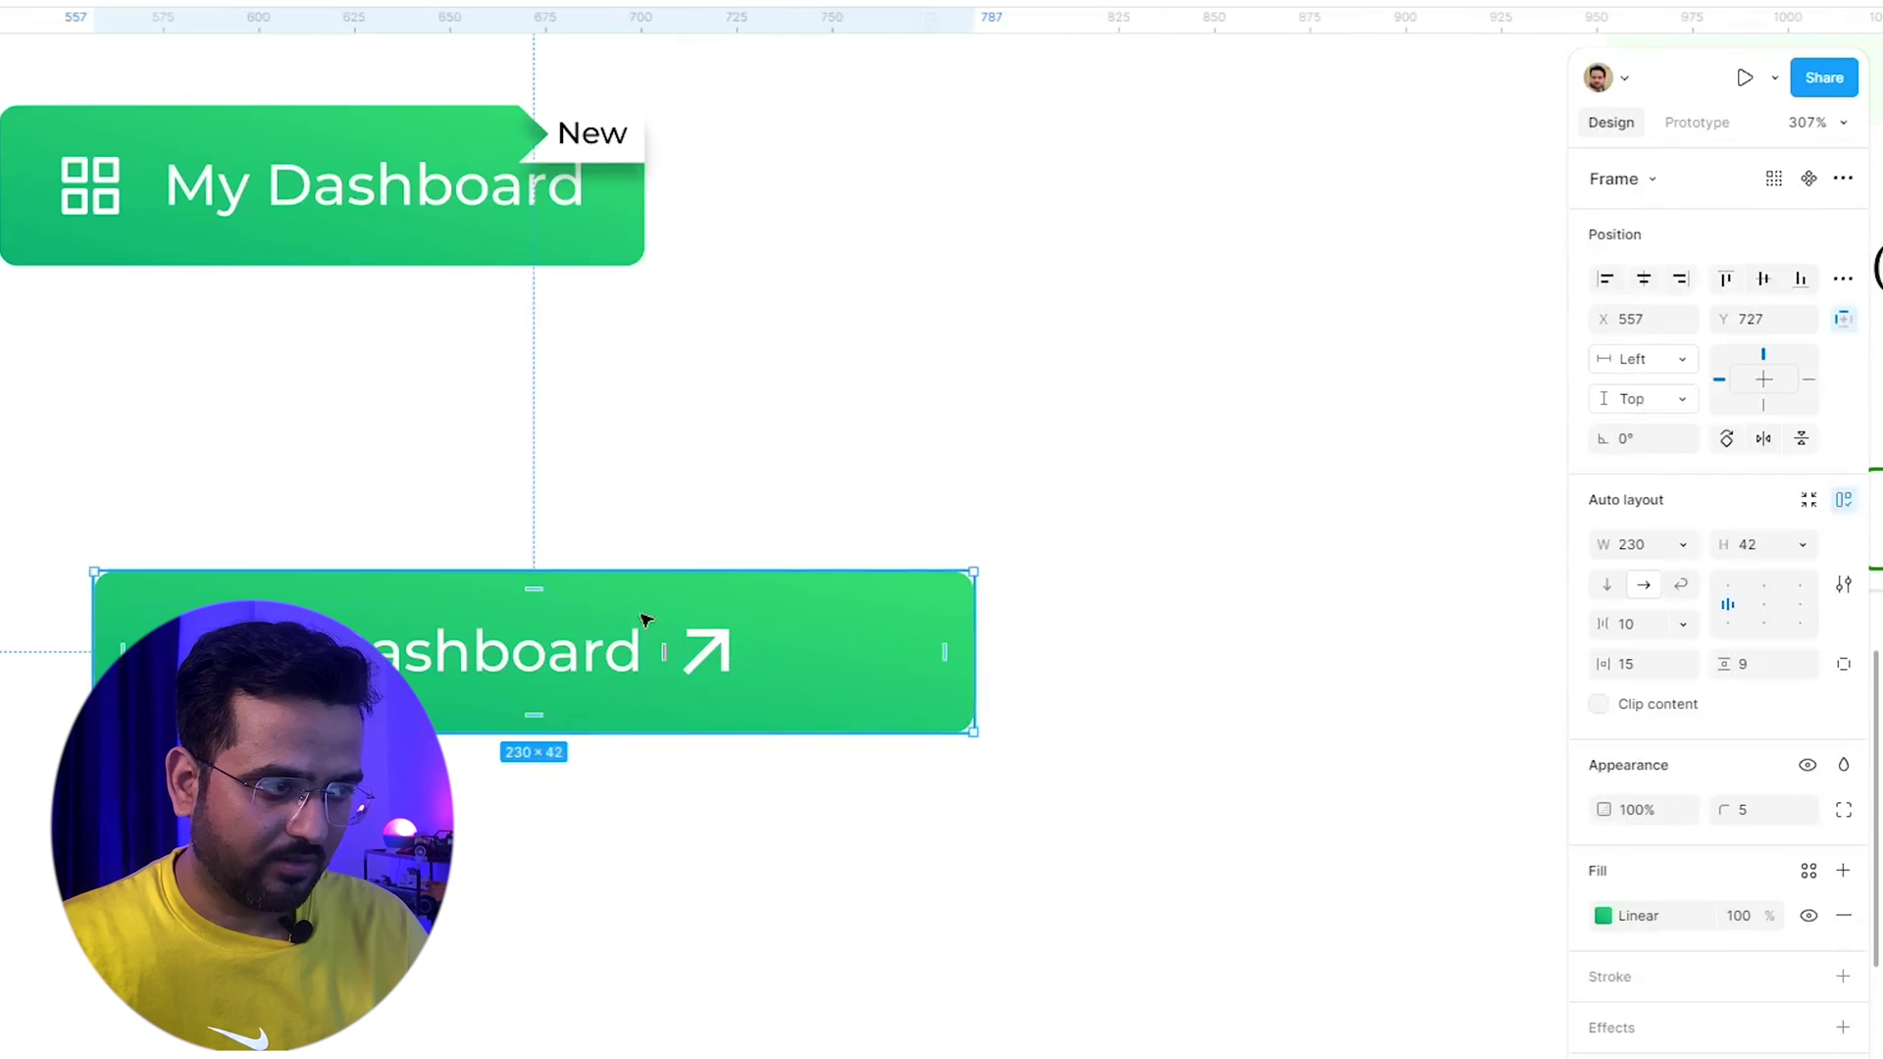
{"action": "left_click", "coordinate": [1689, 551]}
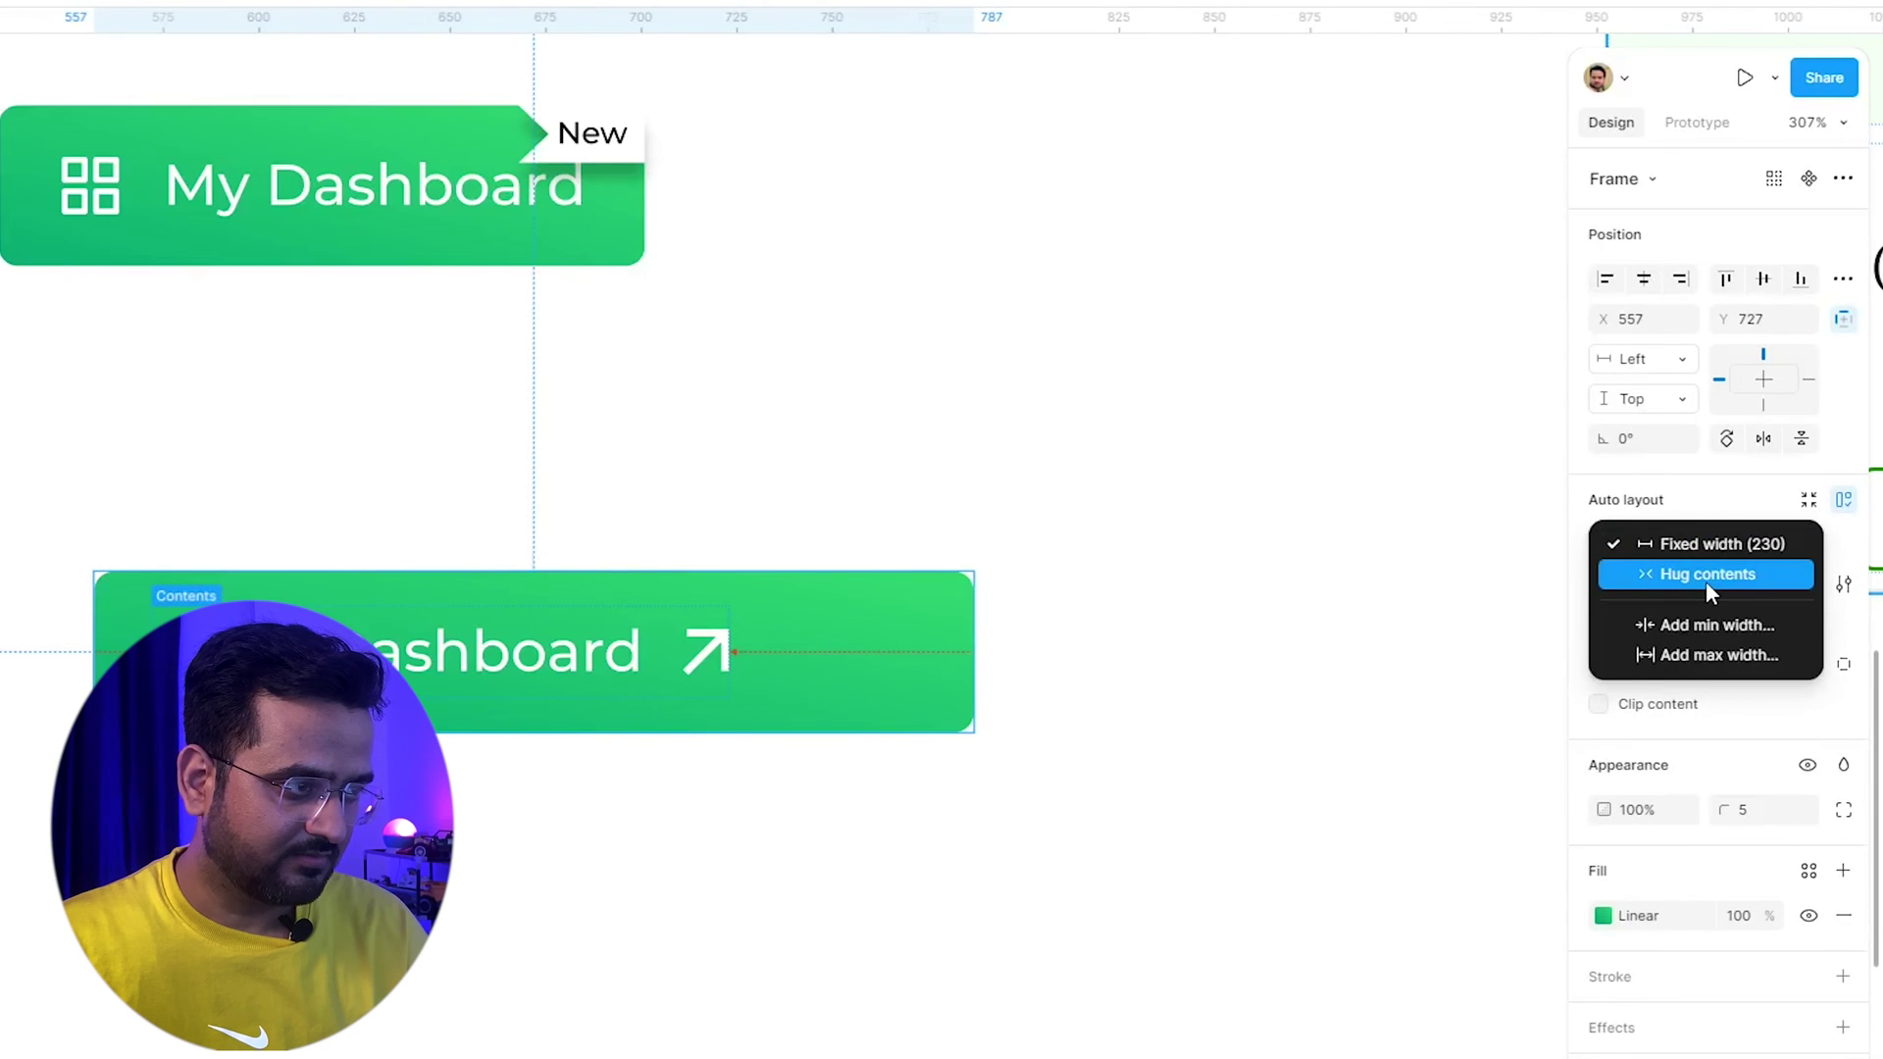
{"action": "left_click", "coordinate": [1706, 574]}
Check how the arrow lines up with the label's baseline, and turn off Align text baseline in the button's auto layout settings
{"action": "scroll", "coordinate": [281, 612], "scroll_direction": "up", "scroll_amount": 5}
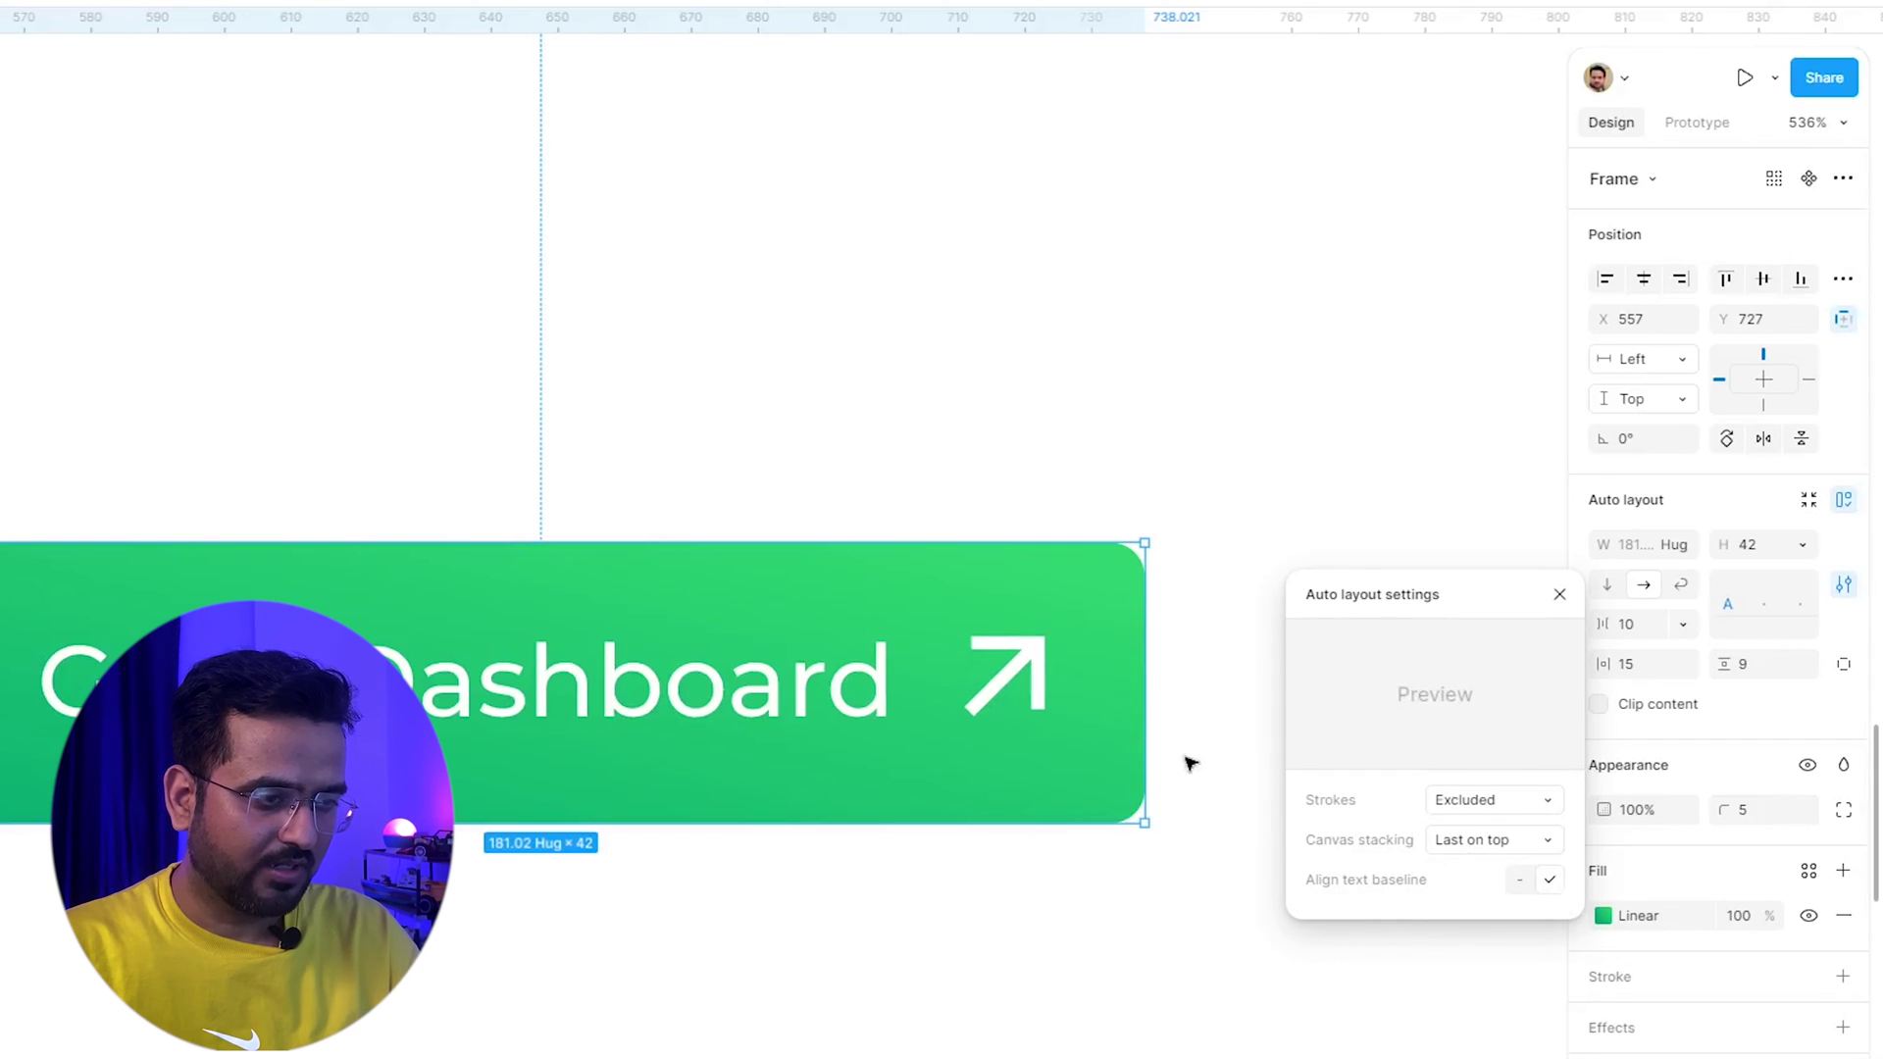
{"action": "scroll", "coordinate": [992, 664], "scroll_direction": "up", "scroll_amount": 10}
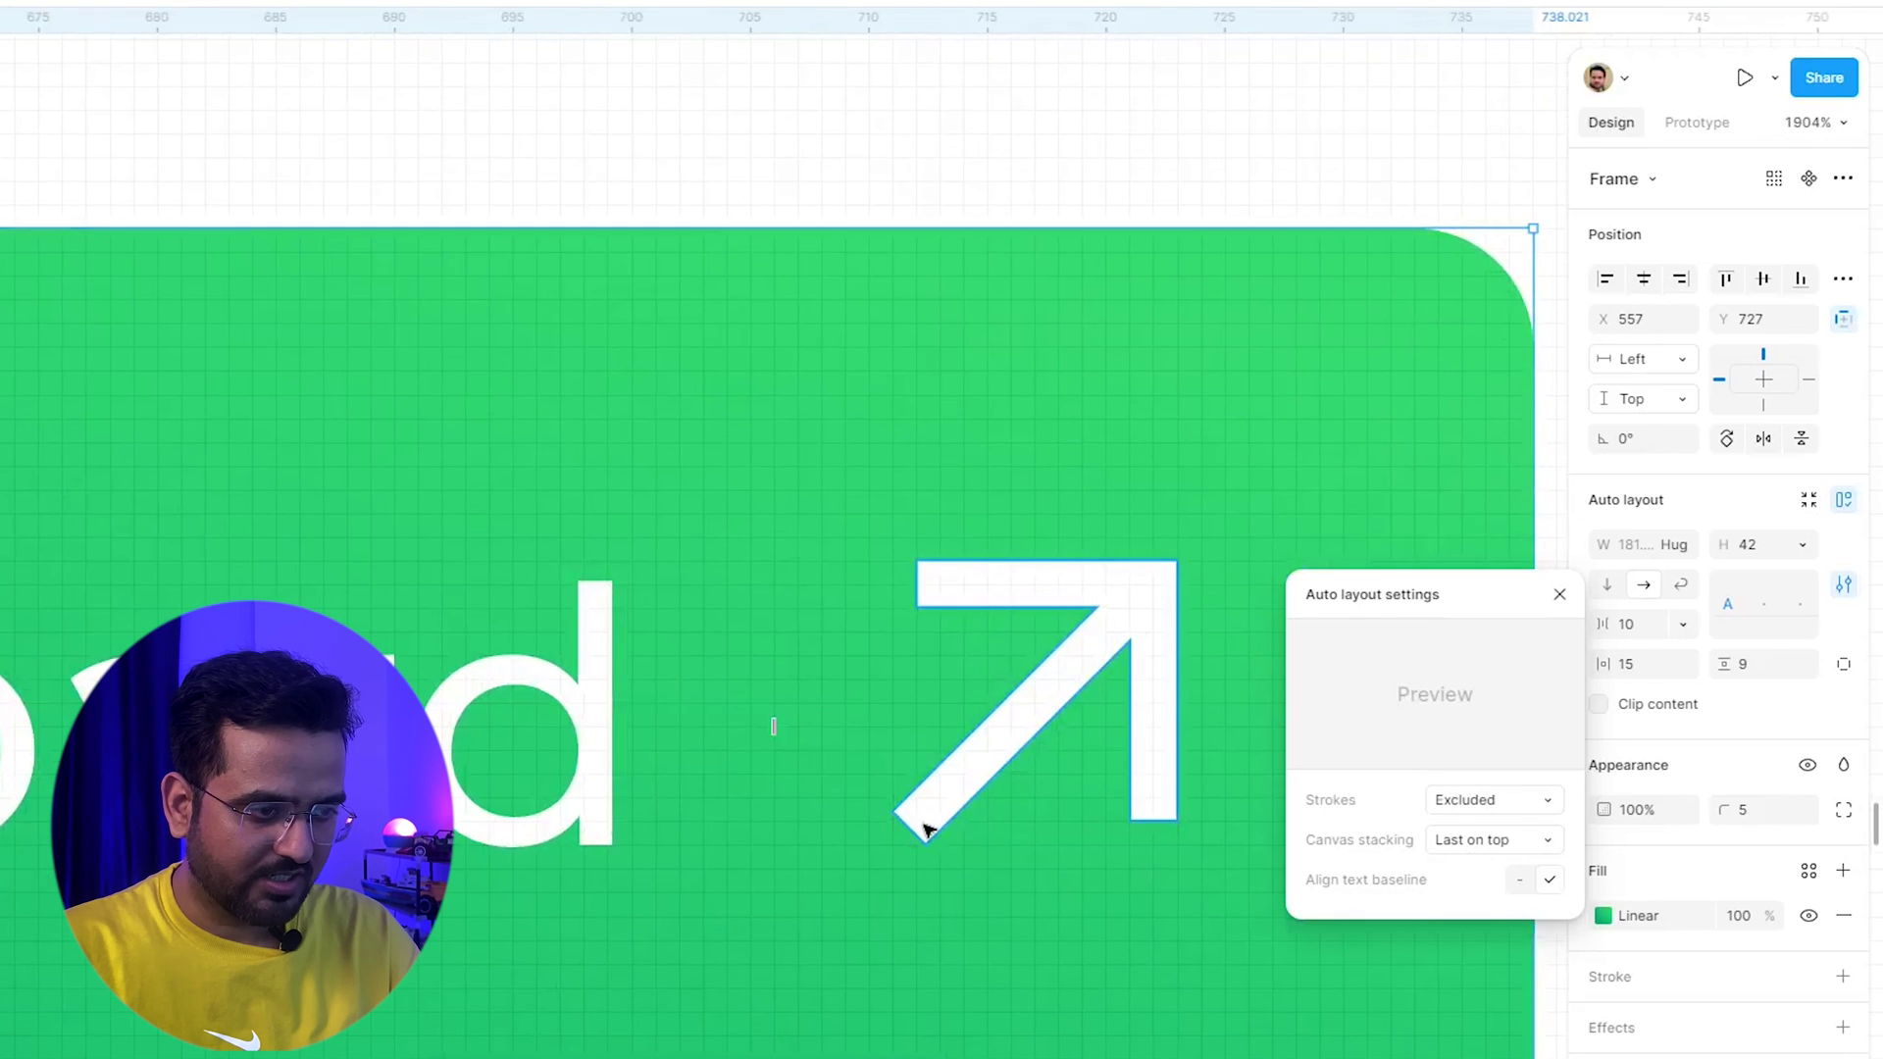
{"action": "left_click", "coordinate": [926, 830]}
{"action": "scroll", "coordinate": [610, 840], "scroll_direction": "up", "scroll_amount": 5}
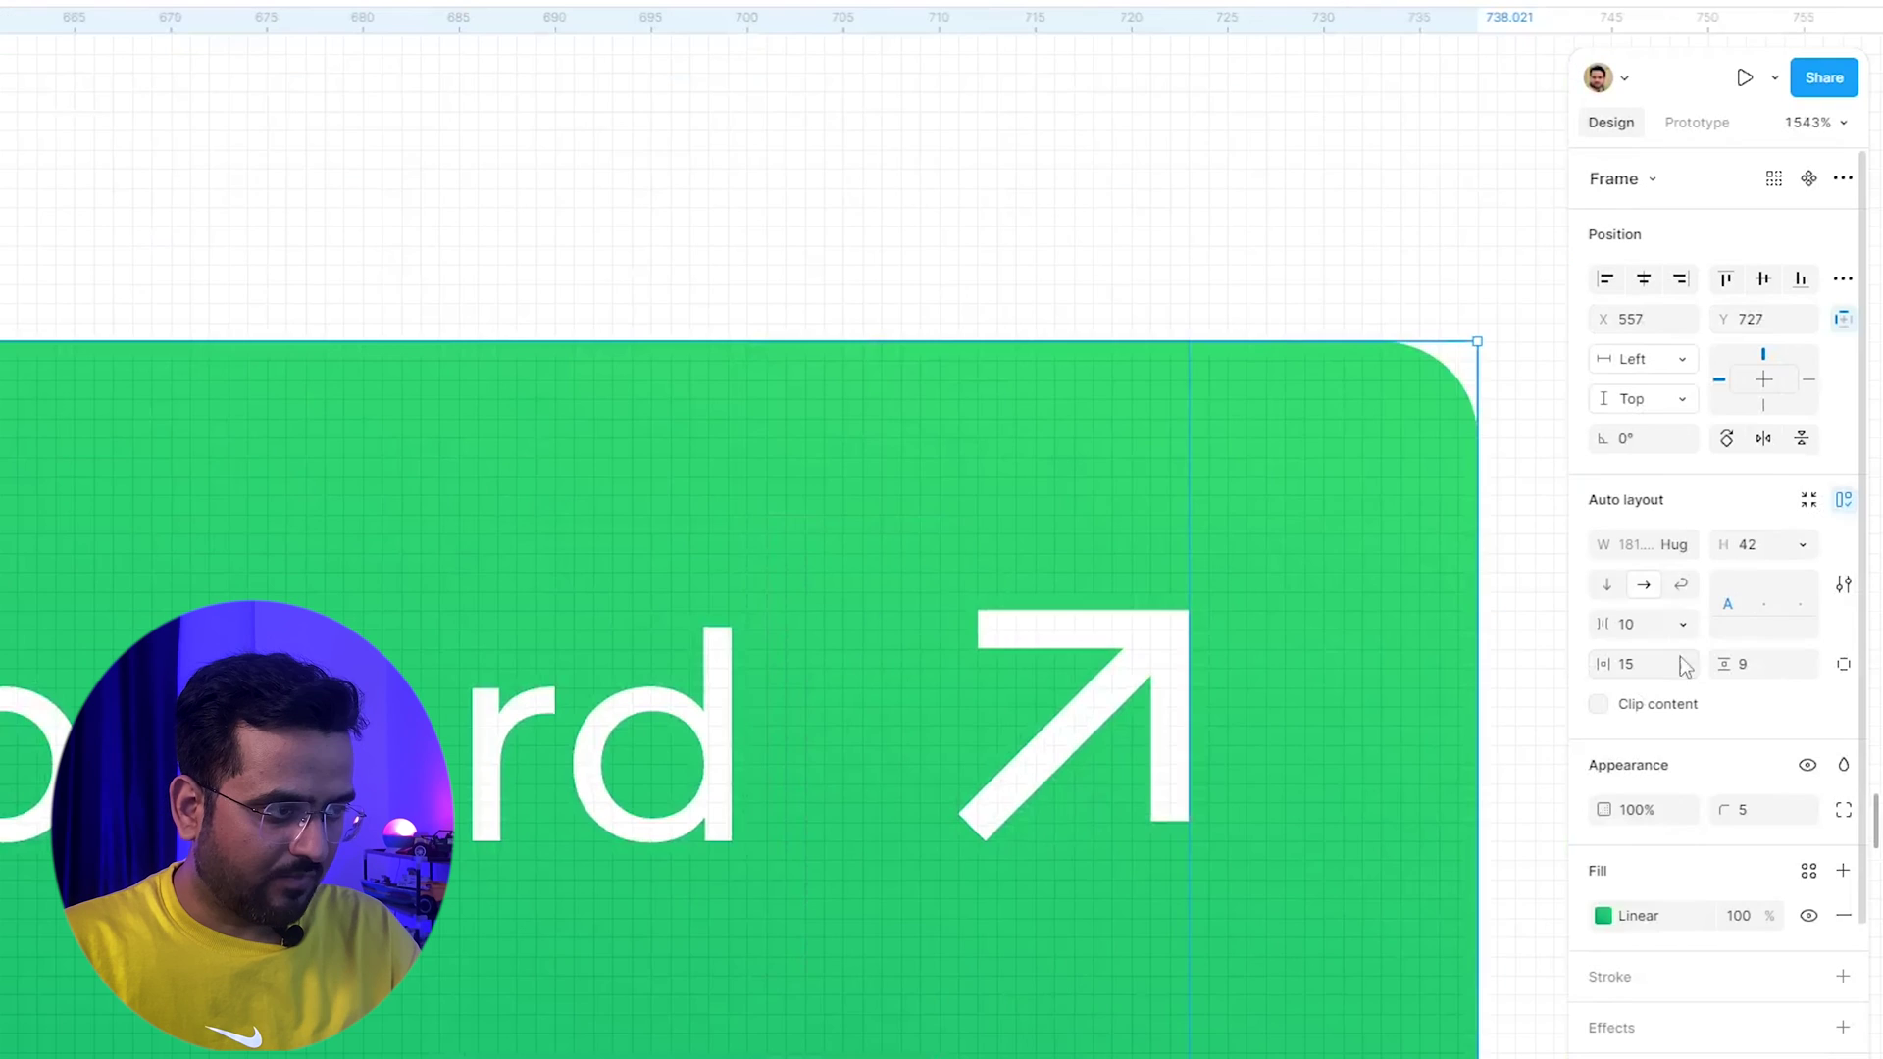
{"action": "left_click", "coordinate": [1843, 588]}
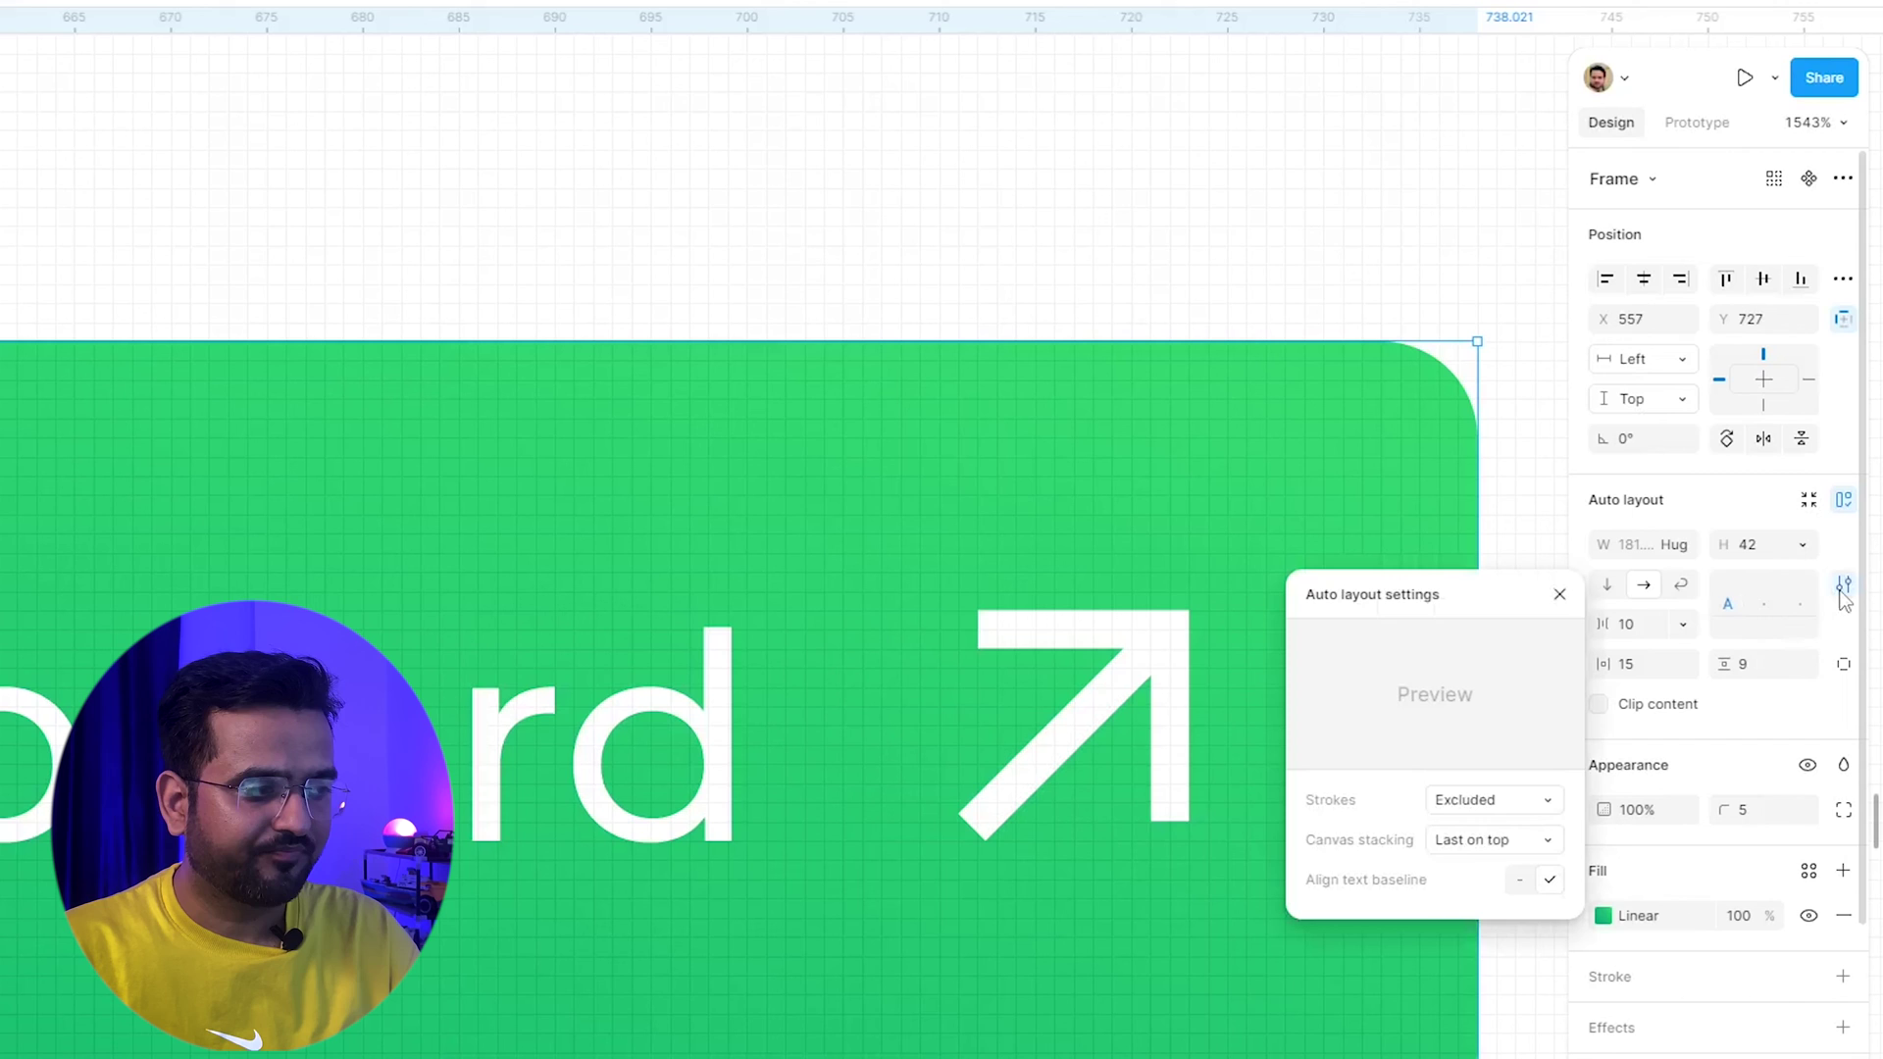
{"action": "left_click", "coordinate": [1520, 880]}
{"action": "scroll", "coordinate": [757, 860], "scroll_direction": "up", "scroll_amount": 5}
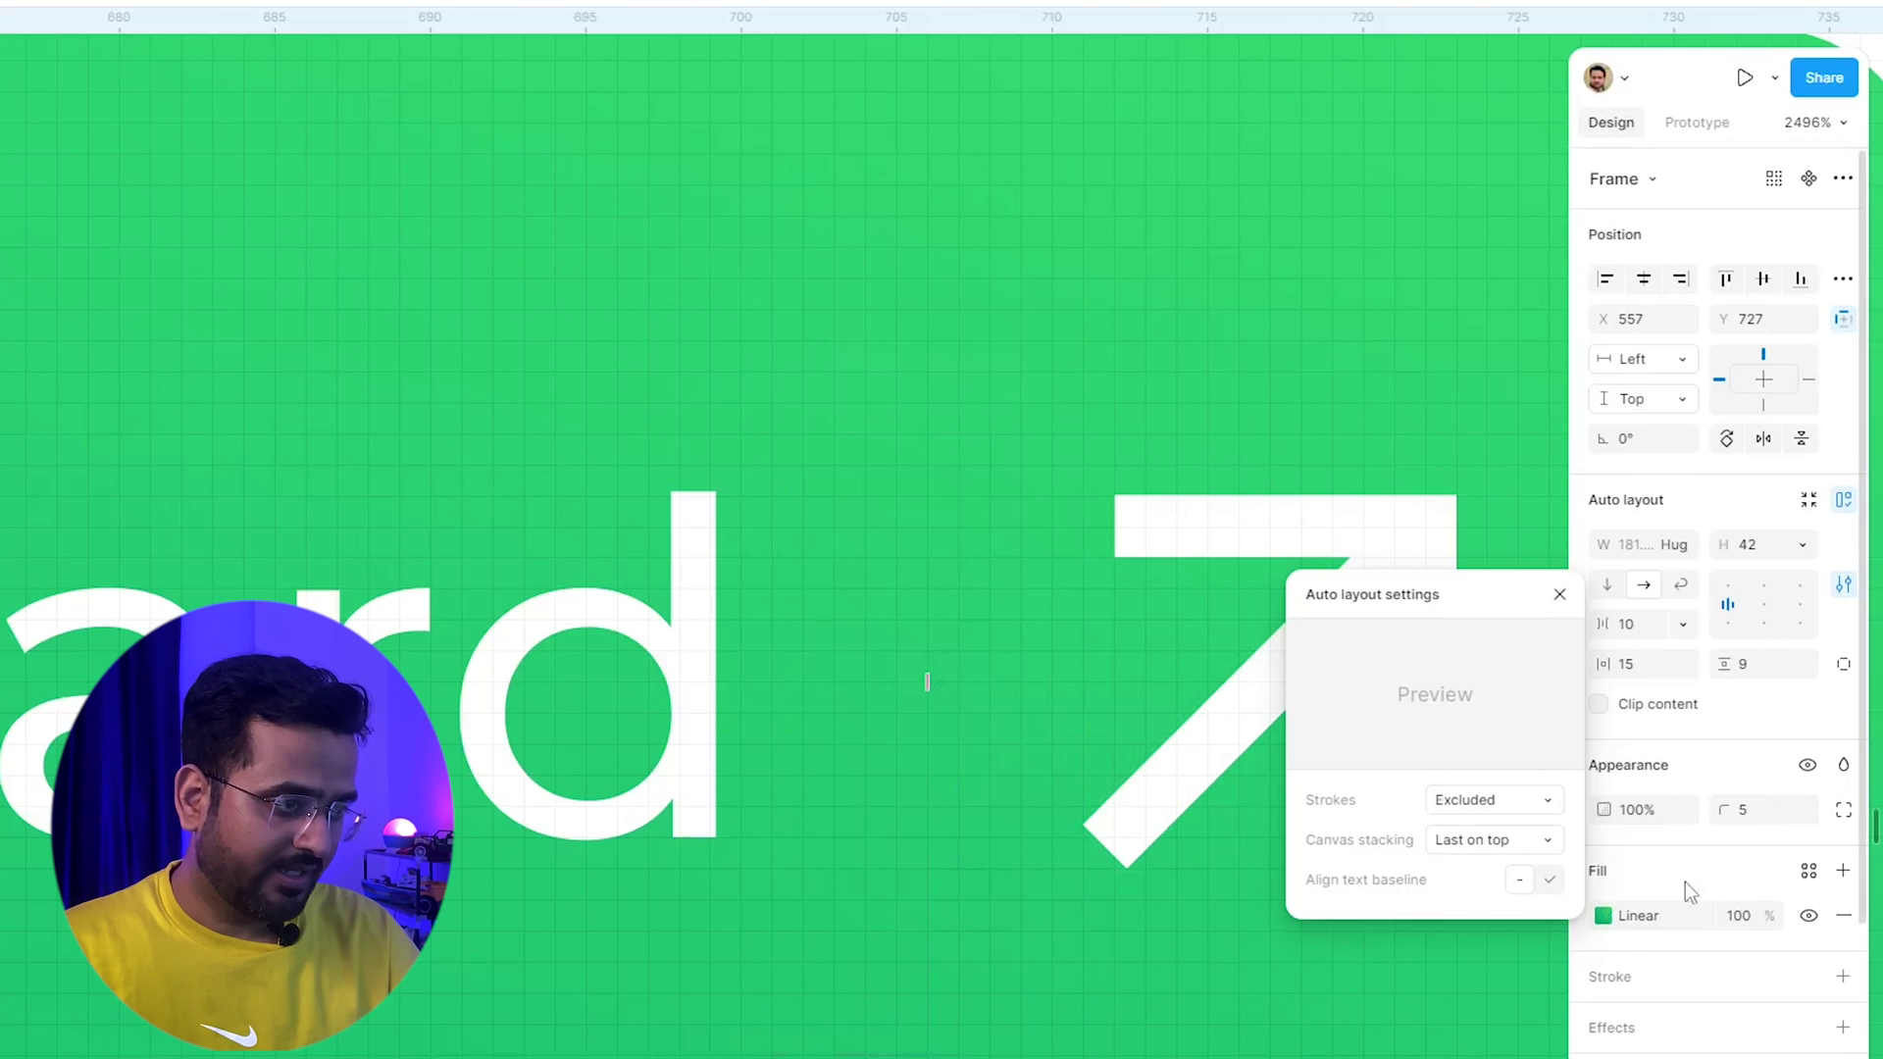
Turn on Align text baseline for the Go to Dashboard button and inspect its label beside the arrow
{"action": "scroll", "coordinate": [870, 513], "scroll_direction": "down", "scroll_amount": 10}
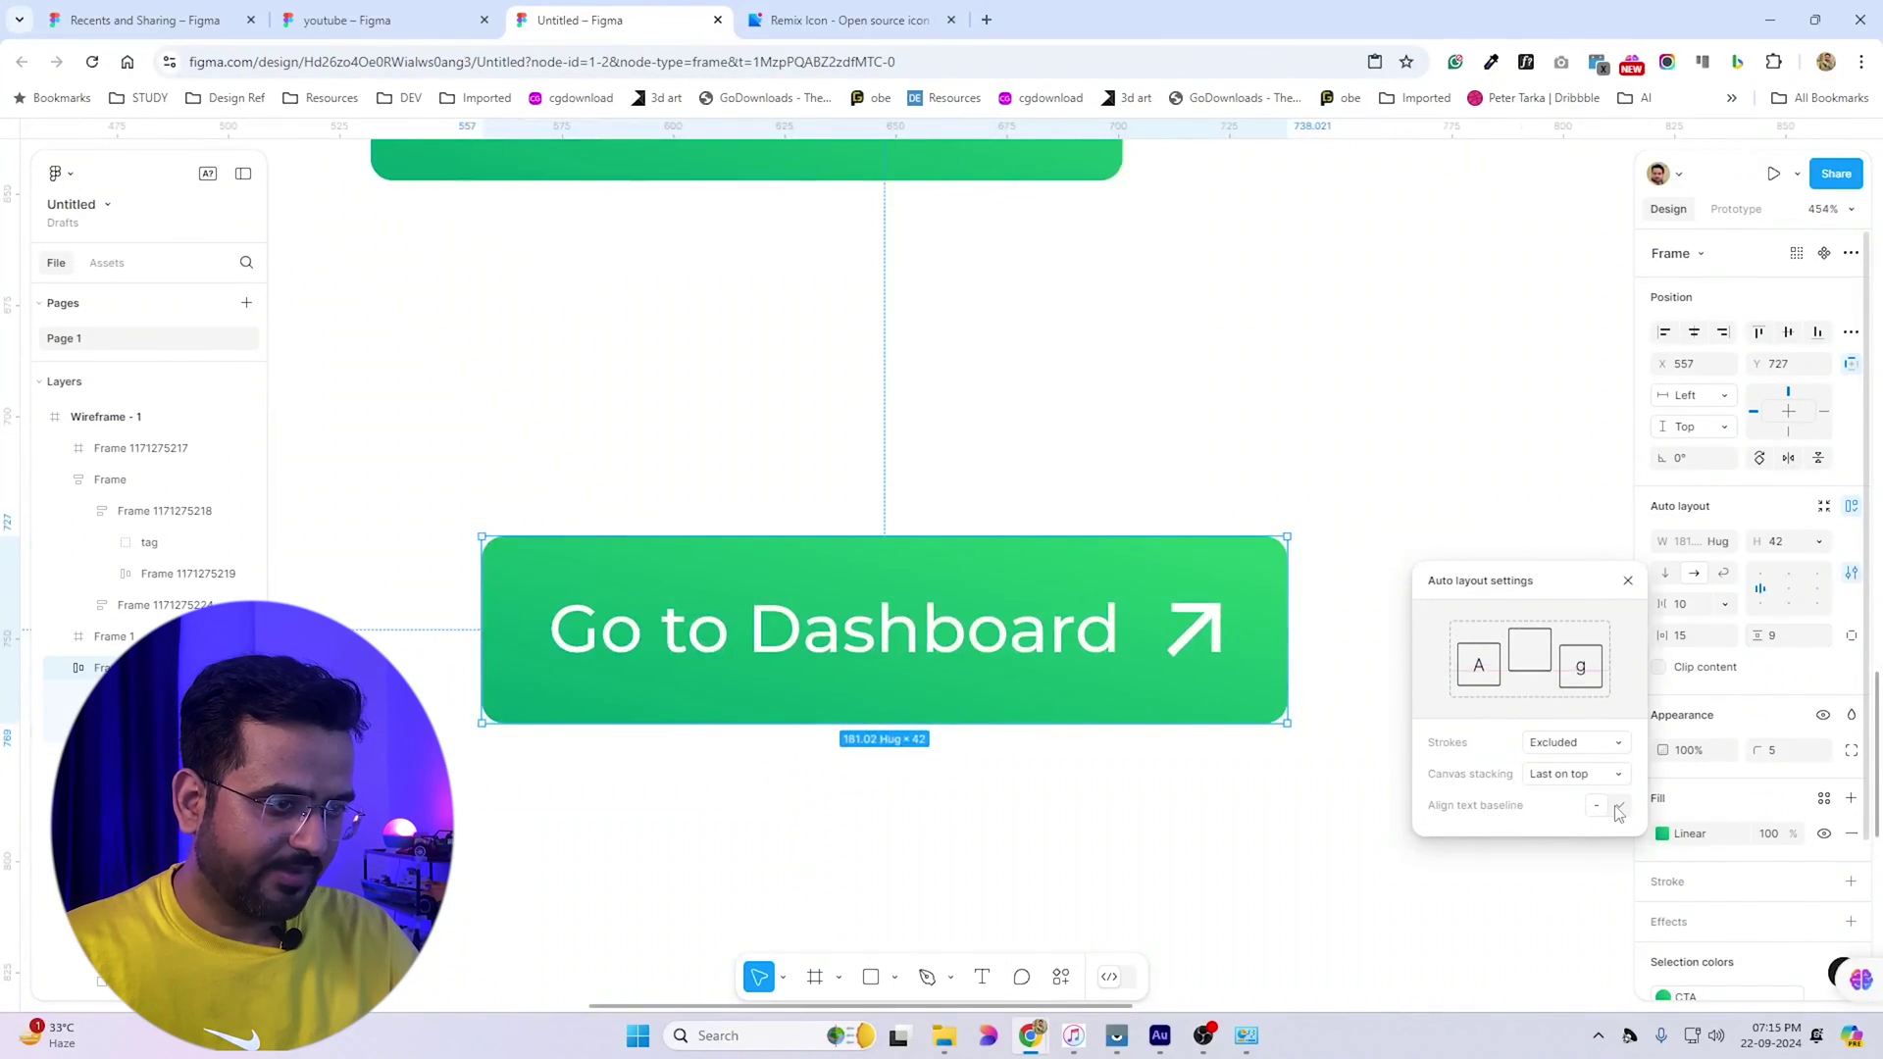
{"action": "scroll", "coordinate": [1086, 629], "scroll_direction": "up", "scroll_amount": 3}
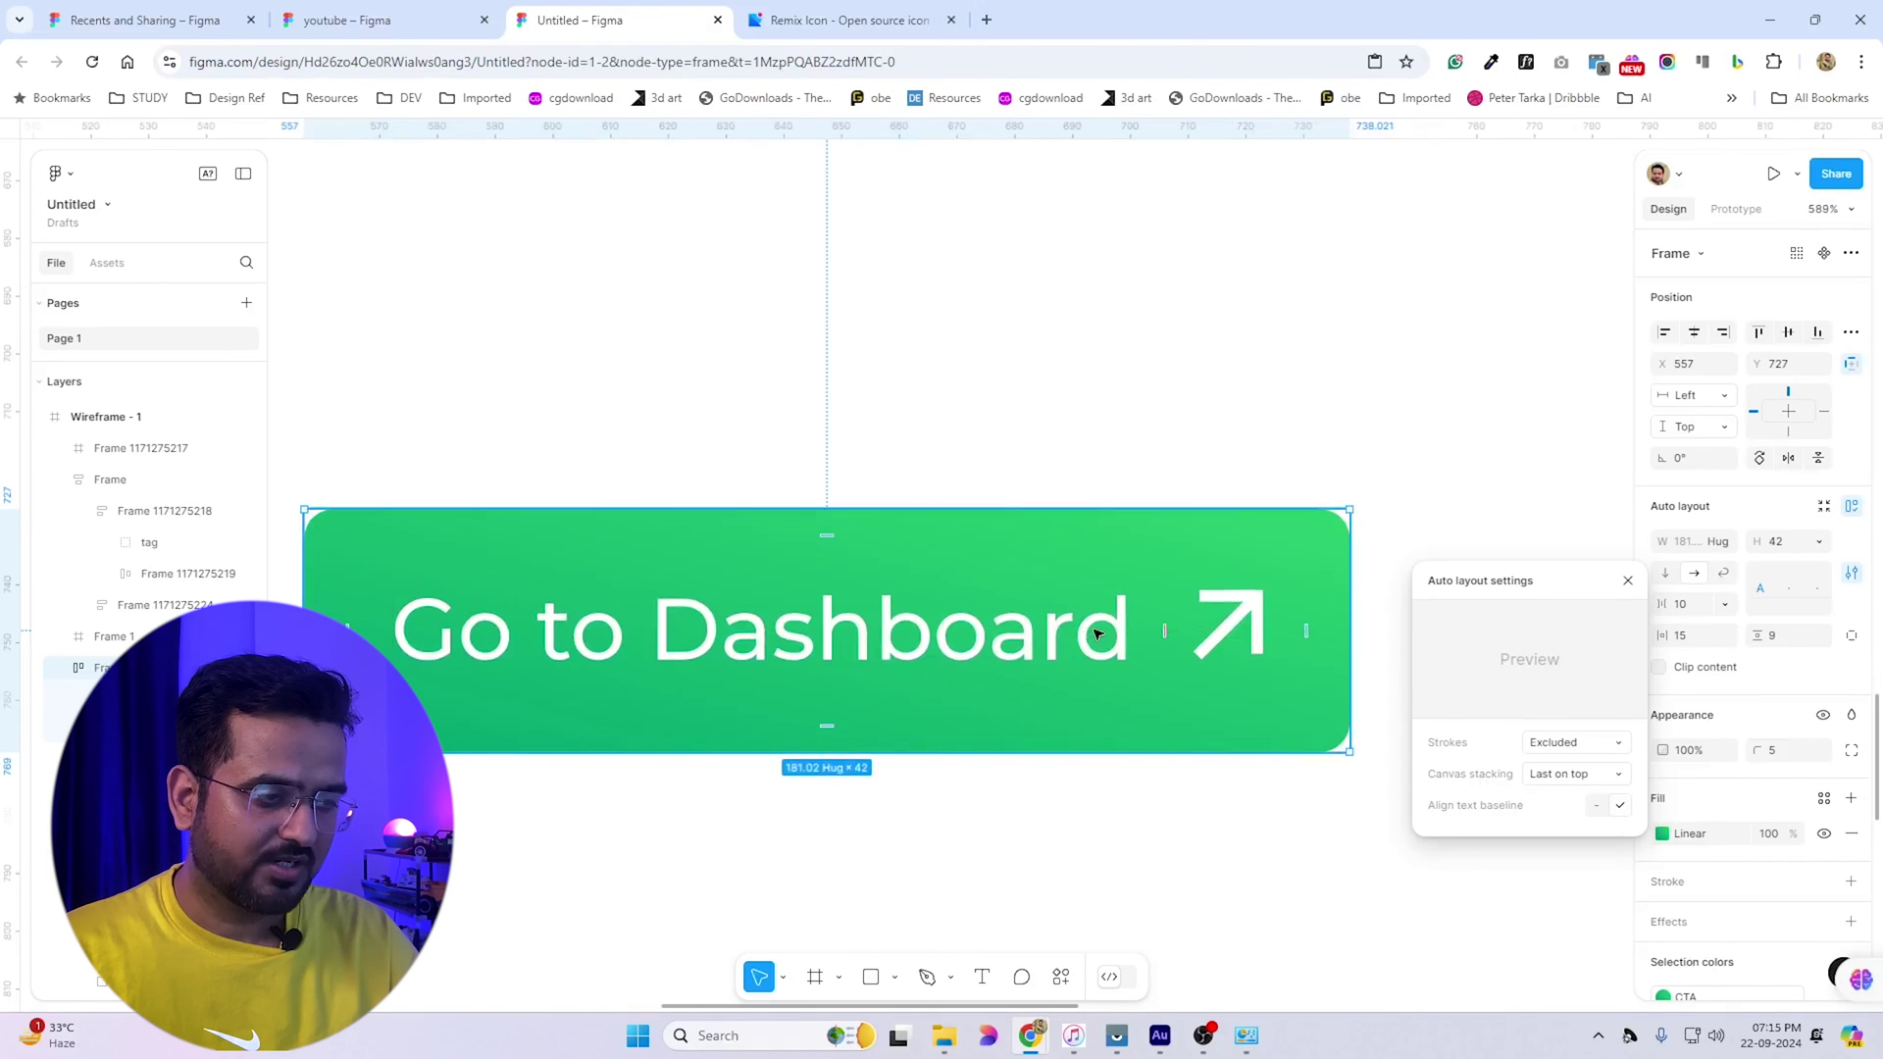
{"action": "double_click", "coordinate": [1095, 634]}
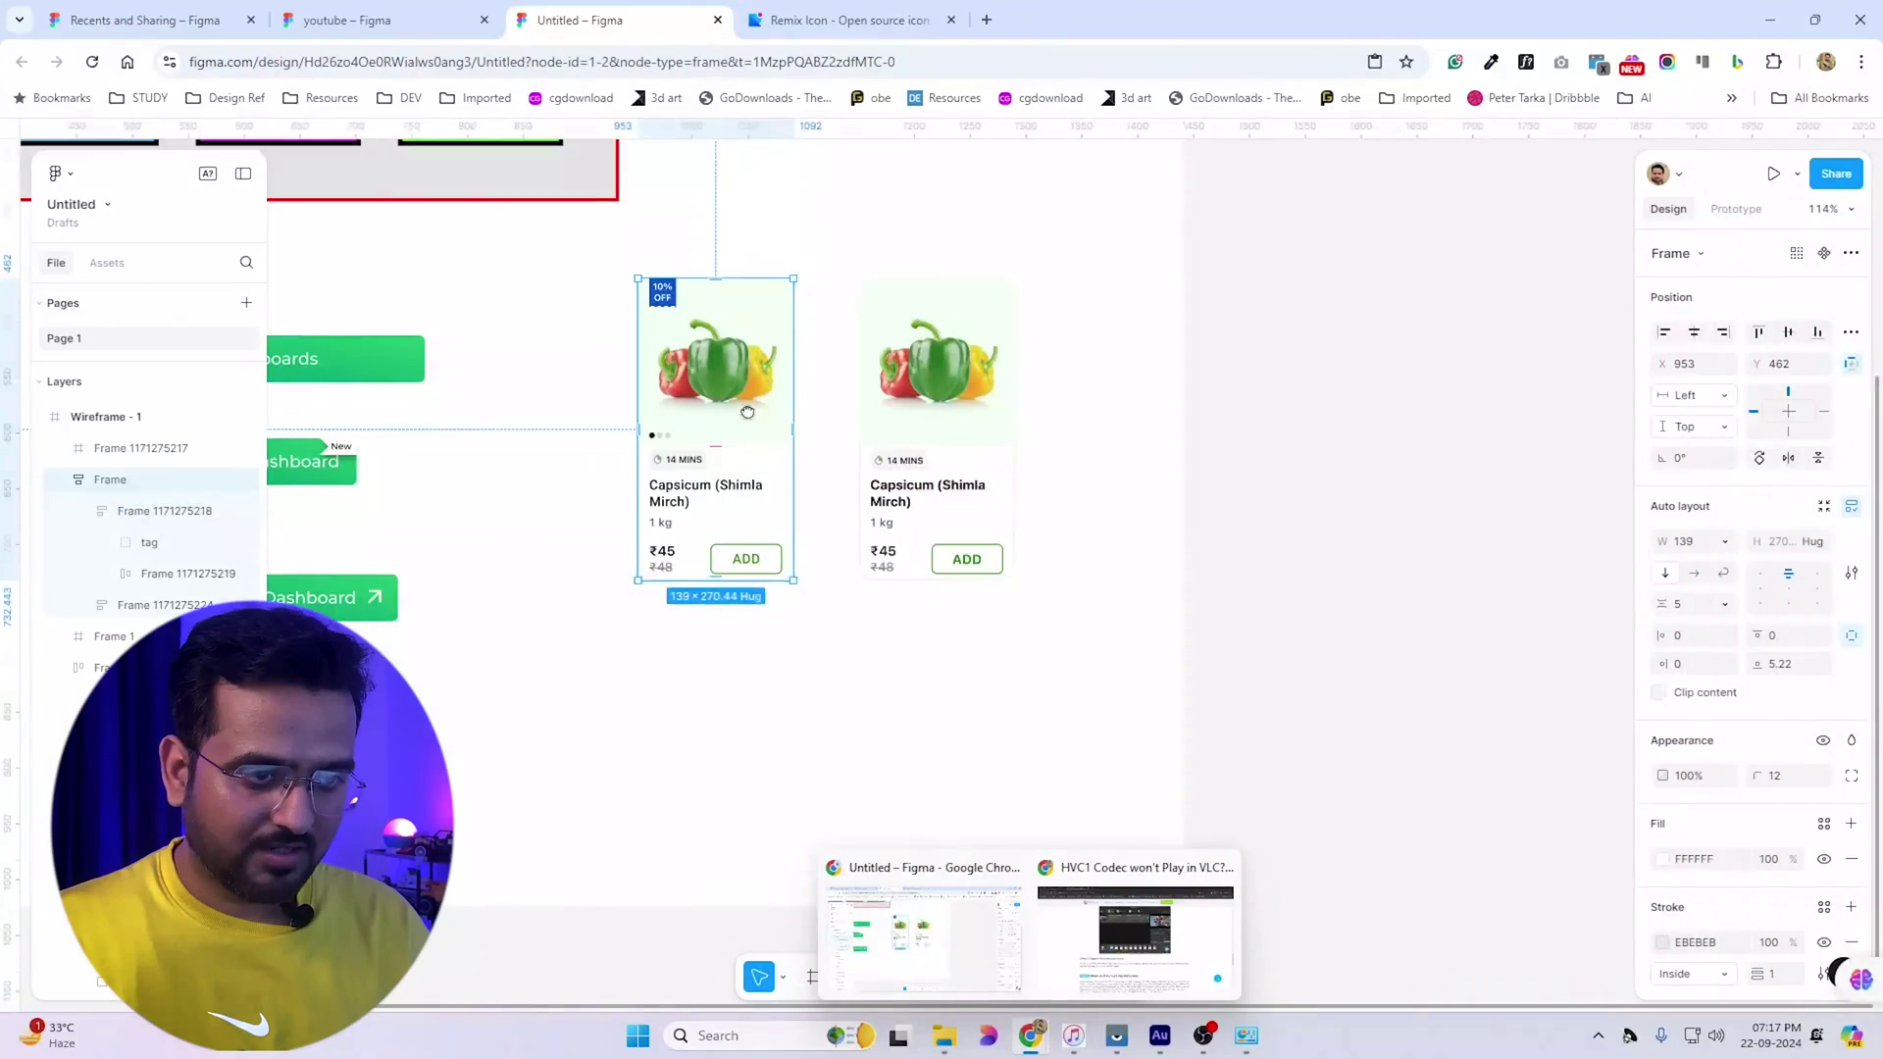
Move the 10% OFF Capsicum card out of the wireframe onto empty canvas and place a copy beside it, 19 apart
{"action": "scroll", "coordinate": [773, 382], "scroll_direction": "down", "scroll_amount": 2}
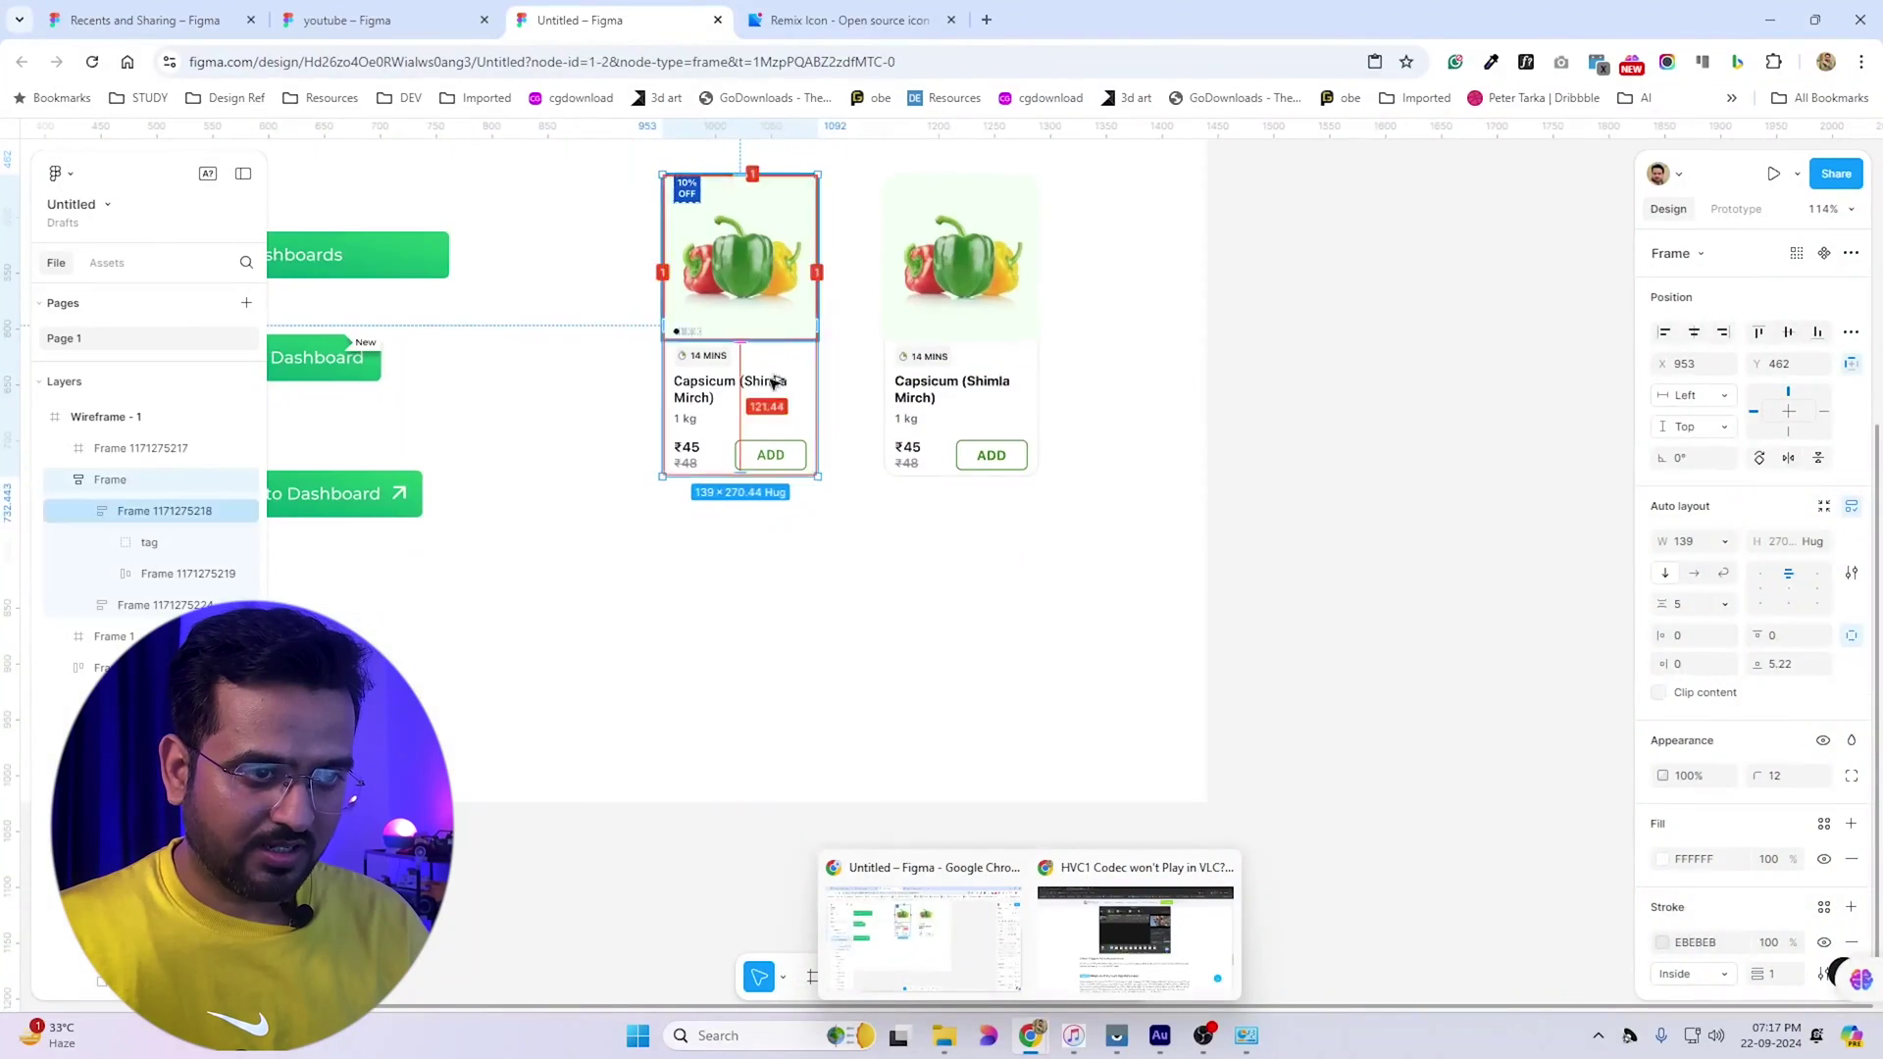
{"action": "scroll", "coordinate": [745, 324], "scroll_direction": "down", "scroll_amount": 5}
{"action": "scroll", "coordinate": [745, 323], "scroll_direction": "up", "scroll_amount": 3}
{"action": "left_click_drag", "start_coordinate": [706, 312], "coordinate": [635, 574]}
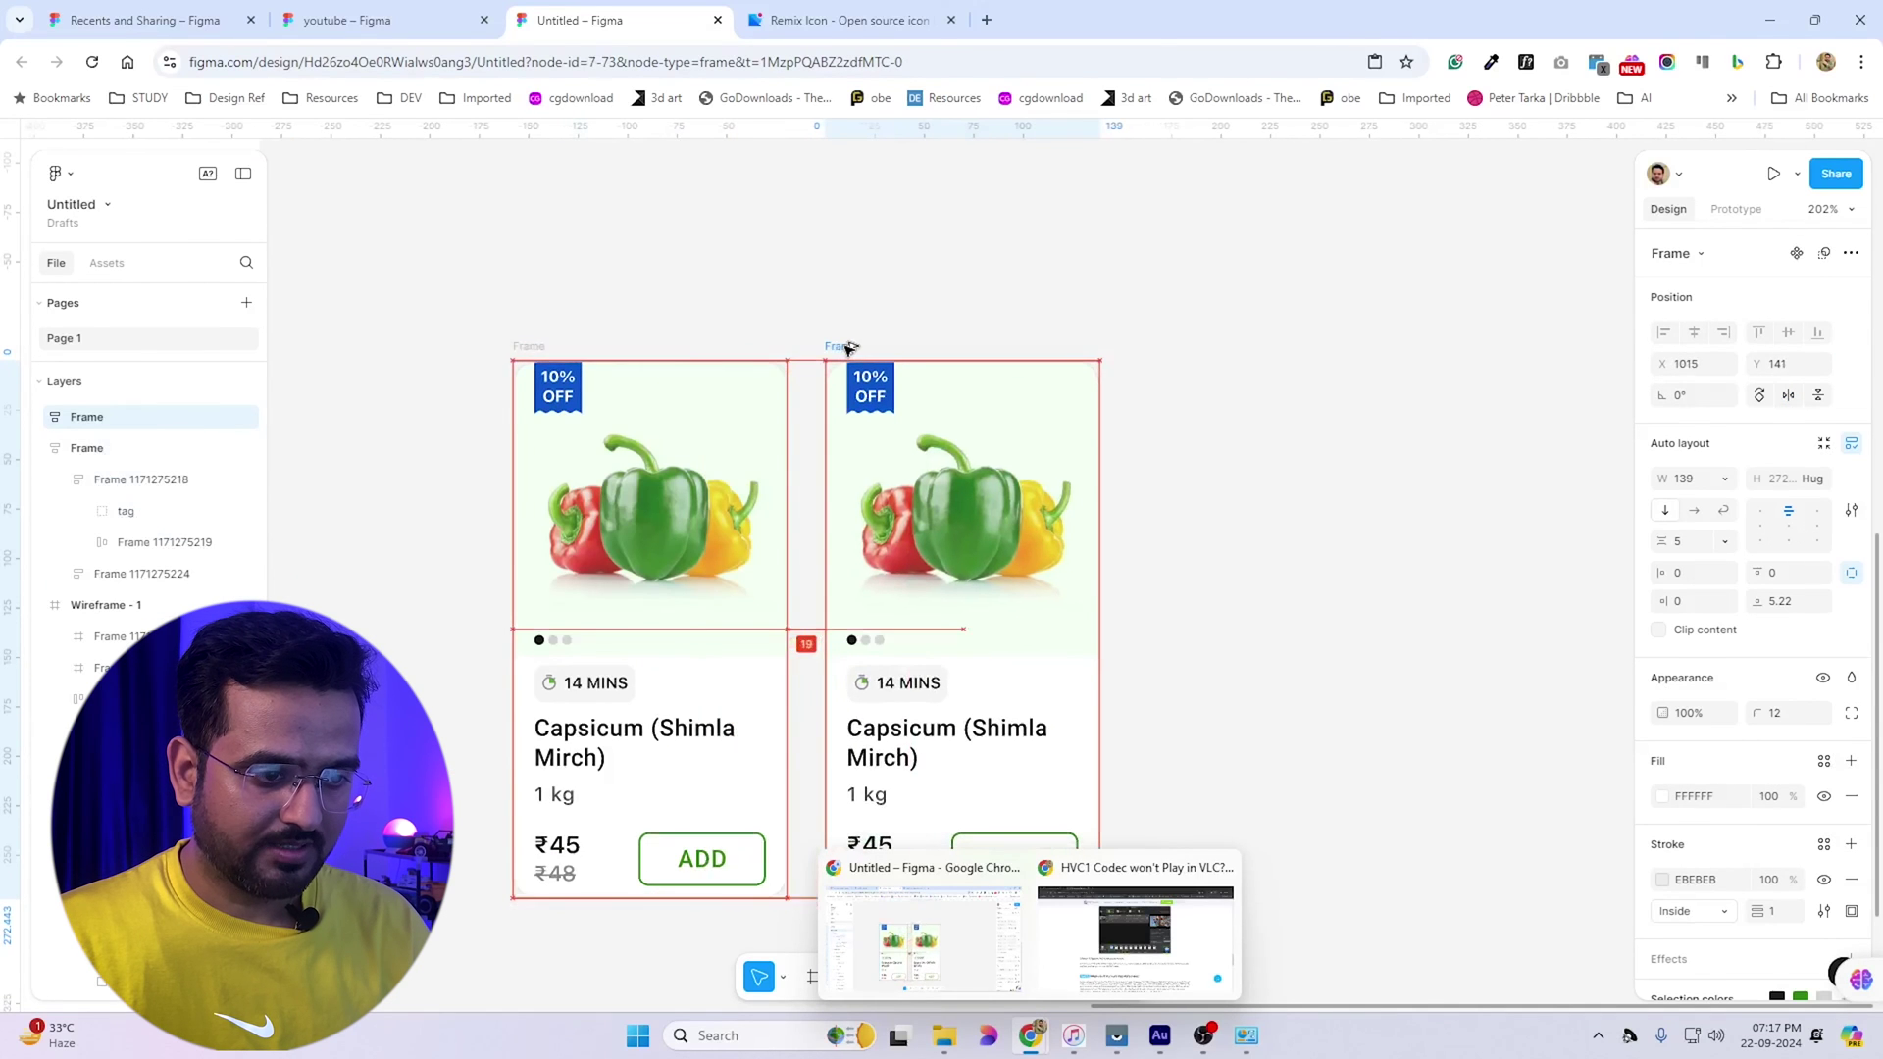
Wrap the two Capsicum cards on the empty canvas in one auto layout frame
{"action": "scroll", "coordinate": [797, 361], "scroll_direction": "right", "scroll_amount": 4}
{"action": "left_click", "coordinate": [349, 286], "text": "shift"}
{"action": "key", "text": "shift+a"}
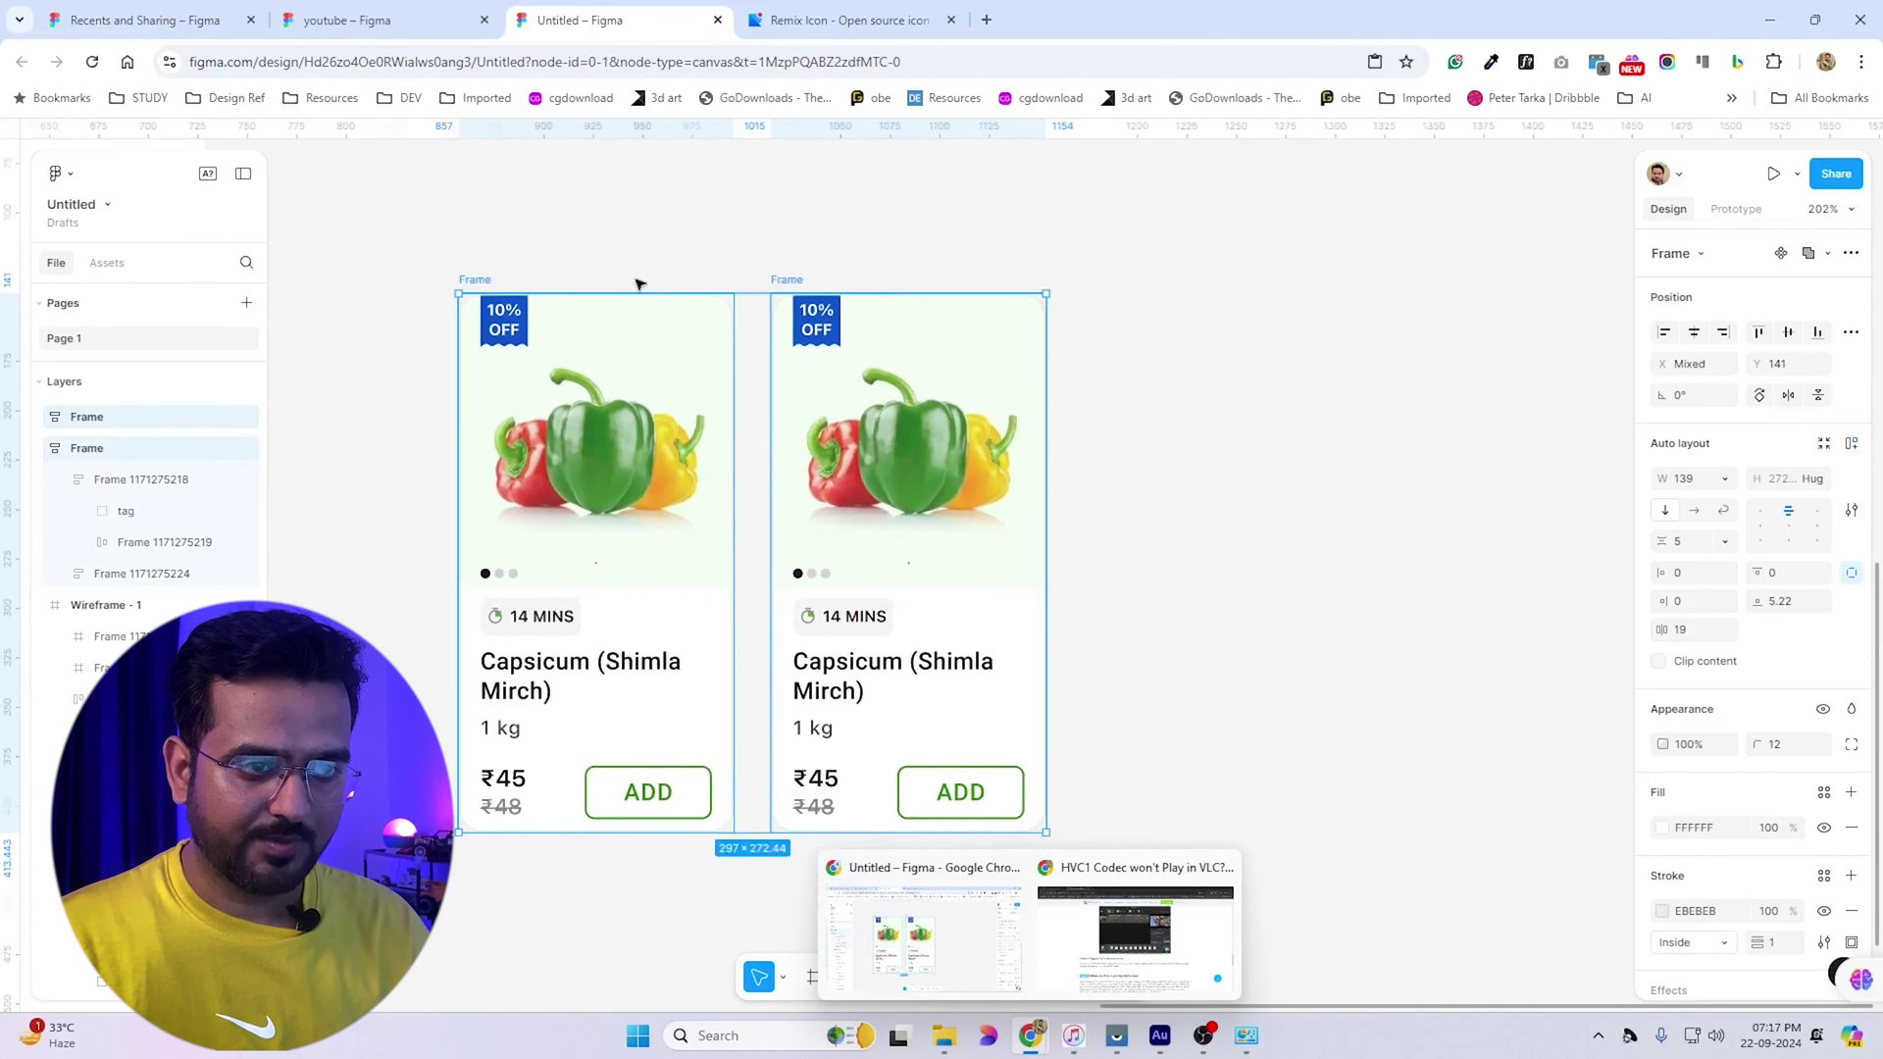
Set the width of both Capsicum cards inside the new auto layout frame to Fill container
{"action": "left_click", "coordinate": [941, 373]}
{"action": "left_click", "coordinate": [1711, 479]}
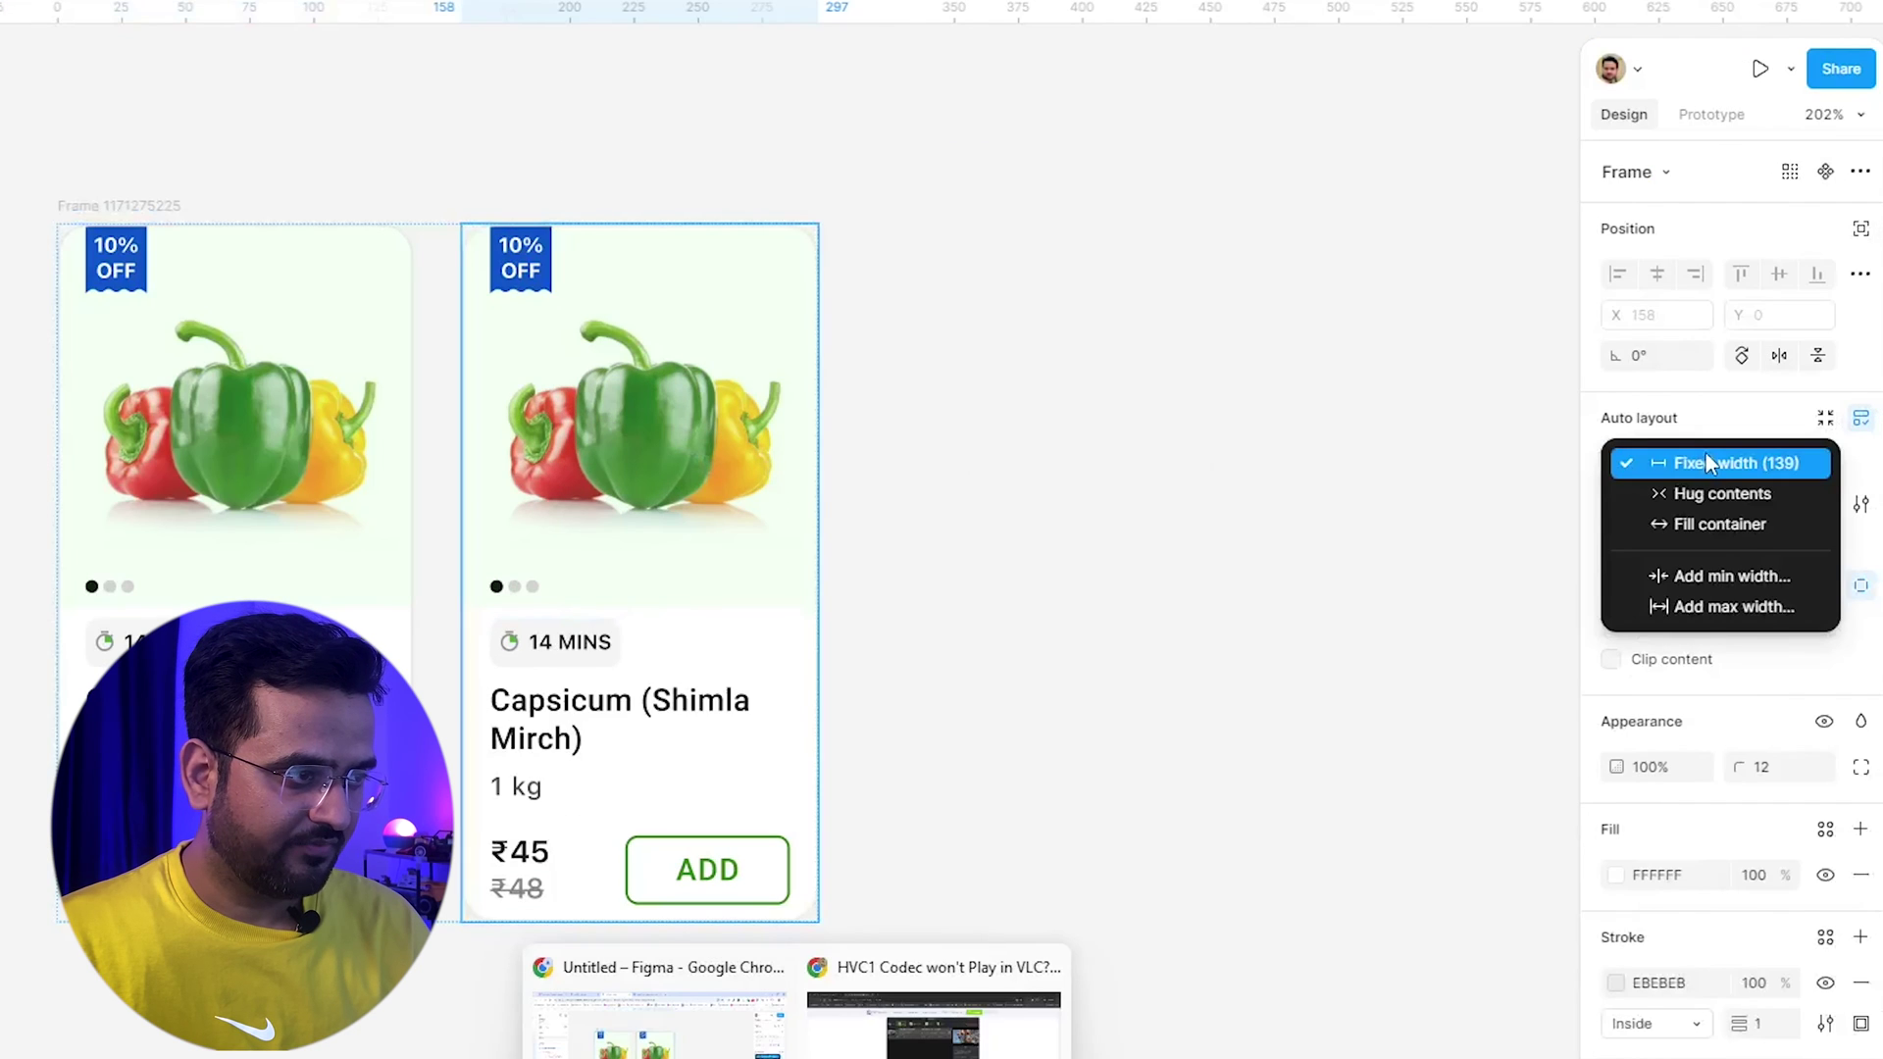
{"action": "left_click", "coordinate": [1645, 525]}
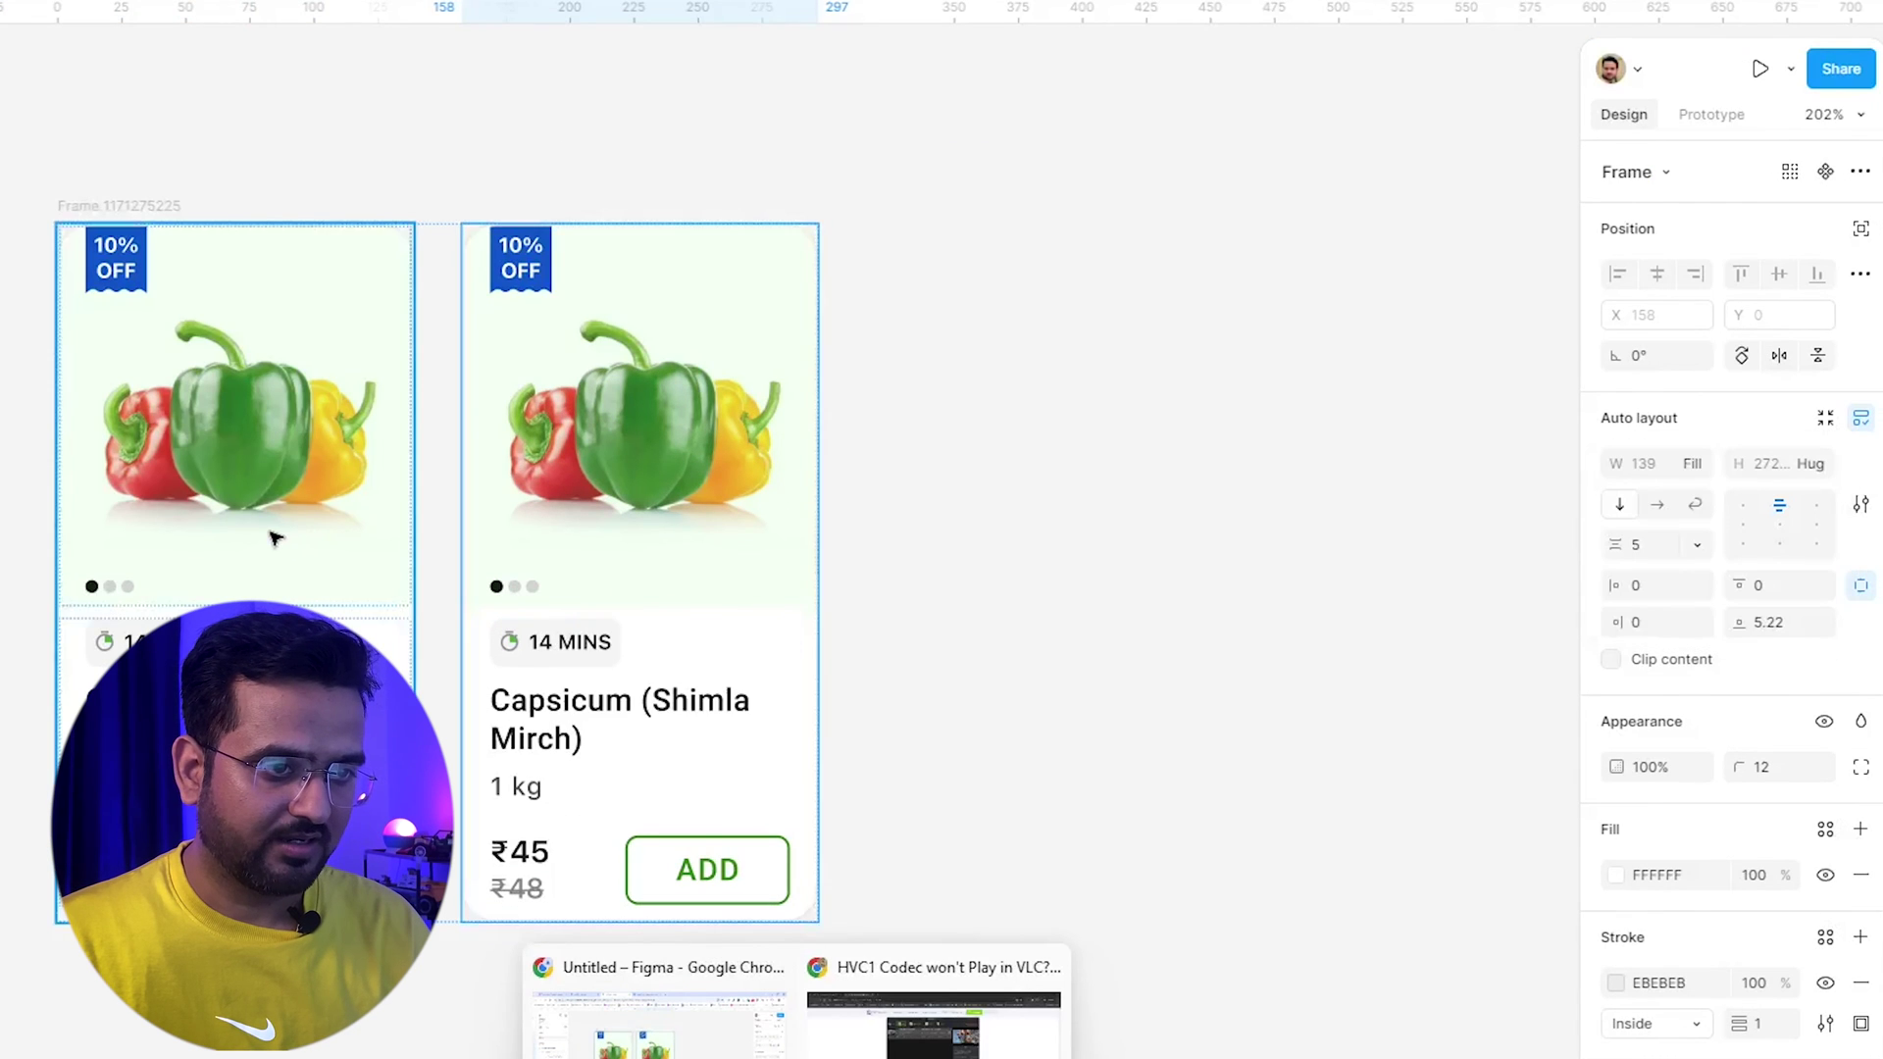
{"action": "left_click", "coordinate": [274, 534]}
{"action": "left_click", "coordinate": [1698, 475]}
{"action": "left_click", "coordinate": [1639, 522]}
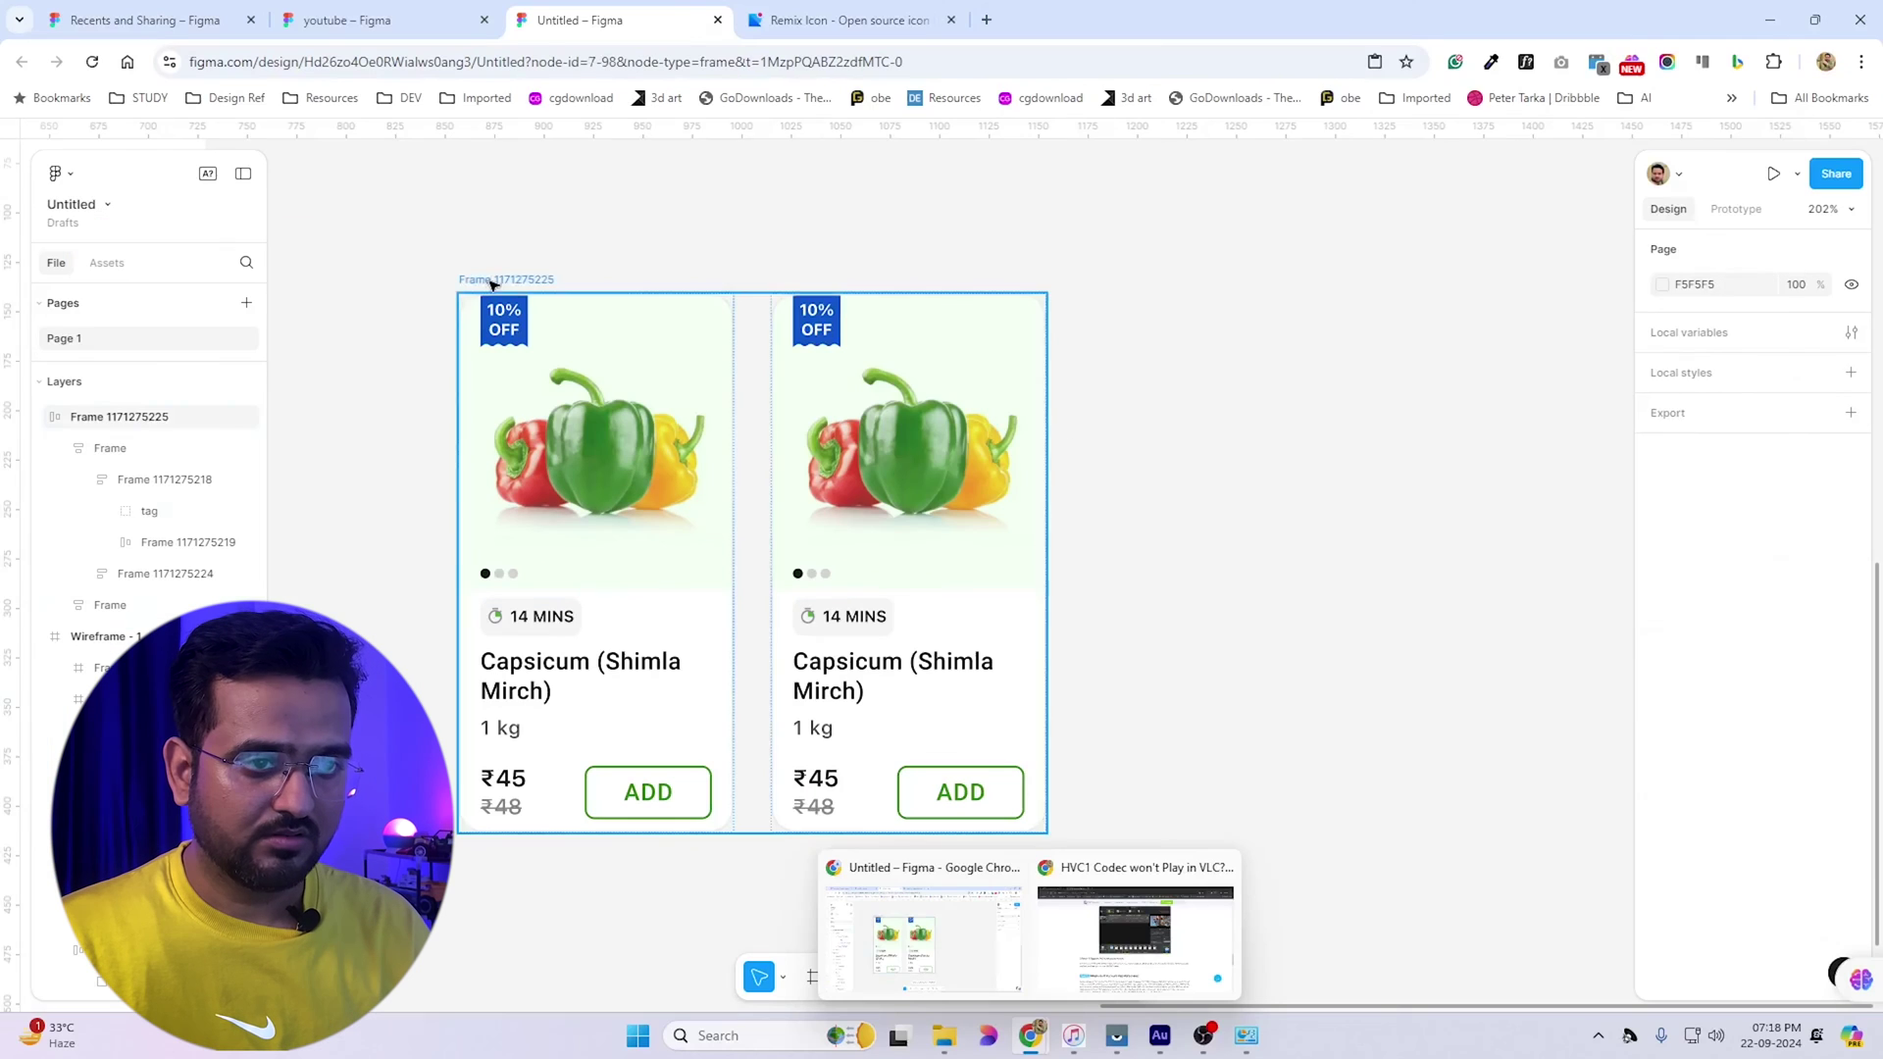
{"action": "key", "text": "Escape"}
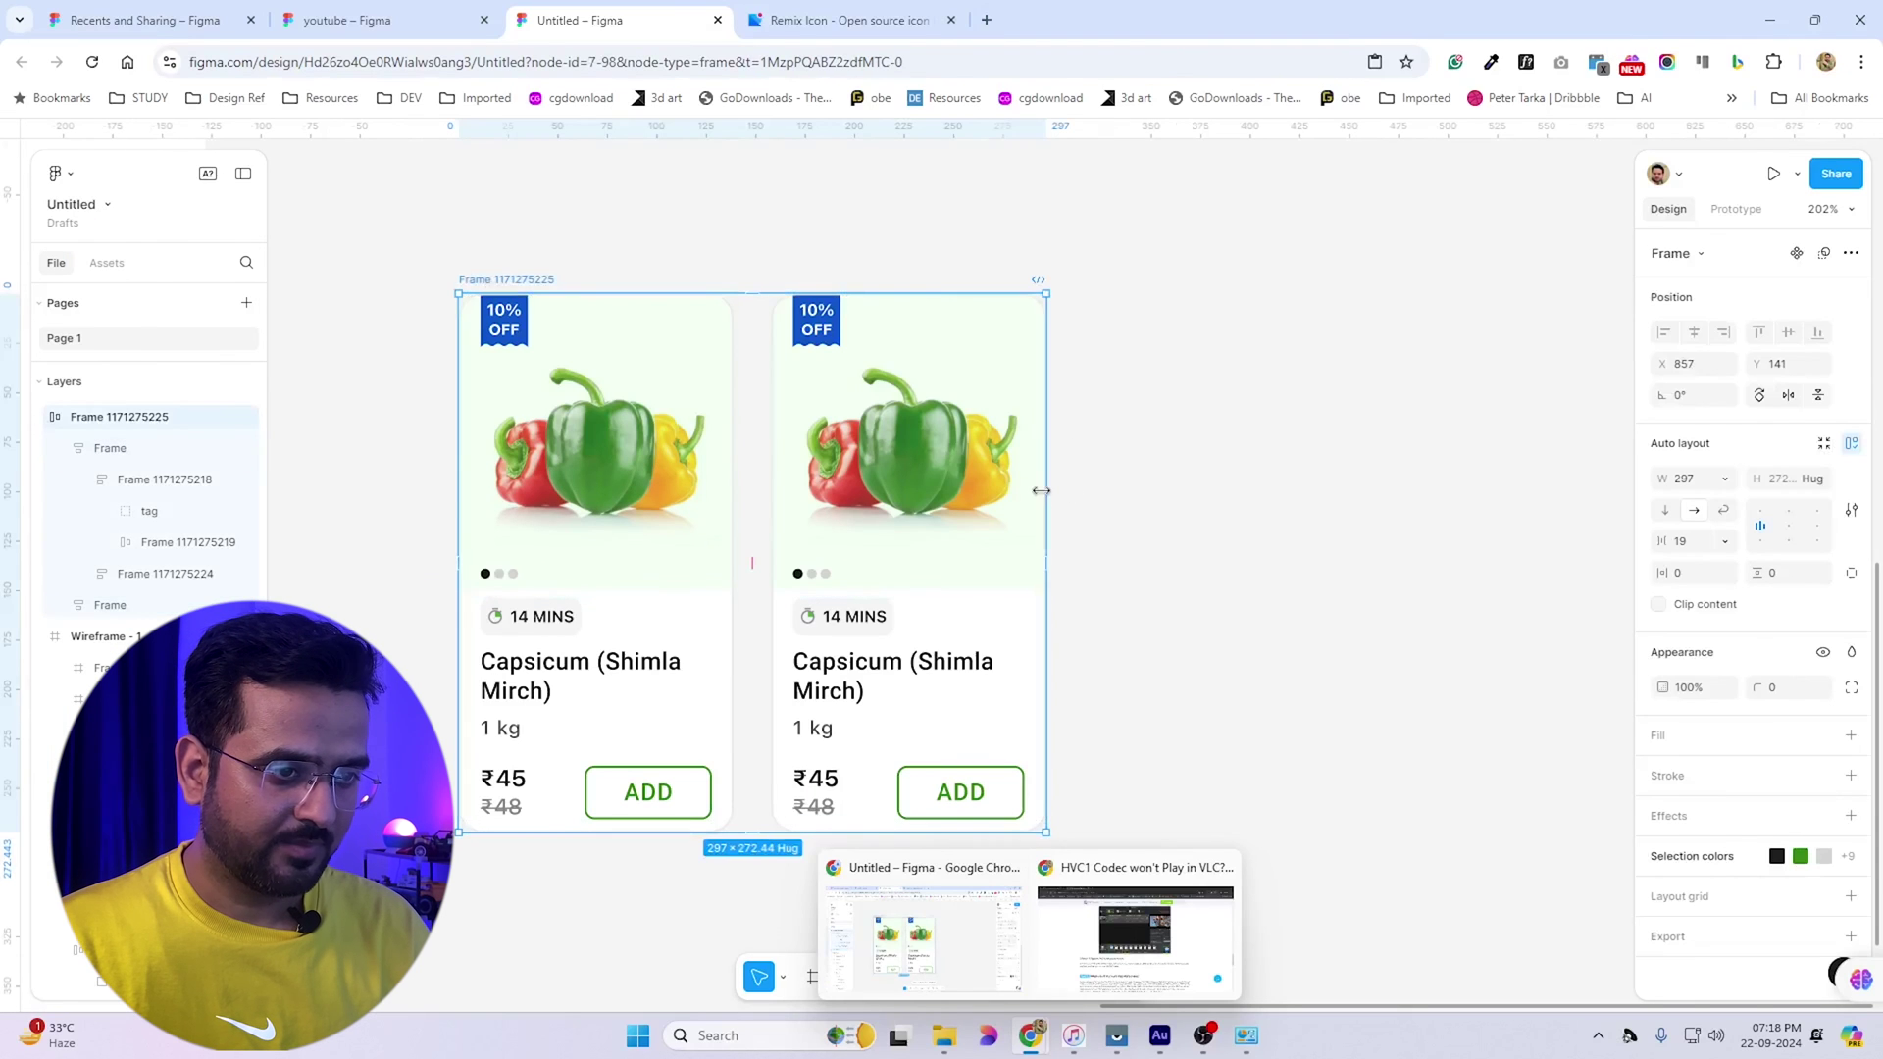
Rename the two card layers inside the auto layout frame as CARD 1 and CARD 2
{"action": "left_click", "coordinate": [55, 448]}
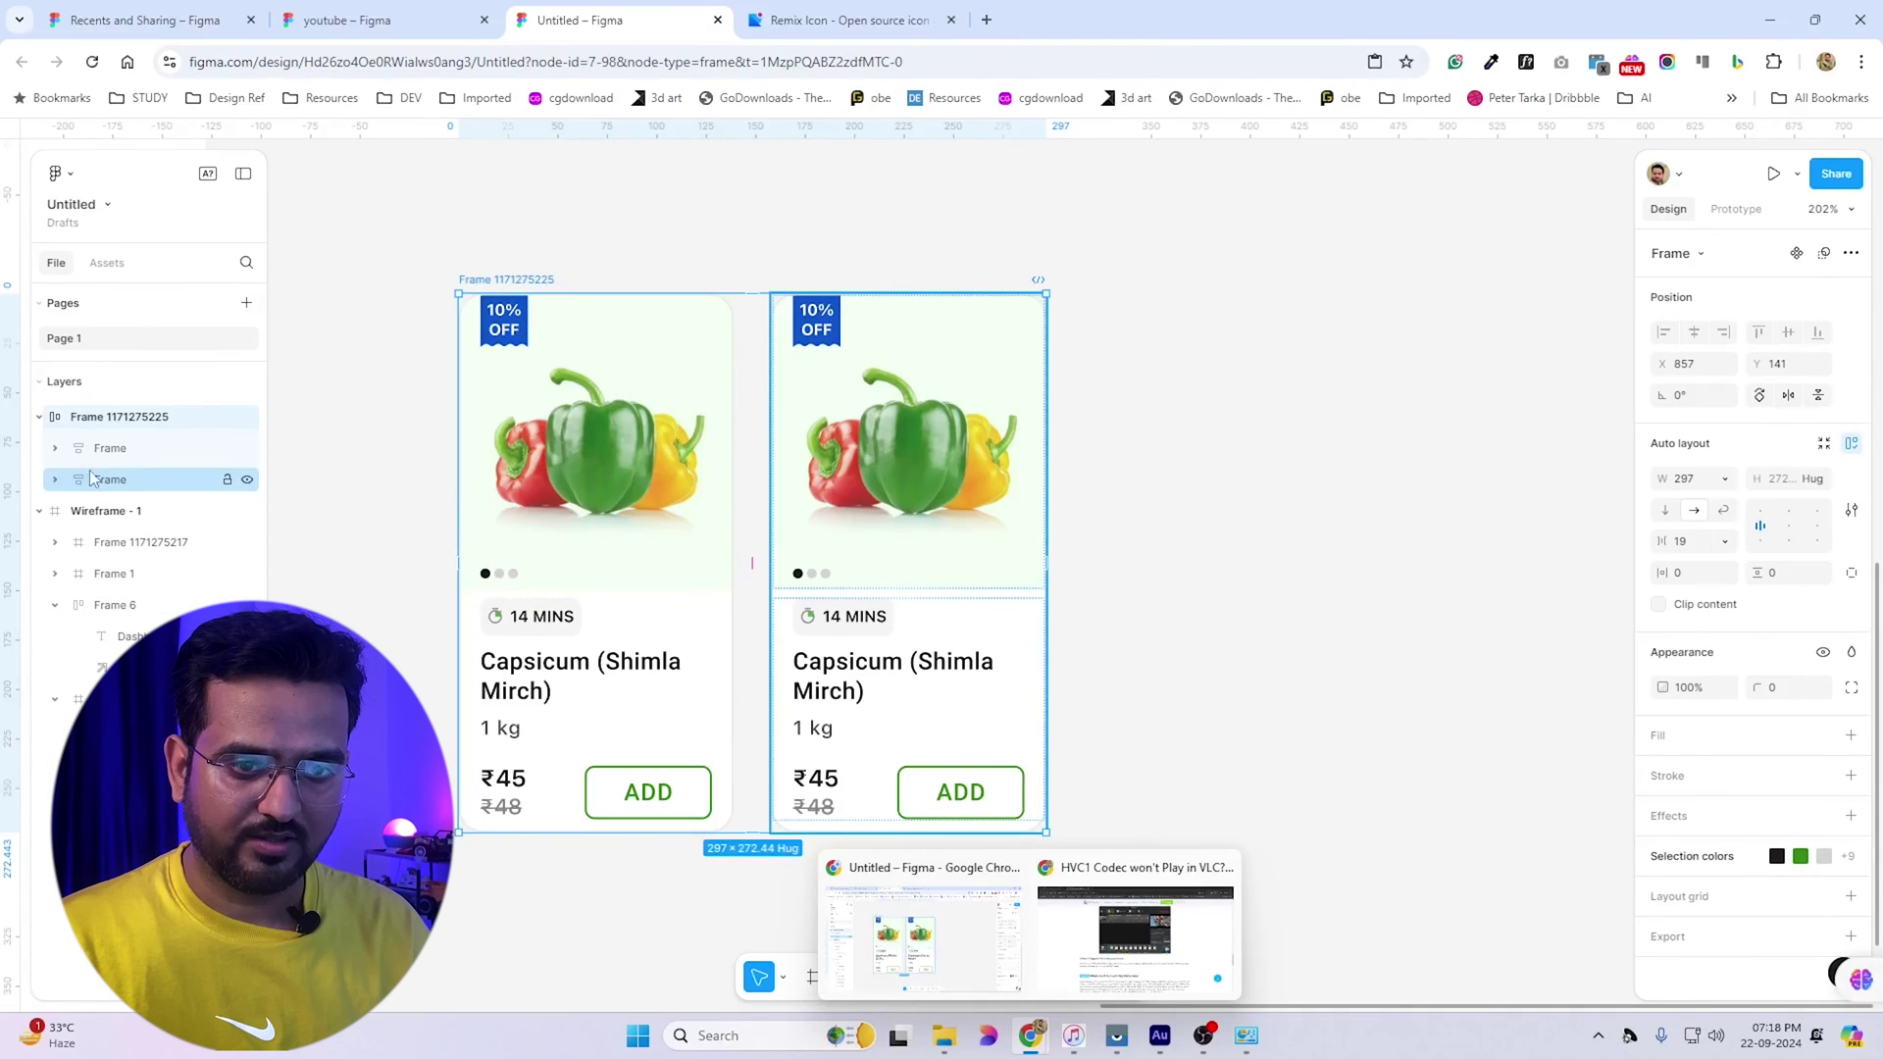
{"action": "double_click", "coordinate": [110, 480]}
{"action": "type", "text": "CARD 2"}
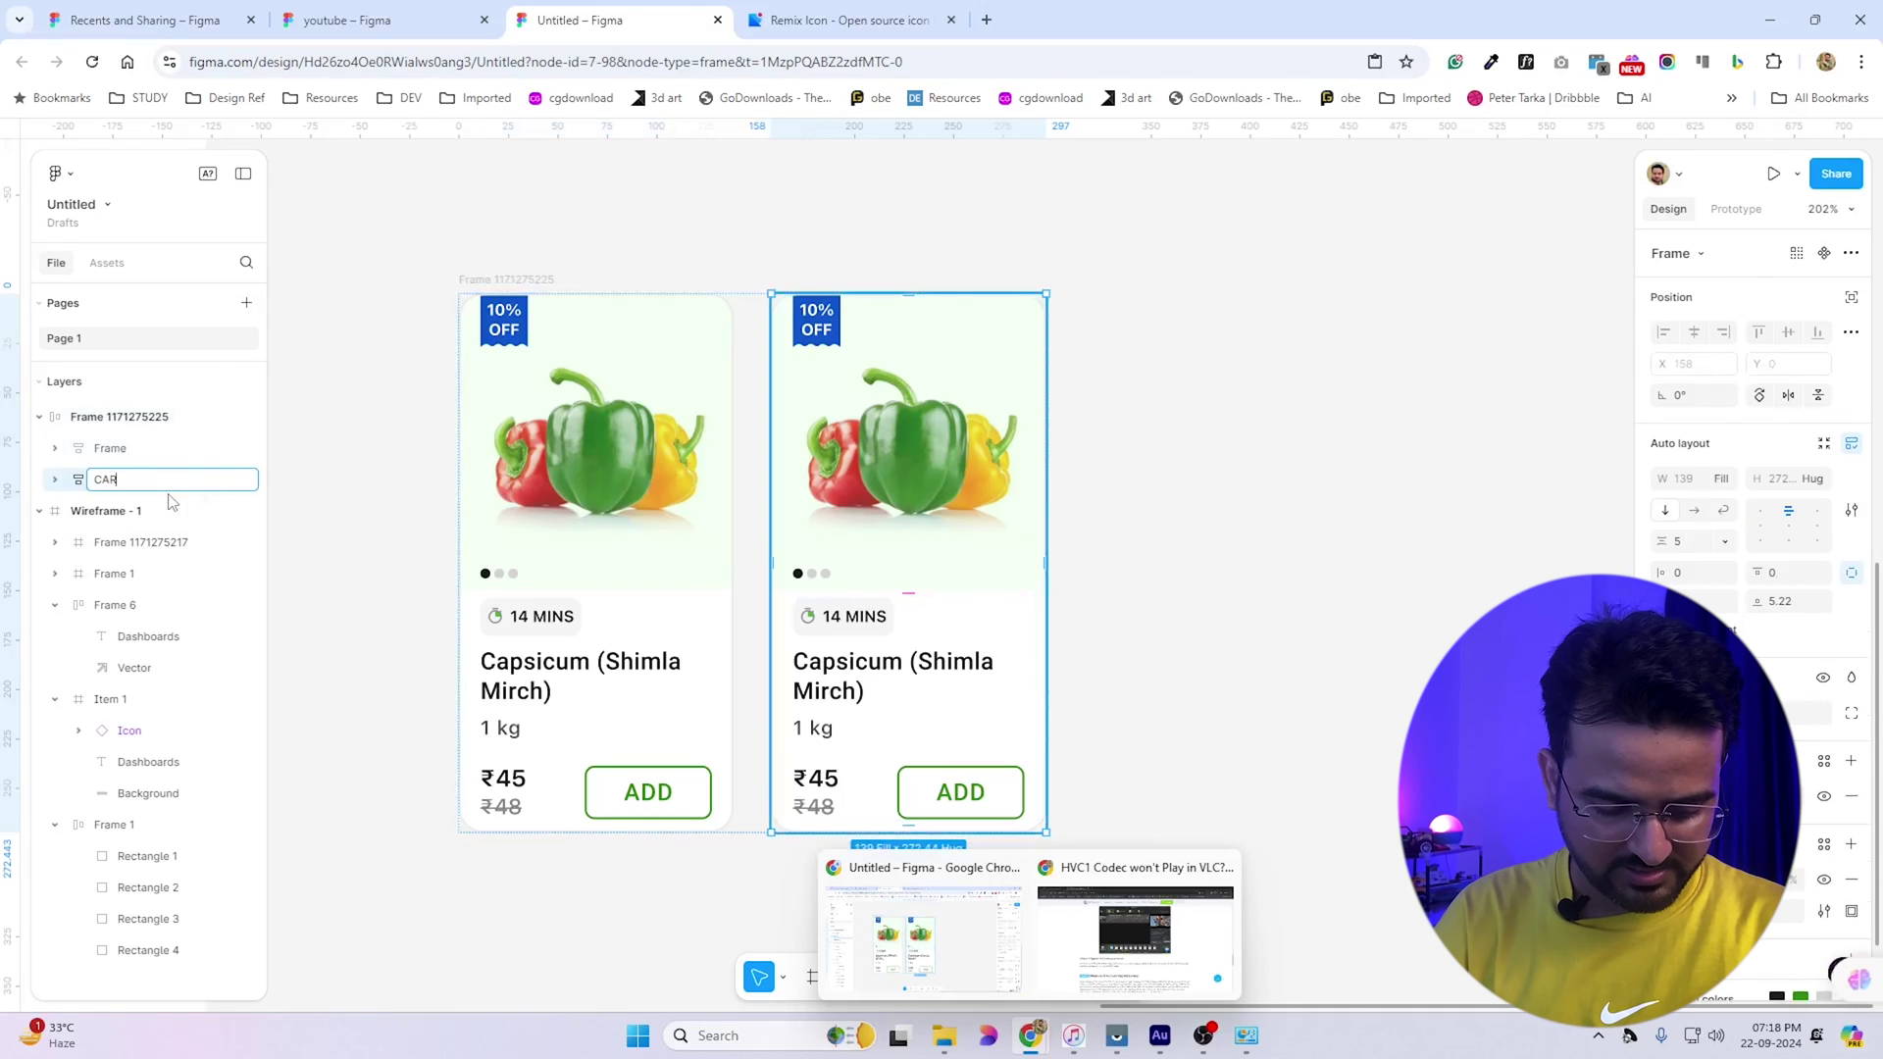
{"action": "key", "text": "Return"}
{"action": "double_click", "coordinate": [110, 448]}
{"action": "type", "text": "CARD 1"}
{"action": "key", "text": "Return"}
{"action": "key", "text": "Escape"}
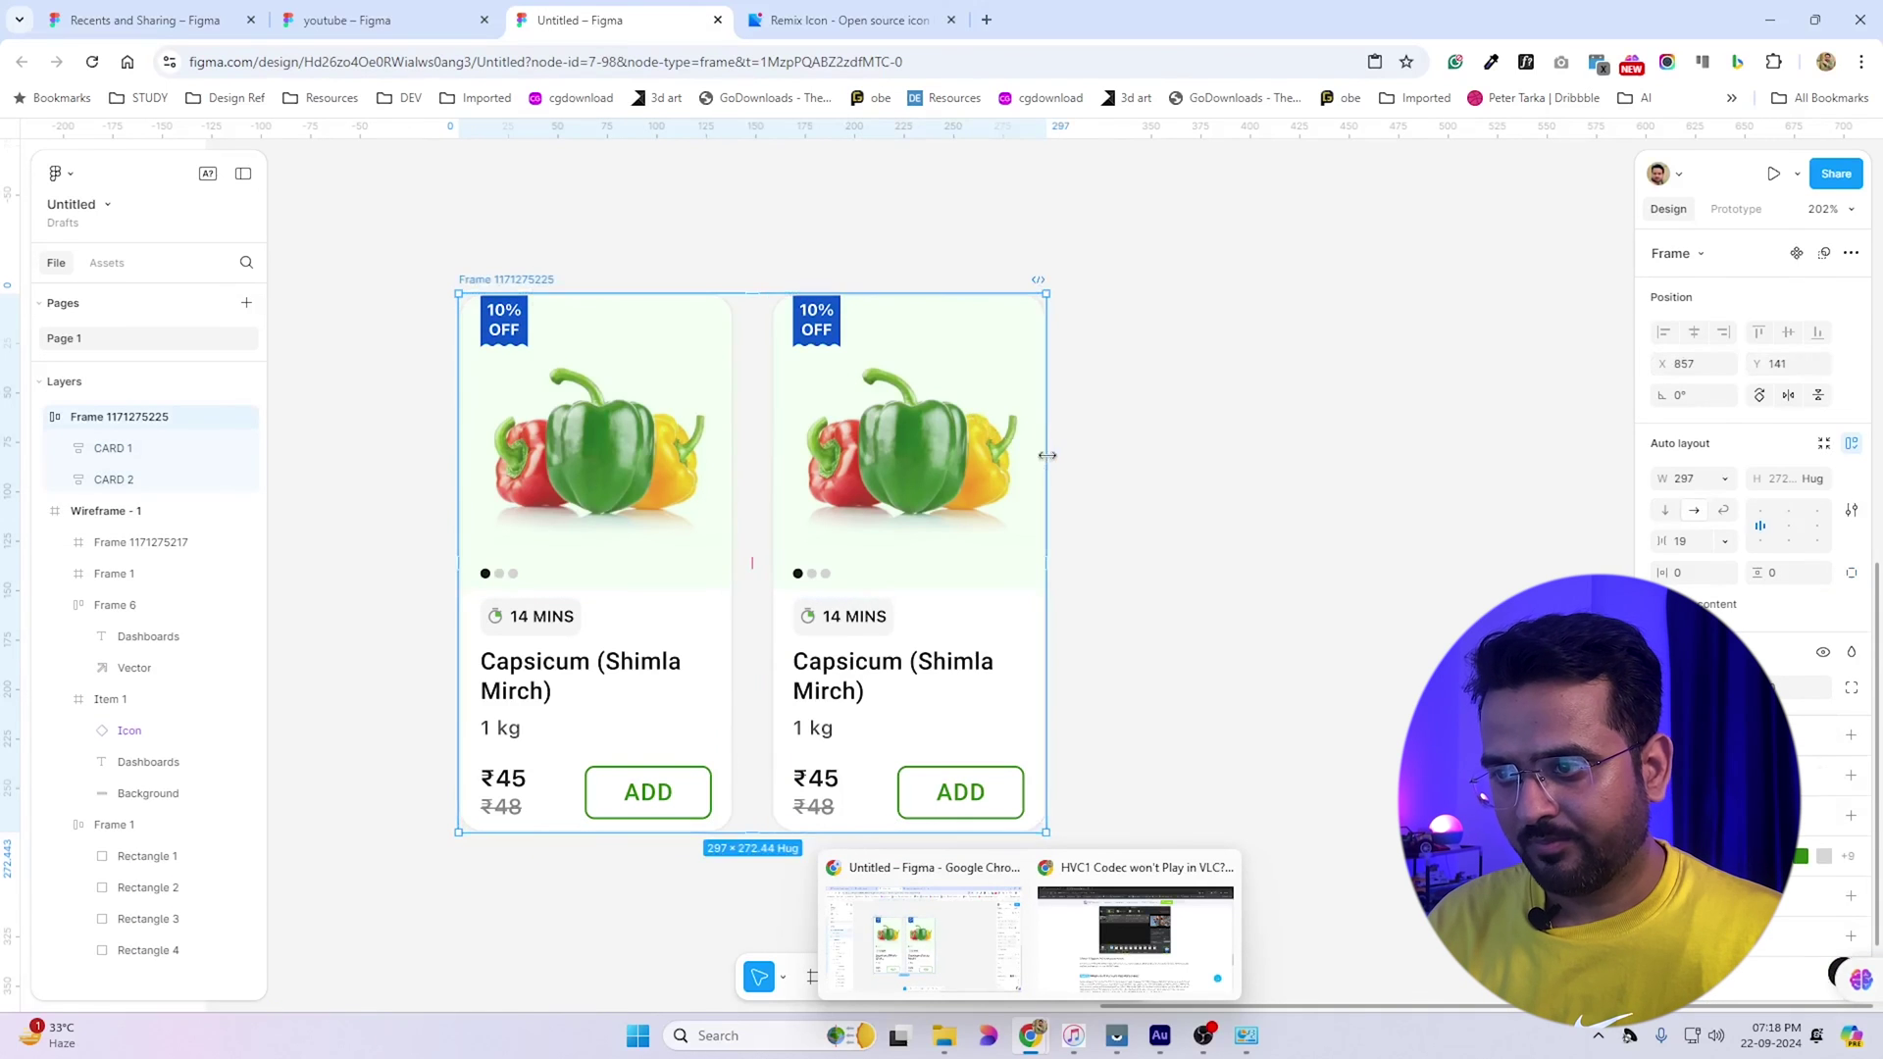
Test the fill behaviour by stretching the two-card frame to about 531 wide and shrinking it, and by narrowing CARD 1
{"action": "left_click_drag", "start_coordinate": [1052, 455], "coordinate": [1554, 455]}
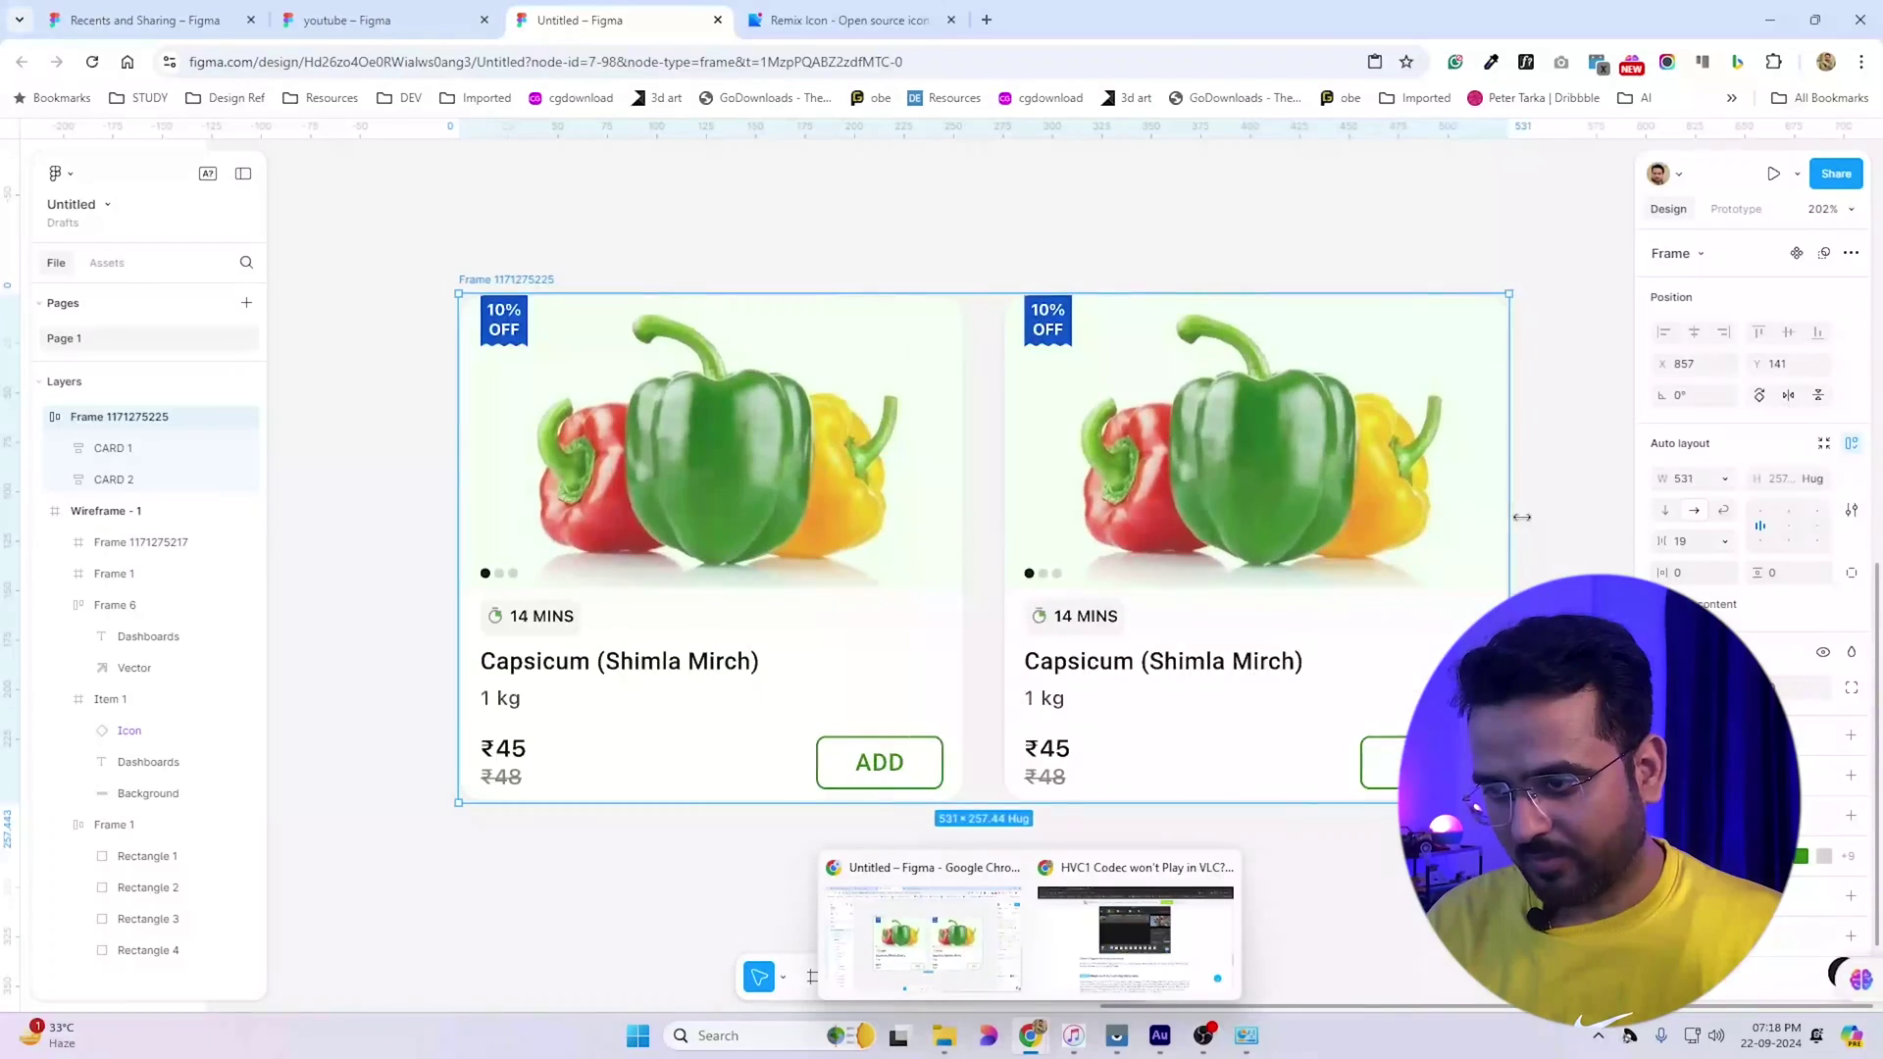
{"action": "left_click_drag", "start_coordinate": [1521, 516], "coordinate": [937, 534]}
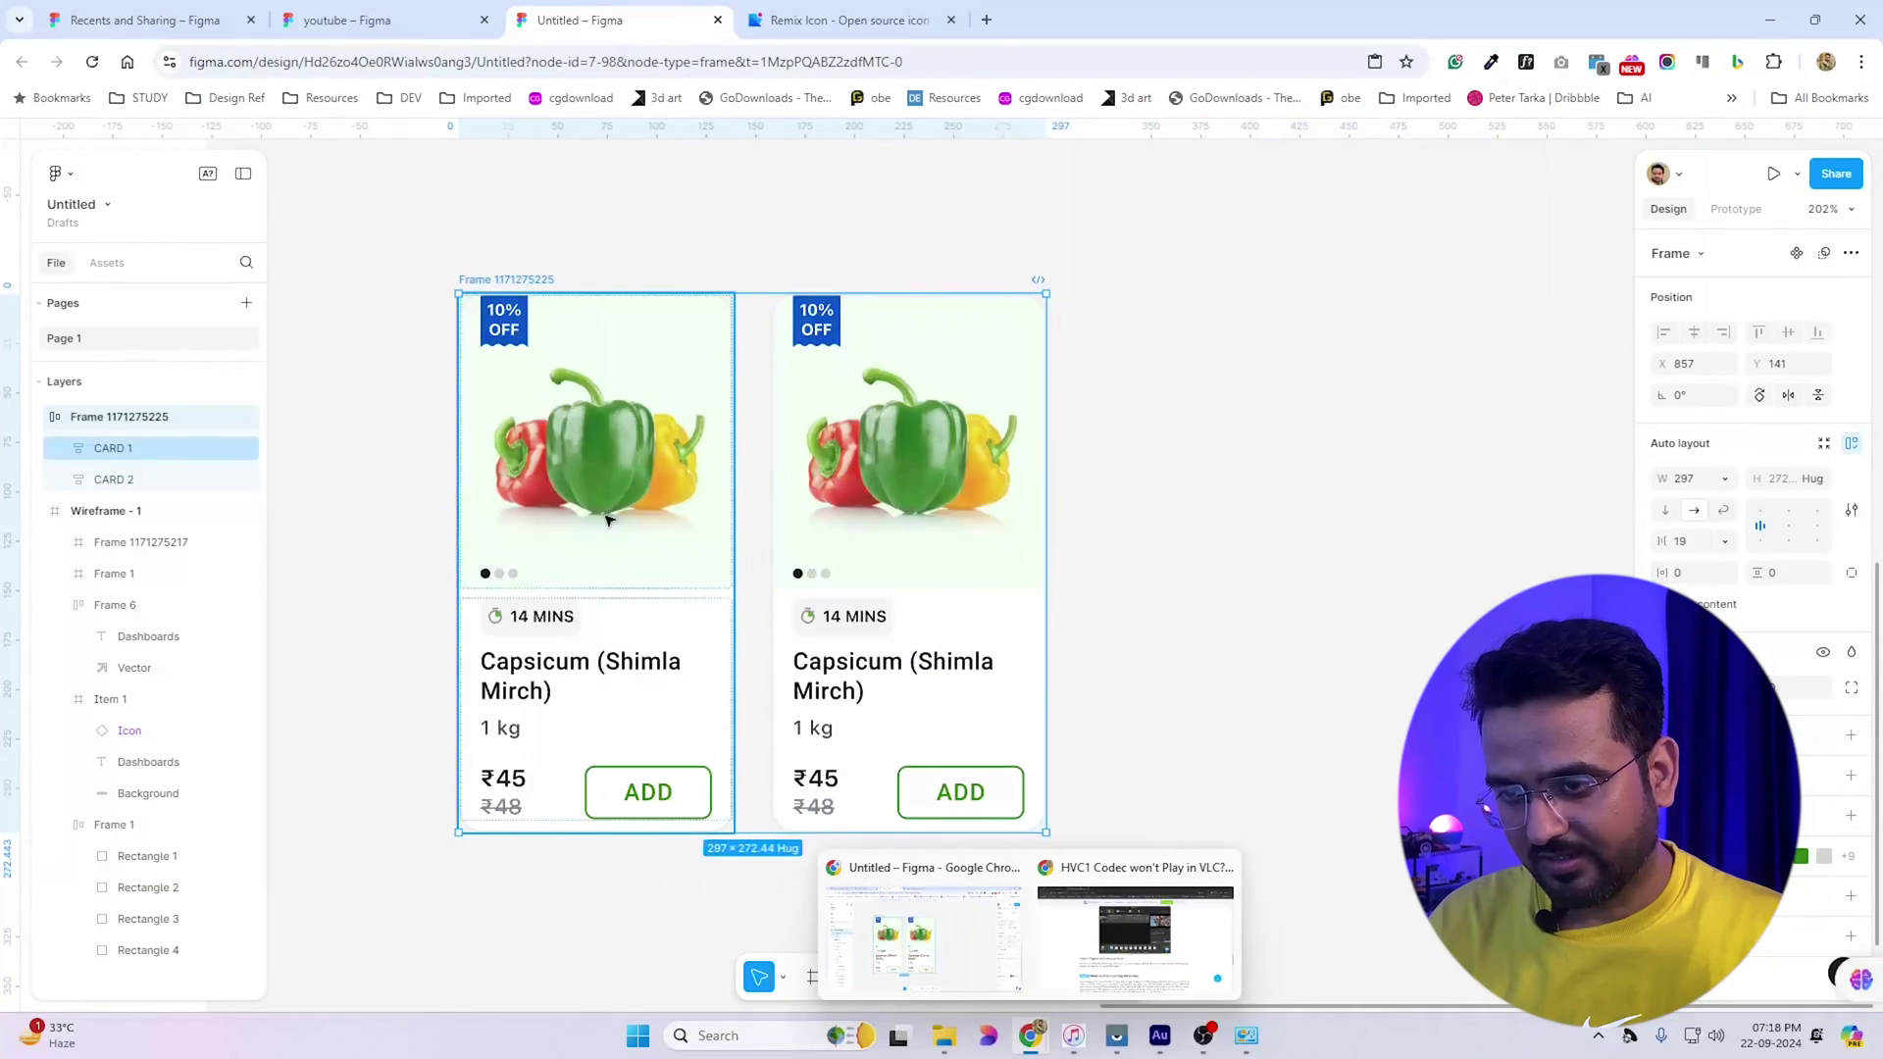
{"action": "left_click", "coordinate": [608, 520]}
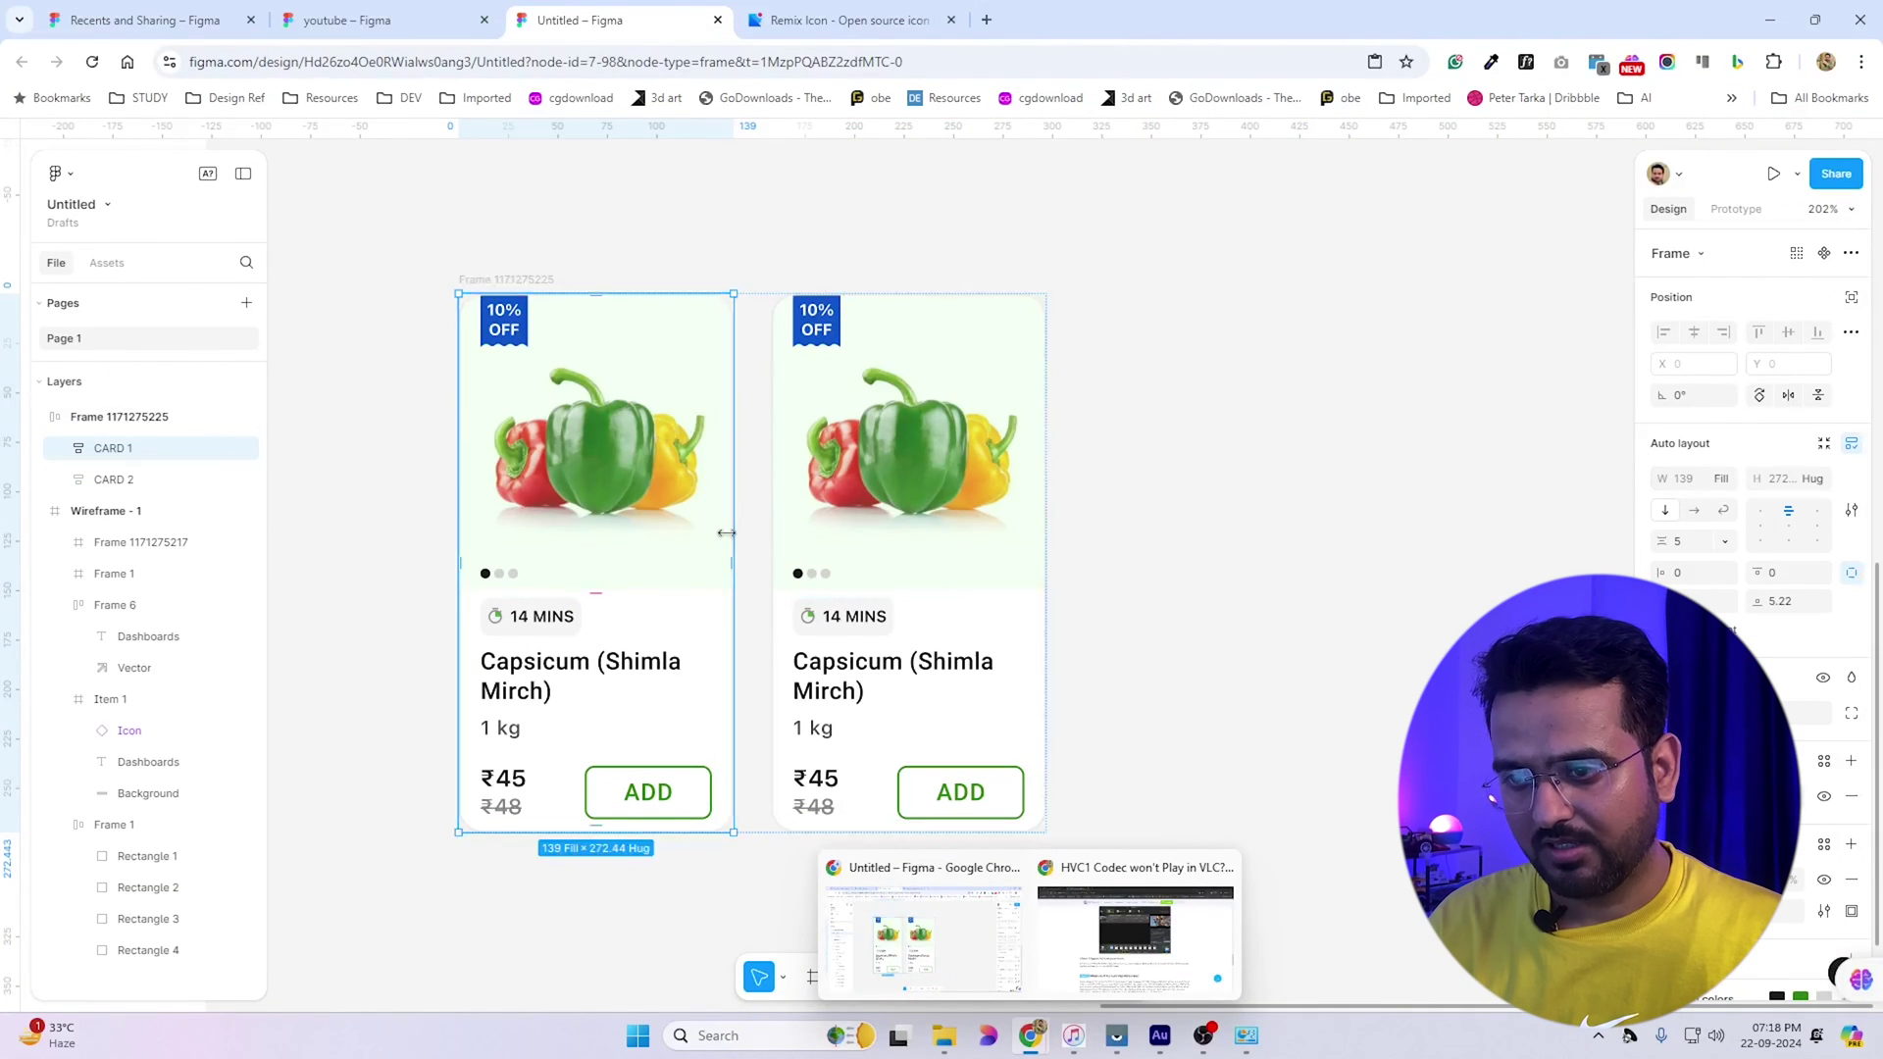
{"action": "left_click_drag", "start_coordinate": [726, 532], "coordinate": [685, 539]}
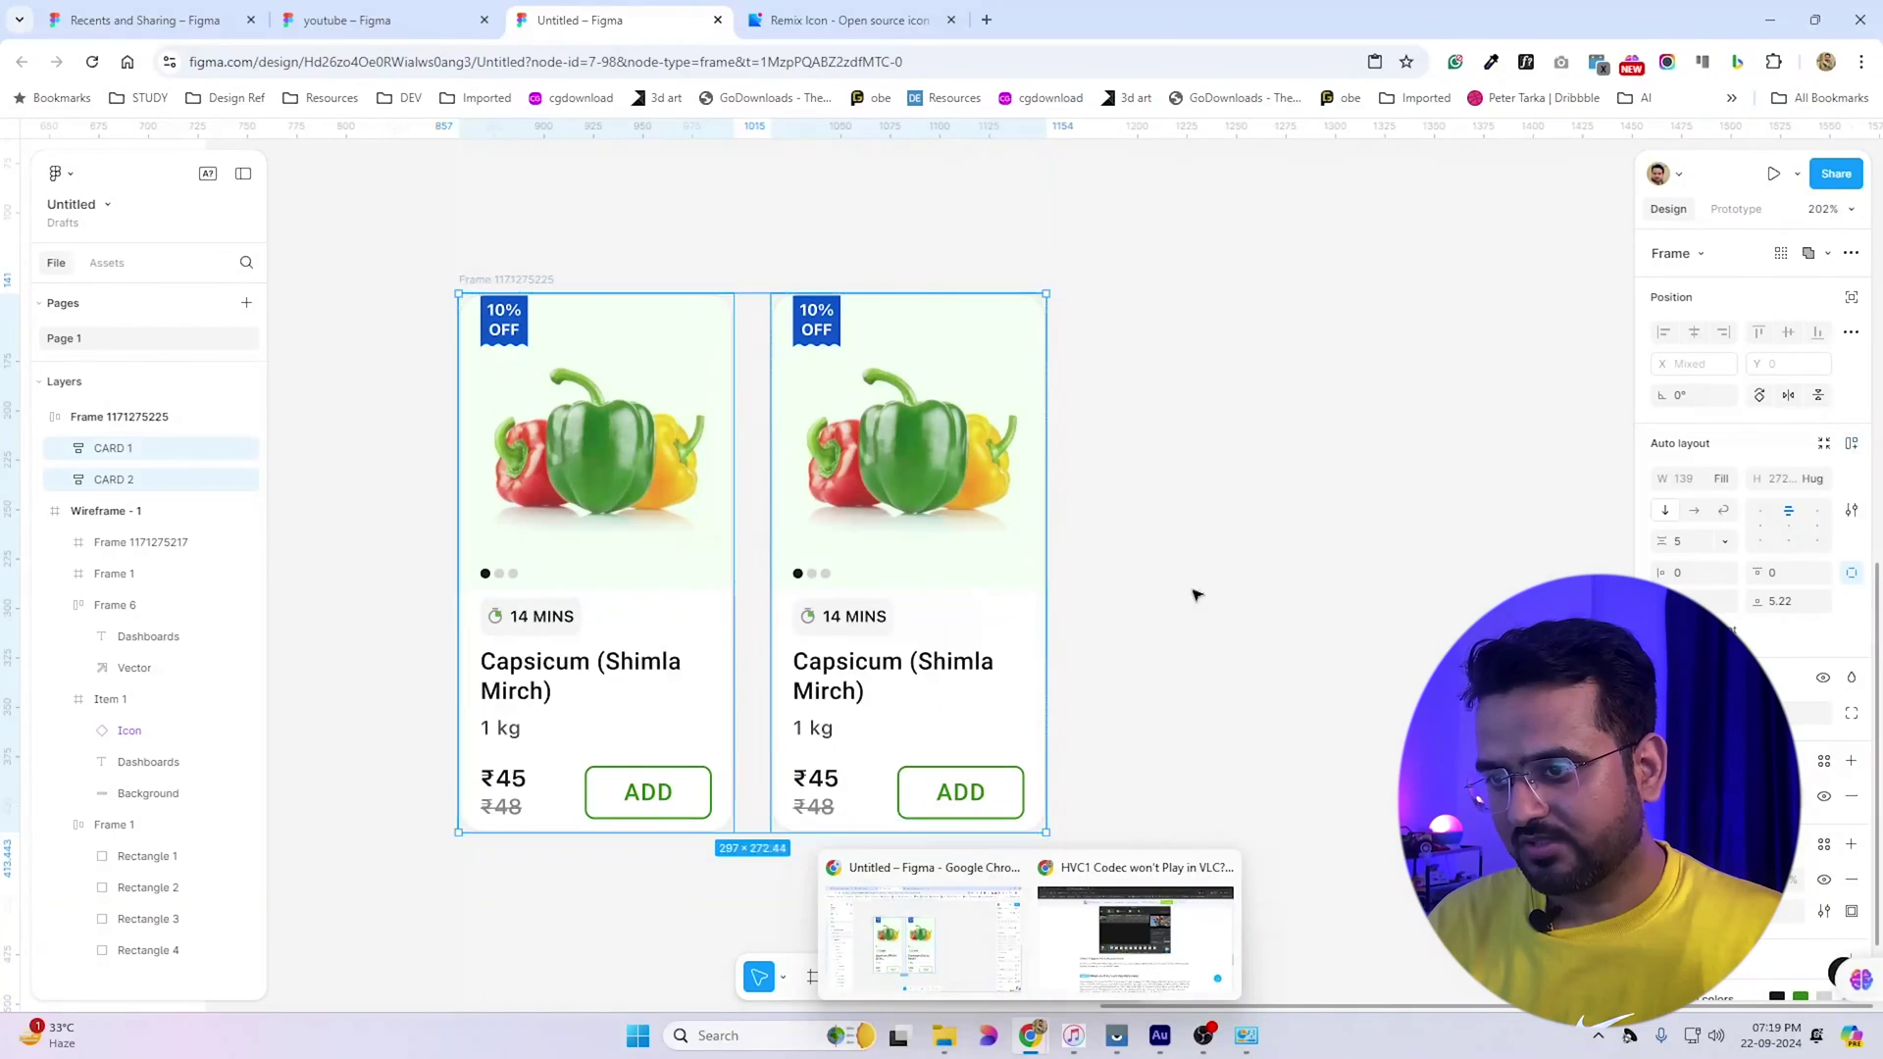
Add a minimum width of 129 to CARD 1 and CARD 2, and resize CARD 1 to test the limit
{"action": "left_click", "coordinate": [1725, 482]}
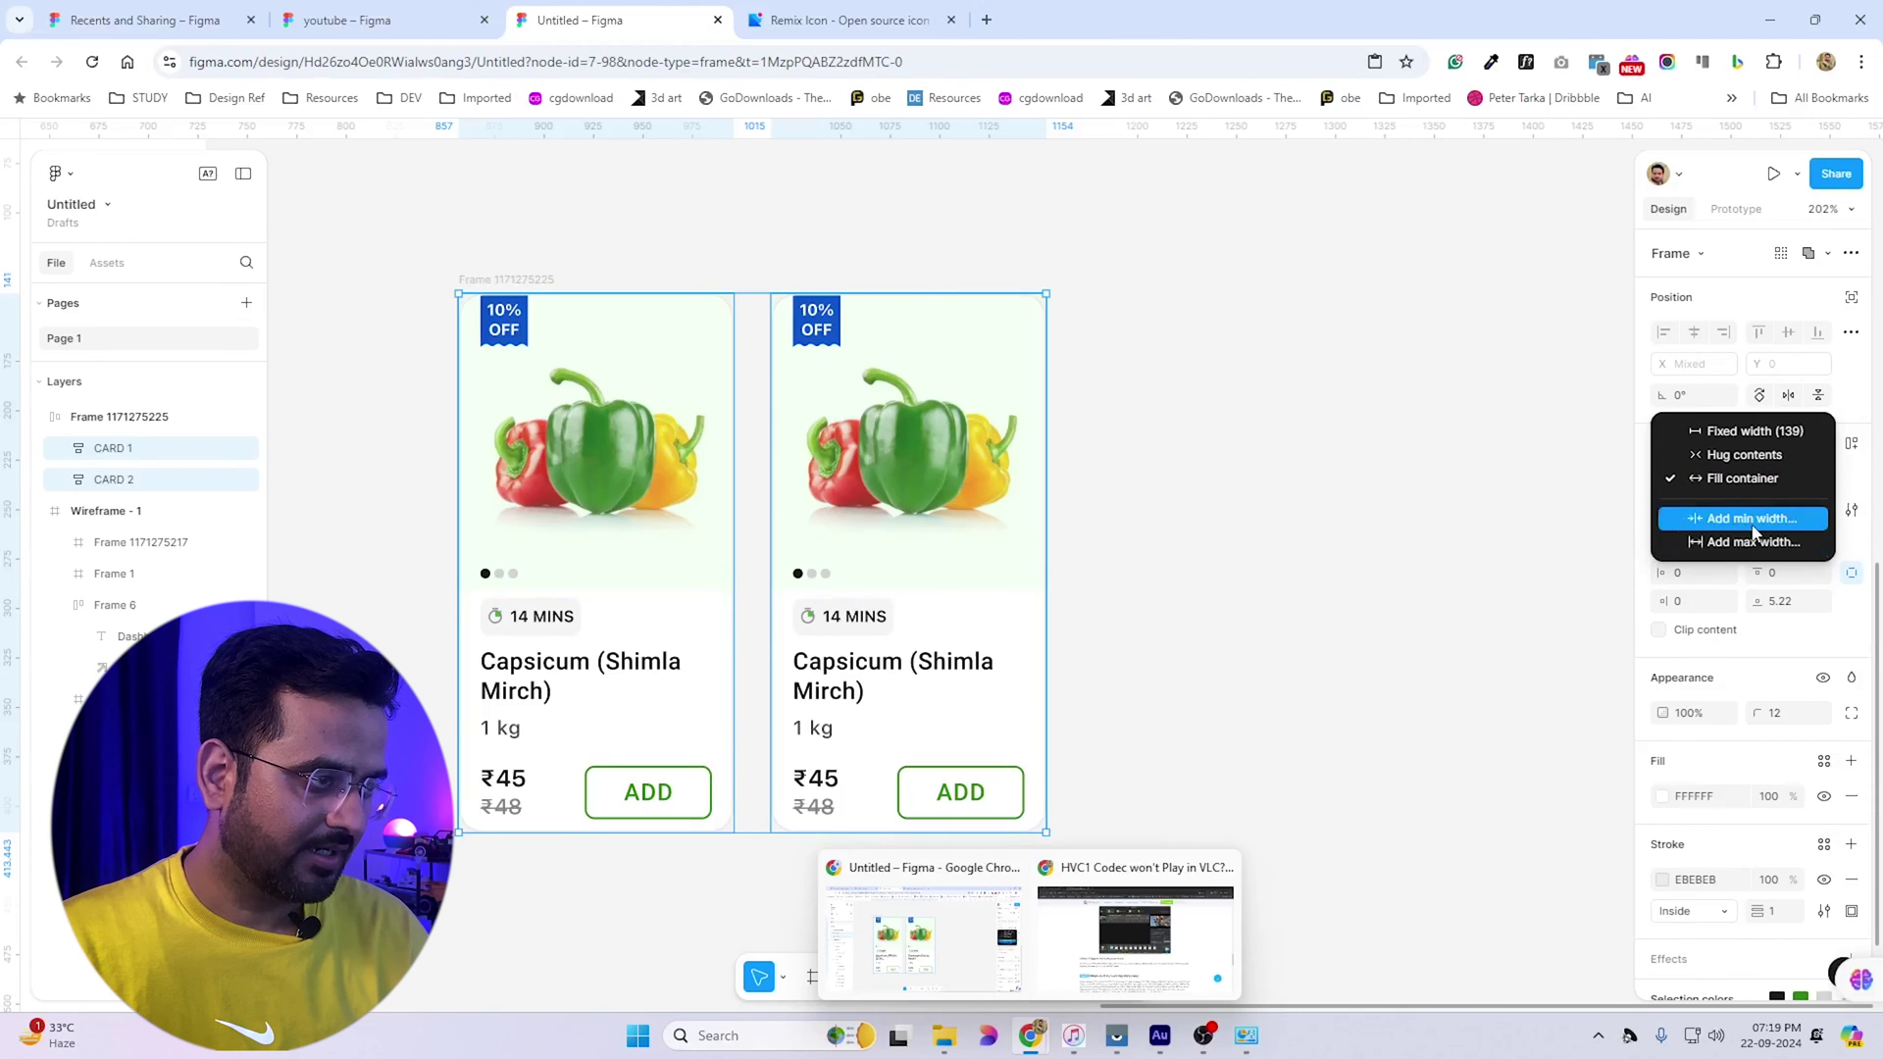
{"action": "left_click", "coordinate": [1753, 527]}
{"action": "type", "text": "129"}
{"action": "key", "text": "Return"}
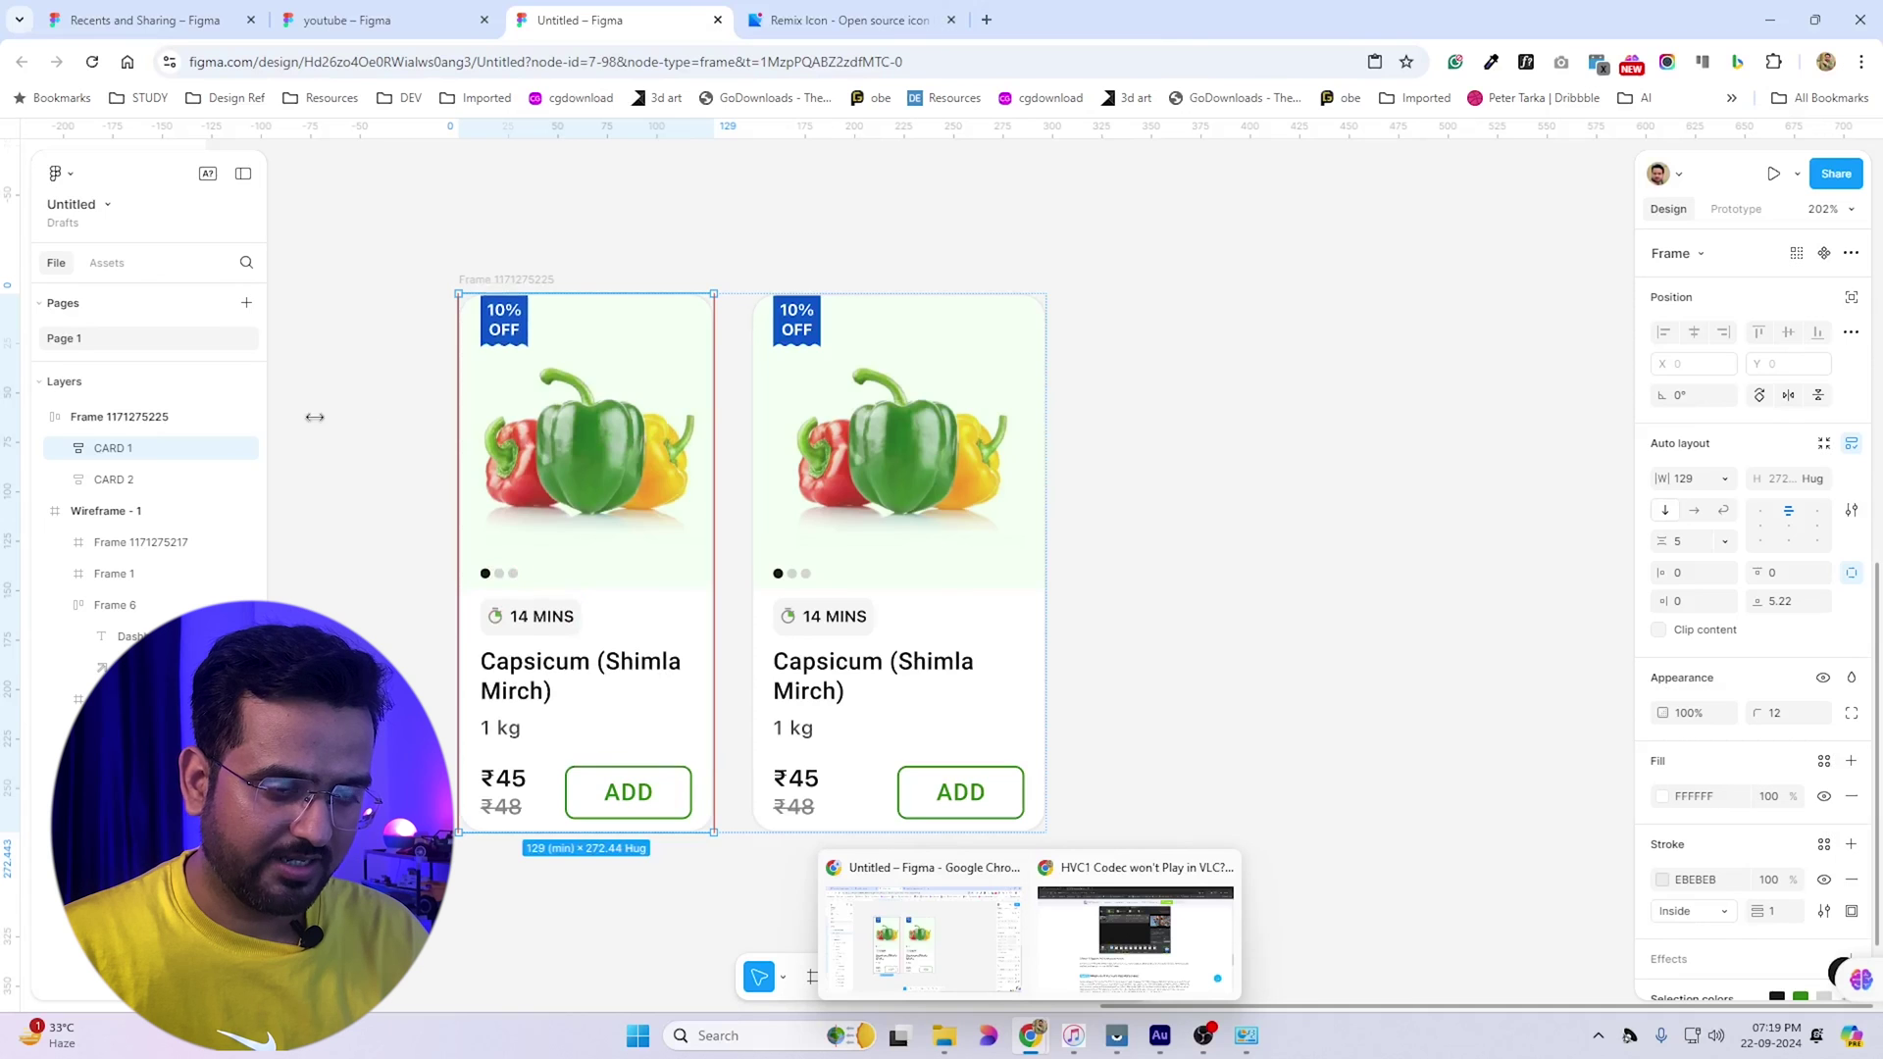
{"action": "mouse_move", "coordinate": [714, 462]}
{"action": "left_mouse_down"}
{"action": "mouse_move", "coordinate": [1521, 462]}
{"action": "mouse_move", "coordinate": [733, 462]}
{"action": "left_mouse_up"}
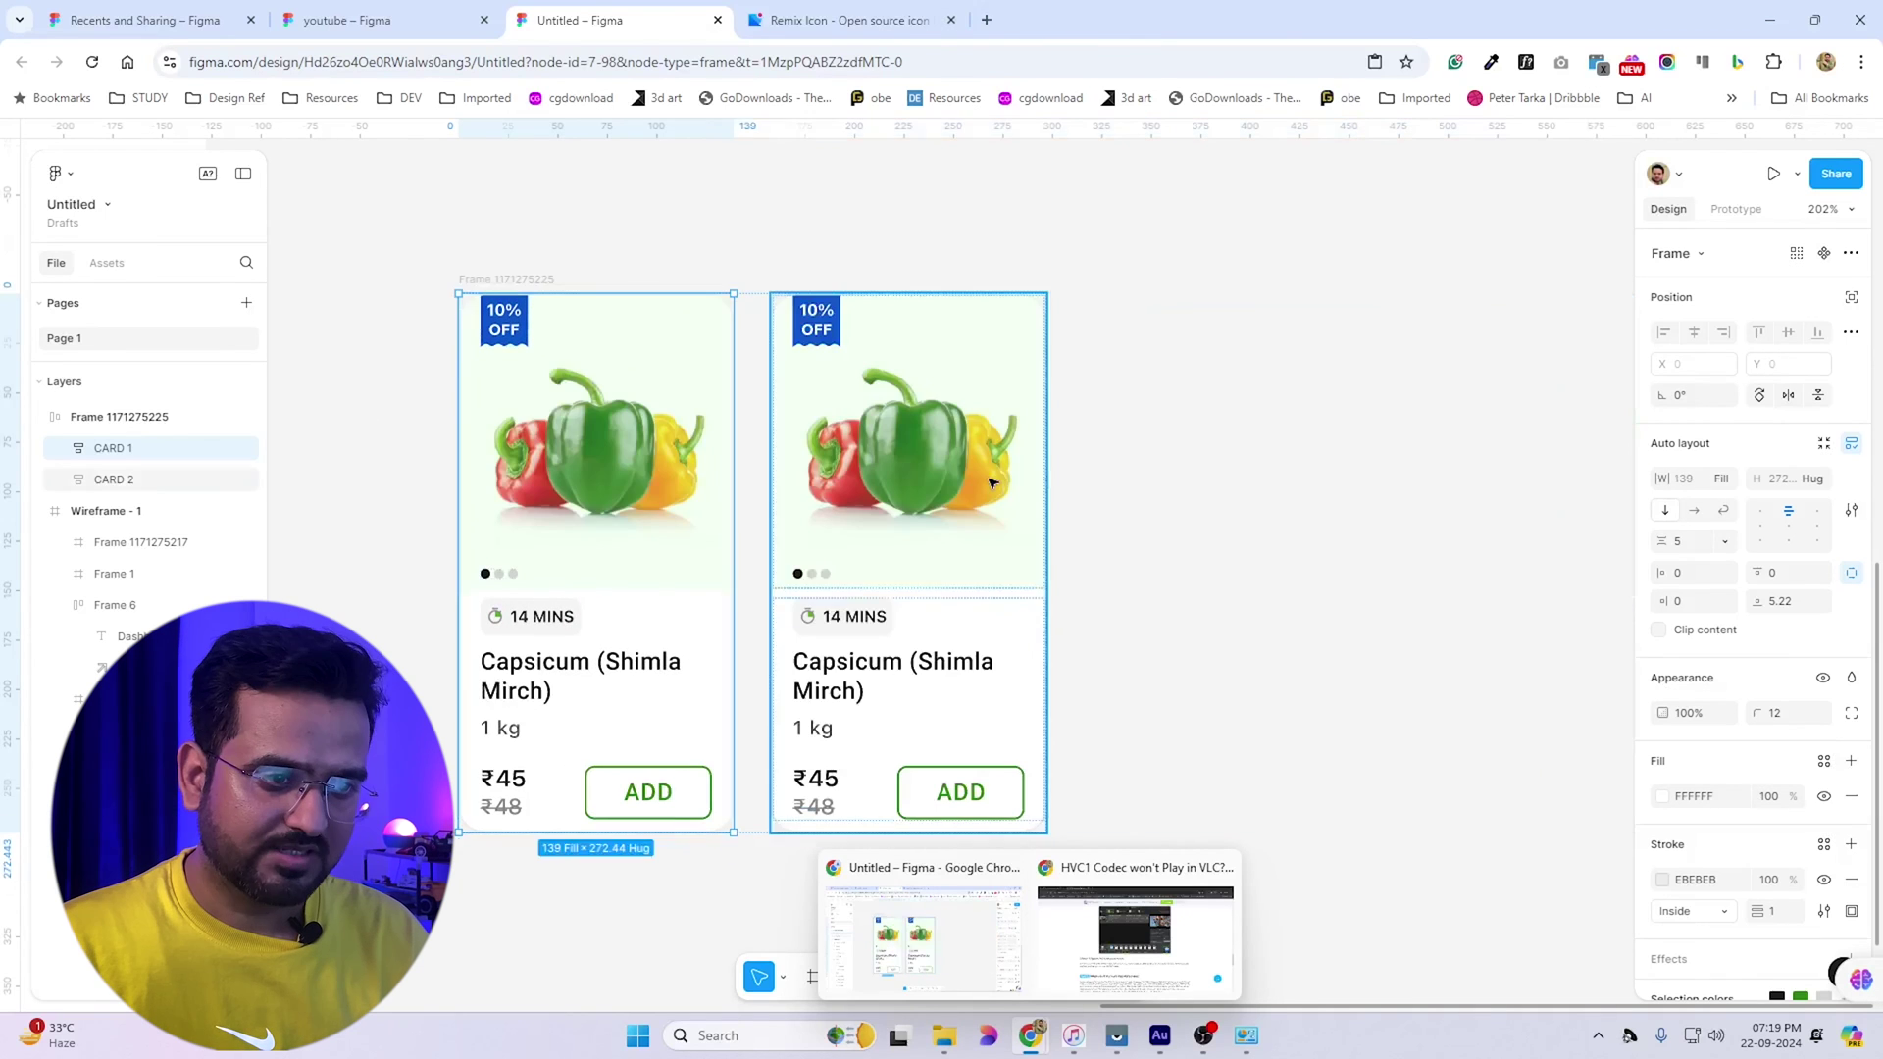
Test the wrapping behaviour of the two-card frame by stretching it to about 499 wide and narrowing it again
{"action": "left_click", "coordinate": [992, 483]}
{"action": "left_click_drag", "start_coordinate": [1048, 474], "coordinate": [706, 369]}
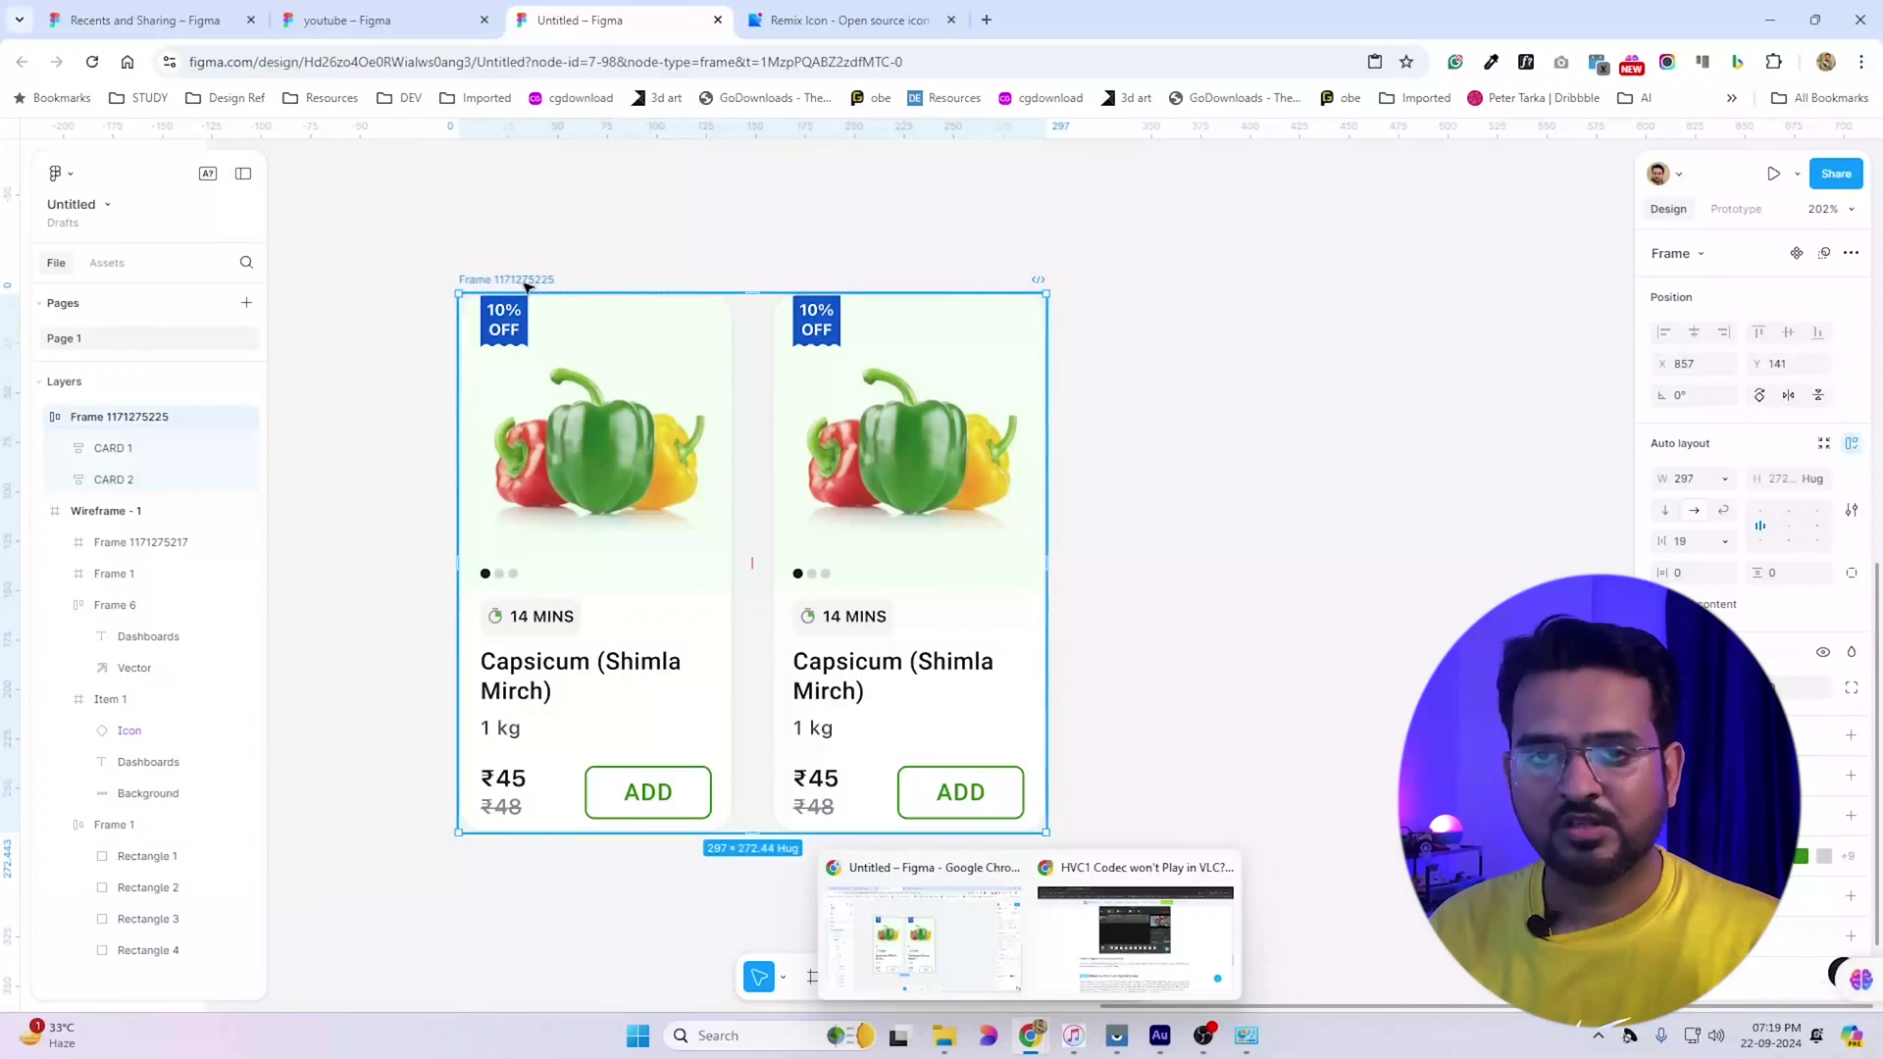
{"action": "key", "text": "Escape"}
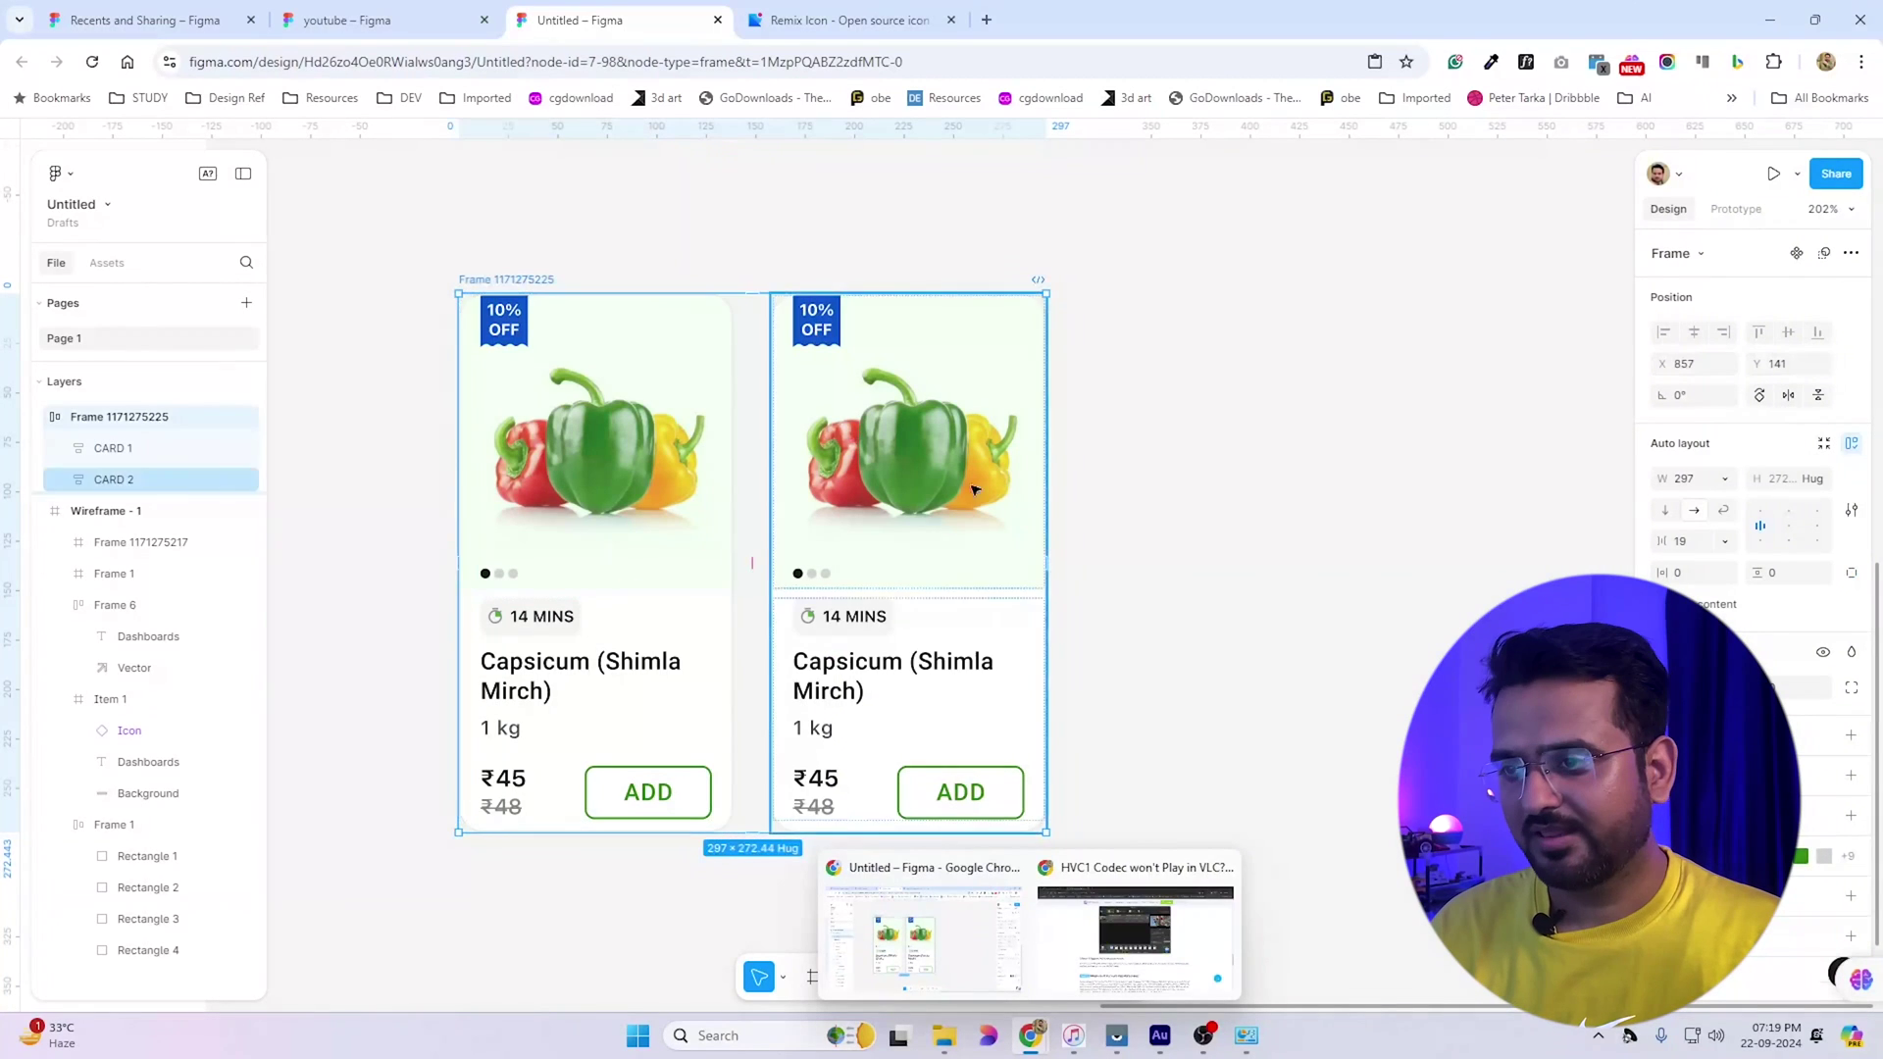
{"action": "mouse_move", "coordinate": [1049, 507]}
{"action": "left_mouse_down"}
{"action": "mouse_move", "coordinate": [1493, 523]}
{"action": "mouse_move", "coordinate": [804, 521]}
{"action": "mouse_move", "coordinate": [1042, 523]}
{"action": "left_mouse_up"}
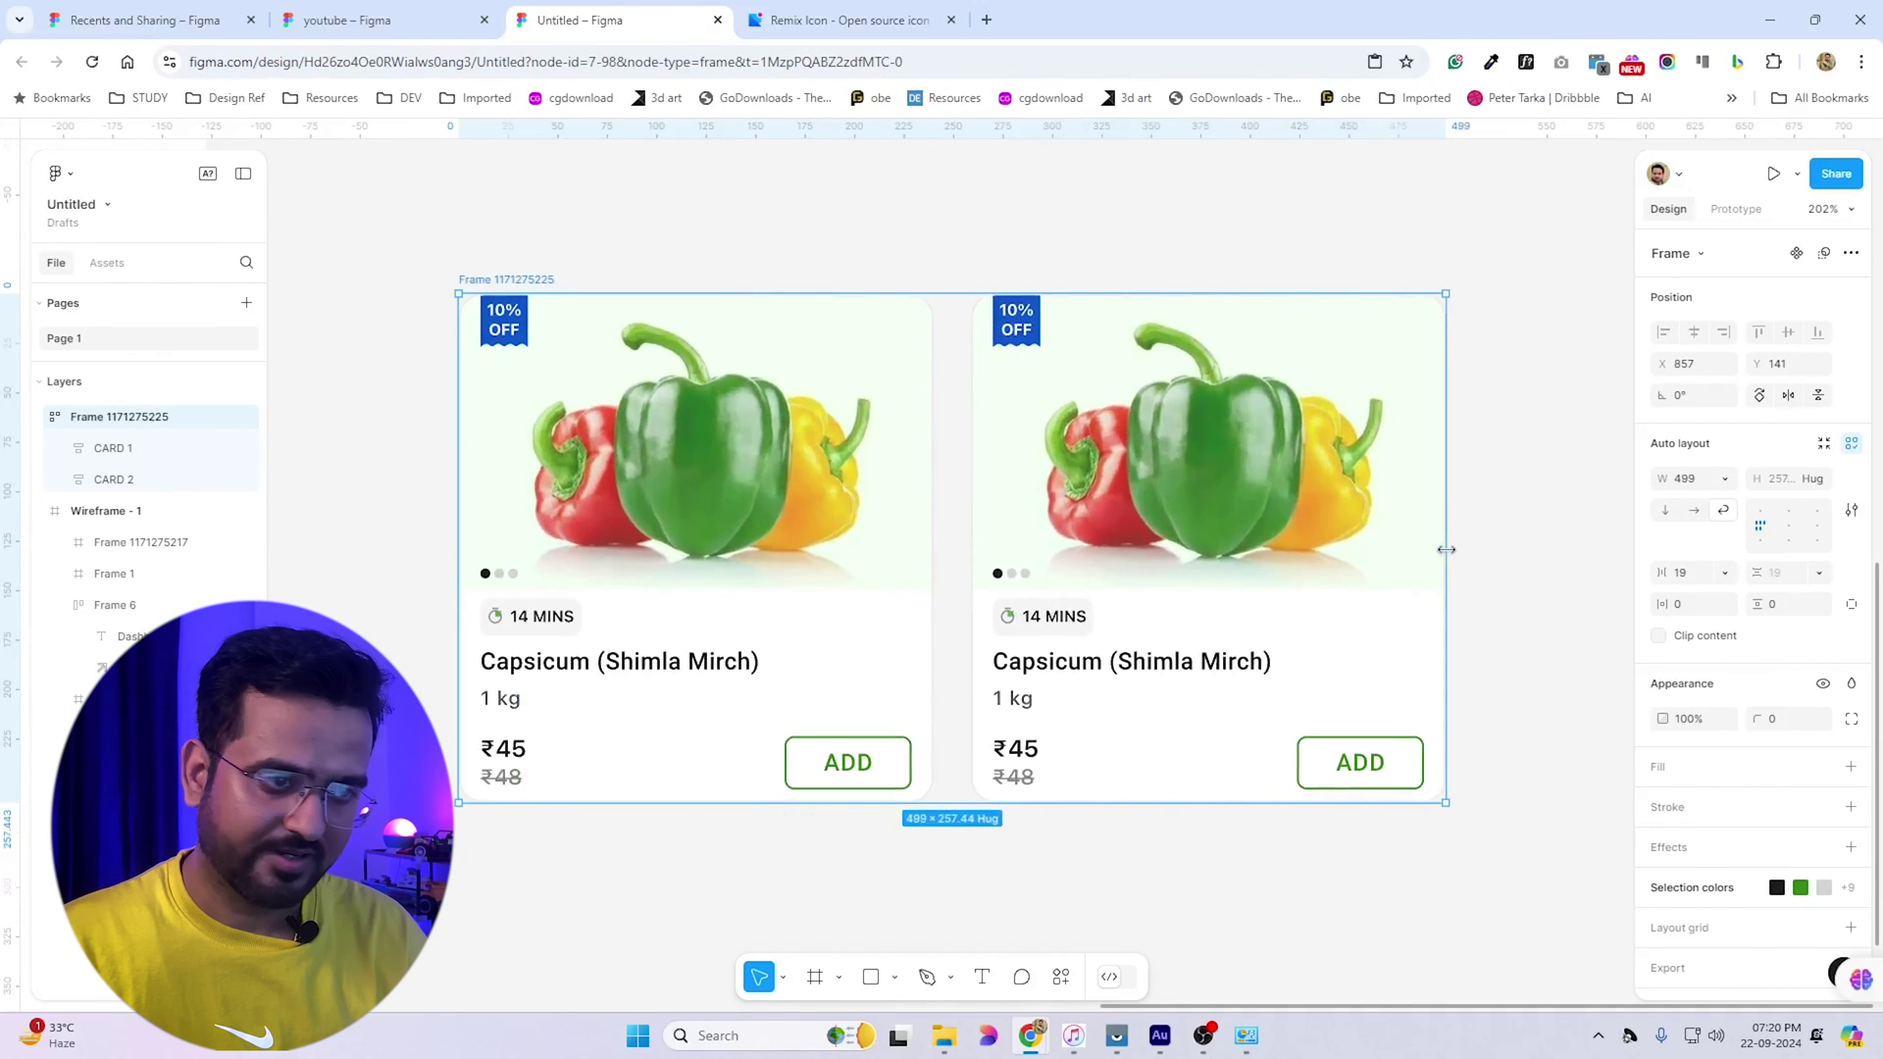
{"action": "left_click_drag", "start_coordinate": [1445, 549], "coordinate": [952, 553]}
Select the 1921 dashboard frame and test its responsiveness by changing its width
{"action": "scroll", "coordinate": [951, 553], "scroll_direction": "down", "scroll_amount": 5}
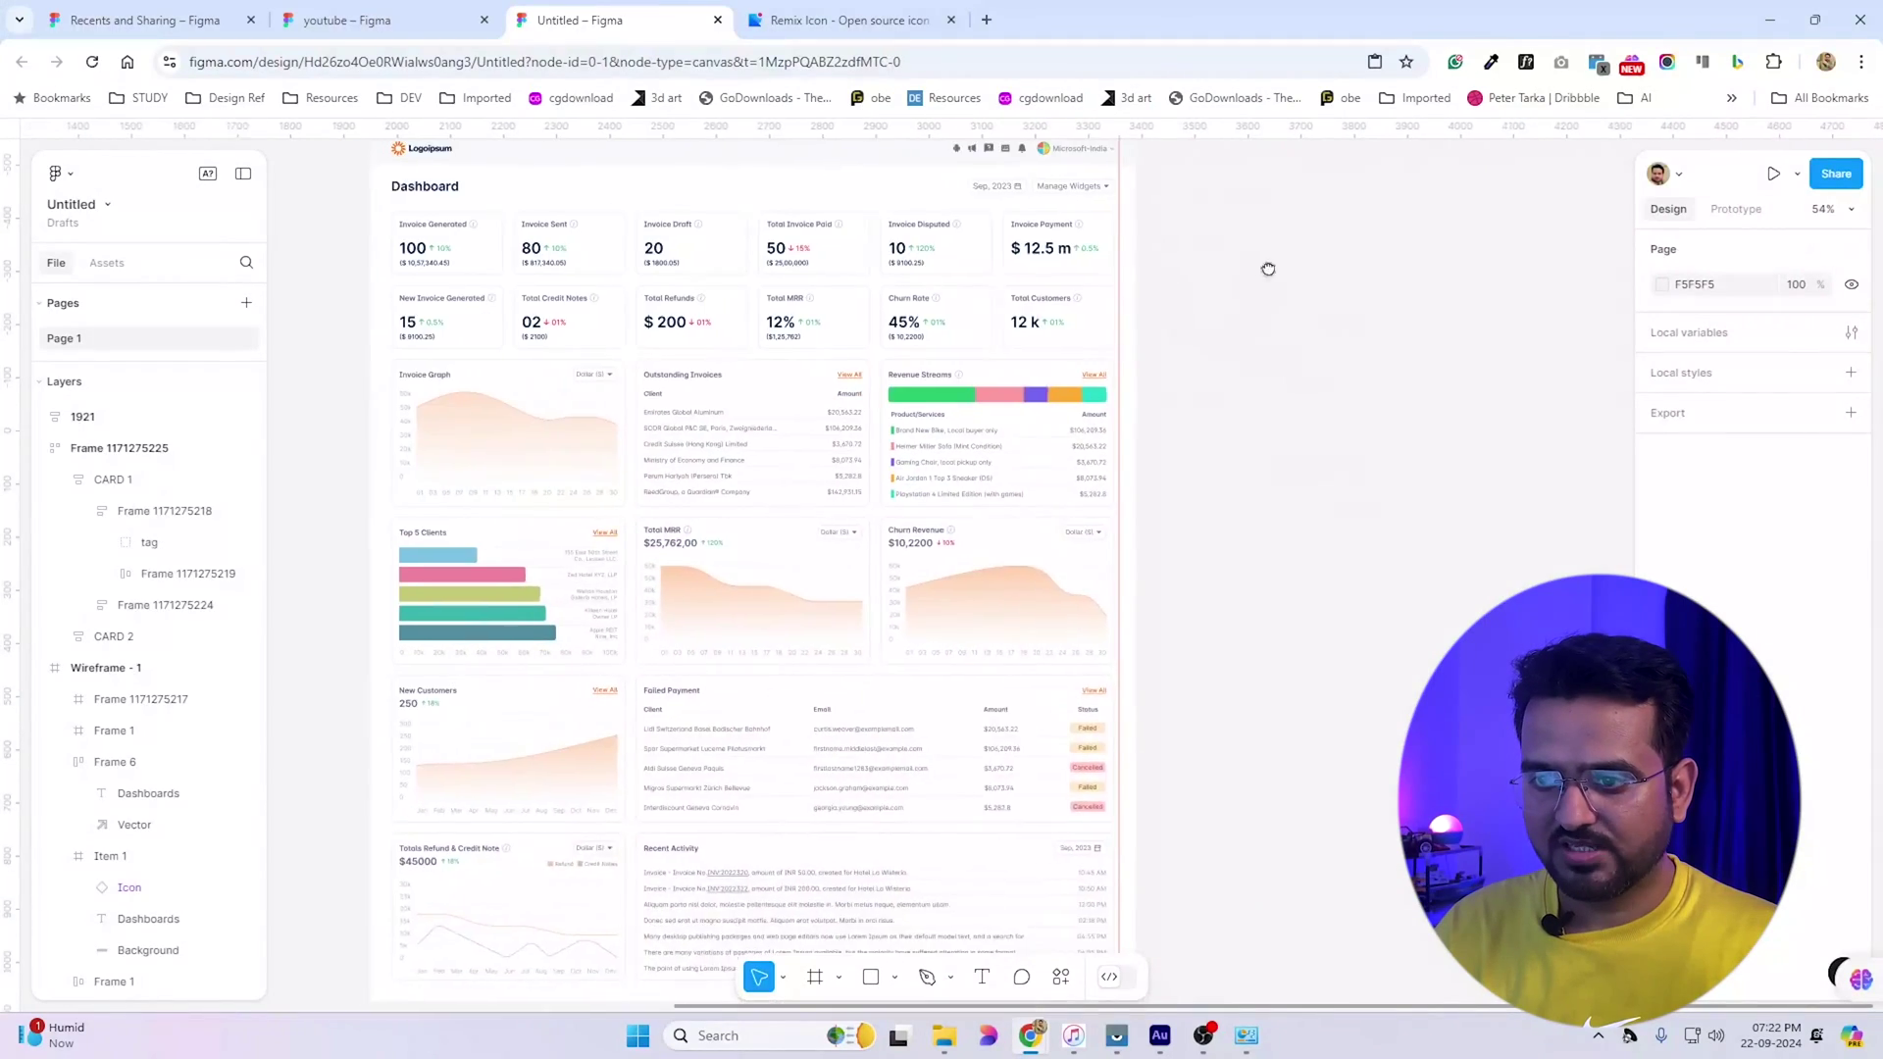
{"action": "scroll", "coordinate": [1268, 294], "scroll_direction": "down", "scroll_amount": 3}
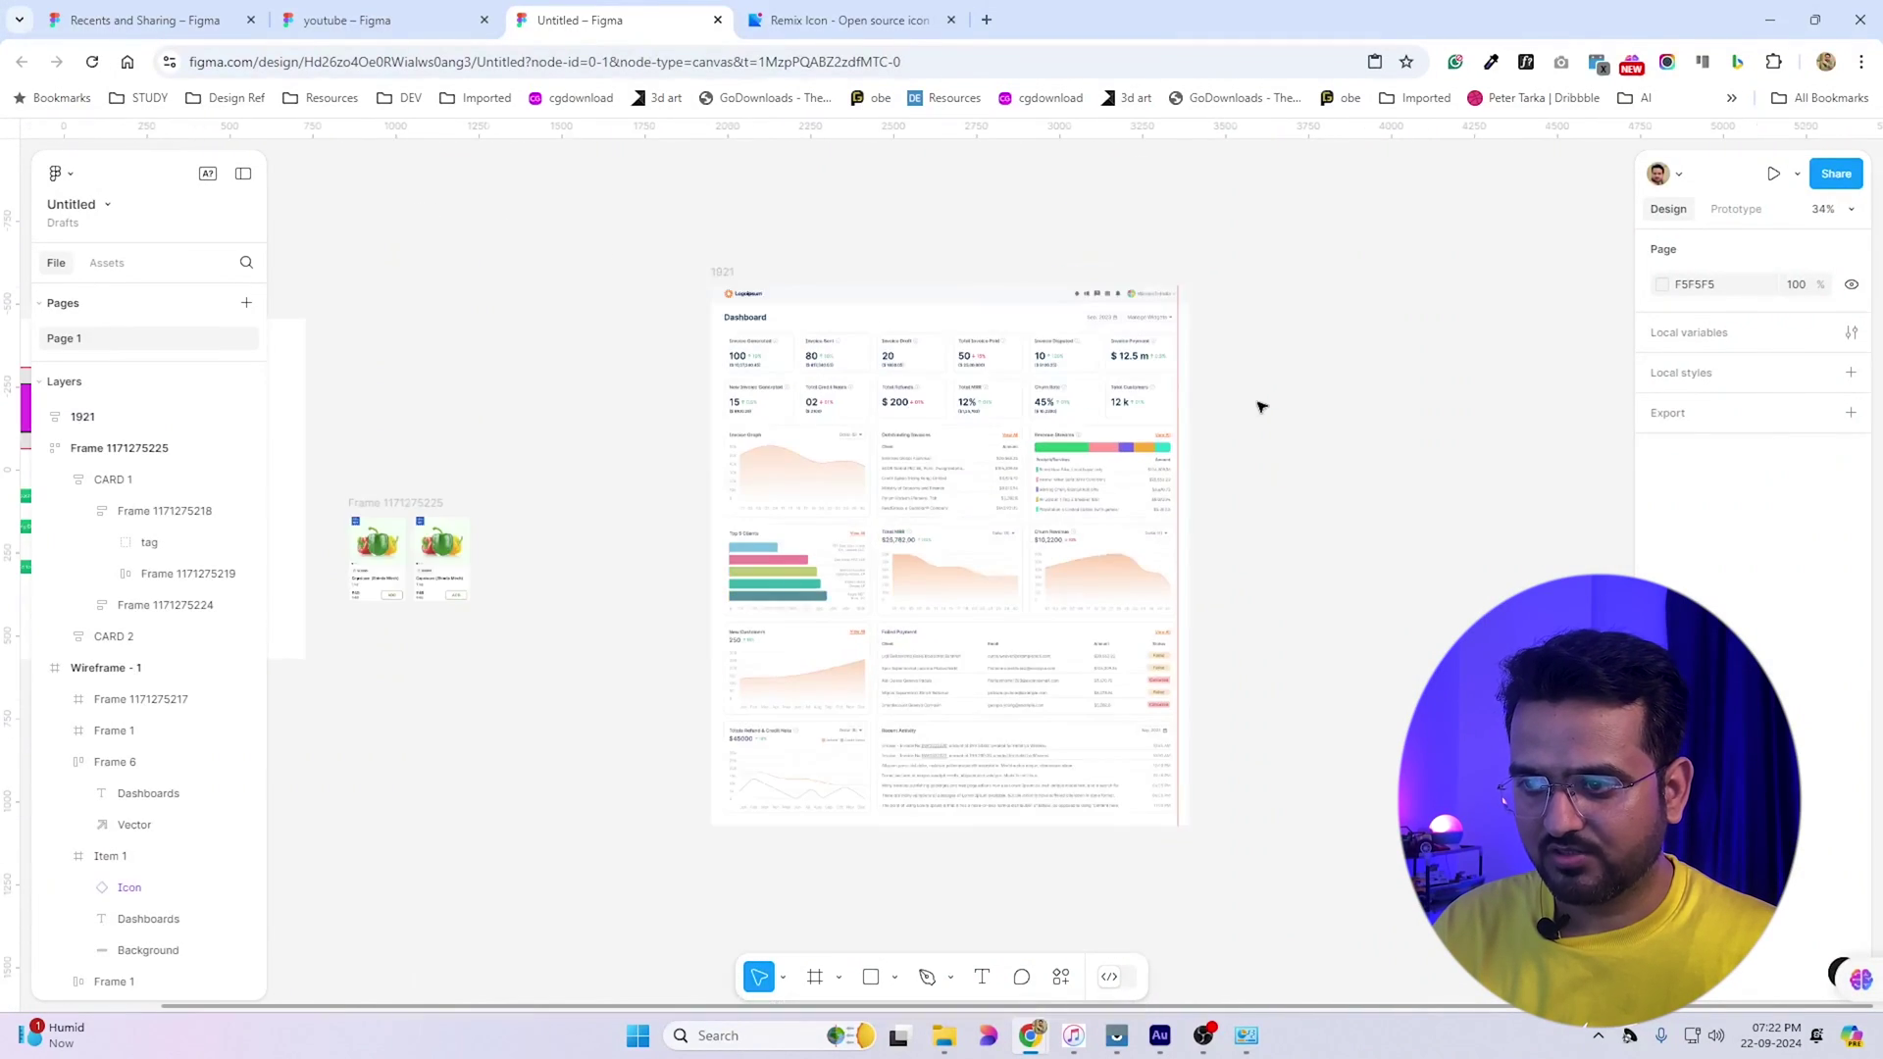
{"action": "left_click", "coordinate": [722, 278]}
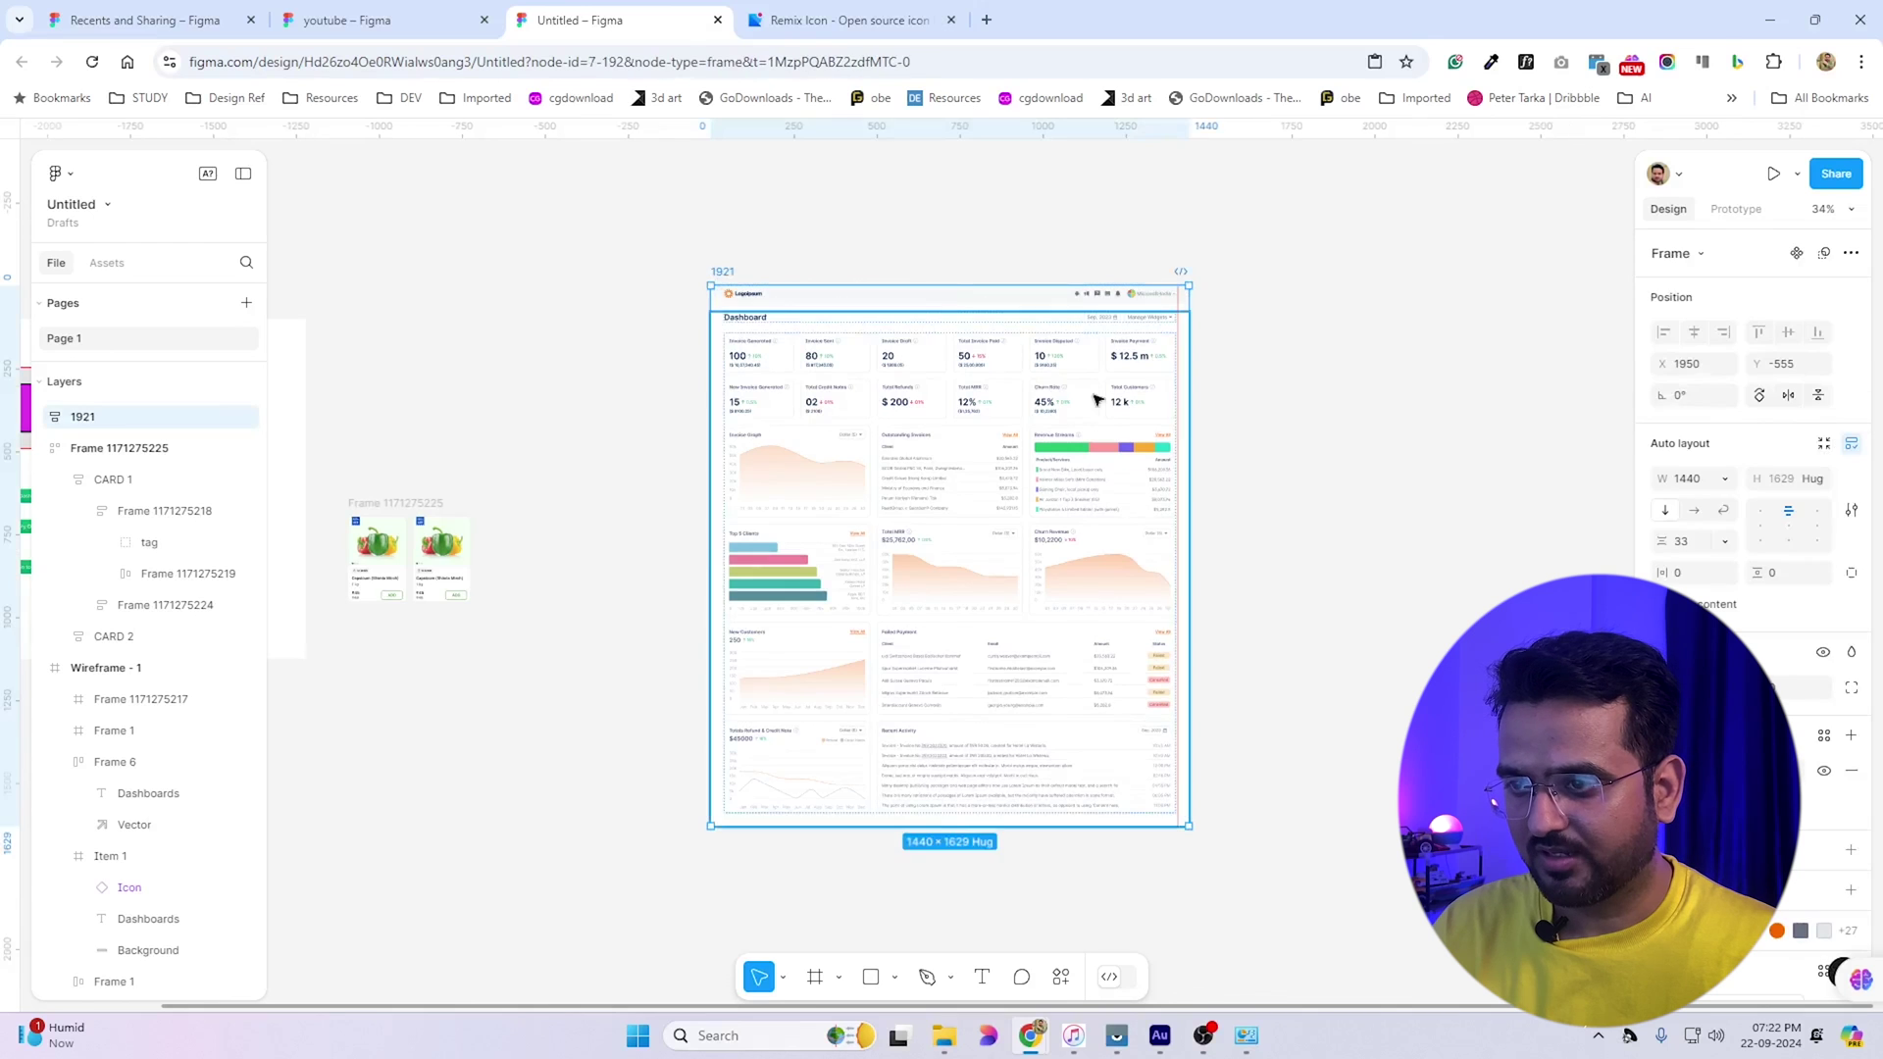
{"action": "left_click_drag", "start_coordinate": [1319, 450], "coordinate": [957, 447]}
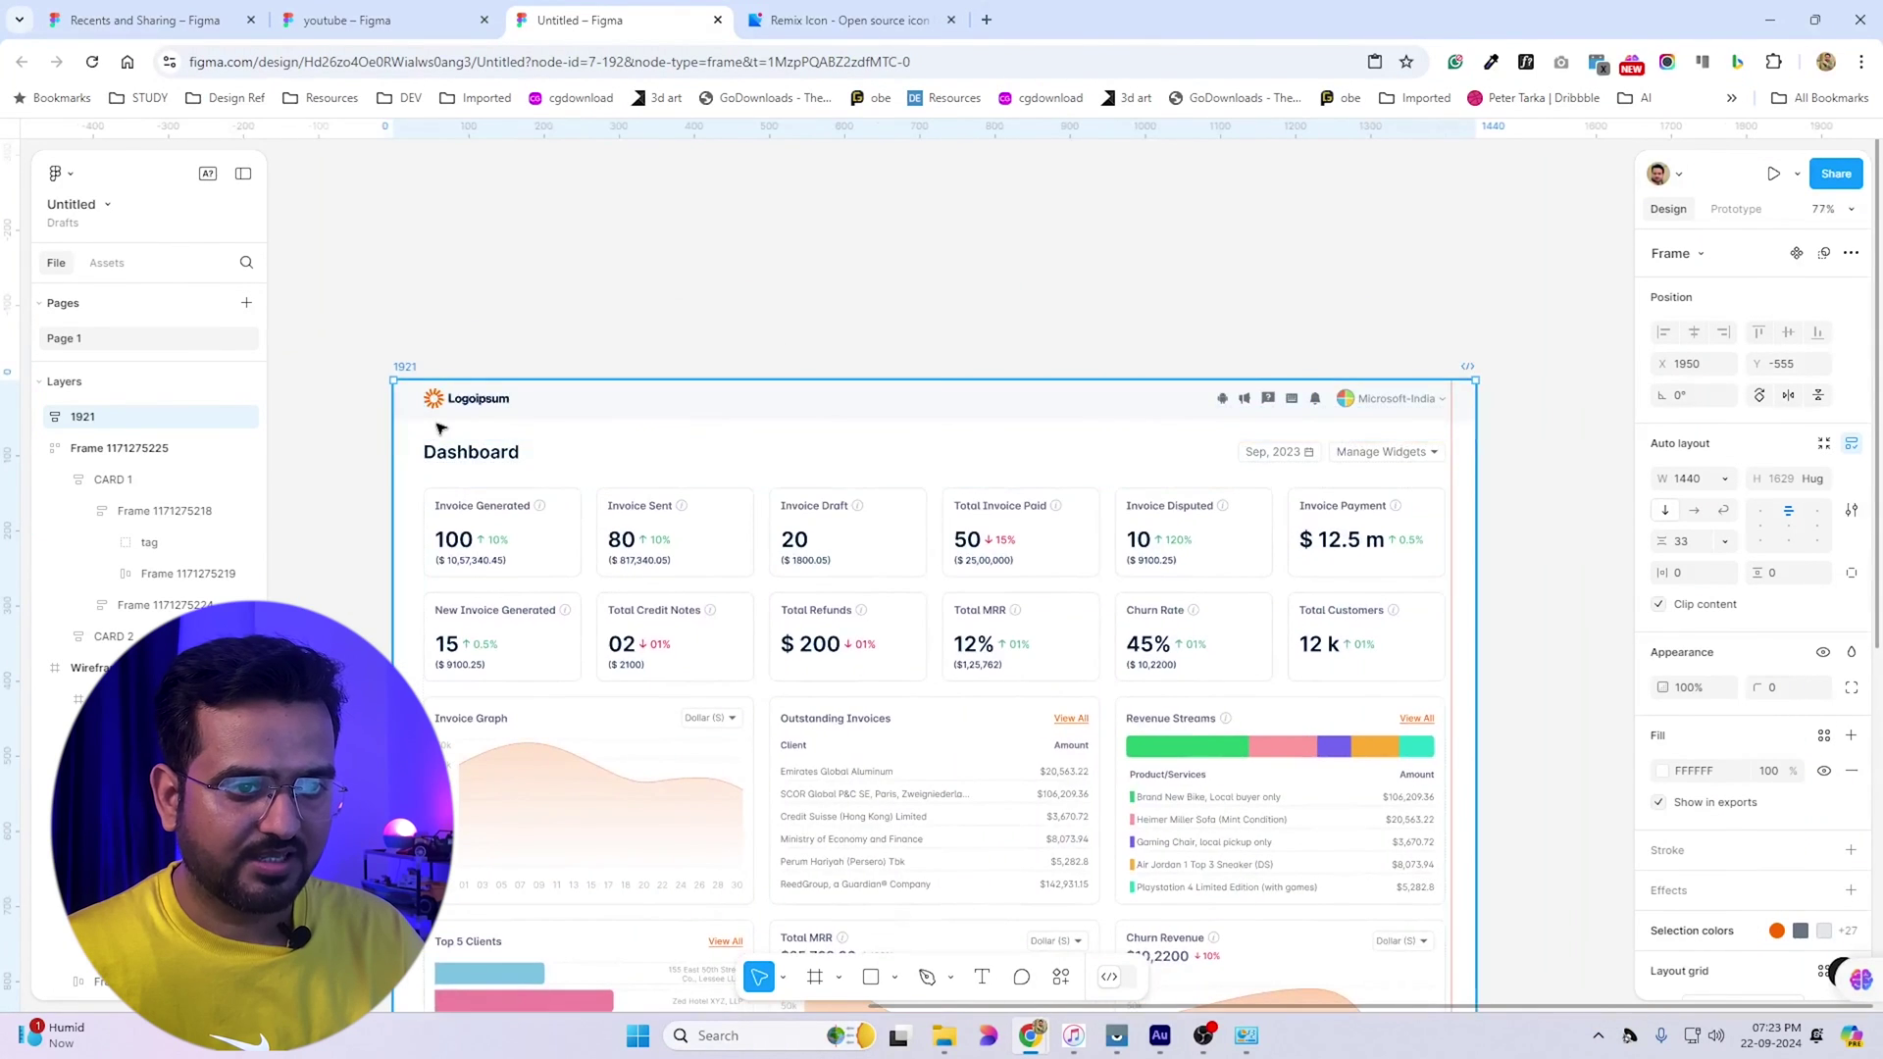
Examine the auto layout and sizing settings of the dashboard's top menu, Dashboard heading row, first two invoice widgets and a graph card
{"action": "left_click", "coordinate": [459, 410]}
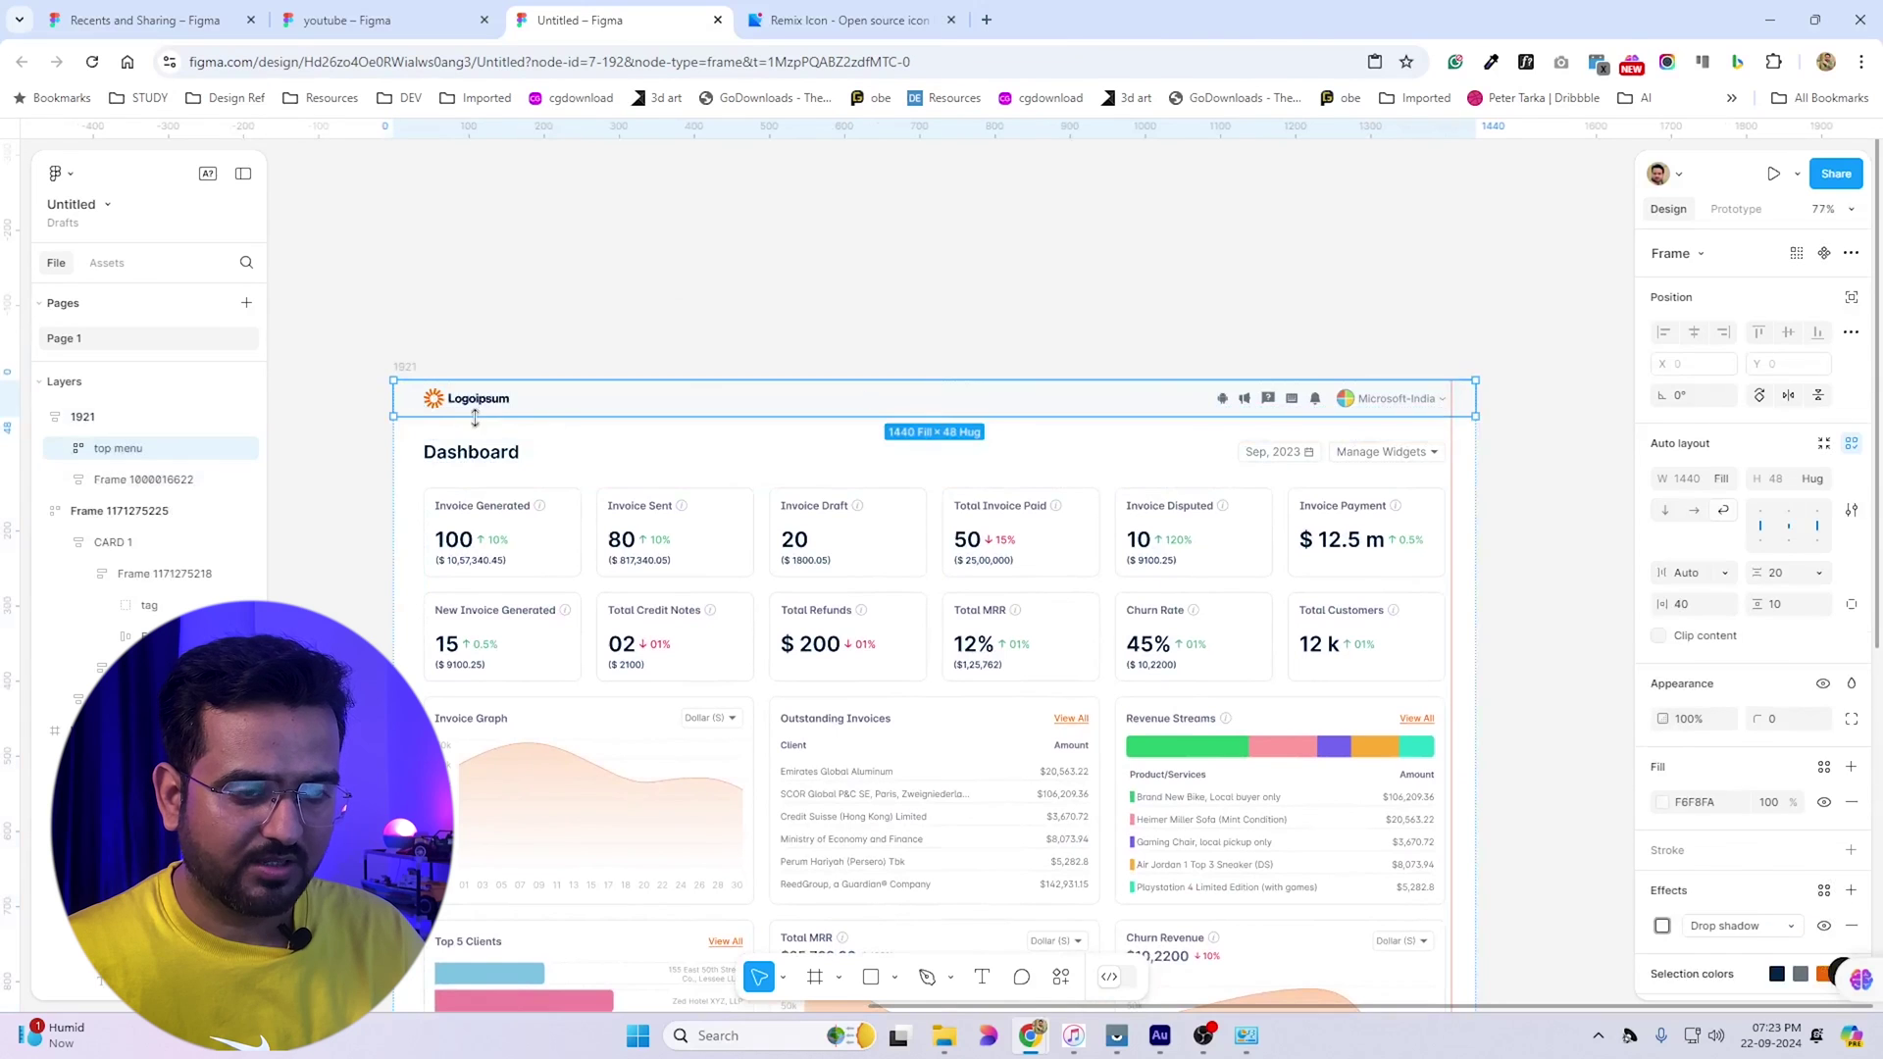
{"action": "left_click", "coordinate": [1720, 511]}
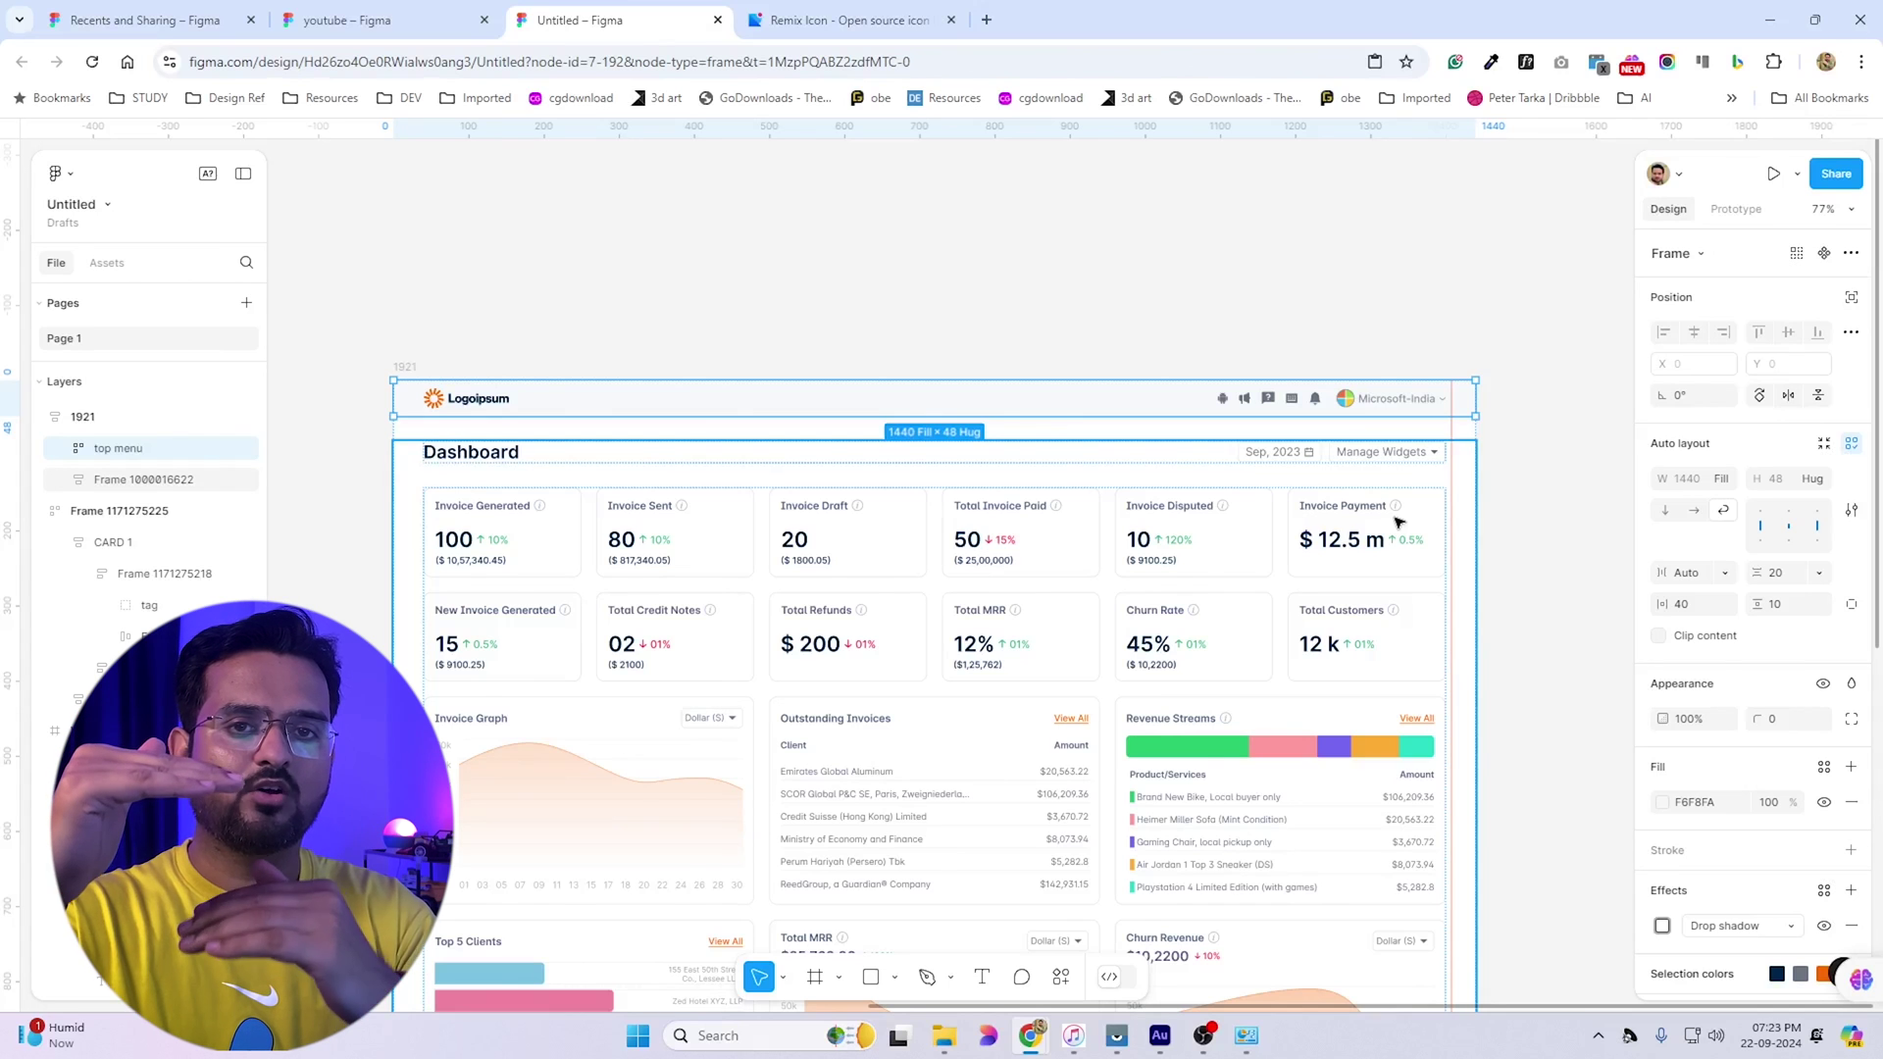
{"action": "double_click", "coordinate": [467, 460]}
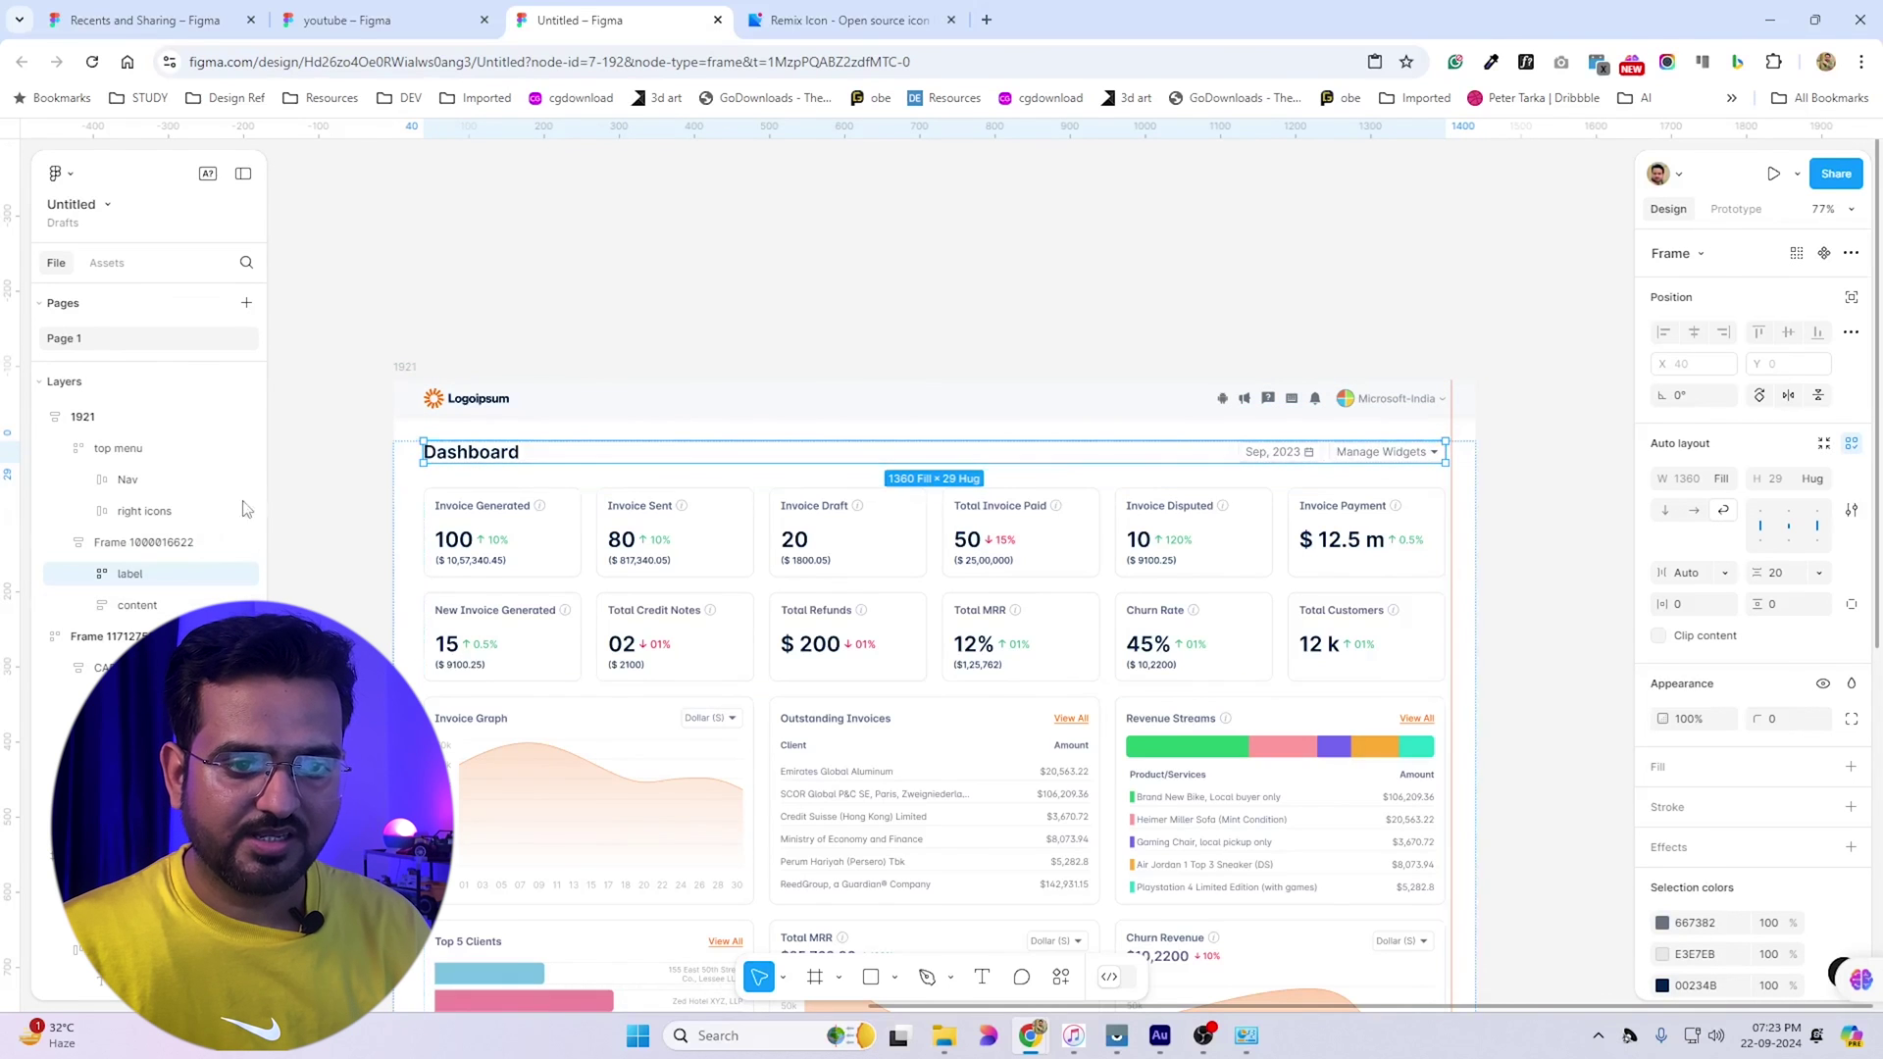
{"action": "left_click", "coordinate": [481, 502]}
{"action": "scroll", "coordinate": [480, 502], "scroll_direction": "up", "scroll_amount": 4}
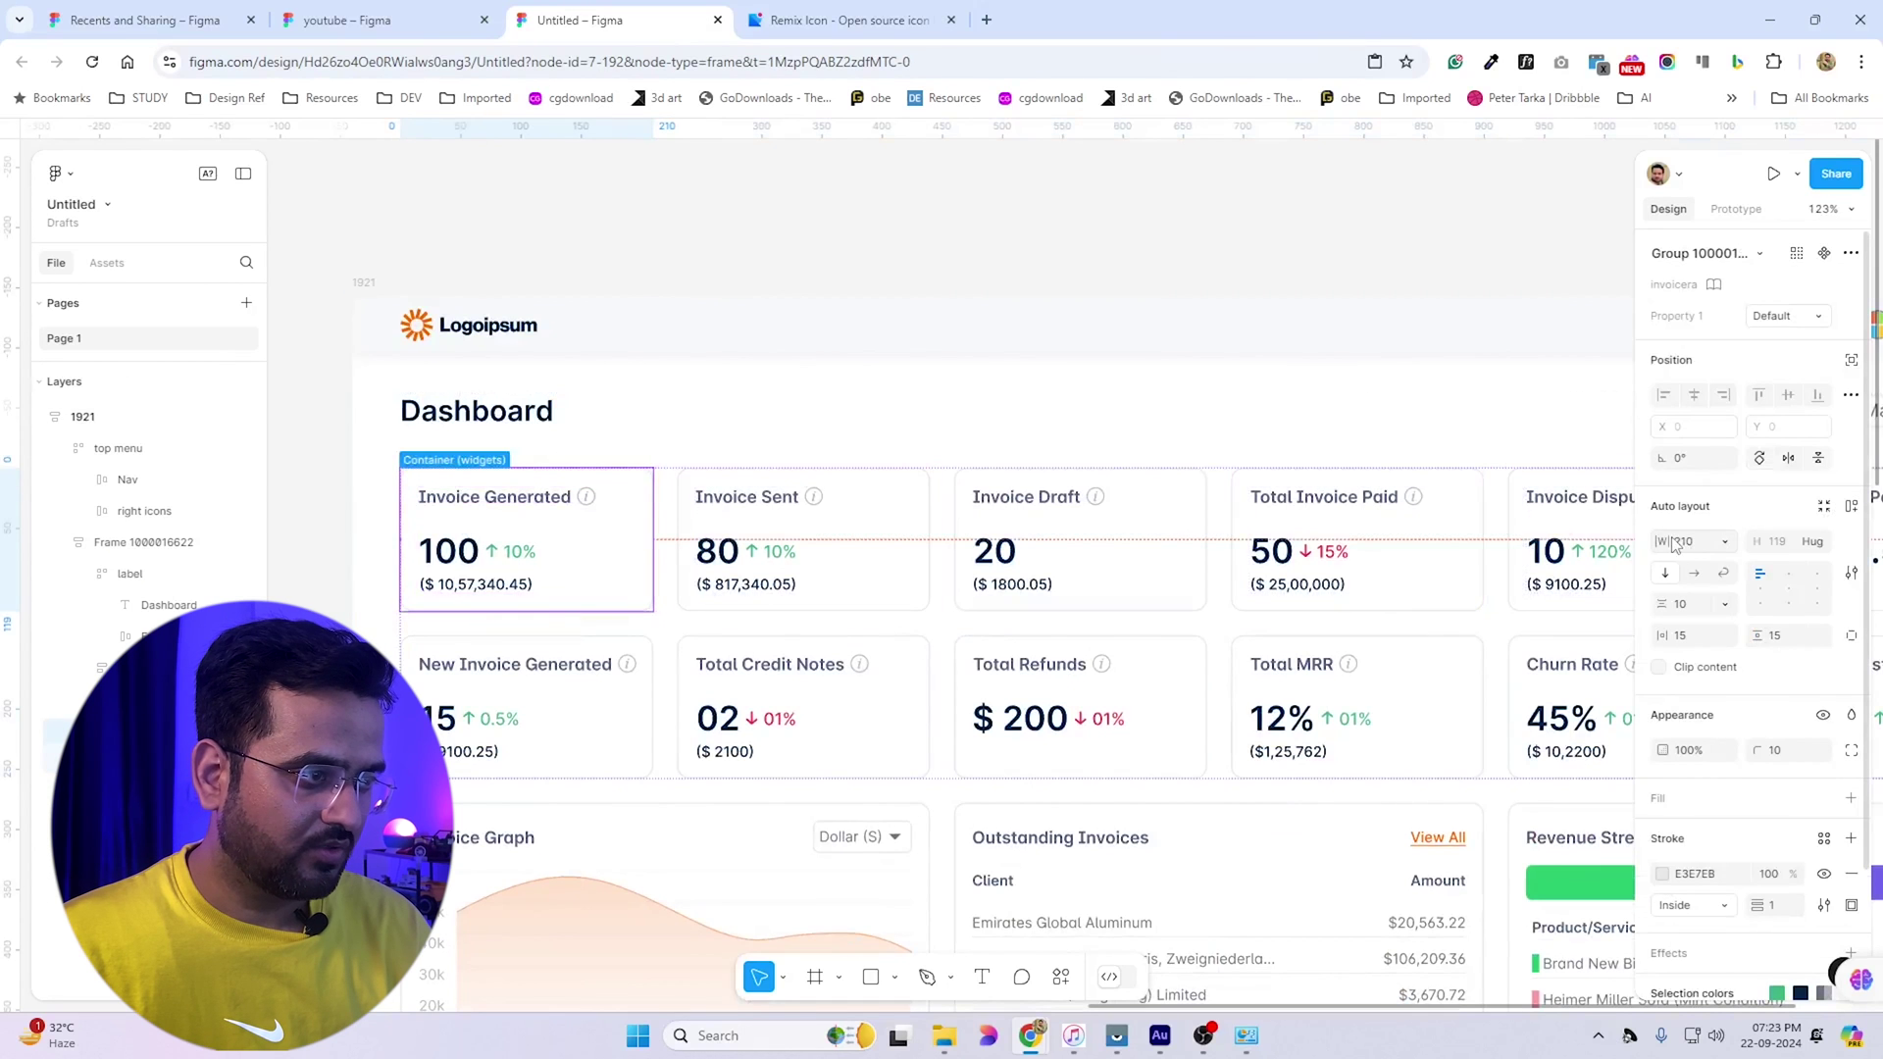
{"action": "left_click", "coordinate": [703, 559]}
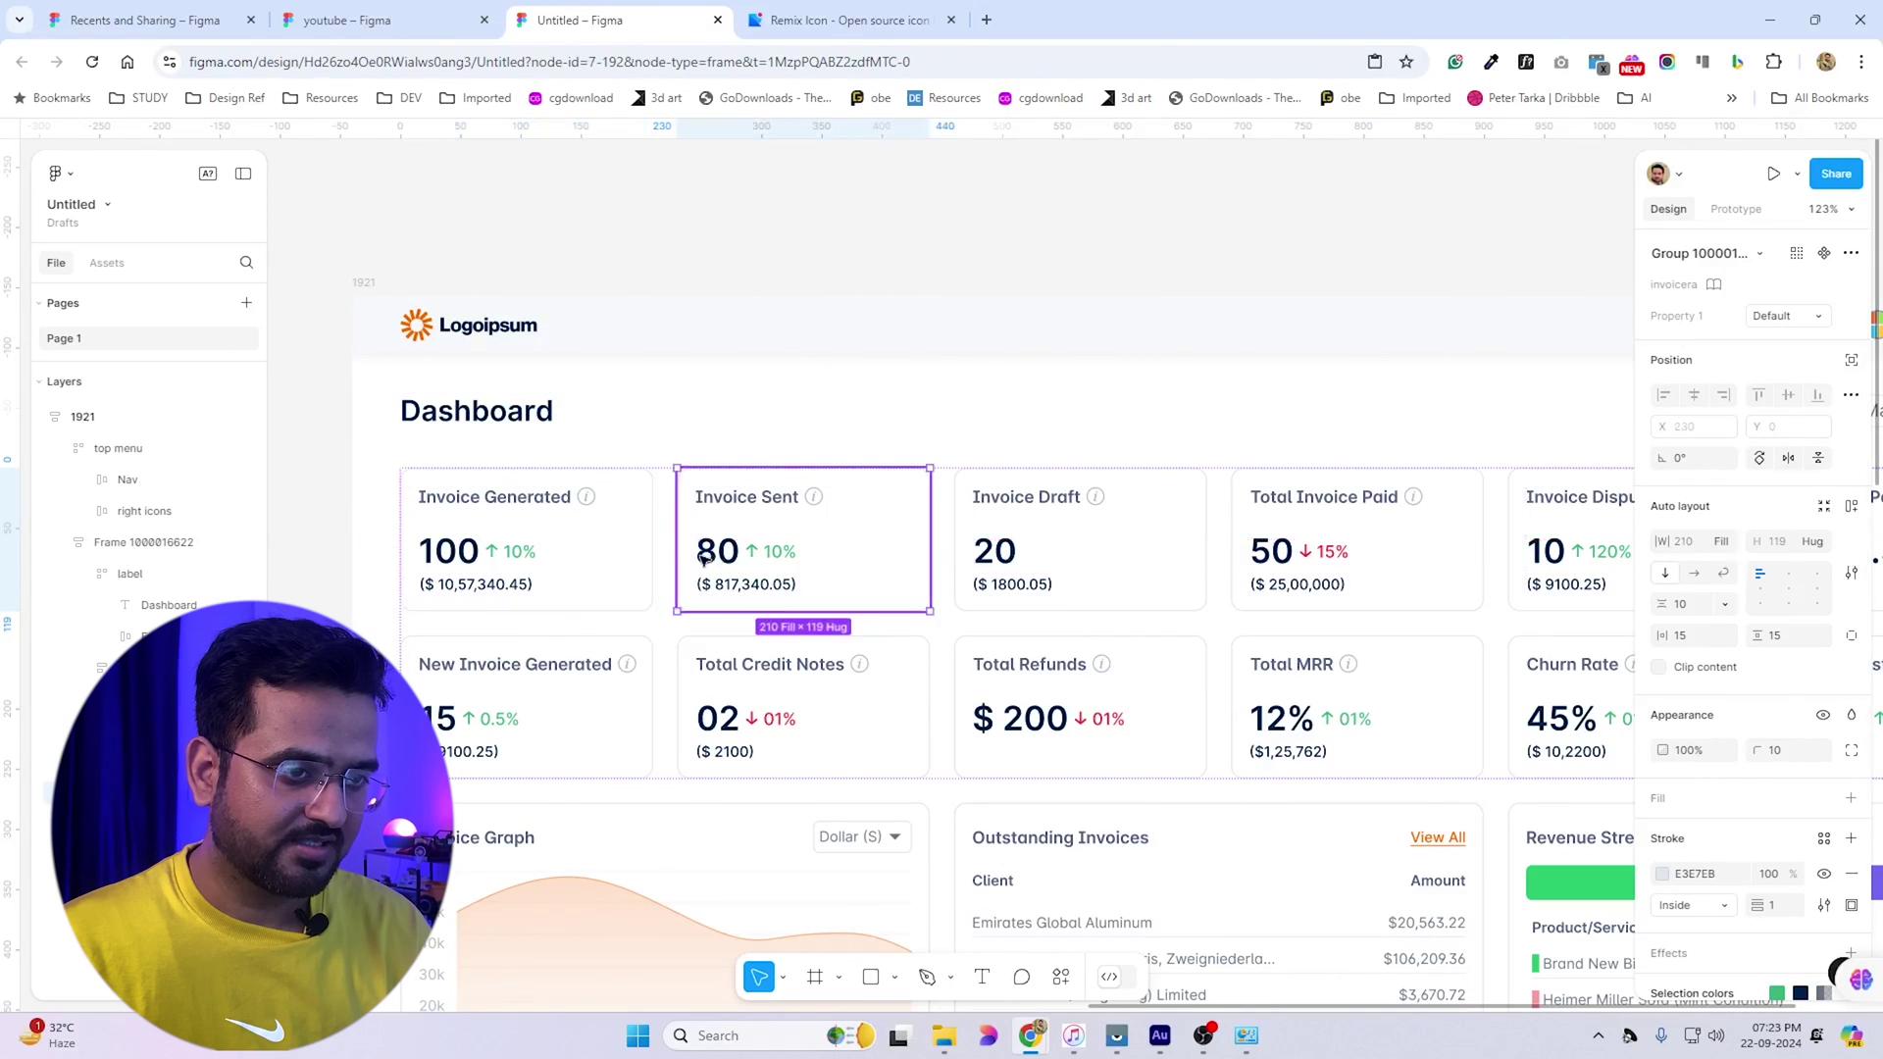
{"action": "scroll", "coordinate": [578, 545], "scroll_direction": "down", "scroll_amount": 5}
{"action": "left_click", "coordinate": [643, 730]}
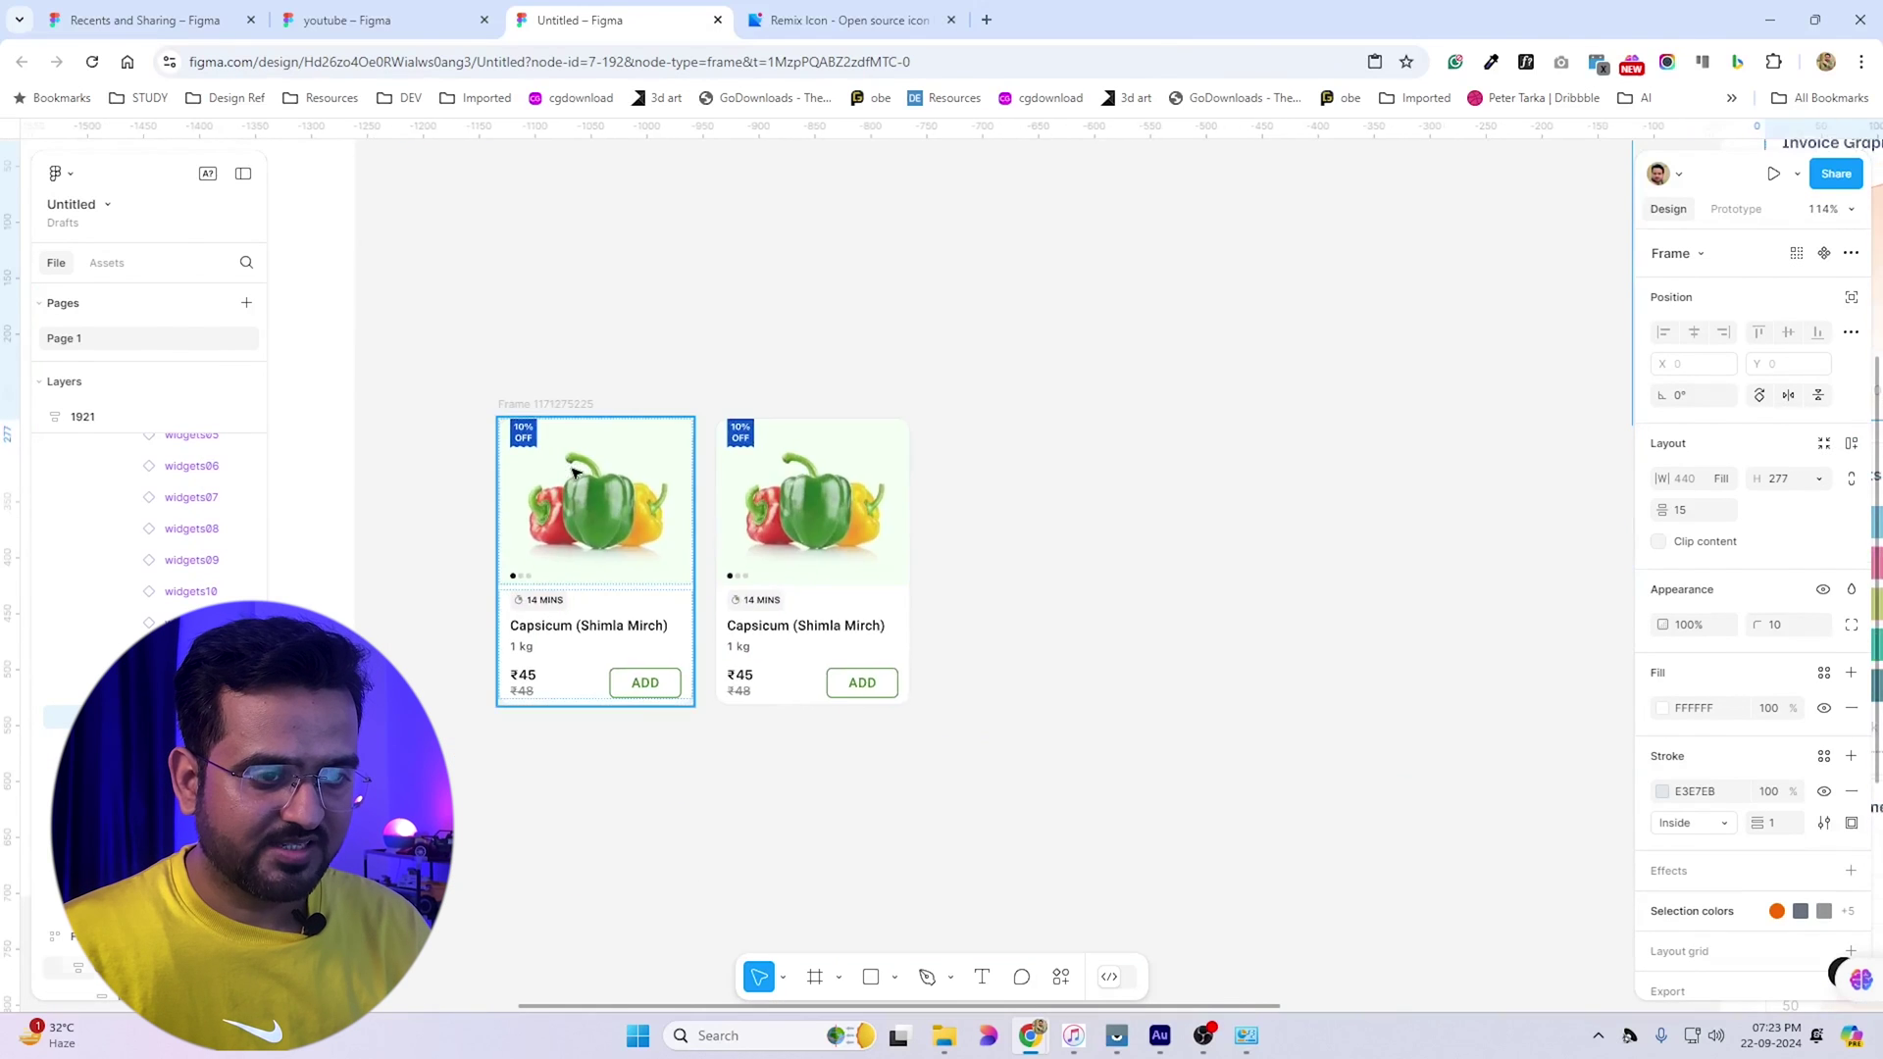
Select both Capsicum cards in the two-card frame to compare their width, height and spacing settings
{"action": "left_click", "coordinate": [829, 501], "text": "shift"}
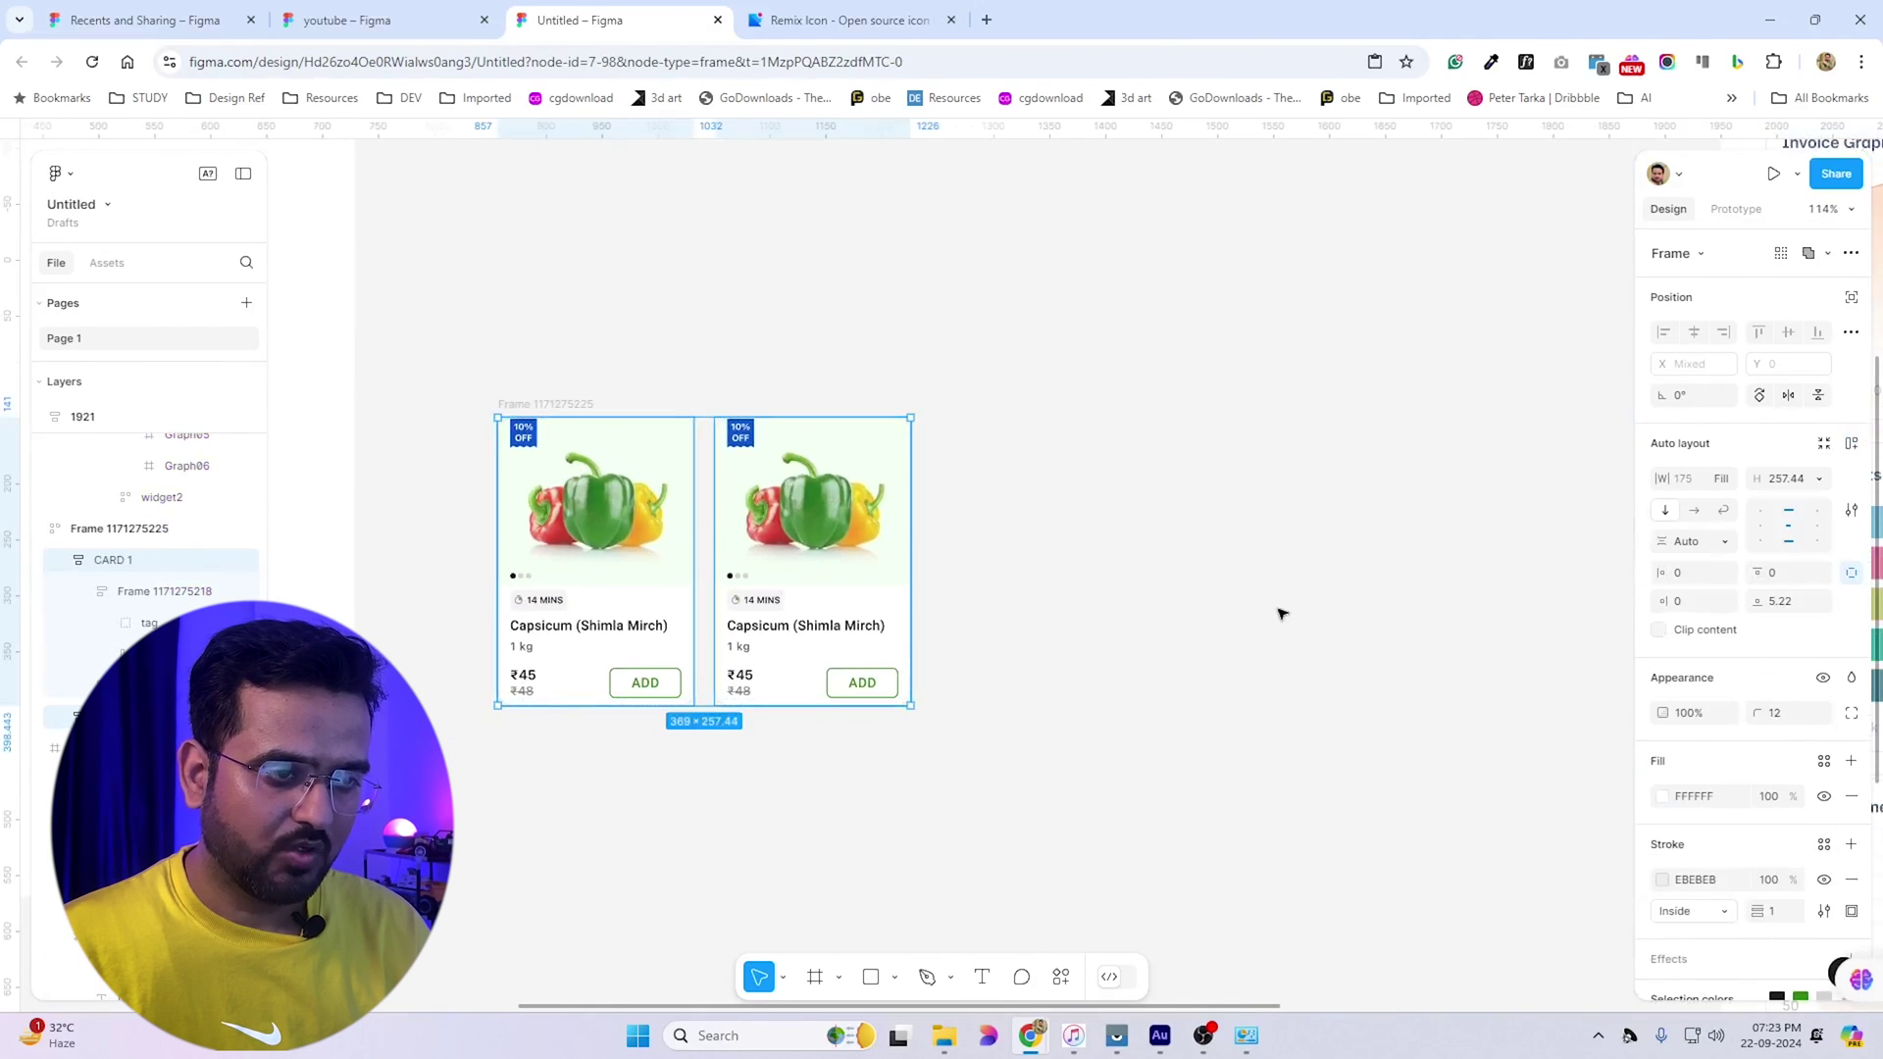
{"action": "scroll", "coordinate": [1145, 596], "scroll_direction": "down", "scroll_amount": 1}
{"action": "scroll", "coordinate": [964, 530], "scroll_direction": "right", "scroll_amount": 2}
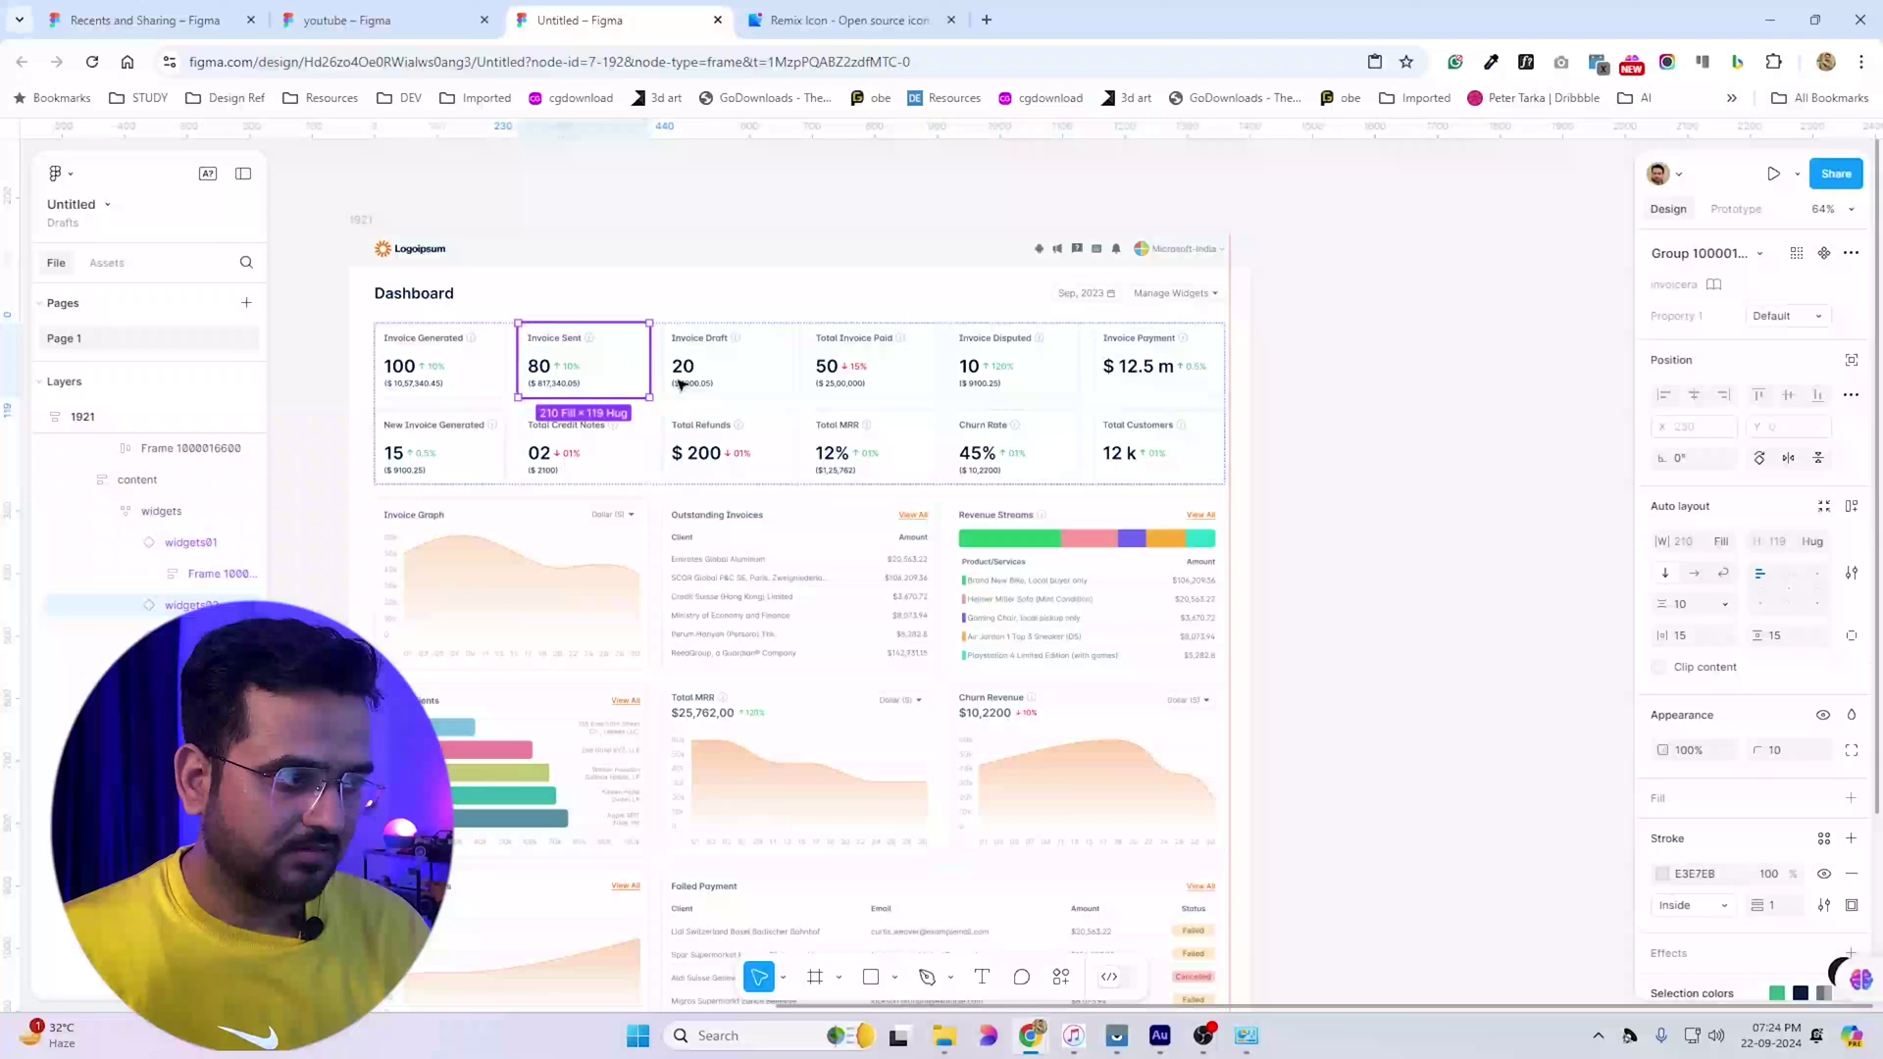
Examine the layout settings of the dashboard's heading row, widgets and graphs sections, and the sizing of individual top-row widgets
{"action": "left_click", "coordinate": [883, 386]}
{"action": "left_click", "coordinate": [685, 366]}
{"action": "left_click", "coordinate": [481, 296]}
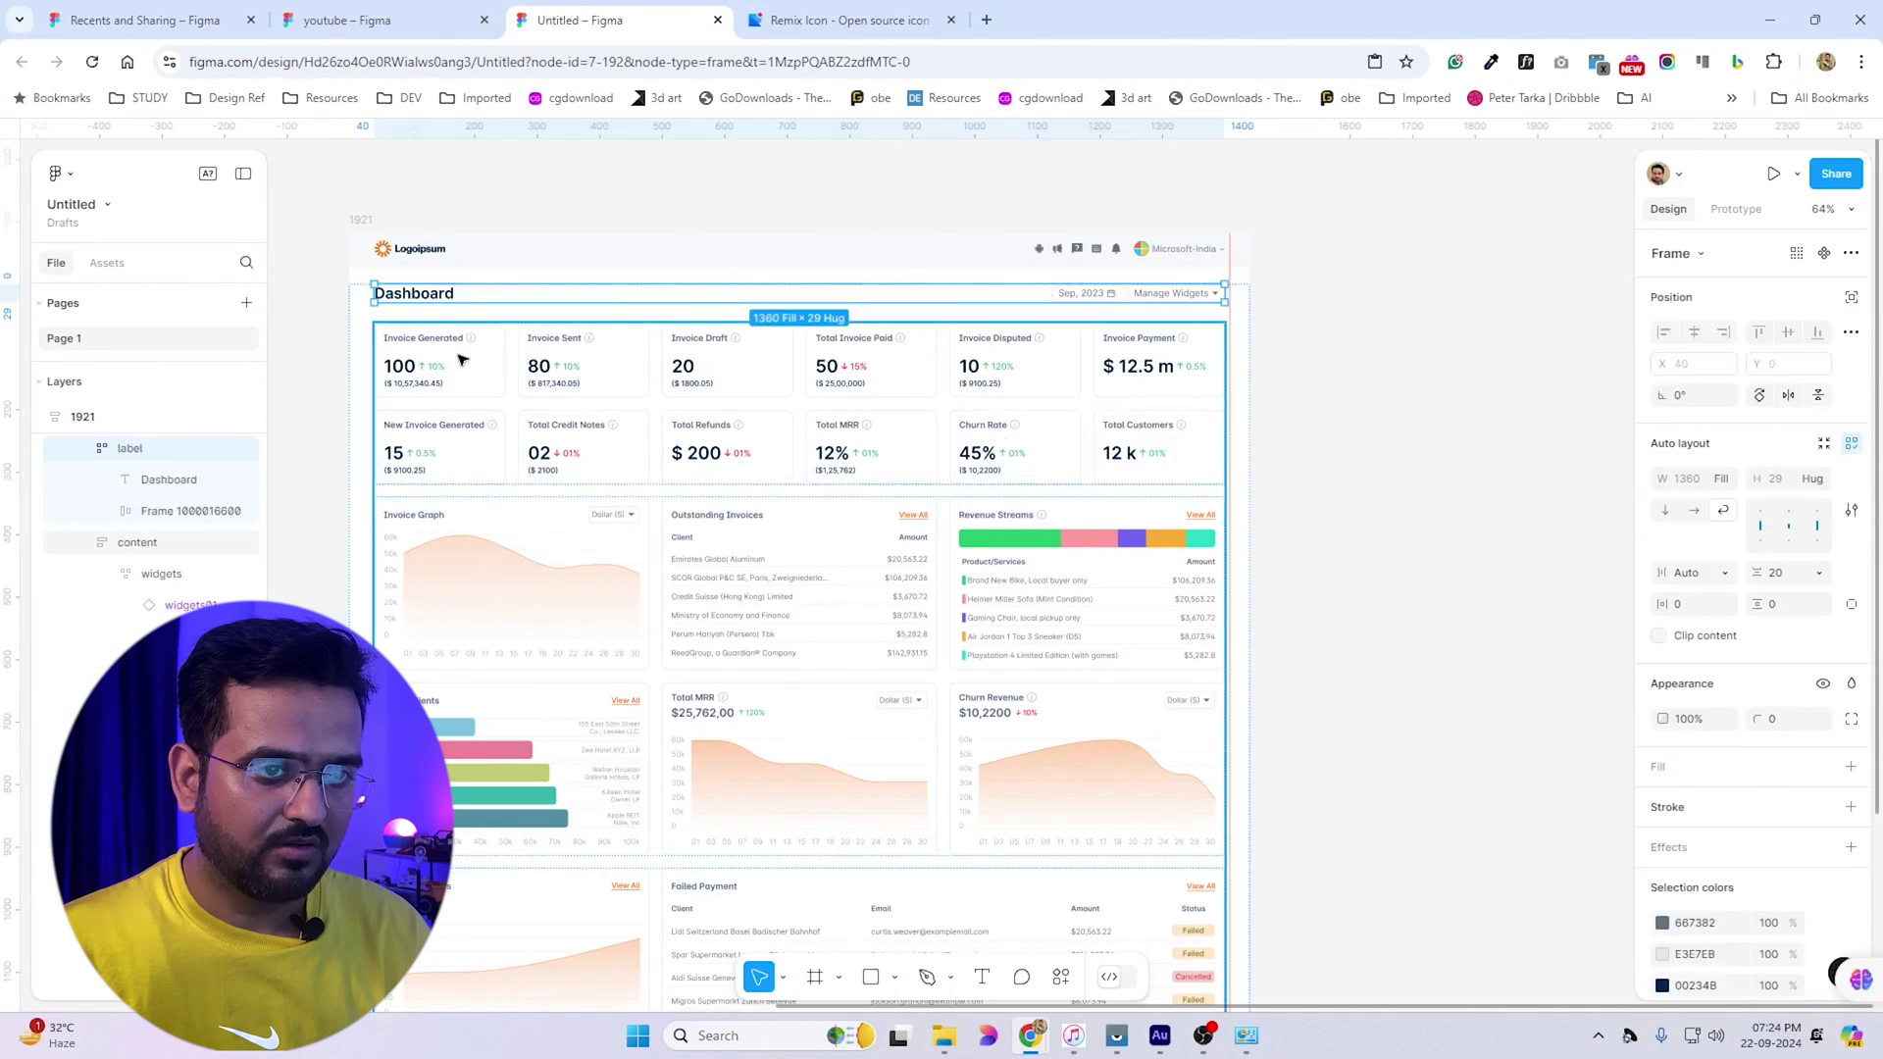
{"action": "left_click", "coordinate": [462, 360]}
{"action": "left_click", "coordinate": [462, 360]}
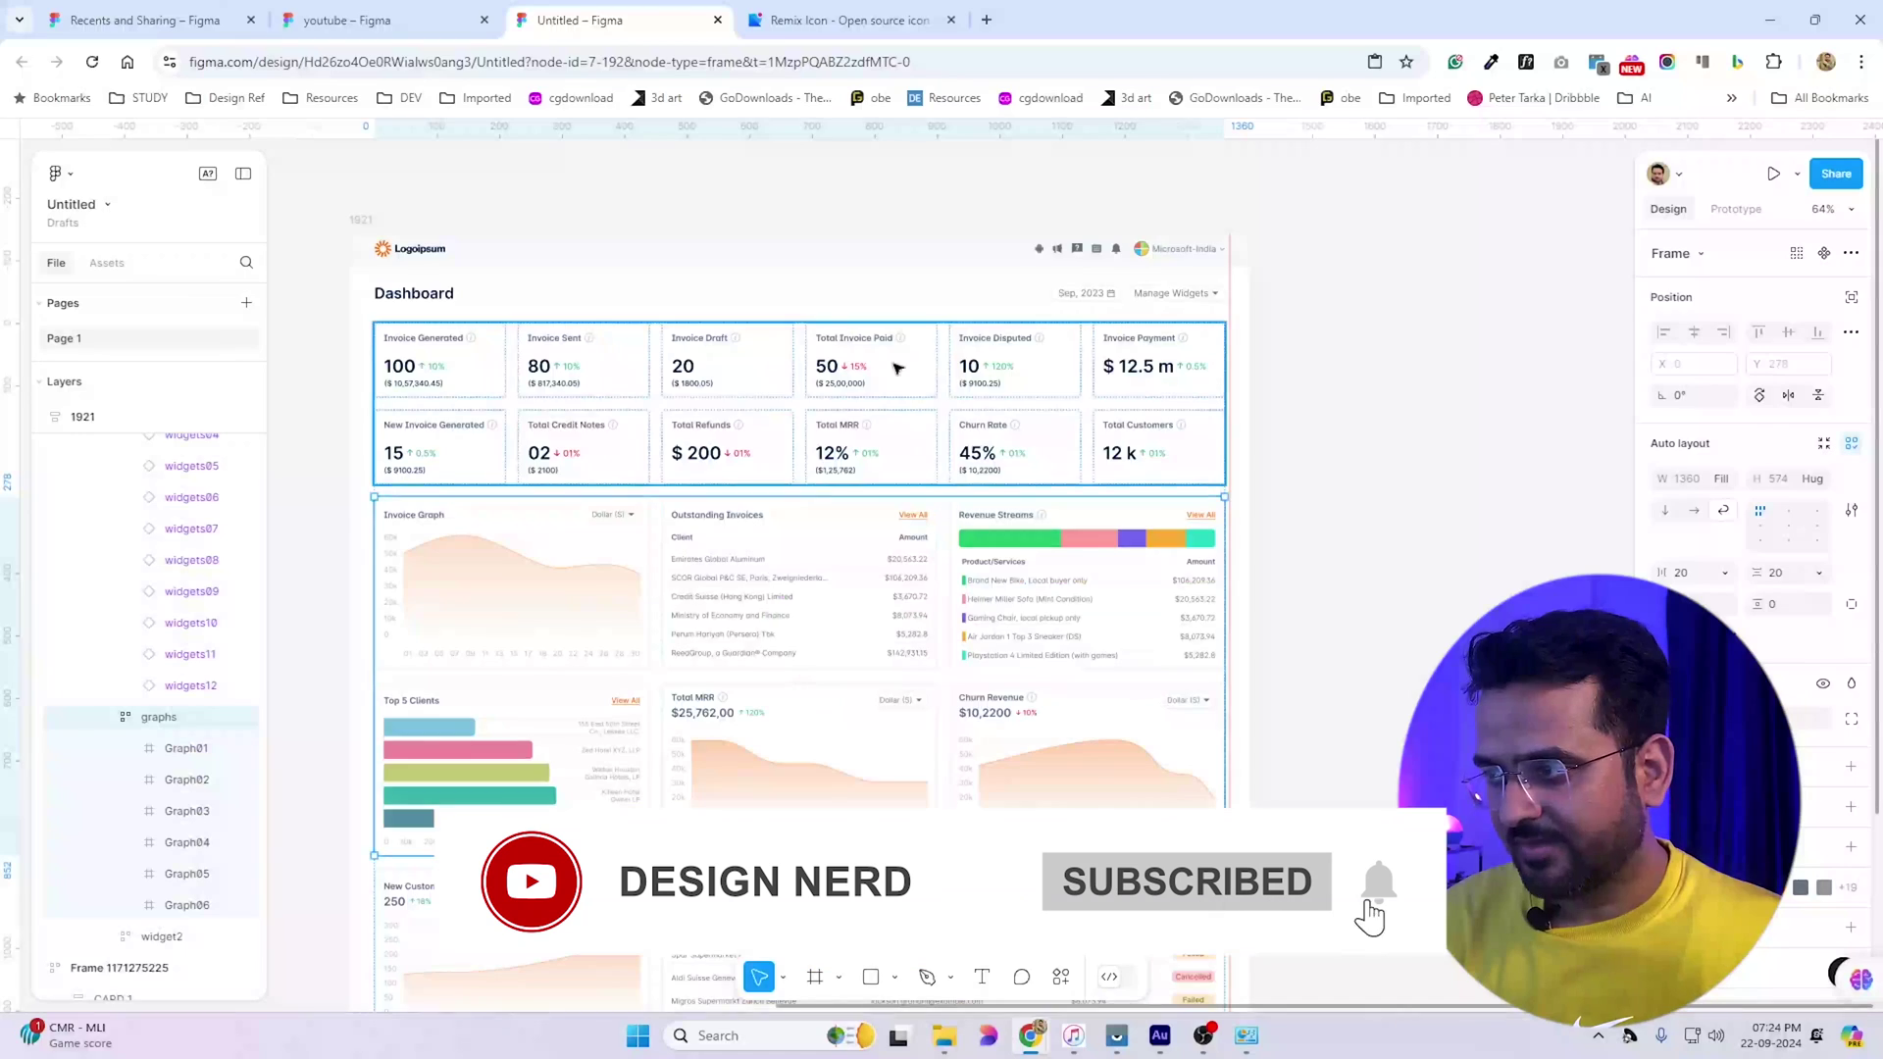
{"action": "scroll", "coordinate": [755, 451], "scroll_direction": "down", "scroll_amount": 3}
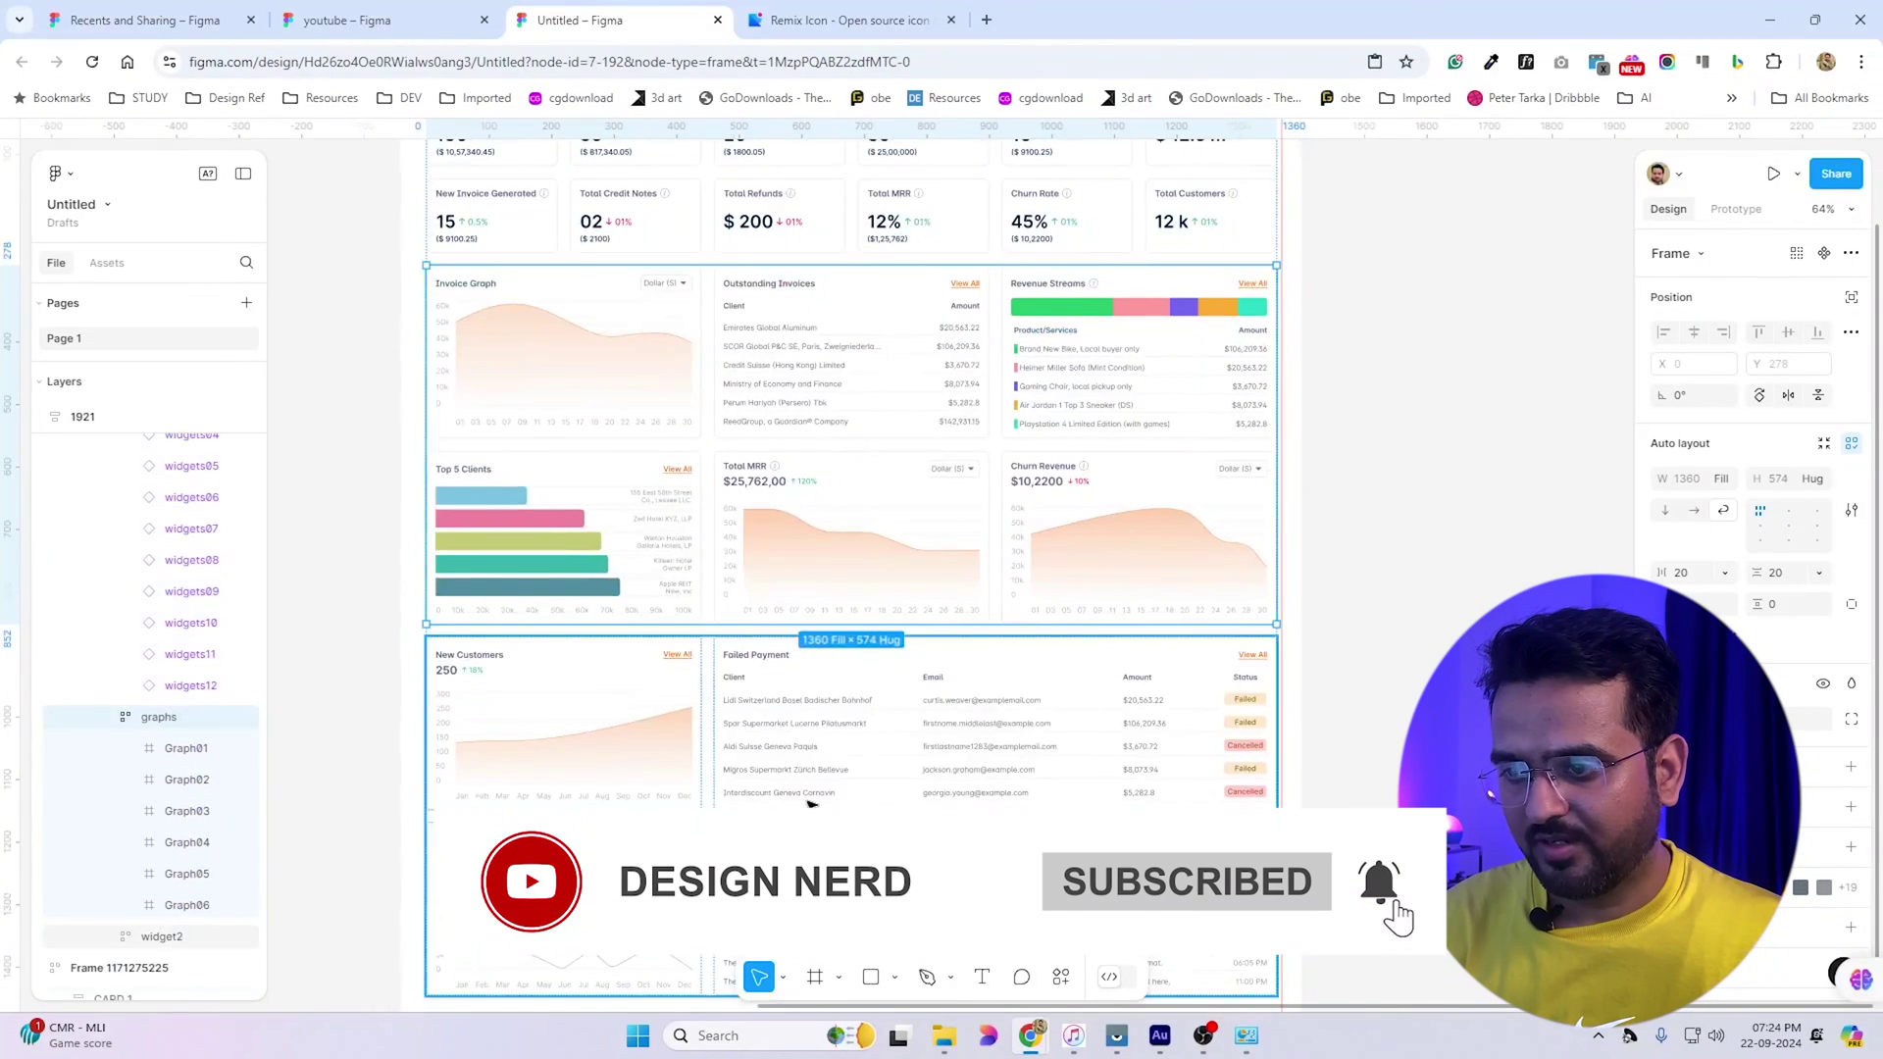
{"action": "scroll", "coordinate": [755, 451], "scroll_direction": "up", "scroll_amount": 3}
{"action": "left_click", "coordinate": [643, 471]}
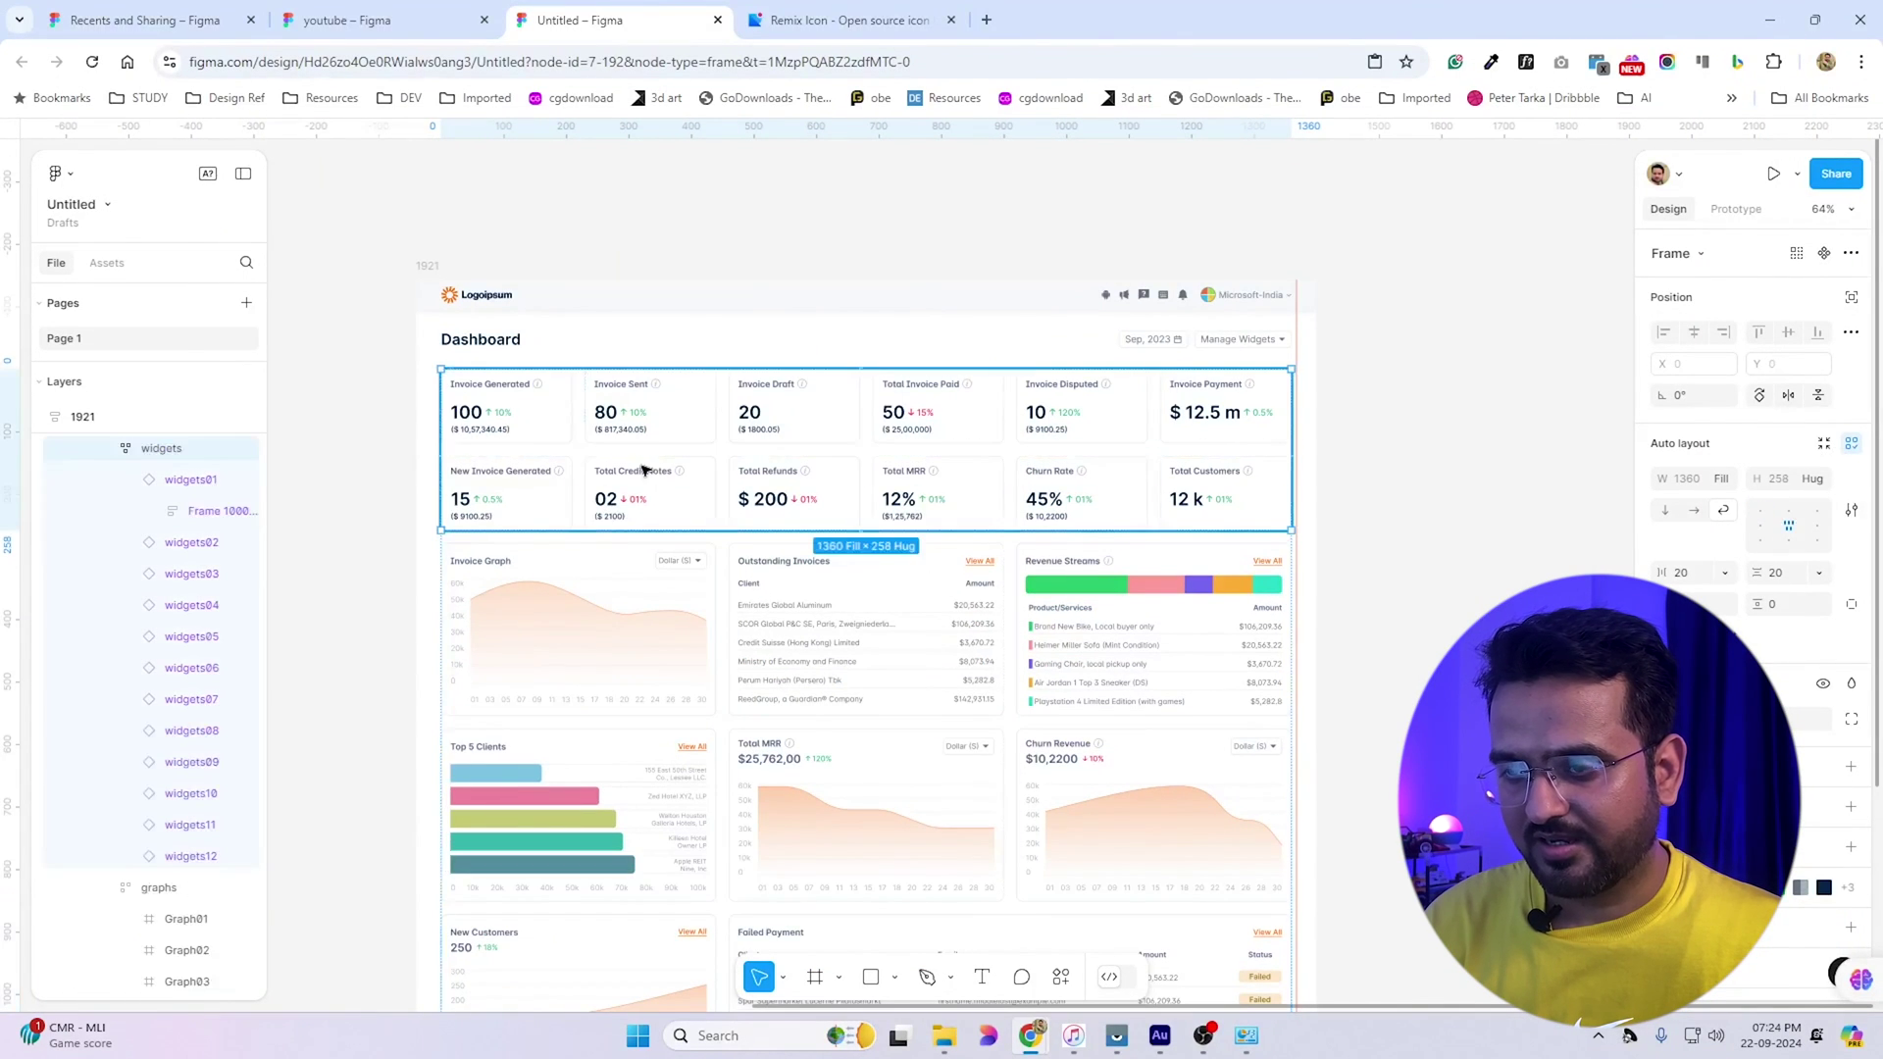
{"action": "left_click", "coordinate": [535, 395]}
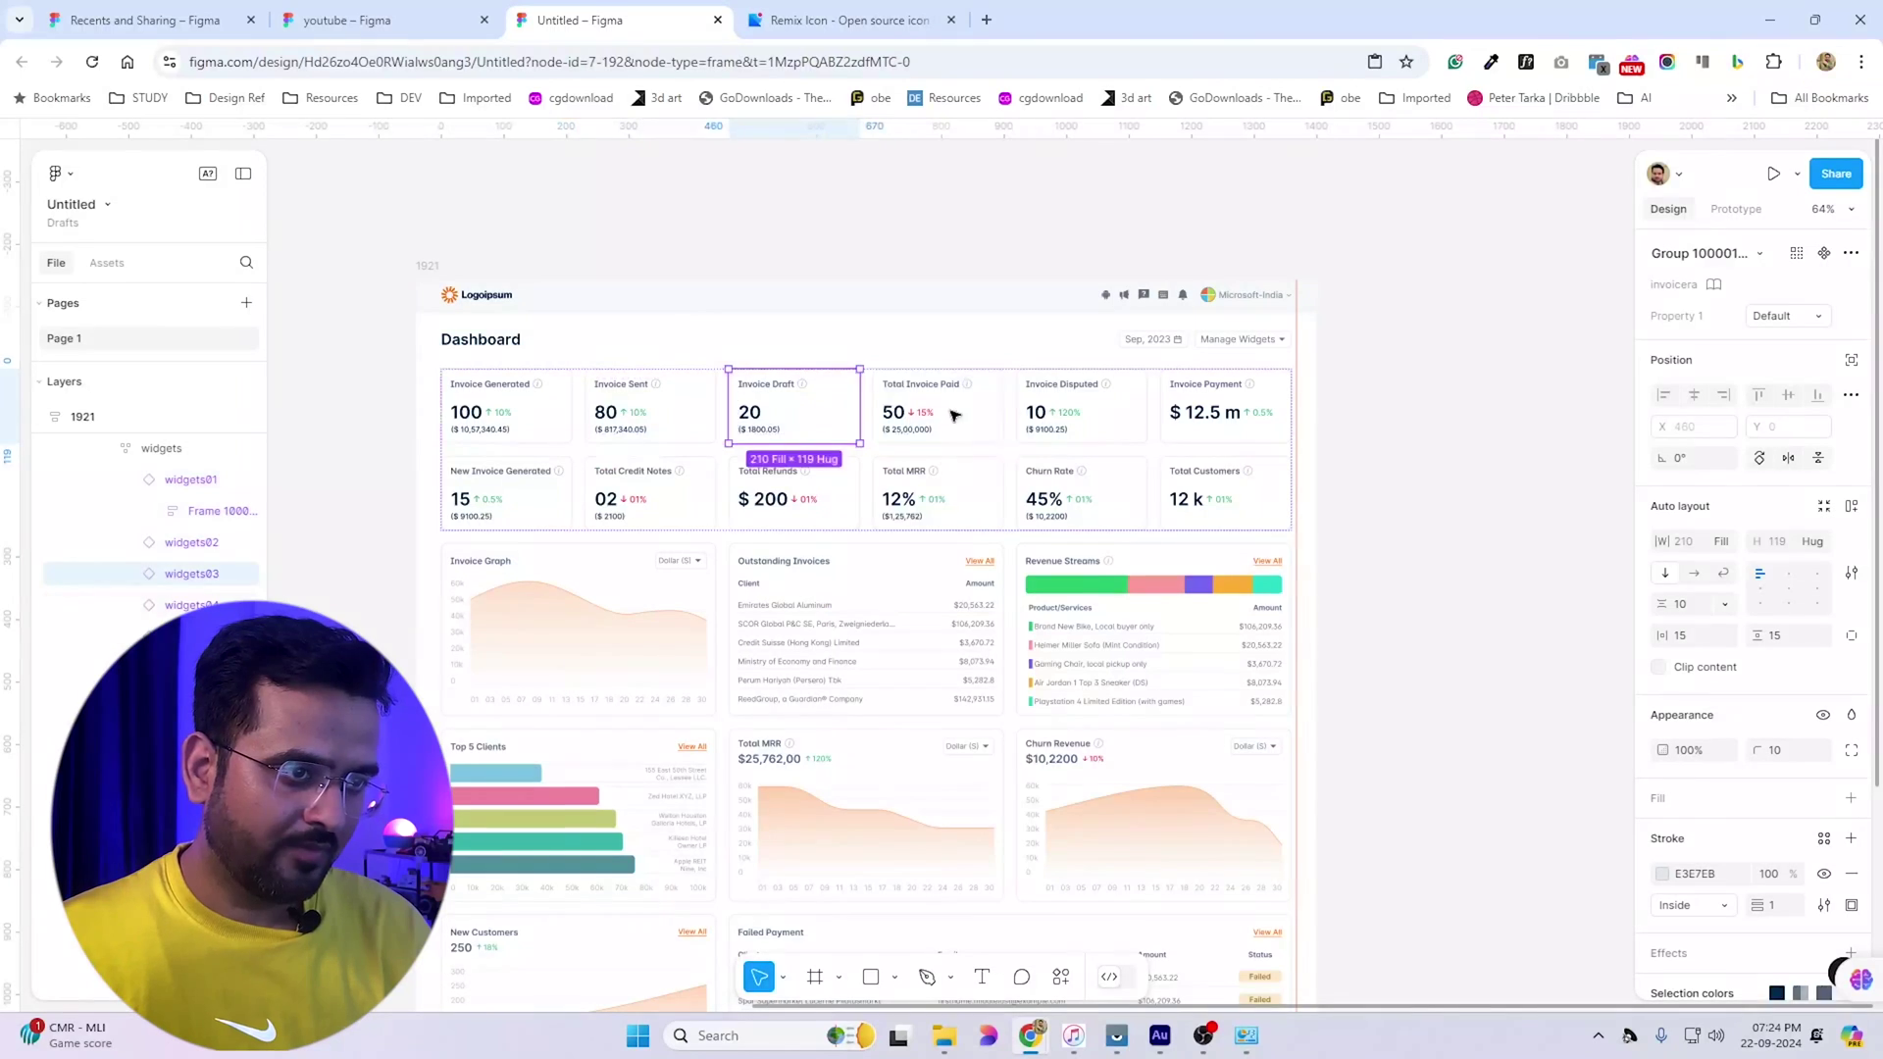
{"action": "left_click", "coordinate": [954, 415]}
{"action": "left_click", "coordinate": [1079, 412]}
{"action": "left_click", "coordinate": [1216, 412]}
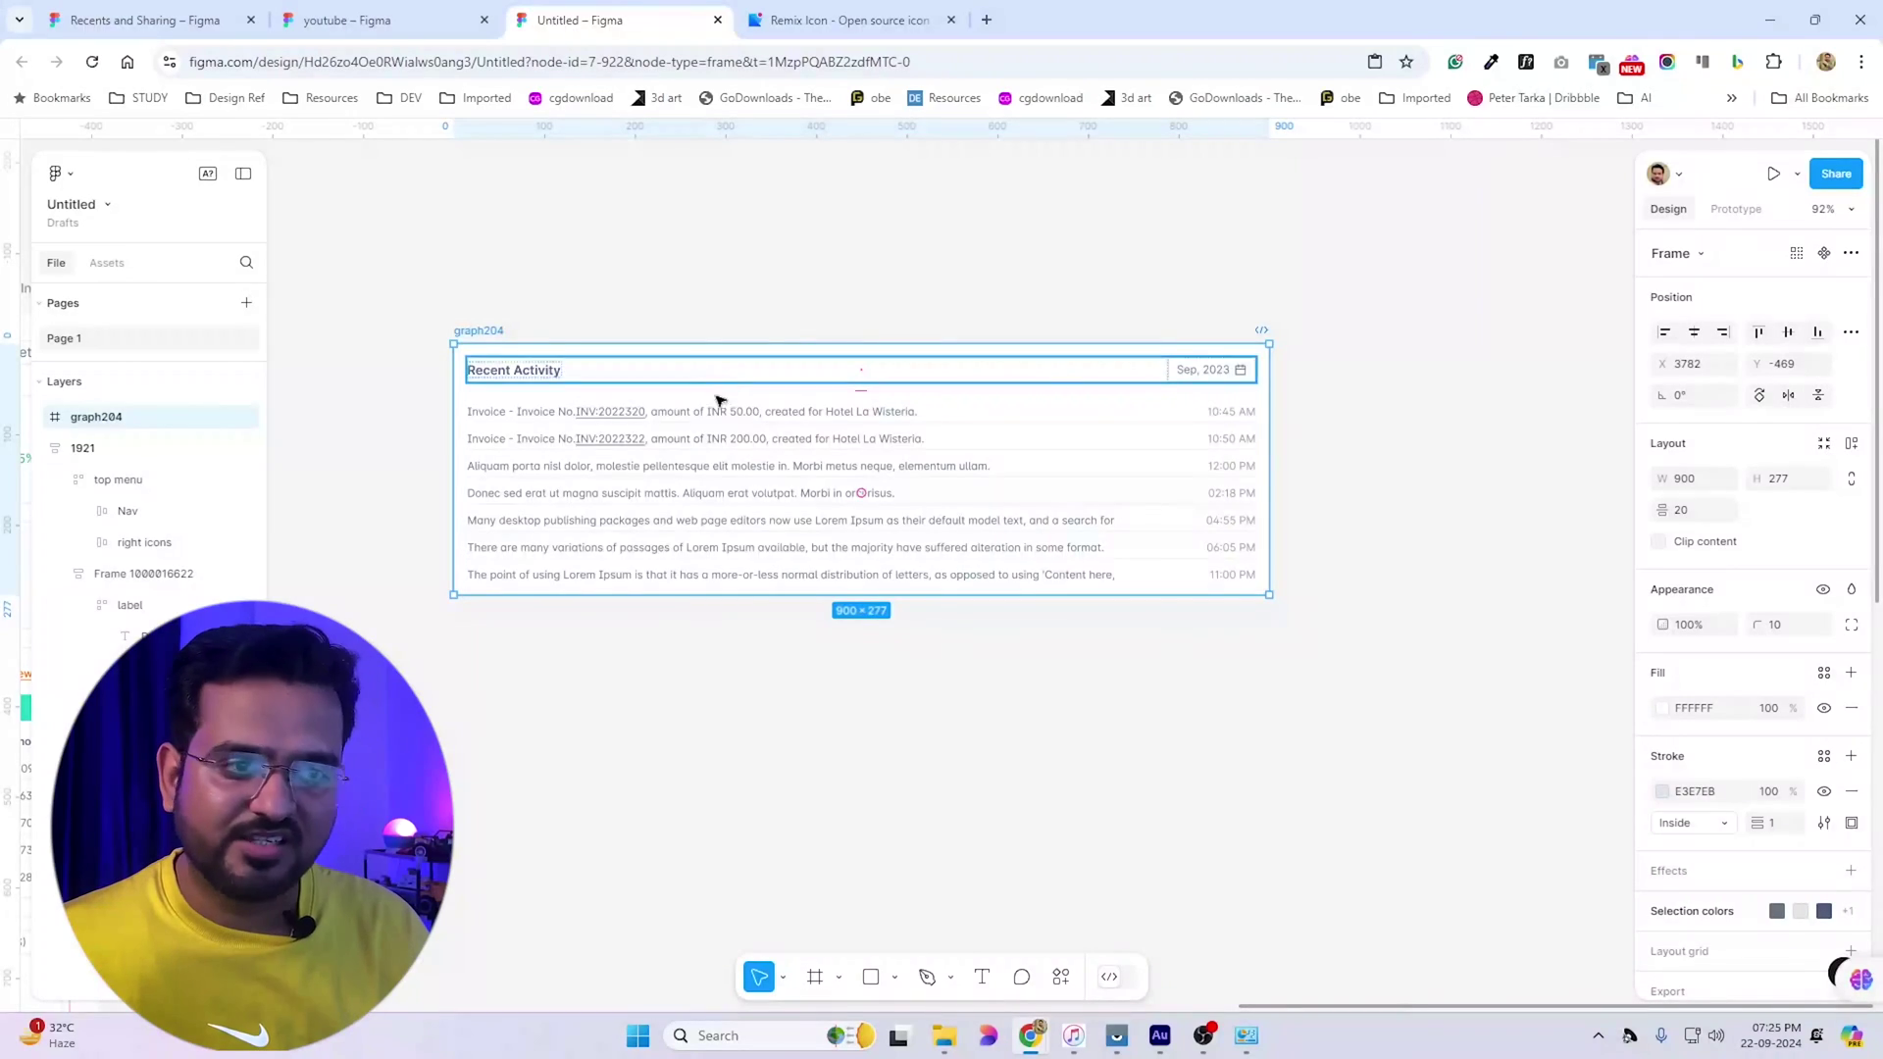
Examine the auto layout settings of the graph204 card's Recent Activity header row, date filter and activity list
{"action": "left_click", "coordinate": [525, 378]}
{"action": "left_click", "coordinate": [521, 376]}
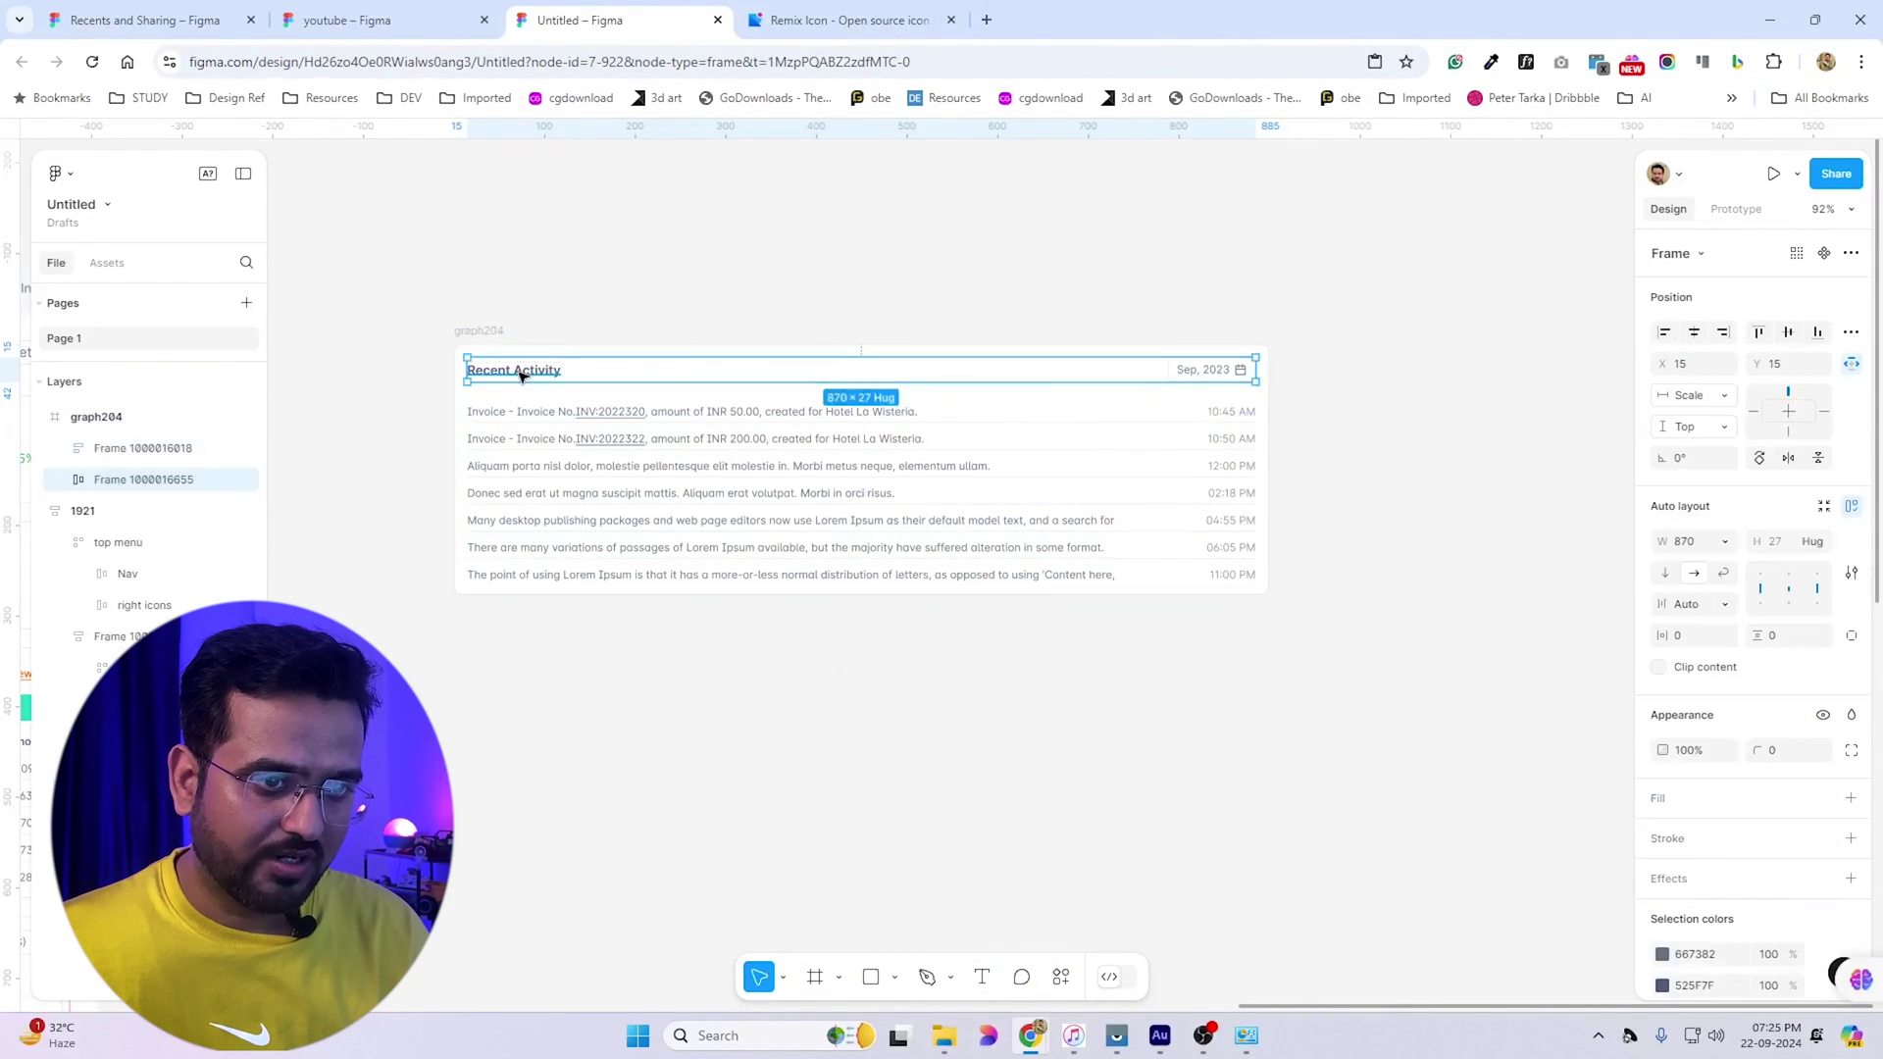
{"action": "left_click", "coordinate": [484, 371]}
{"action": "left_click", "coordinate": [1210, 369]}
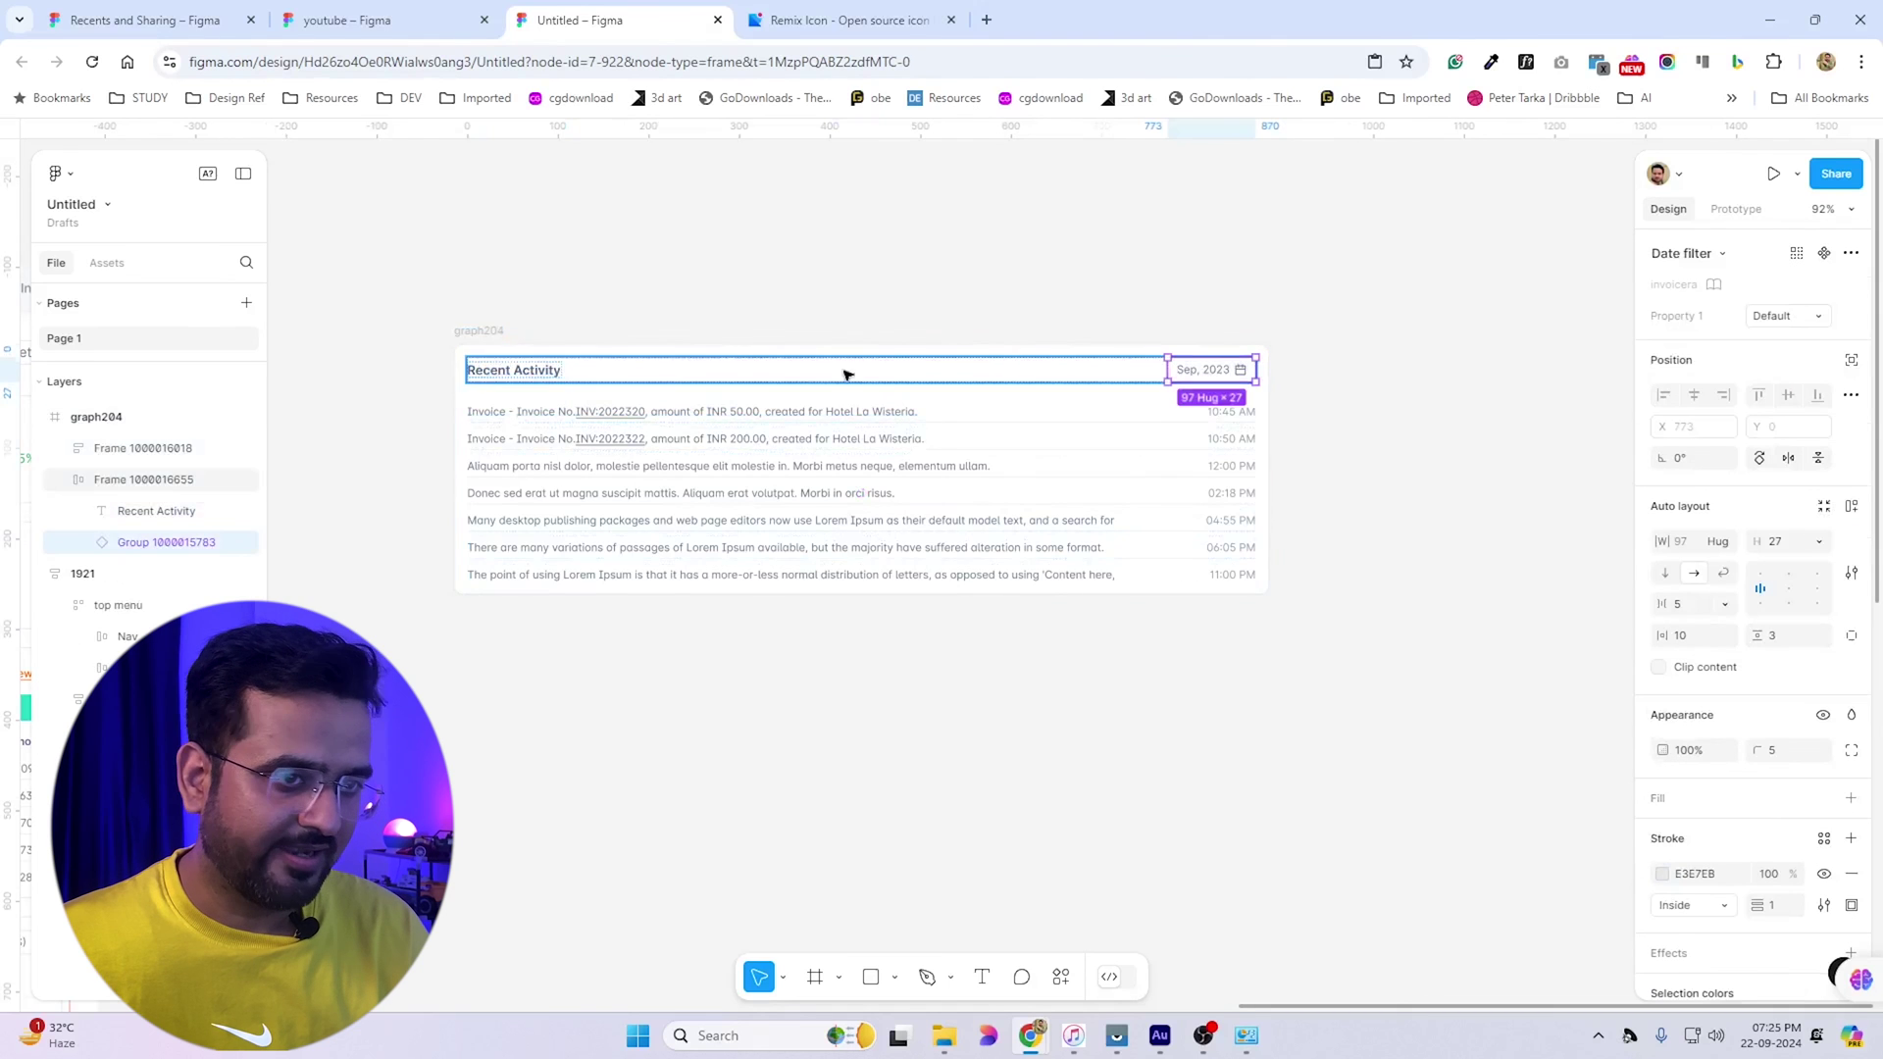
{"action": "left_click", "coordinate": [1126, 421]}
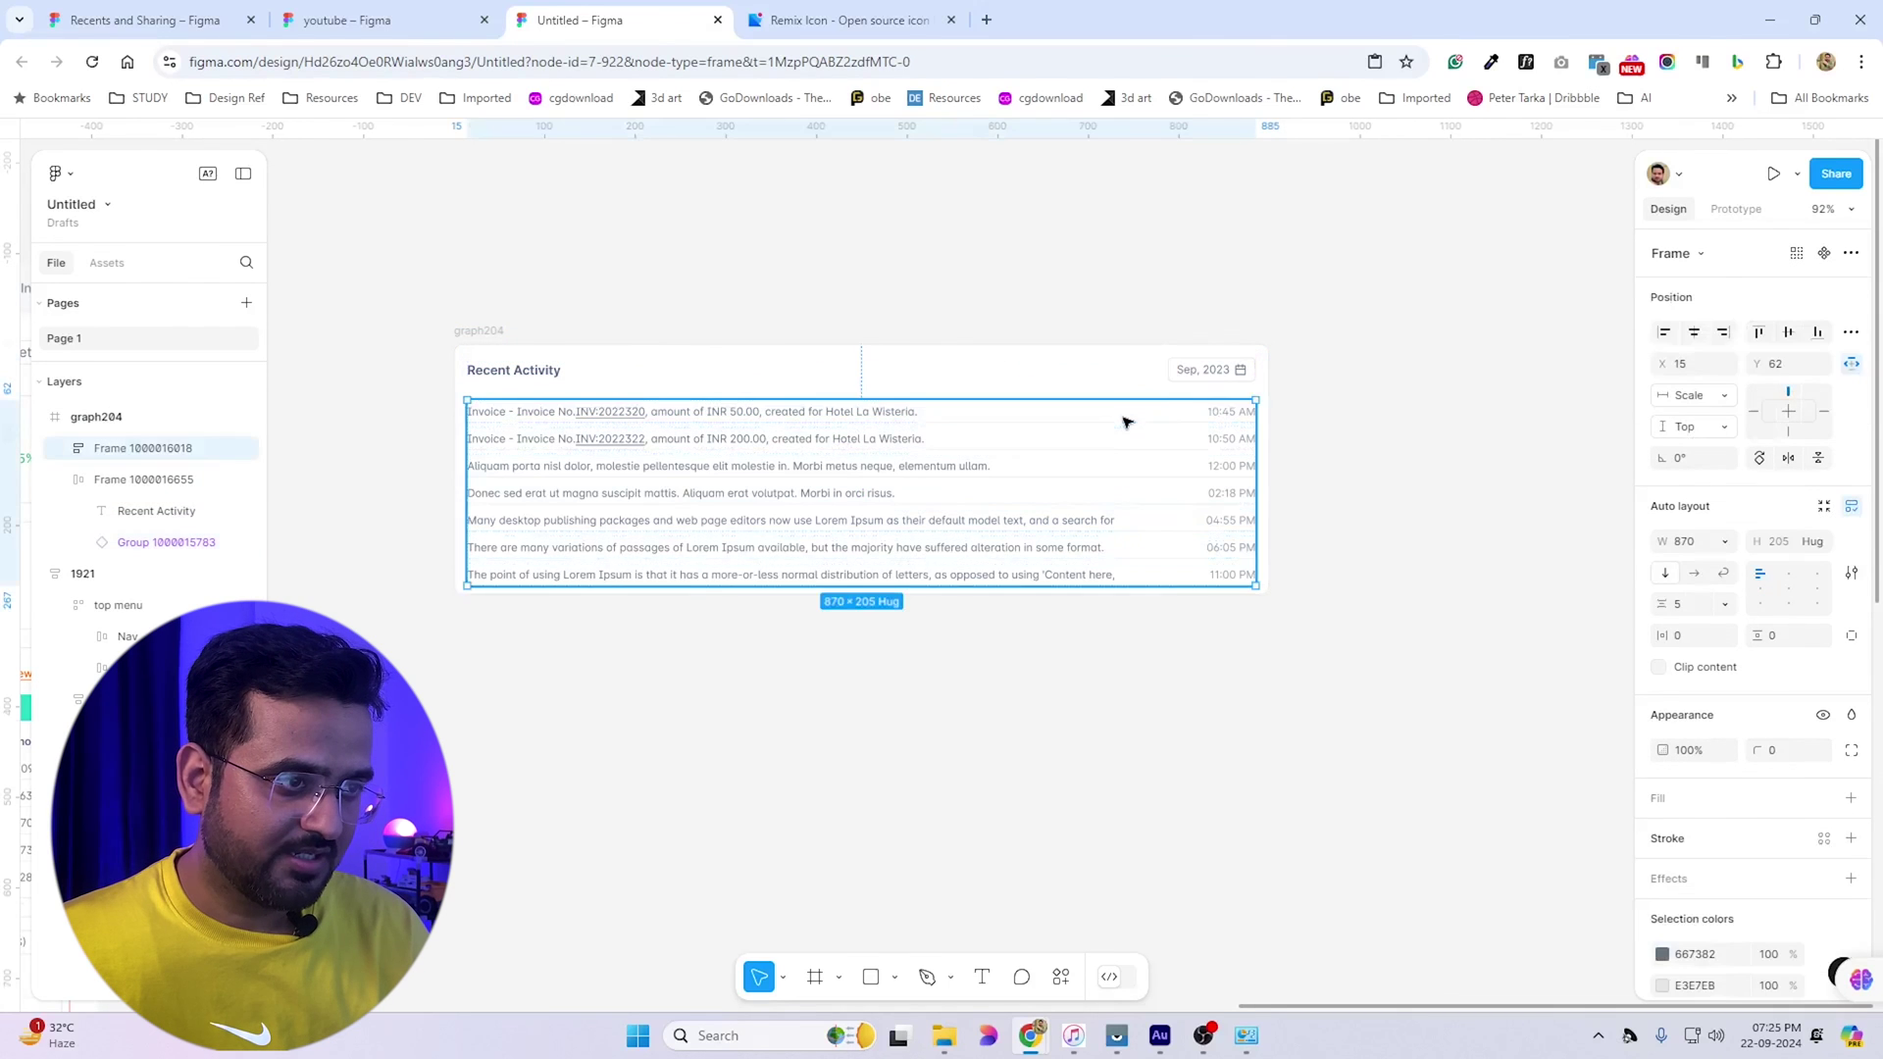
{"action": "left_click", "coordinate": [1221, 377]}
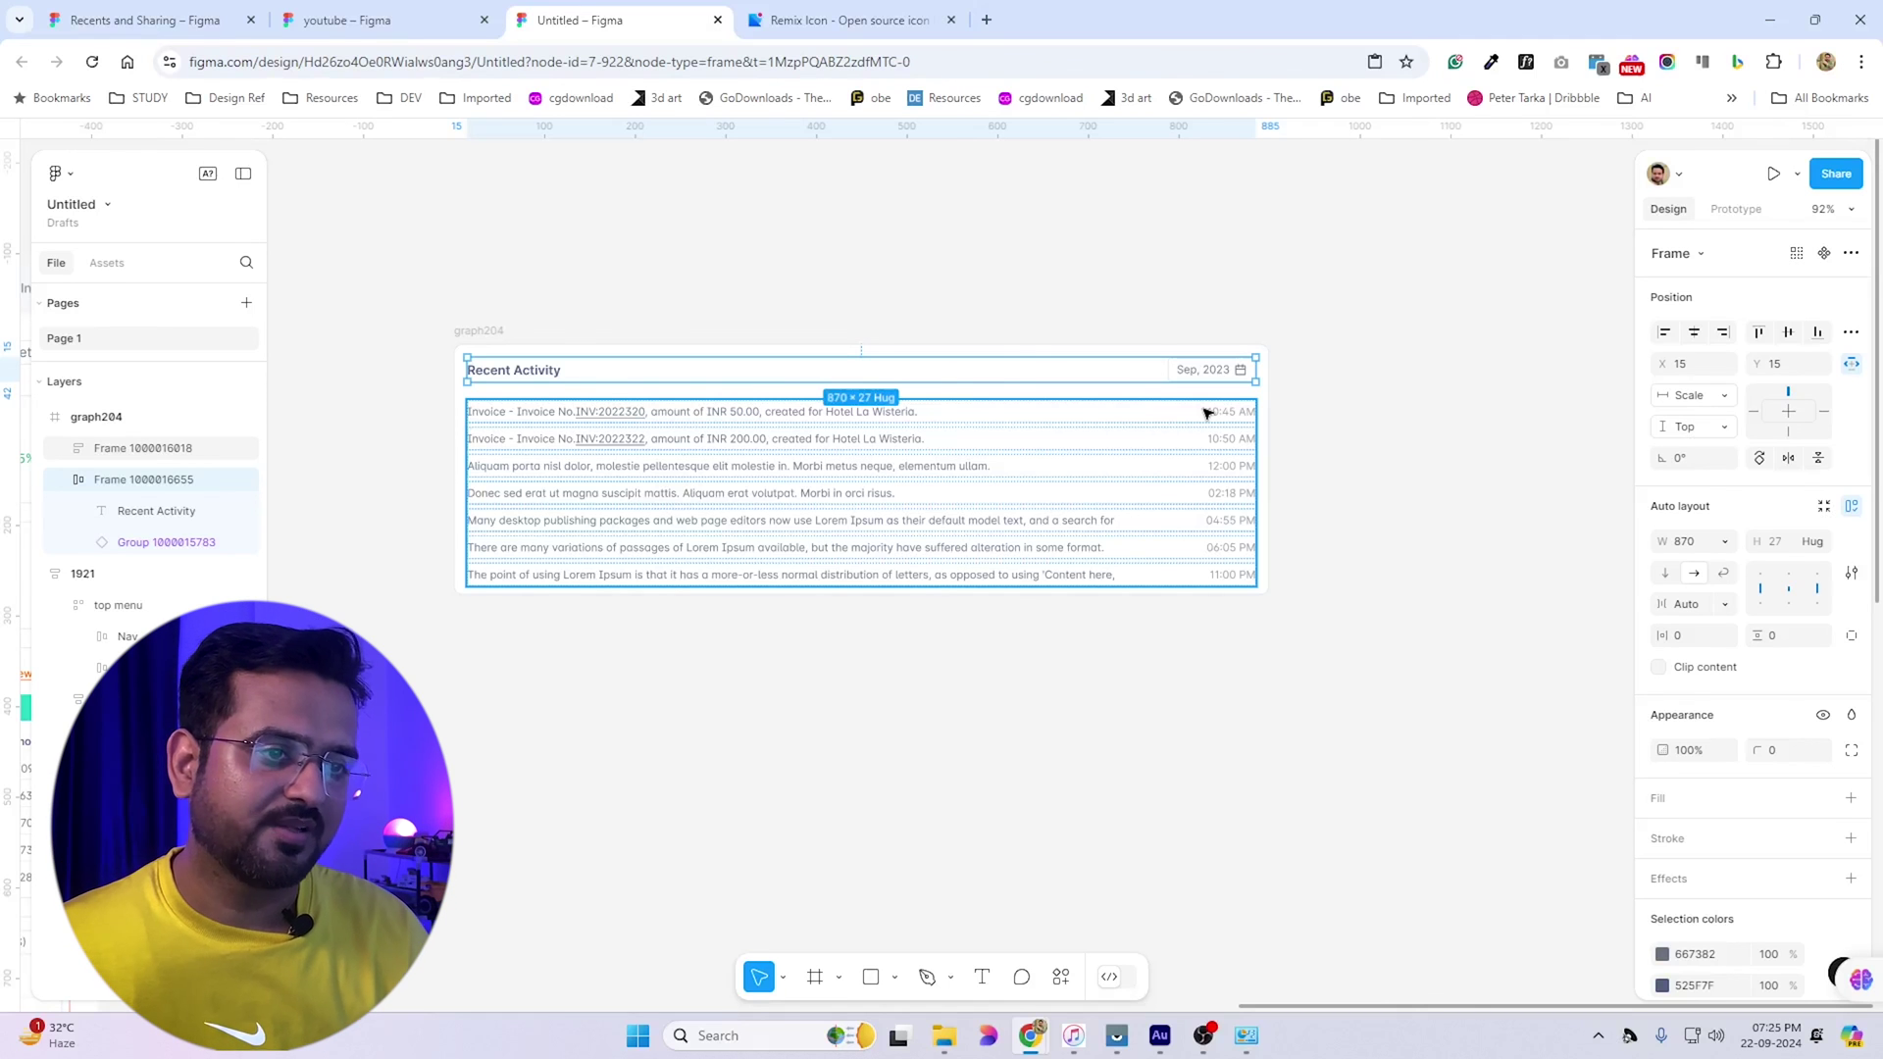
Examine the sizing settings of the Recent Activity rows and their description texts, selecting several of the lower texts together
{"action": "left_click", "coordinate": [769, 421]}
{"action": "double_click", "coordinate": [774, 416]}
{"action": "left_click", "coordinate": [794, 439]}
{"action": "left_click", "coordinate": [796, 469]}
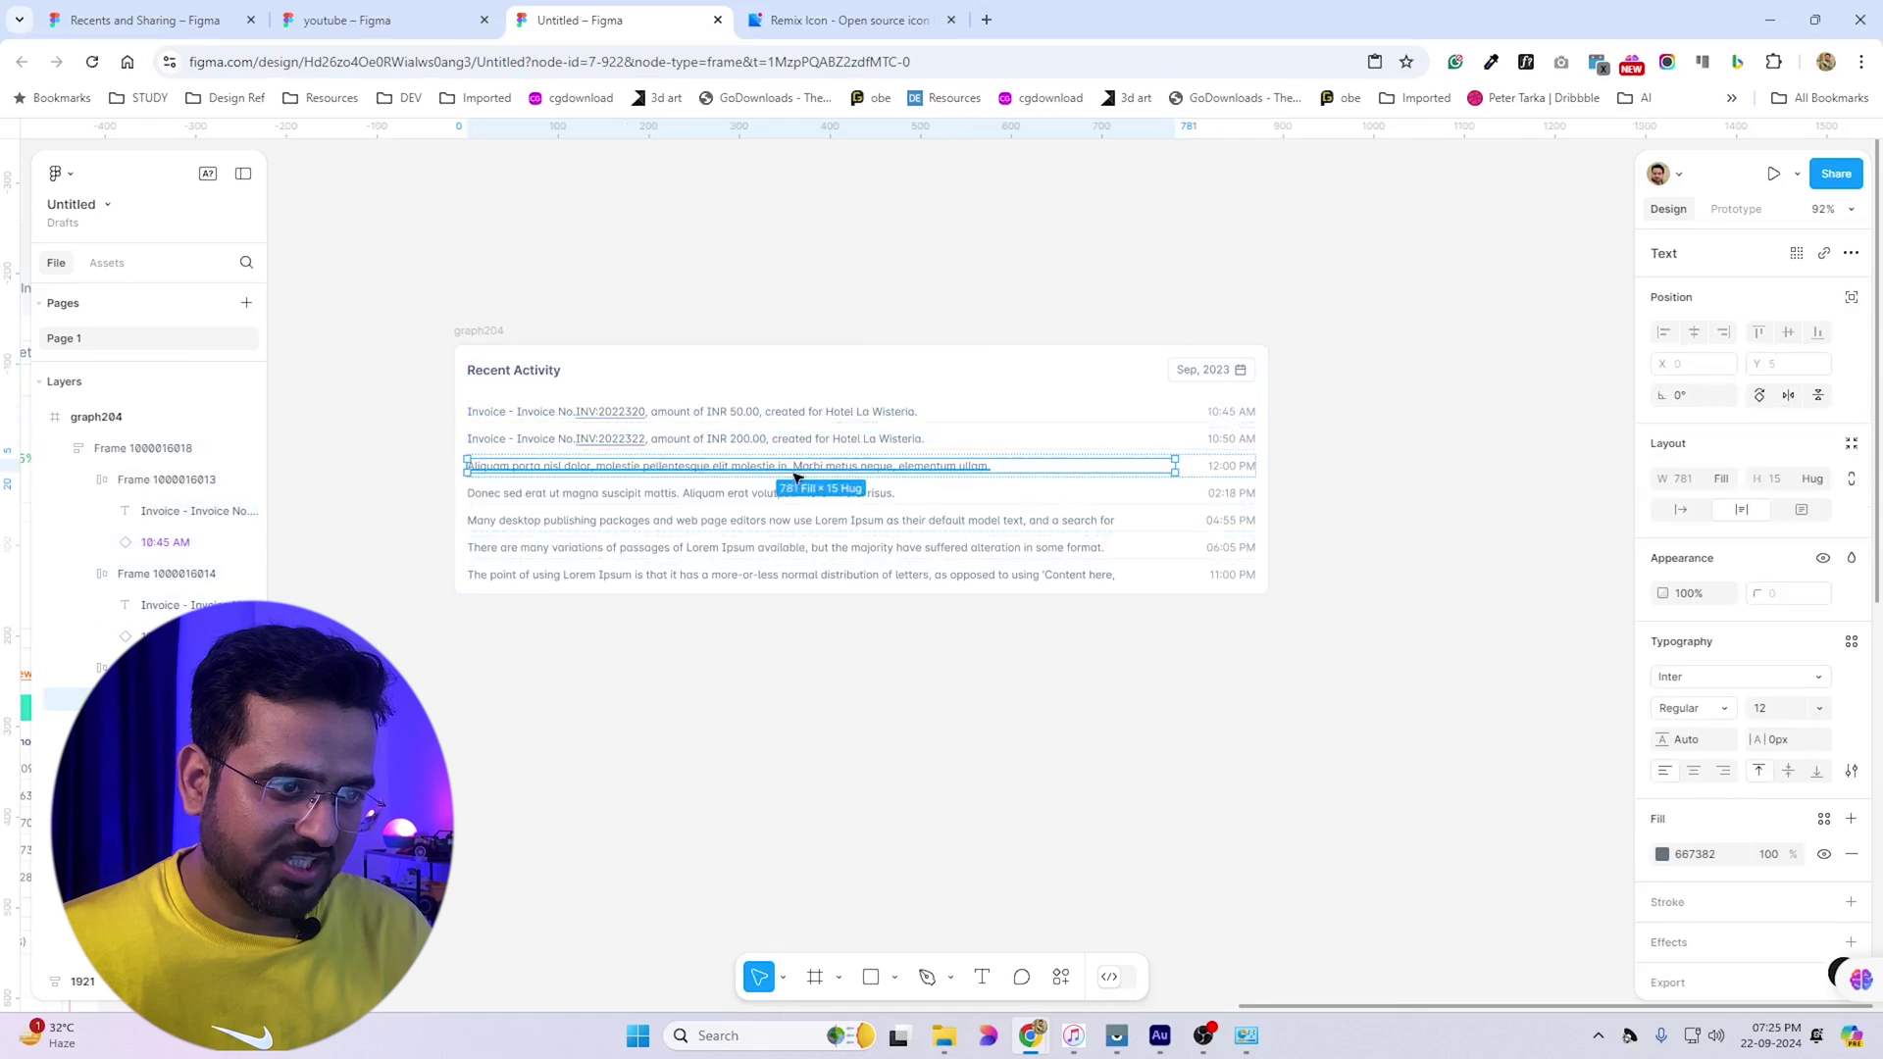
{"action": "left_click", "coordinate": [796, 494]}
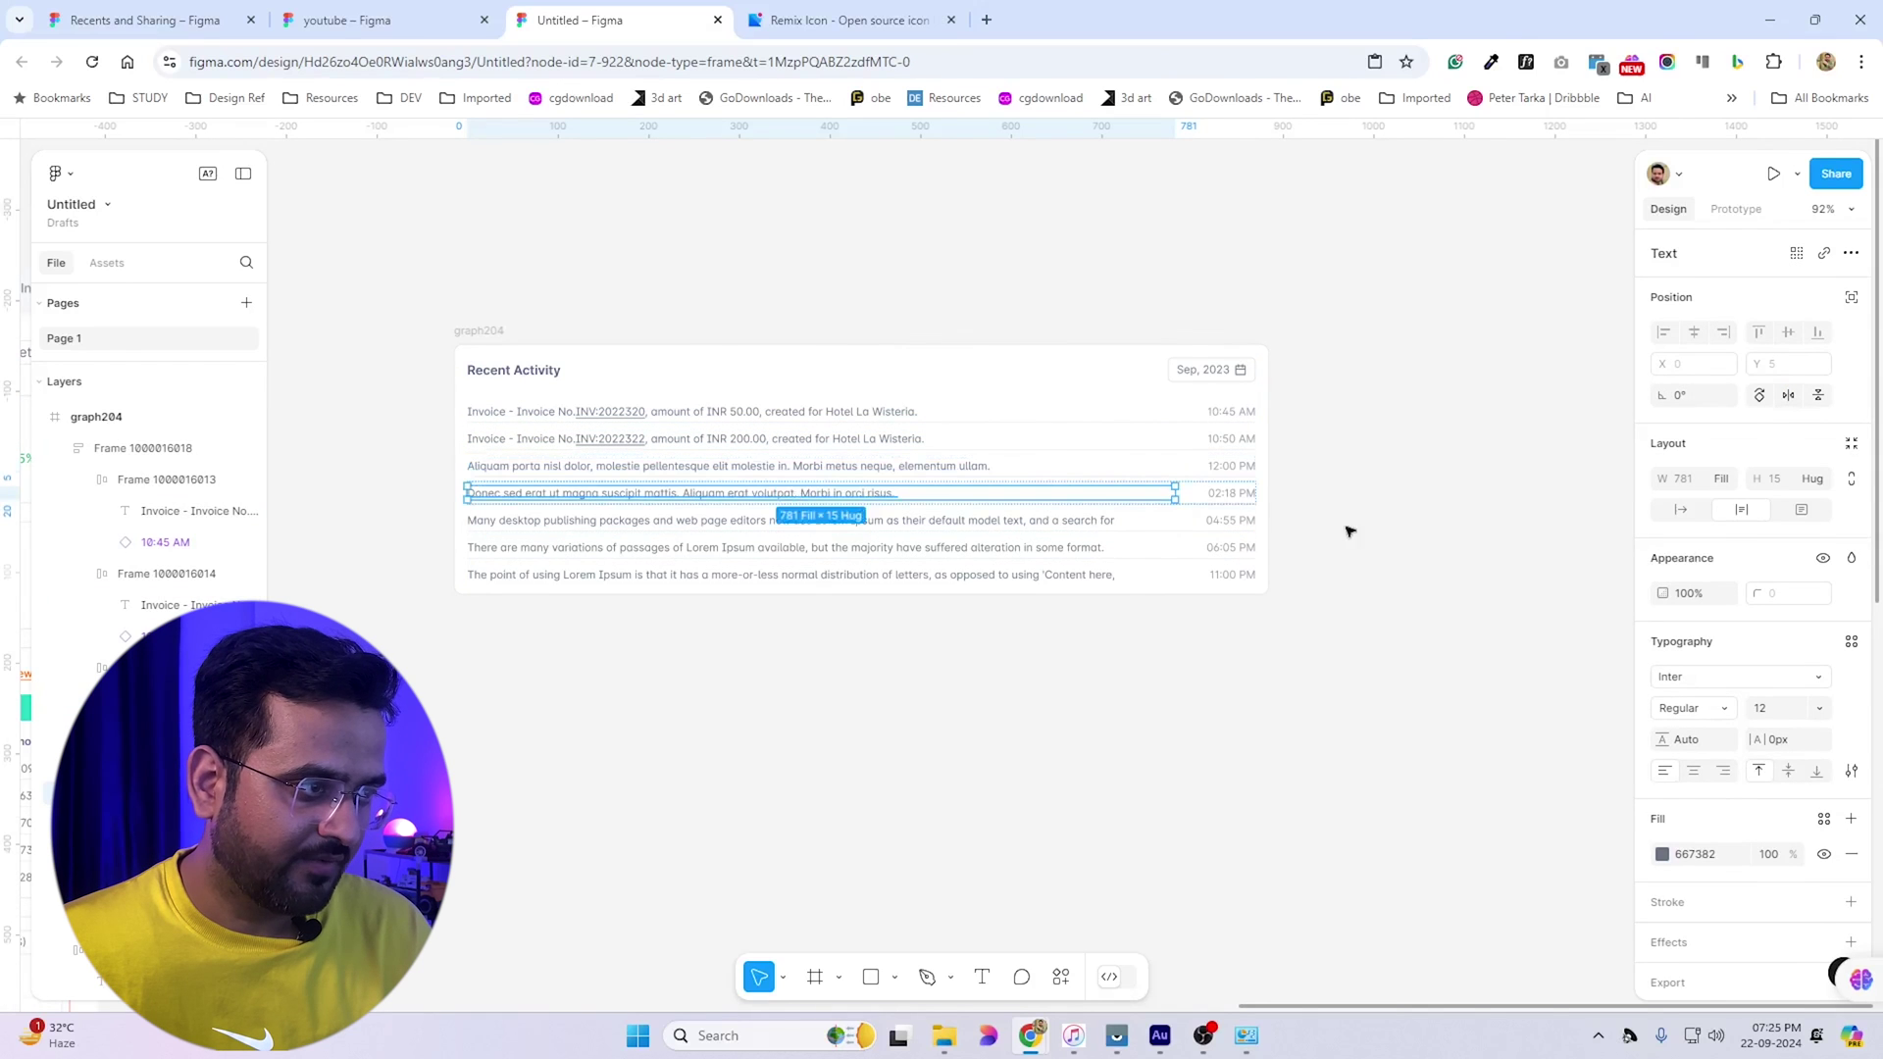
{"action": "left_click", "coordinate": [1074, 523]}
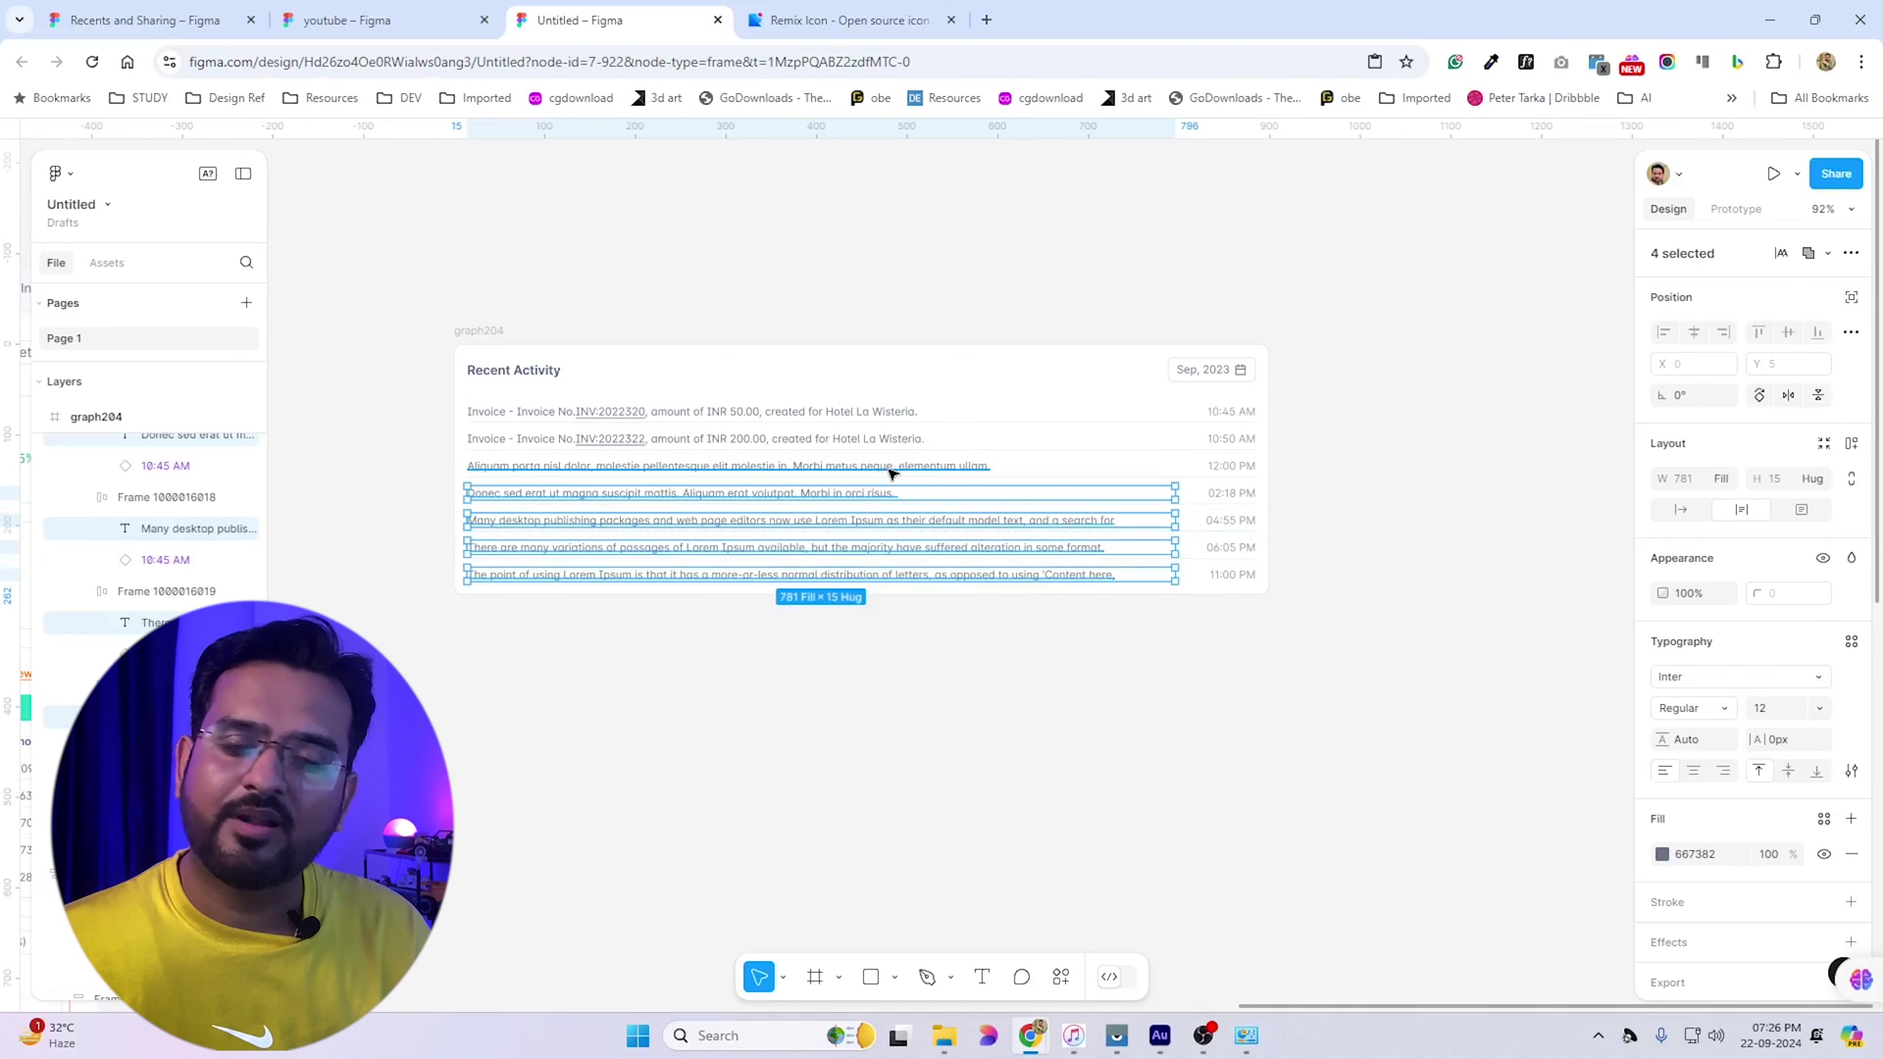
{"action": "left_click", "coordinate": [890, 469], "text": "shift"}
{"action": "left_click", "coordinate": [863, 417]}
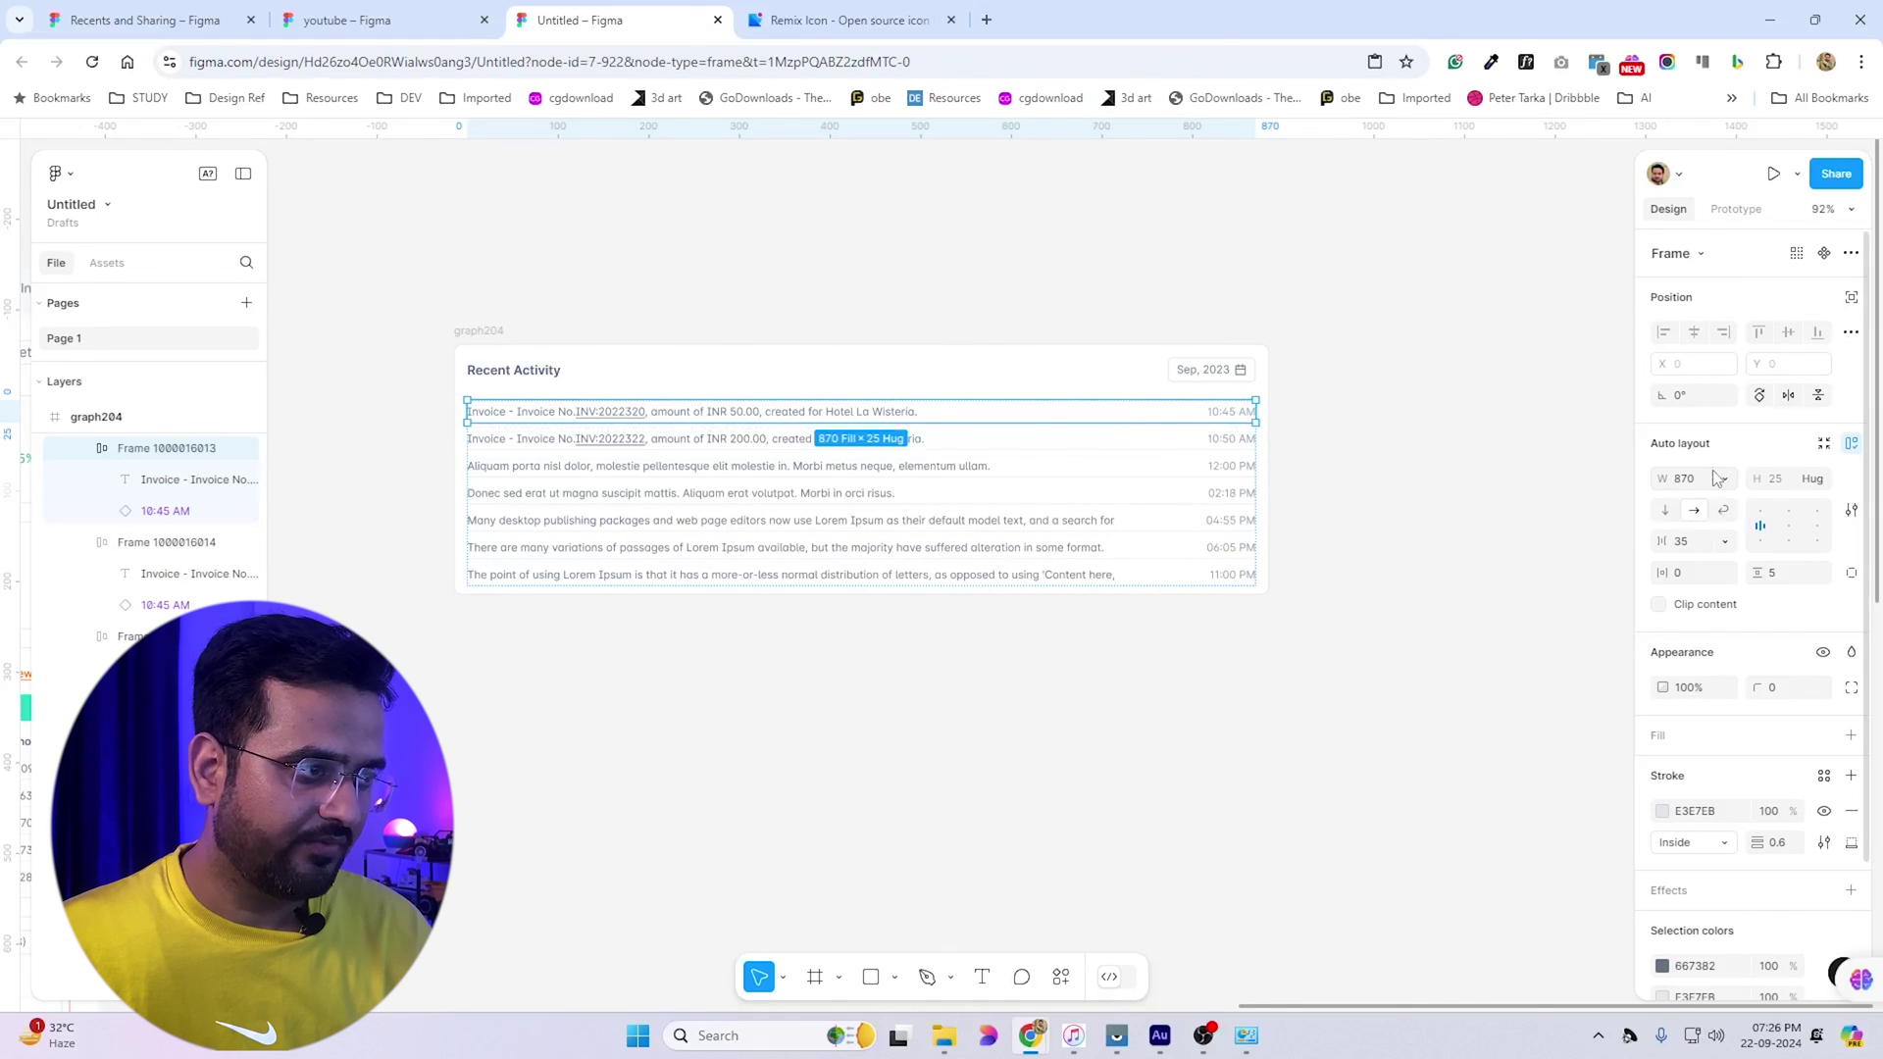
Narrow the graph204 frame to about 705 wide to test how its rows respond
{"action": "left_click", "coordinate": [475, 331]}
{"action": "left_click_drag", "start_coordinate": [1265, 442], "coordinate": [1093, 441]}
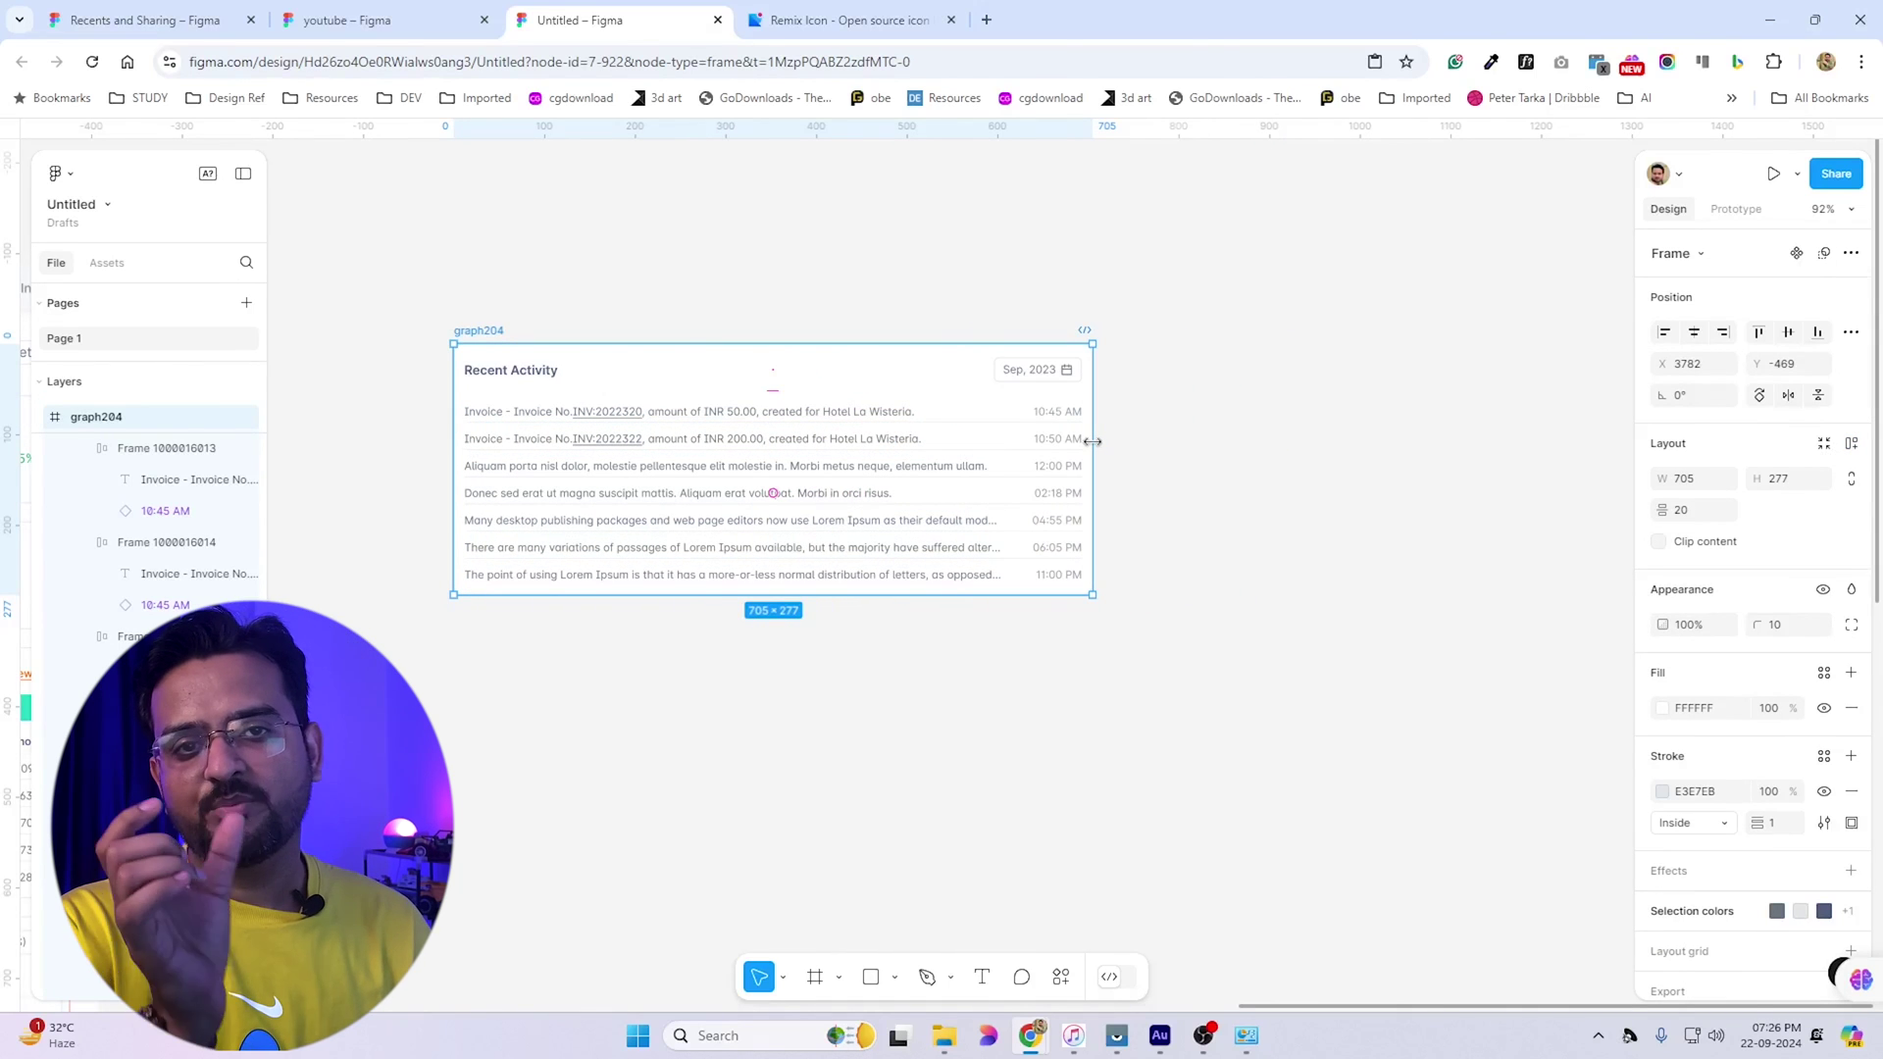